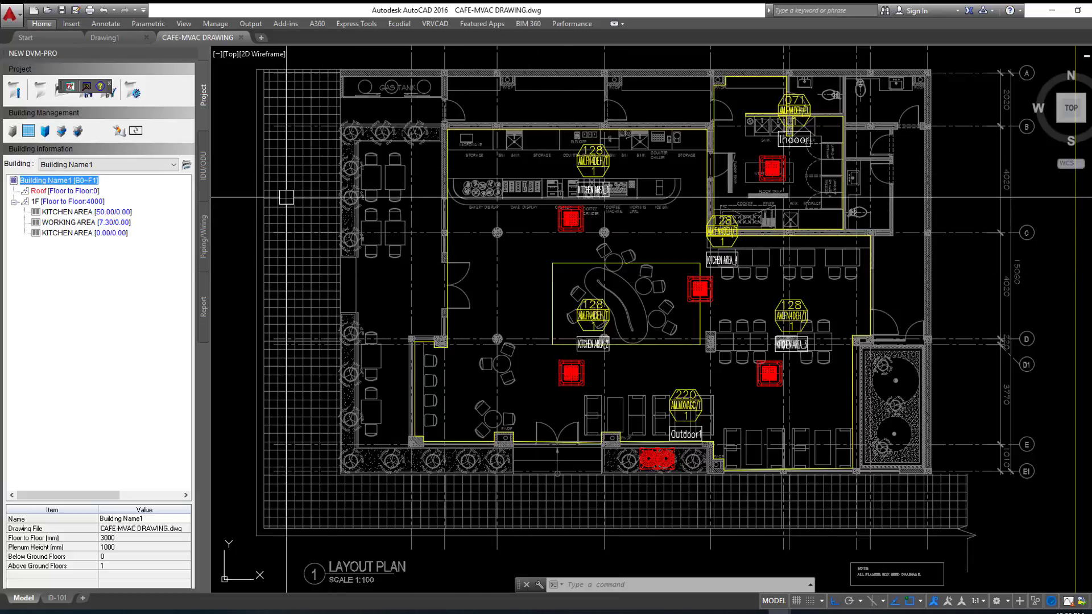
Step: Review the 50 kW and the empty KITCHEN AREA rooms, then open Building Management
left_click(91, 213)
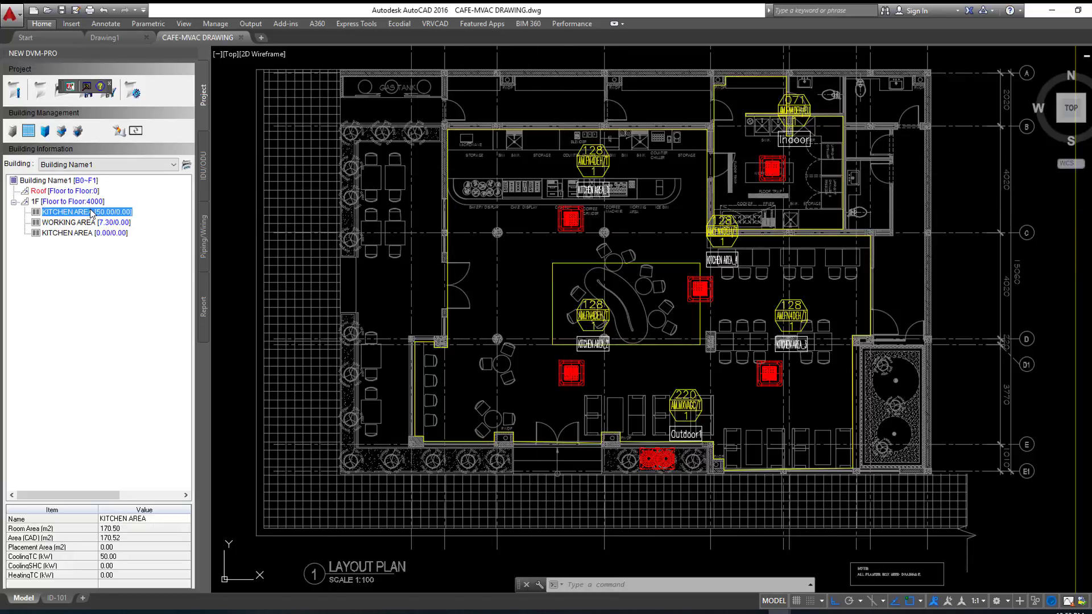
left_click(87, 233)
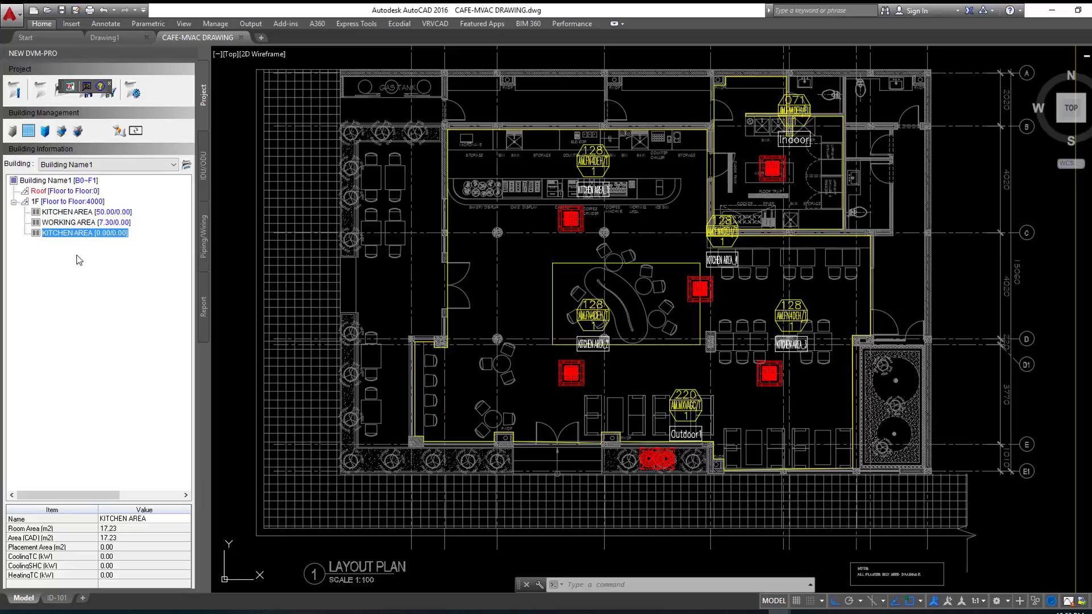
left_click(12, 132)
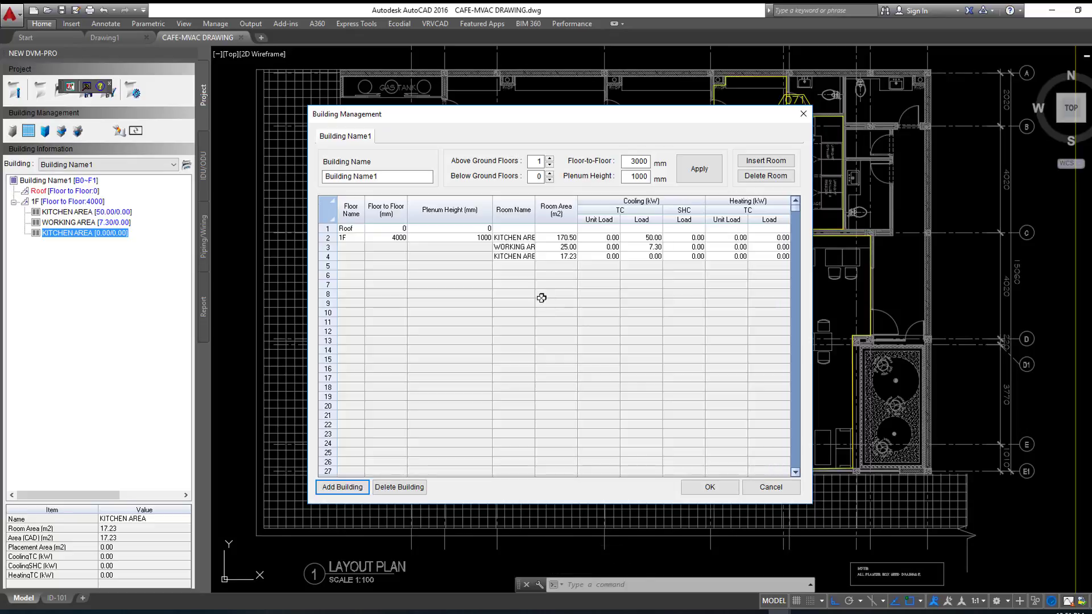
Step: Delete the empty 17.23 m² KITCHEN AREA room in row 4 and confirm with OK
left_click(514, 257)
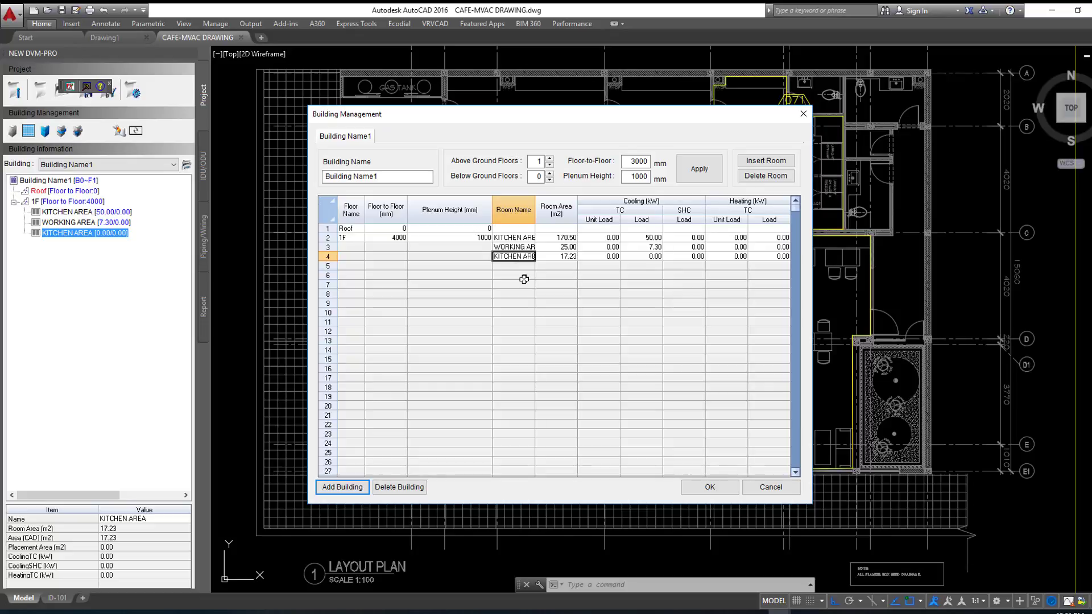
left_click(758, 176)
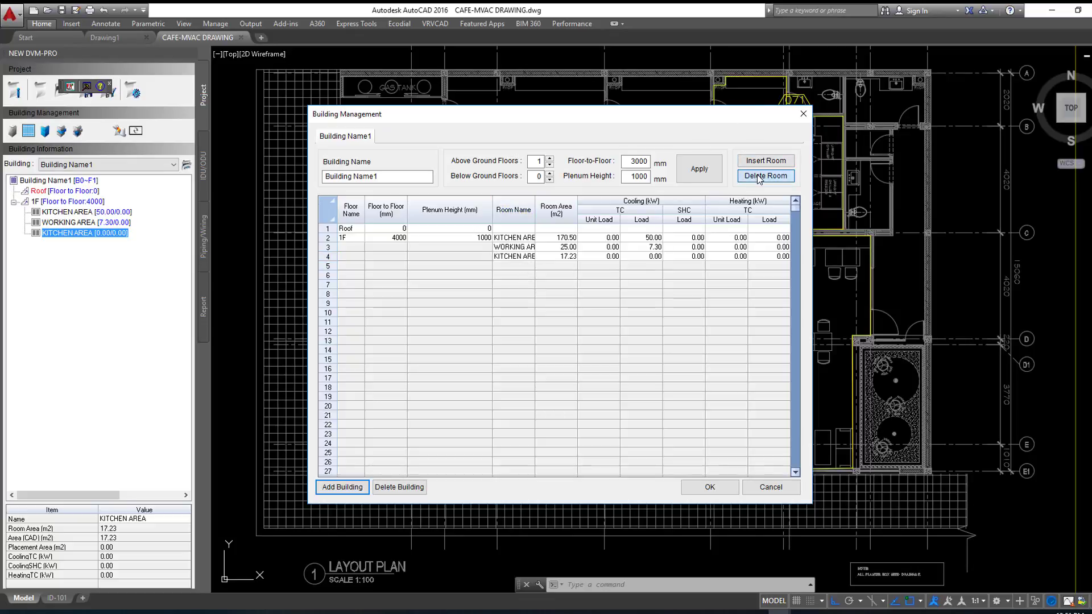
left_click(718, 489)
left_click(718, 489)
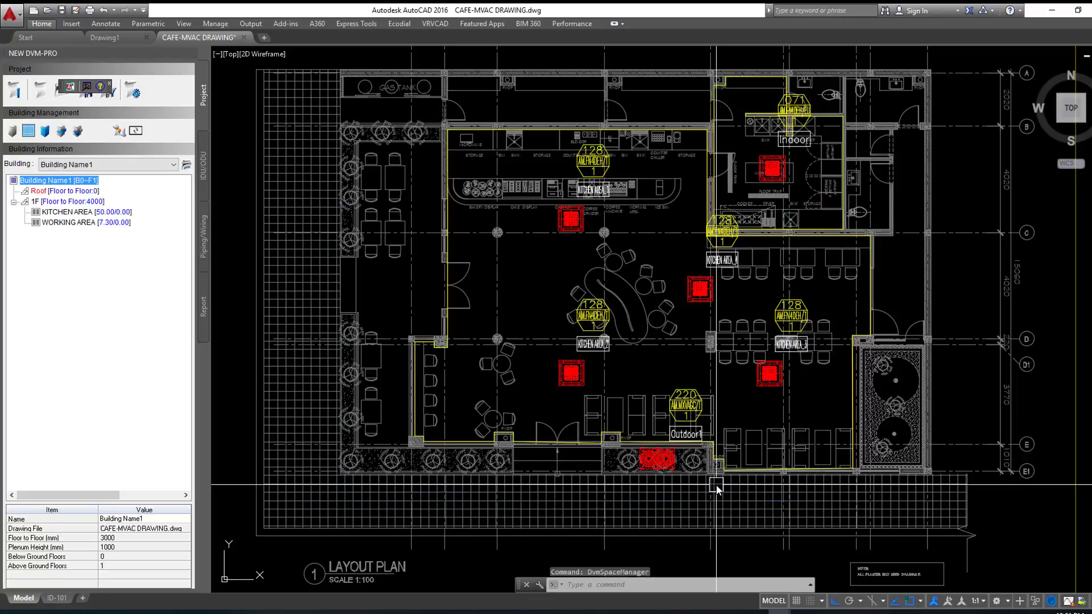
Step: Review WORKING AREA, KITCHEN AREA and the Roof floor entry, then show the Piping/Wiring commands
left_click(61, 223)
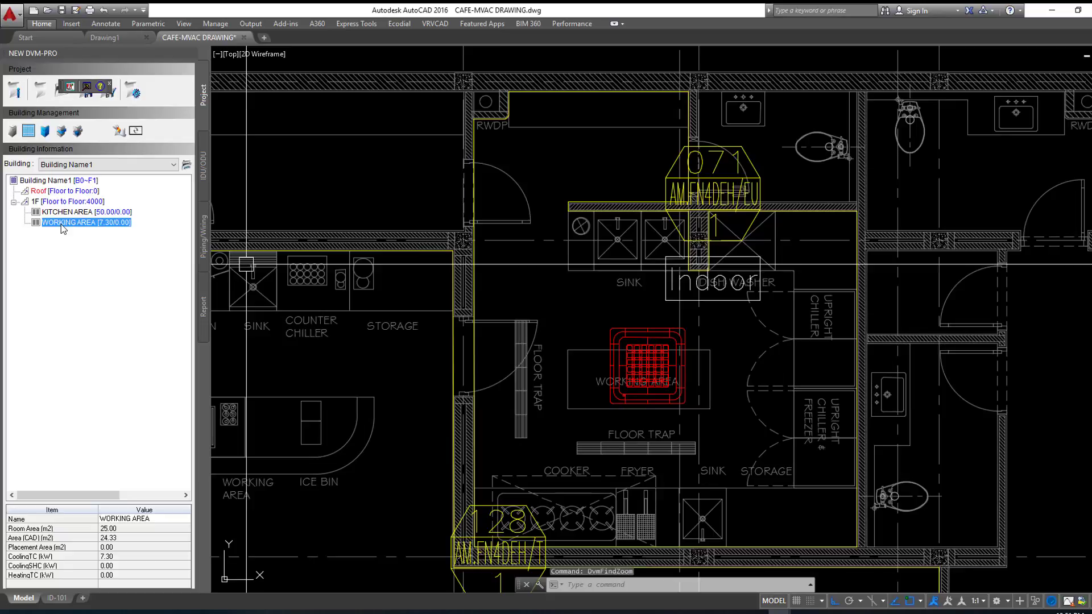
left_click(62, 215)
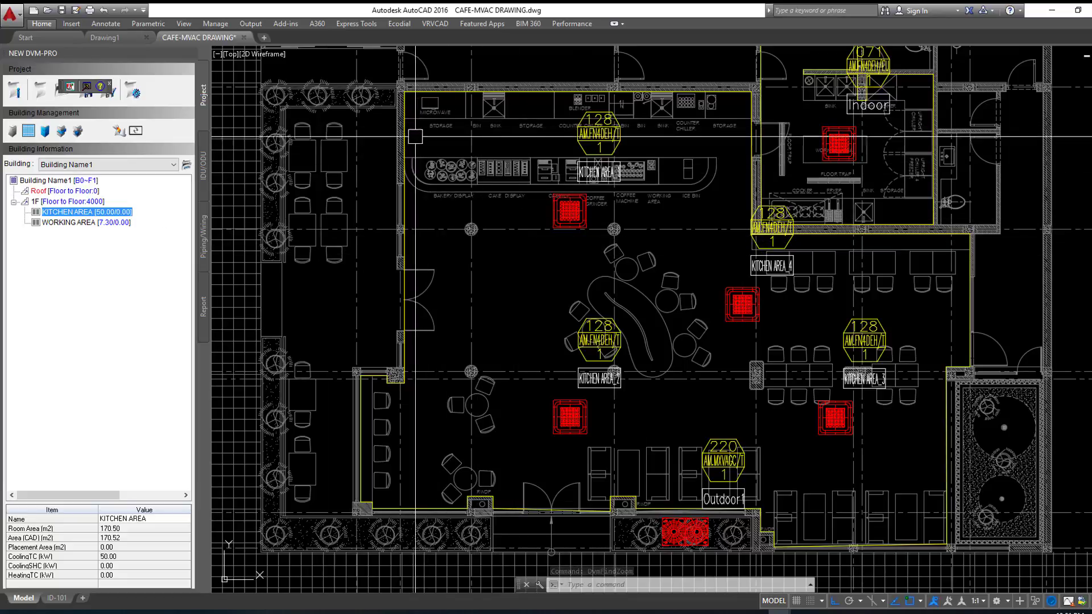
left_click(12, 132)
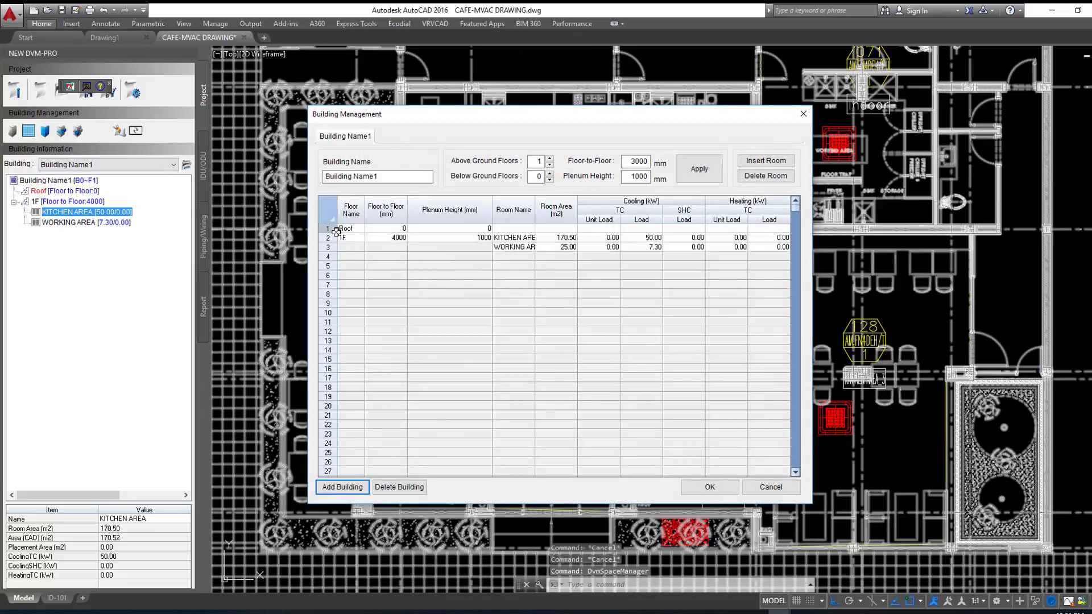
left_click(349, 229)
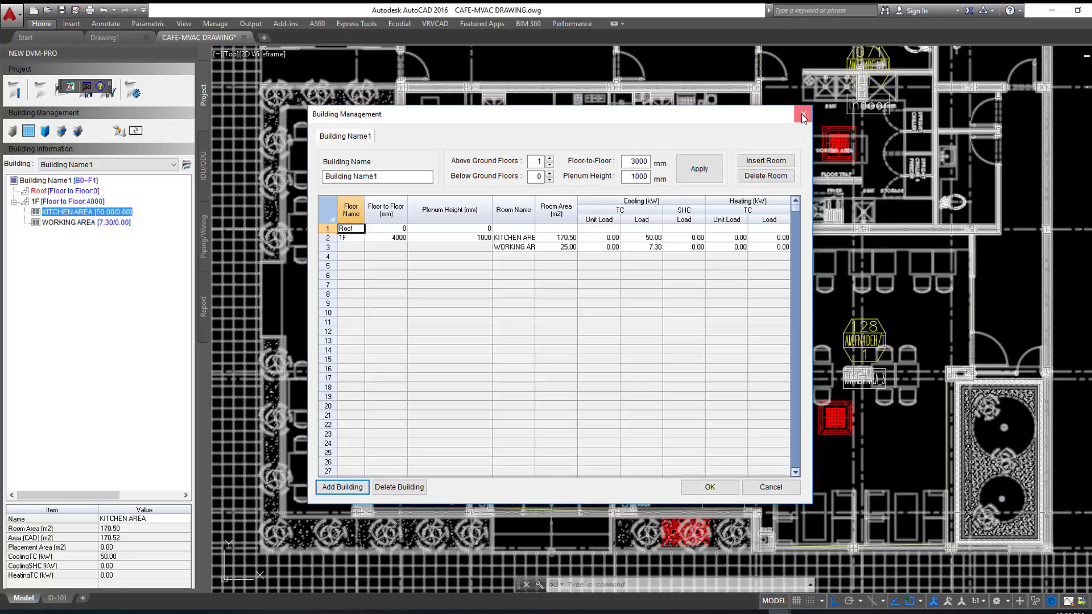
left_click(802, 116)
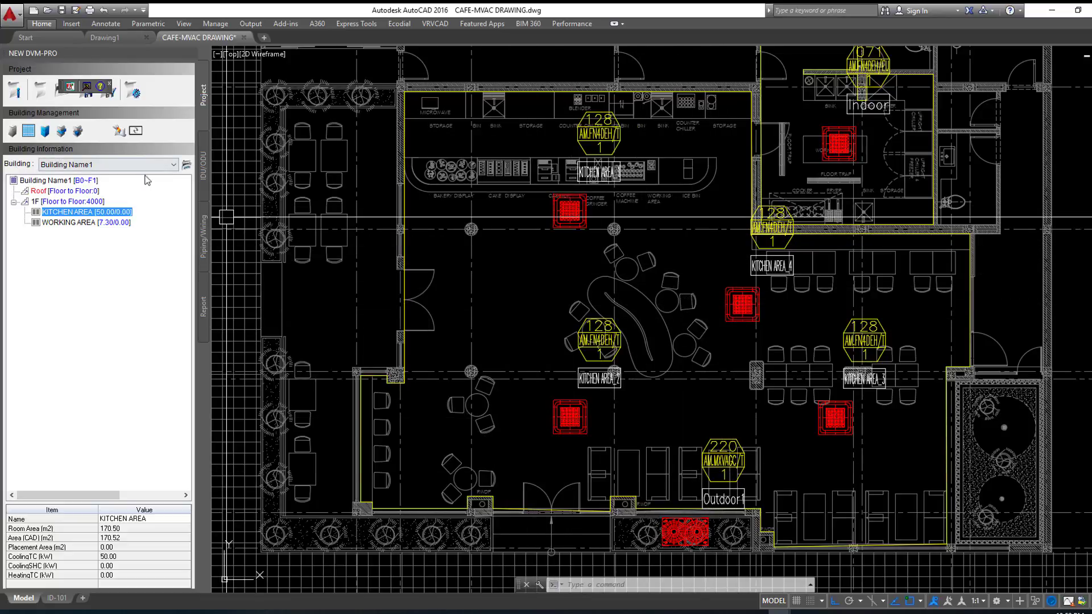
left_click(204, 242)
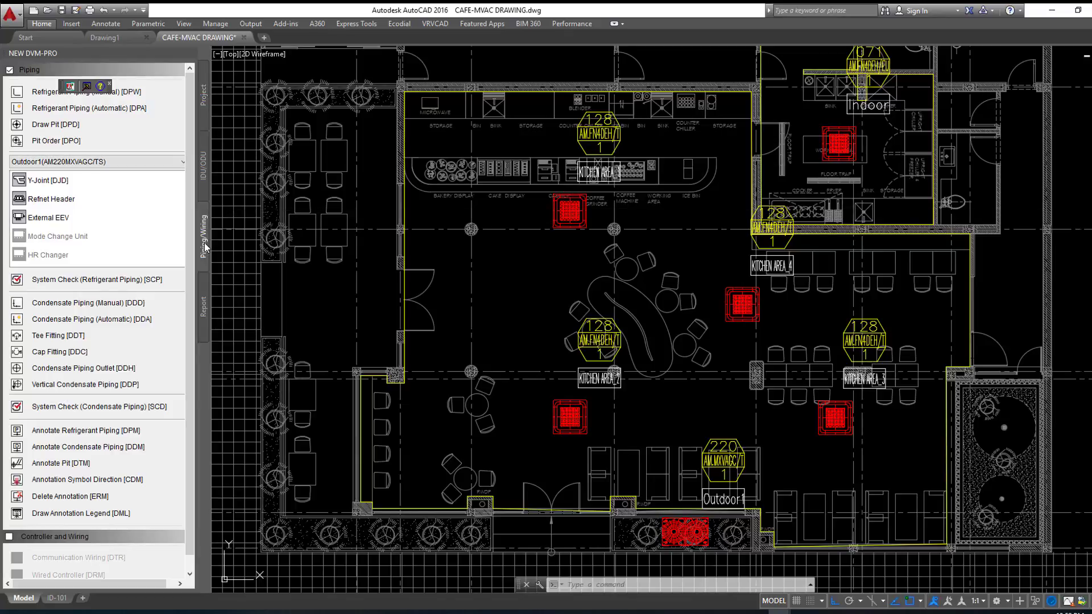
Step: Start a manual DPW refrigerant pipe at the WORKING AREA indoor unit
left_click(48, 94)
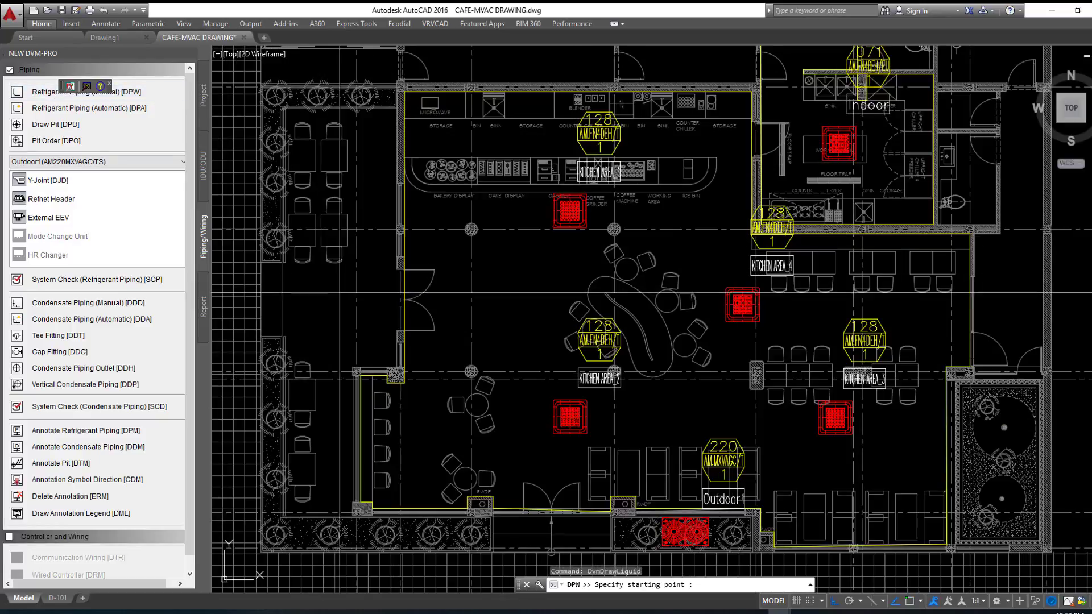
scroll(499, 322, "down", 1)
scroll(426, 281, "down", 1)
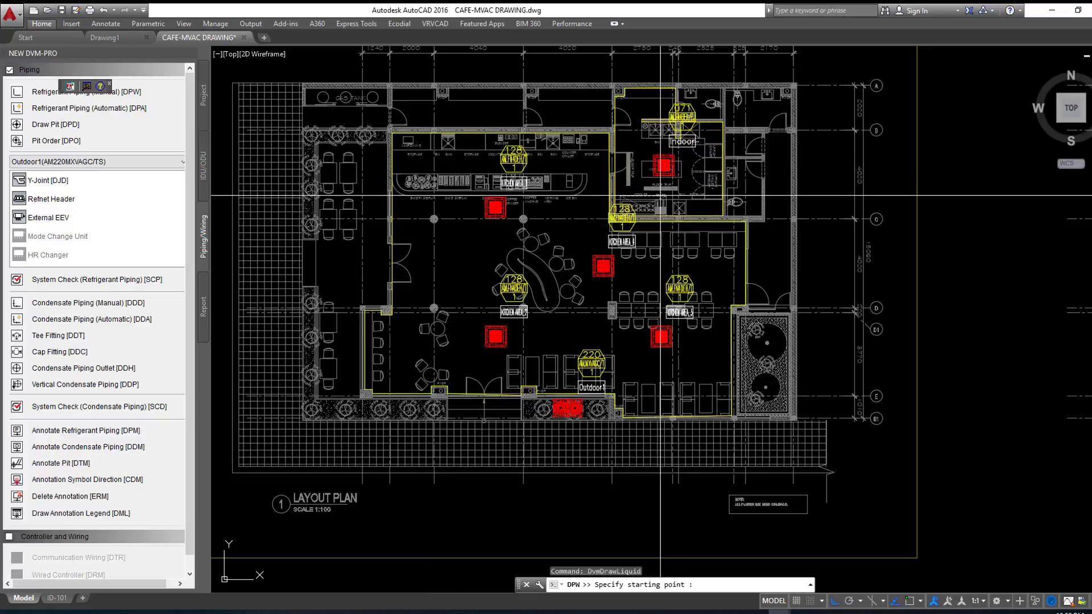
scroll(657, 177, "up", 3)
scroll(648, 140, "up", 3)
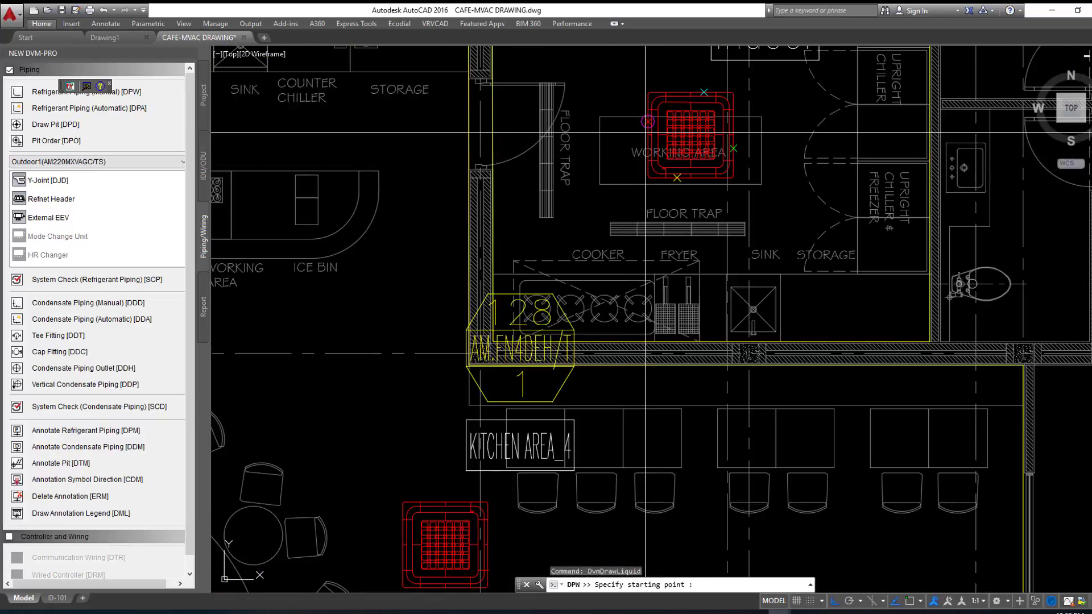
left_click(648, 121)
Step: Add a bend point west of the kitchen and finish the pipe run toward Outdoor1
scroll(648, 122, "down", 3)
scroll(510, 128, "up", 1)
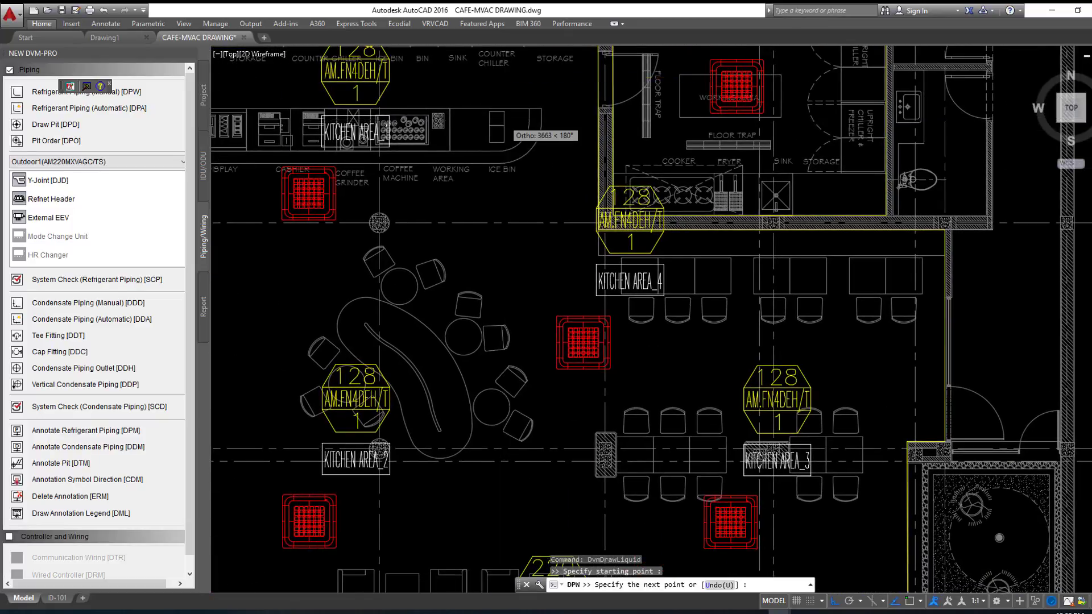
scroll(504, 120, "down", 2)
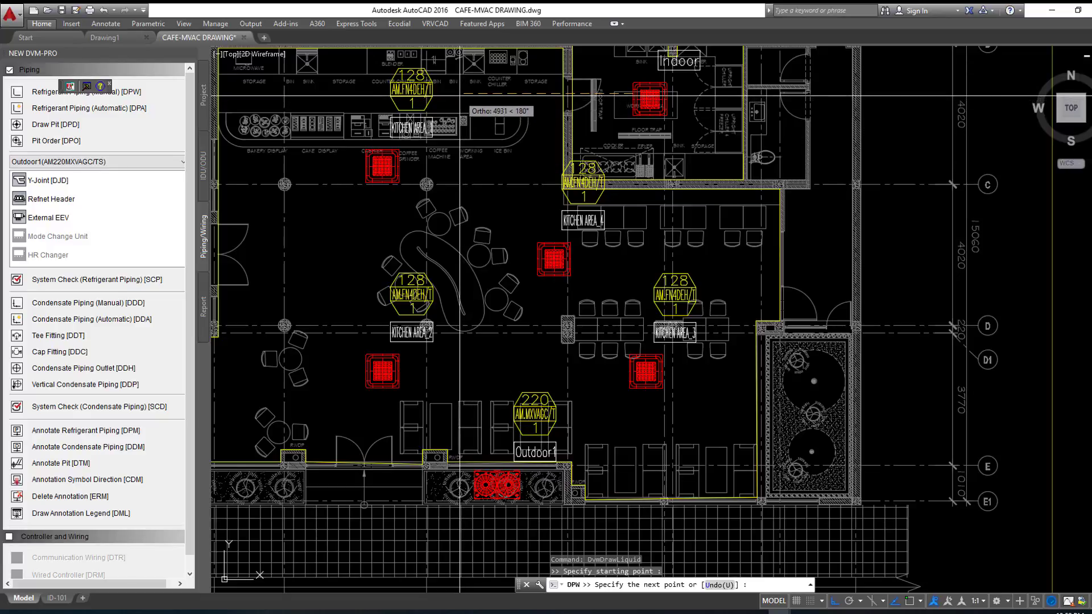
left_click(459, 96)
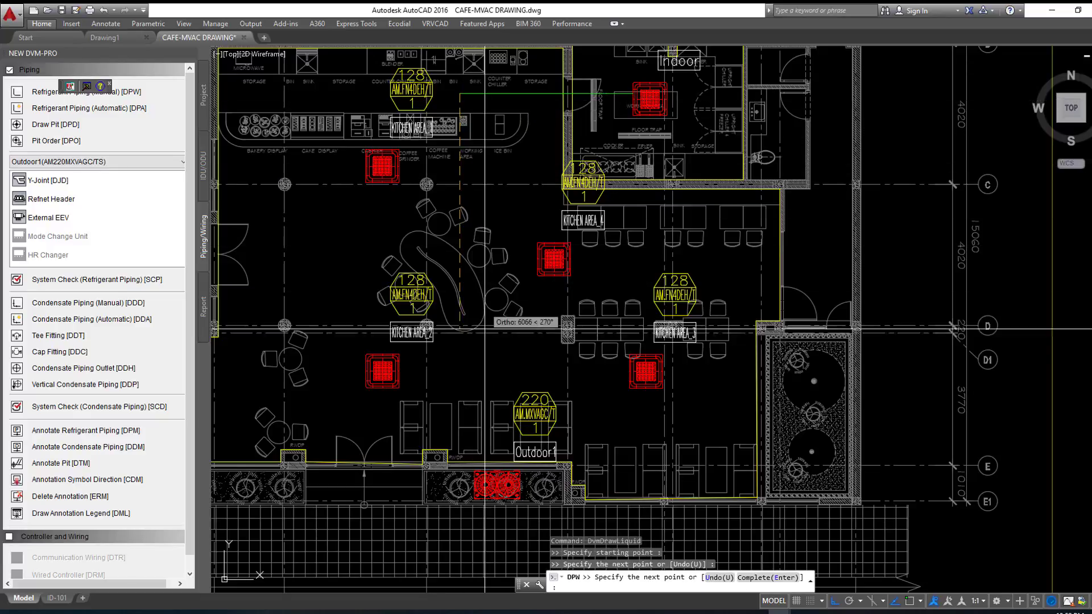
middle_click_drag(442, 463, 438, 361)
scroll(438, 360, "up", 4)
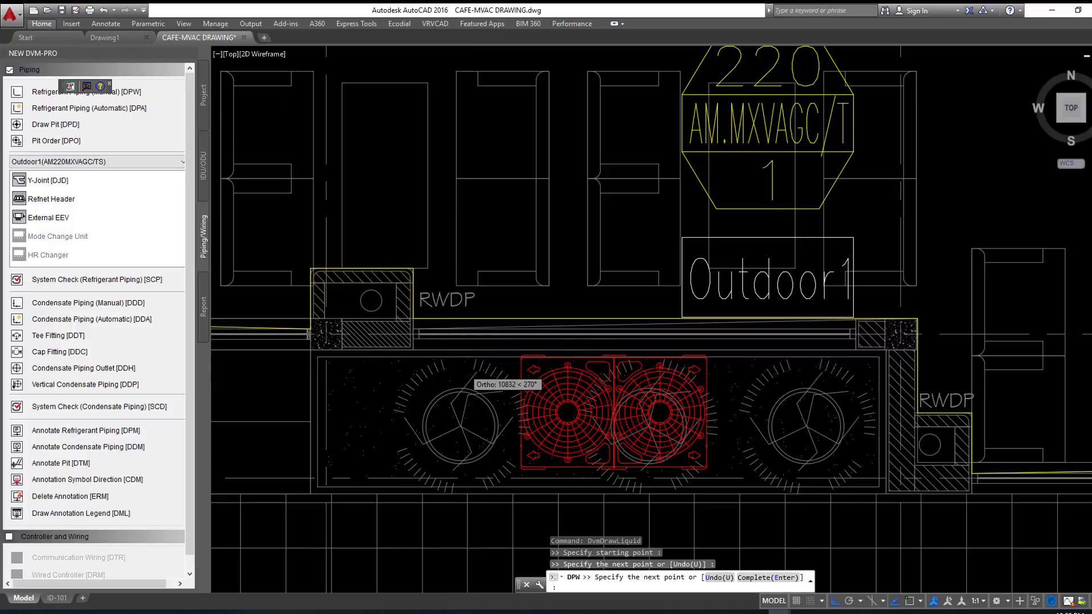
scroll(479, 360, "up", 1)
scroll(705, 376, "down", 2)
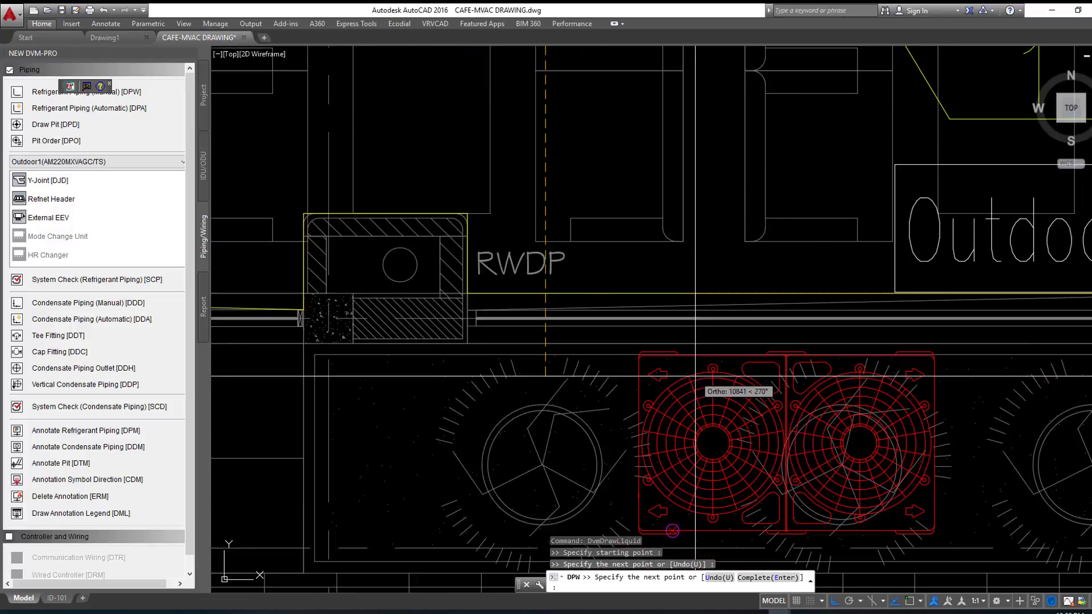
scroll(721, 387, "down", 2)
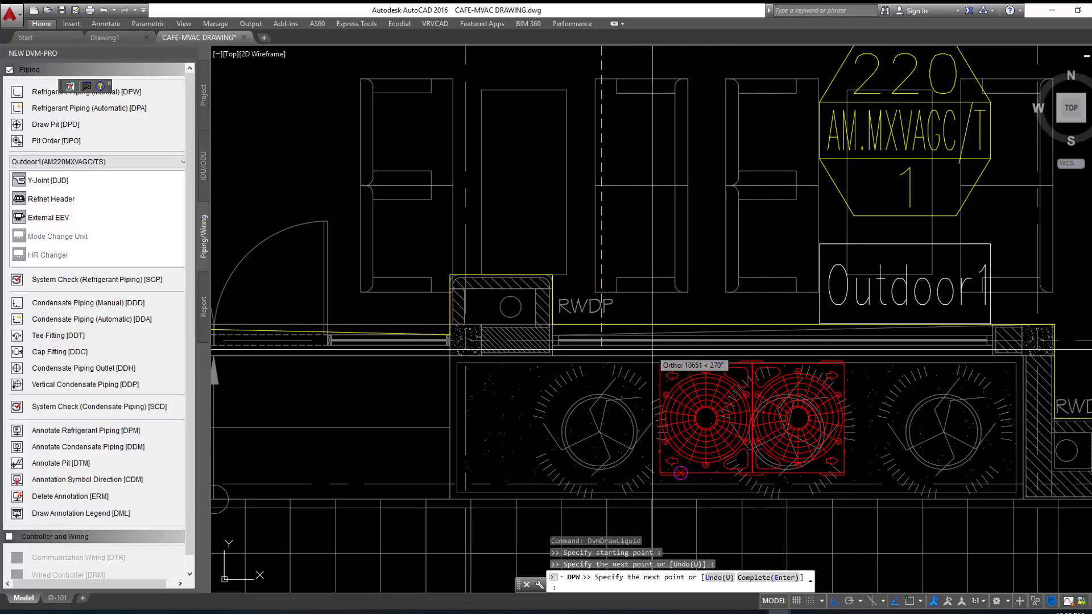
key("Return")
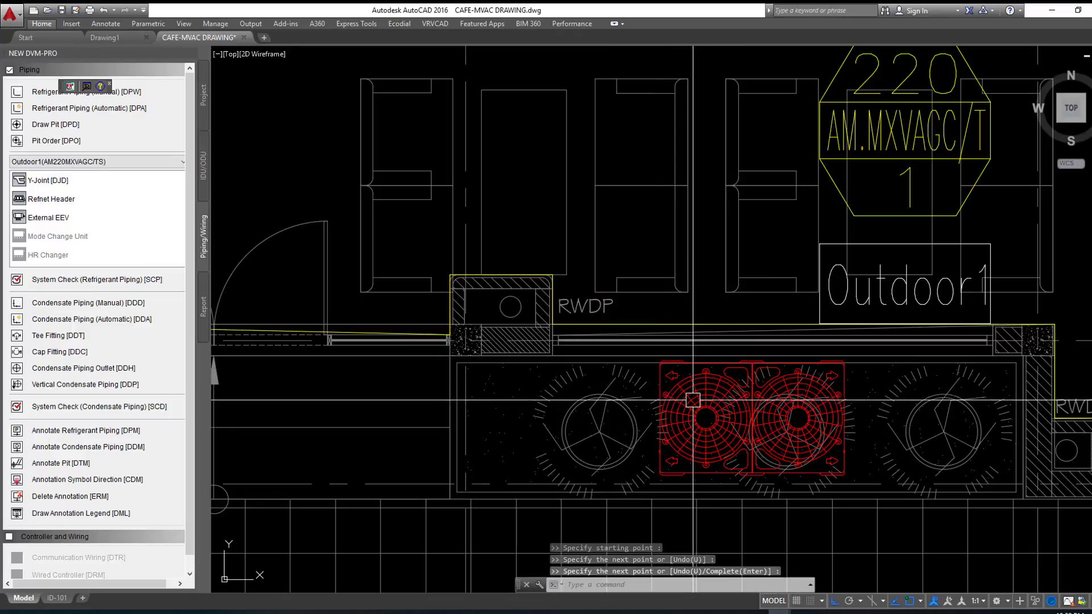
scroll(626, 378, "down", 8)
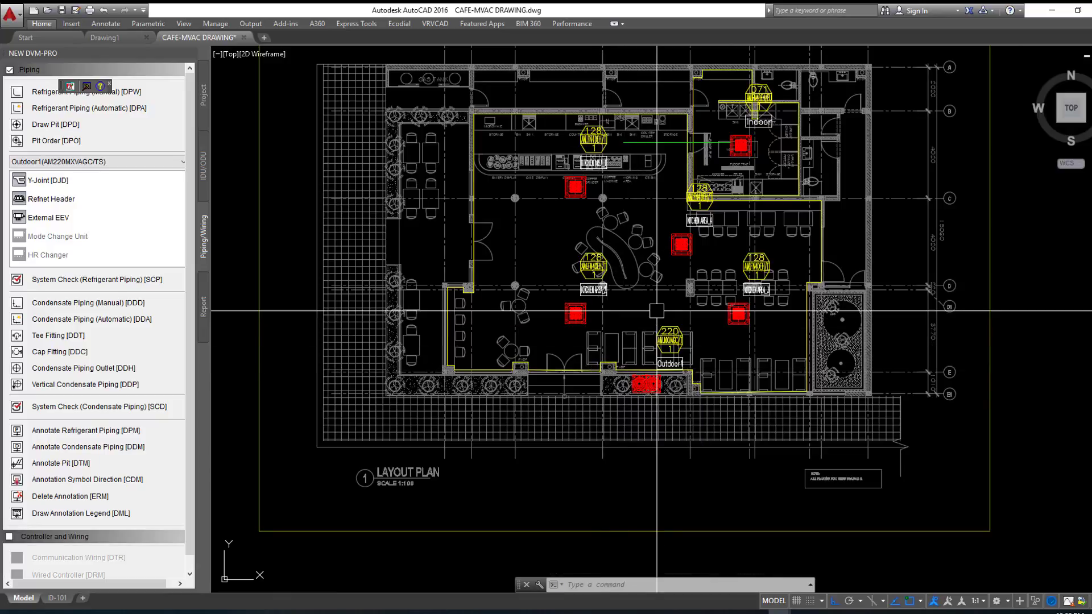
Step: Erase the newly drawn refrigerant pipe segment with E
left_click(669, 148)
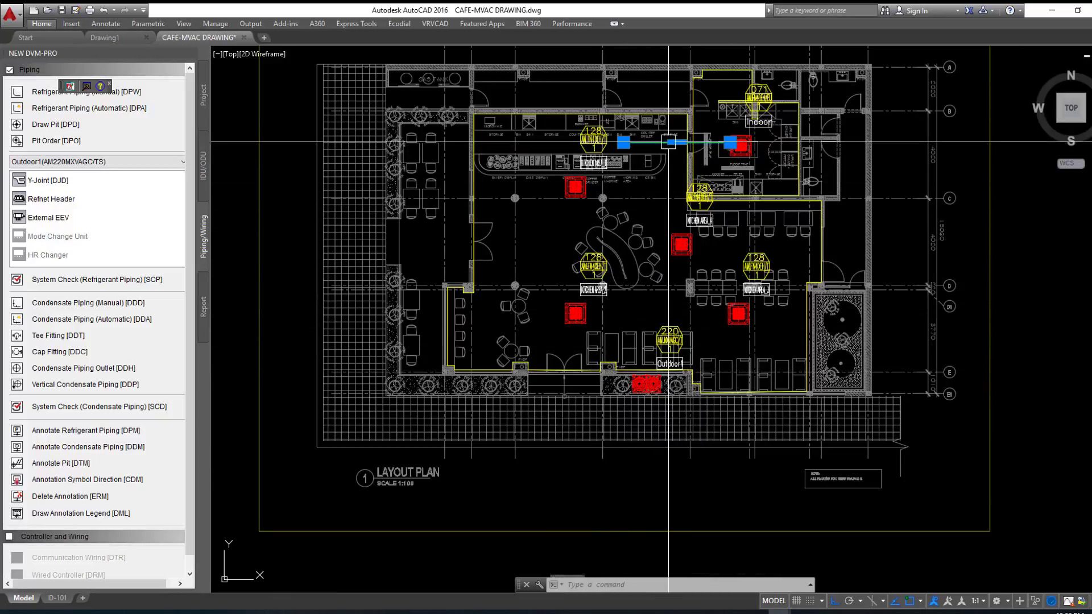
type("e")
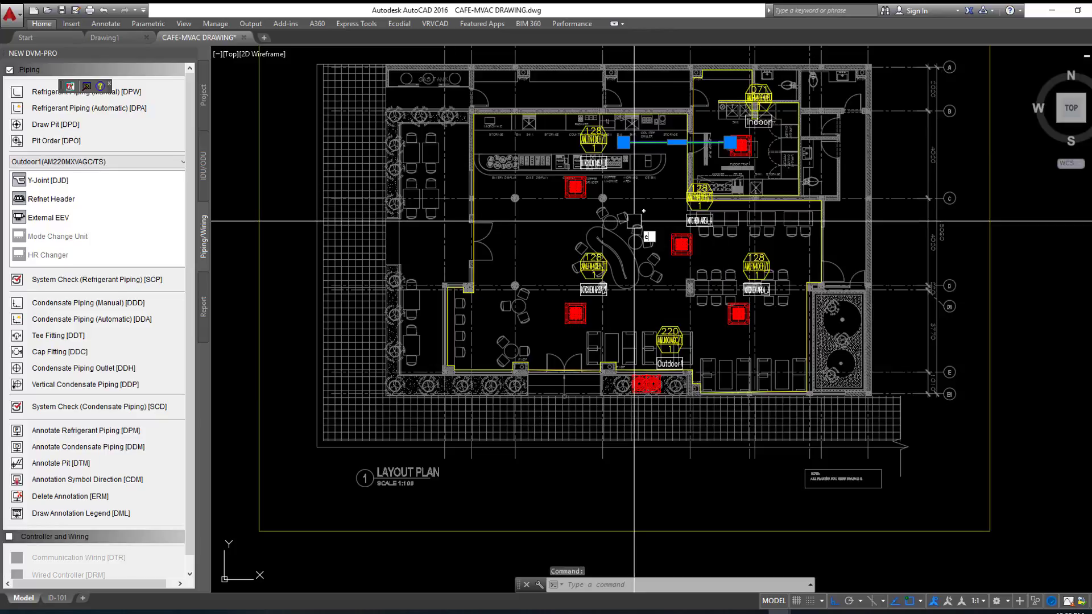
key("Return")
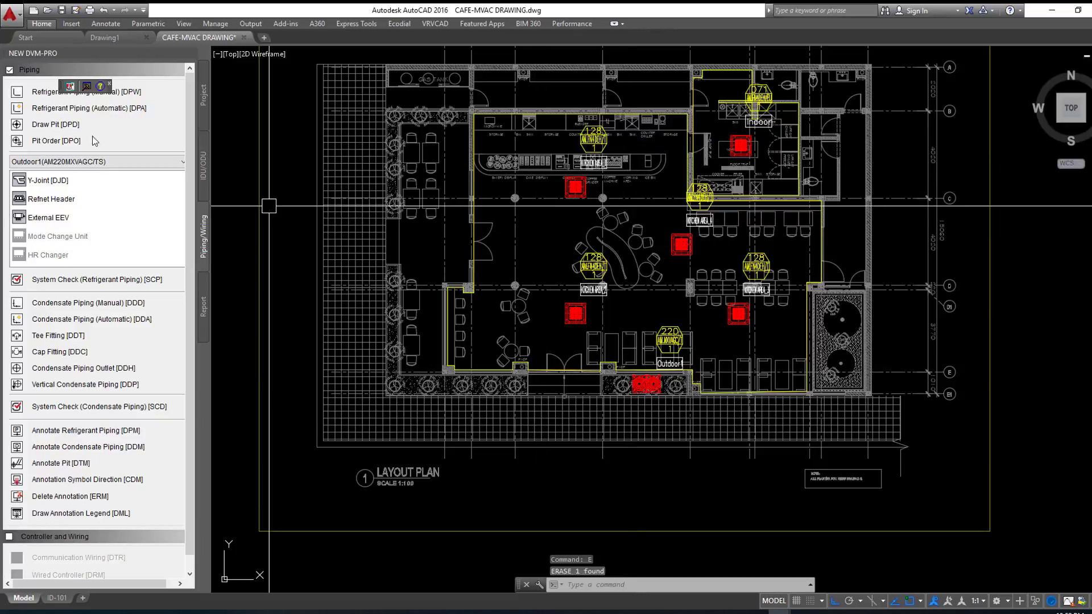
Step: Start a new manual refrigerant pipe at the WORKING AREA indoor unit, with a point to its left
left_click(43, 90)
scroll(724, 114, "up", 3)
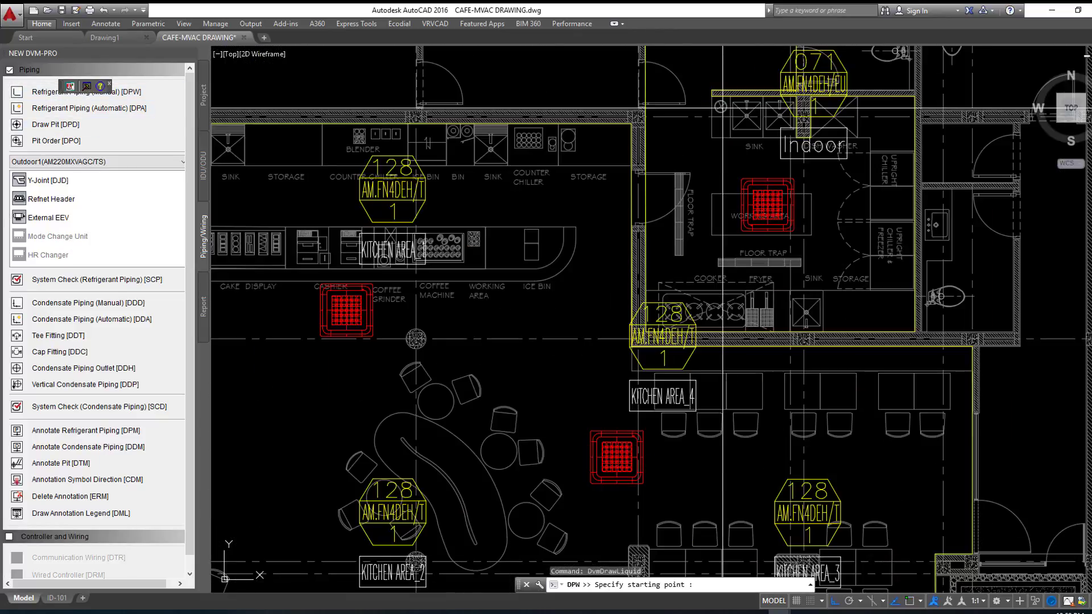
scroll(745, 198, "down", 1)
scroll(745, 198, "down", 1)
left_click(751, 202)
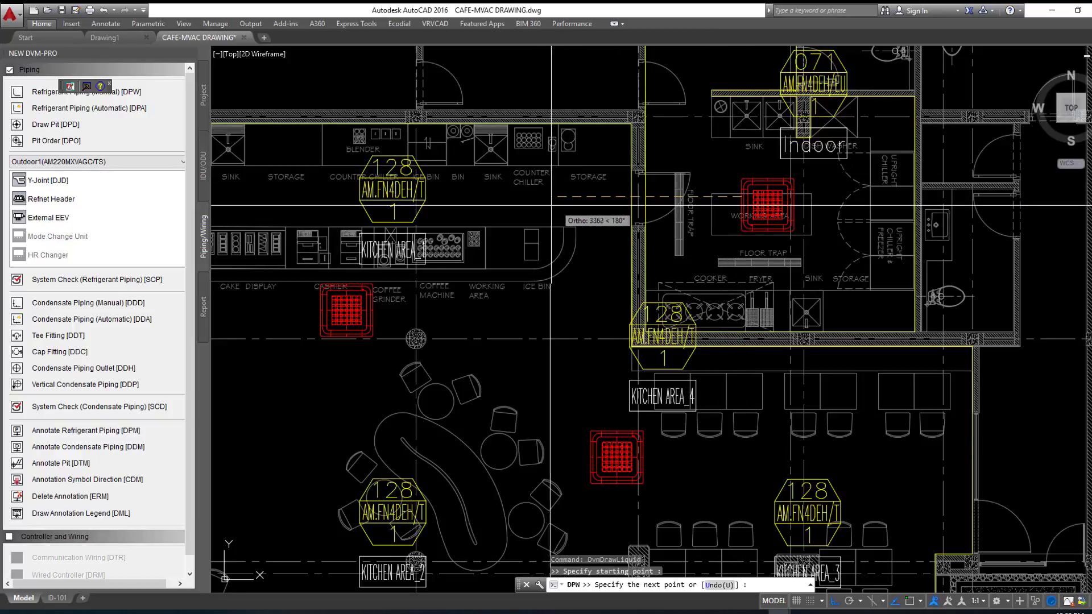
scroll(530, 204, "down", 1)
scroll(498, 162, "up", 1)
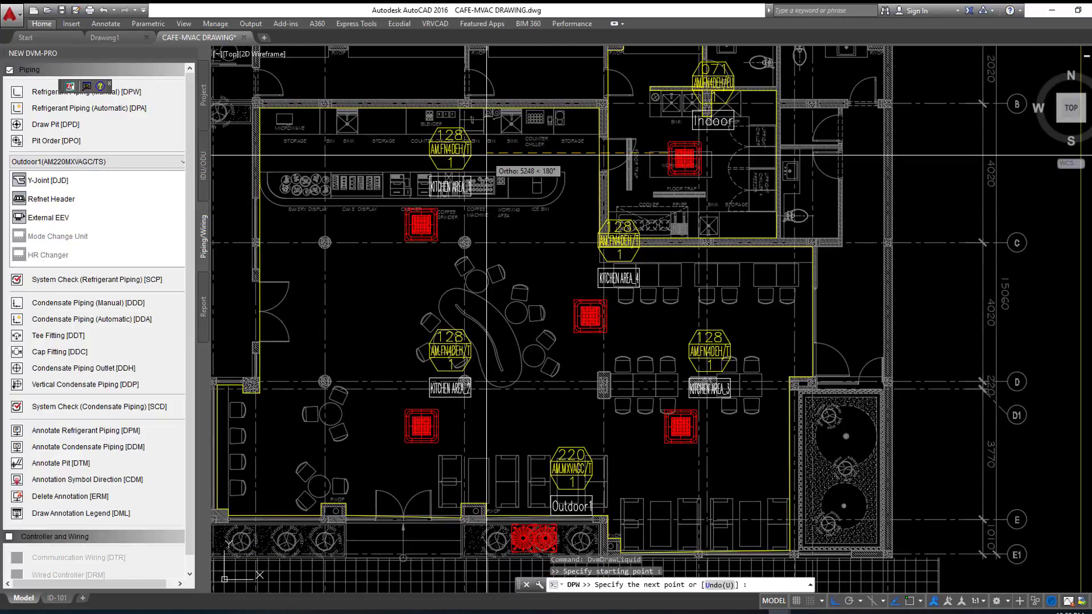
scroll(494, 154, "up", 1)
left_click(493, 154)
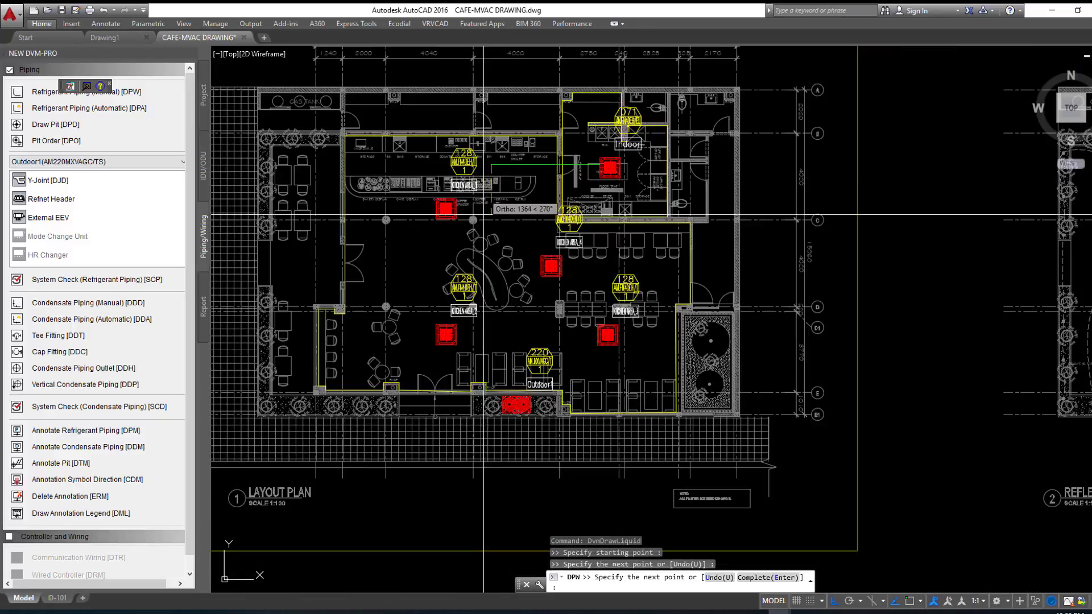
Step: Route the pipe down to Outdoor1's connection, then cancel it with Esc
scroll(491, 165, "down", 2)
scroll(469, 402, "up", 3)
scroll(478, 375, "up", 3)
scroll(458, 199, "up", 3)
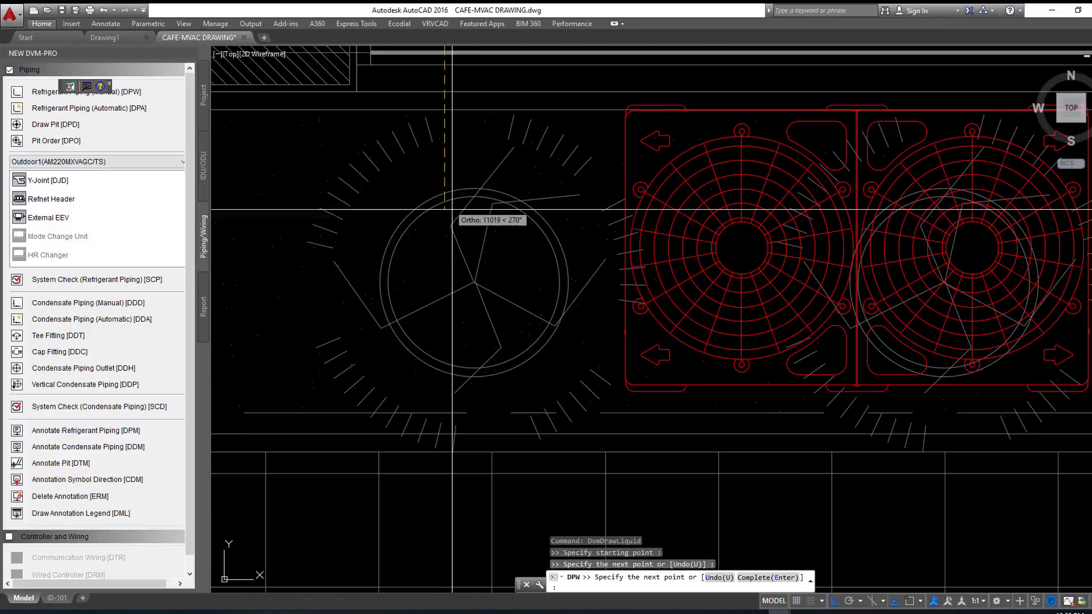
left_click(445, 274)
scroll(445, 274, "down", 2)
left_click(540, 422)
left_click(631, 422)
left_click(631, 353)
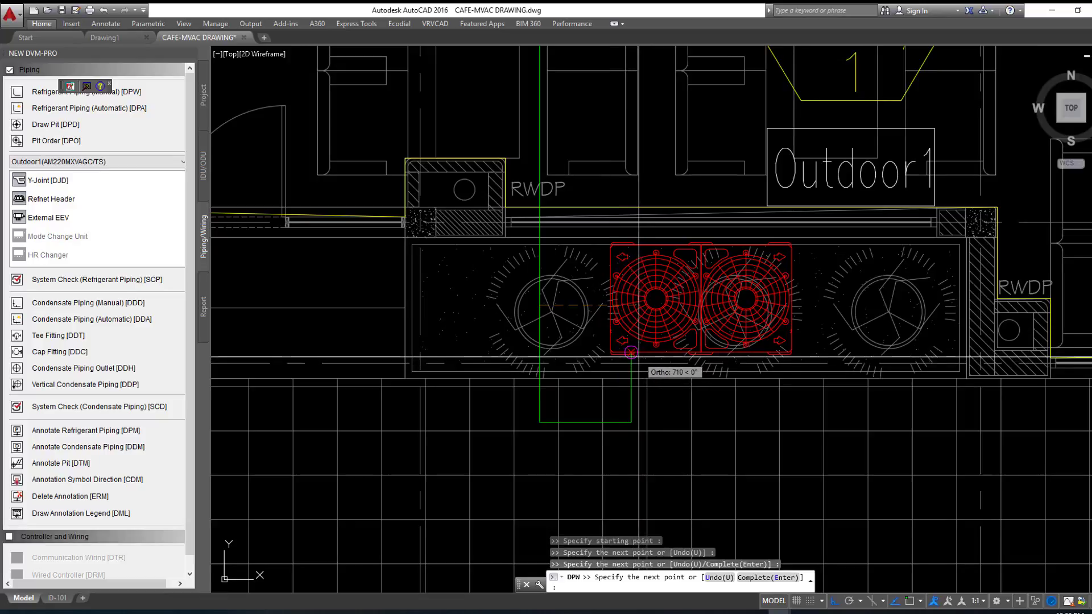
key("Escape")
scroll(635, 319, "down", 2)
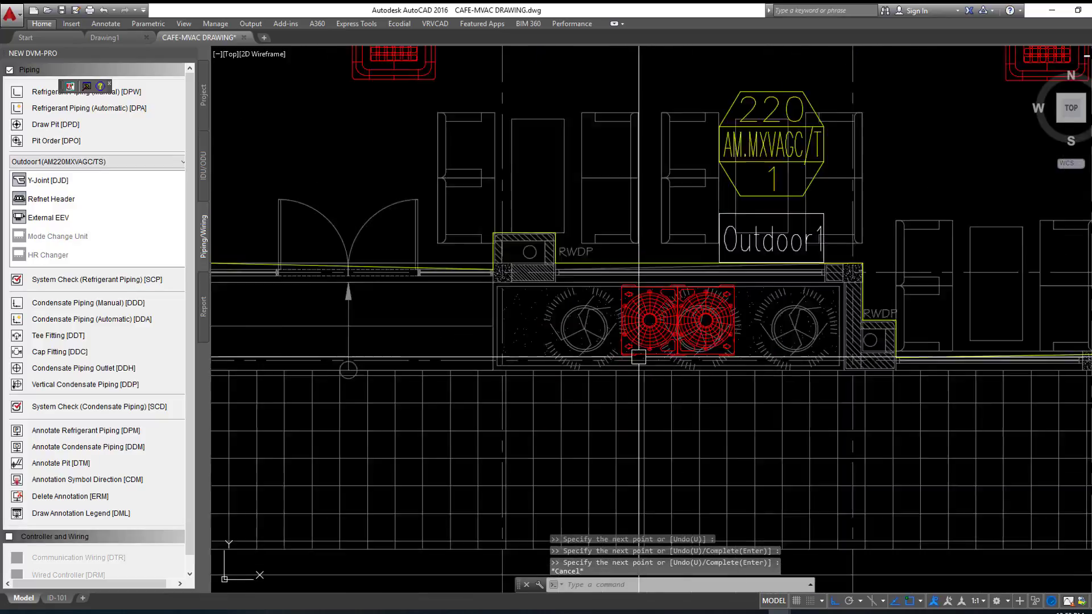
scroll(632, 284, "down", 3)
scroll(630, 275, "up", 4)
Step: Cancel the attempted move of the outdoor unit and show the IDU/ODU equipment tree
left_click(630, 275)
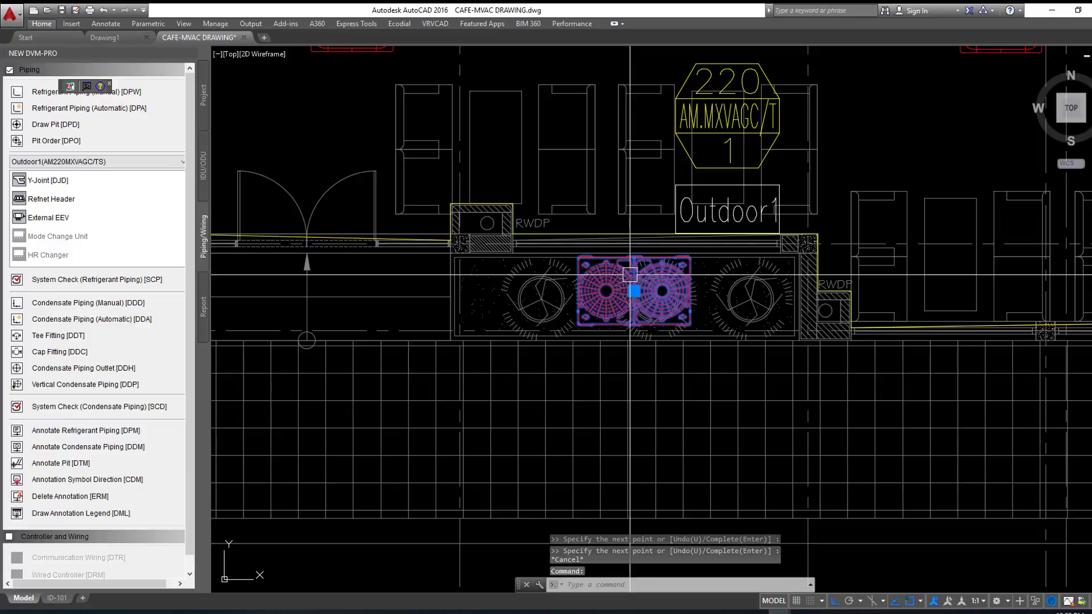
left_click(633, 291)
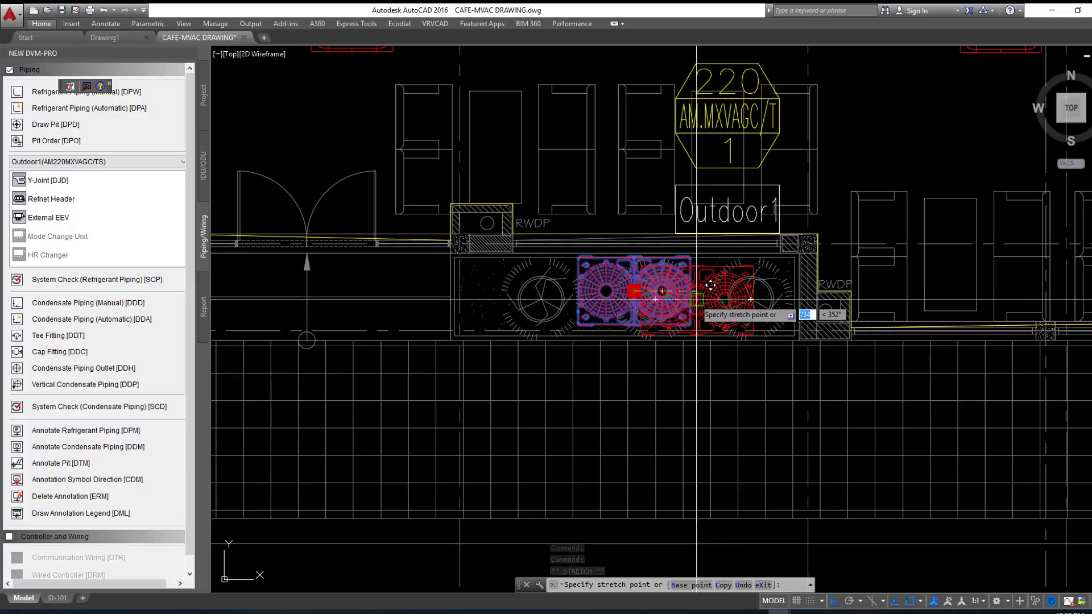
key("Escape")
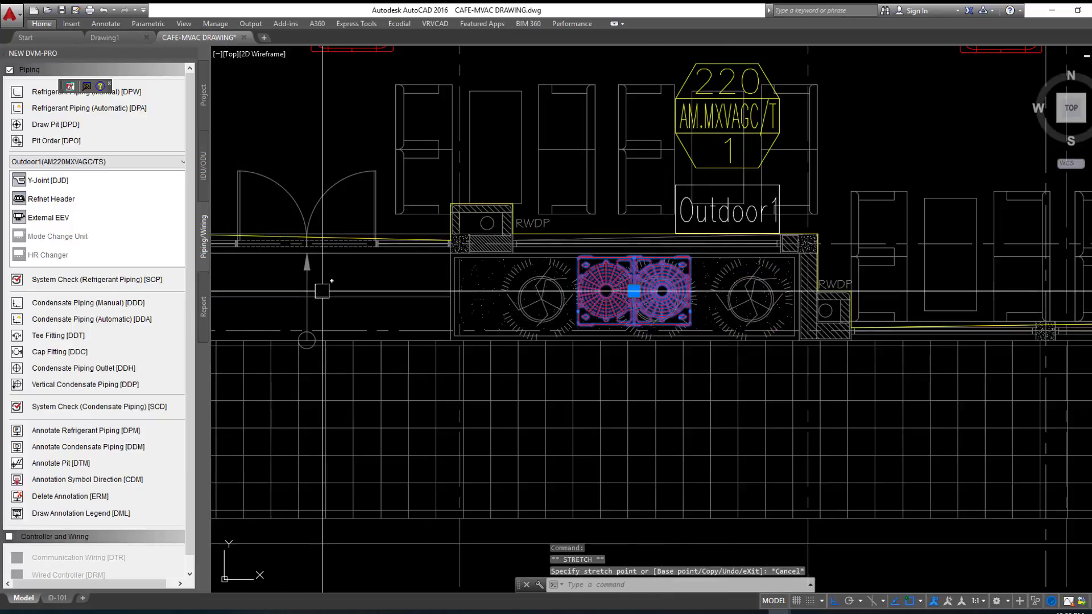
left_click(202, 174)
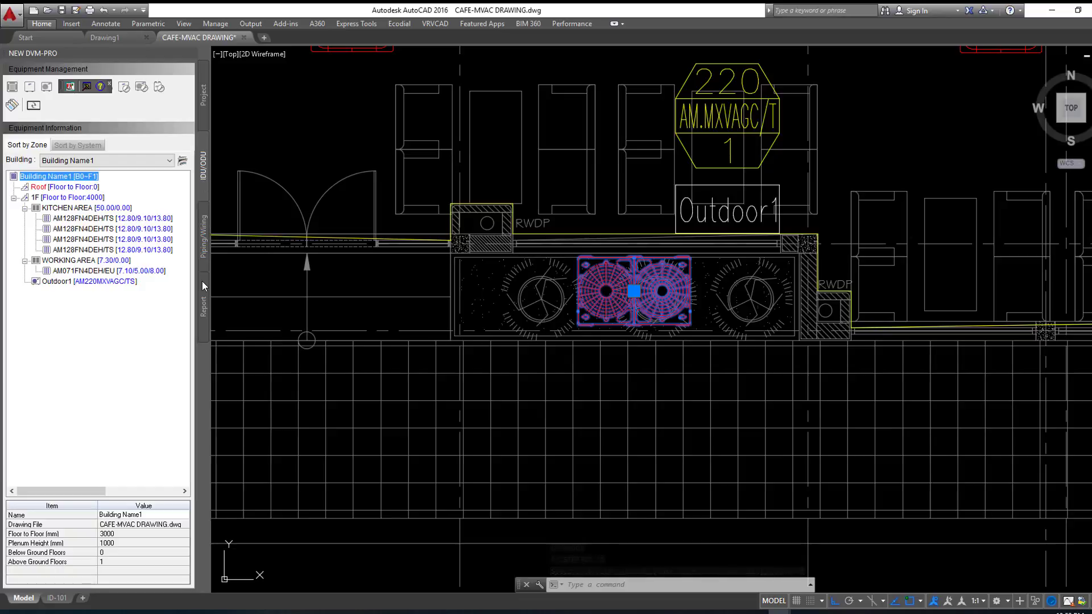
Step: Zoom to the AM071FN4DEH/EU unit and Outdoor1 from the tree, and select Outdoor1
left_click(97, 272)
double_click(98, 272)
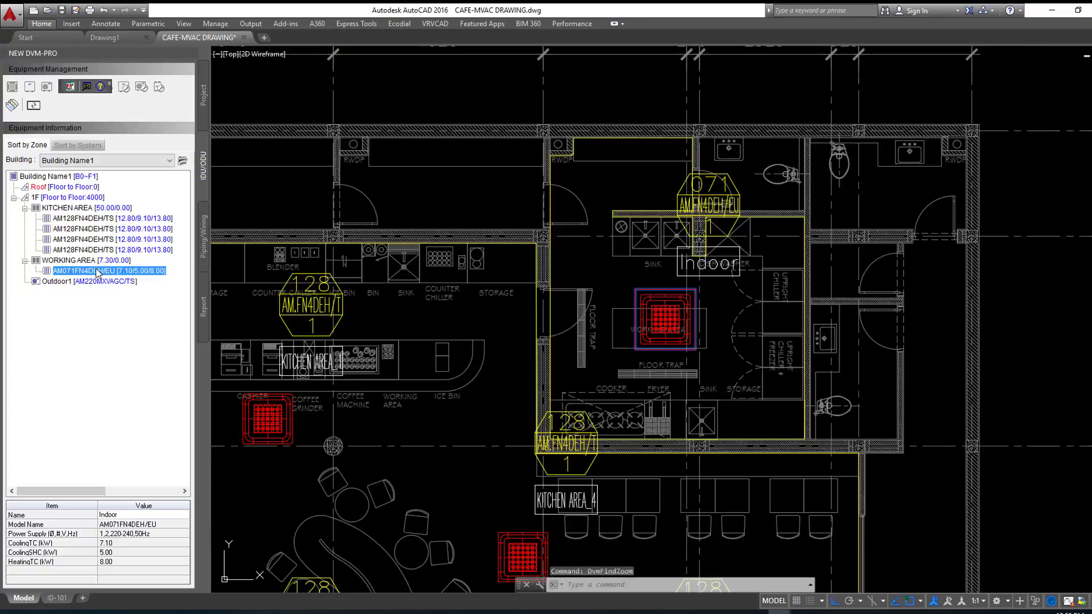
double_click(79, 282)
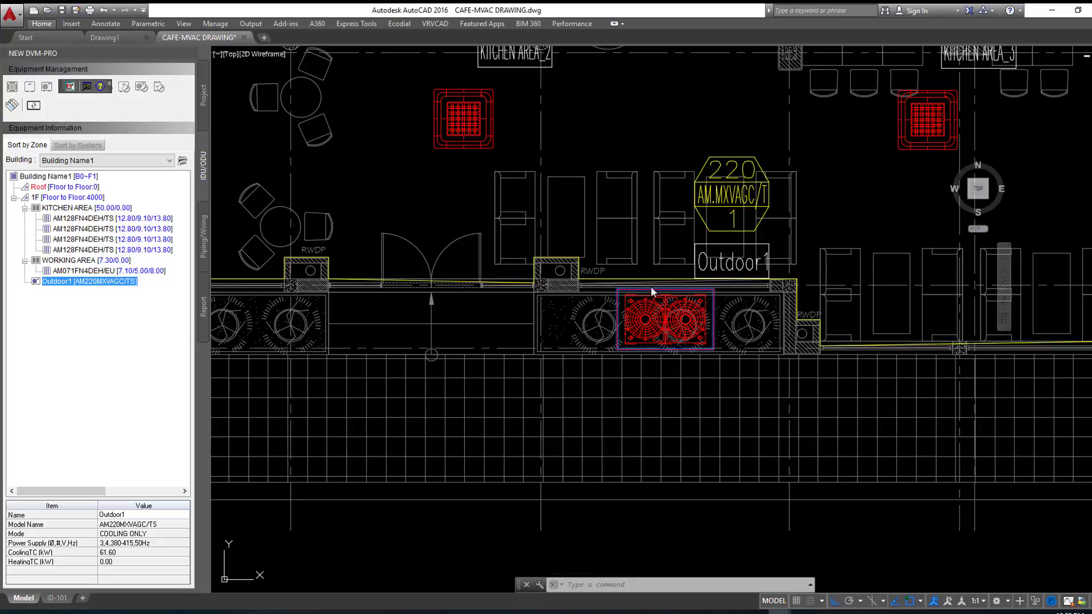
left_click(678, 321)
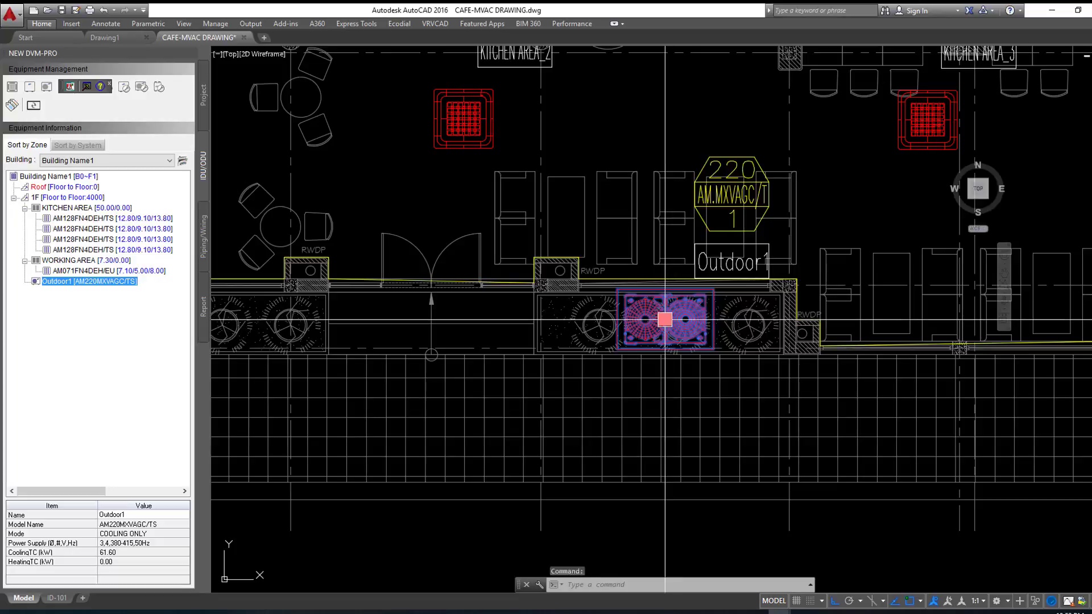
scroll(665, 319, "up", 3)
scroll(663, 319, "up", 3)
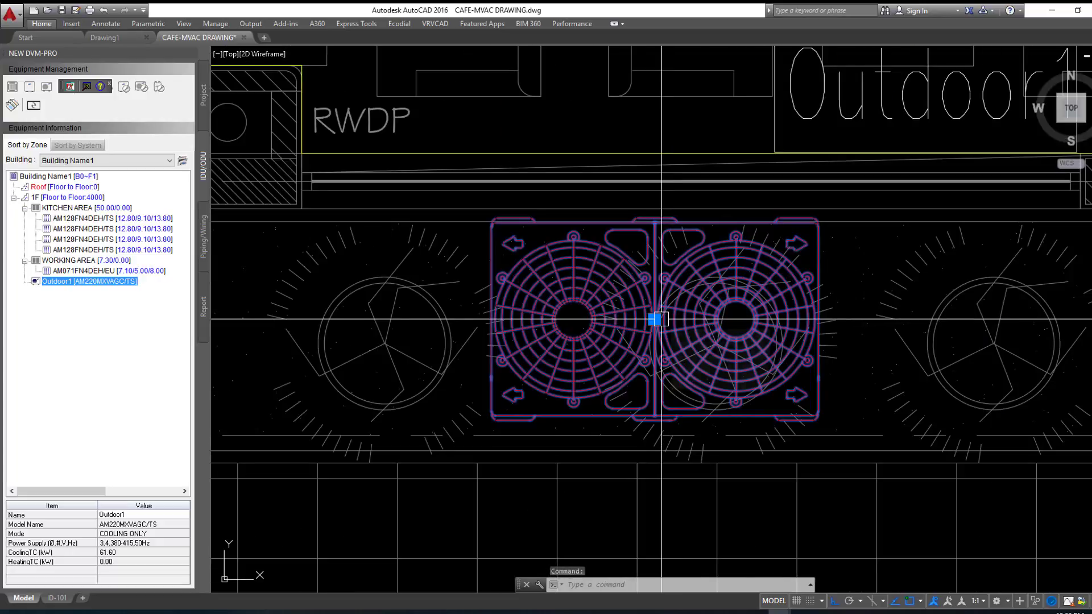
Step: Rotate Outdoor1 about a mid-unit base point with RO and save the drawing
type("RO")
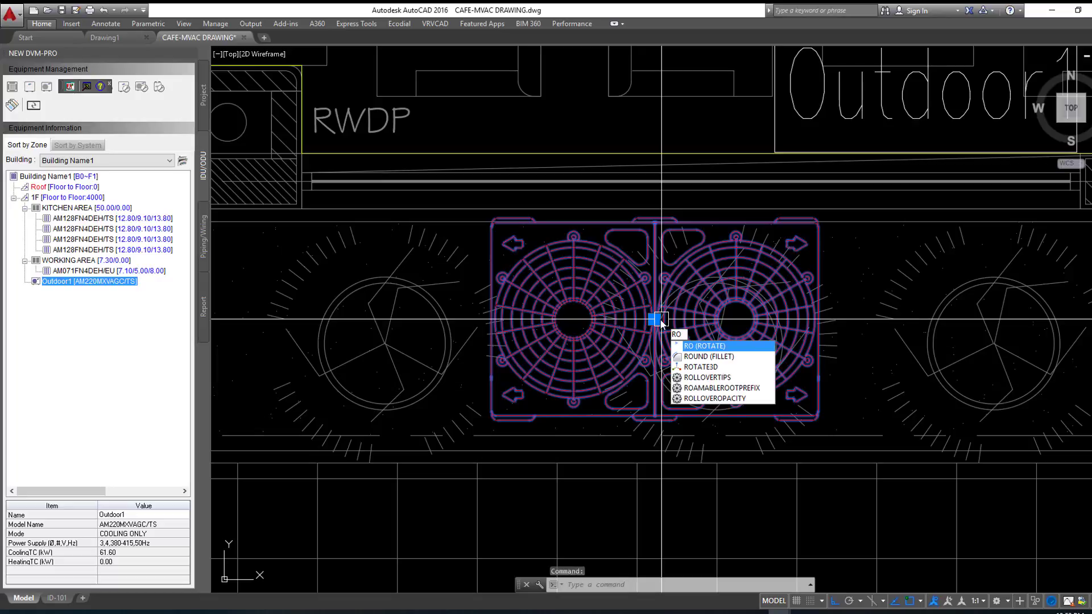
key("Return")
scroll(657, 319, "up", 4)
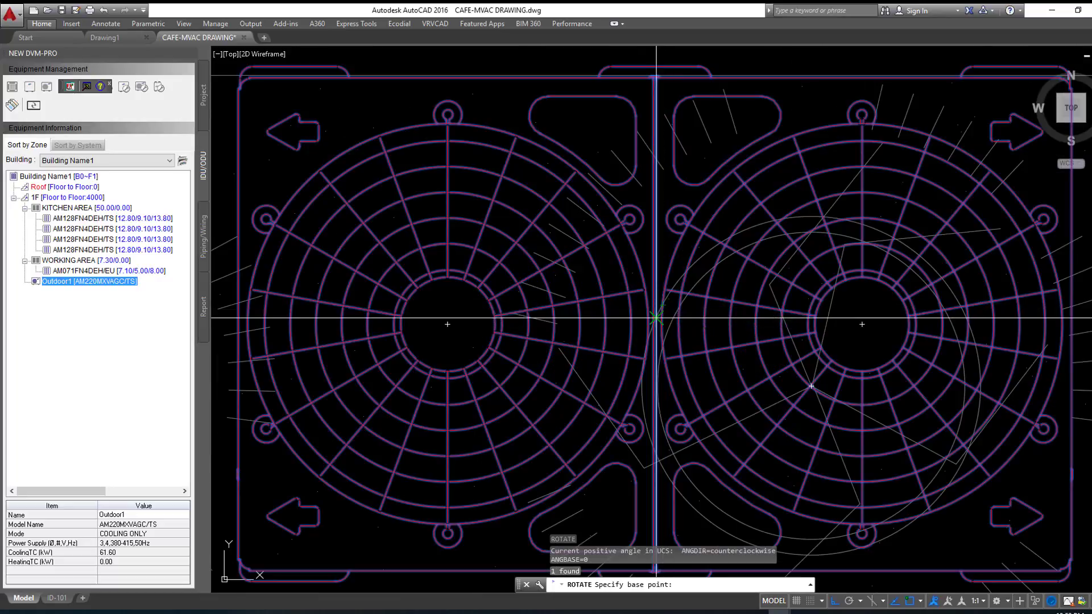
scroll(654, 325, "down", 4)
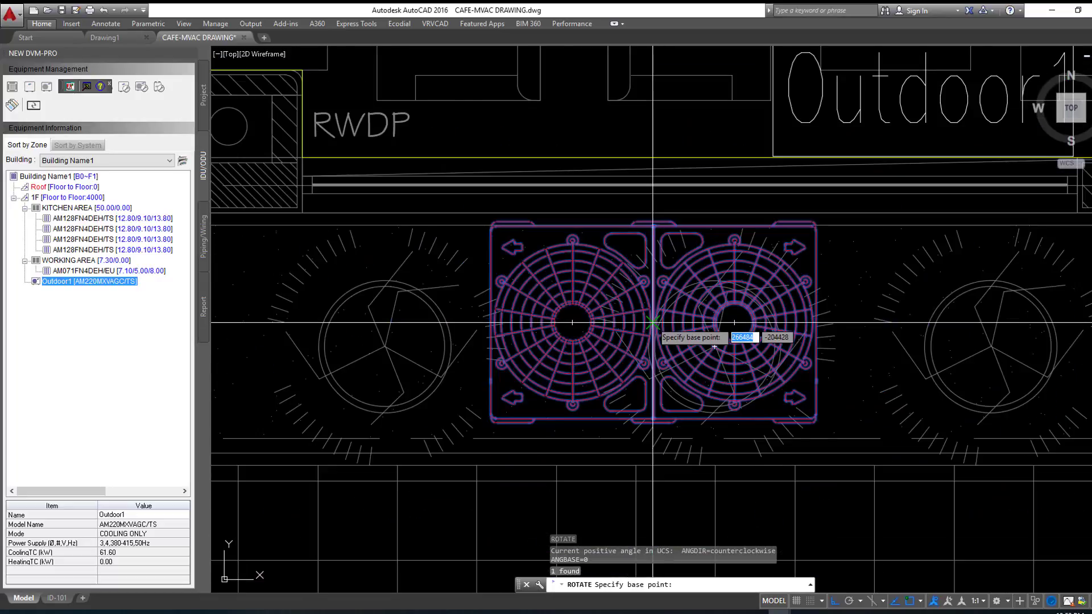
left_click(654, 322)
middle_click_drag(208, 335, 528, 329)
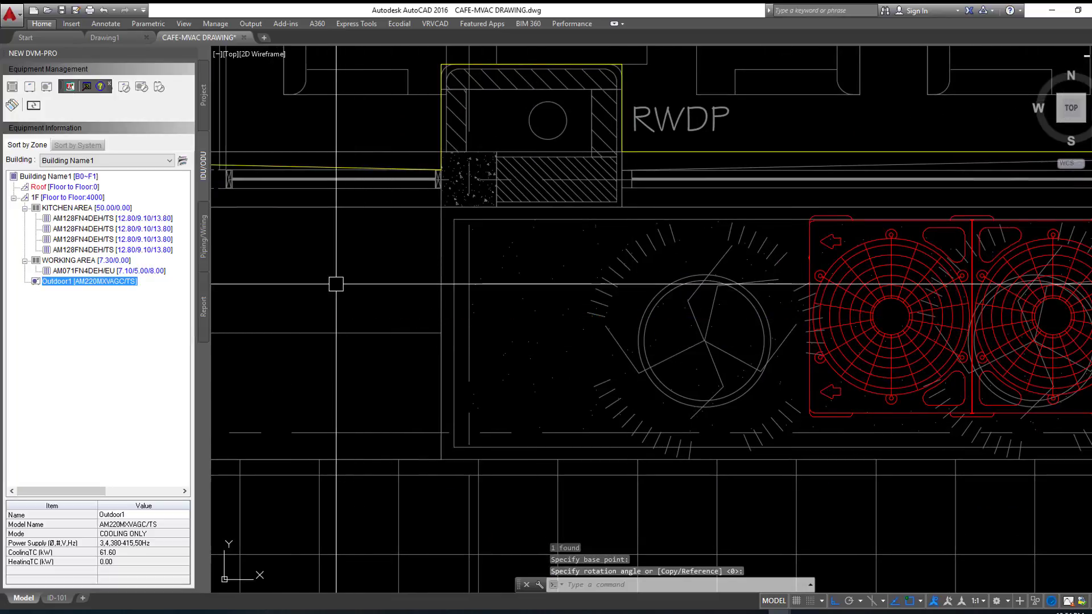
scroll(335, 284, "down", 5)
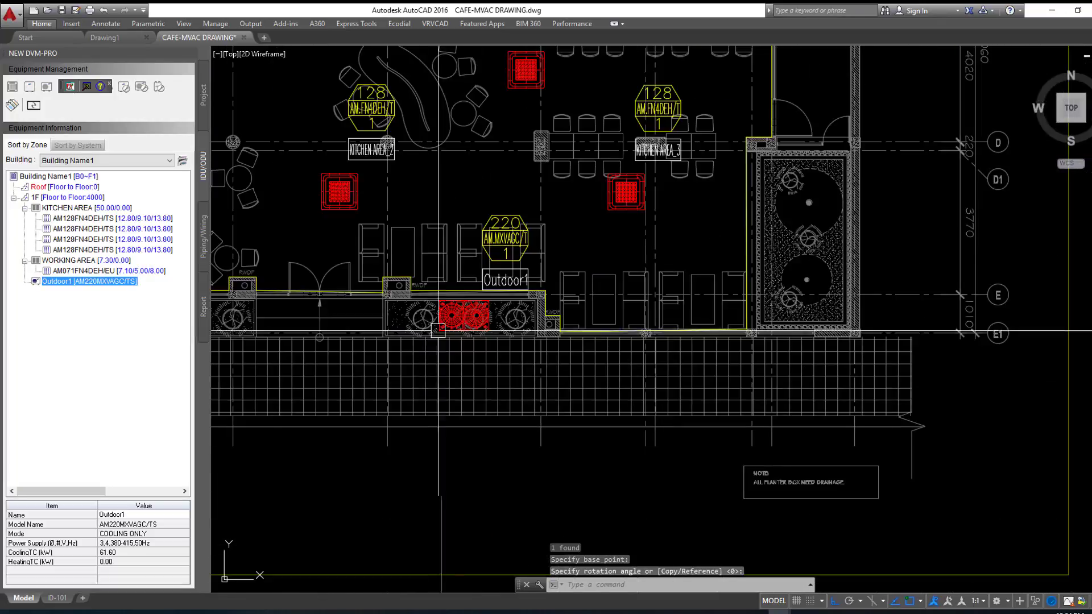
scroll(471, 199, "down", 2)
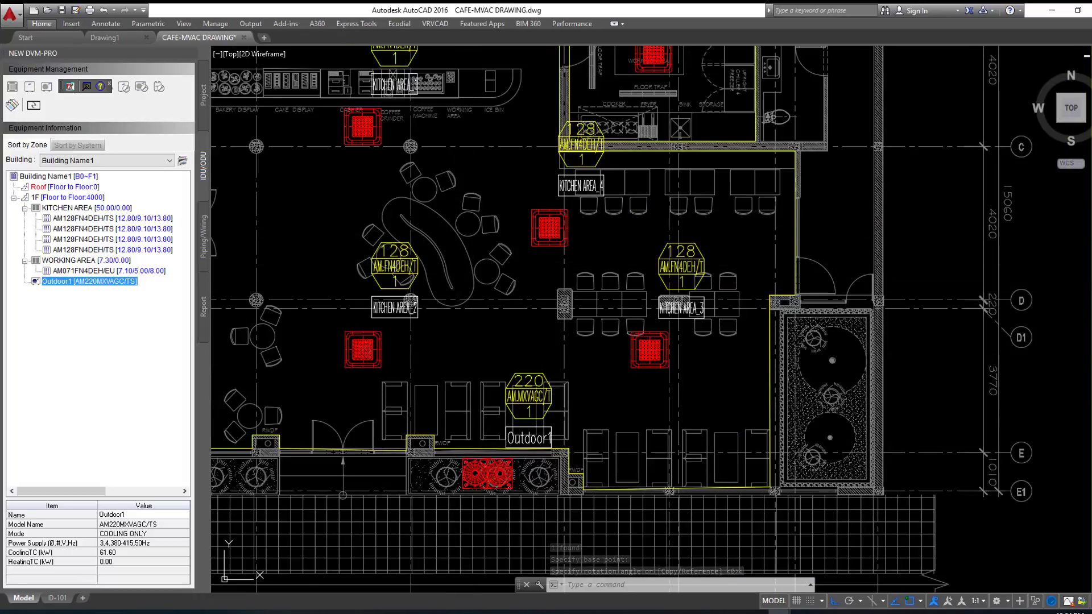
key("ctrl+s")
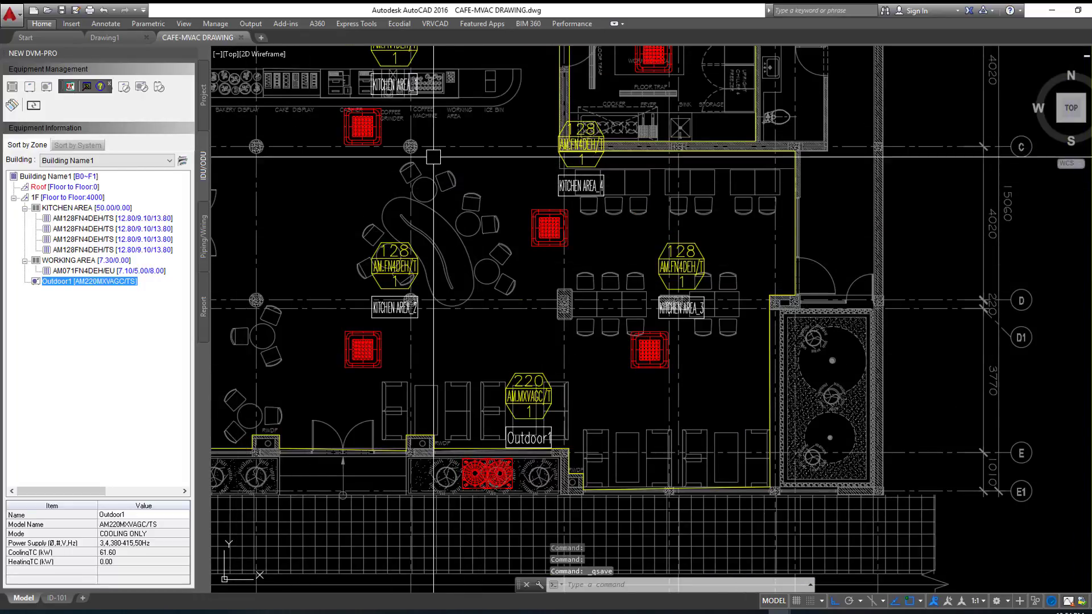
left_click(203, 236)
Step: Start a manual DPW refrigerant pipe at the kitchen indoor unit and place one bend point
left_click(85, 91)
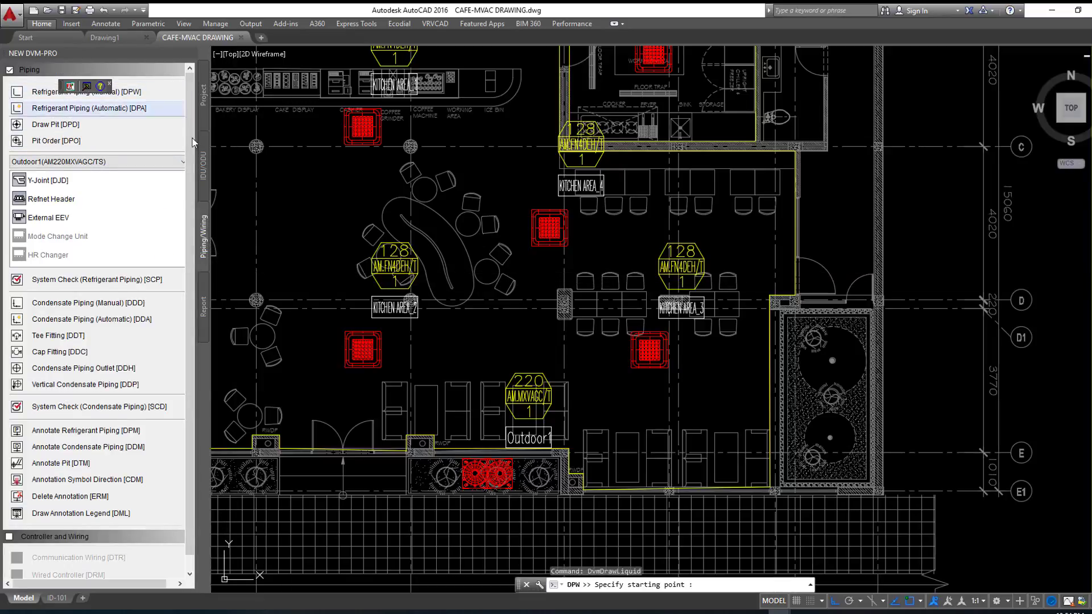
scroll(626, 170, "up", 3)
middle_click_drag(626, 86, 627, 219)
left_click(645, 244)
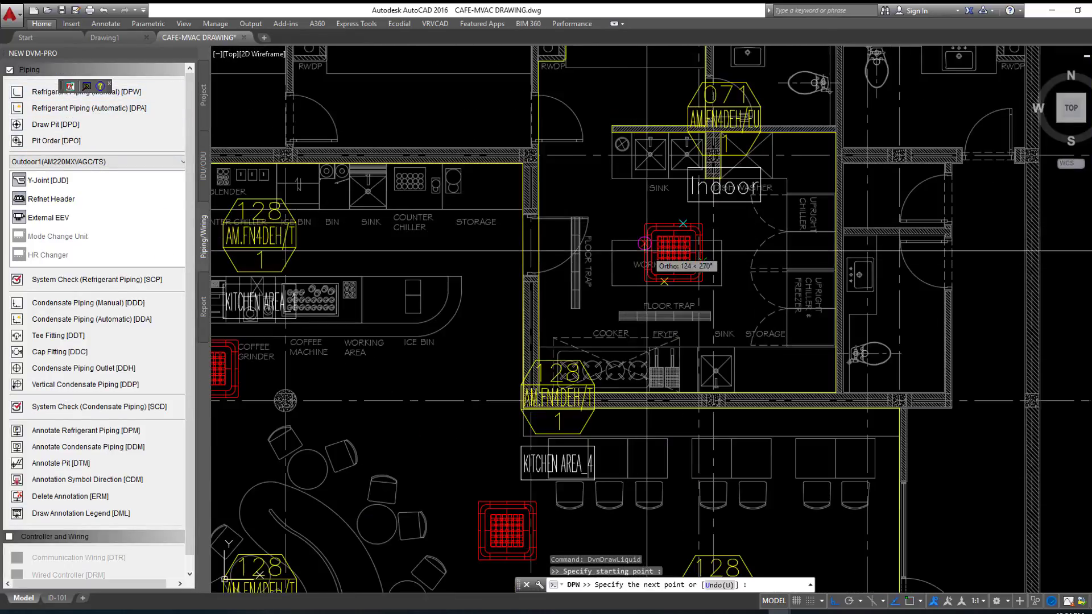
middle_click_drag(433, 266, 561, 145)
scroll(561, 145, "down", 4)
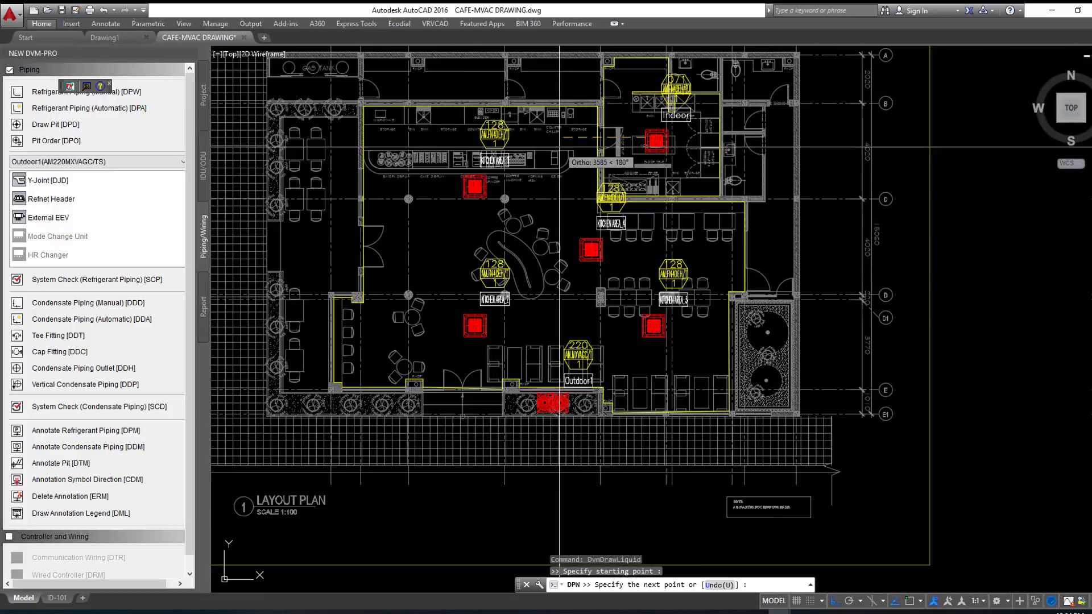
scroll(560, 147, "up", 2)
scroll(566, 139, "up", 1)
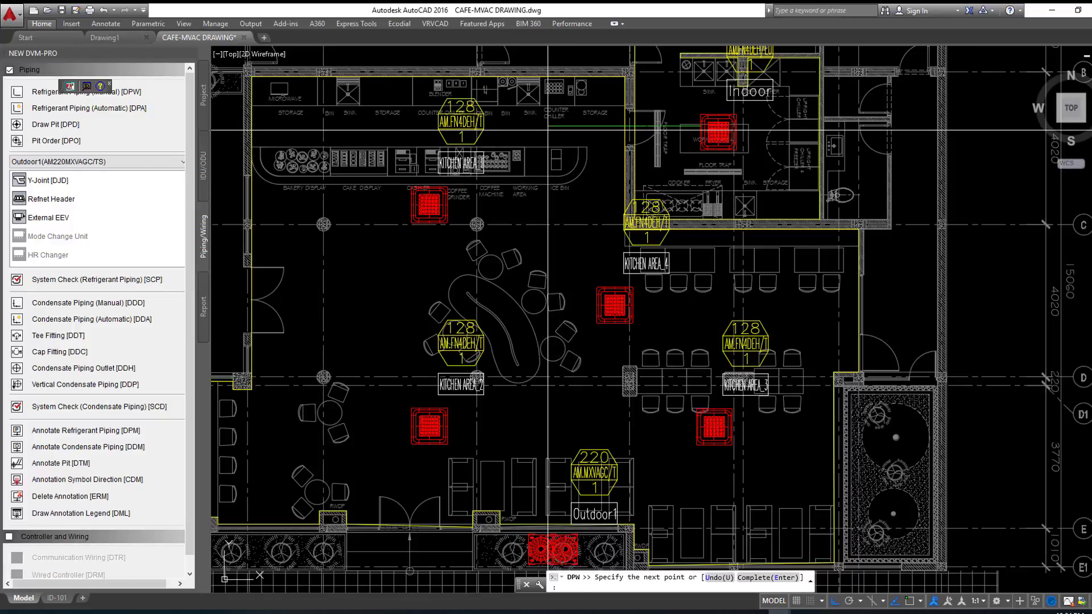
left_click(545, 131)
Step: Extend the pipe down to end at the Outdoor1 unit and finish the run
middle_click_drag(558, 349, 515, 196)
scroll(569, 364, "up", 5)
scroll(546, 256, "up", 2)
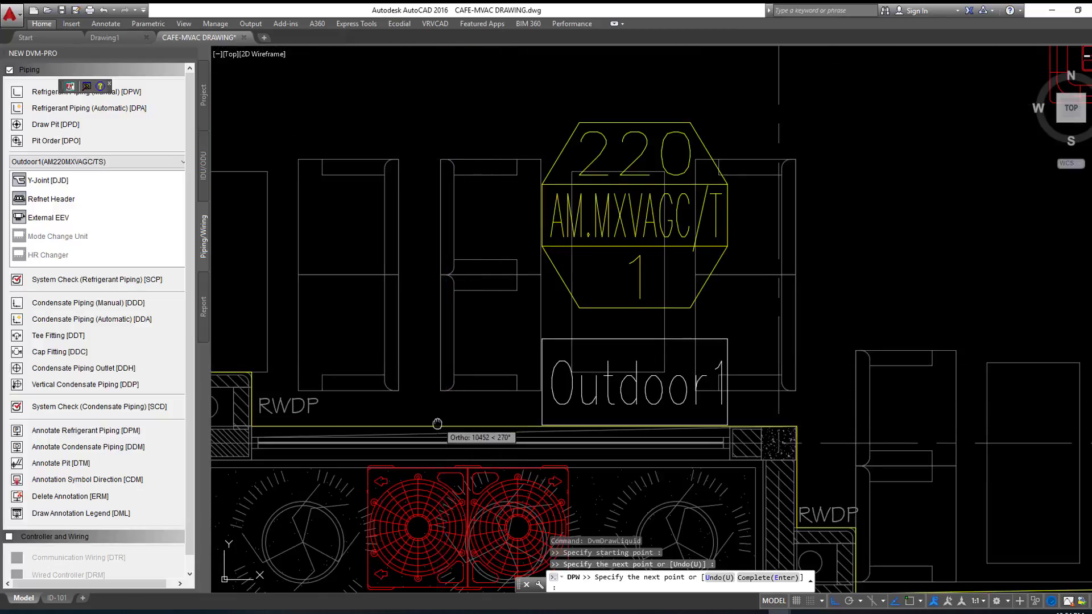
middle_click_drag(469, 526, 543, 222)
scroll(544, 222, "down", 2)
scroll(529, 228, "down", 2)
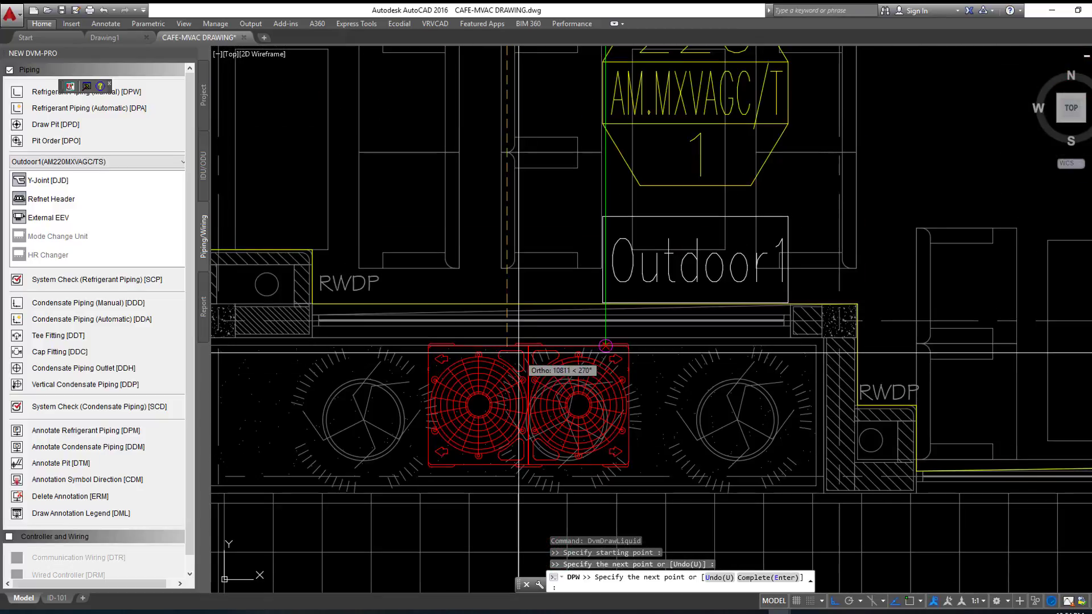
scroll(521, 353, "down", 1)
scroll(522, 352, "up", 2)
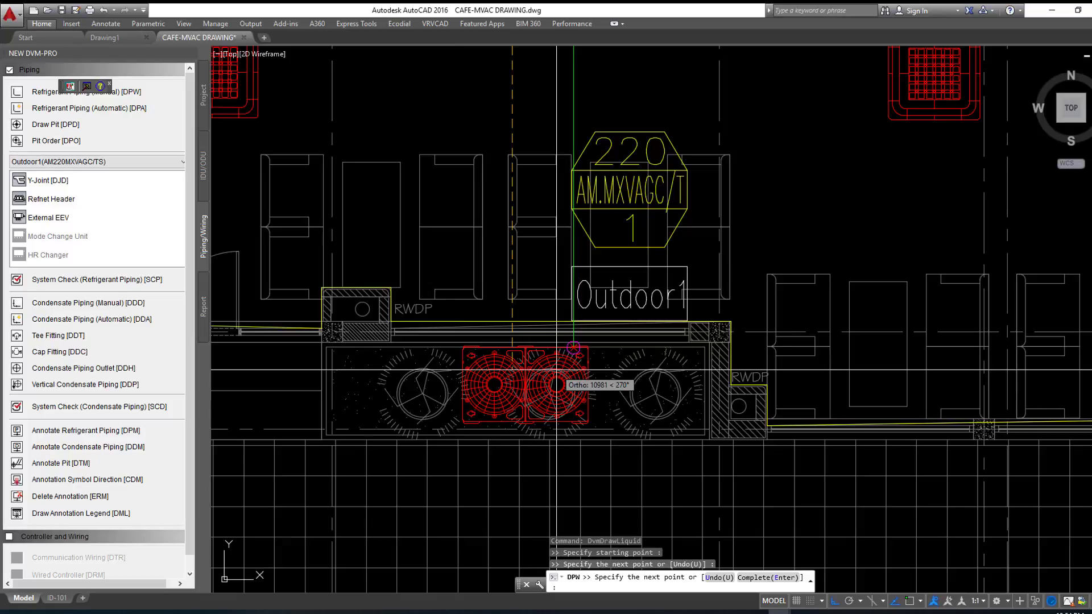
left_click(556, 370)
key("Return")
scroll(550, 373, "down", 6)
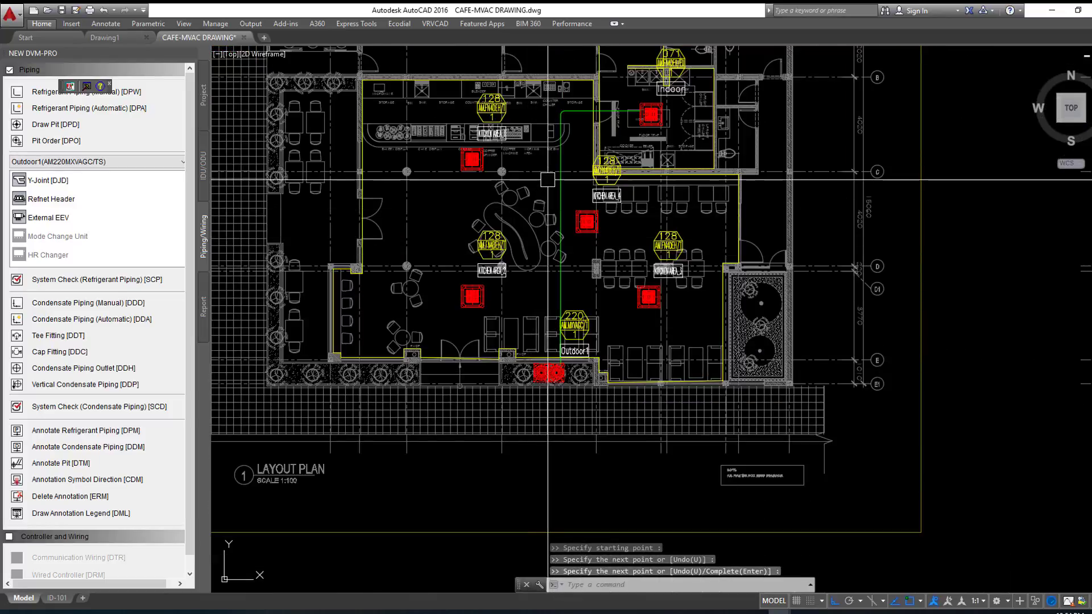
scroll(547, 374, "up", 8)
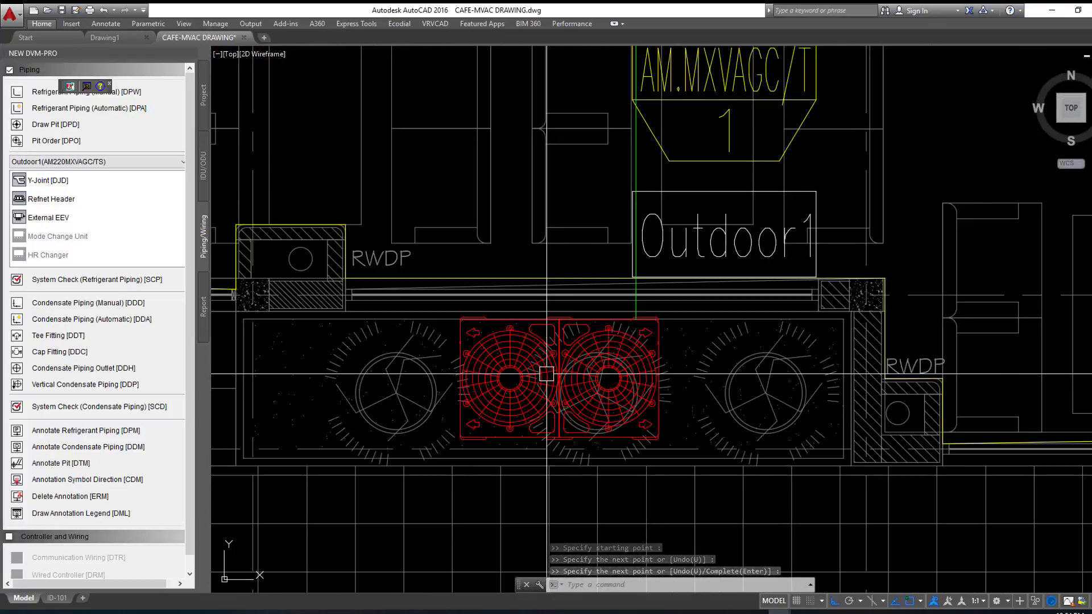
scroll(575, 359, "down", 6)
mouse_move(573, 366)
middle_mouse_down()
mouse_move(473, 370)
mouse_move(478, 494)
middle_mouse_up()
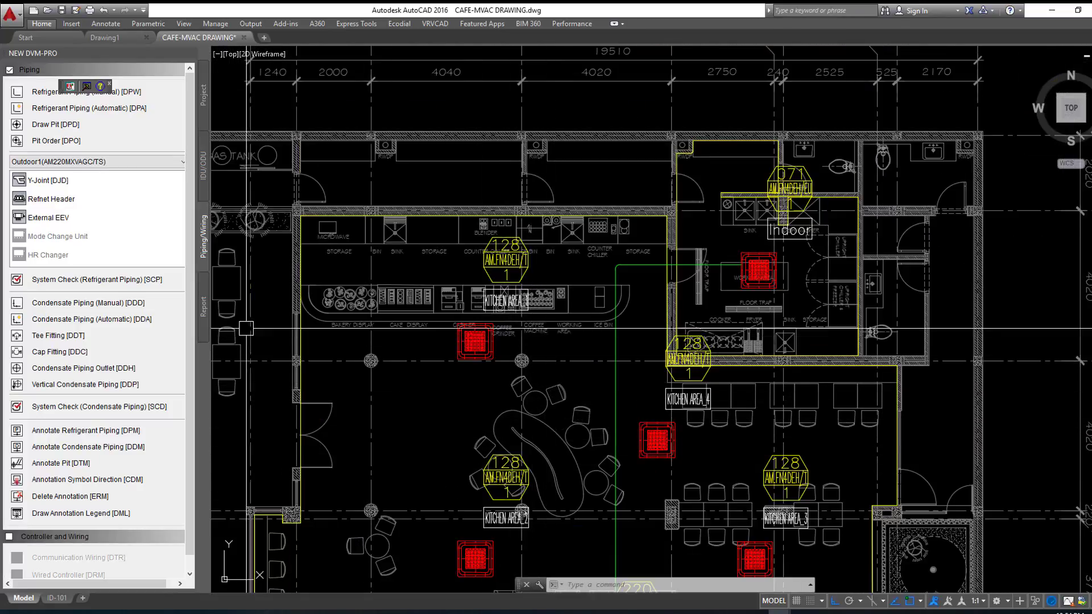
left_click(86, 108)
scroll(522, 361, "up", 1)
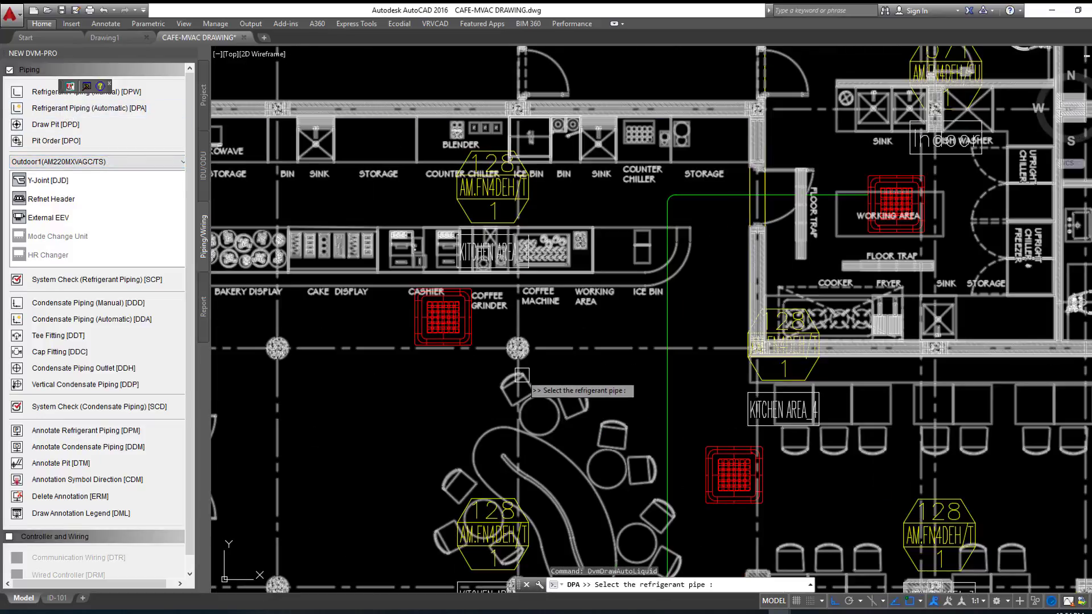
scroll(534, 358, "up", 1)
left_click(467, 323)
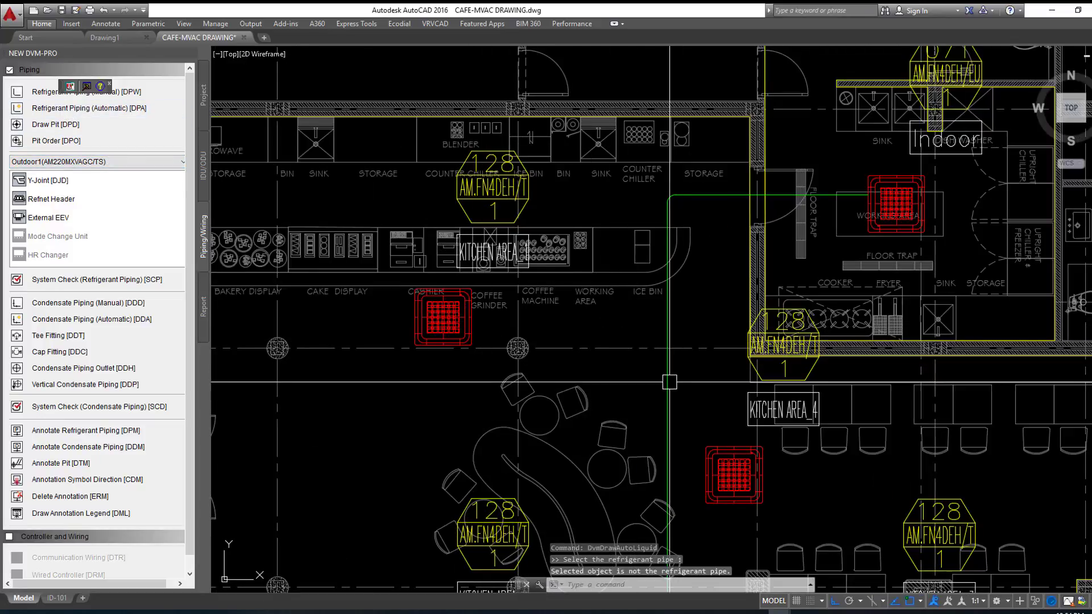
left_click(26, 108)
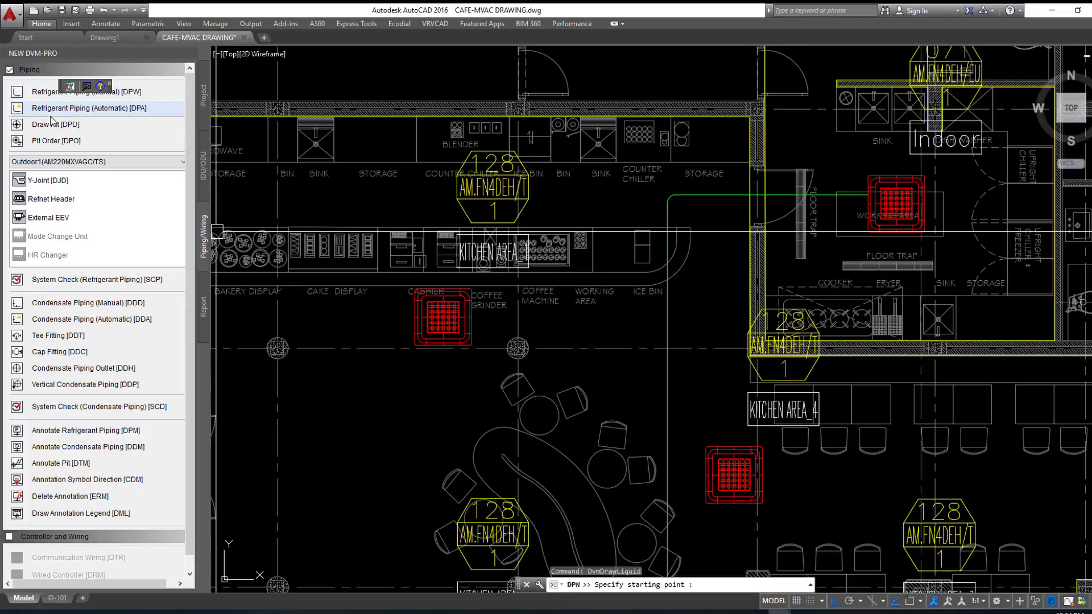
left_click(667, 383)
left_click(457, 326)
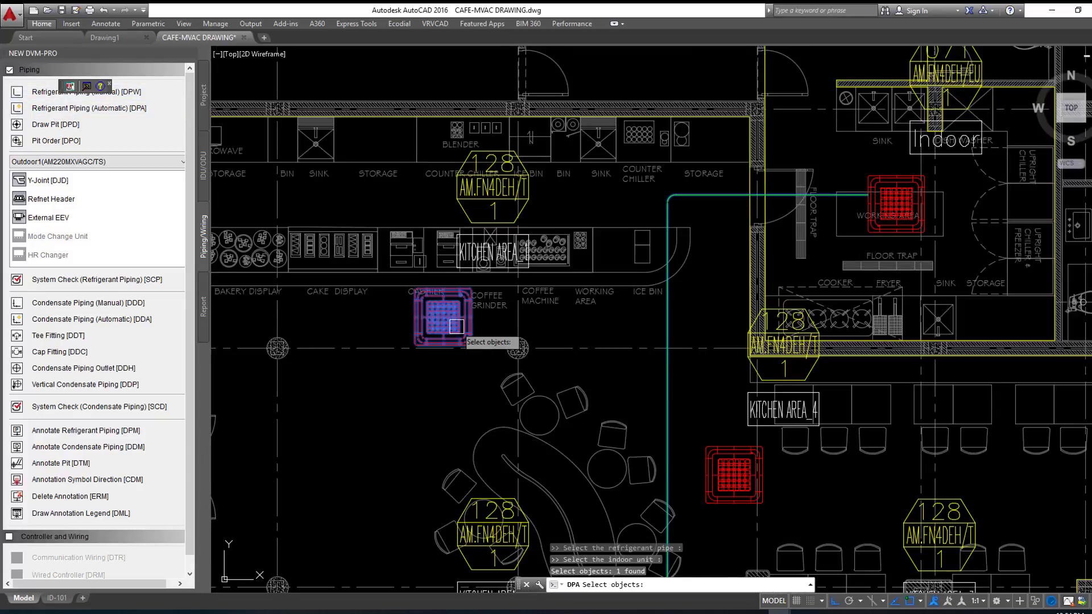
scroll(458, 324, "down", 3)
scroll(458, 324, "down", 1)
scroll(449, 370, "up", 2)
left_click(448, 397)
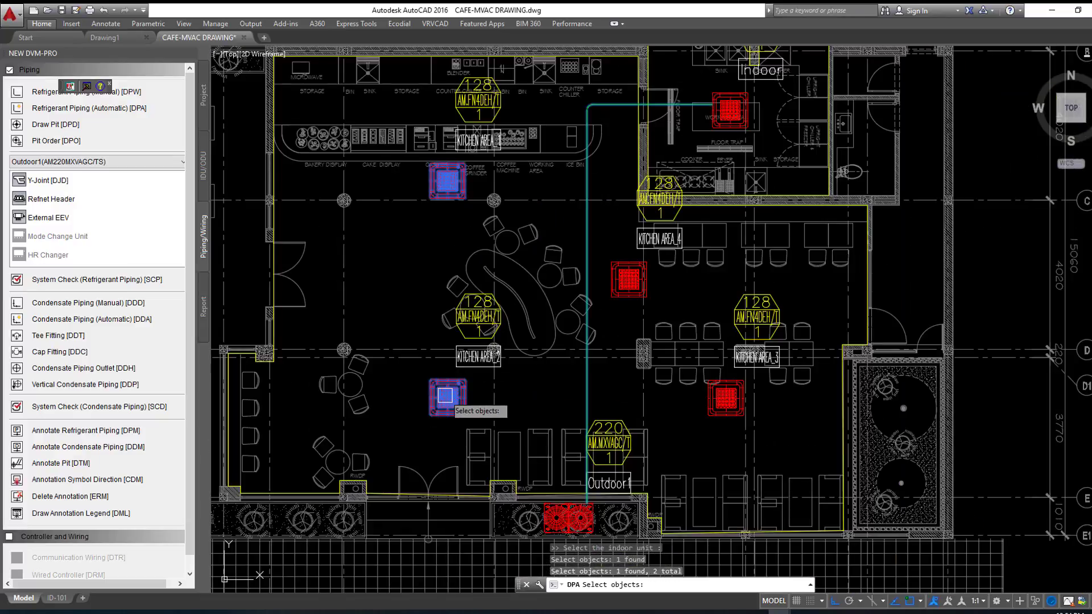
left_click(607, 296)
left_click(711, 407)
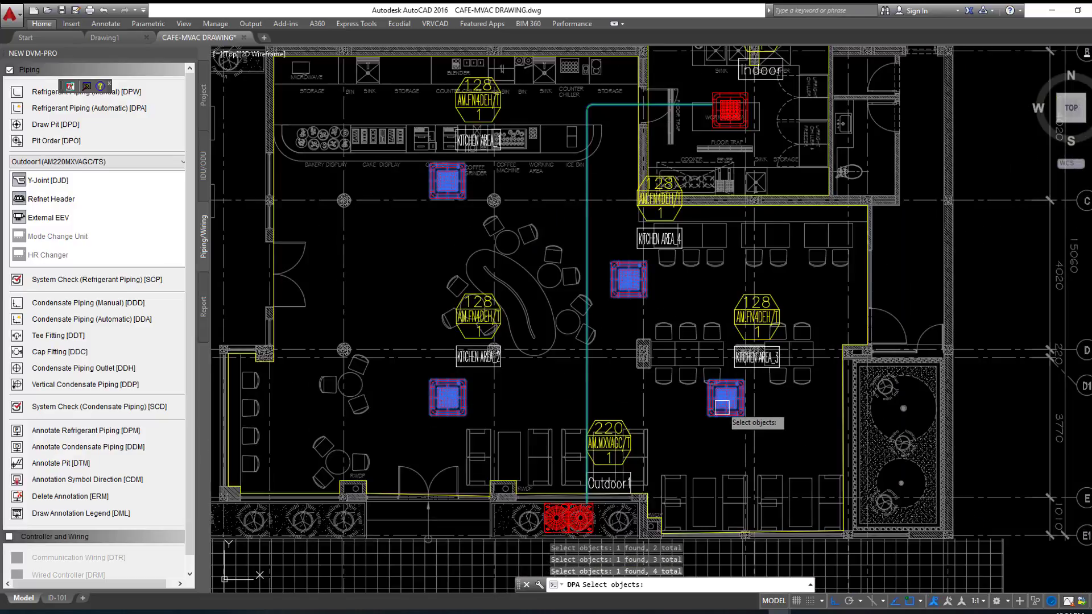
key("Return")
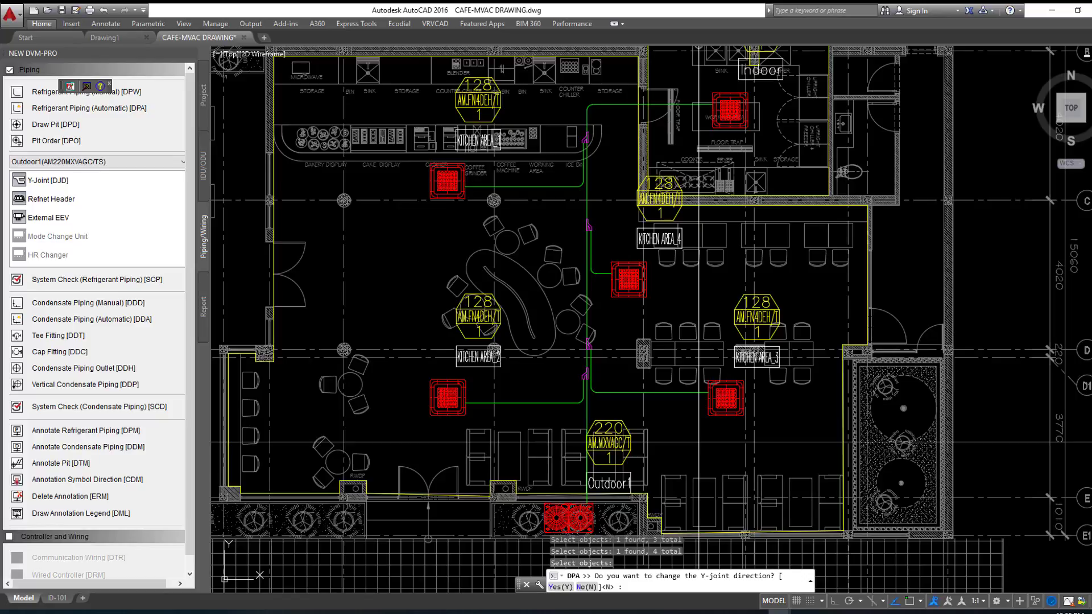
key("Escape")
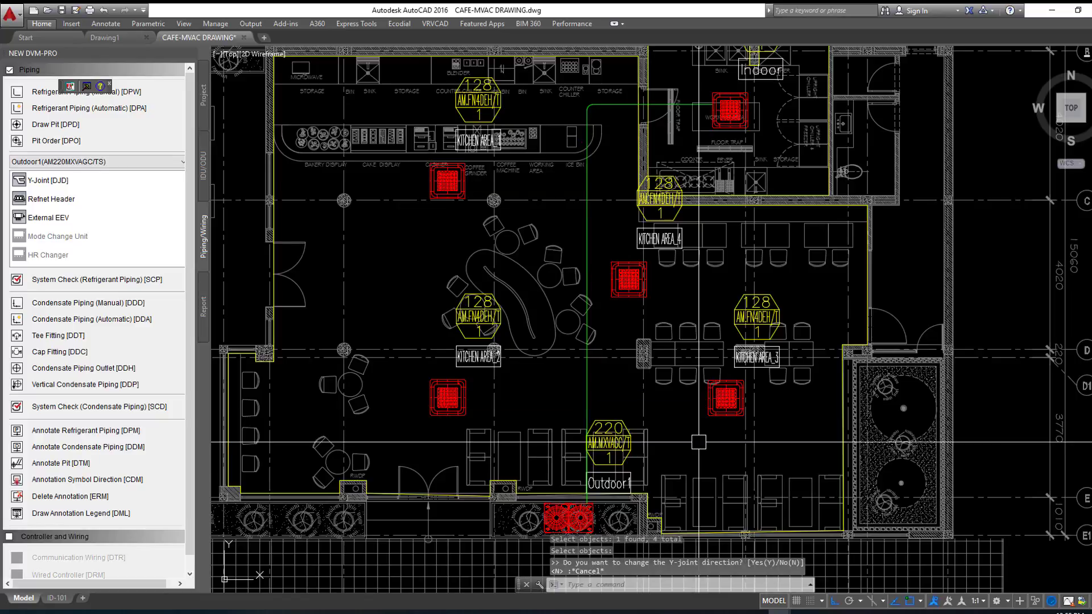
left_click(65, 113)
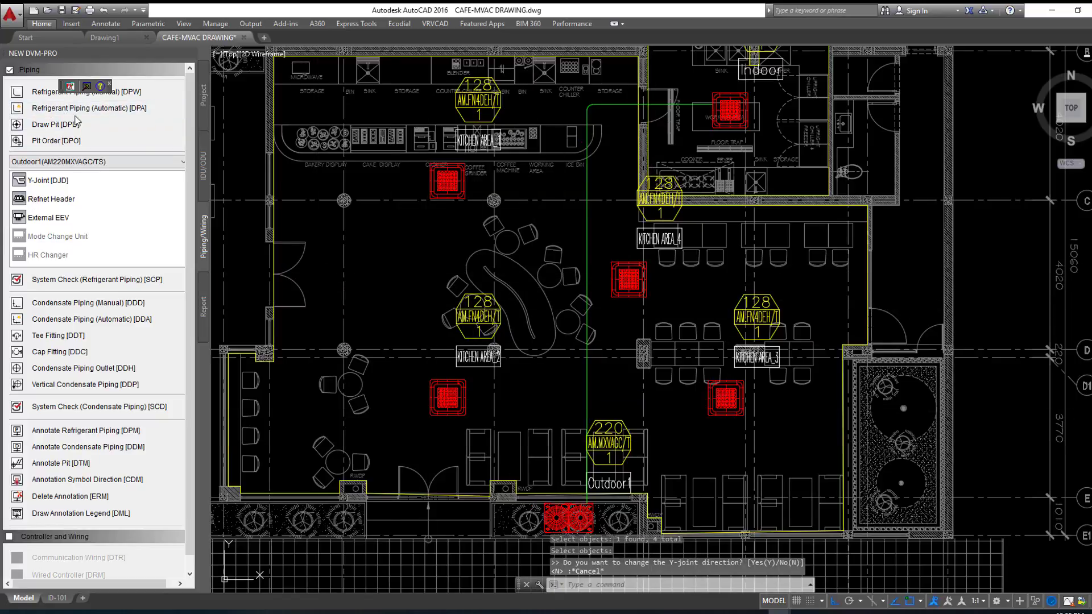
left_click(586, 257)
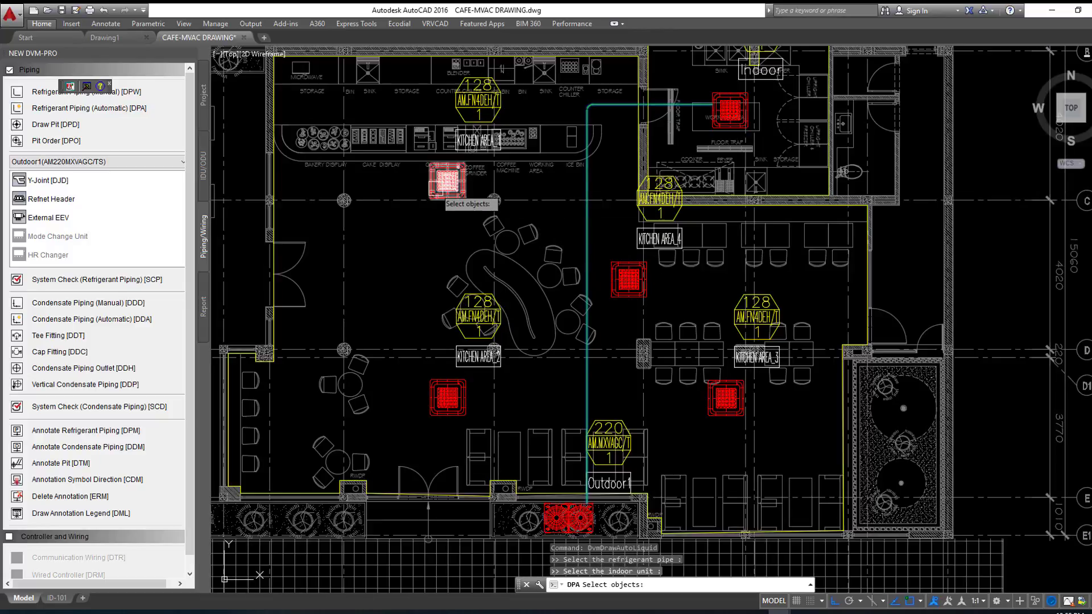
left_click(435, 188)
key("Return")
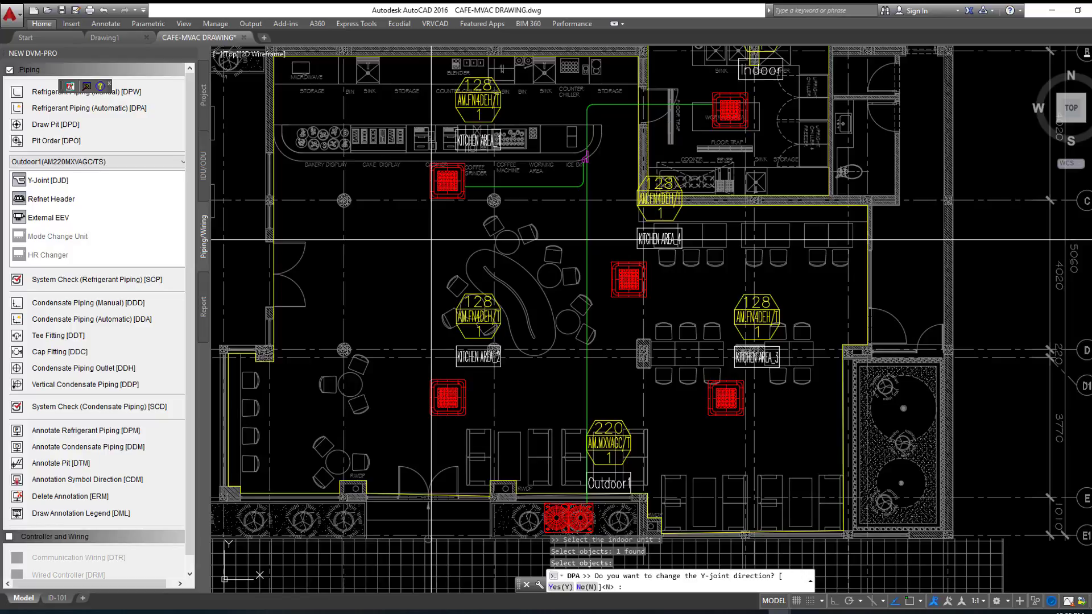
key("Escape")
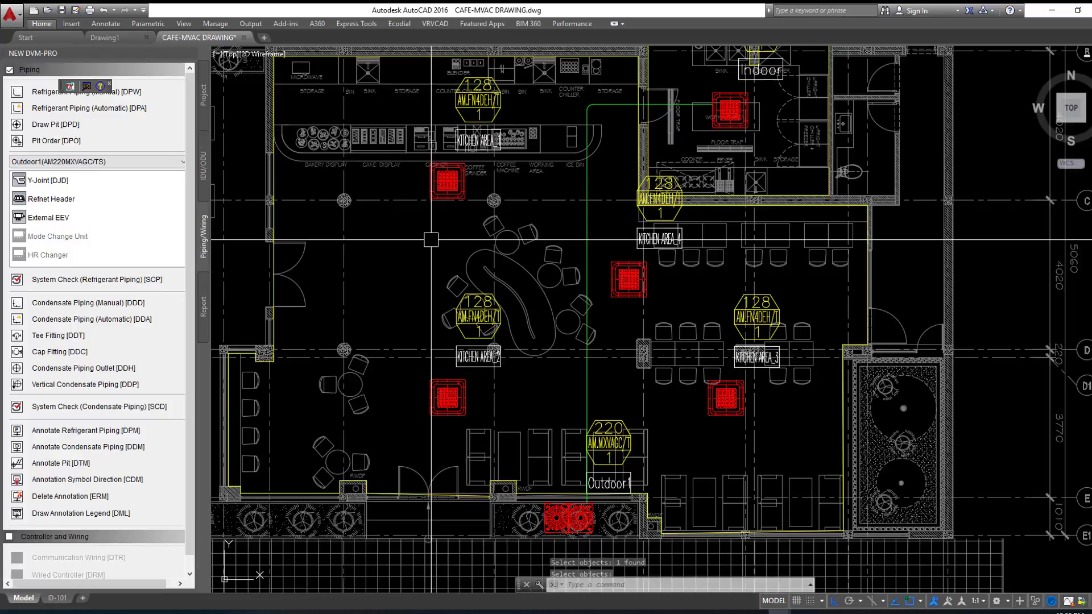
left_click(38, 112)
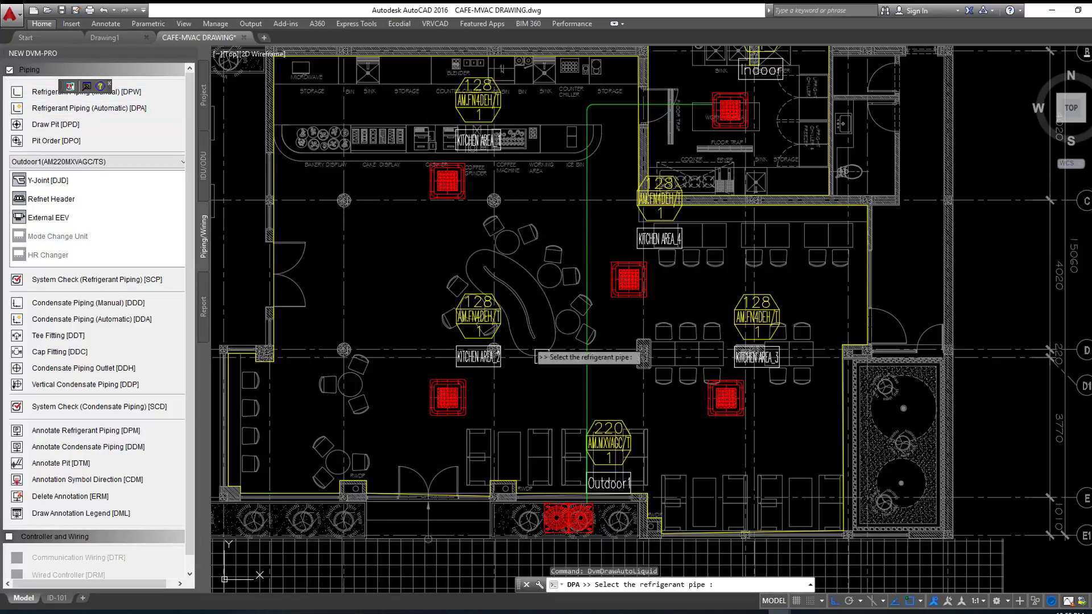
left_click(588, 405)
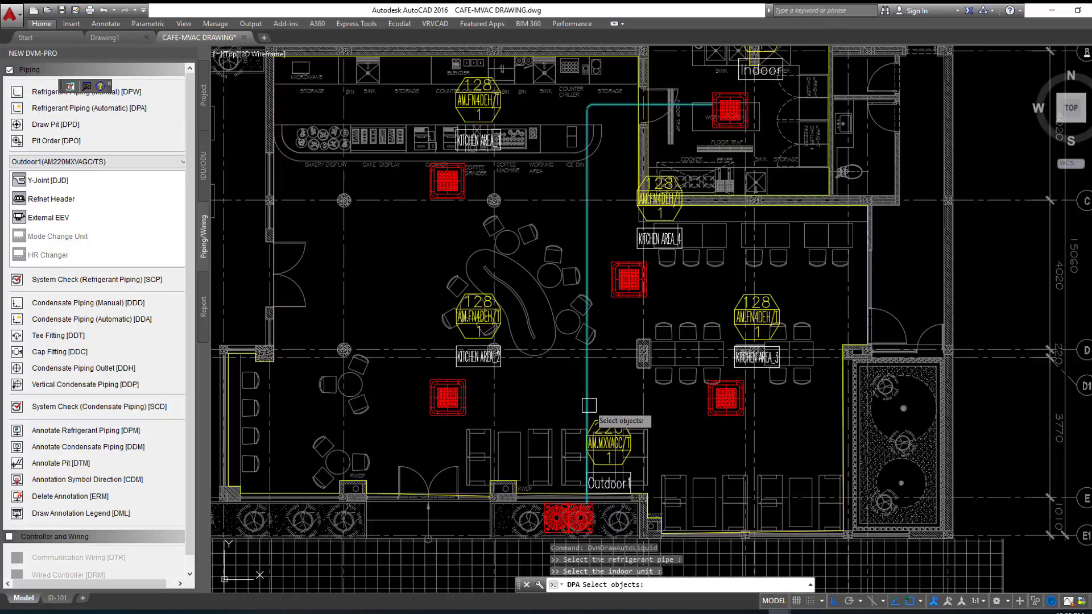
left_click(725, 399)
key("Return")
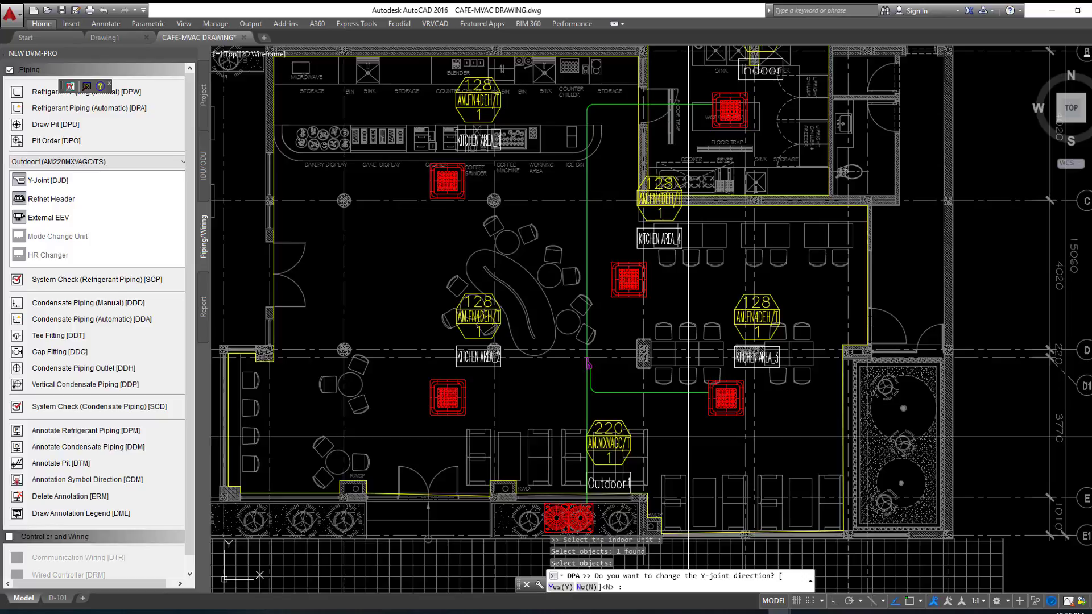
key("Escape")
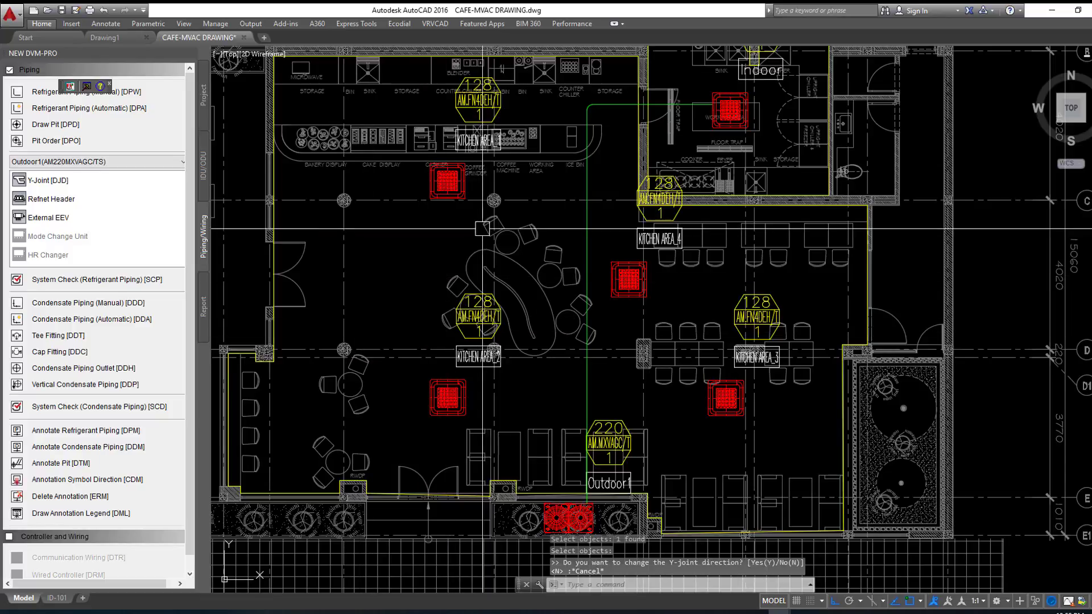
type("DPA")
key("Return")
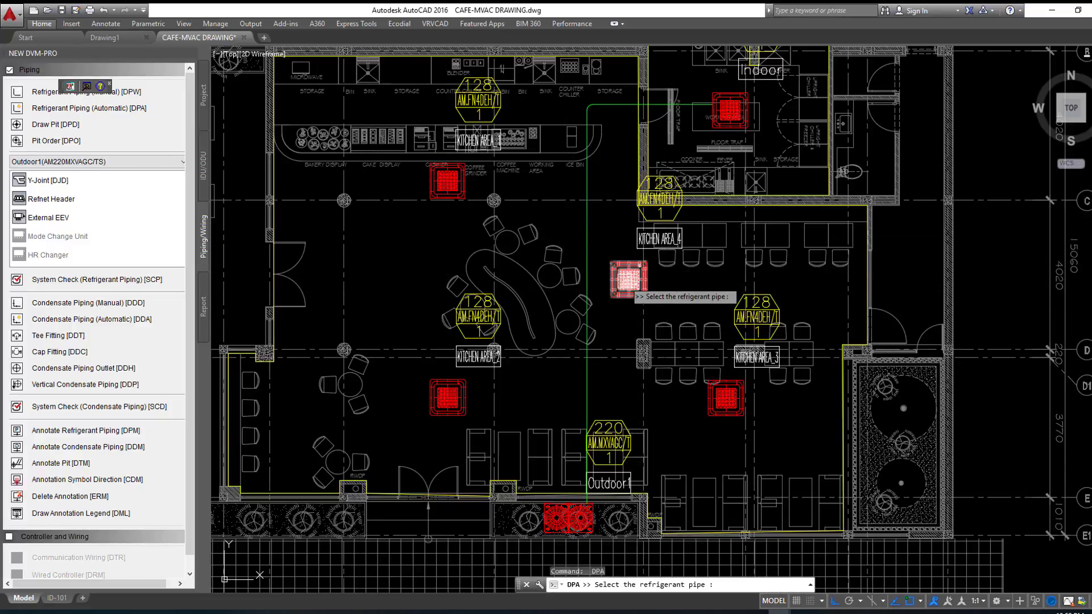
left_click(589, 276)
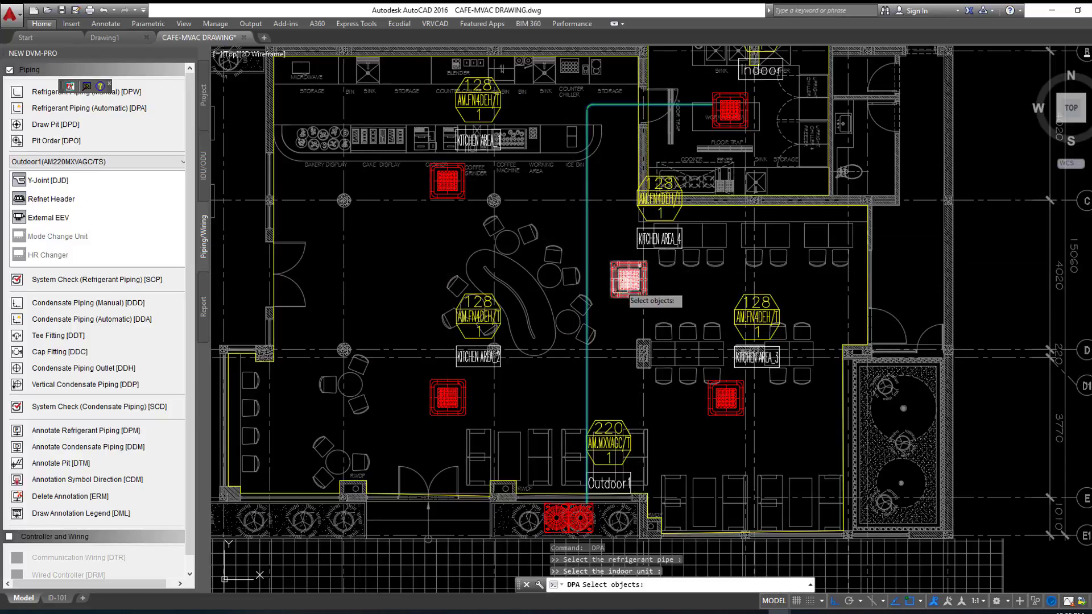
left_click(621, 284)
key("Return")
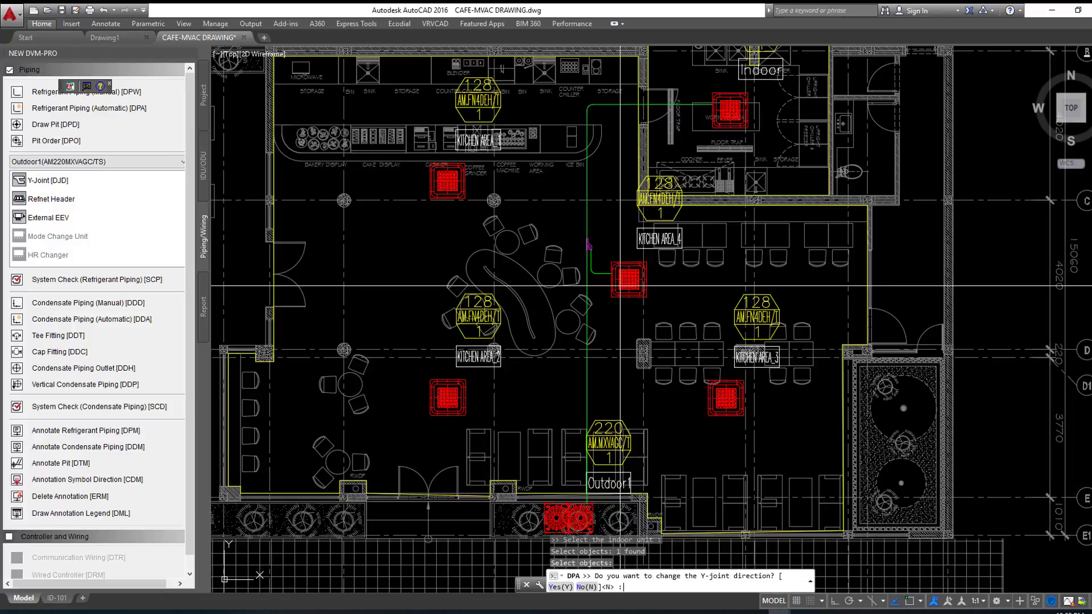
key("Escape")
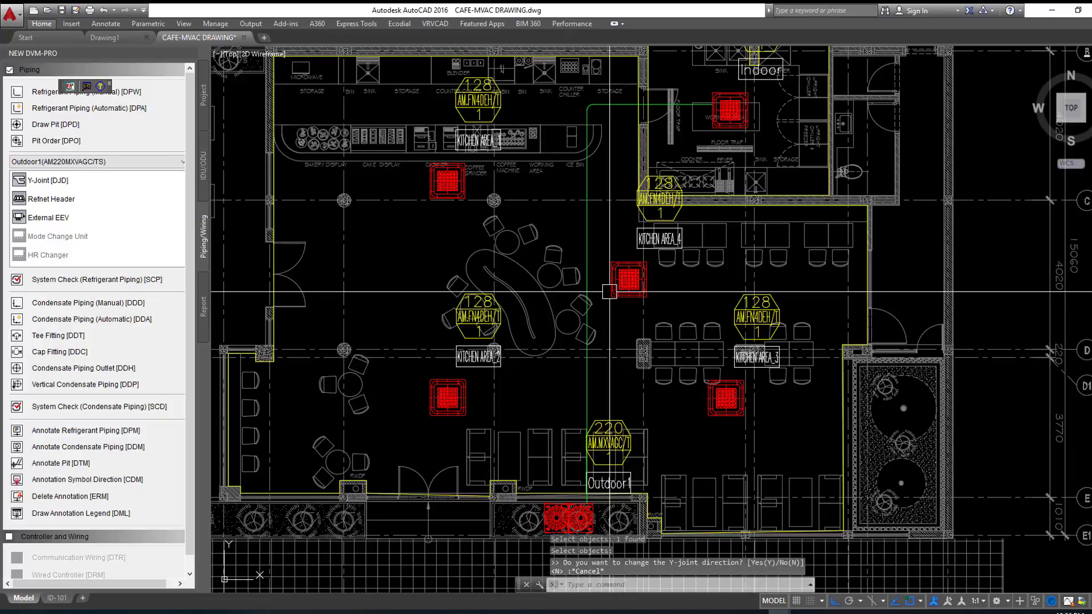
left_click(587, 217)
key("Escape")
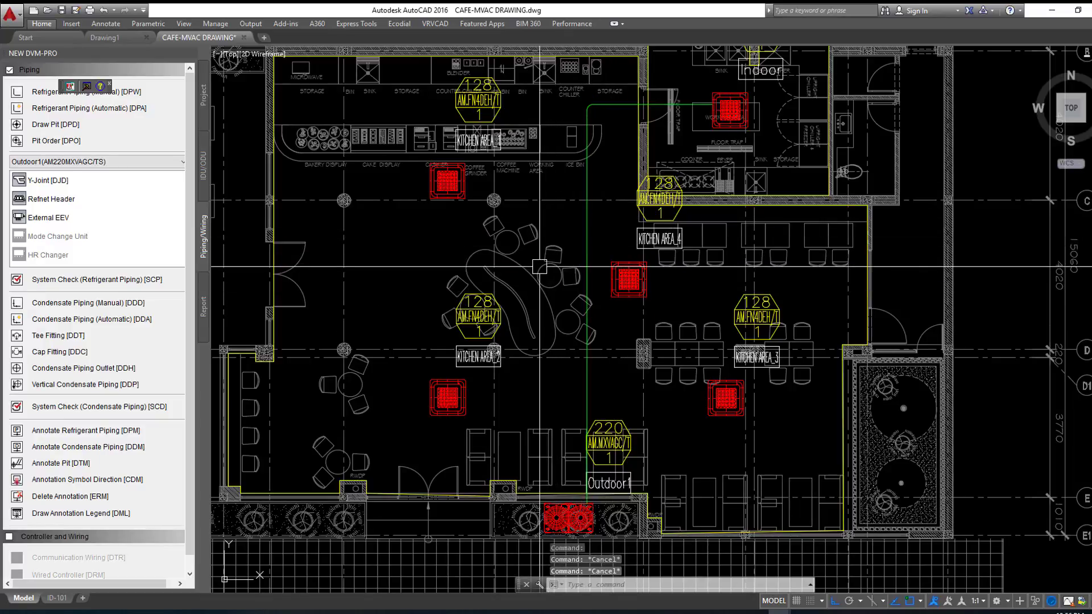
left_click(587, 234)
key("Escape")
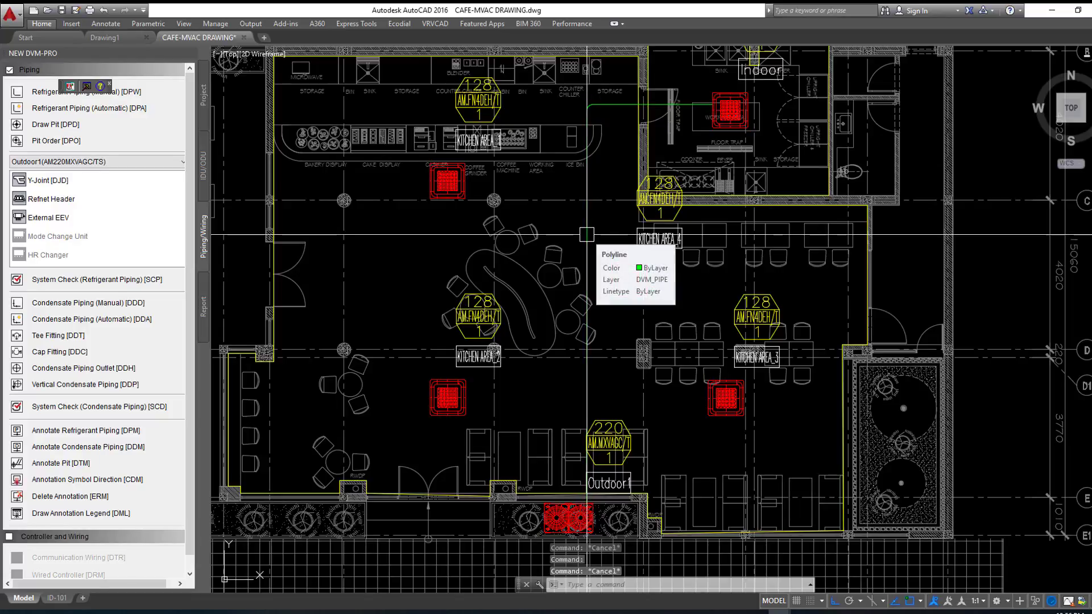
Step: Zoom in and inspect the Outdoor1 fan block, then clear the selection
scroll(586, 531, "up", 3)
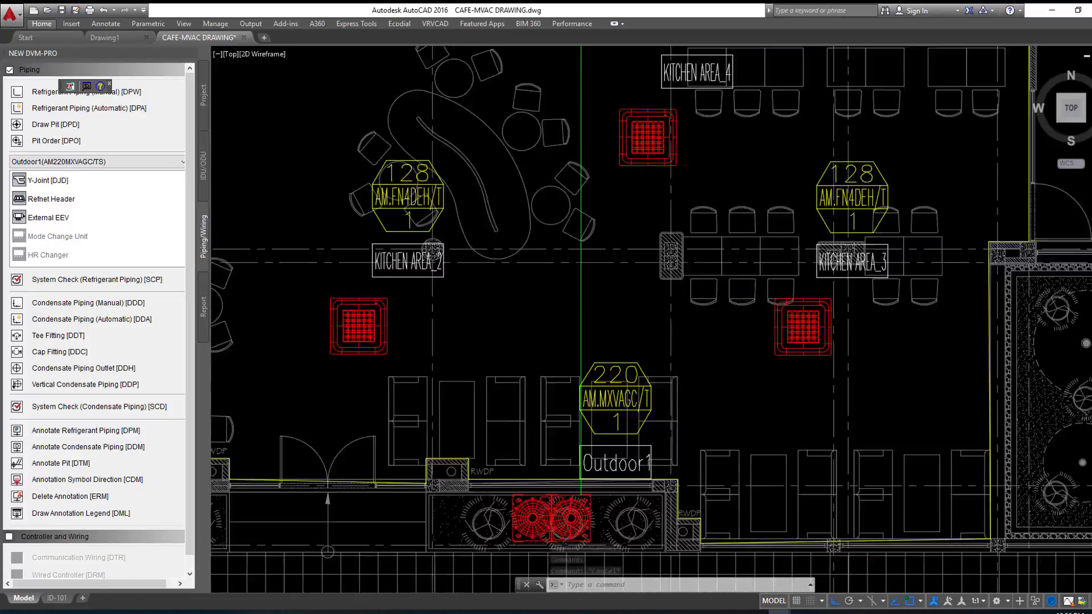
scroll(586, 531, "up", 2)
middle_click_drag(586, 531, 574, 399)
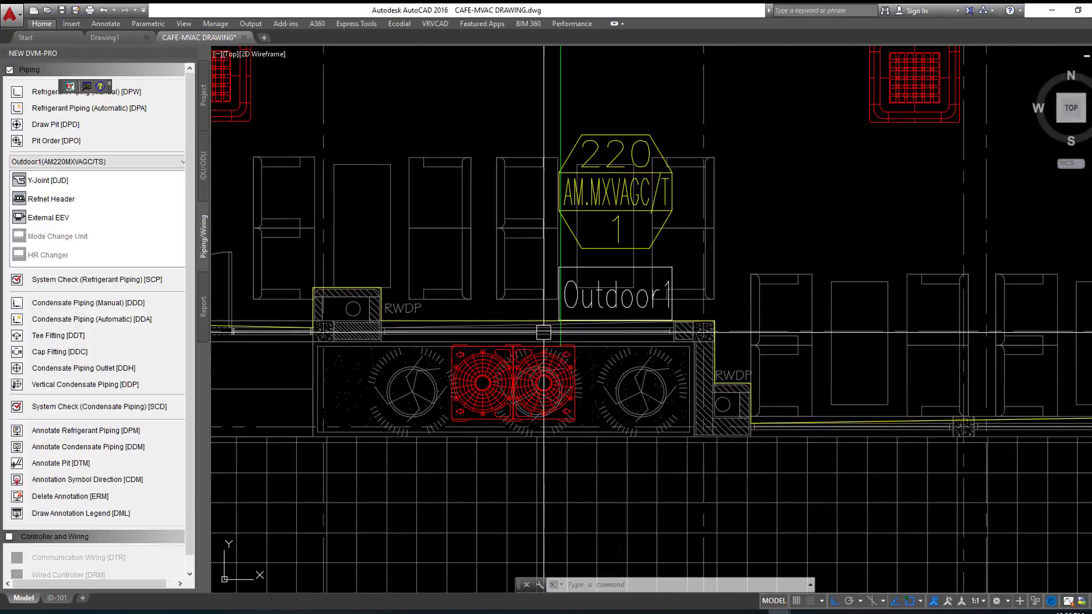
left_click(544, 373)
scroll(576, 336, "up", 10)
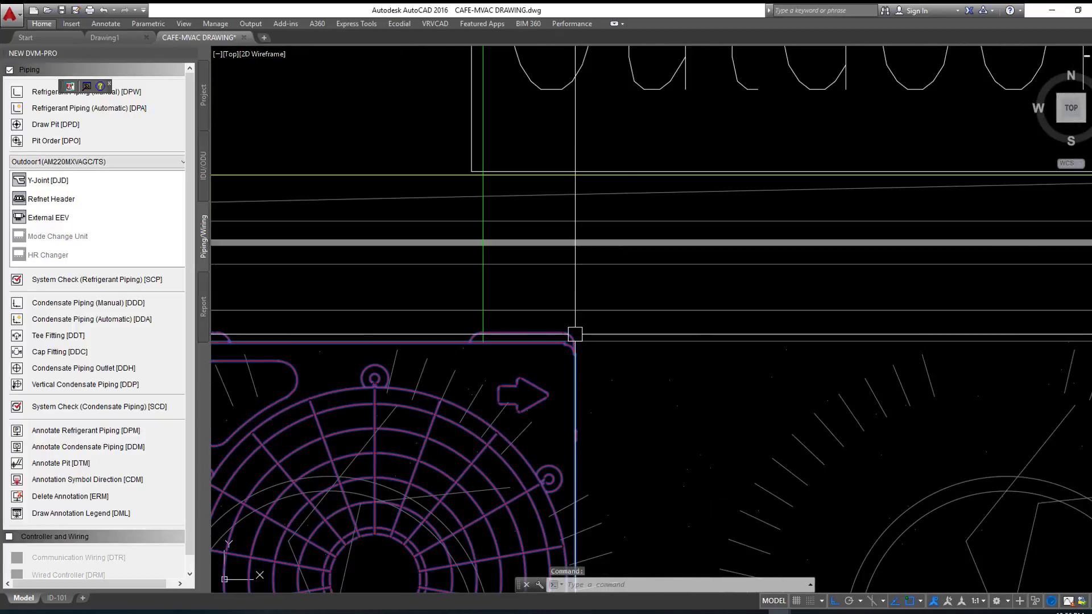
scroll(576, 334, "down", 8)
key("Escape")
key("Escape")
Step: Check the vertical refrigerant pipe above Outdoor1 and follow its run to the kitchen
middle_click_drag(575, 284, 520, 199)
scroll(521, 199, "down", 2)
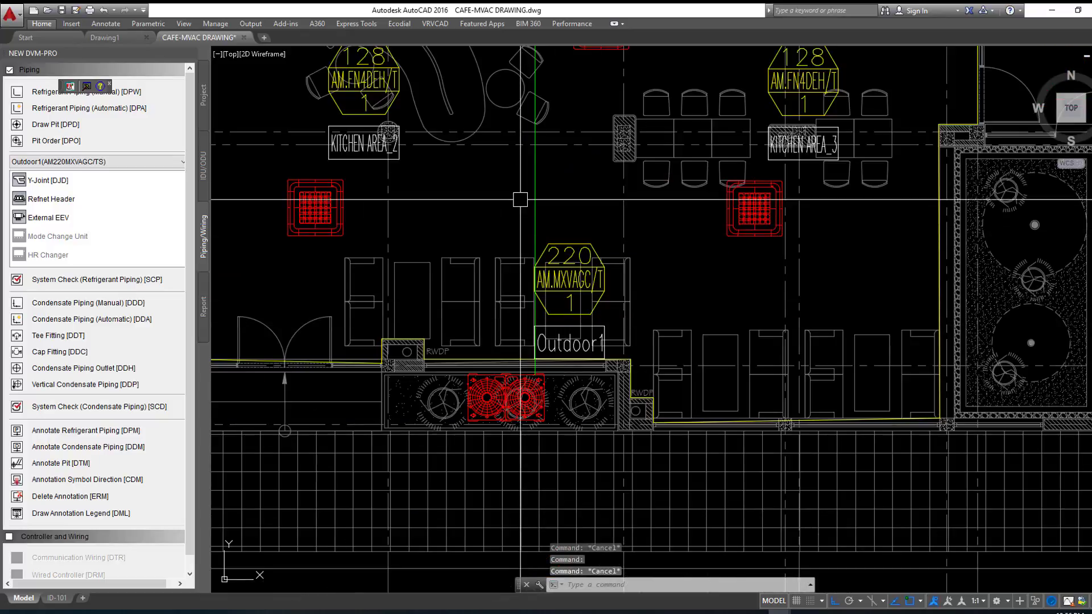
left_click(520, 200)
key("Escape")
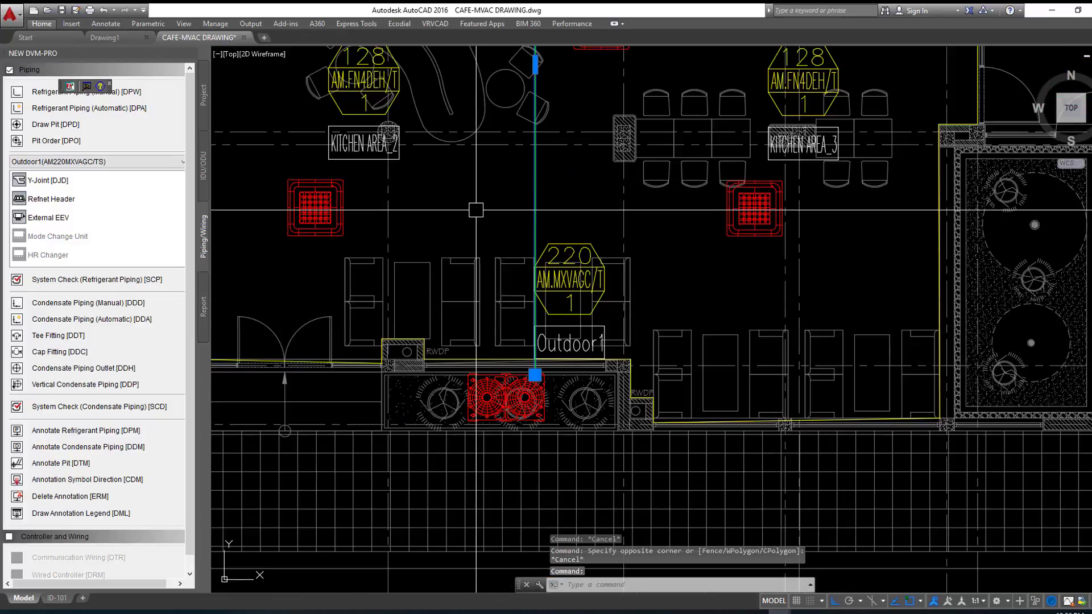
key("Escape")
middle_click_drag(476, 210, 499, 333)
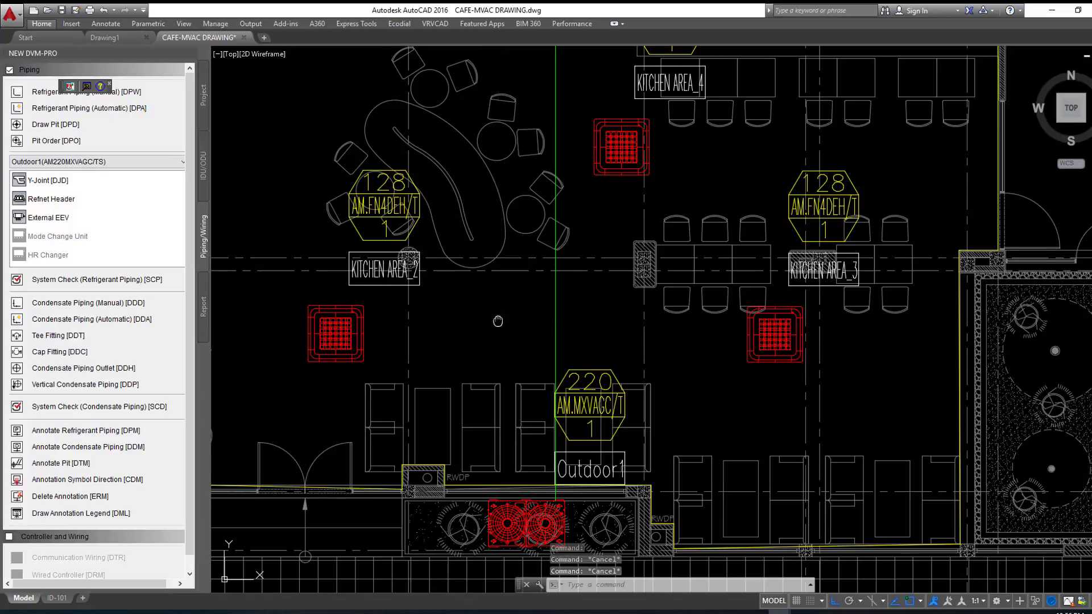
middle_click_drag(498, 322, 538, 293)
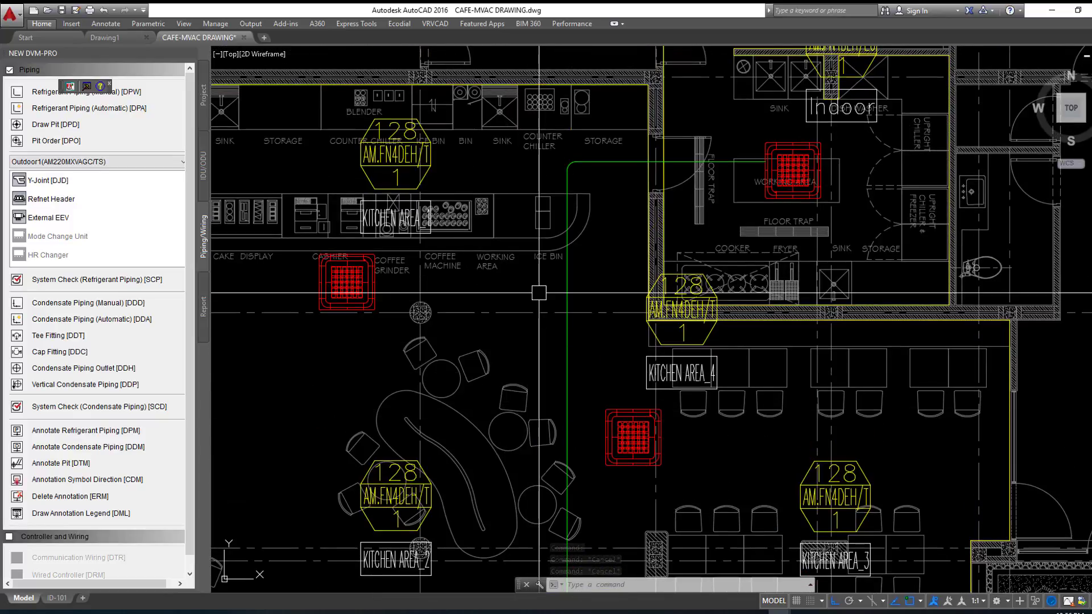
scroll(539, 293, "down", 4)
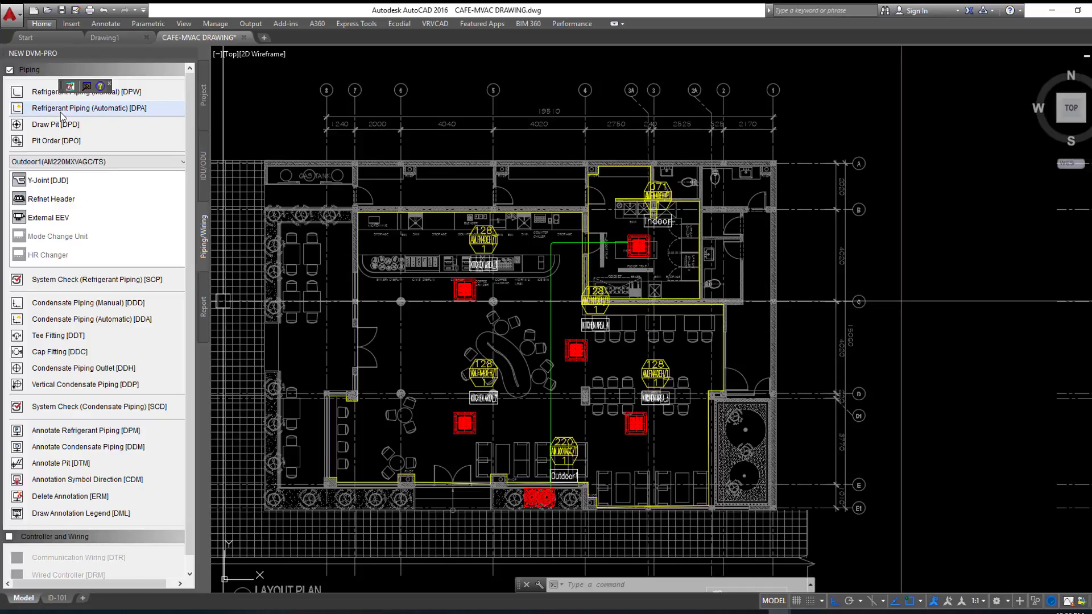
left_click(45, 181)
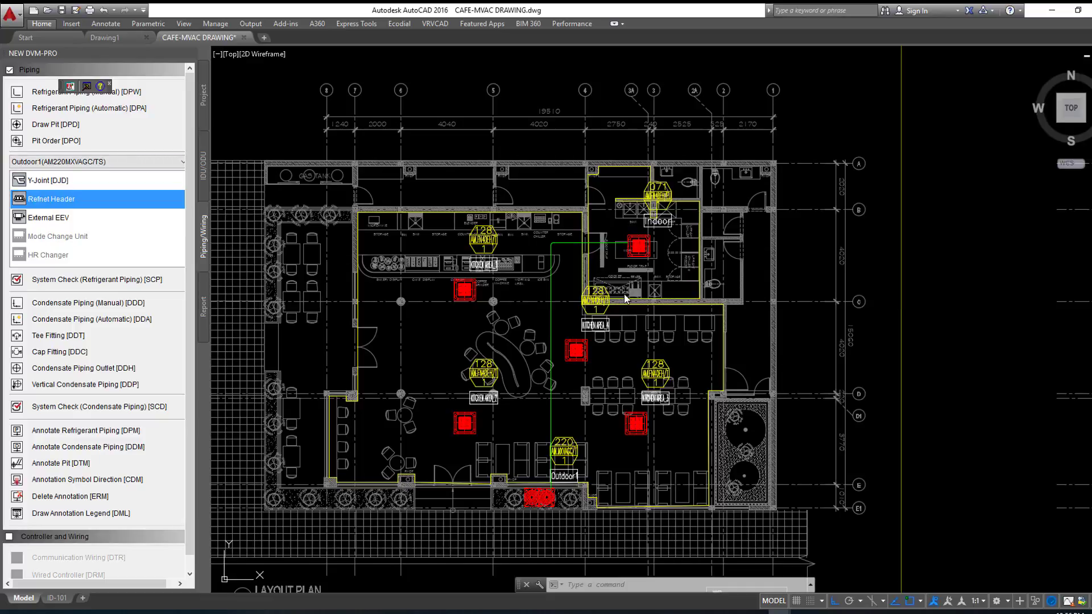
Step: Place a Y-joint (DJD) on the refrigerant pipe
left_click(39, 181)
scroll(551, 297, "up", 4)
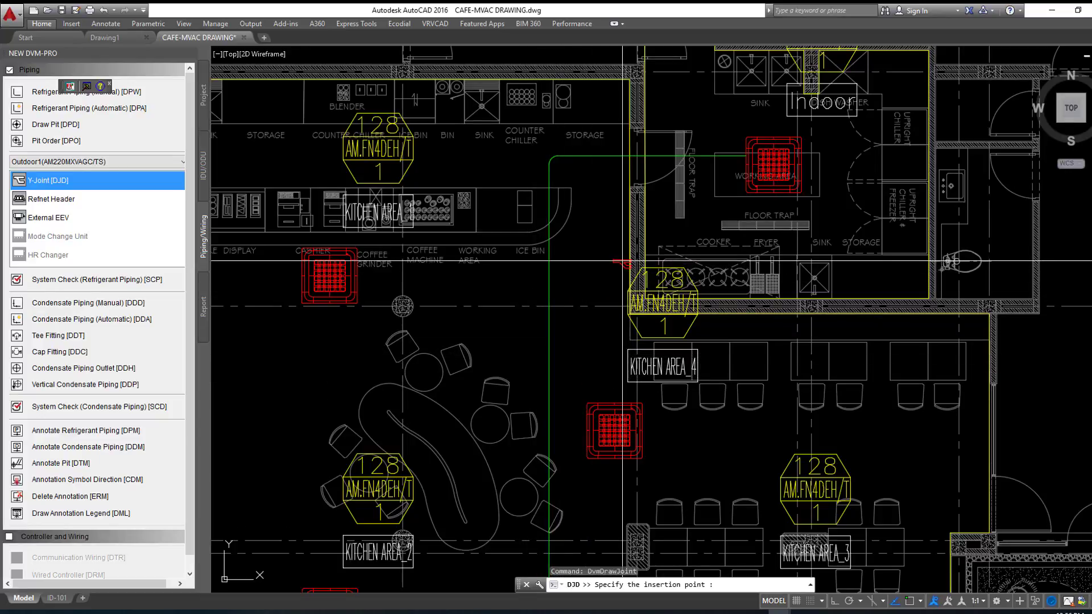
scroll(594, 275, "down", 4)
scroll(594, 275, "up", 4)
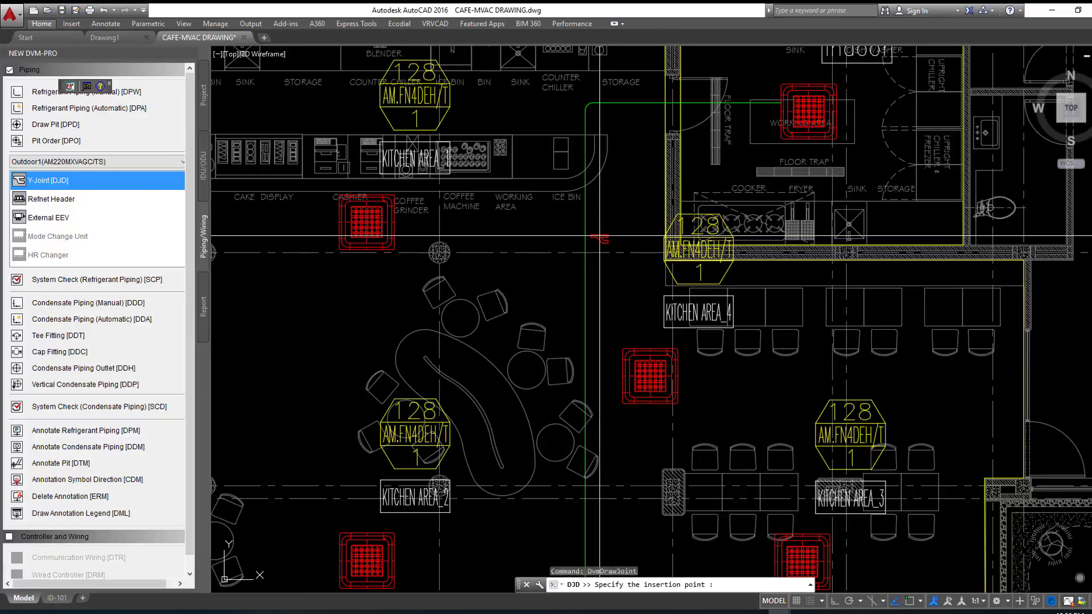
left_click(580, 312)
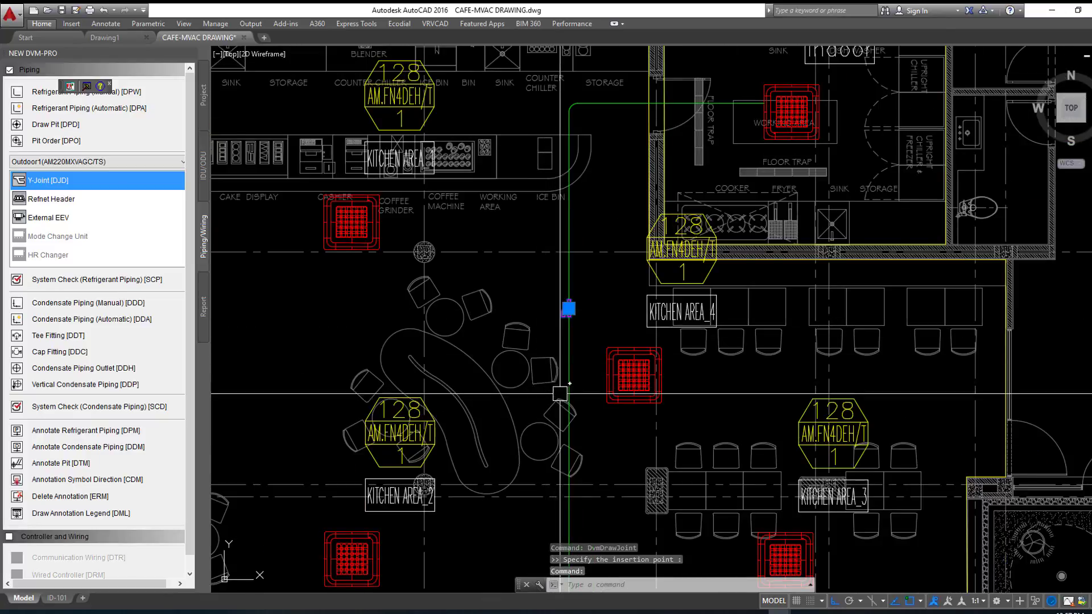
Step: Crossing-select the two upper pipe segments and erase them
middle_click_drag(591, 322, 596, 277)
key("Escape")
key("Escape")
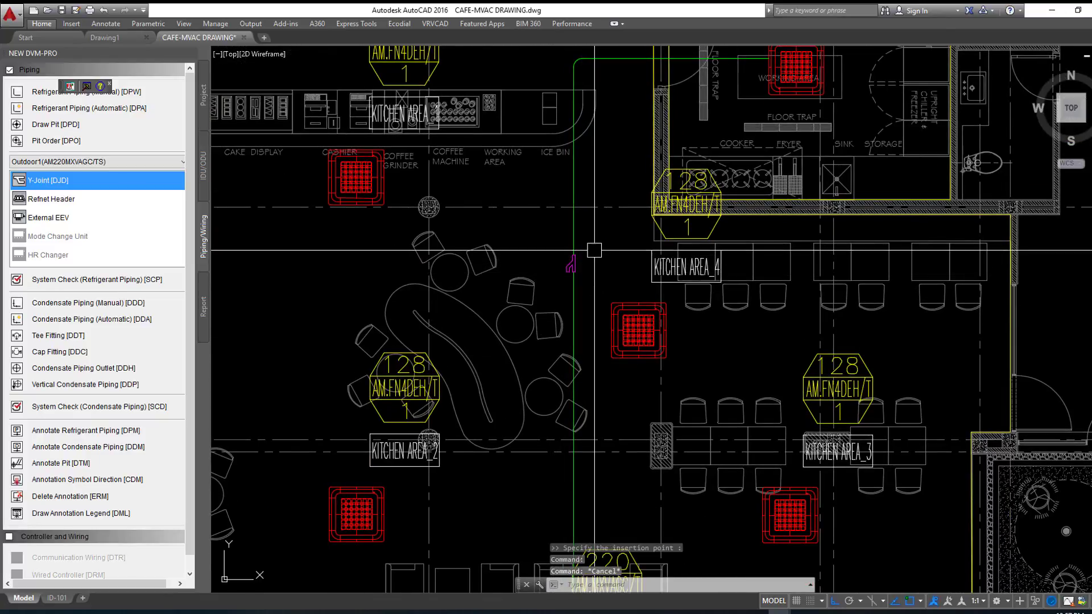
left_click(589, 253)
left_click(553, 271)
type("e")
key("Return")
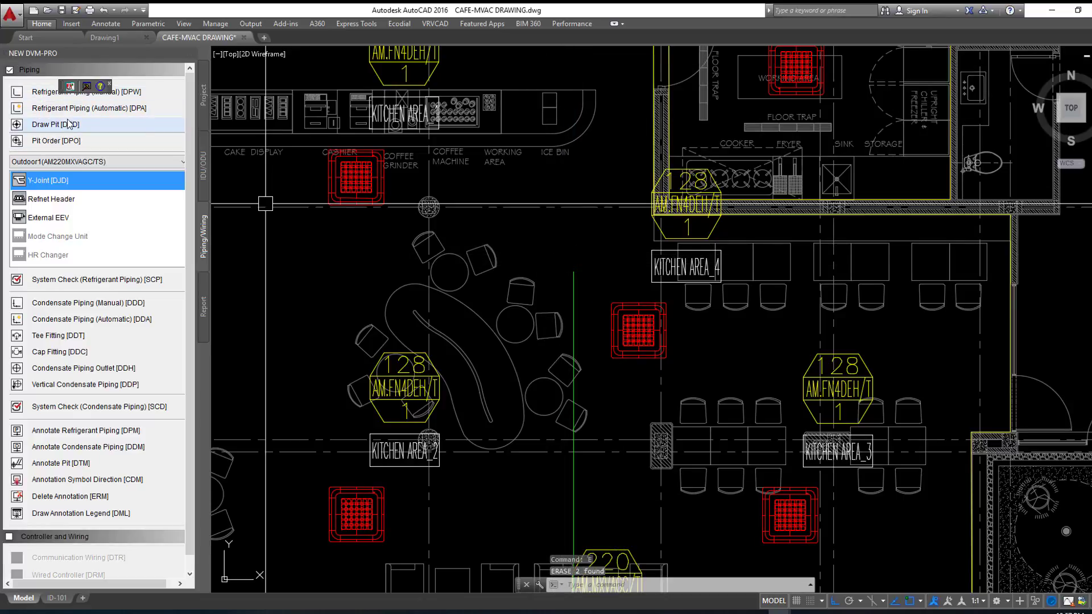
Step: Erase the existing green refrigerant pipe running from Outdoor1
left_click(85, 91)
scroll(462, 202, "down", 4)
scroll(523, 350, "up", 4)
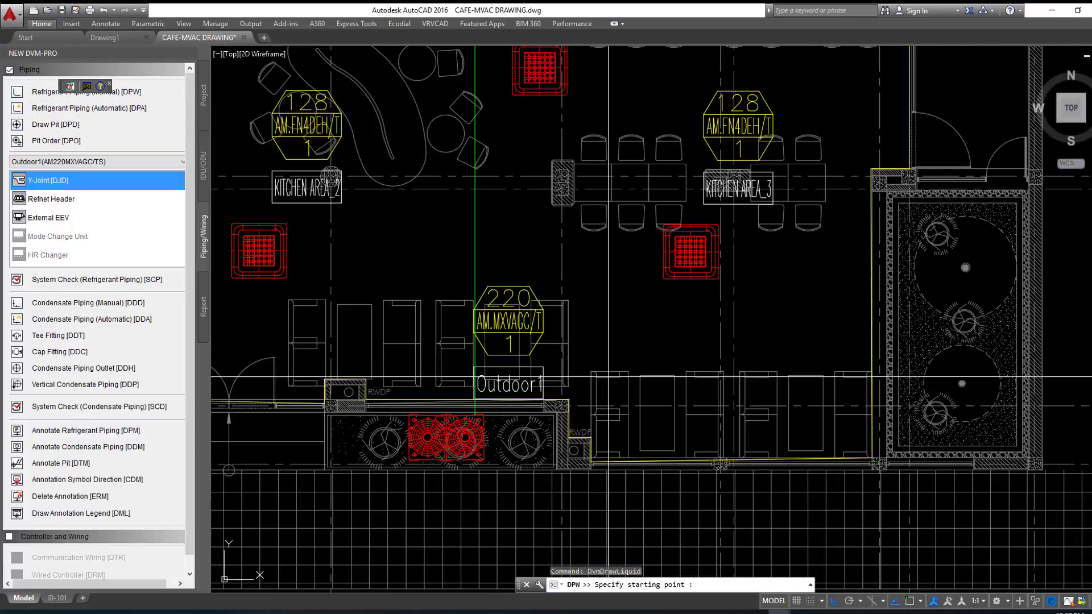
key("Escape")
left_click(475, 253)
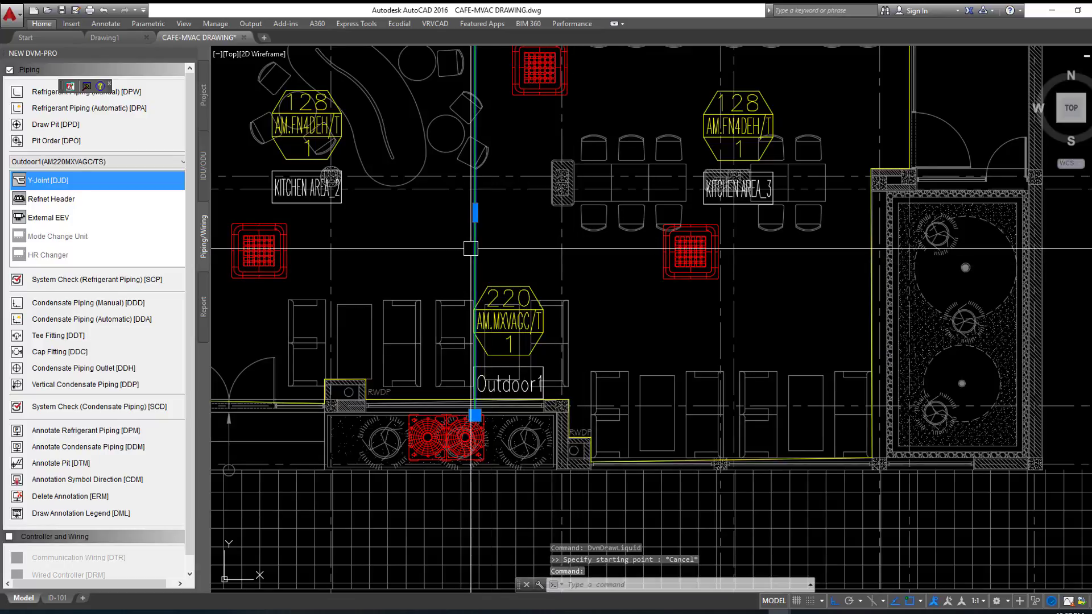
scroll(398, 227, "down", 3)
type("e")
key("Return")
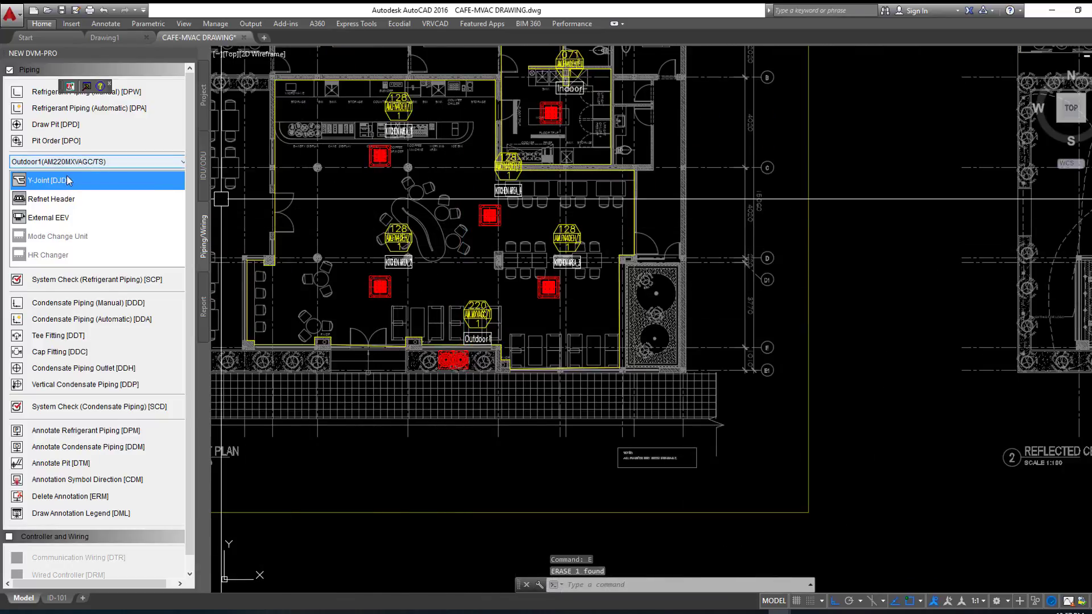
Step: Begin a manual DPW pipe with its start point at Outdoor1, then cancel it
left_click(86, 92)
scroll(472, 376, "up", 5)
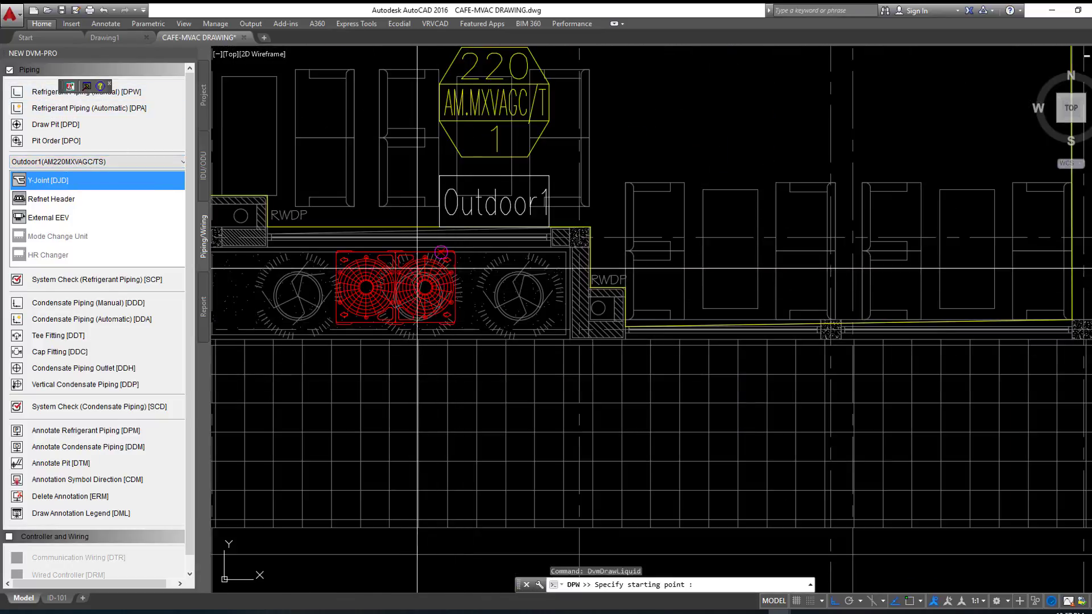
left_click(438, 259)
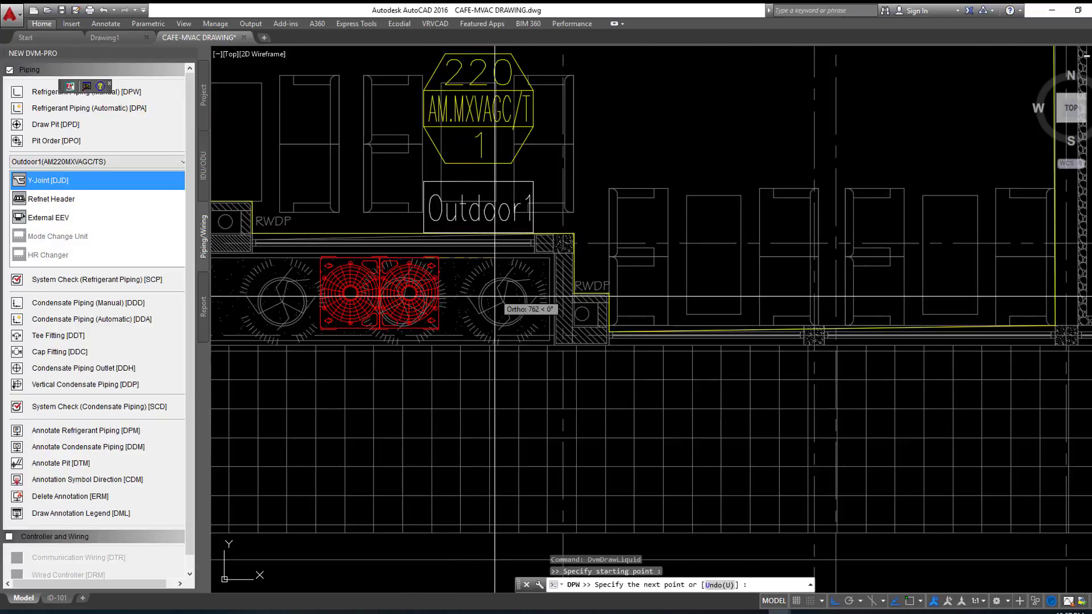
scroll(504, 439, "down", 2)
scroll(504, 438, "up", 2)
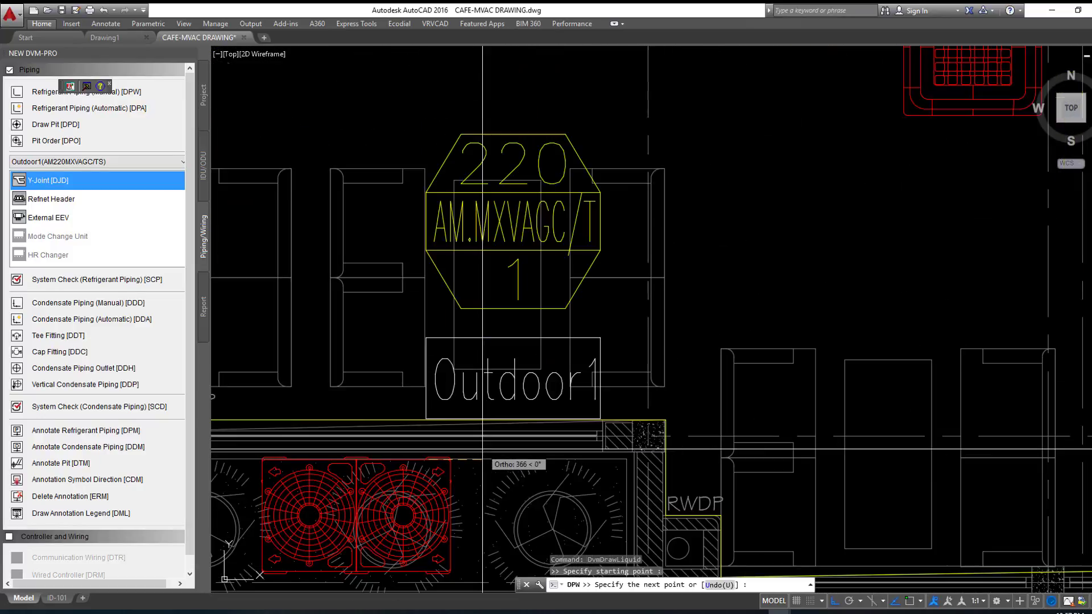
scroll(502, 450, "up", 2)
scroll(499, 474, "up", 2)
scroll(514, 472, "up", 3)
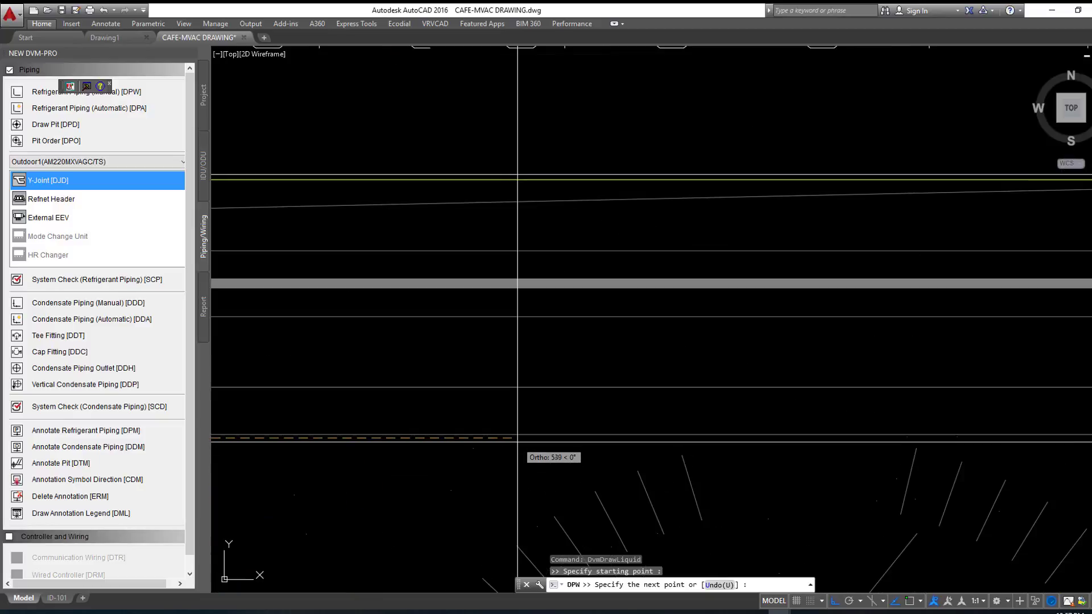
scroll(522, 416, "down", 1)
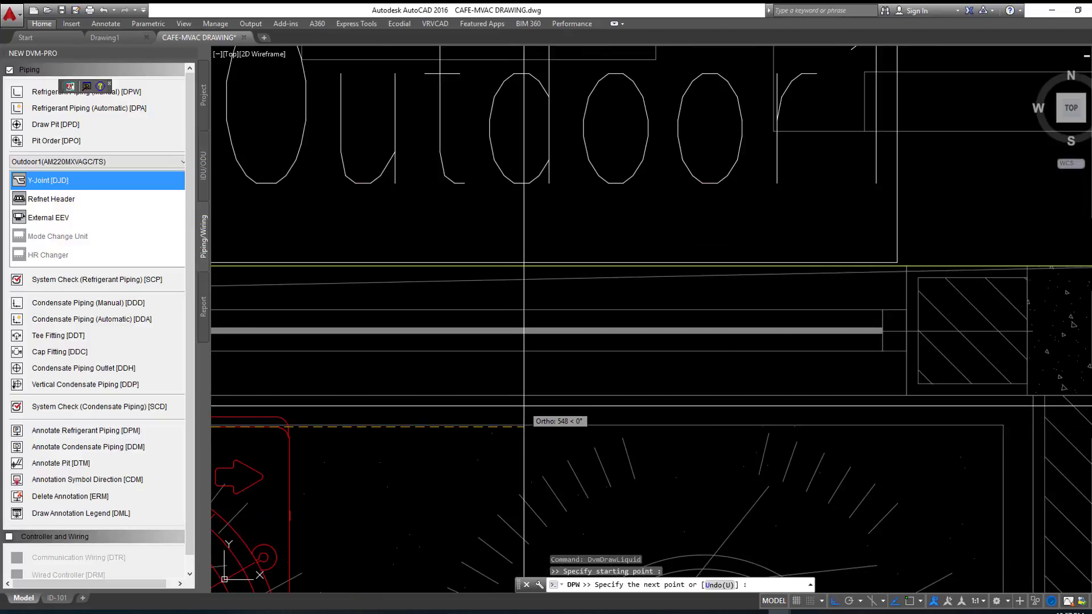
key("Escape")
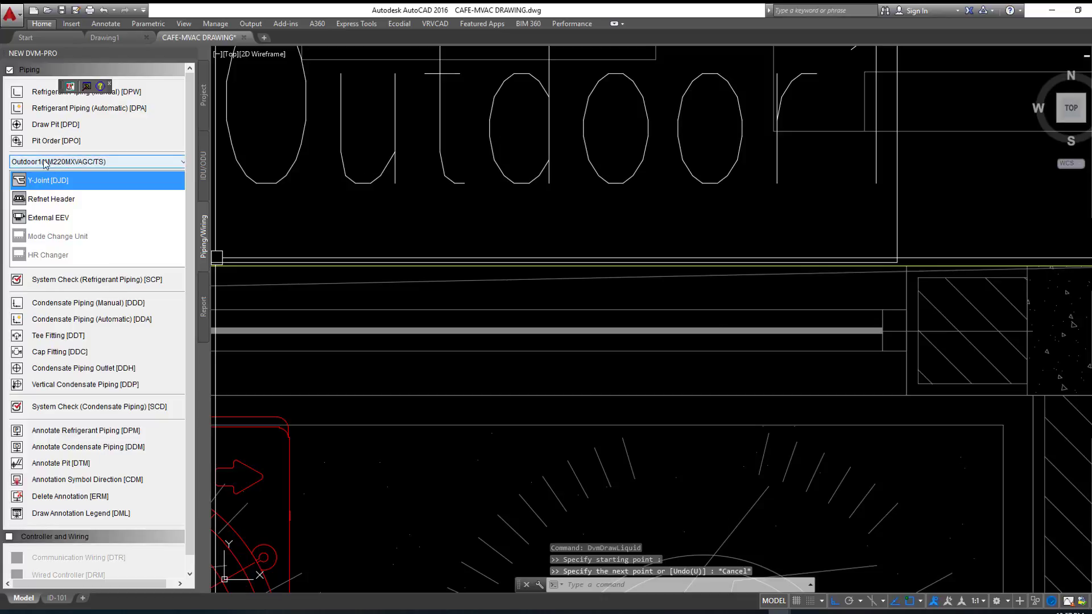
Step: Place pit P1 for Outdoor1 (1 row, 1 column) beside the unit, next to the hatched wall
left_click(20, 124)
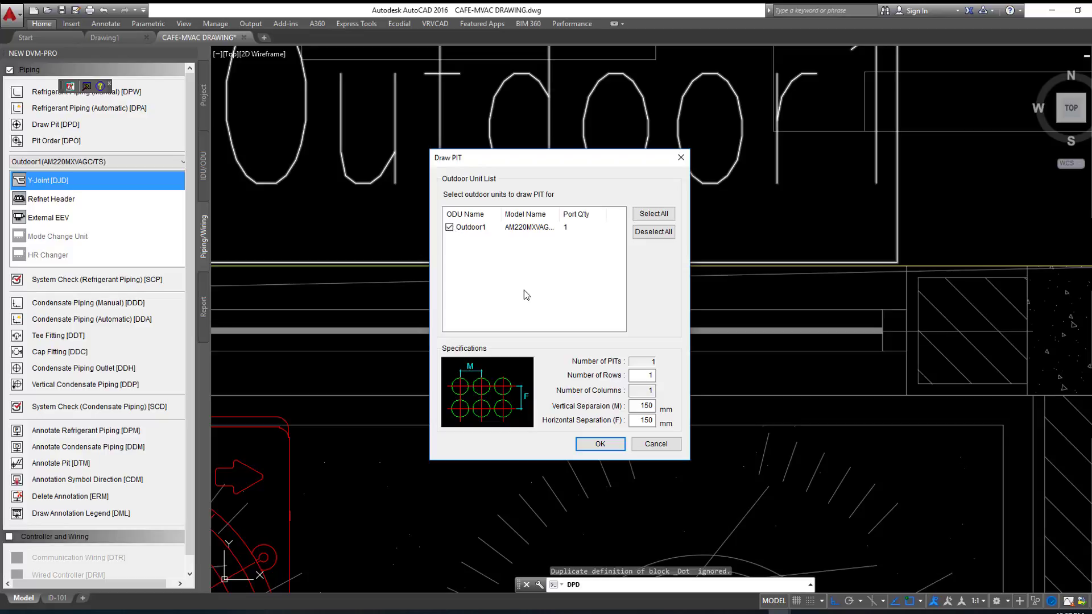
left_click(603, 447)
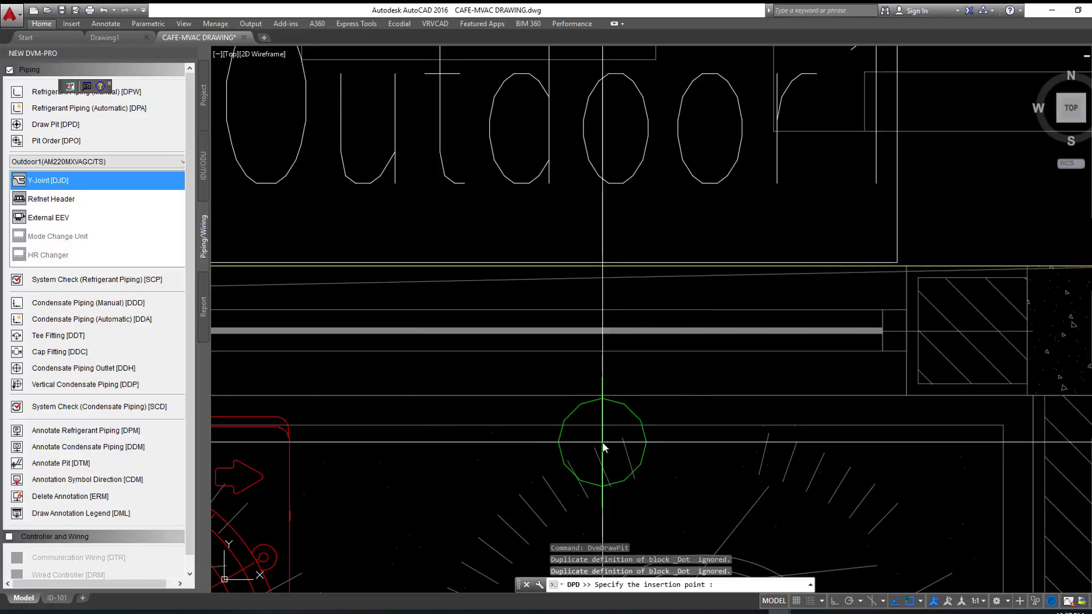
scroll(570, 380, "down", 2)
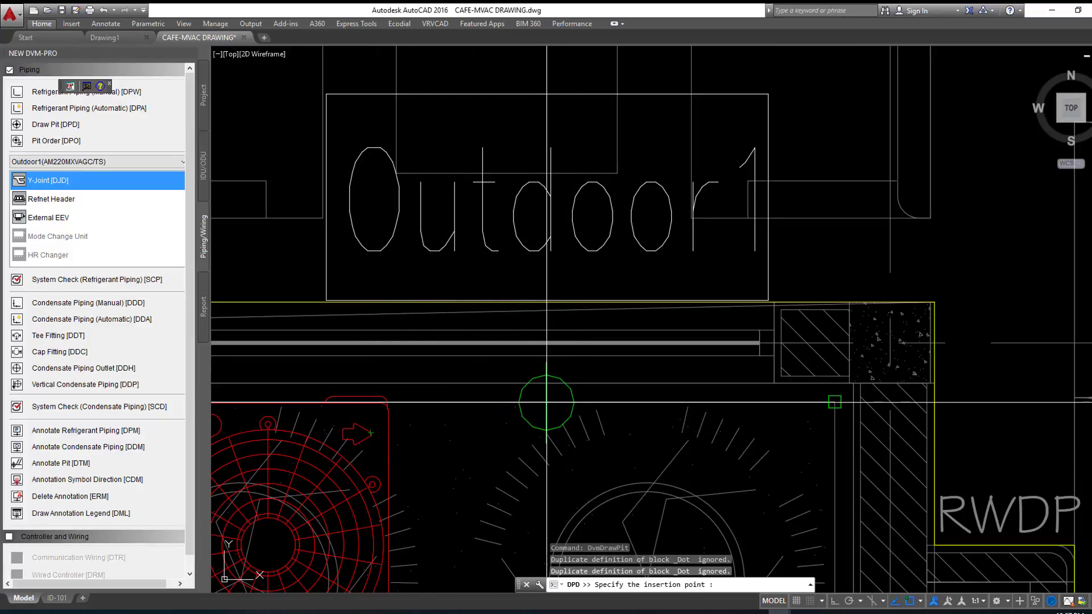
left_click(541, 378)
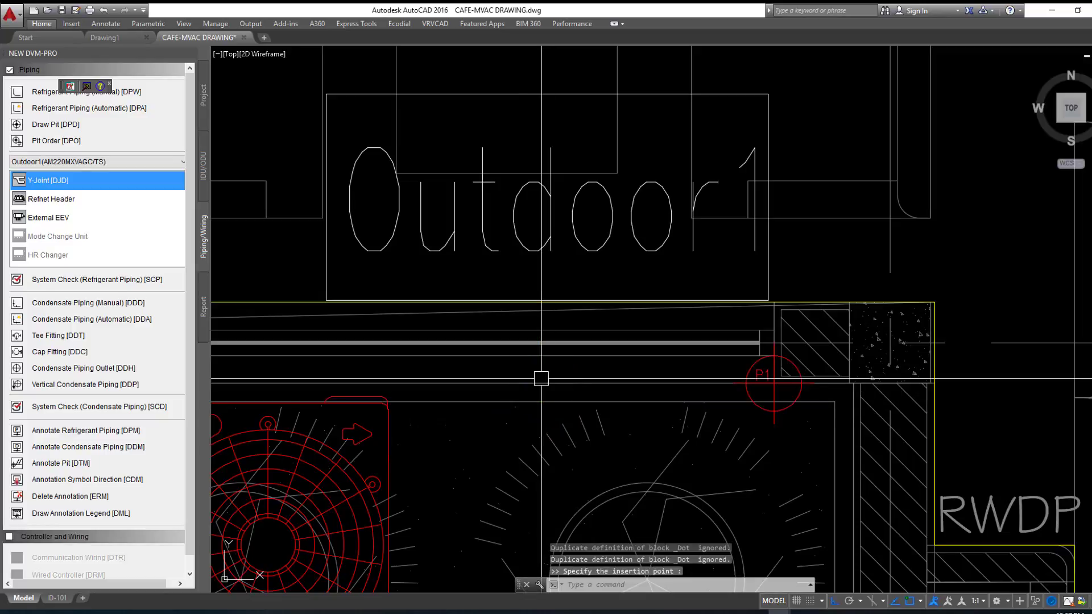
scroll(626, 404, "down", 5)
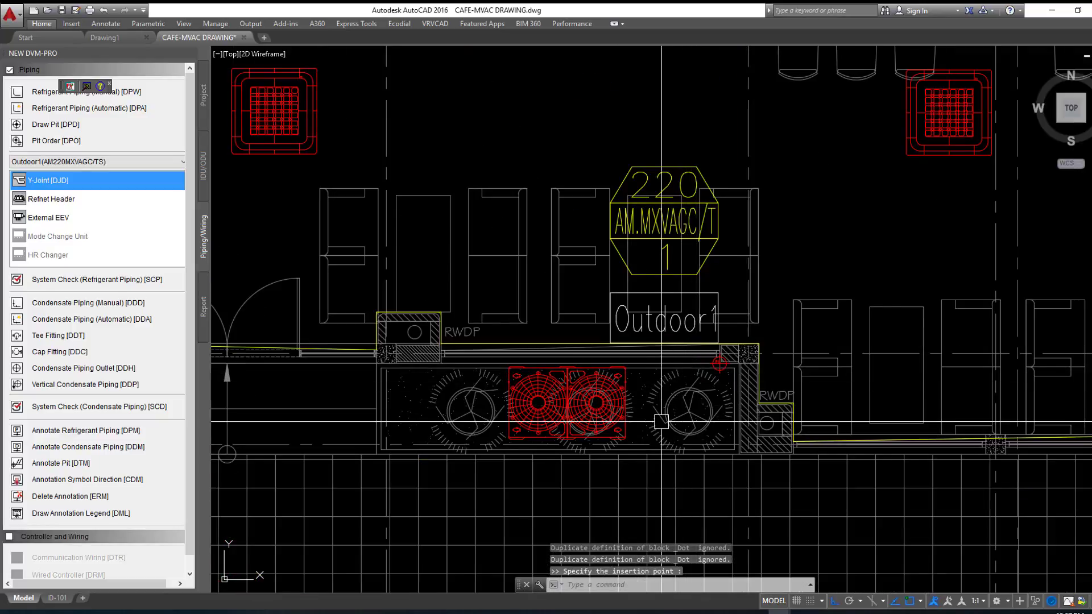
scroll(744, 354, "up", 5)
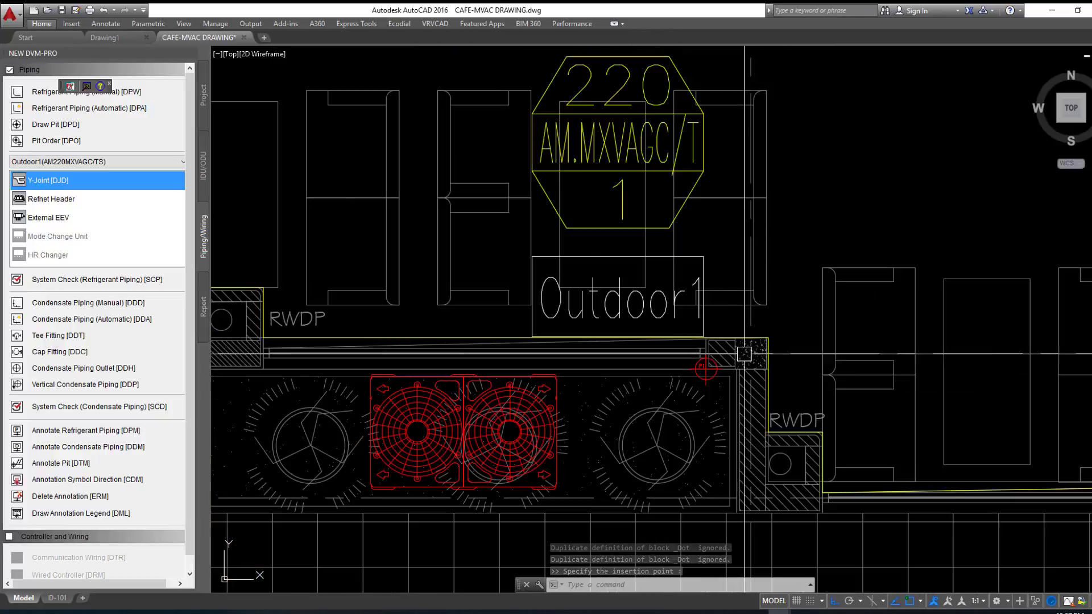
scroll(744, 354, "down", 4)
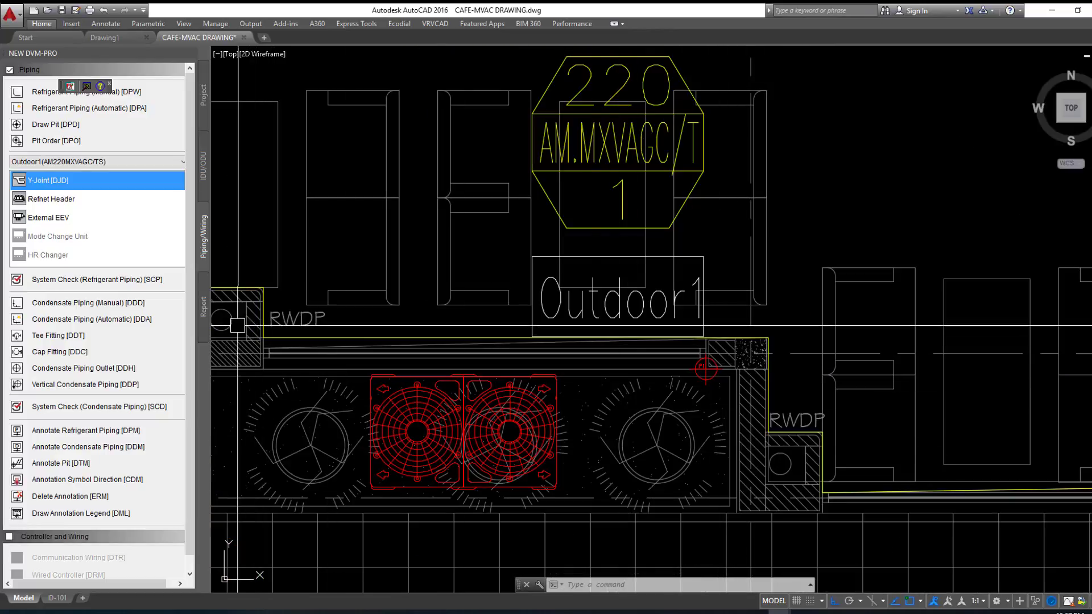
Step: Draw a manual DPW refrigerant pipe from Outdoor1 to pit P1
left_click(49, 94)
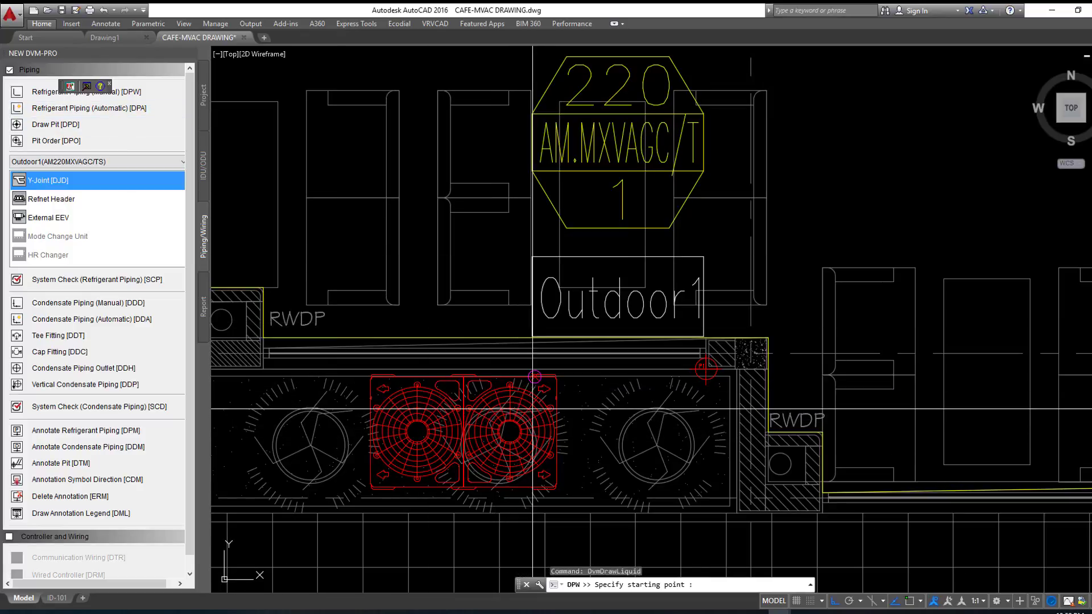
left_click(535, 376)
scroll(596, 373, "up", 3)
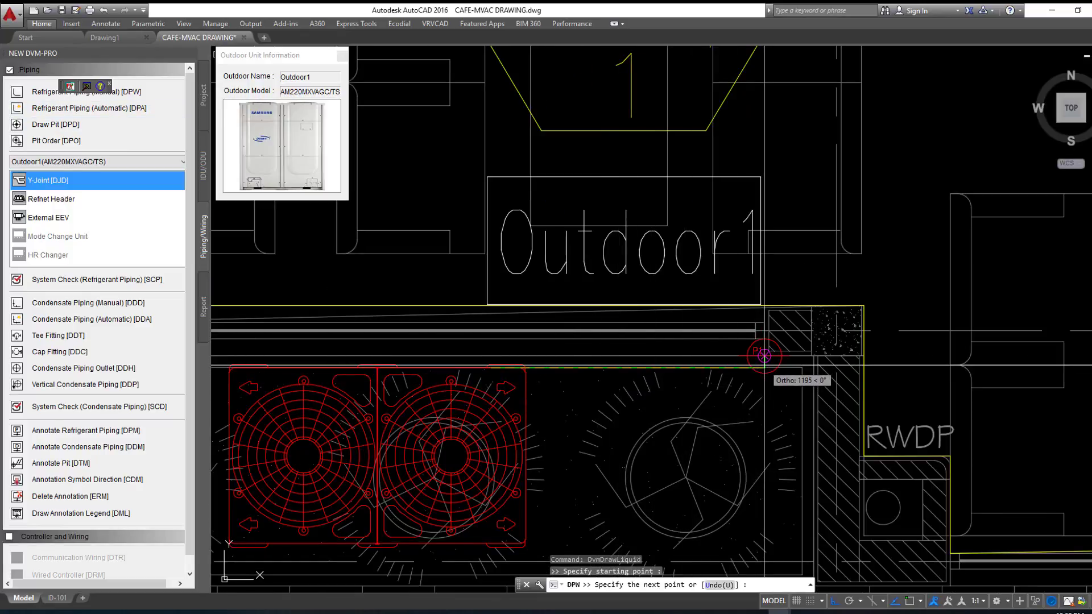
left_click(764, 356)
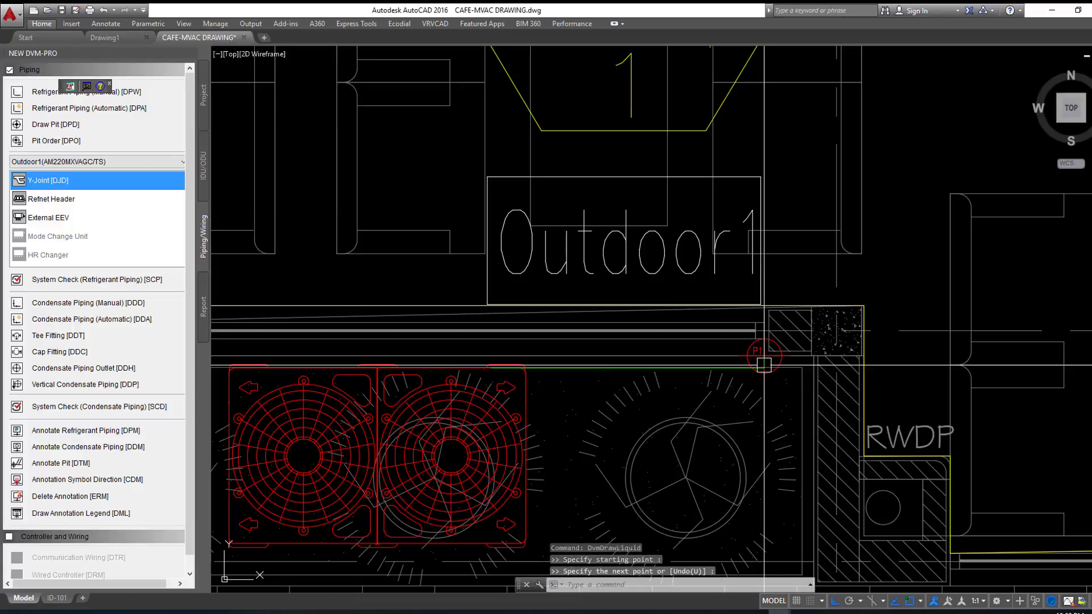
scroll(711, 416, "down", 4)
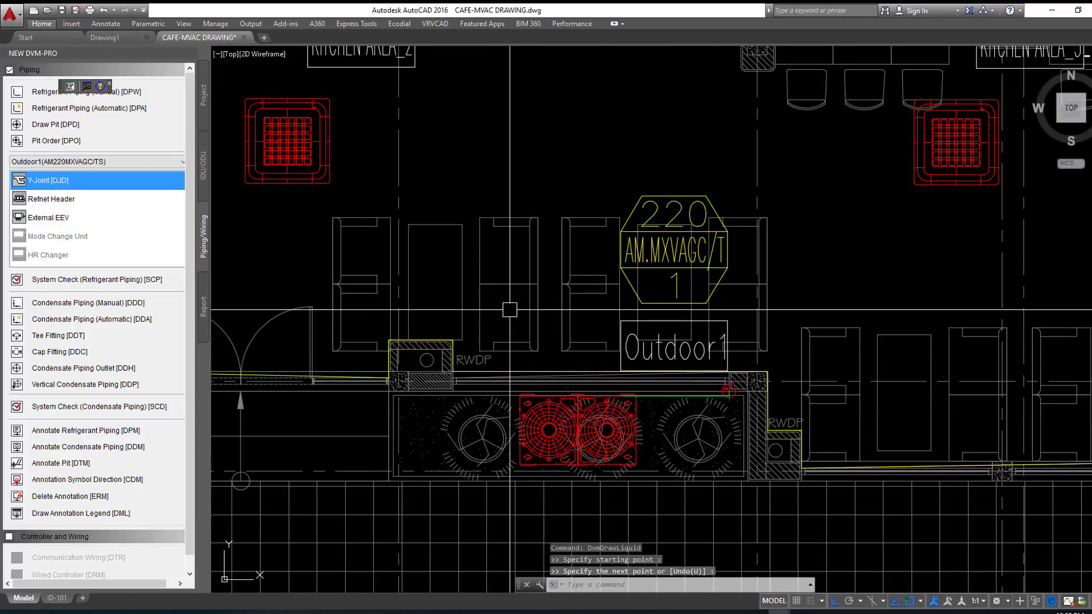
middle_click_drag(590, 385, 595, 486)
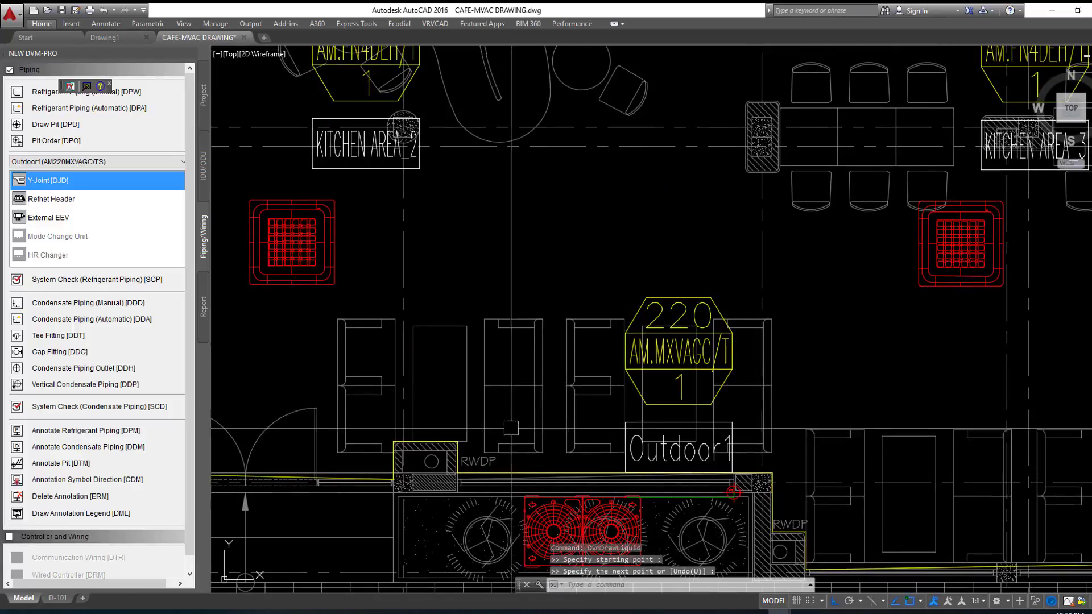
Step: Run a second DPW pipe from P1 through two café bend points to the kitchen indoor unit
left_click(35, 92)
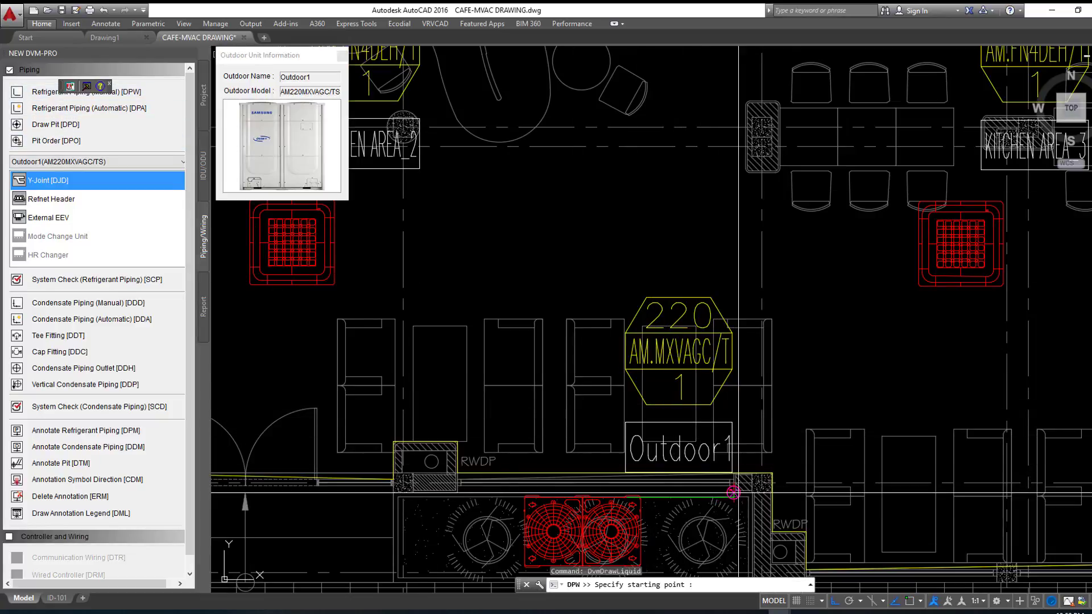
scroll(738, 486, "up", 1)
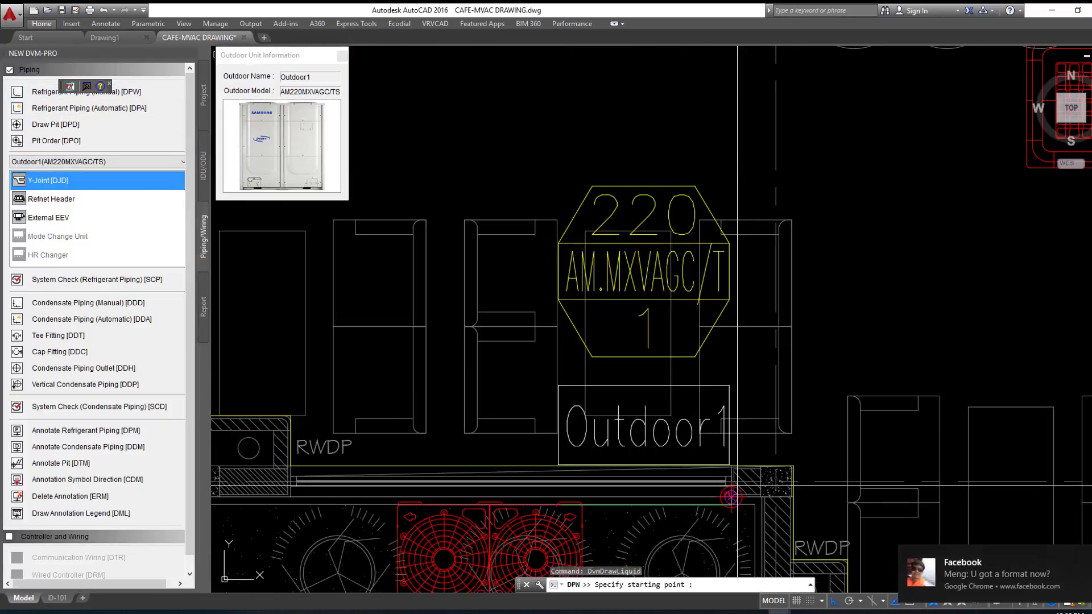
scroll(739, 478, "up", 1)
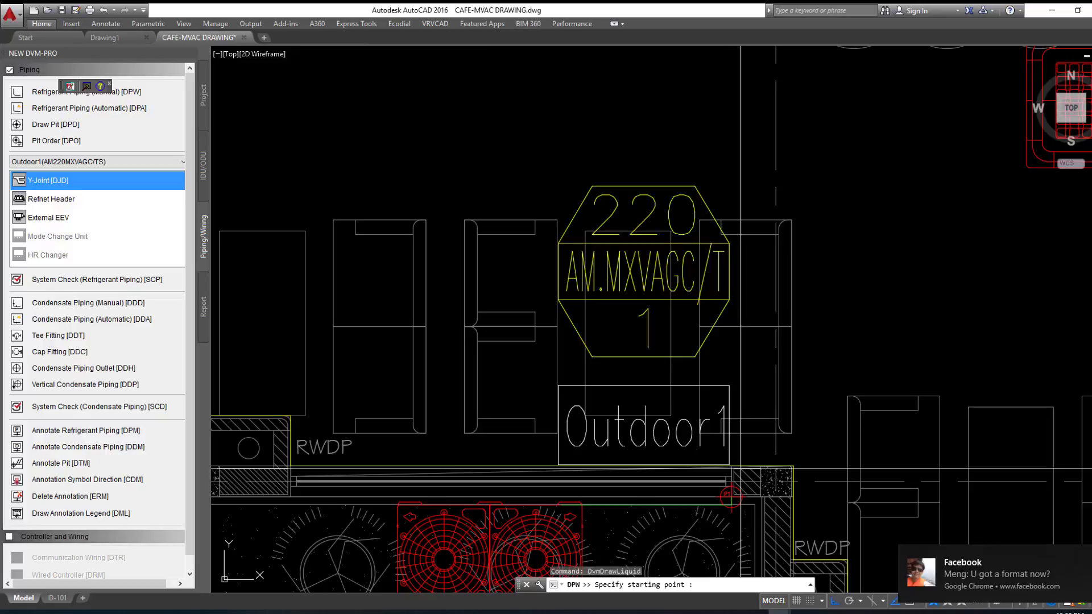
left_click(731, 495)
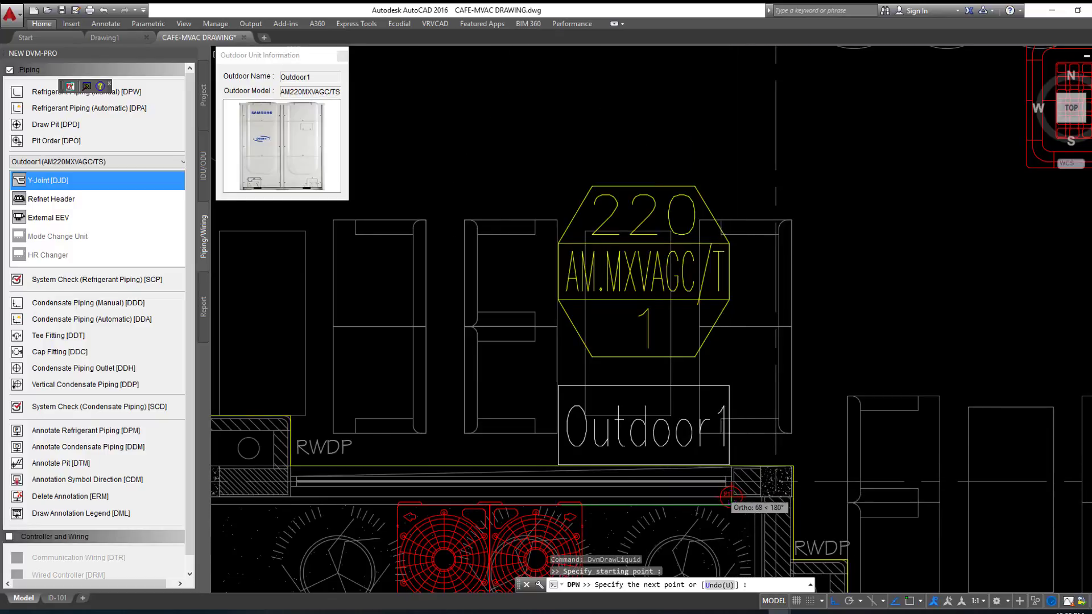
scroll(730, 496, "down", 6)
middle_click_drag(711, 344, 711, 439)
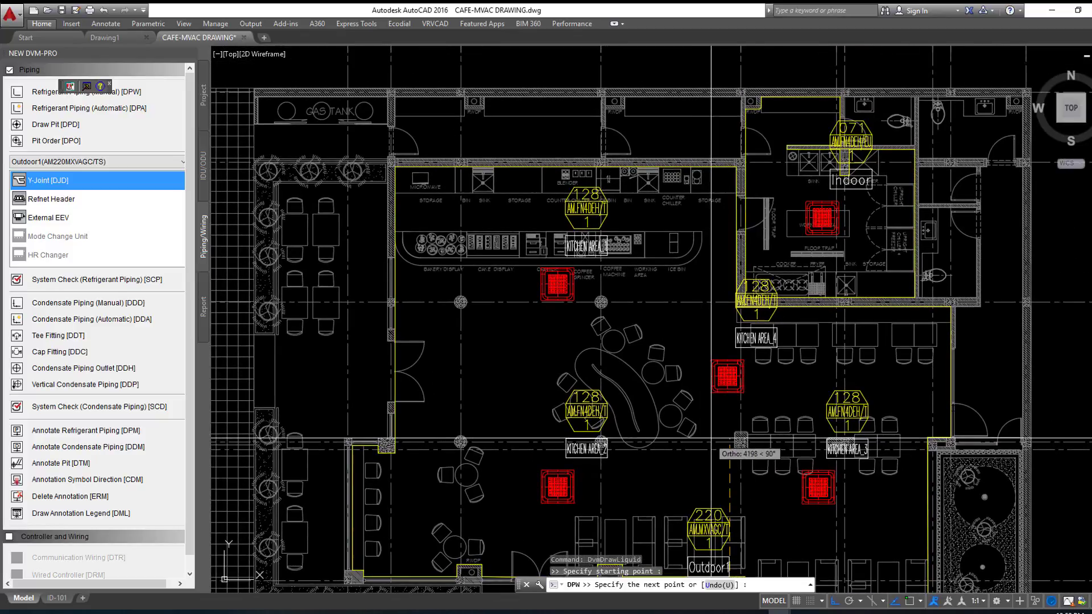
scroll(712, 435, "up", 2)
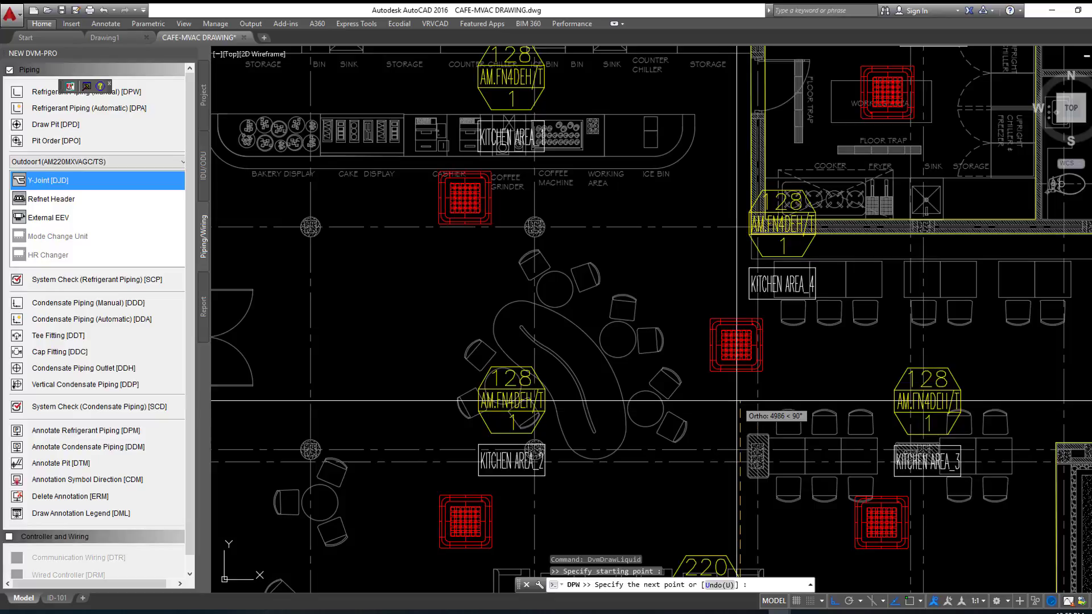
left_click(738, 400)
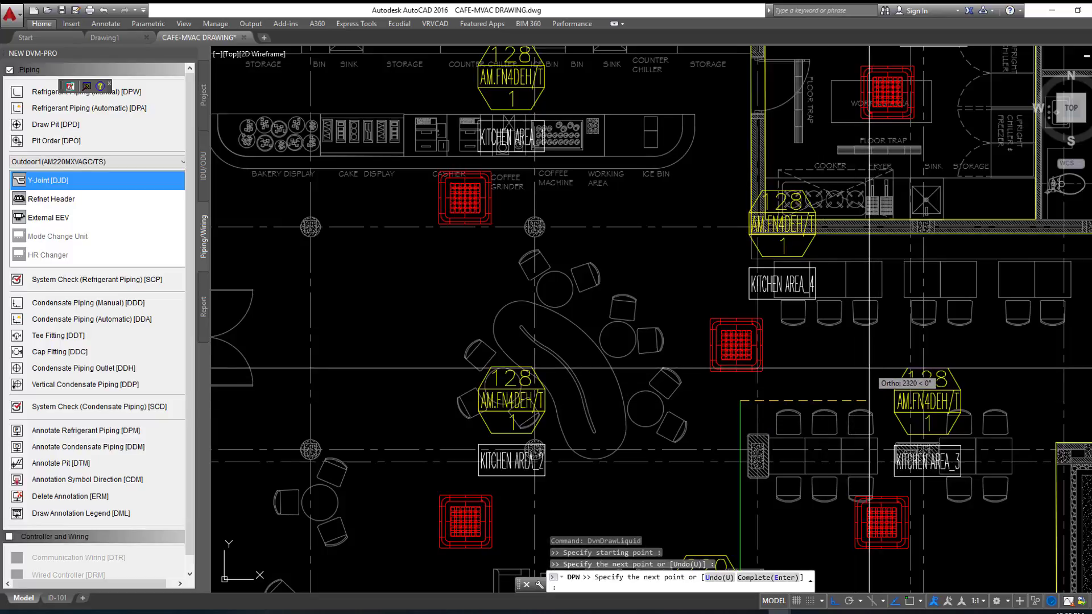
left_click(828, 370)
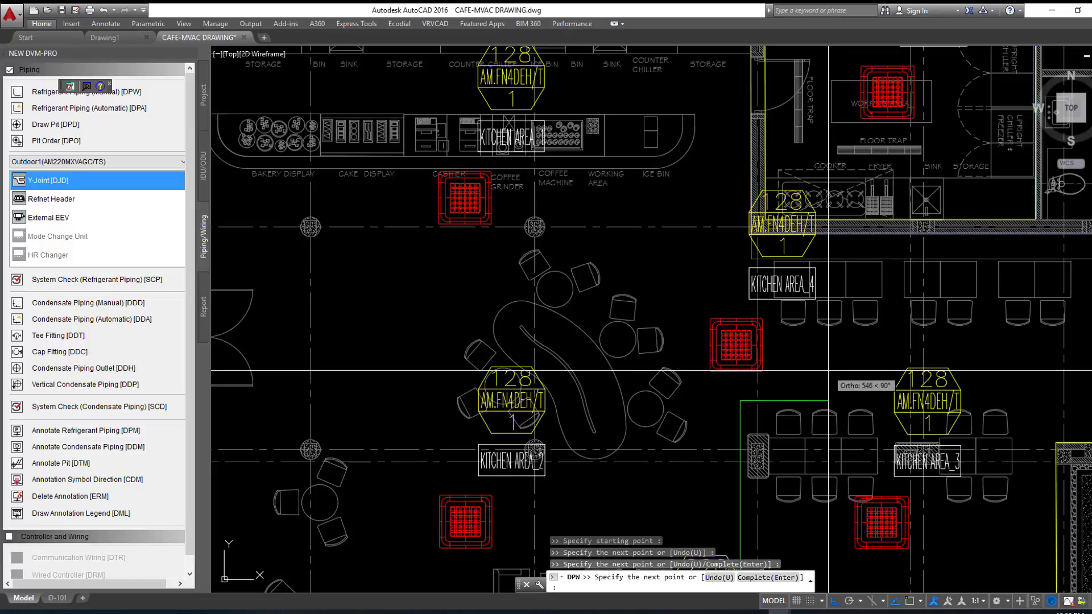
scroll(837, 359, "up", 1)
scroll(848, 342, "up", 1)
scroll(856, 328, "up", 1)
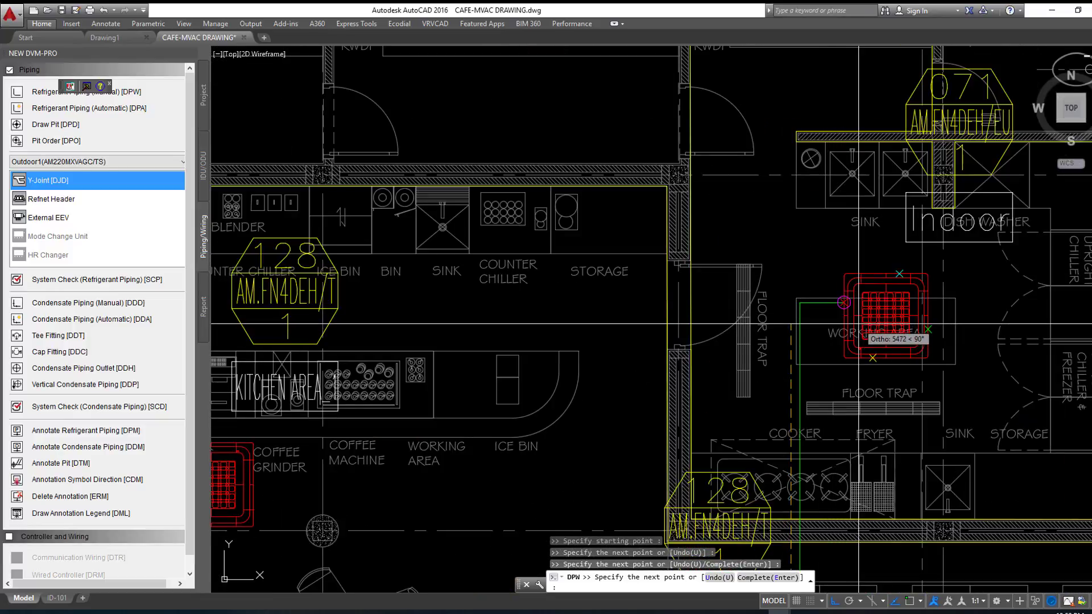
key("Return")
scroll(859, 324, "down", 6)
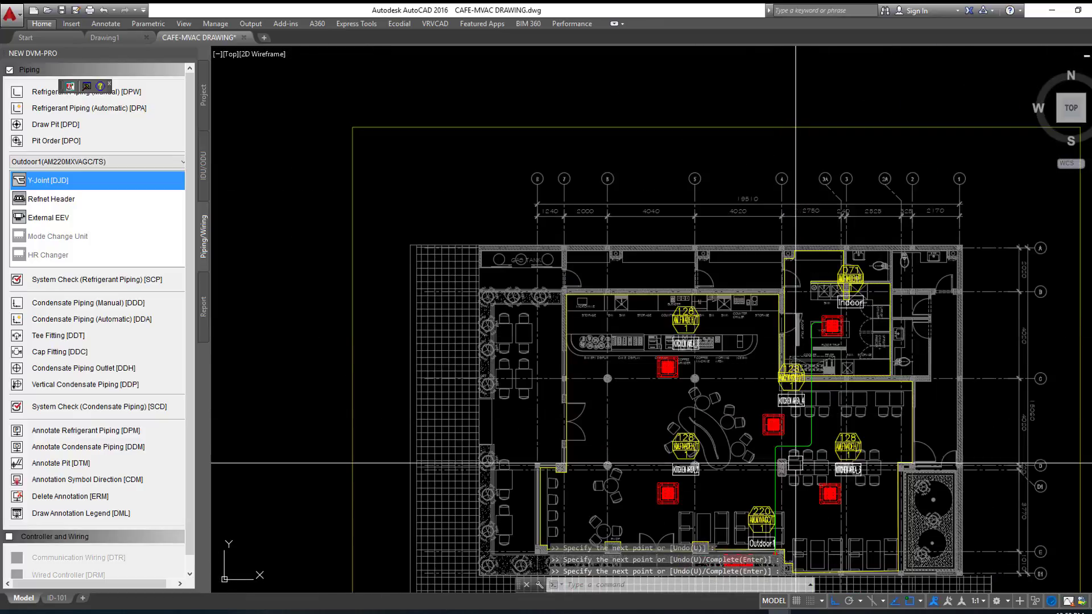
middle_click_drag(777, 499, 759, 328)
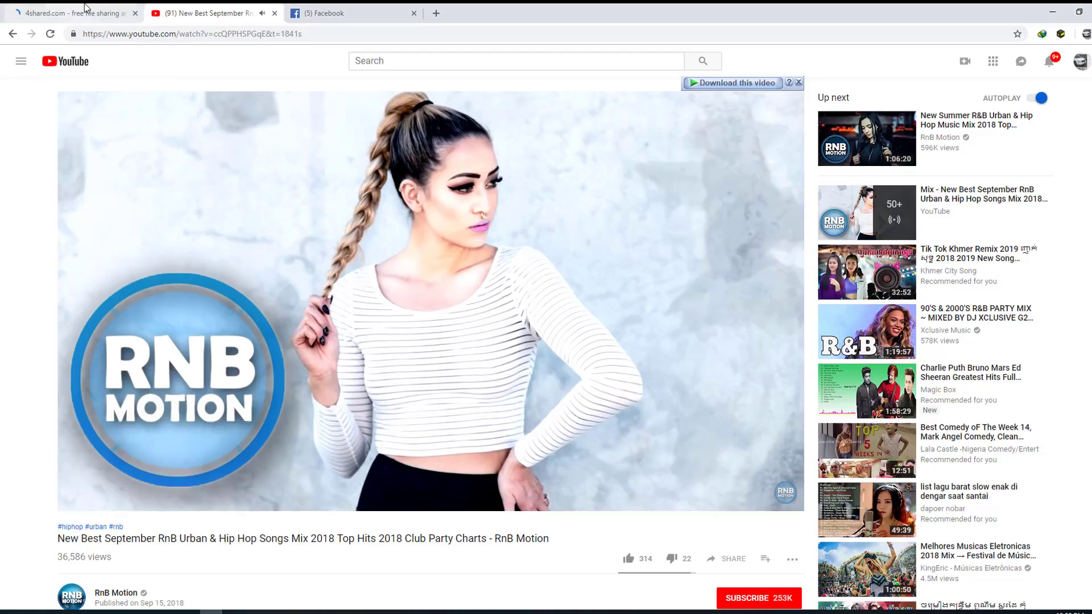
Step: Switch to Chrome and close the 4shared tab
left_click(84, 8)
left_click(343, 8)
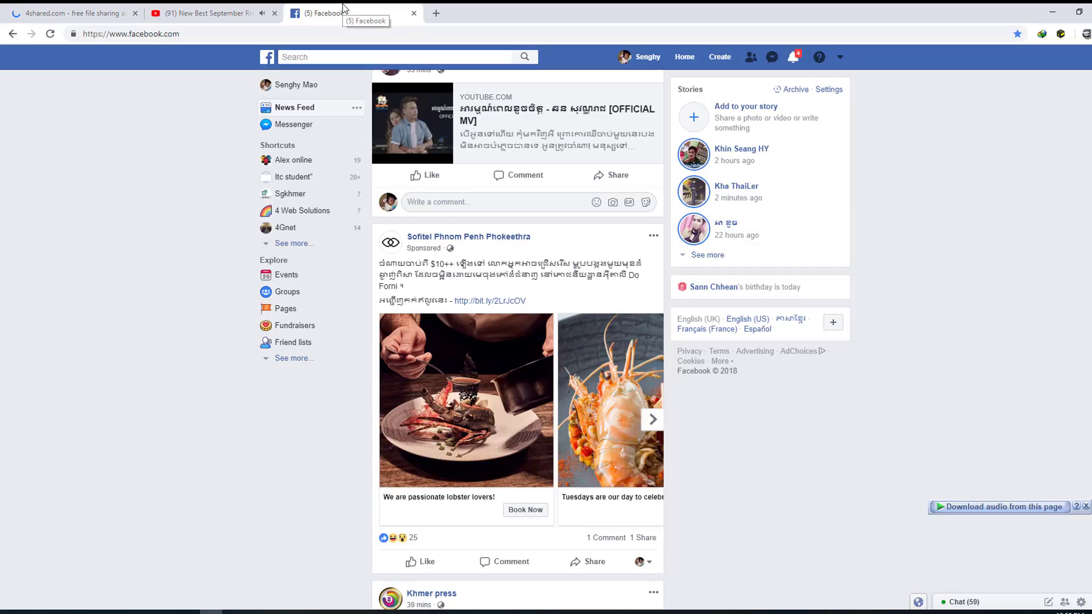
left_click(85, 12)
left_click(188, 13)
left_click(134, 13)
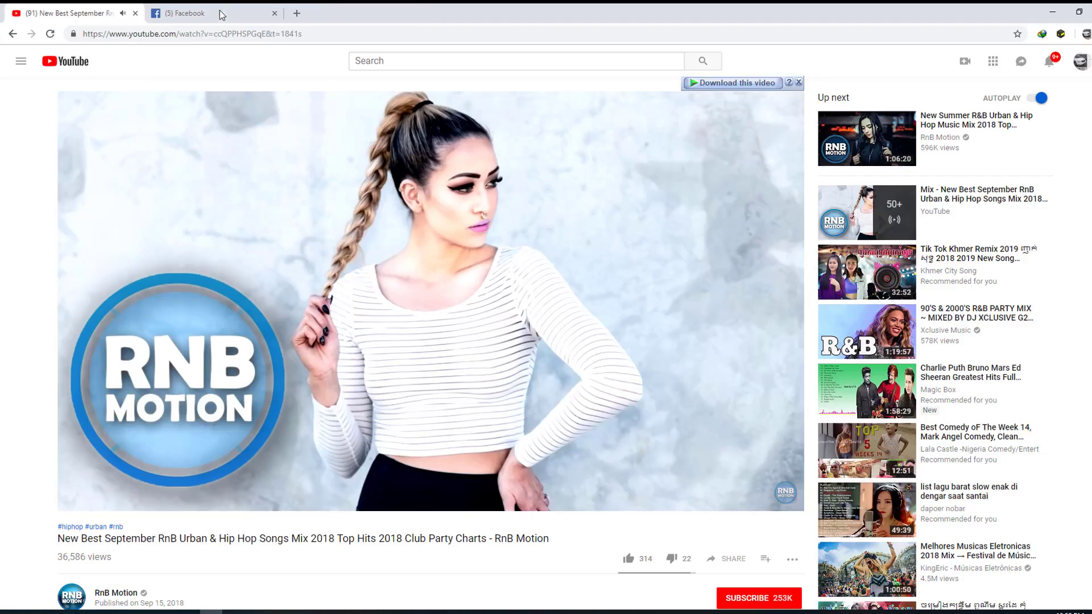
Step: Send the Facebook chat reply 'my friend' and minimize Chrome
left_click(222, 14)
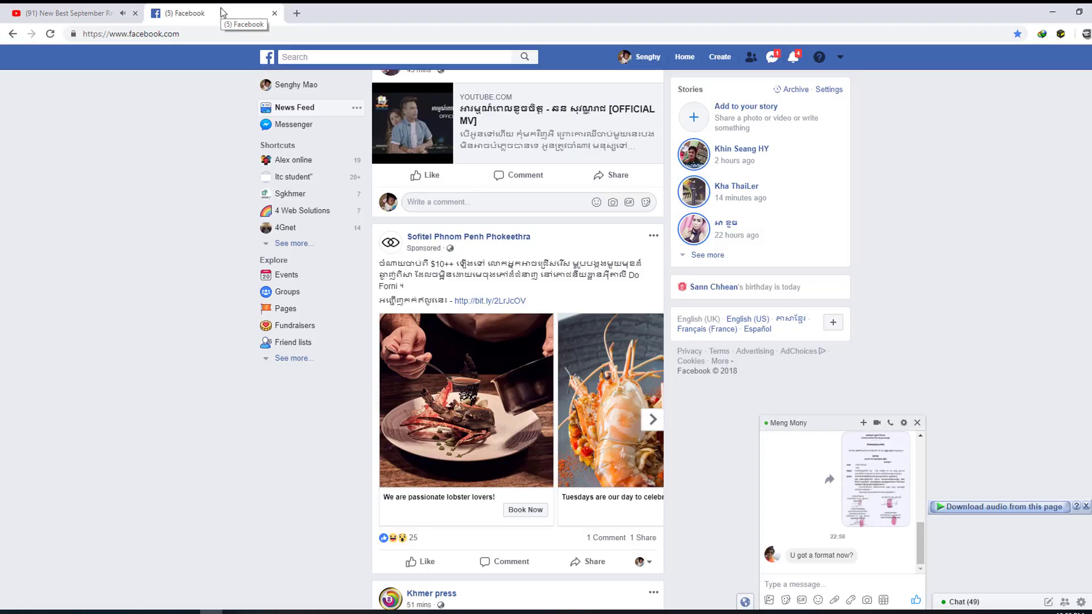
left_click(824, 586)
type("my friend")
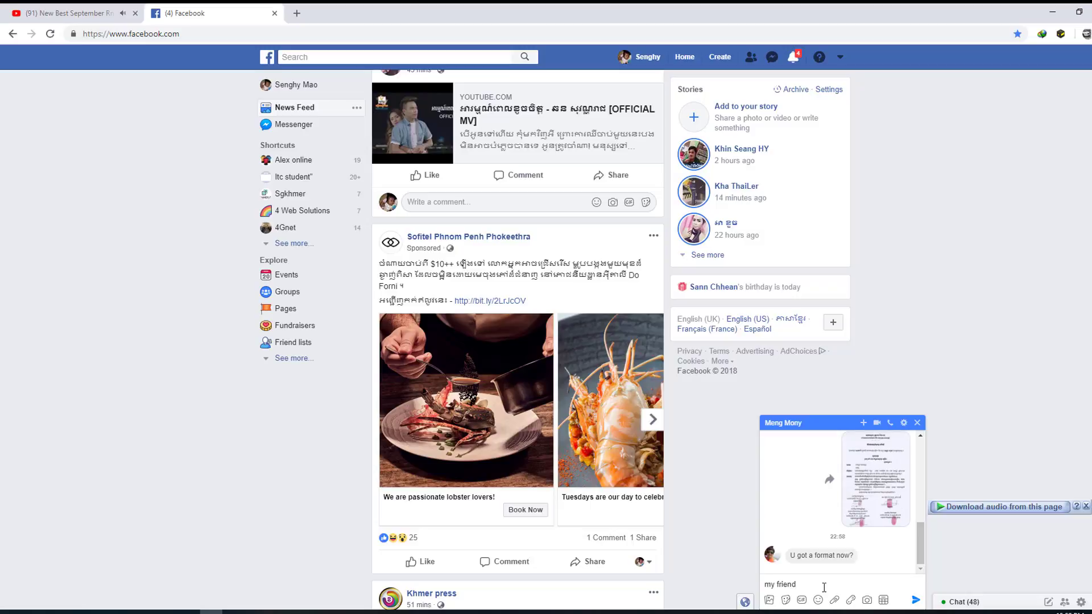
key("Return")
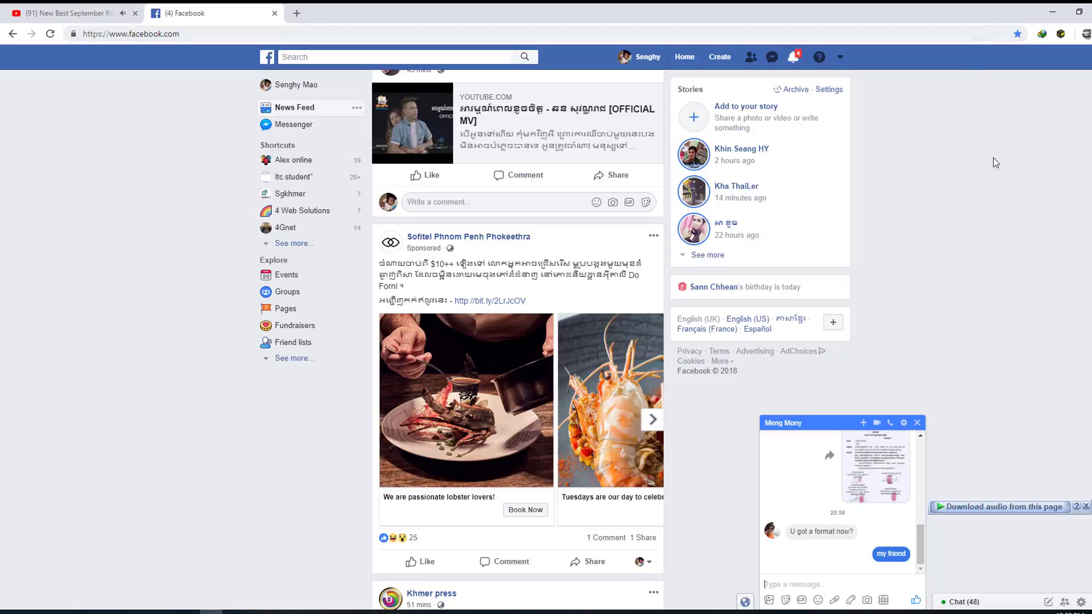
left_click(1054, 16)
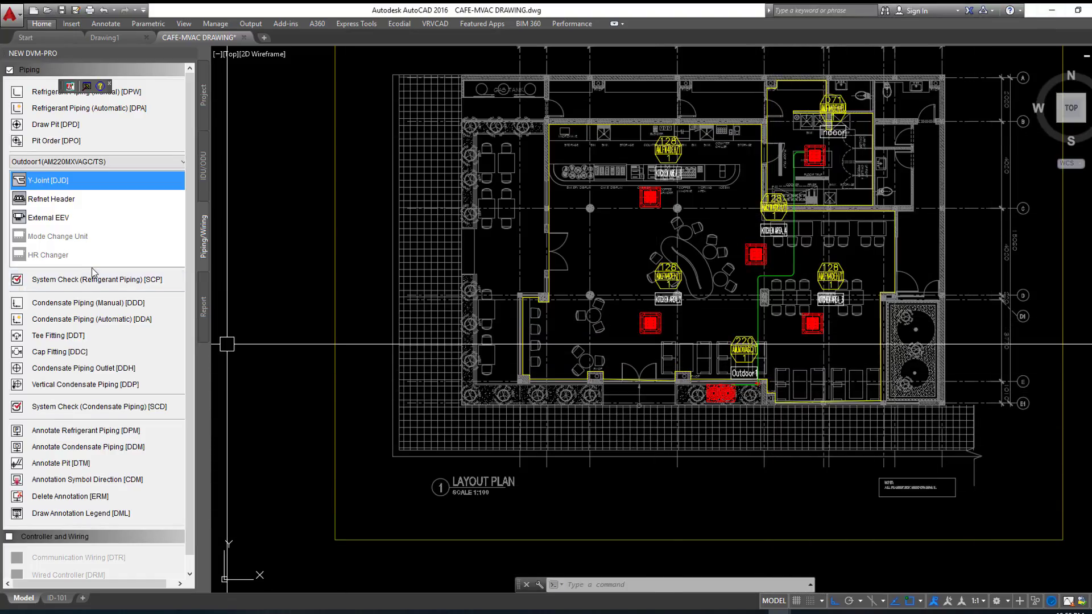
Step: Run automatic DPA piping from the green pipe to an indoor unit, keeping the default Y-joint direction
left_click(36, 107)
scroll(784, 177, "up", 4)
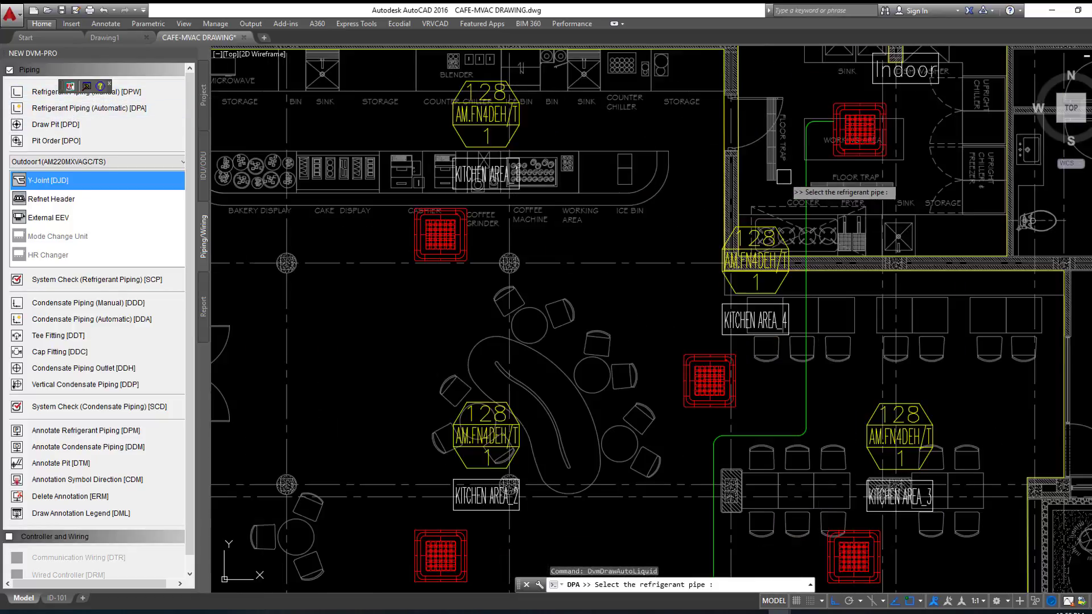
scroll(711, 211, "down", 3)
scroll(606, 243, "up", 3)
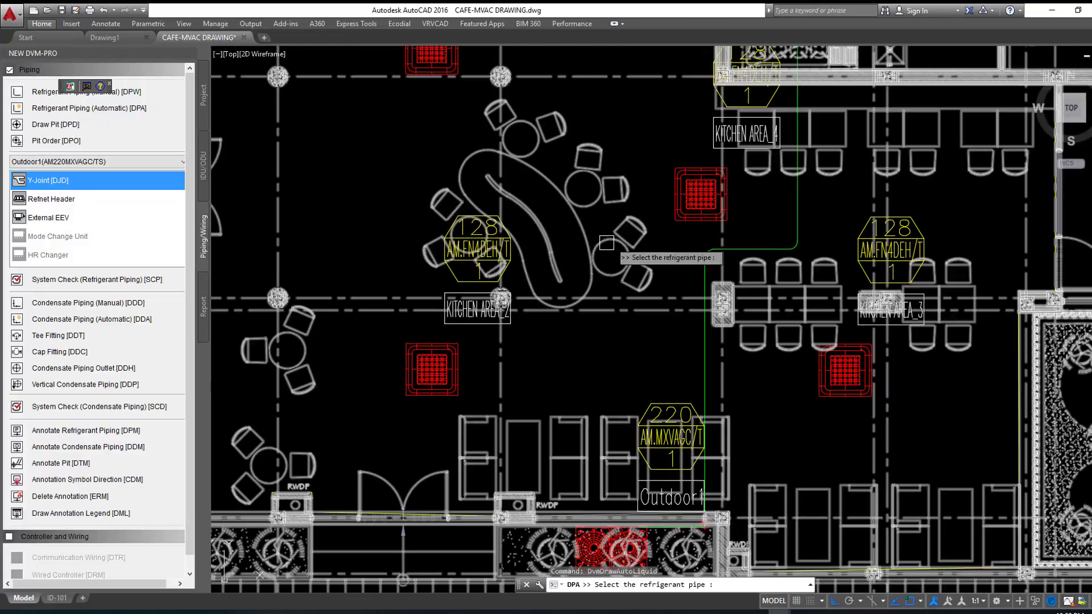
scroll(719, 191, "up", 2)
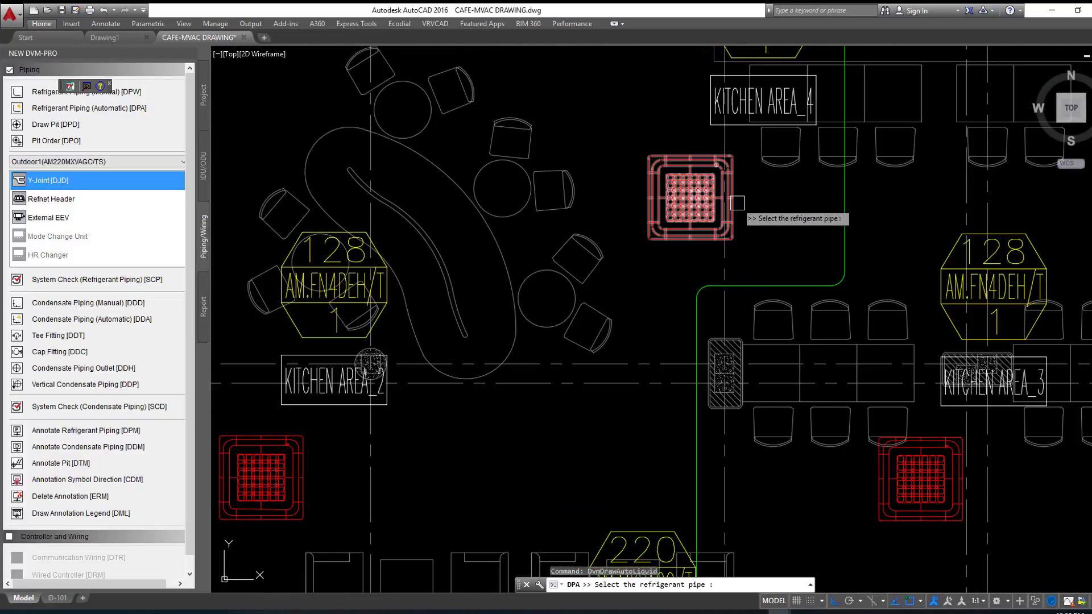
left_click(845, 205)
left_click(738, 202)
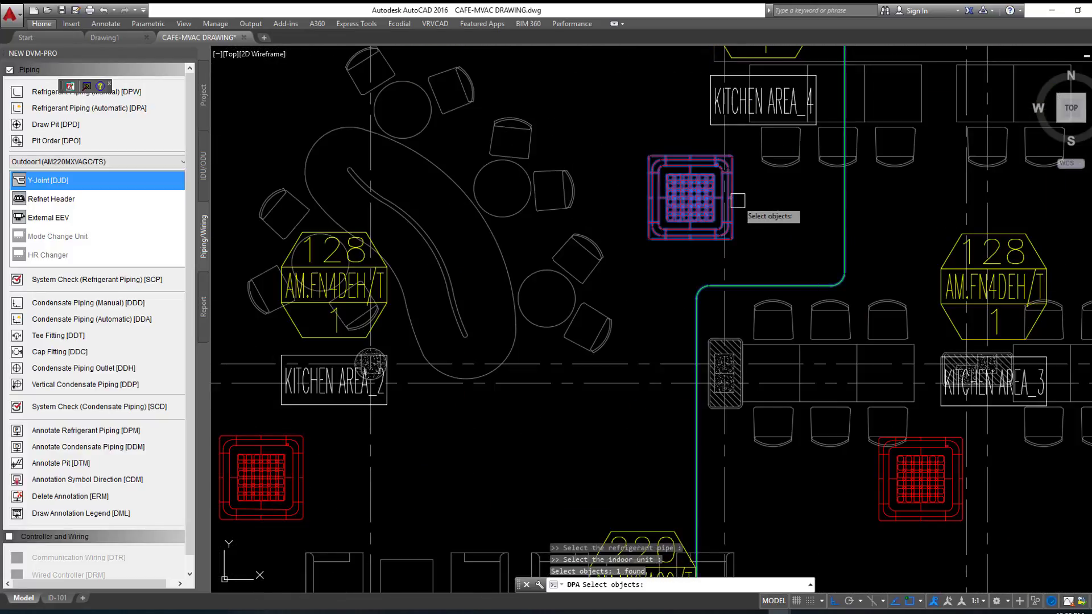
key("Return")
key("Return")
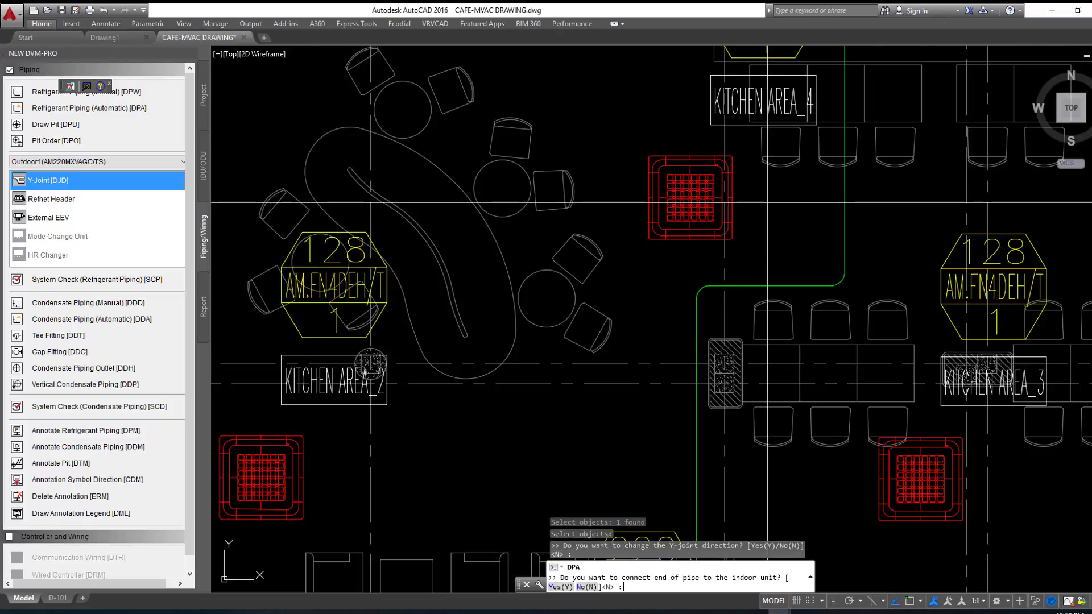
scroll(765, 205, "down", 5)
scroll(762, 206, "up", 7)
key("Return")
Step: Retry DPA branches to the unit below KITCHEN AREA_3 and the left unit, then cancel
scroll(761, 208, "down", 5)
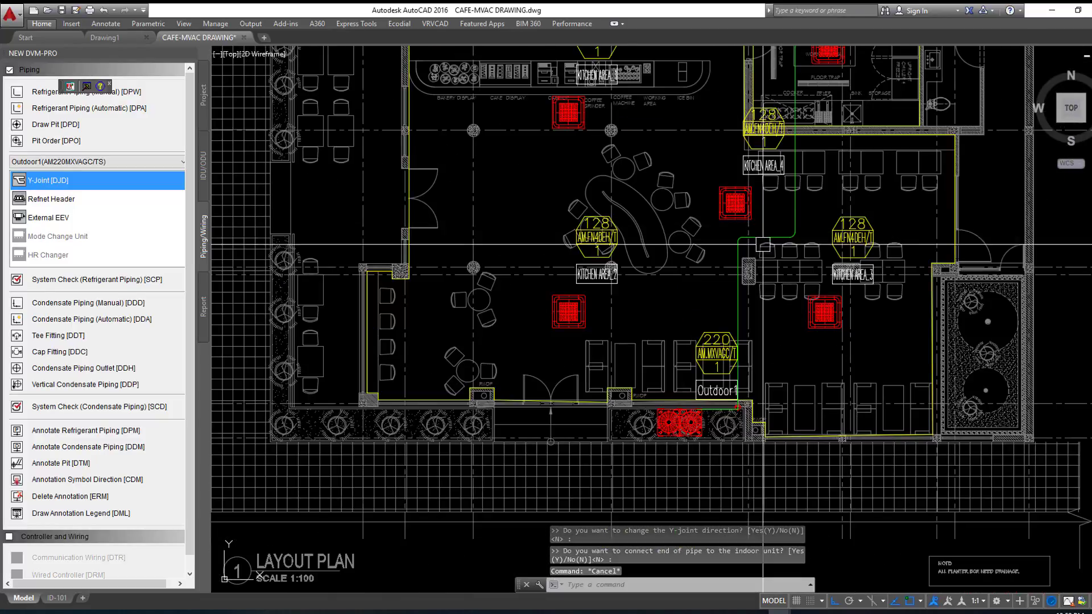
scroll(719, 317, "up", 5)
left_click(718, 317)
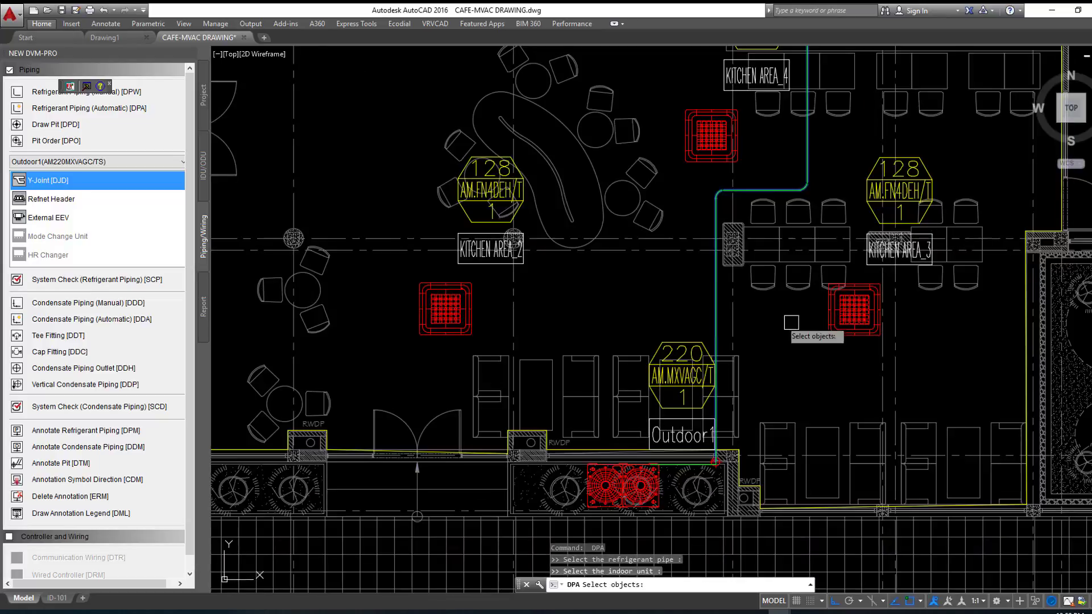
left_click(837, 318)
key("Return")
key("Return")
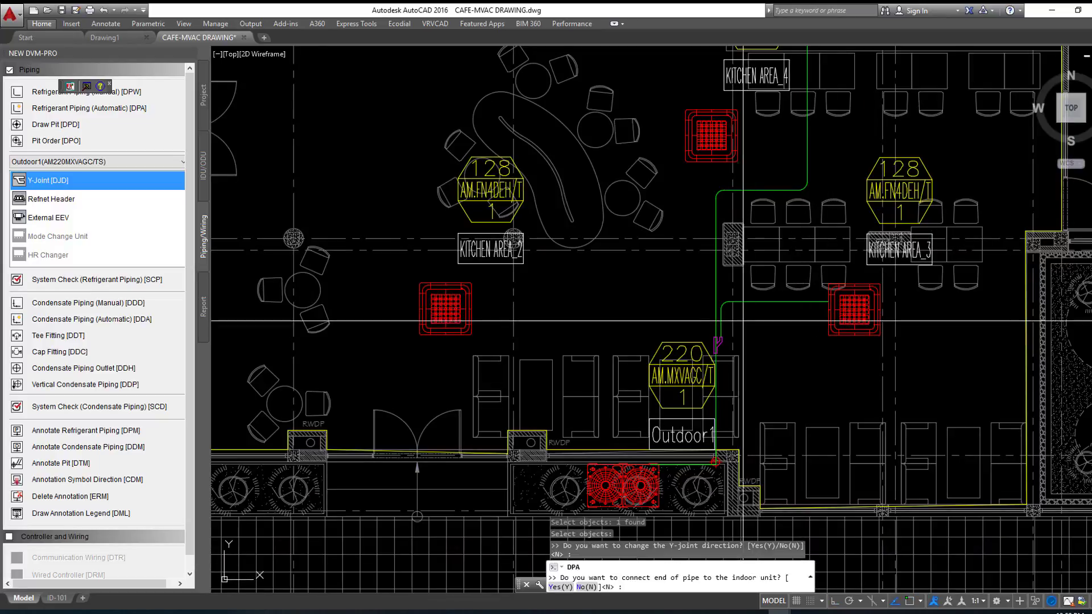
key("Return")
key("Return")
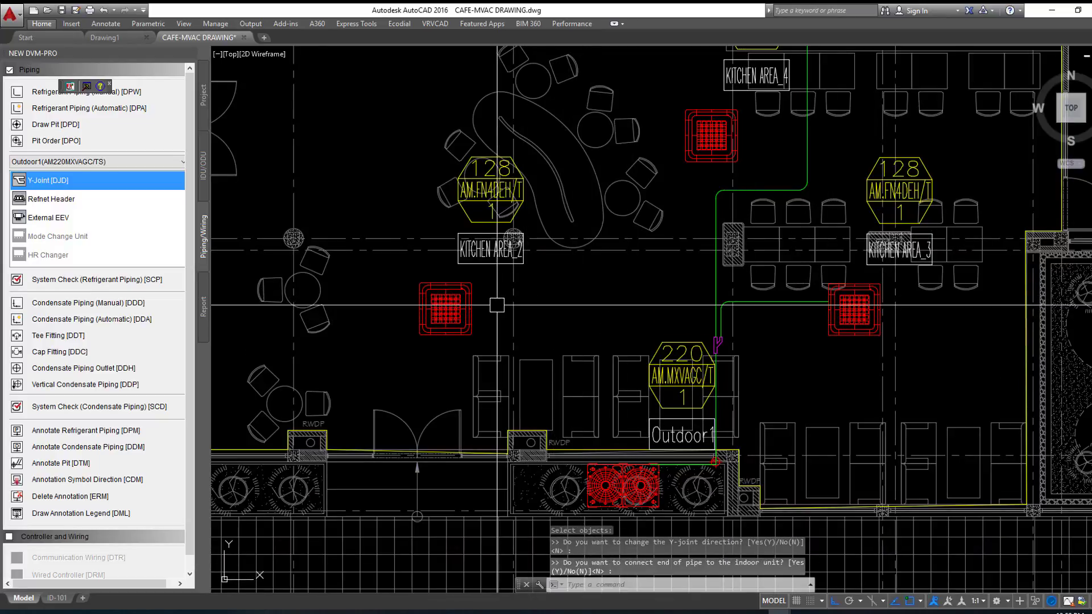
left_click(716, 281)
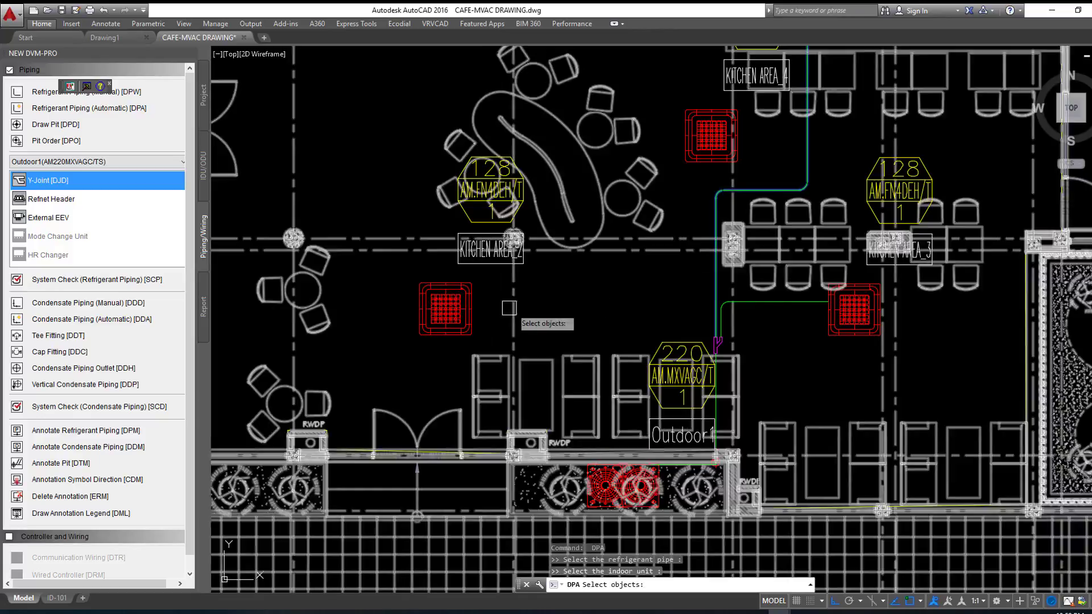
left_click(464, 304)
key("Return")
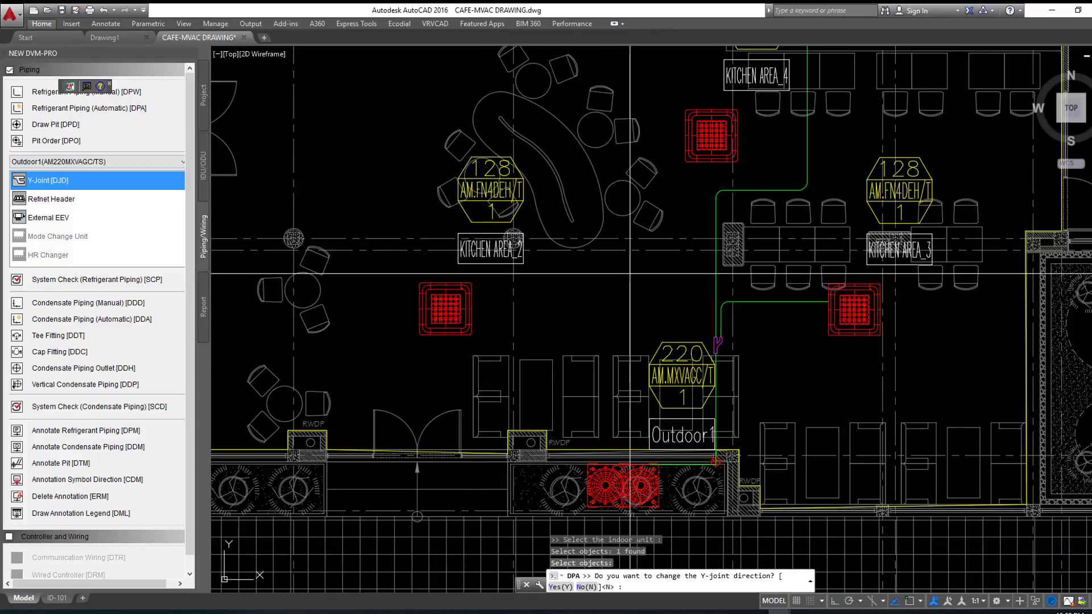
key("Escape")
scroll(633, 281, "down", 2)
middle_click_drag(639, 256, 628, 347)
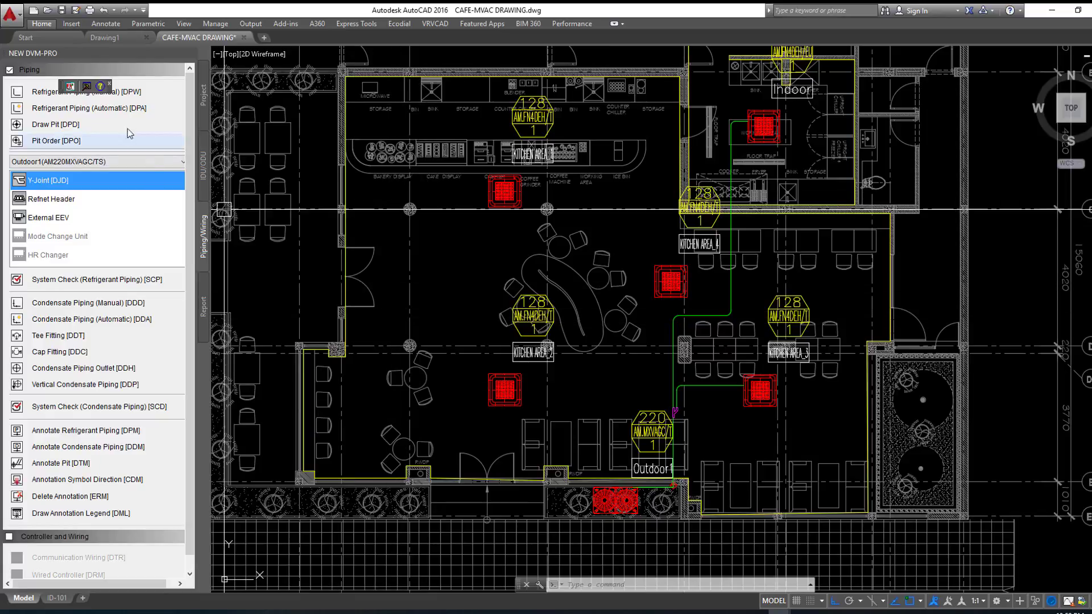
Step: Begin a manual DPW pipe at the diffuser, then cancel it
left_click(36, 92)
scroll(664, 306, "up", 4)
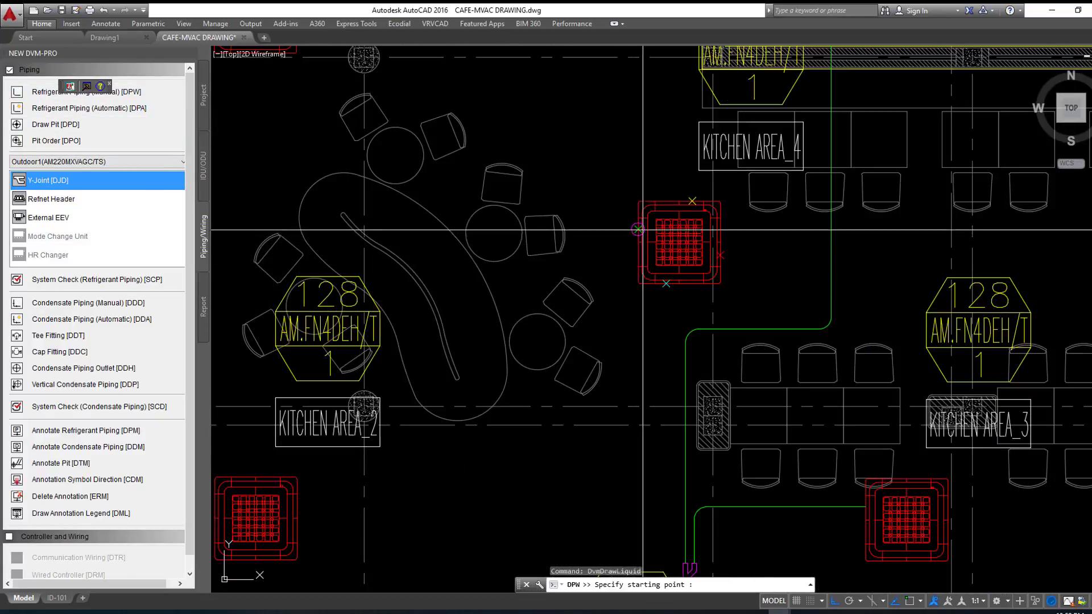
left_click(677, 231)
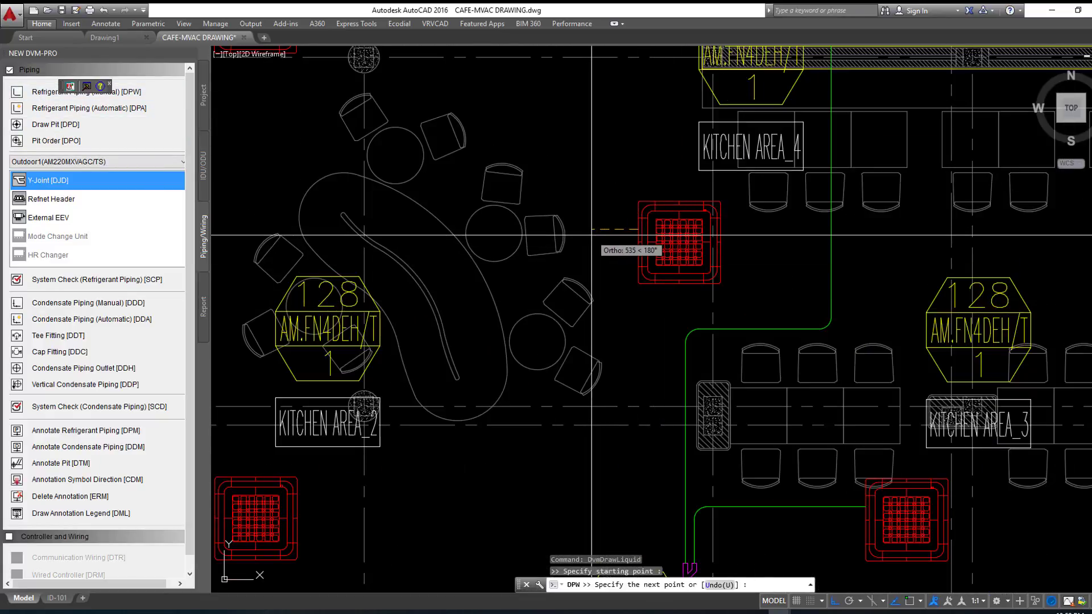
scroll(596, 233, "down", 2)
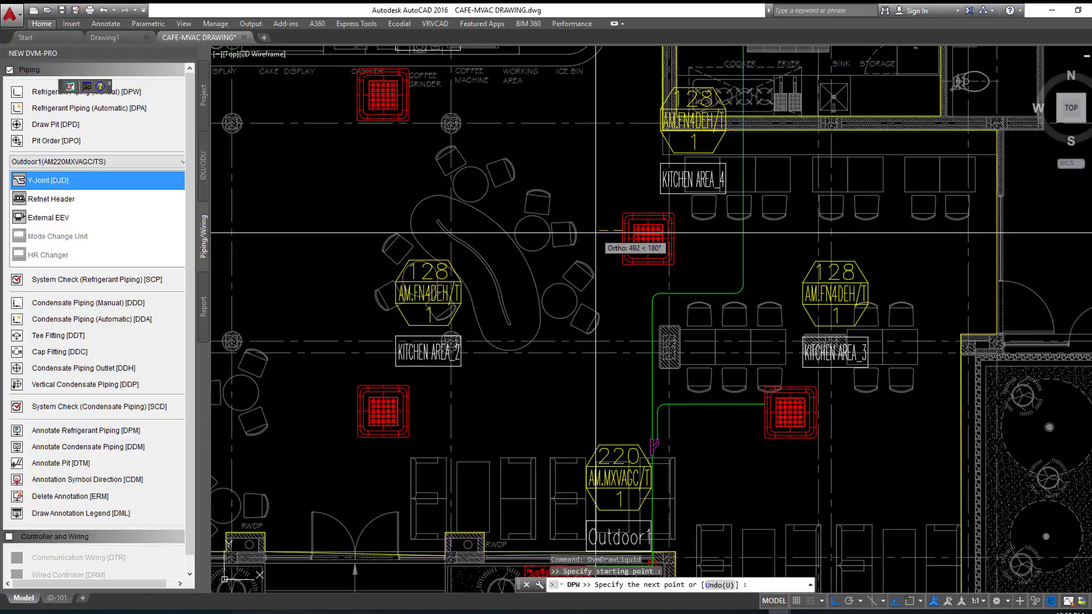
mouse_move(564, 230)
middle_mouse_down()
mouse_move(561, 352)
mouse_move(596, 236)
middle_mouse_up()
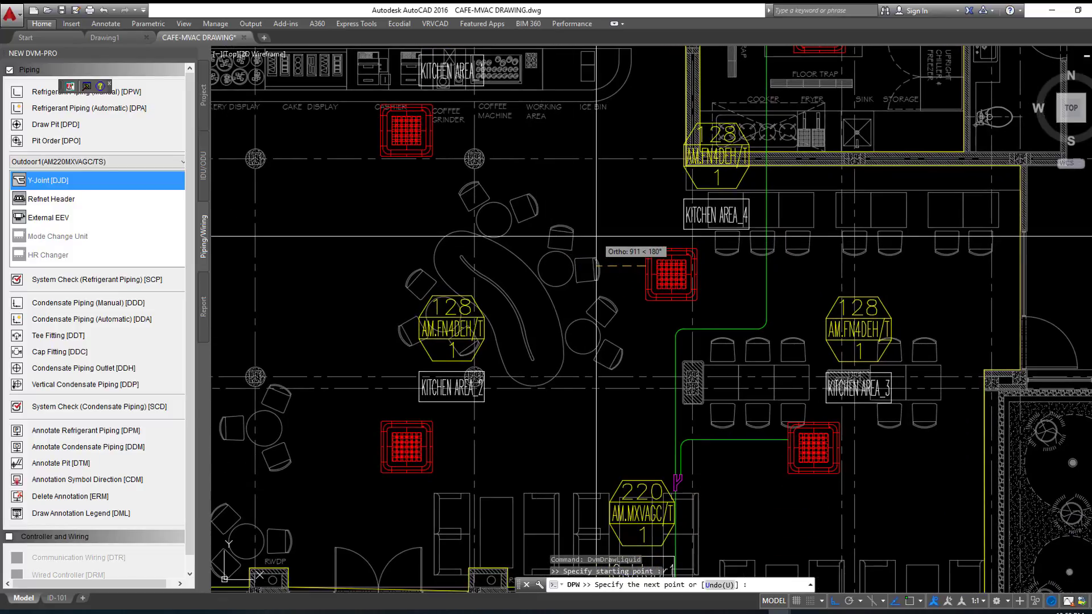
scroll(596, 236, "down", 2)
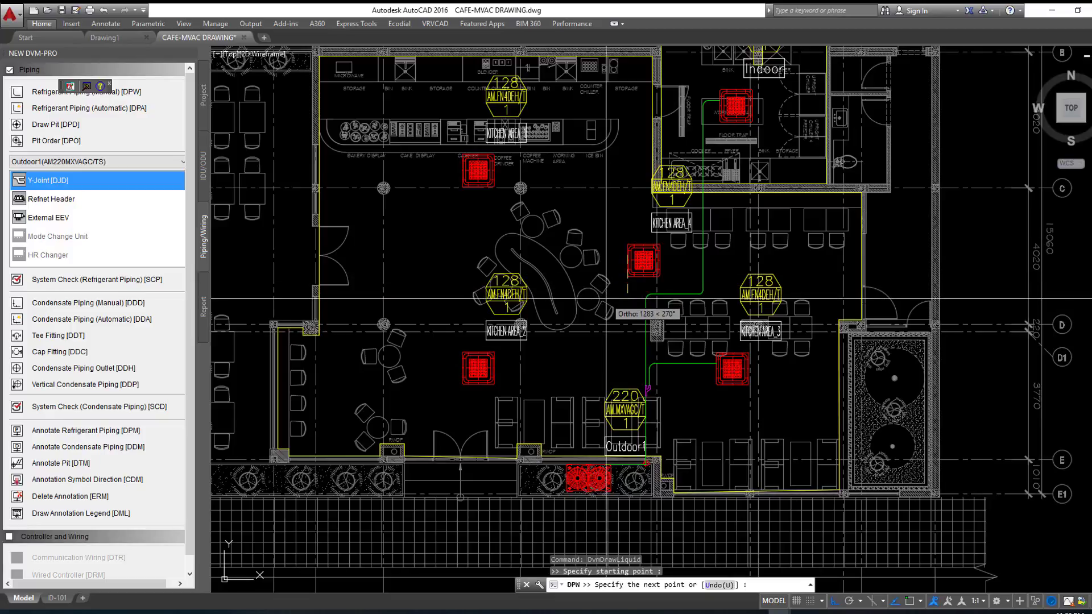
scroll(609, 255, "up", 2)
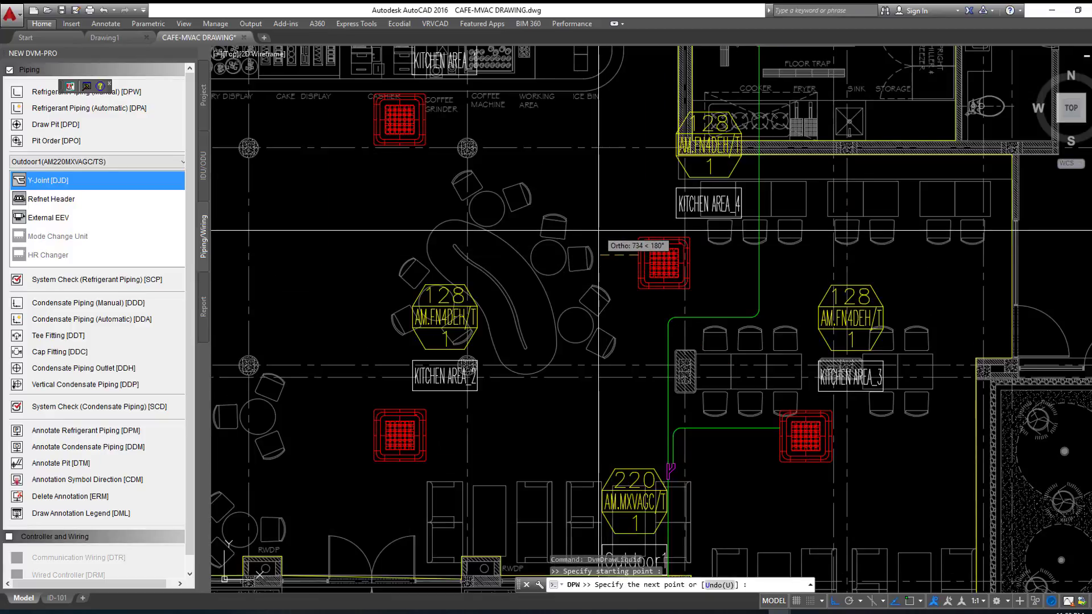
key("Escape")
Step: Pipe from the CASHIER indoor unit via bend points into the vertical main pipe, keeping the default Y-joint
type("DPW")
key("Return")
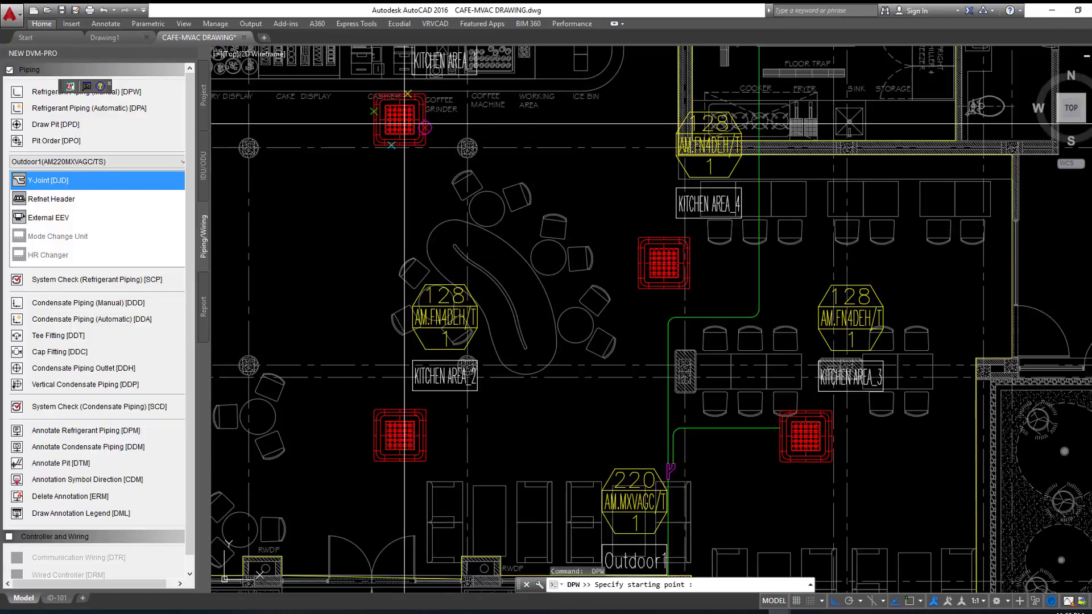
left_click(418, 125)
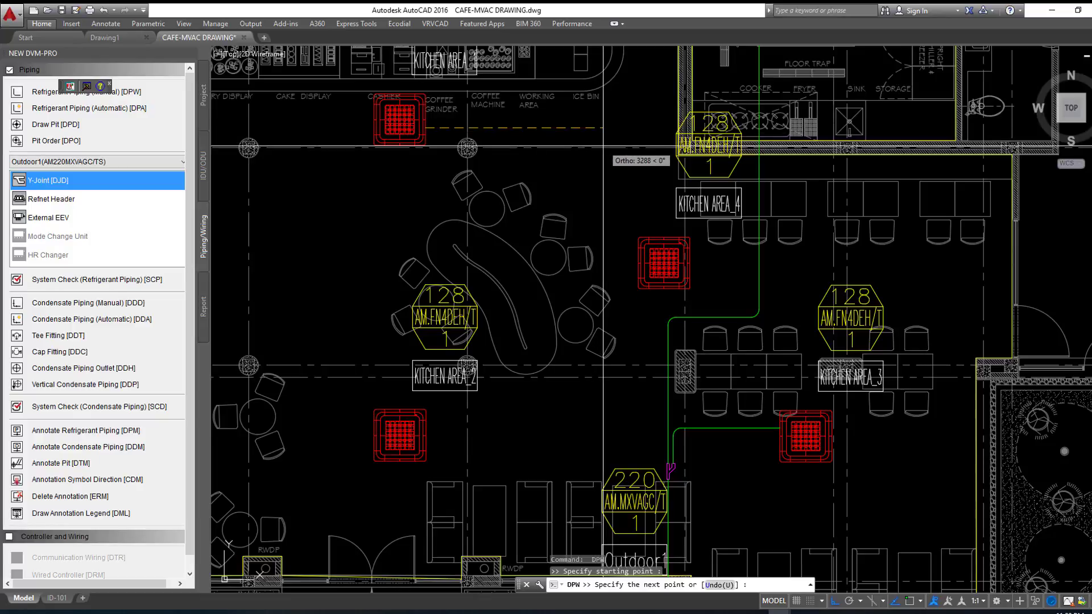
left_click(604, 147)
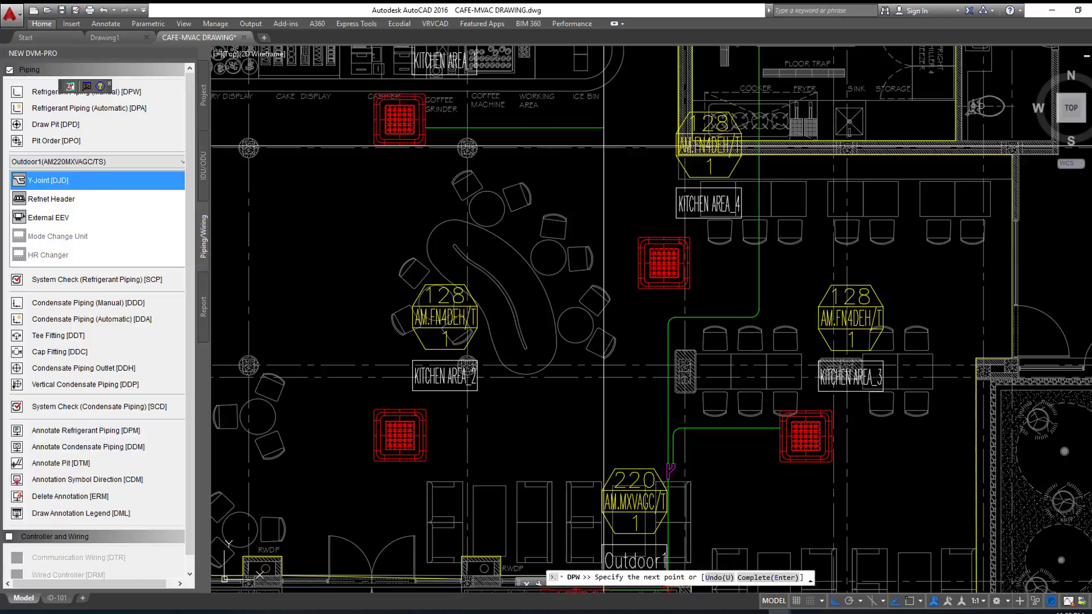
scroll(609, 500, "up", 1)
scroll(603, 398, "up", 1)
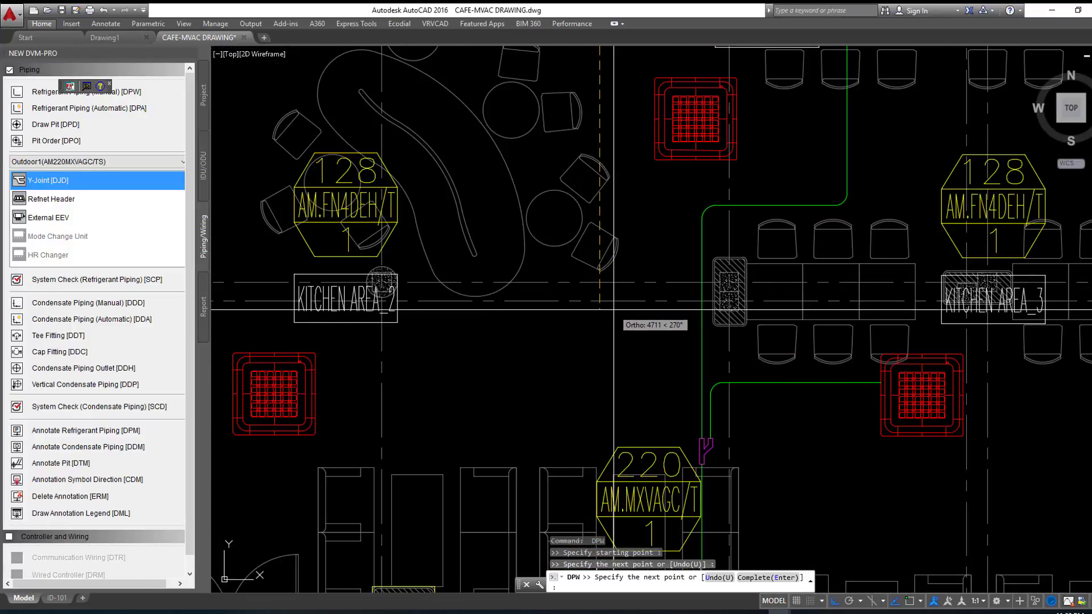
left_click(612, 310)
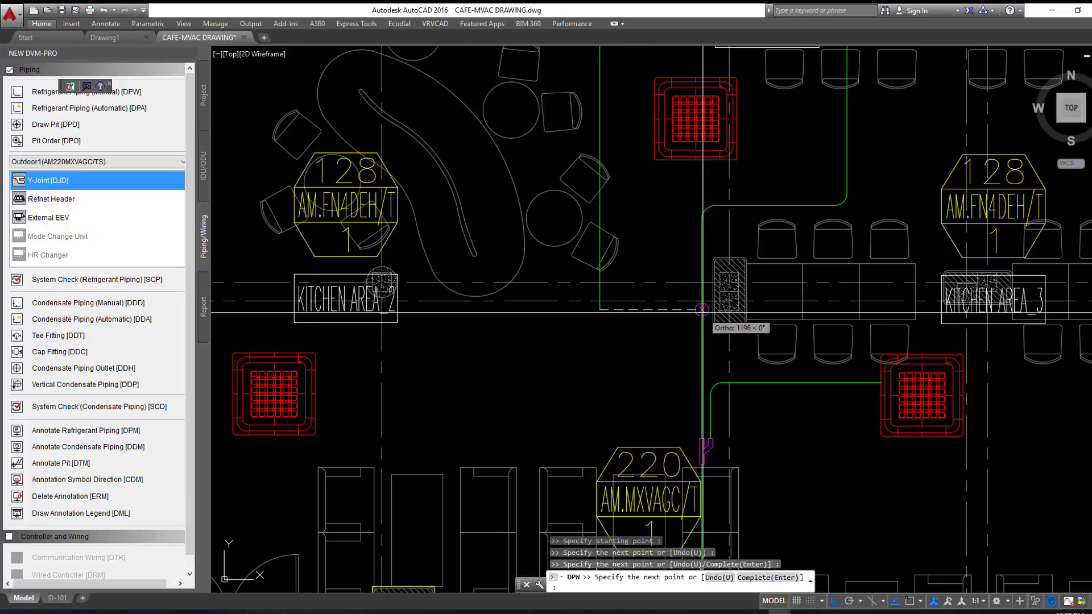
left_click(701, 310)
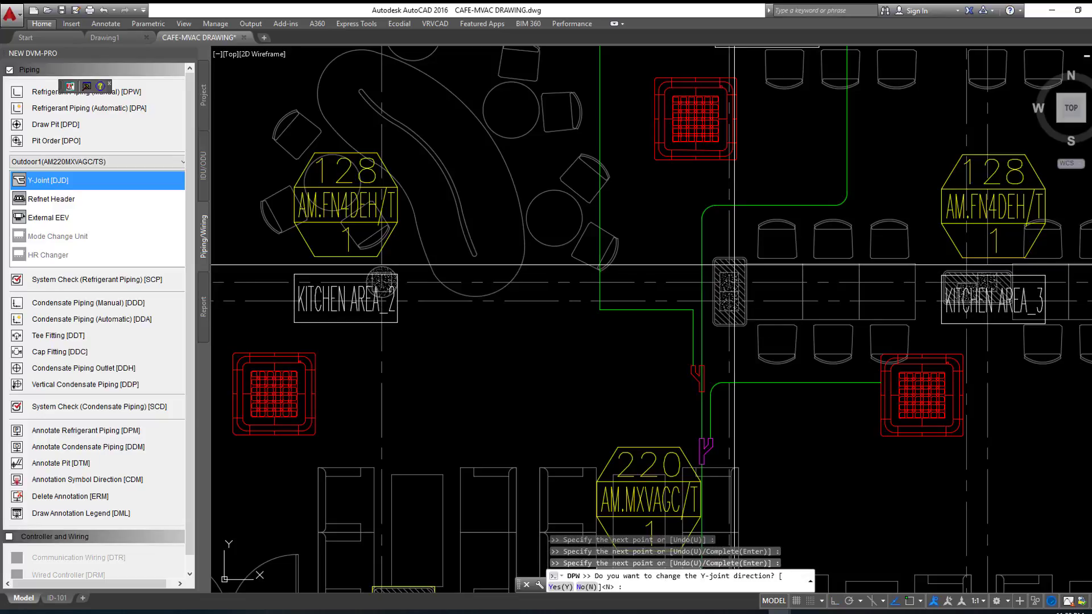
key("Return")
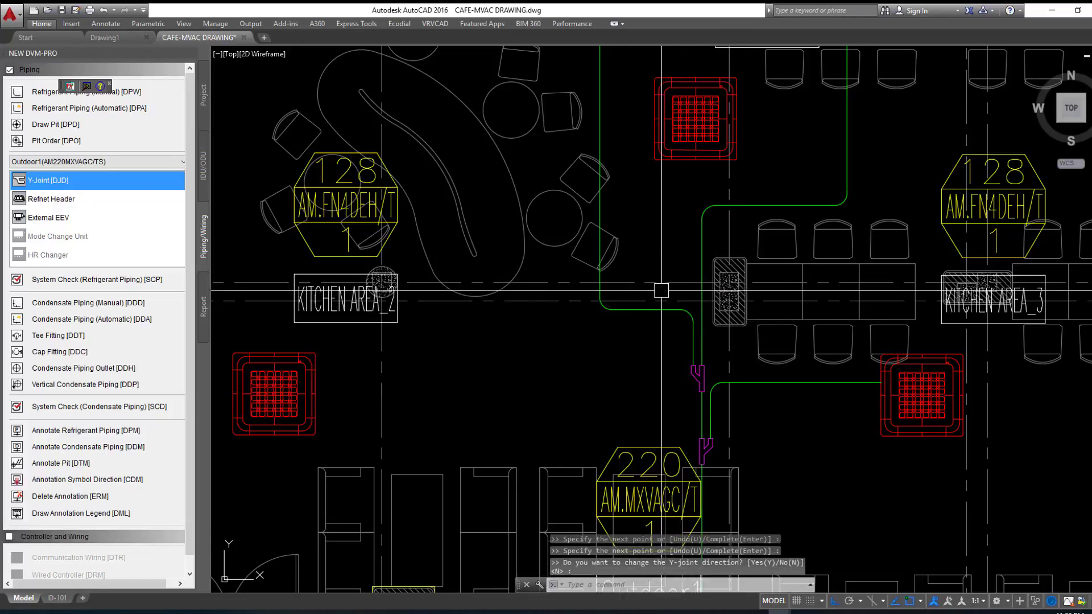
Step: Start another manual DPW piping run
scroll(660, 297, "down", 4)
scroll(513, 199, "up", 3)
type("dpw")
key("Return")
scroll(662, 306, "up", 2)
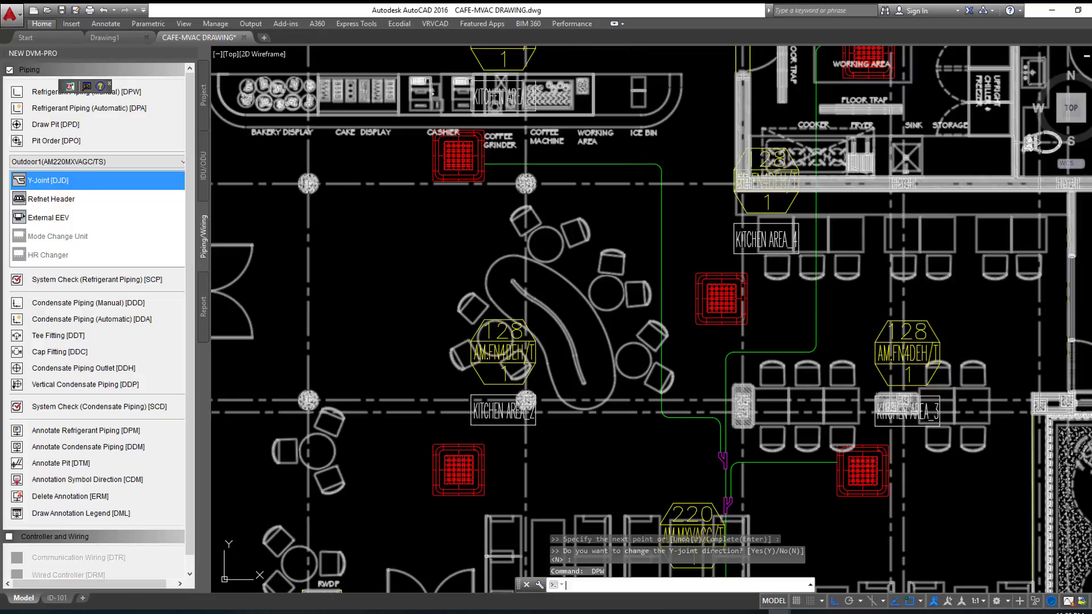
Step: Draw a Y-joint branch from the middle indoor unit, then undo it
left_click(702, 297)
left_click(660, 289)
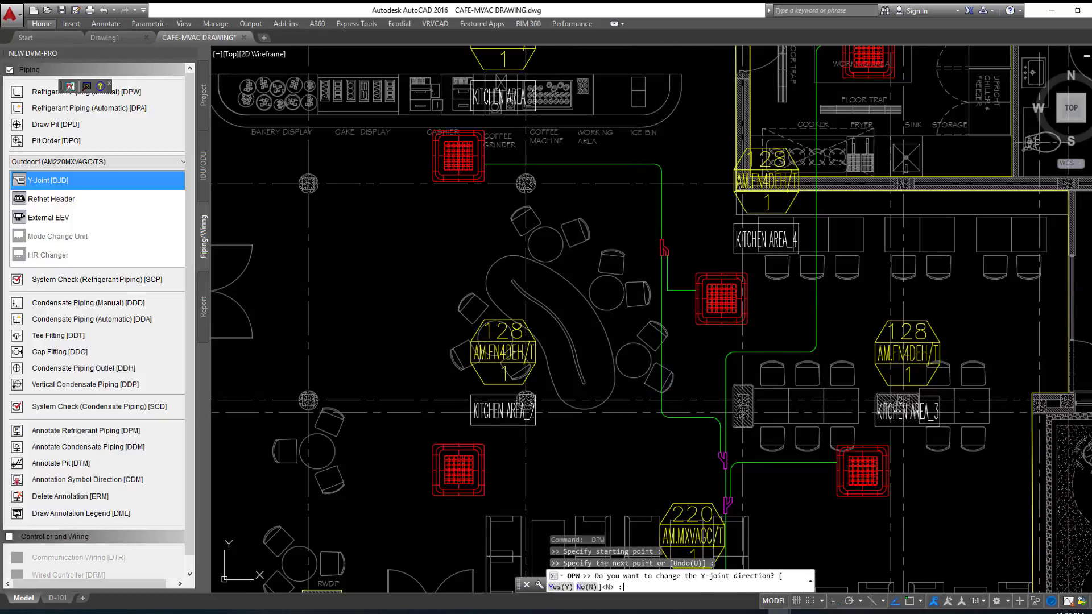
key("Return")
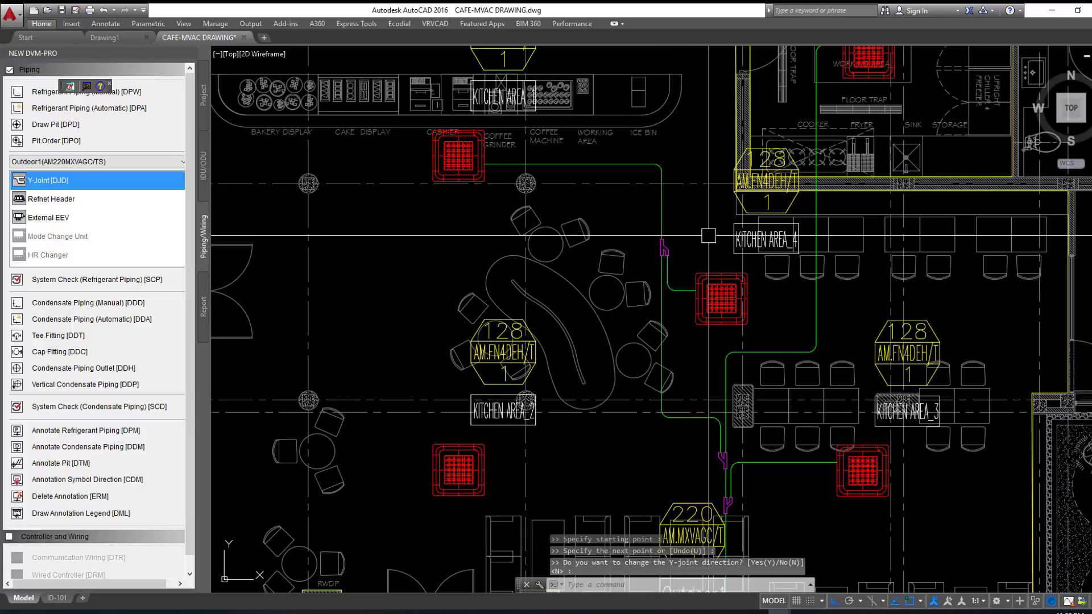
key("ctrl+z")
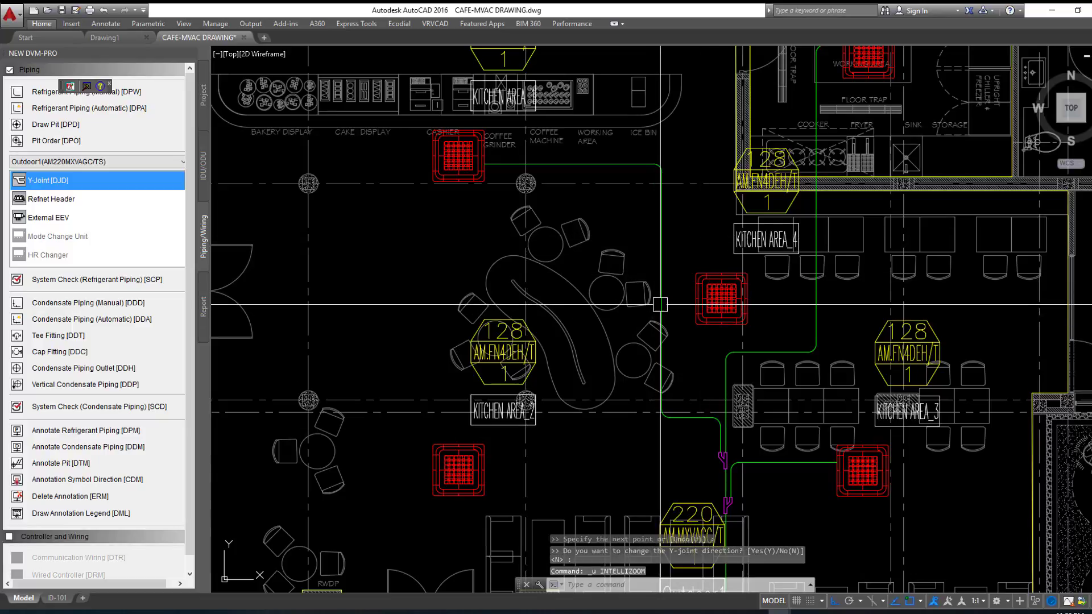
Step: Try automatic DPA piping to the central indoor unit, then cancel it
left_click(46, 106)
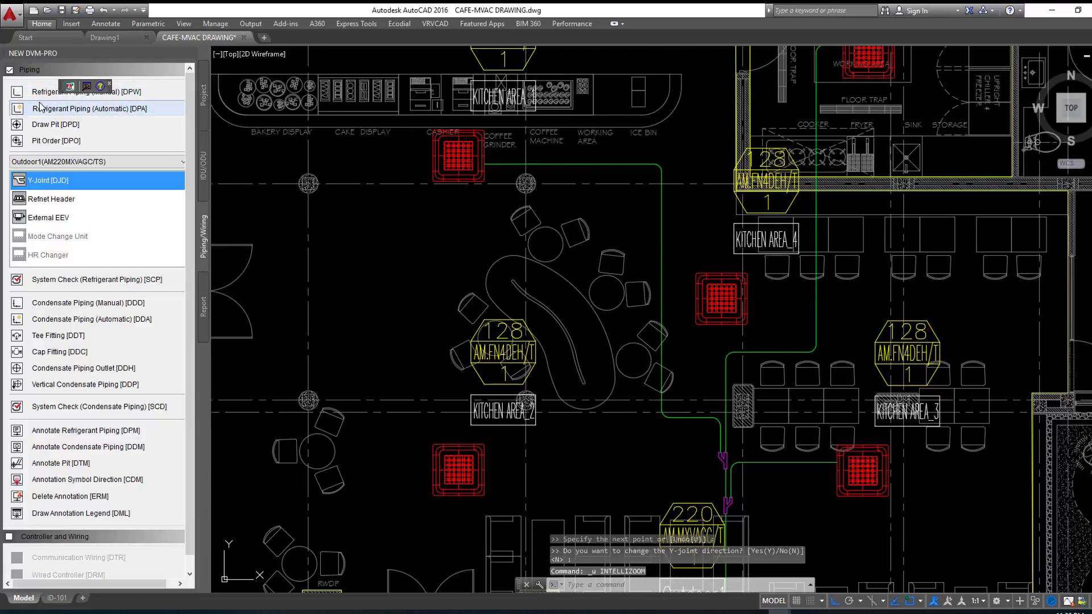
scroll(661, 336, "up", 4)
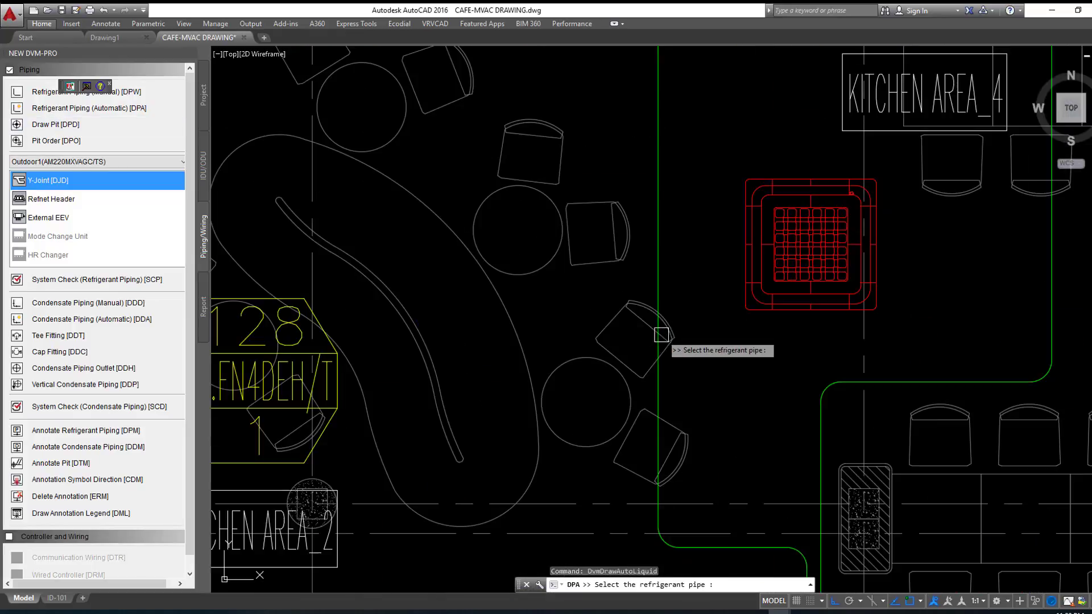
left_click(773, 278)
key("Return")
key("Escape")
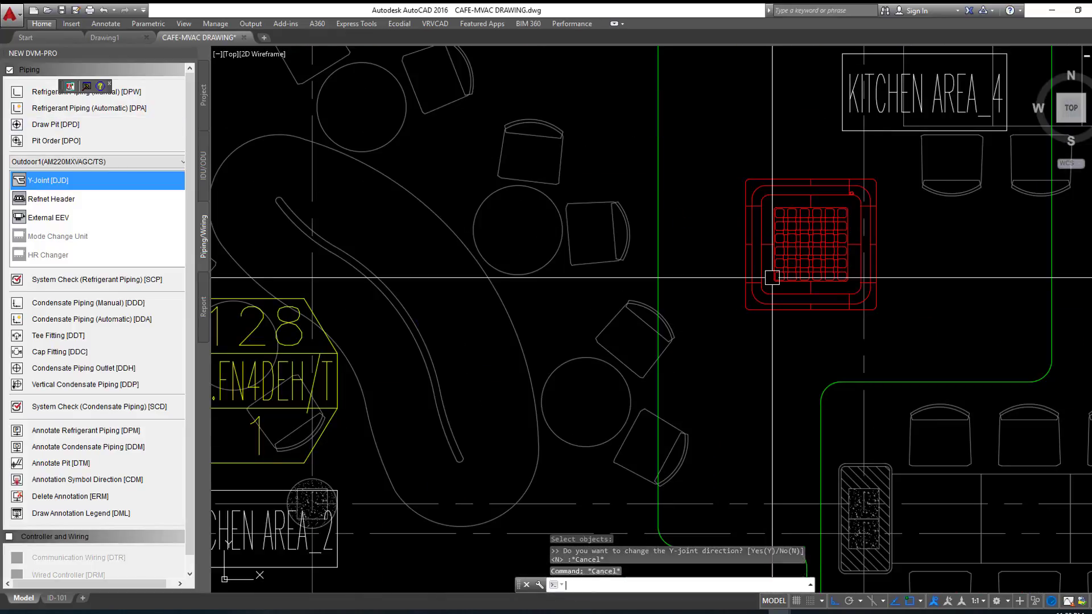
scroll(732, 279, "down", 4)
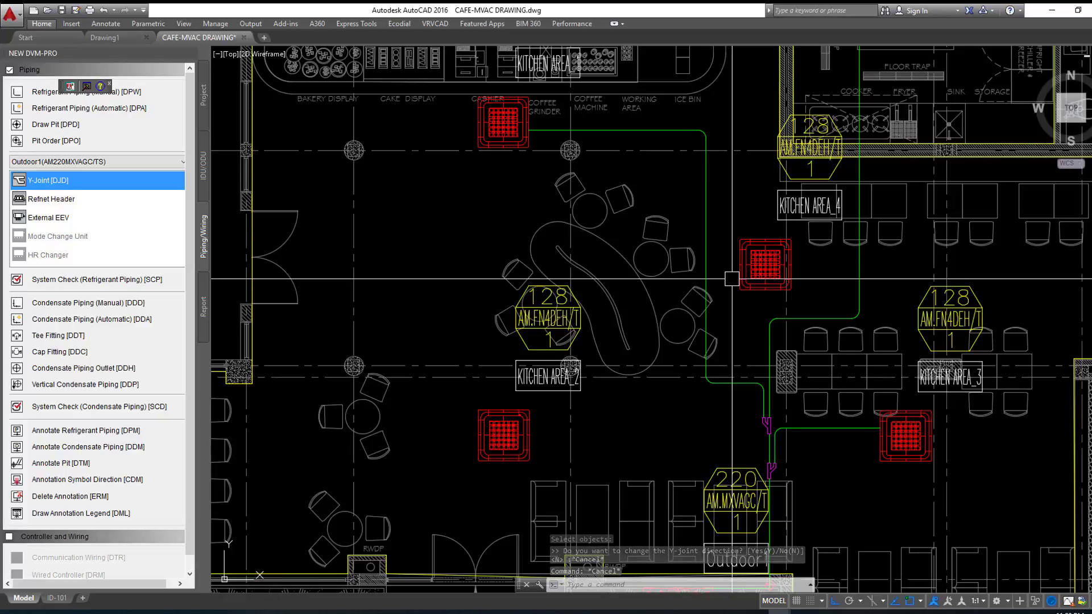
scroll(732, 279, "up", 2)
key("Return")
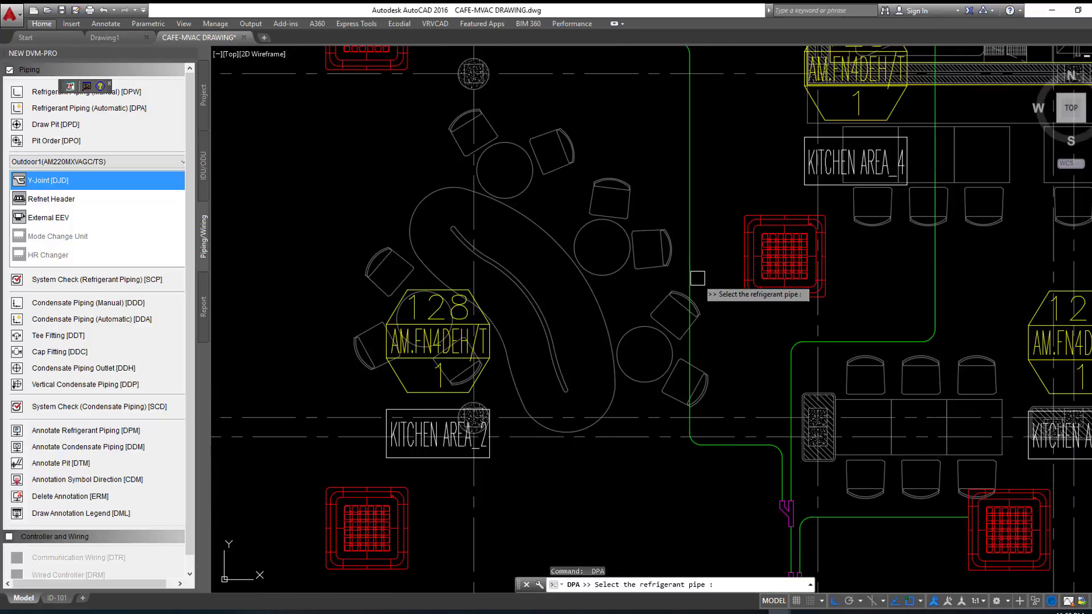
key("Escape")
Step: Try a manual DPW pipe from the indoor unit to the main line, cancelling at the Y-joint prompt
left_click(33, 96)
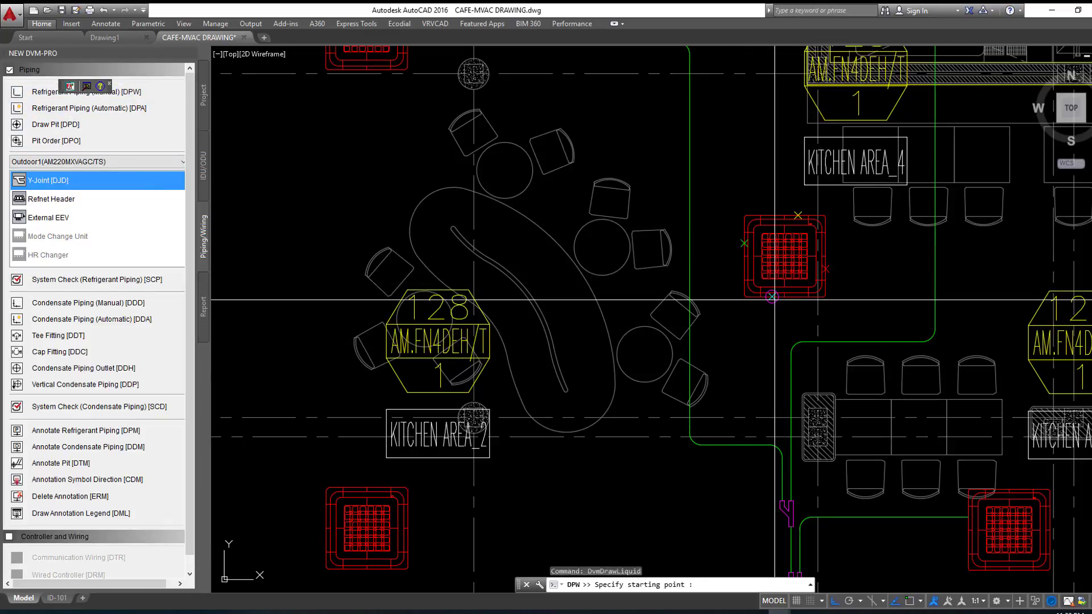
left_click(772, 297)
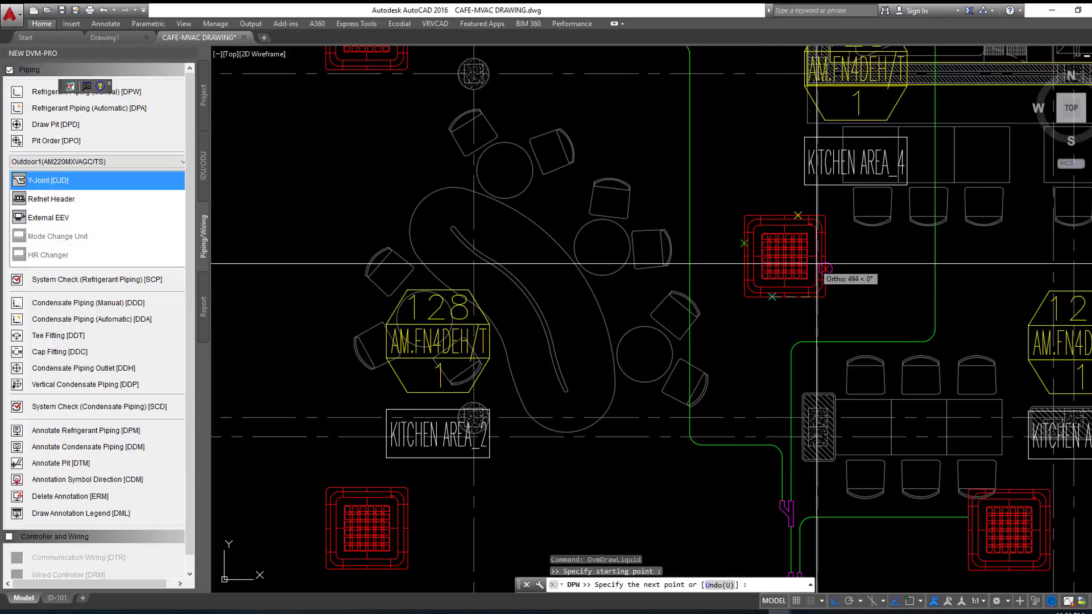
key("Escape")
type("DPW")
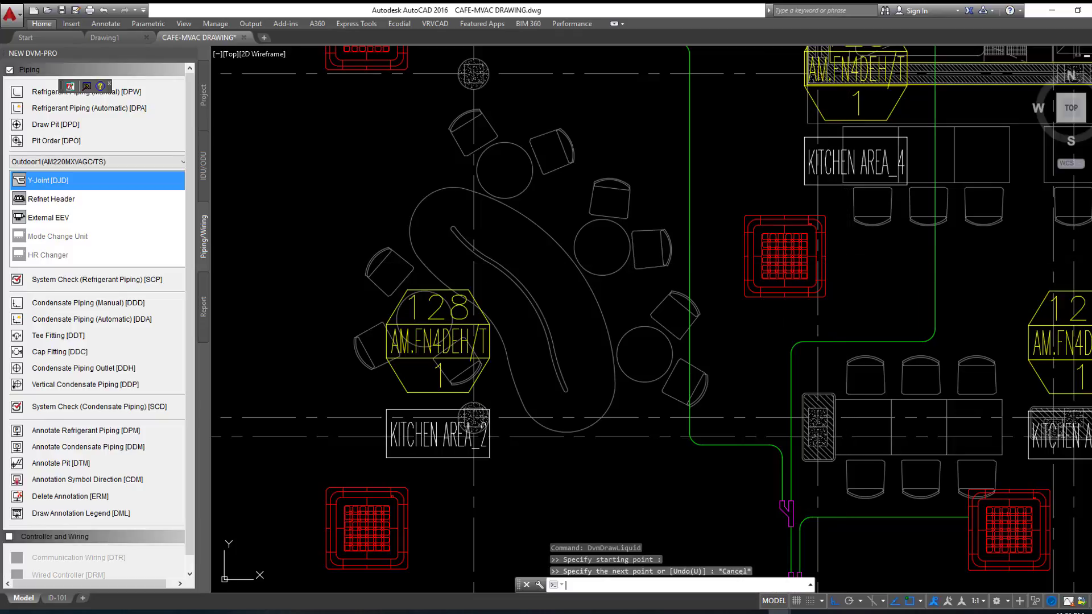
key("Return")
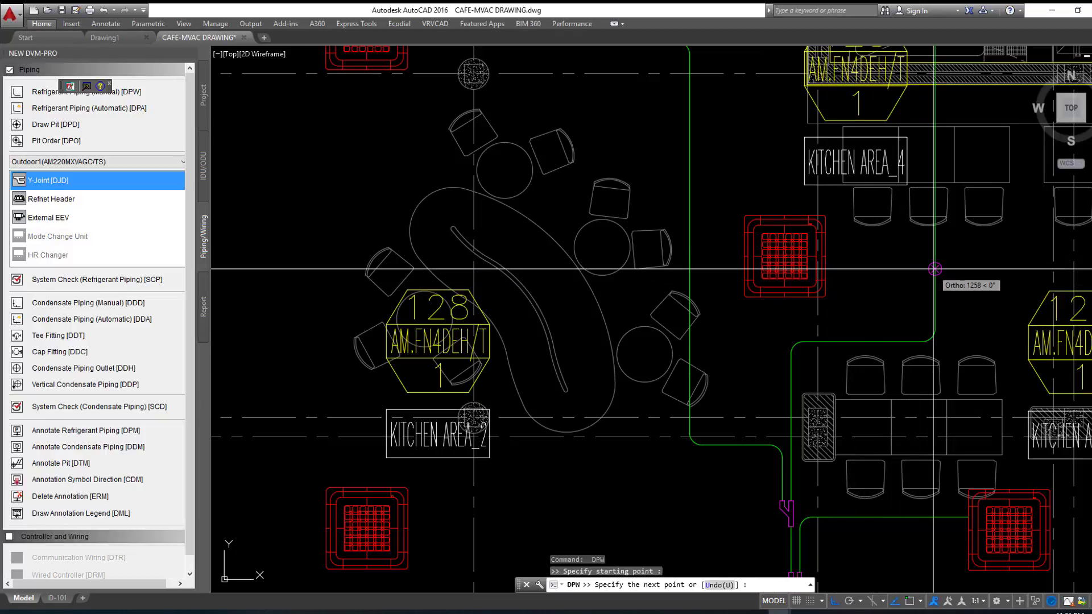
left_click(933, 272)
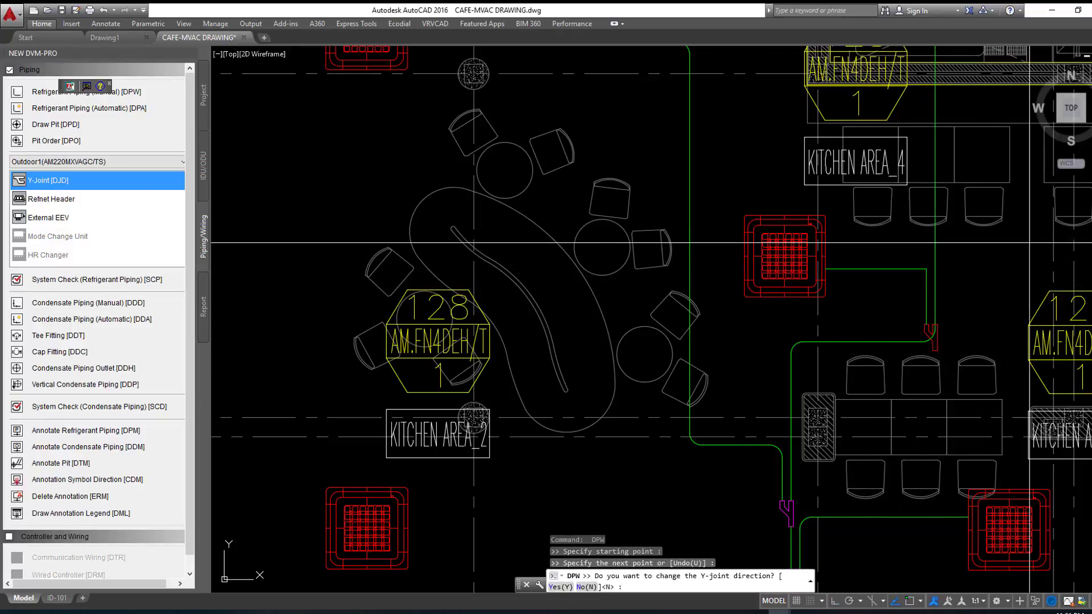
key("Return")
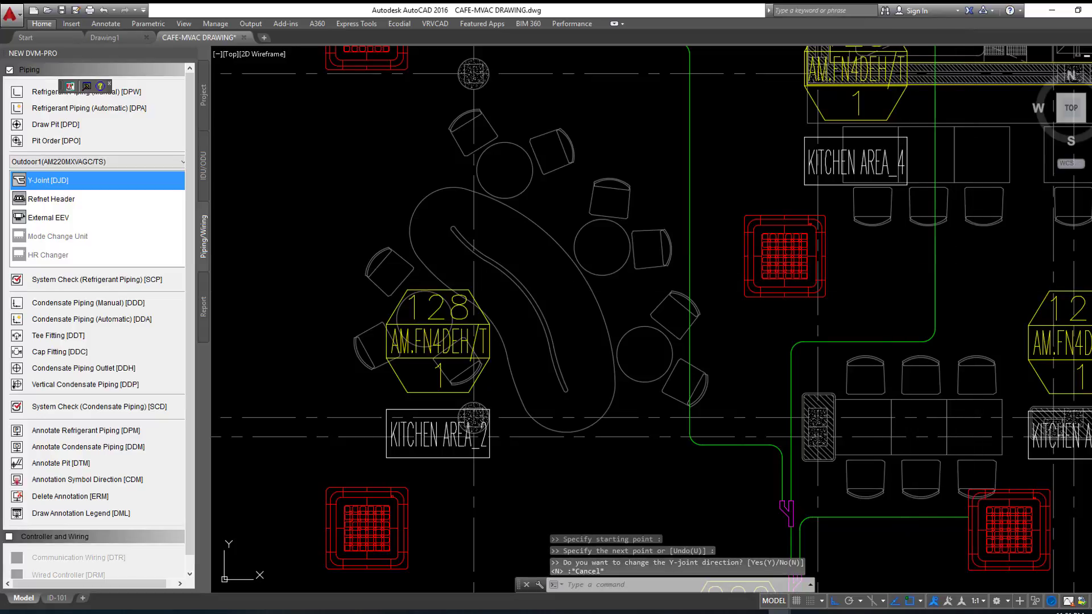
Step: Retry DPW runs from the unit down to the main line, cancelling each Y-joint prompt
left_click(772, 296)
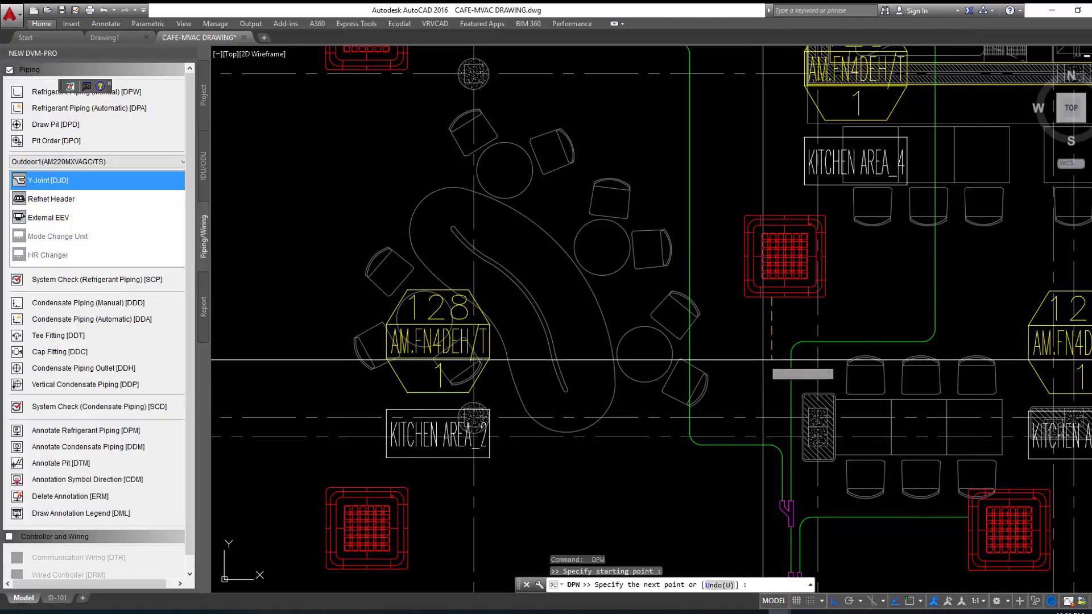
left_click(758, 397)
key("Return")
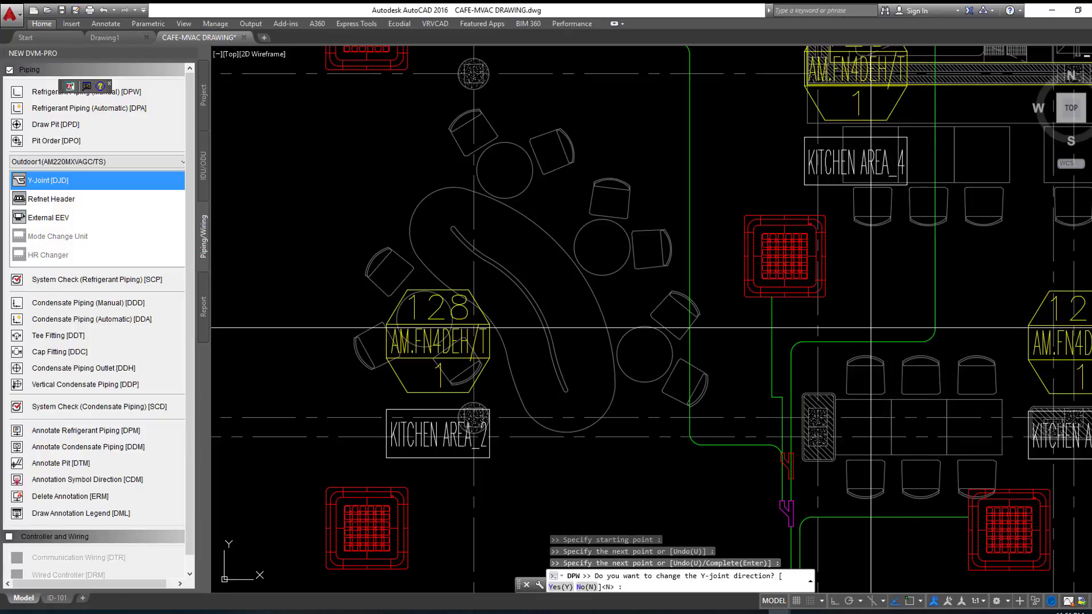
key("Return")
key("Return")
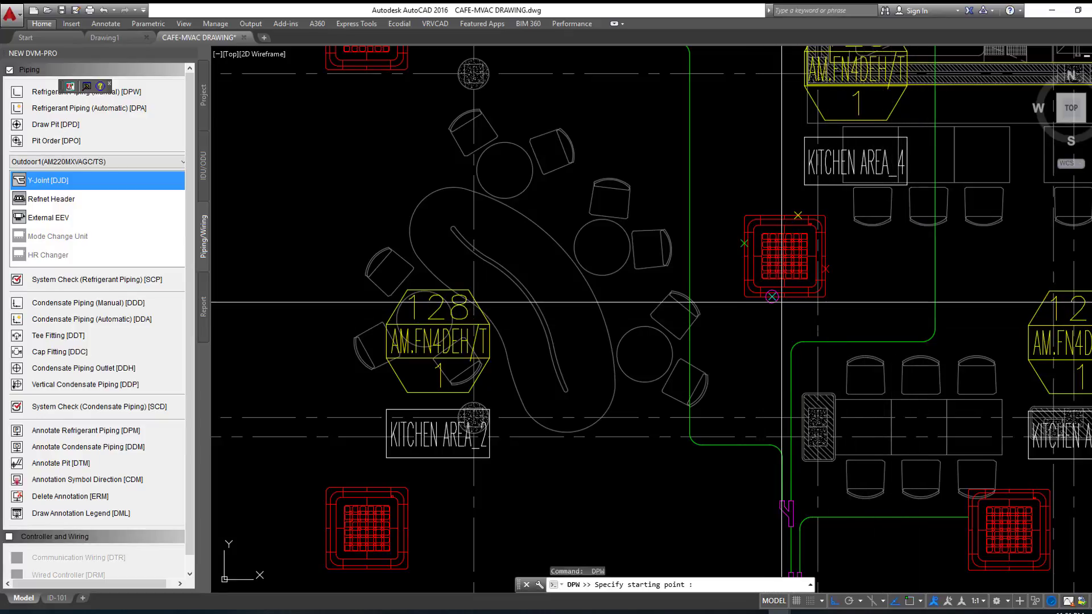
left_click(782, 302)
left_click(772, 348)
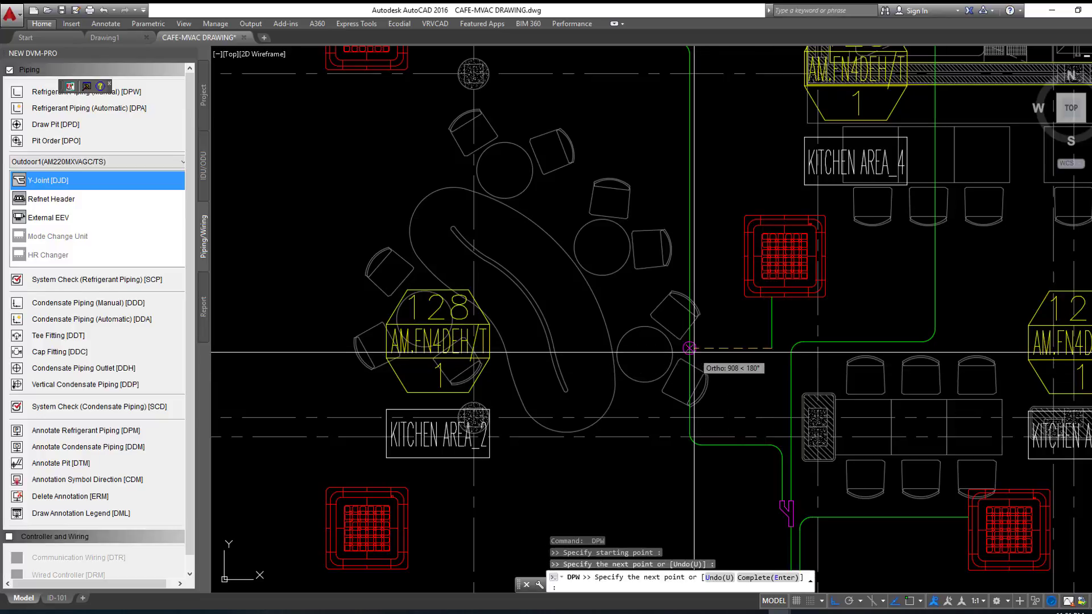
left_click(694, 352)
key("Return")
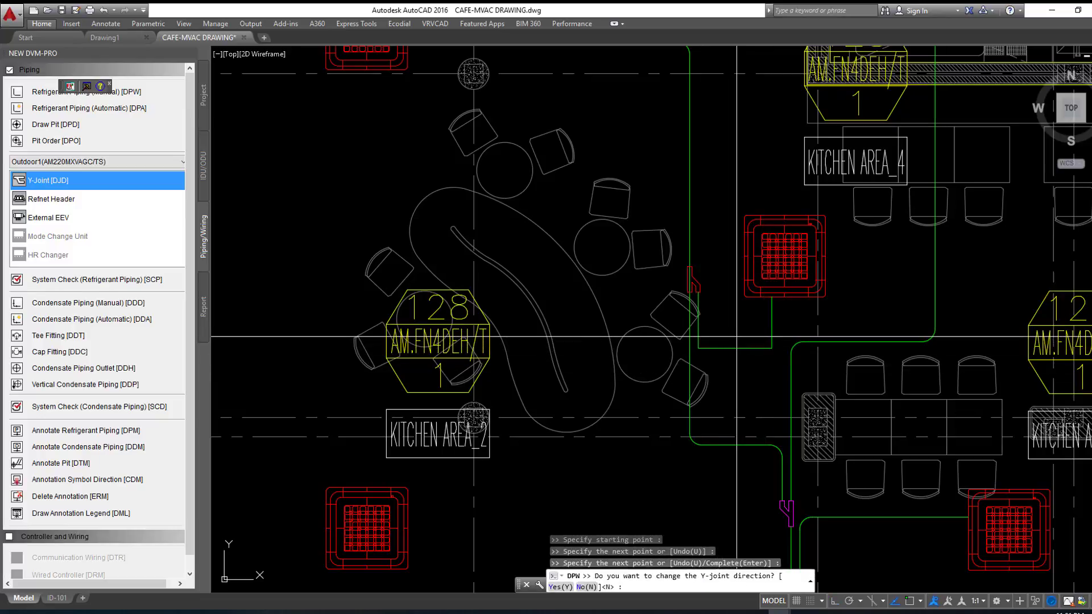
key("Return")
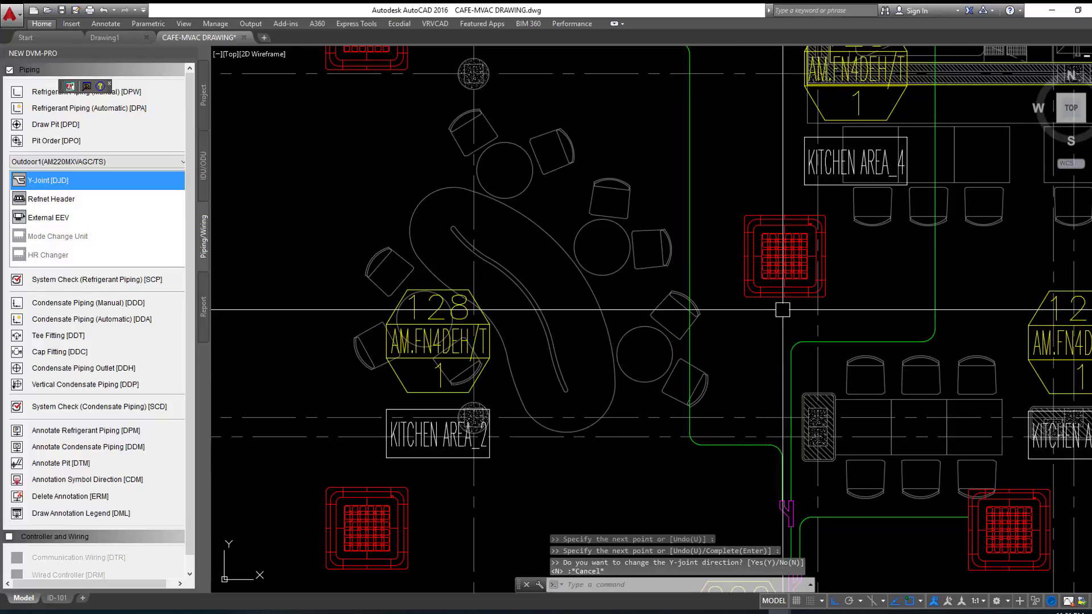
key("Return")
Step: Route the DPW branch from the central unit down and across to the riser, keeping the default Y-joint
left_click(772, 296)
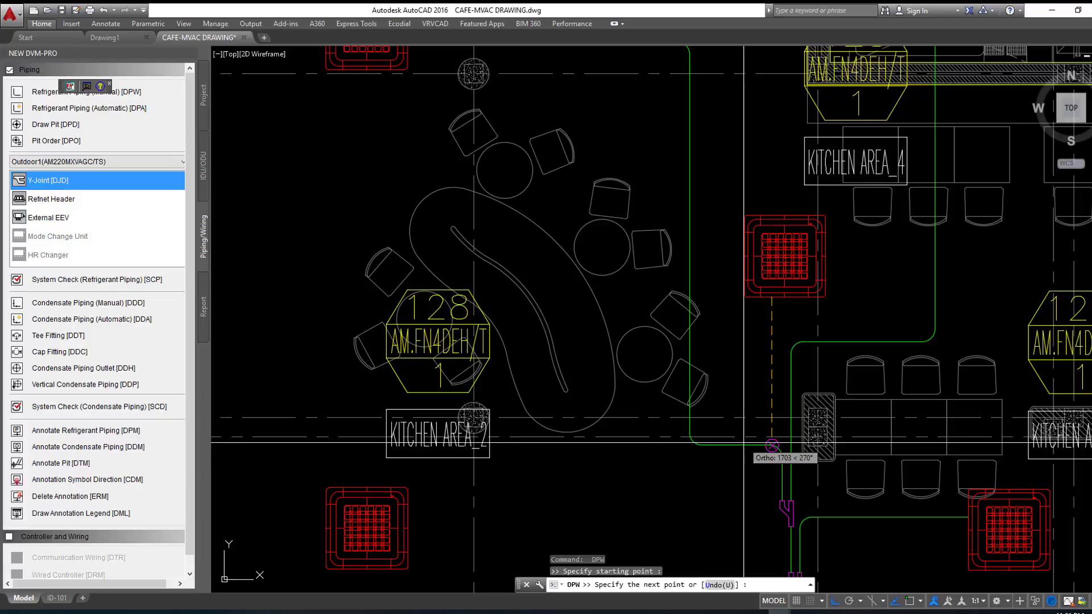
left_click(750, 372)
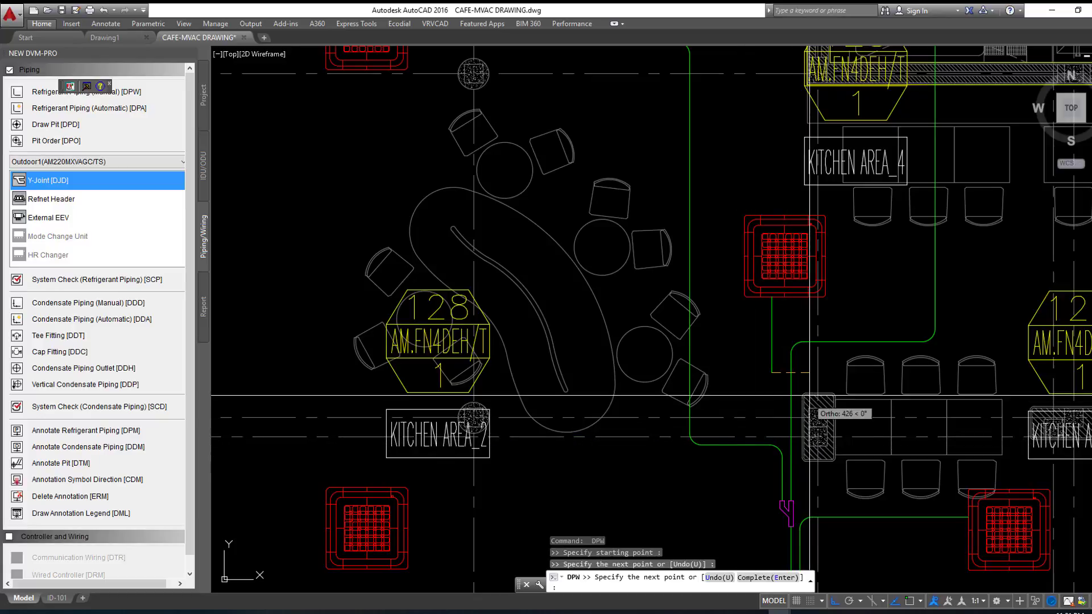
left_click(791, 373)
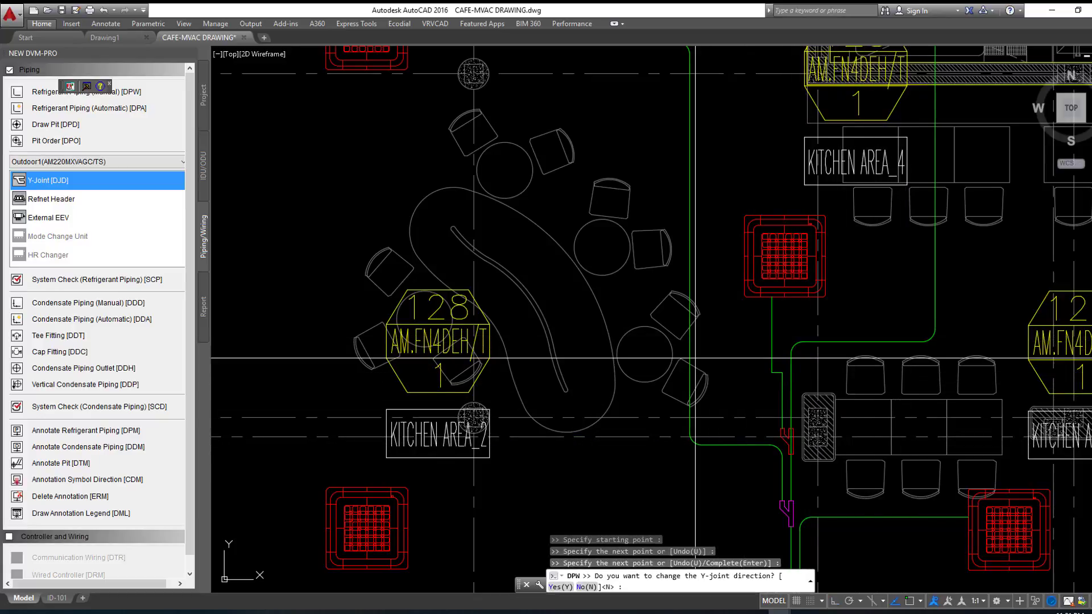
key("Return")
scroll(652, 338, "down", 4)
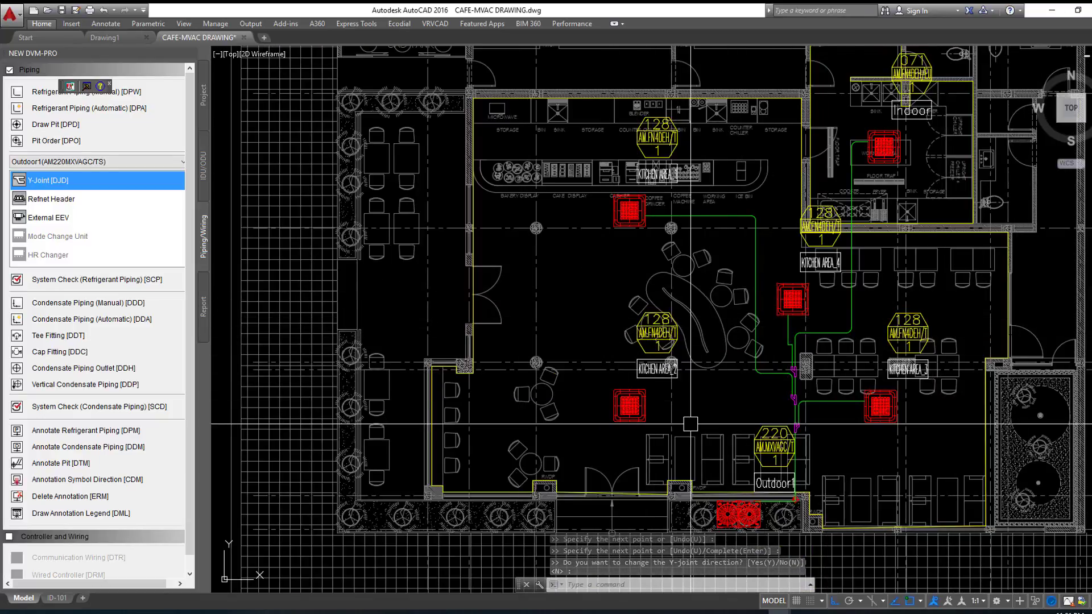
Step: Draw a manual DPW pipe with two bends ending at the Outdoor1 connection, keeping the default Y-joint
scroll(691, 424, "down", 3)
scroll(655, 370, "up", 6)
type("dpw")
key("Return")
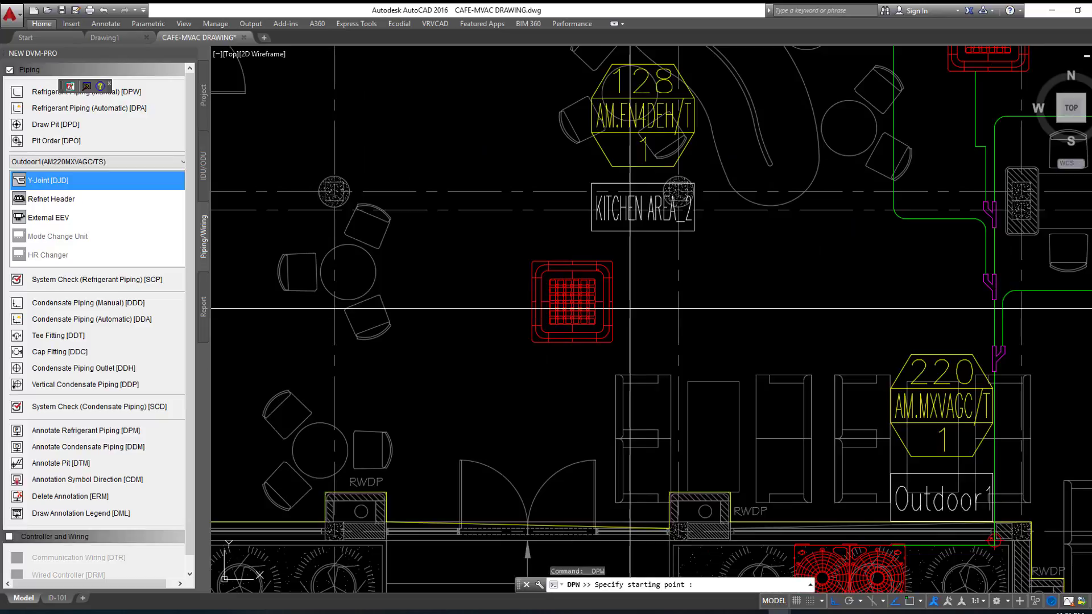
middle_click_drag(842, 323, 605, 288)
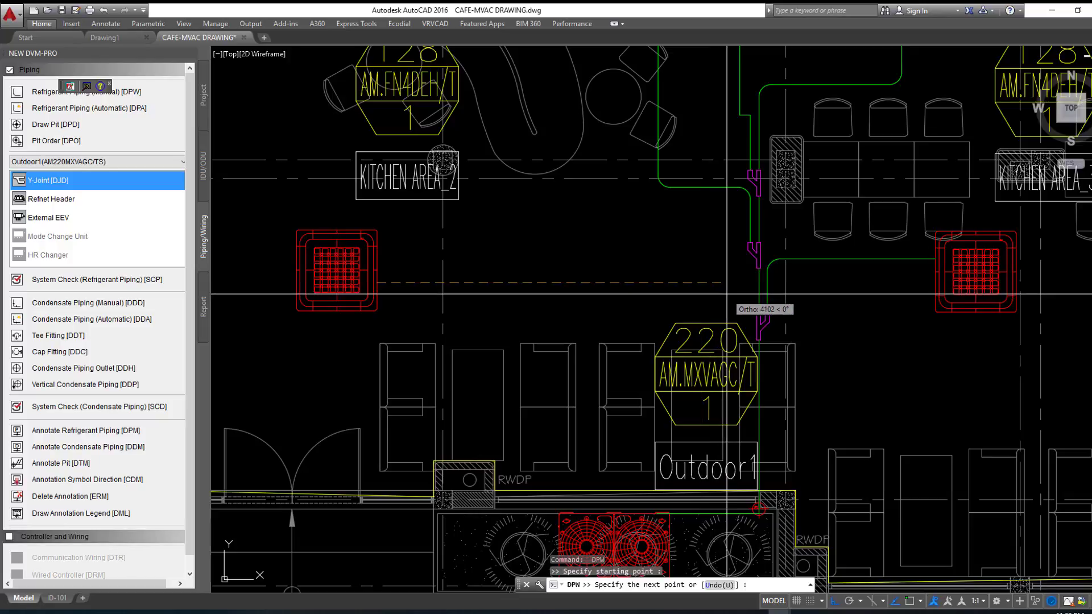
left_click(727, 294)
scroll(740, 424, "up", 2)
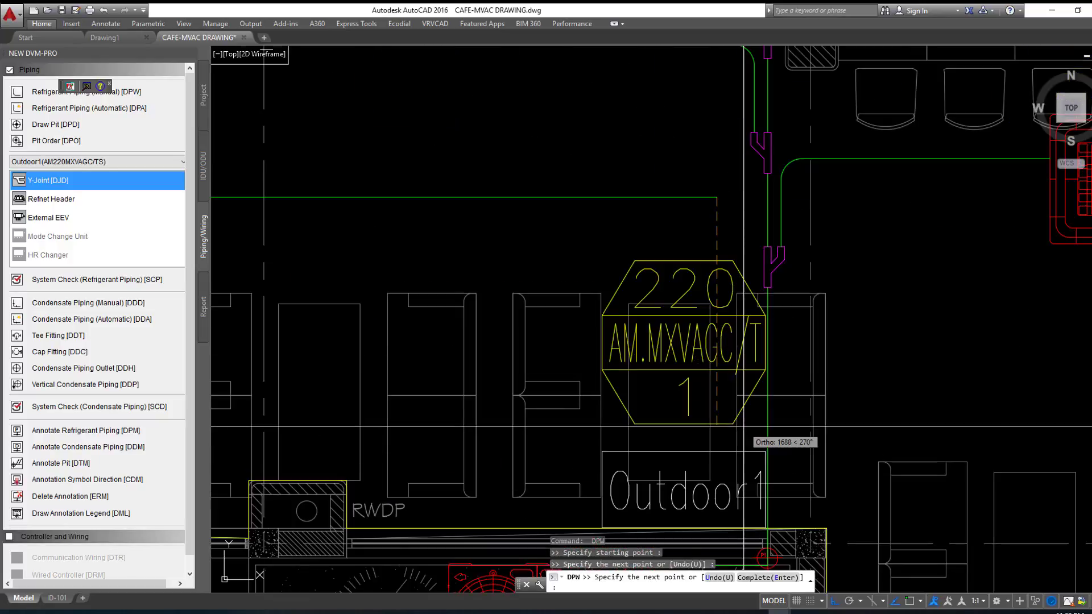
left_click(726, 436)
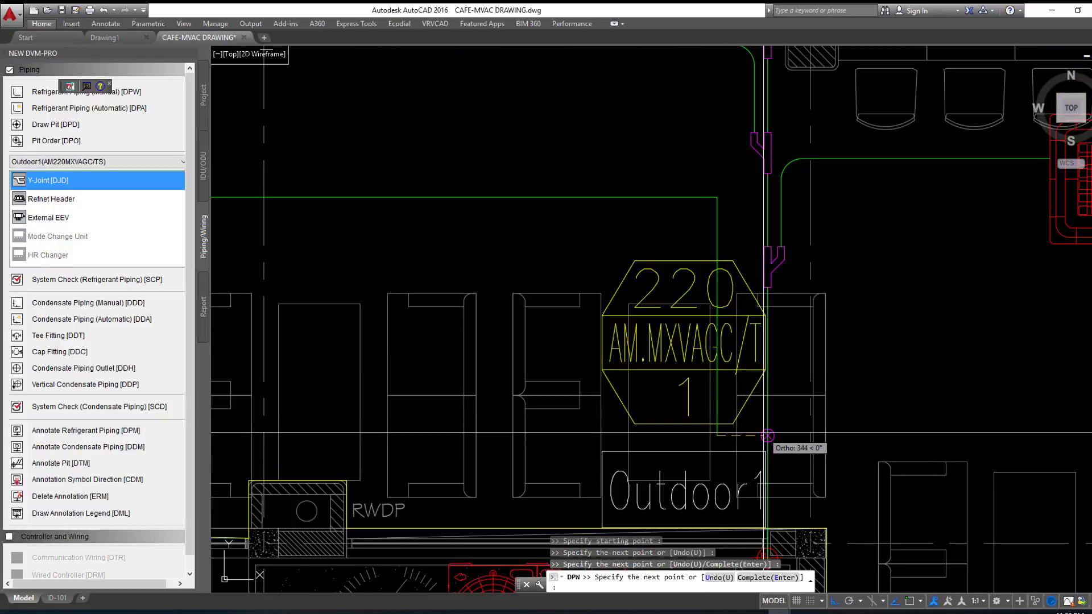
left_click(764, 433)
scroll(768, 402, "down", 3)
key("Return")
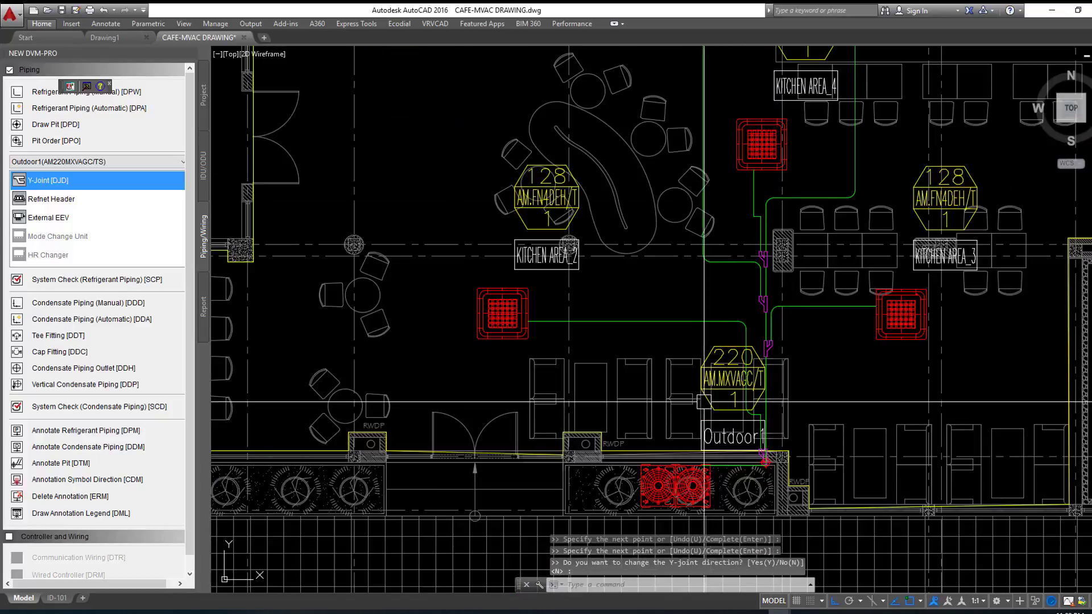
scroll(720, 349, "up", 1)
scroll(514, 377, "down", 1)
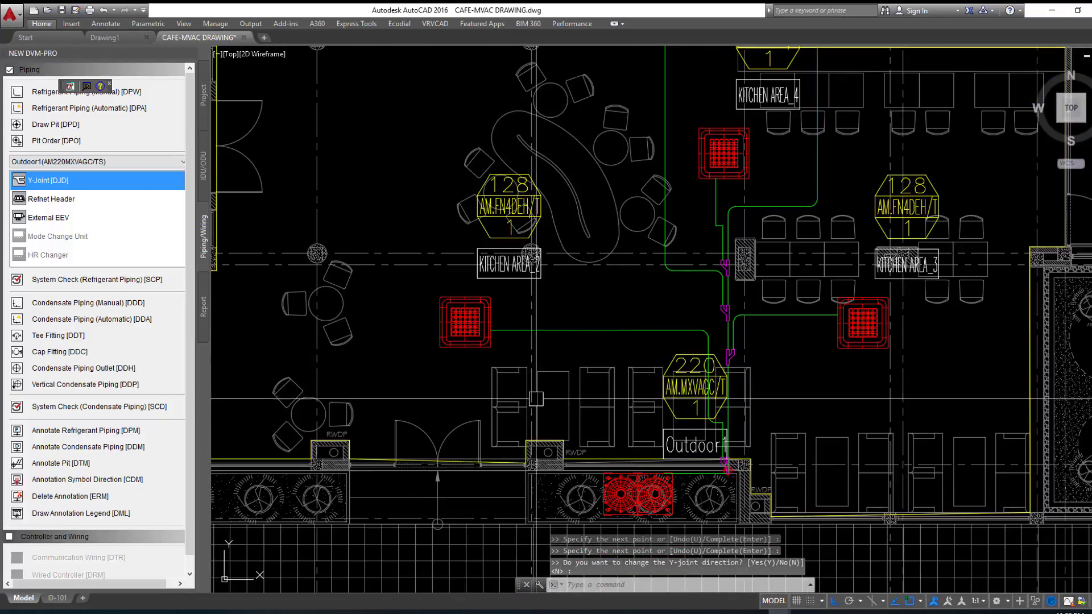
scroll(515, 377, "down", 3)
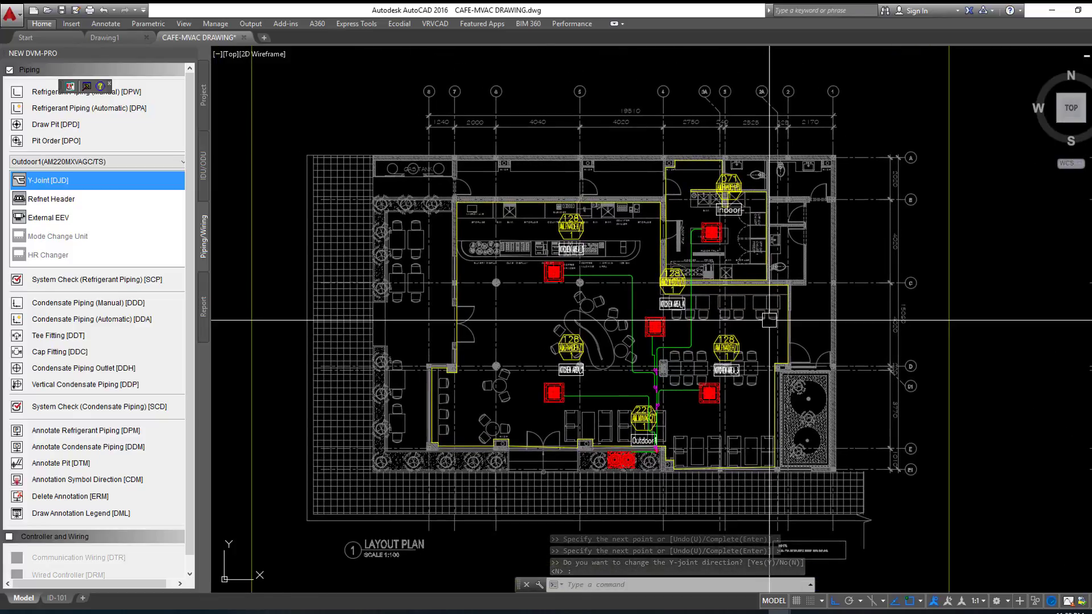
scroll(763, 330, "up", 1)
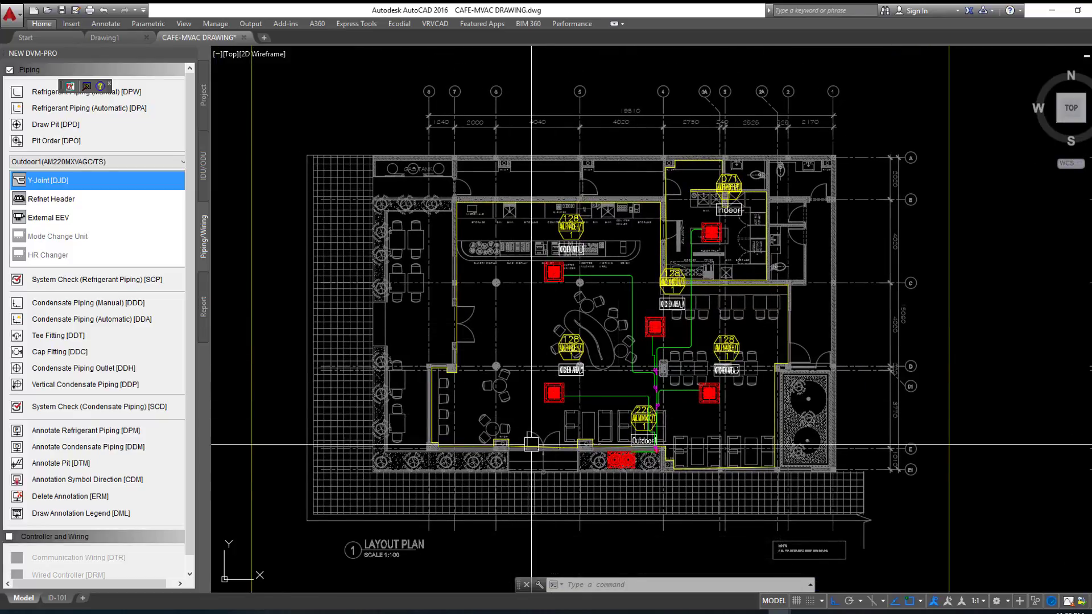
scroll(694, 324, "up", 3)
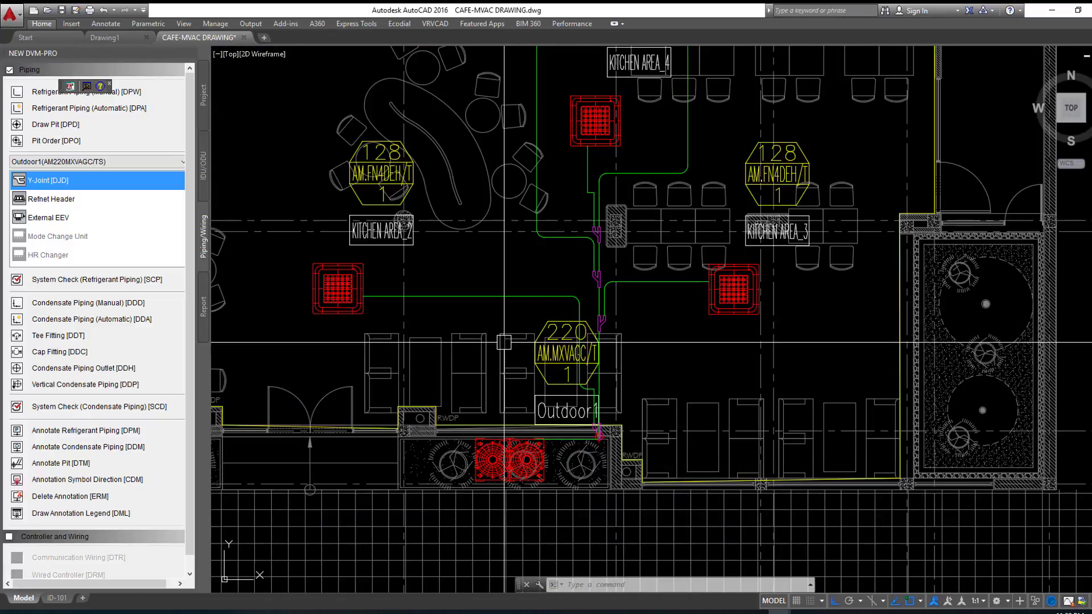
scroll(509, 339, "up", 2)
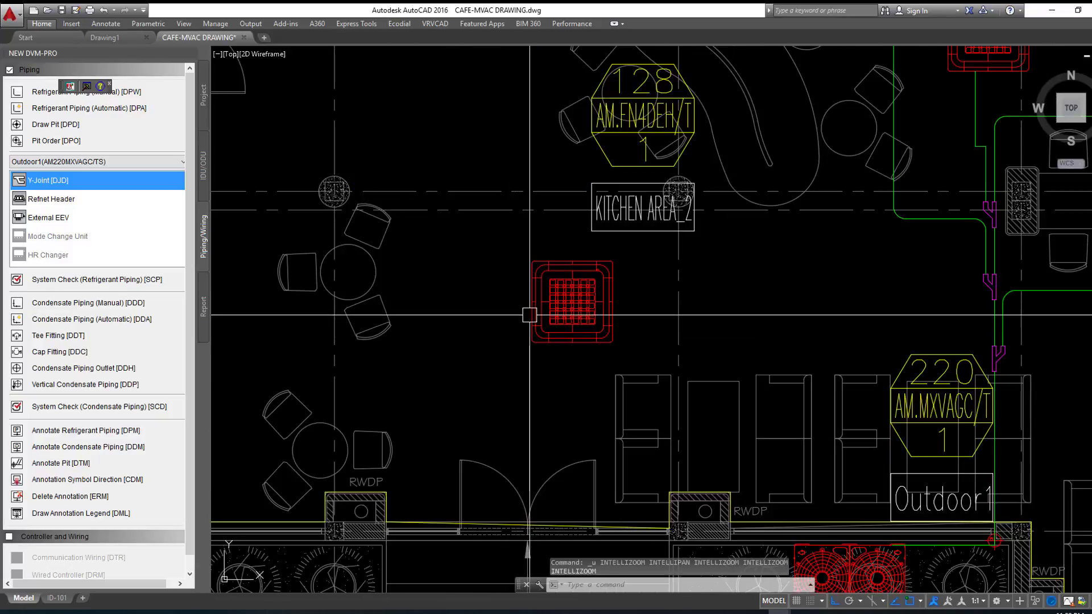
Step: Route a pipe from the Kitchen Area_2 indoor unit through two corners onto the Outdoor1 line with a Y-joint
left_click(57, 92)
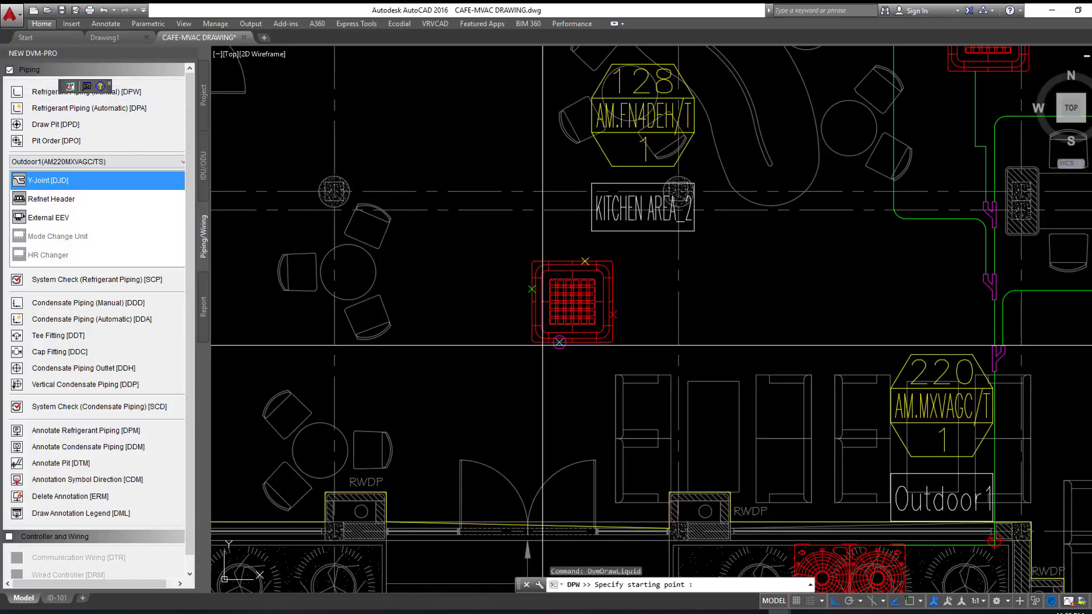
left_click(612, 314)
middle_click_drag(949, 315, 609, 228)
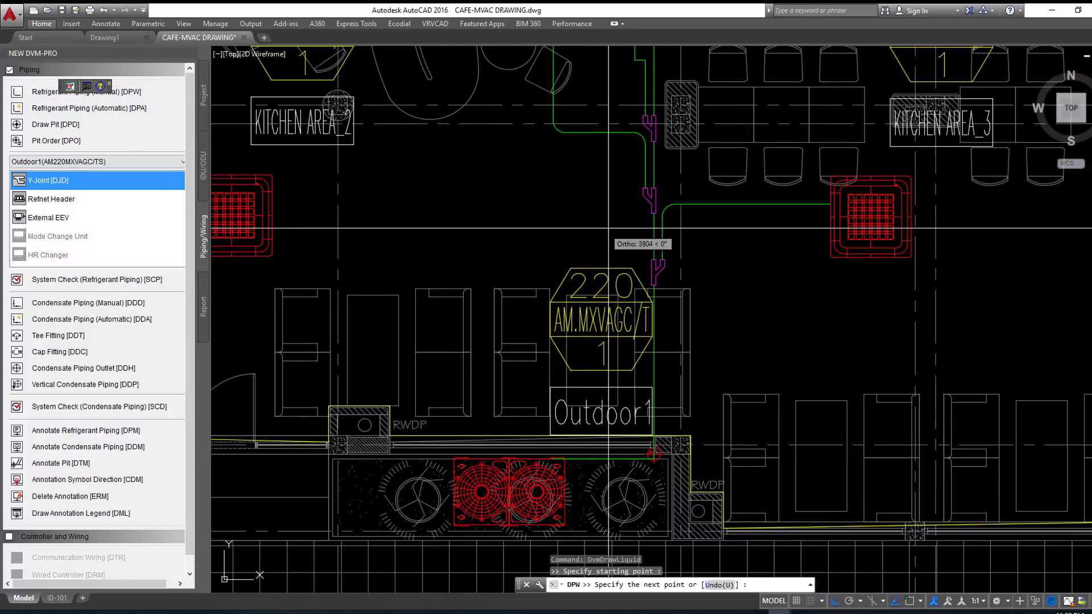
left_click(554, 228)
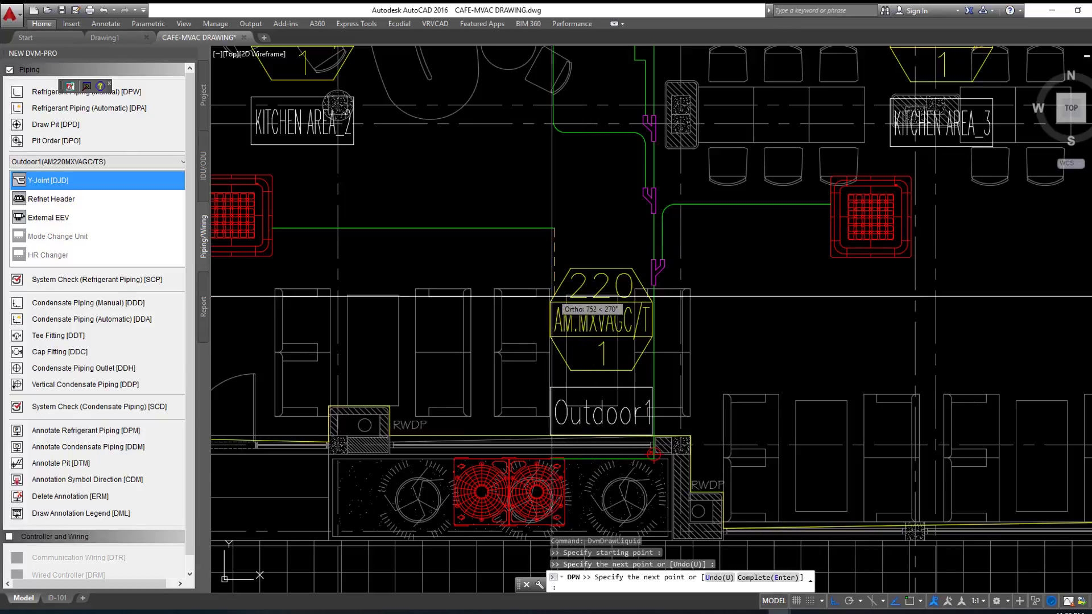
scroll(540, 341, "up", 2)
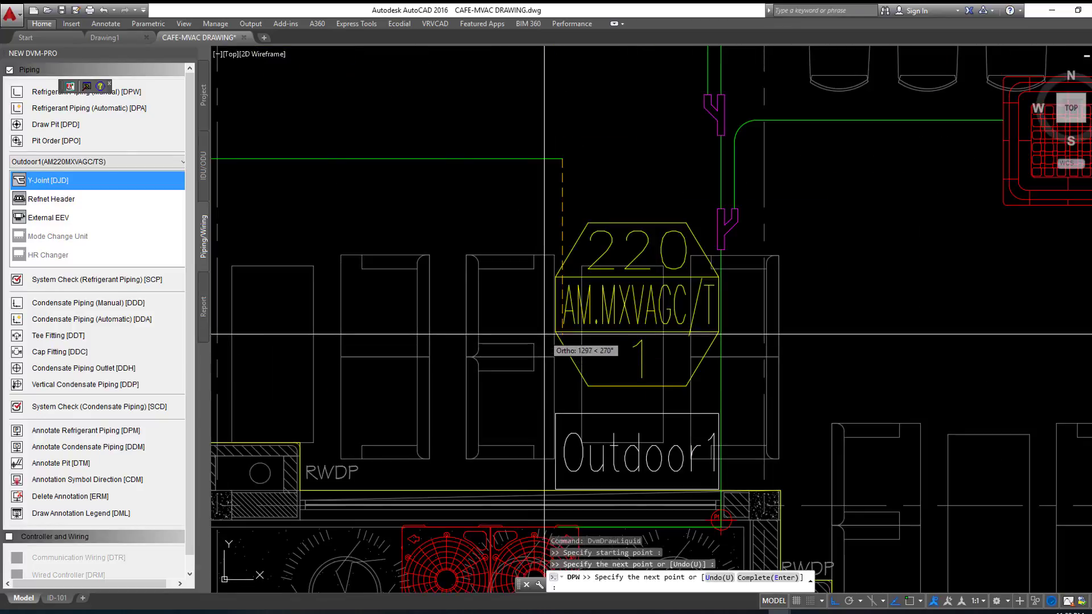
left_click(541, 306)
scroll(717, 306, "up", 4)
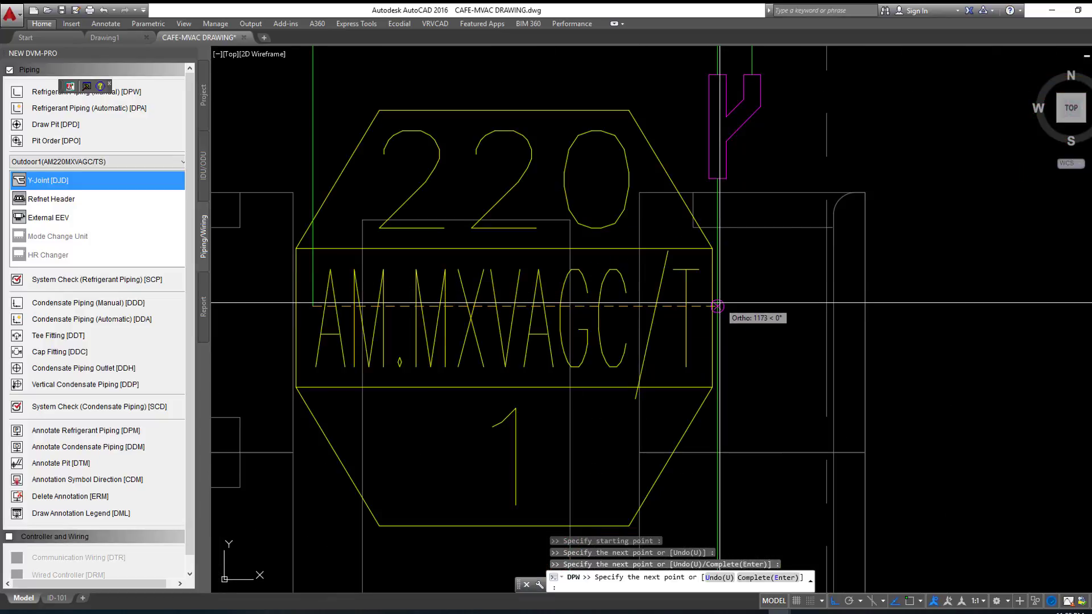
left_click(718, 306)
scroll(751, 271, "down", 4)
scroll(910, 347, "up", 3)
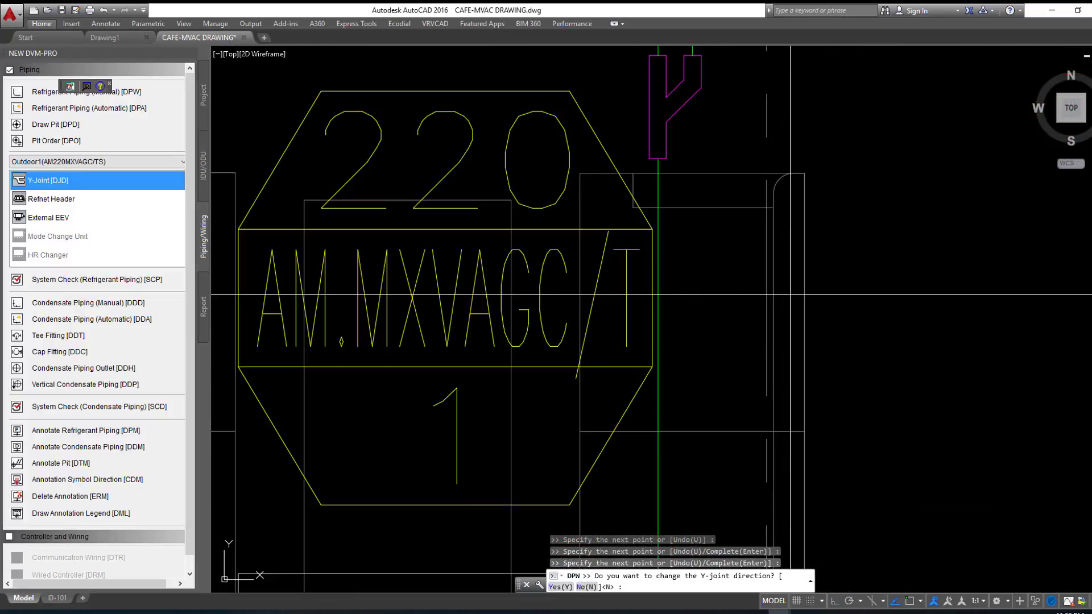
key("Return")
scroll(844, 406, "down", 3)
scroll(540, 267, "down", 2)
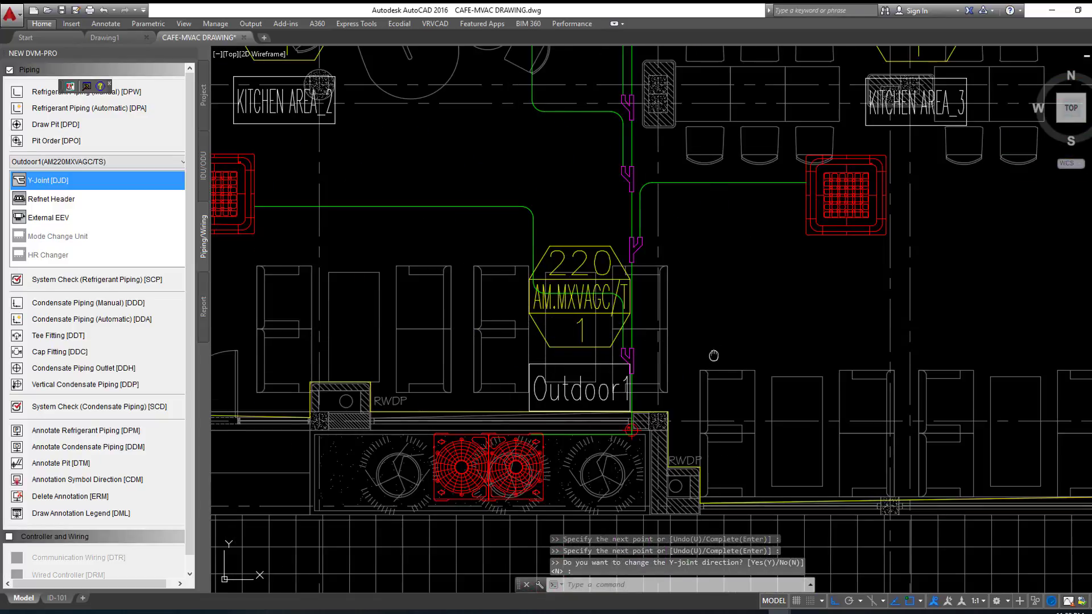
scroll(569, 256, "down", 1)
scroll(781, 293, "down", 2)
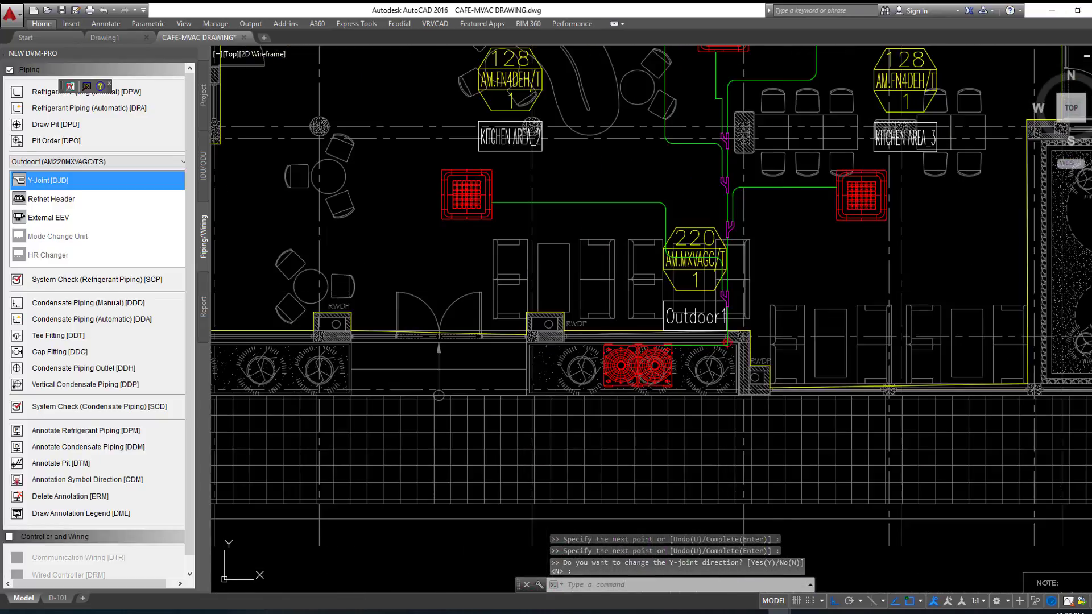
Step: Quick-save the café HVAC drawing and zoom out to show the whole layout
key("ctrl+s")
scroll(777, 246, "up", 2)
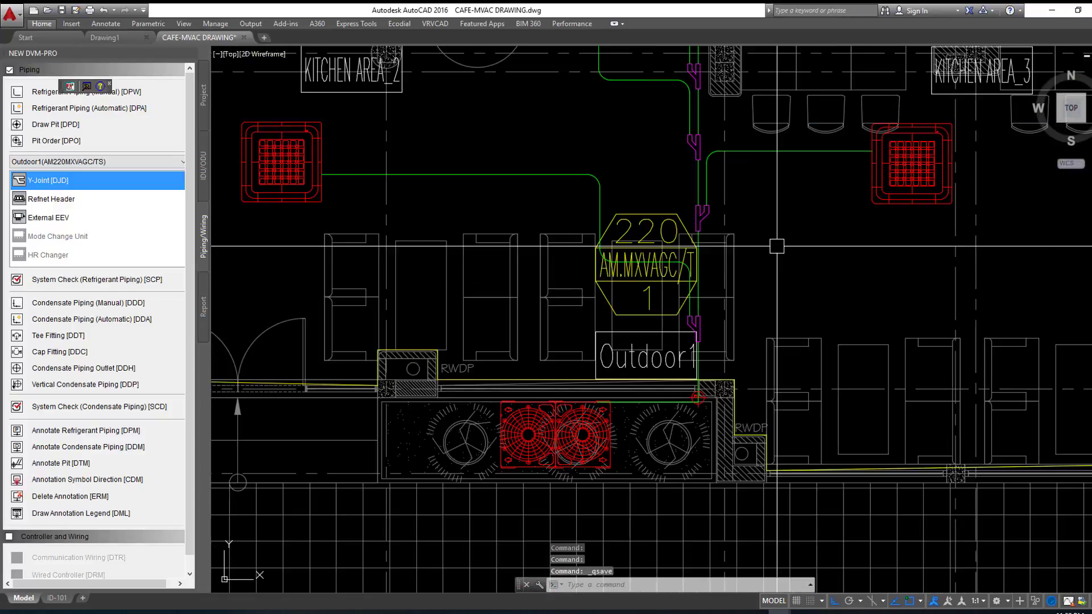
scroll(683, 267, "down", 2)
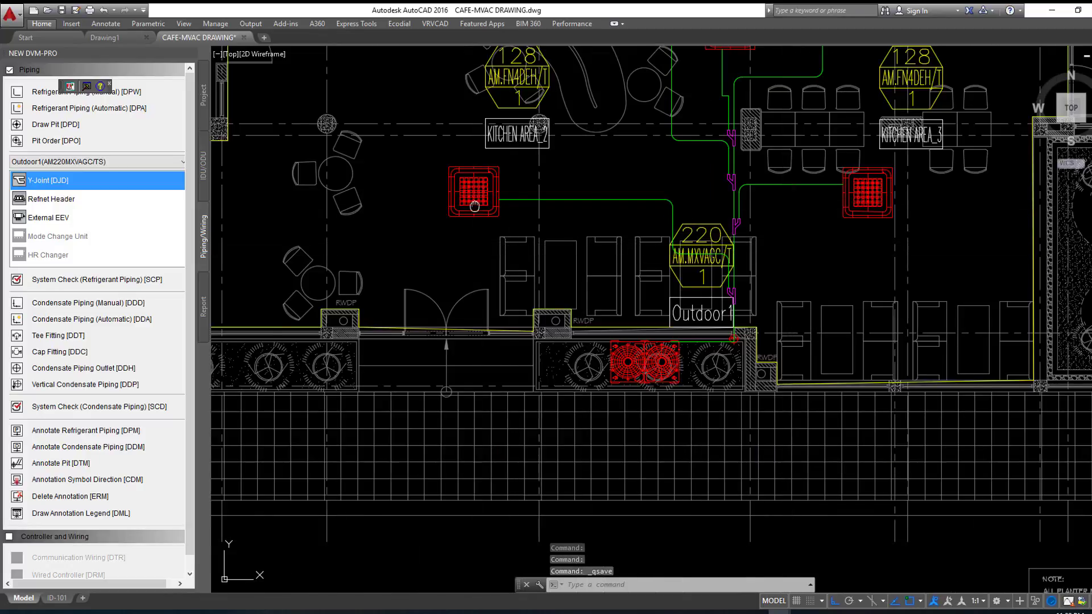
scroll(563, 288, "up", 1)
scroll(563, 288, "down", 3)
middle_click_drag(519, 261, 512, 301)
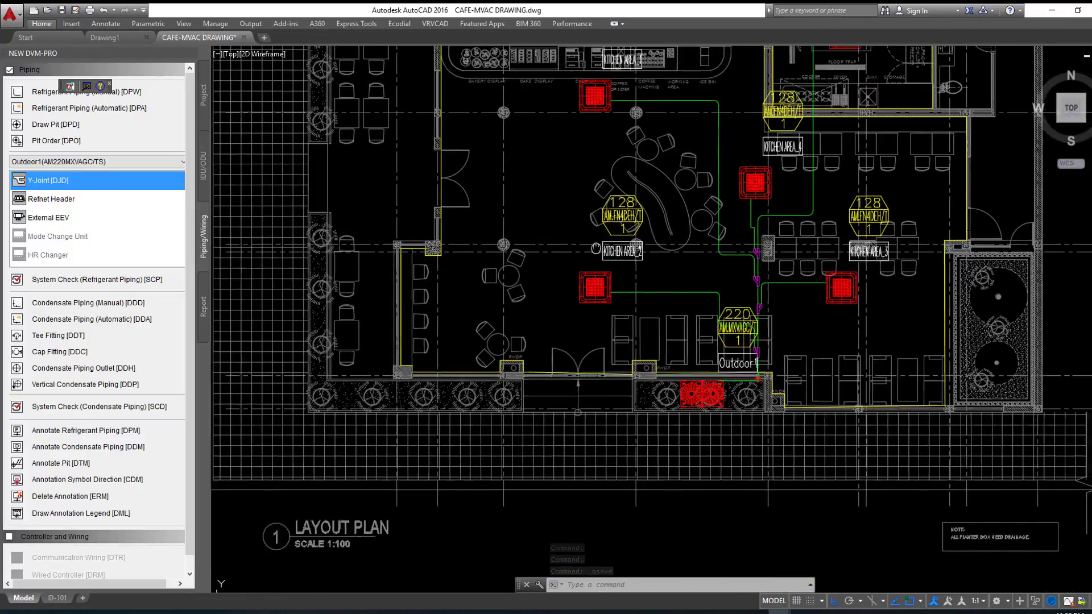
scroll(512, 301, "up", 1)
scroll(560, 250, "down", 1)
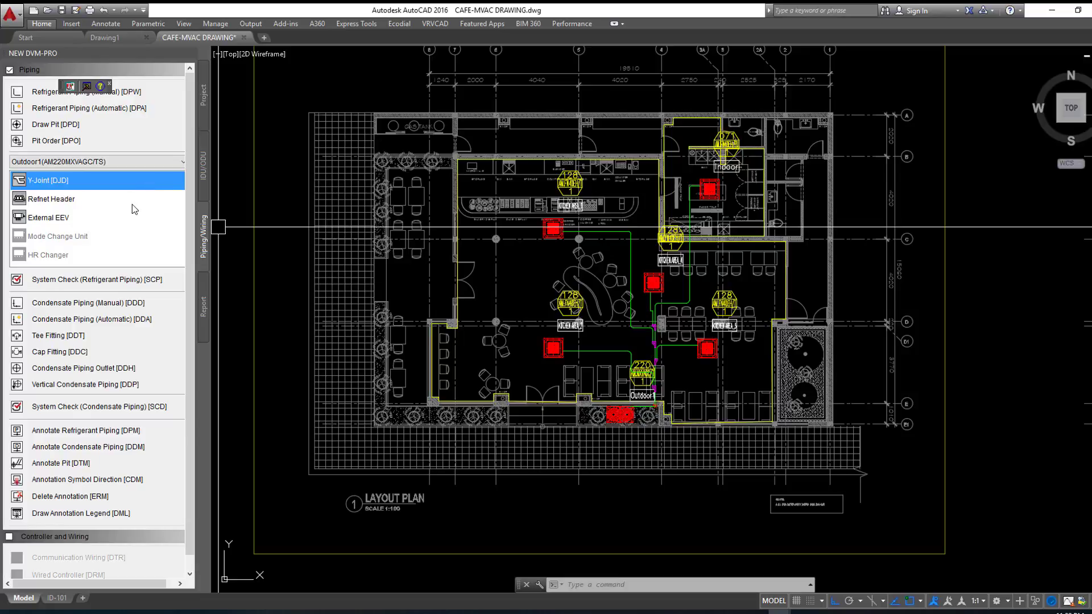
Step: Run the refrigerant System Check on Outdoor1, acknowledge the no-pit error, and finish
left_click(93, 281)
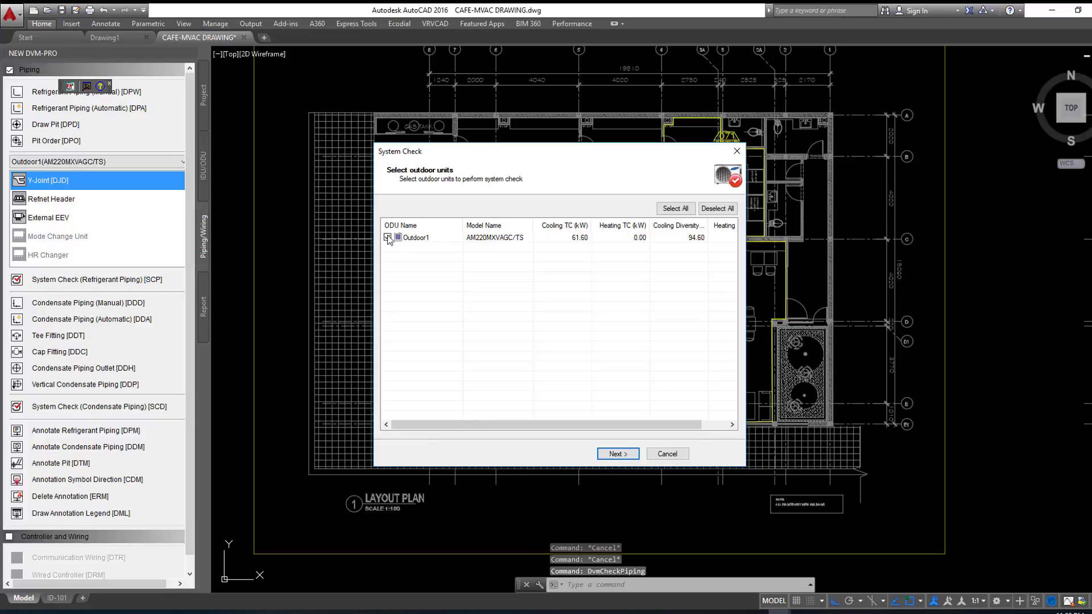
left_click(622, 456)
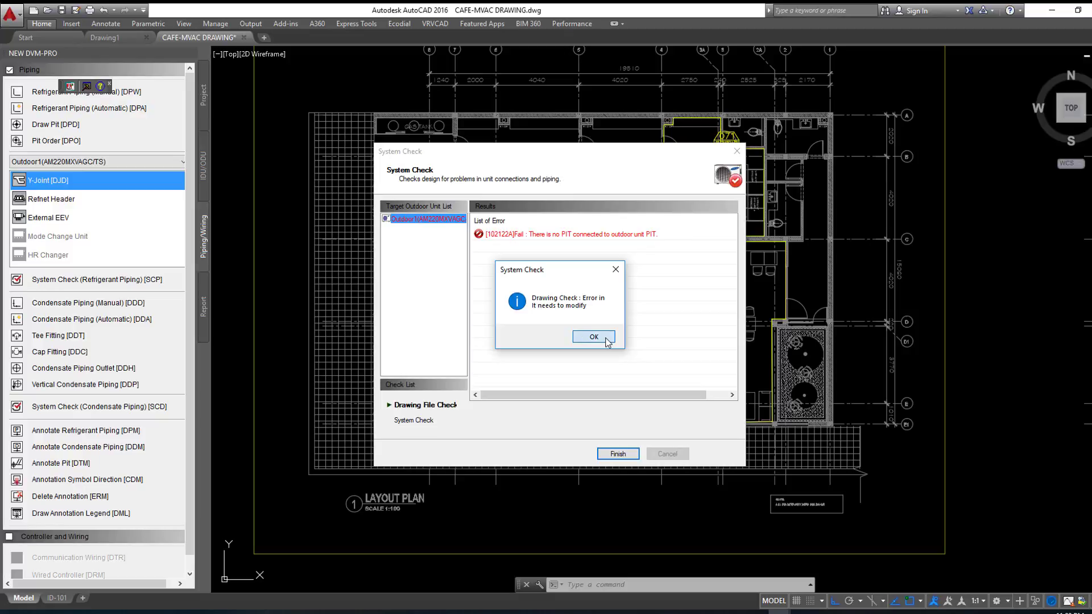
left_click(609, 343)
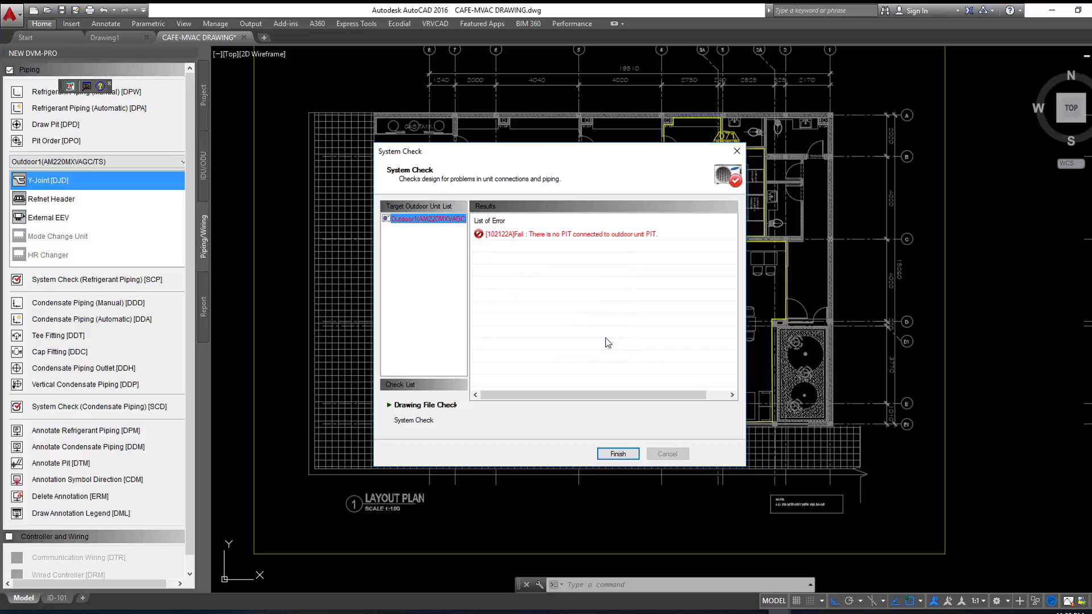
left_click(623, 455)
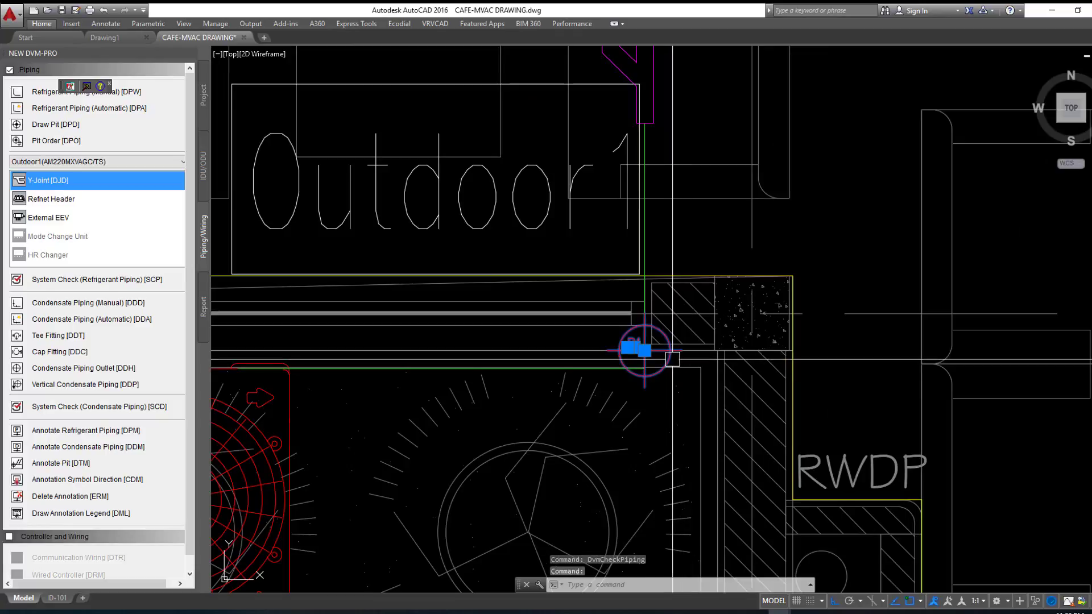
Step: Erase the horizontal refrigerant pipe running into pit P1 below Outdoor1
scroll(743, 366, "up", 5)
scroll(821, 376, "up", 4)
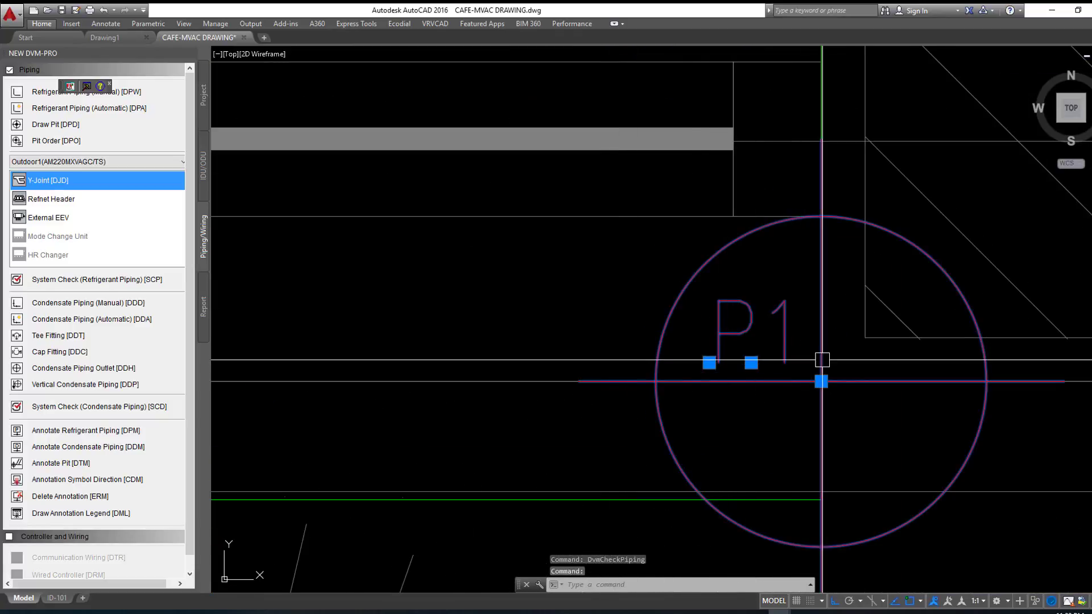
left_click(821, 379)
scroll(816, 380, "down", 8)
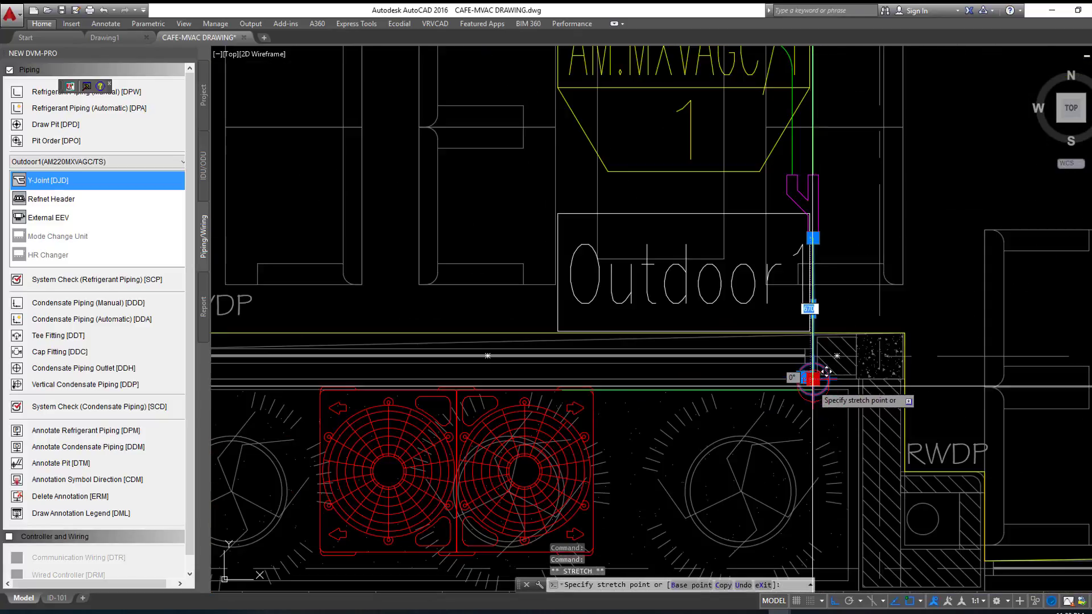
scroll(816, 382, "up", 3)
key("Escape")
key("Escape")
scroll(785, 387, "down", 2)
left_click(731, 386)
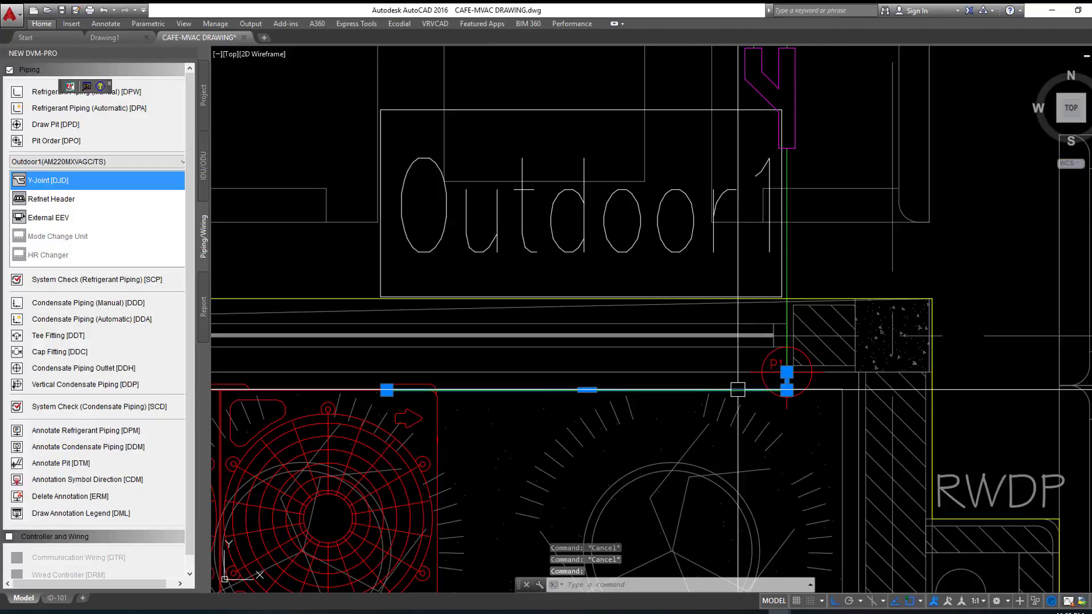
scroll(703, 423, "down", 2)
type("e")
key("Return")
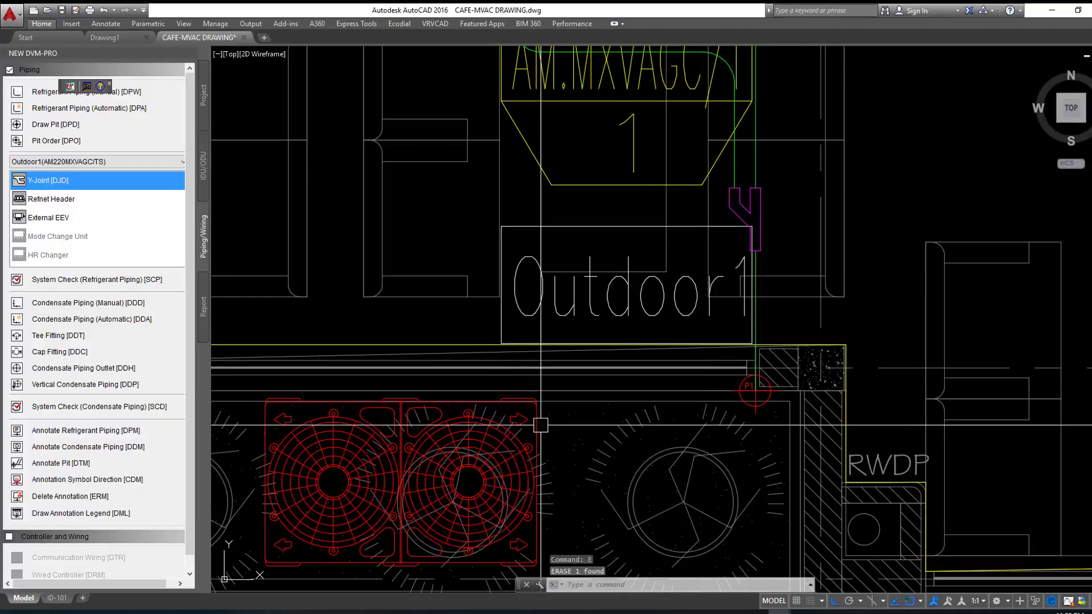
Step: Attempt automatic refrigerant piping (DPA), then cancel after the pick is rejected
left_click(38, 109)
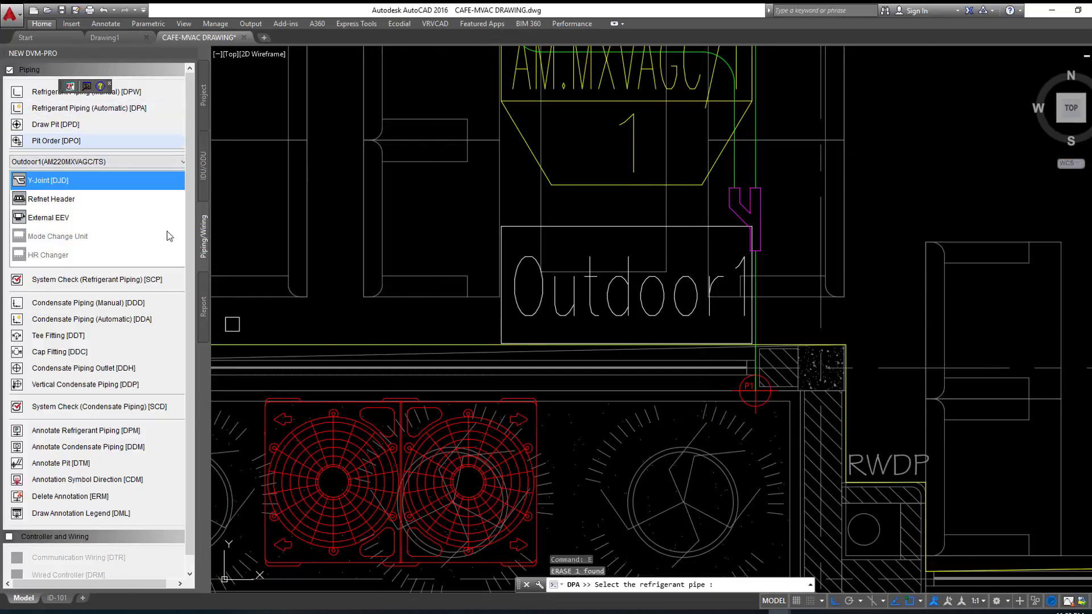
left_click(520, 453)
type("dpa")
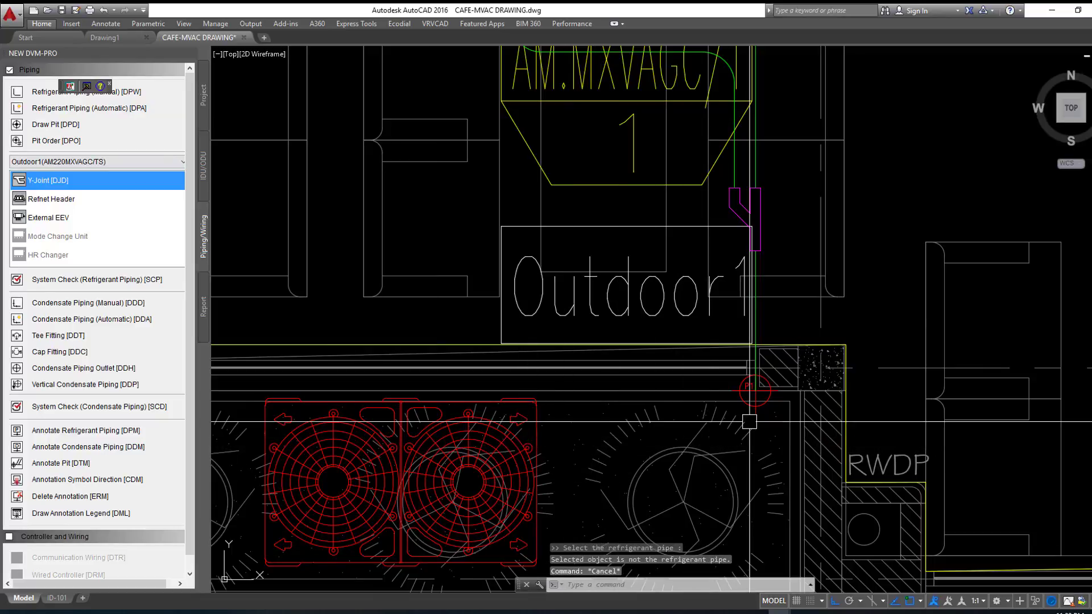
key("Return")
scroll(750, 418, "up", 2)
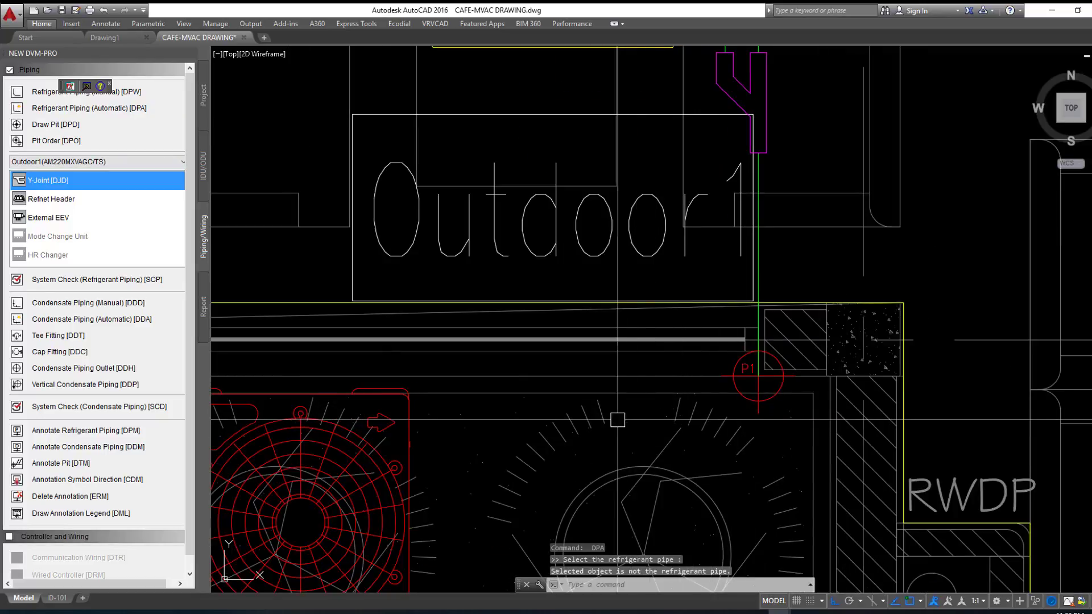
key("Escape")
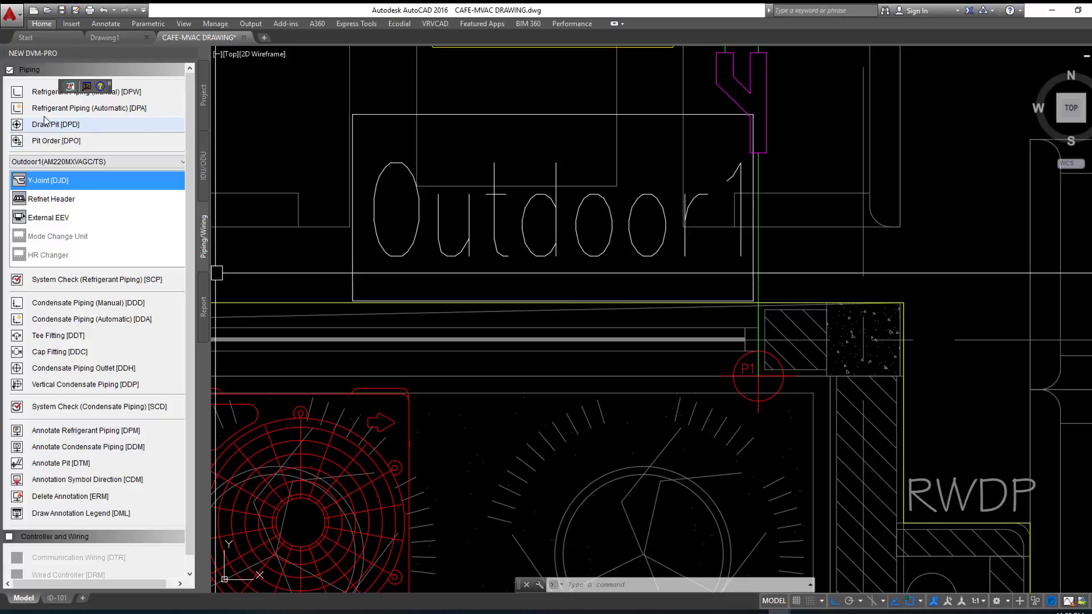
Step: Draw a manual pipe from pit P1 running left then up around Outdoor1, and end the command
left_click(41, 91)
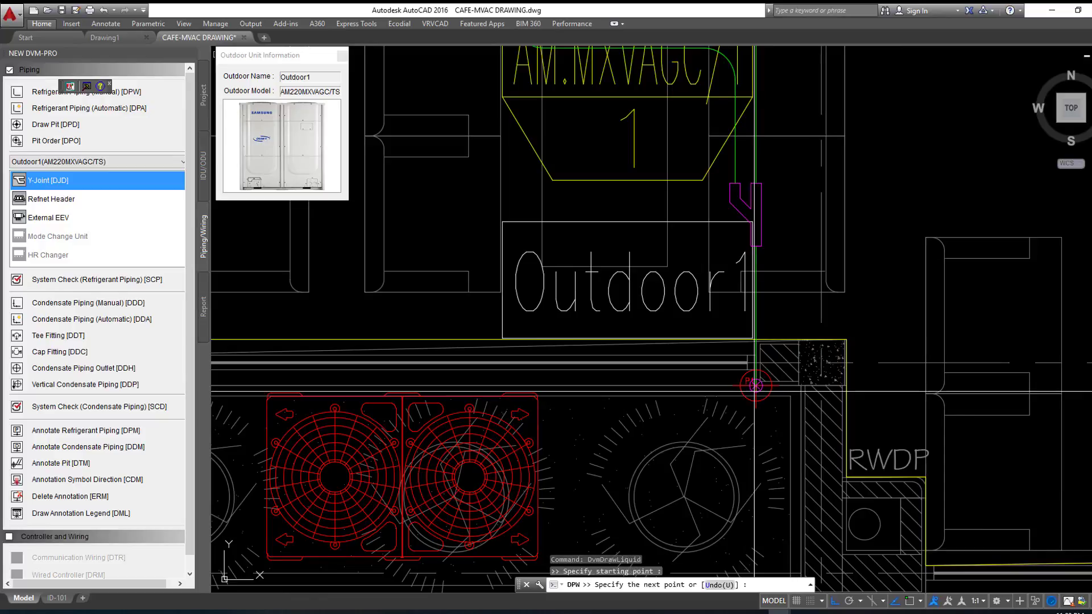
scroll(754, 464, "up", 3)
left_click(747, 327)
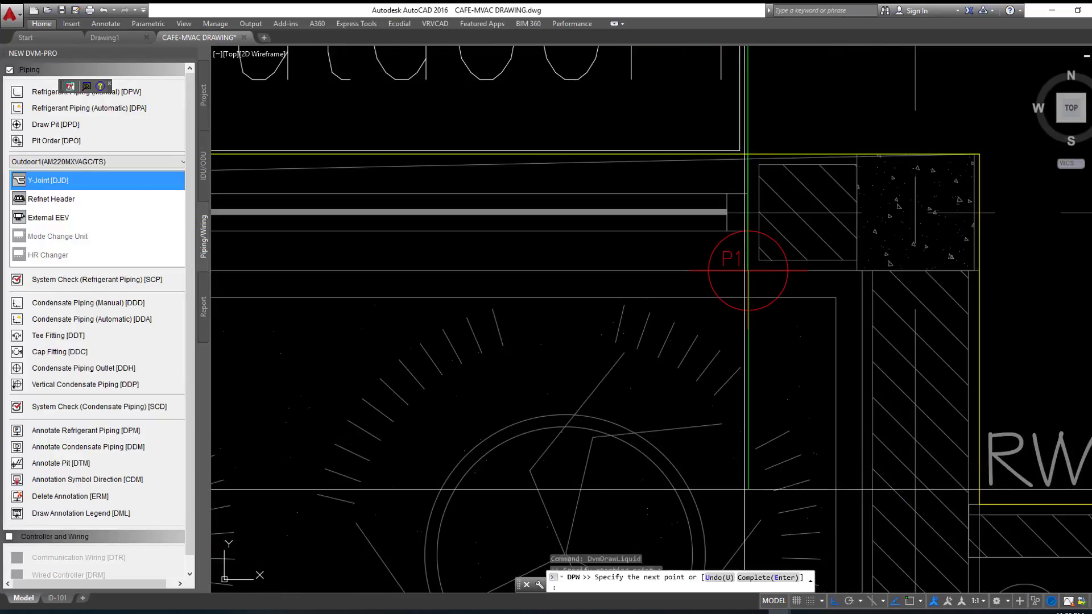
scroll(745, 489, "down", 4)
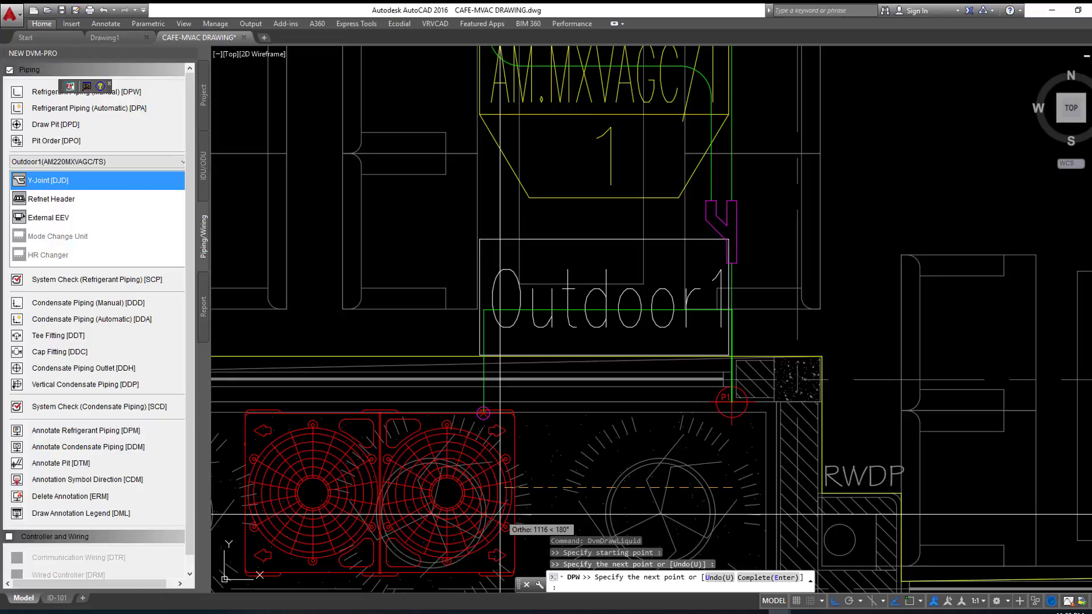
scroll(500, 514, "up", 1)
scroll(603, 432, "up", 4)
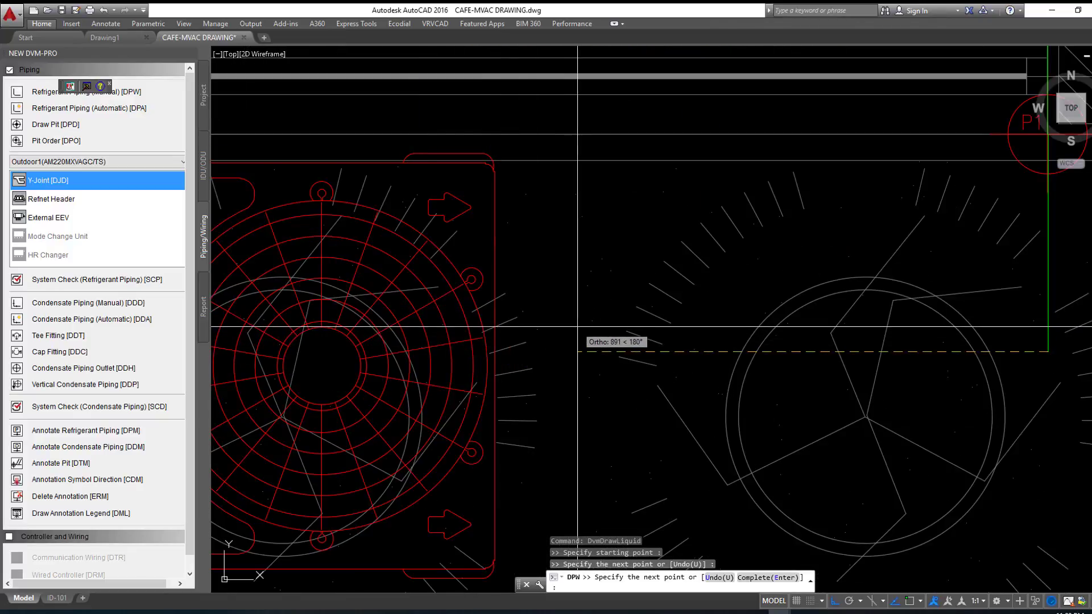
scroll(472, 357, "down", 2)
middle_click_drag(490, 250, 489, 324)
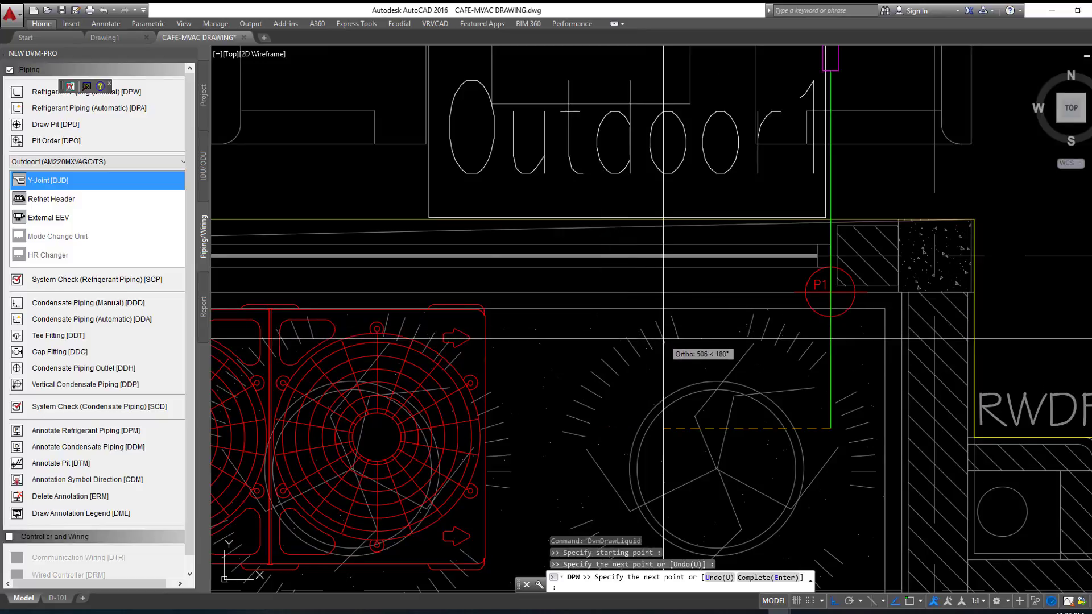
scroll(647, 396, "up", 3)
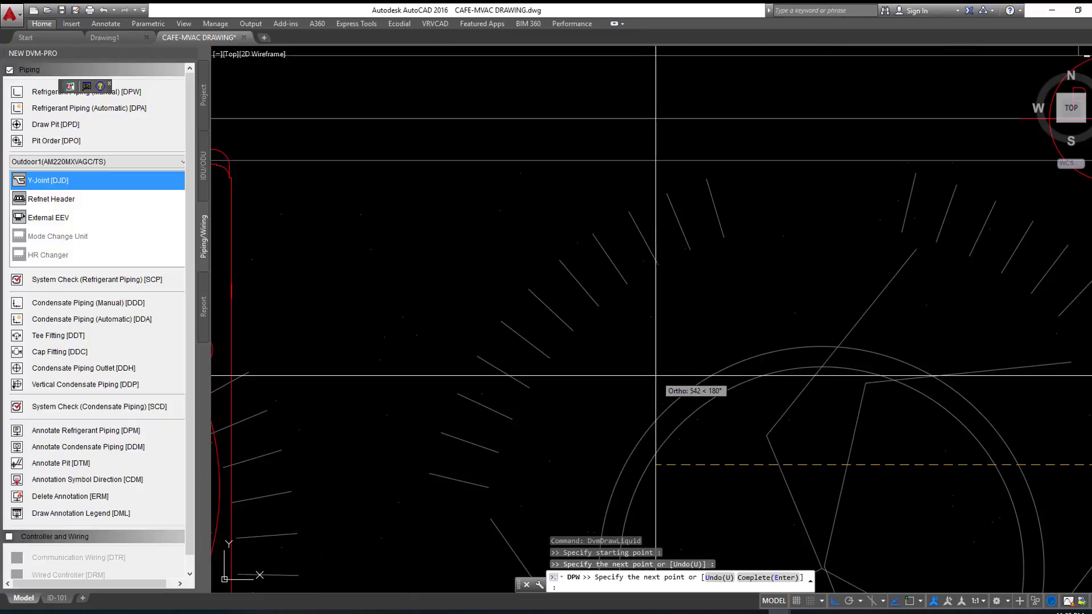
left_click(626, 387)
scroll(596, 353, "down", 3)
scroll(571, 284, "up", 2)
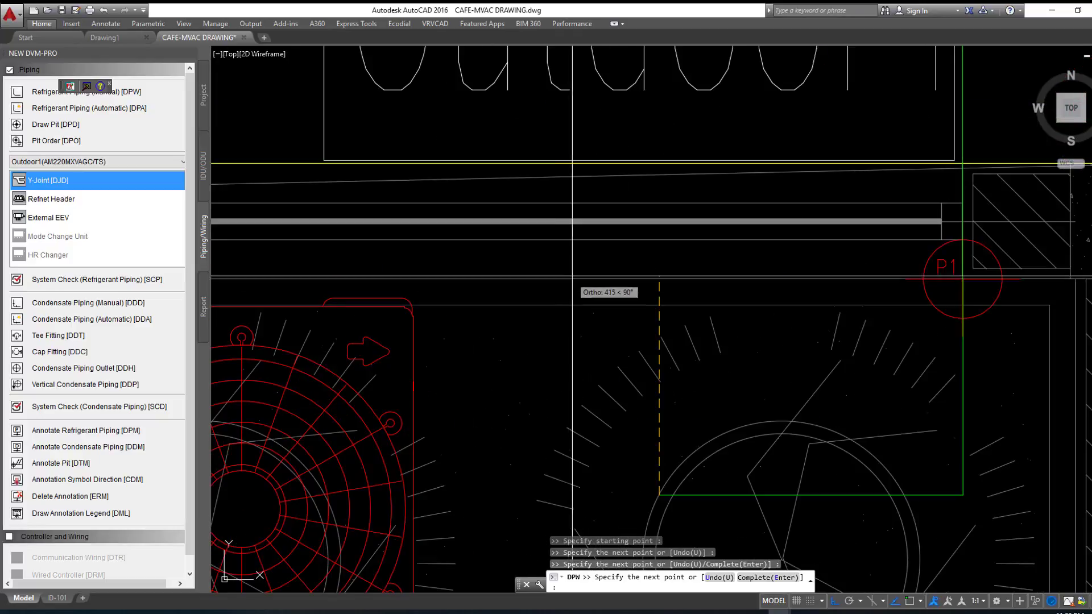
left_click(637, 255)
scroll(460, 256, "down", 2)
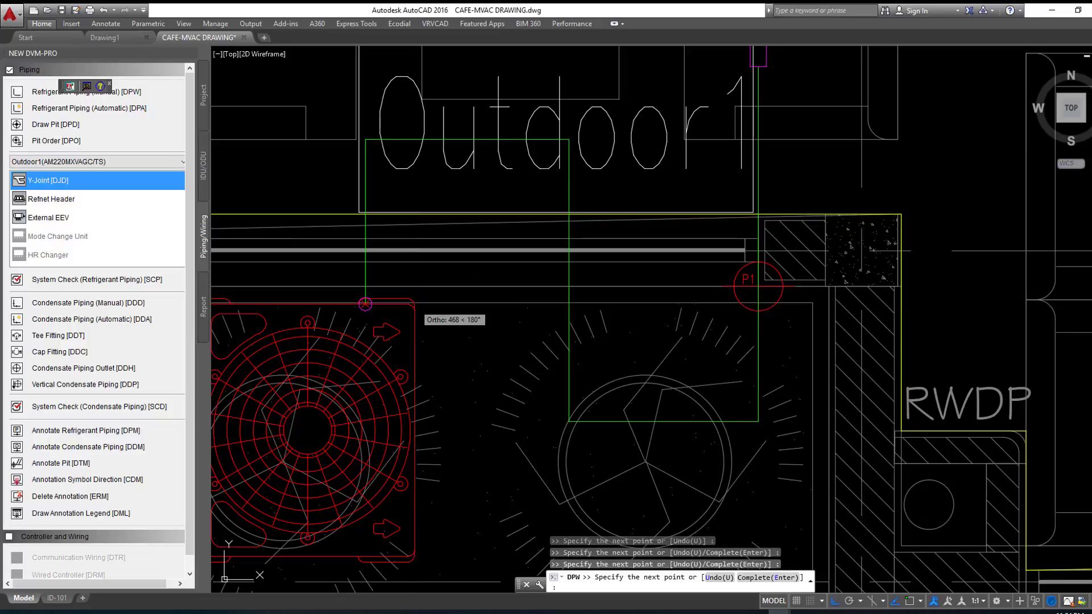
key("Return")
scroll(628, 354, "down", 5)
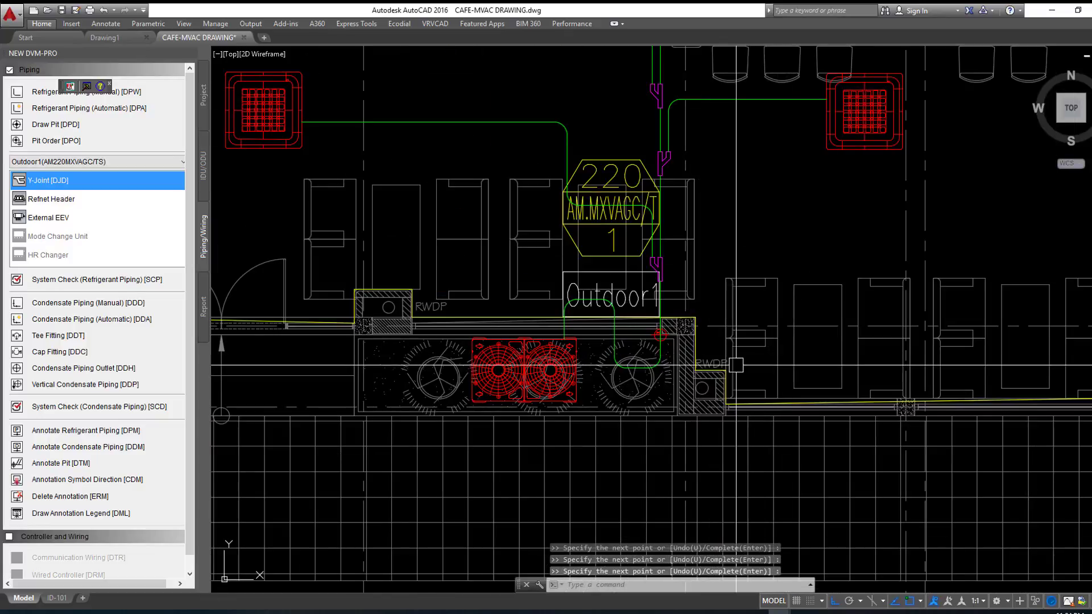
left_click(66, 281)
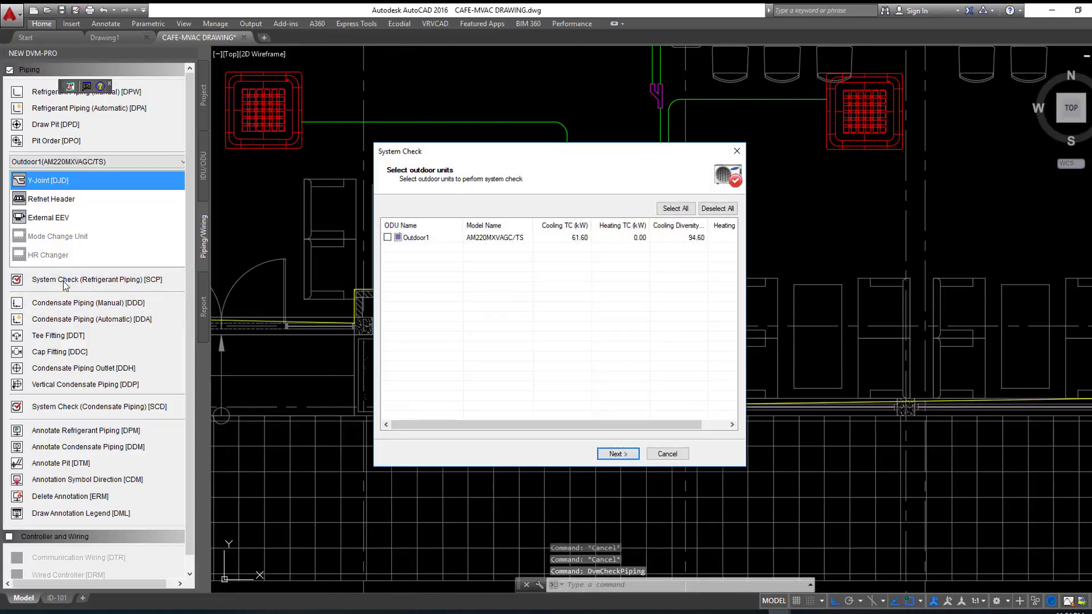
left_click(617, 454)
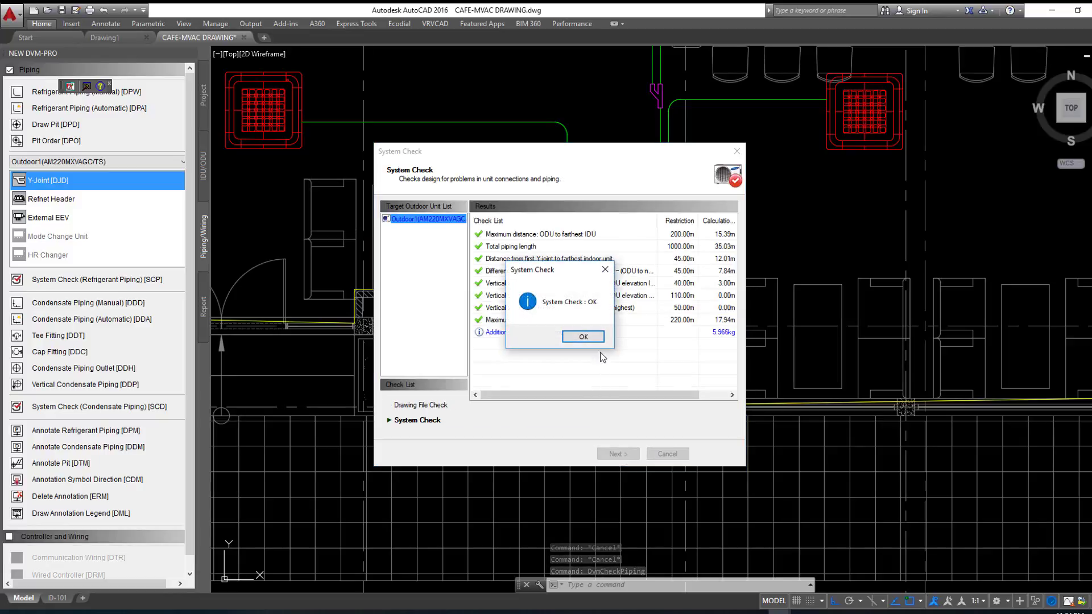
left_click(586, 337)
left_click(618, 455)
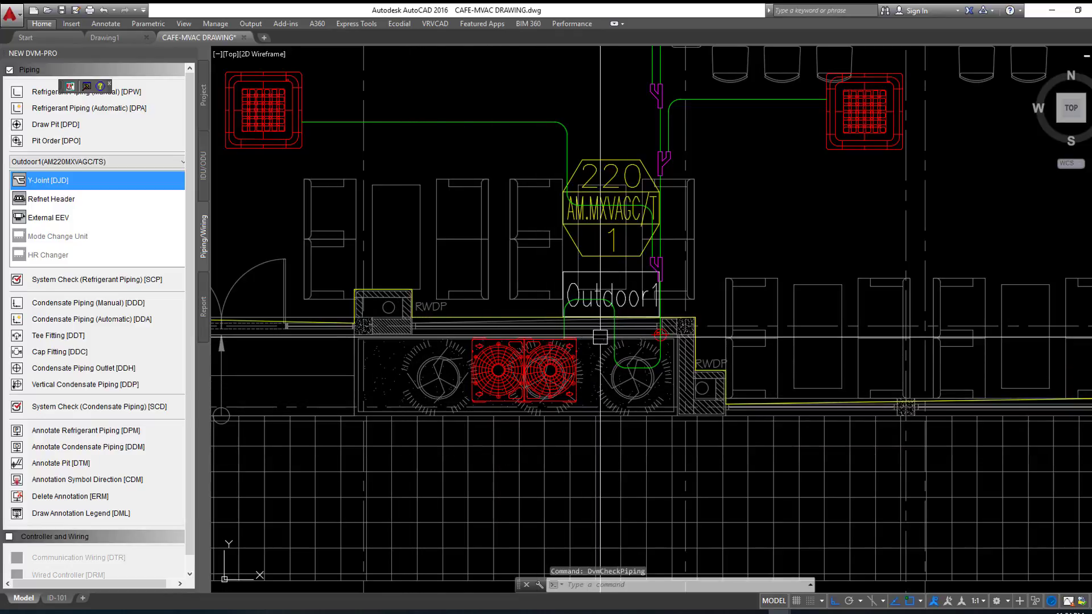
middle_click_drag(669, 408, 763, 522)
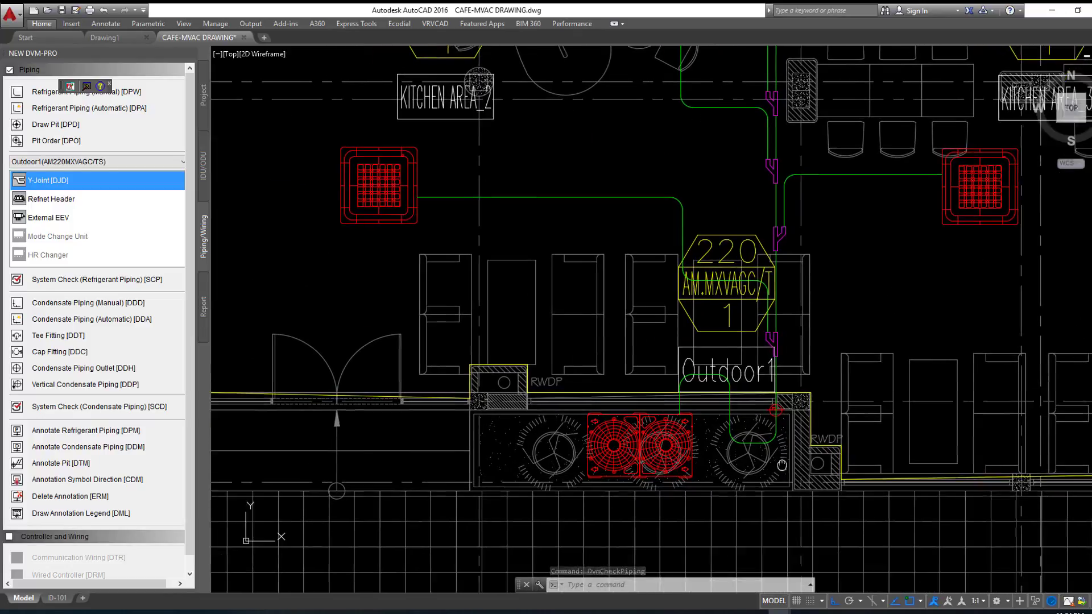
scroll(726, 412, "up", 3)
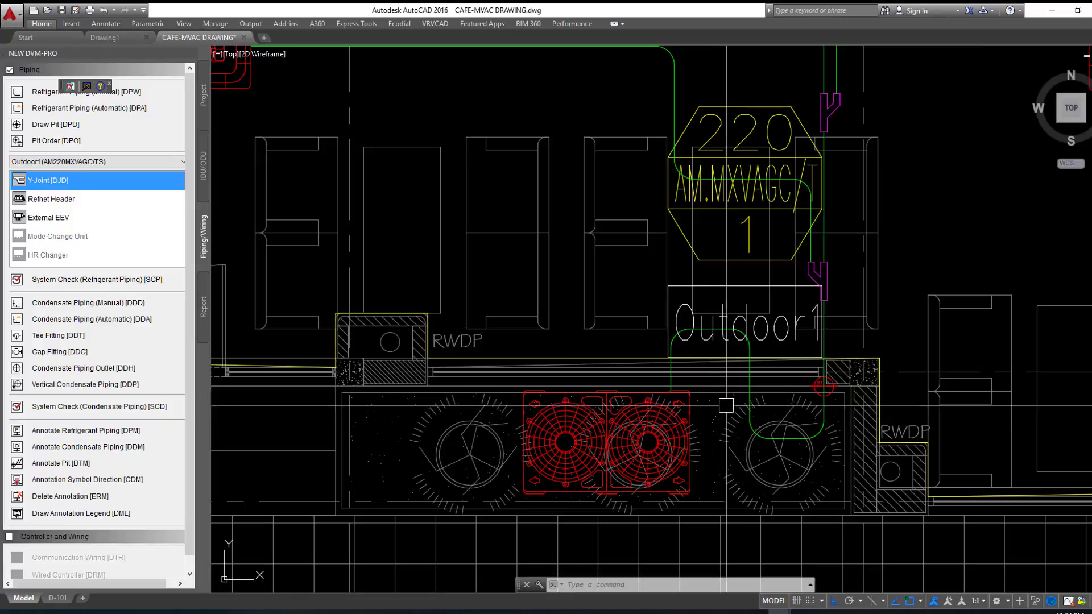
scroll(725, 412, "down", 1)
scroll(757, 421, "down", 1)
scroll(811, 435, "down", 1)
scroll(812, 435, "down", 2)
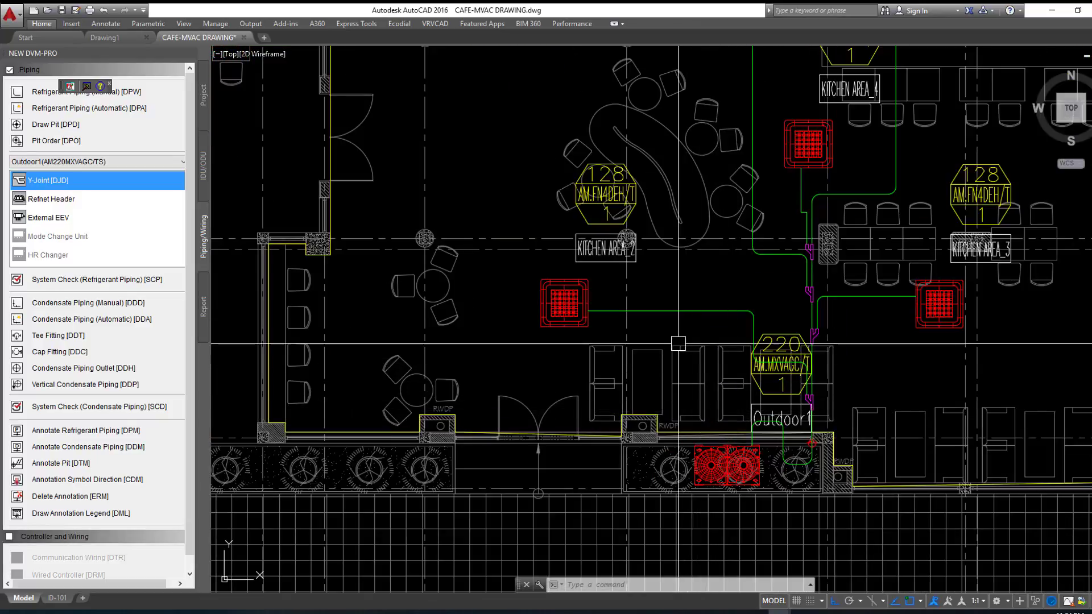
scroll(749, 392, "up", 1)
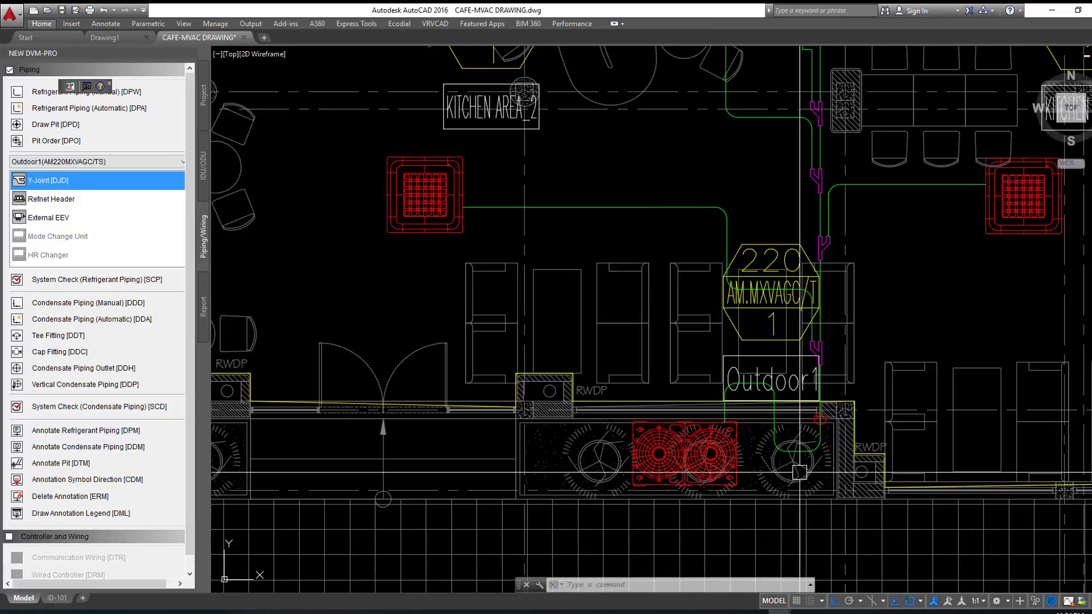
scroll(740, 392, "up", 2)
scroll(649, 370, "down", 1)
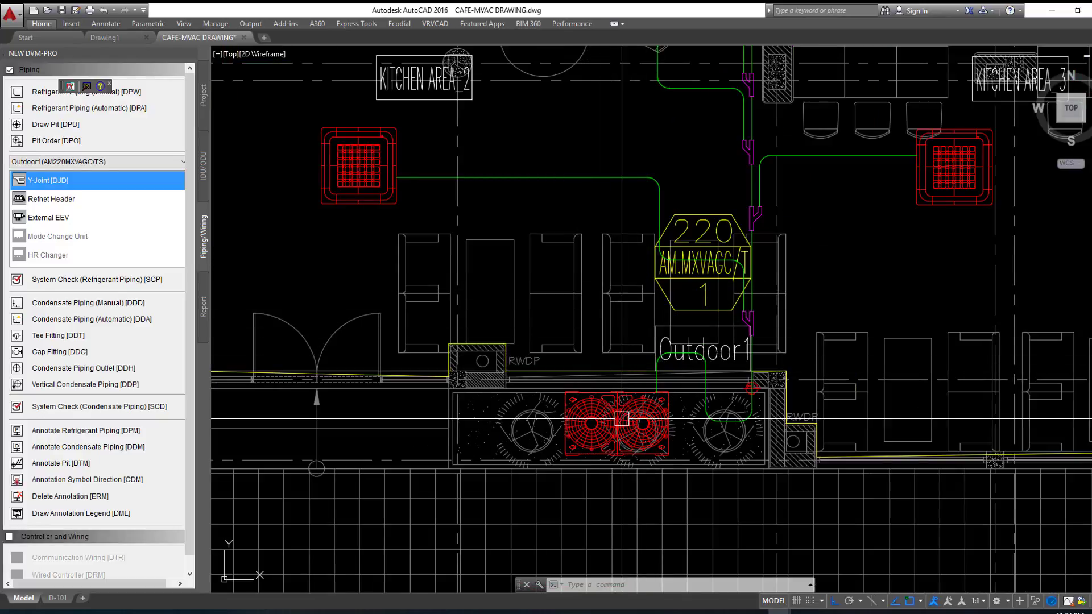
scroll(627, 412, "up", 2)
scroll(626, 412, "up", 2)
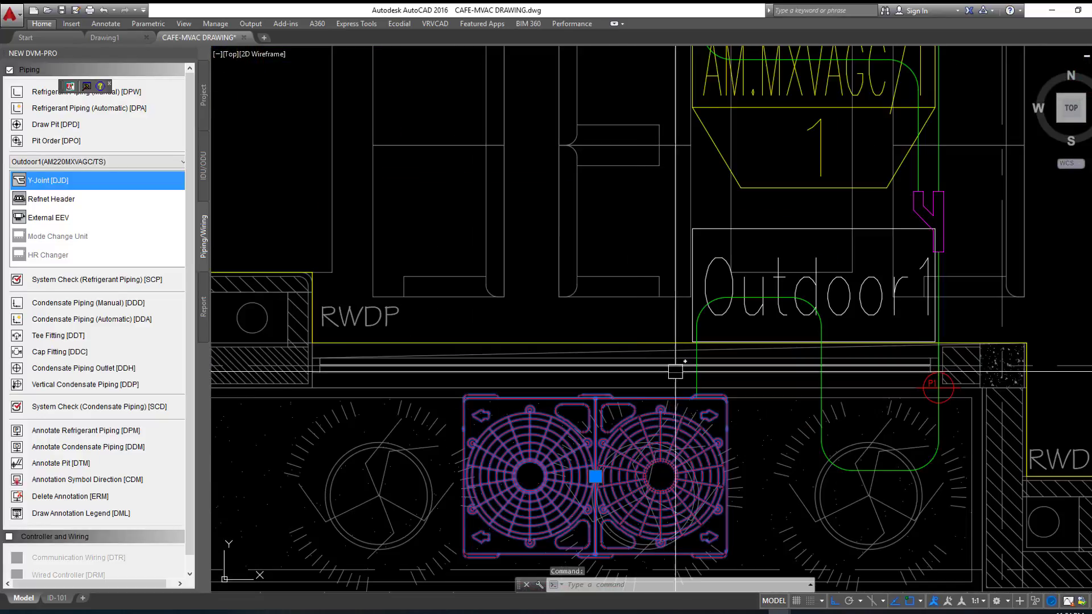
left_click(821, 373)
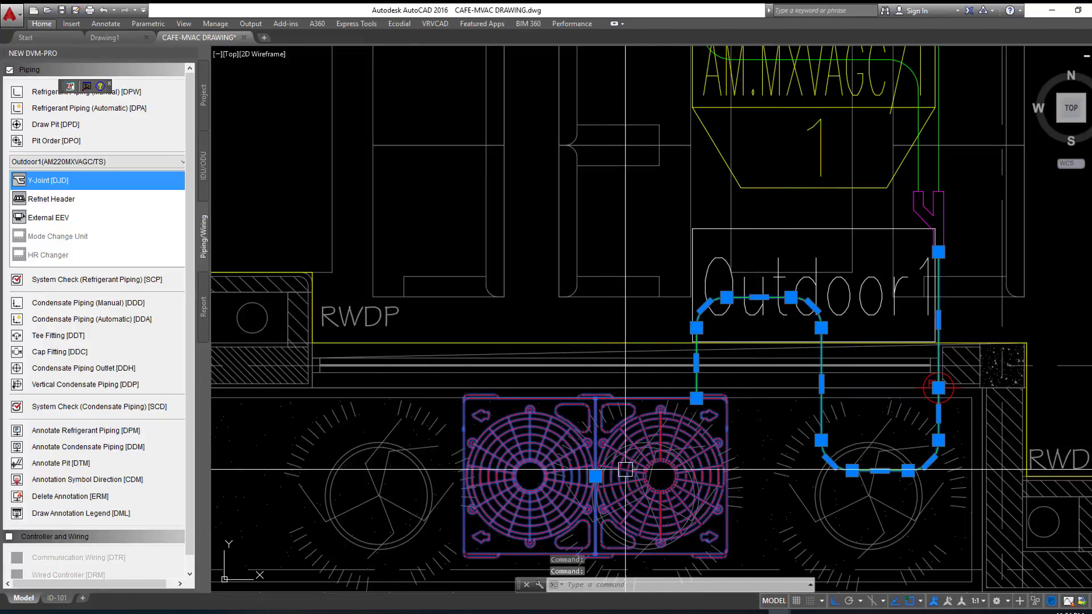
key("Escape")
scroll(684, 410, "down", 2)
left_click(684, 410)
scroll(558, 410, "down", 2)
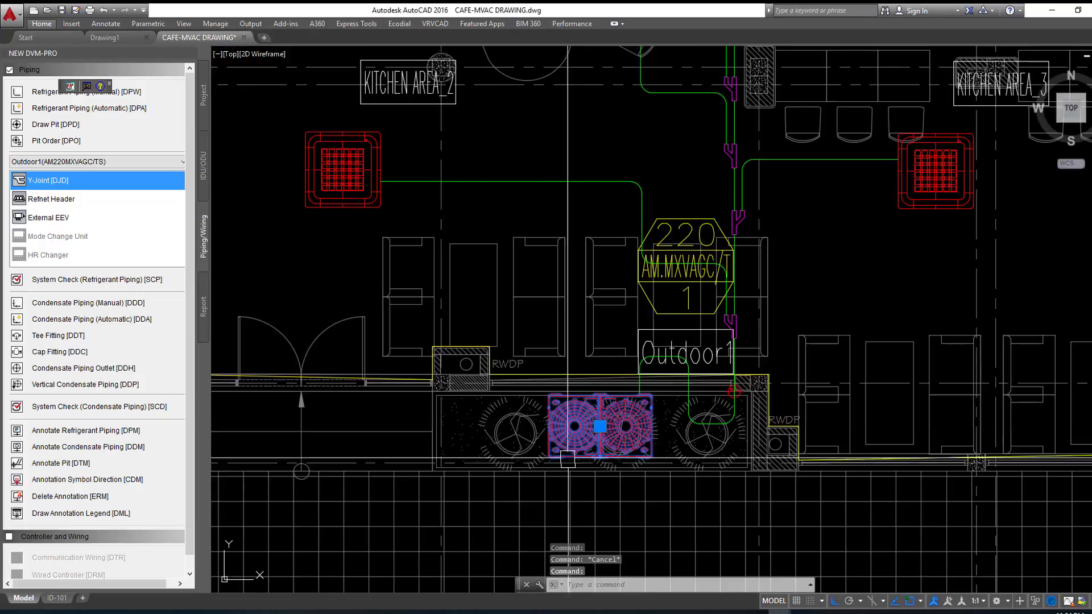
key("Escape")
scroll(529, 484, "down", 1)
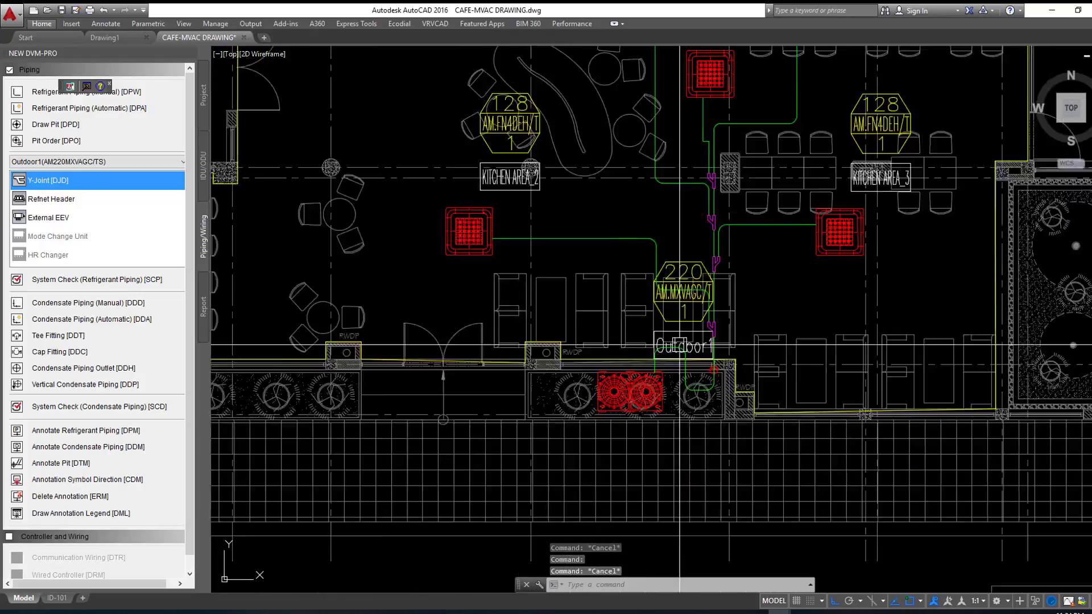
scroll(500, 398, "down", 1)
scroll(473, 333, "down", 2)
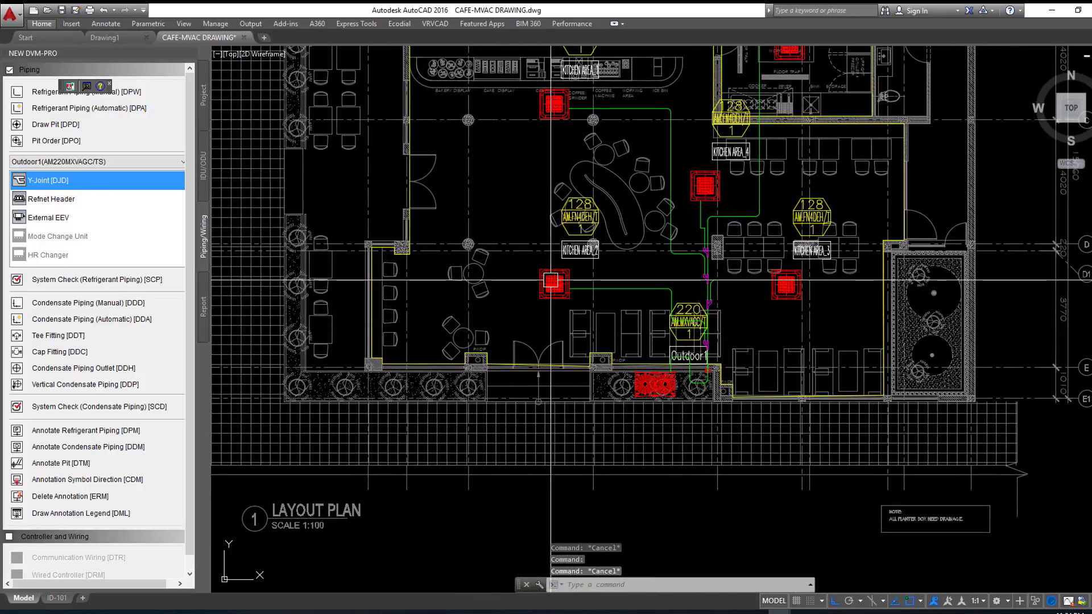
scroll(711, 529, "down", 1)
scroll(542, 402, "up", 5)
scroll(609, 341, "down", 2)
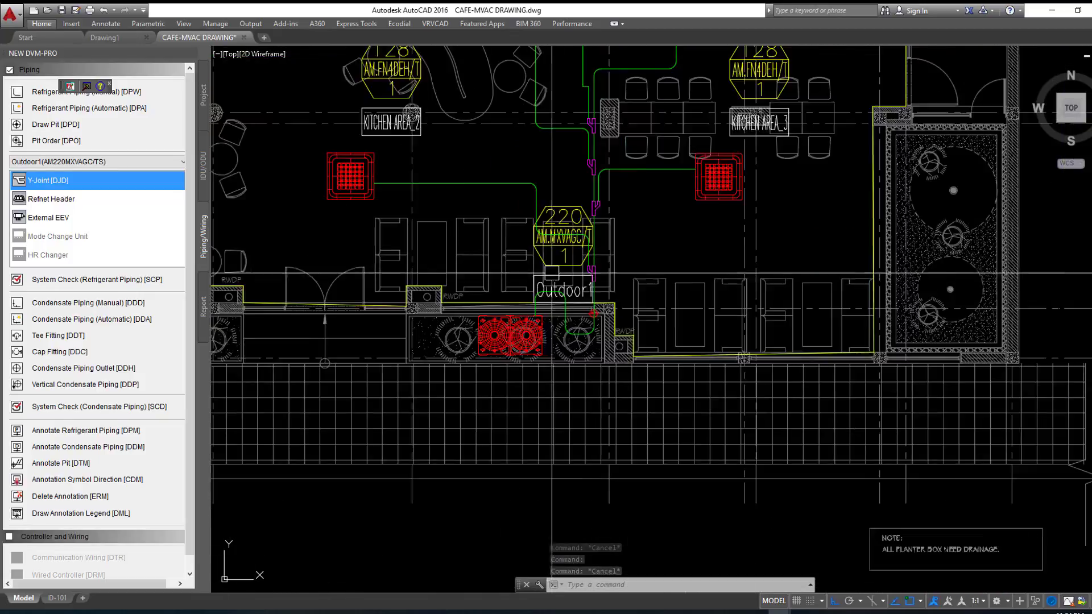
scroll(552, 273, "down", 3)
scroll(568, 296, "down", 1)
scroll(626, 353, "up", 4)
scroll(640, 362, "up", 3)
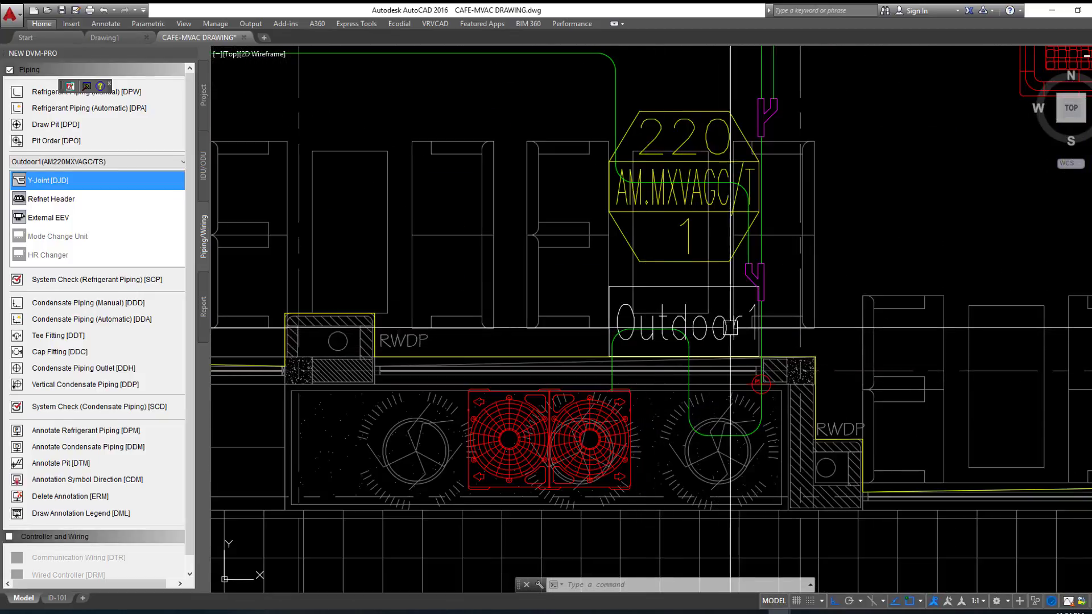
scroll(573, 432, "down", 2)
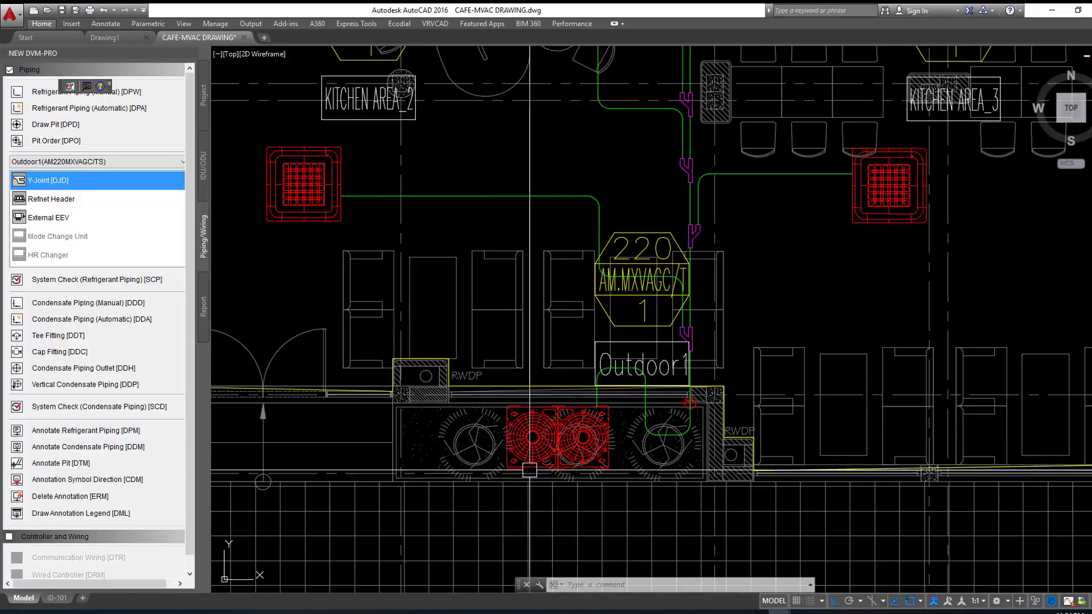
scroll(628, 409, "up", 4)
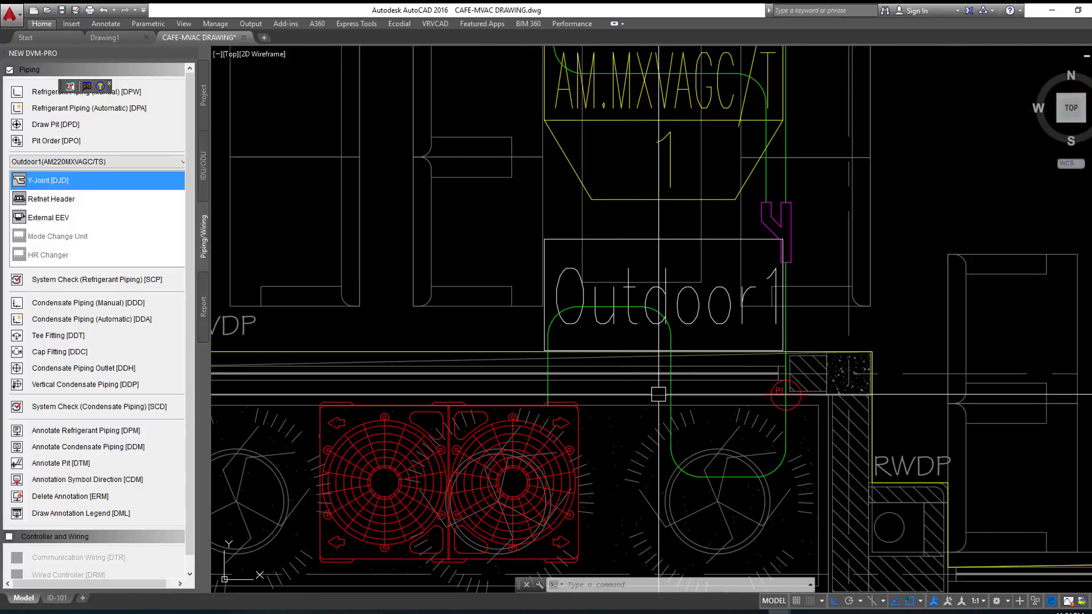
left_click(671, 388)
scroll(578, 364, "down", 1)
scroll(597, 341, "up", 1)
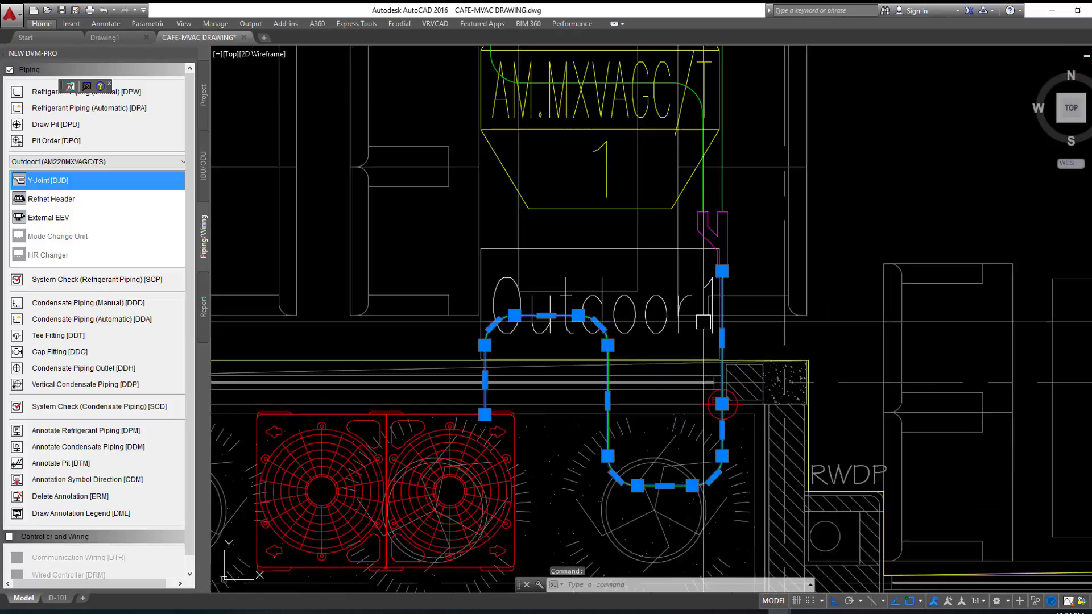
scroll(784, 261, "up", 2)
scroll(744, 236, "down", 2)
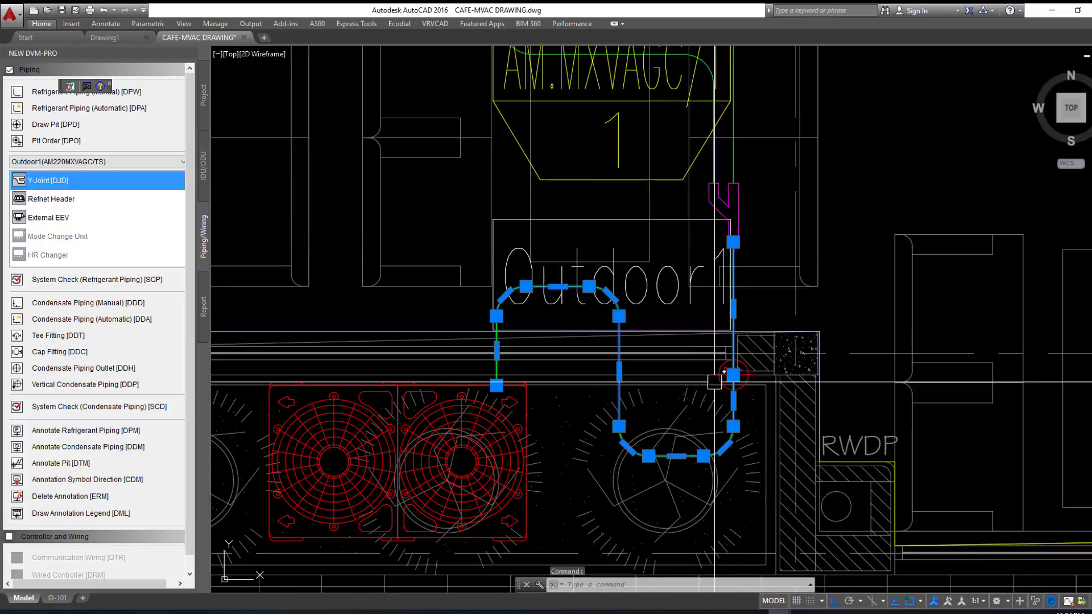
key("Escape")
key("Escape")
key("Escape")
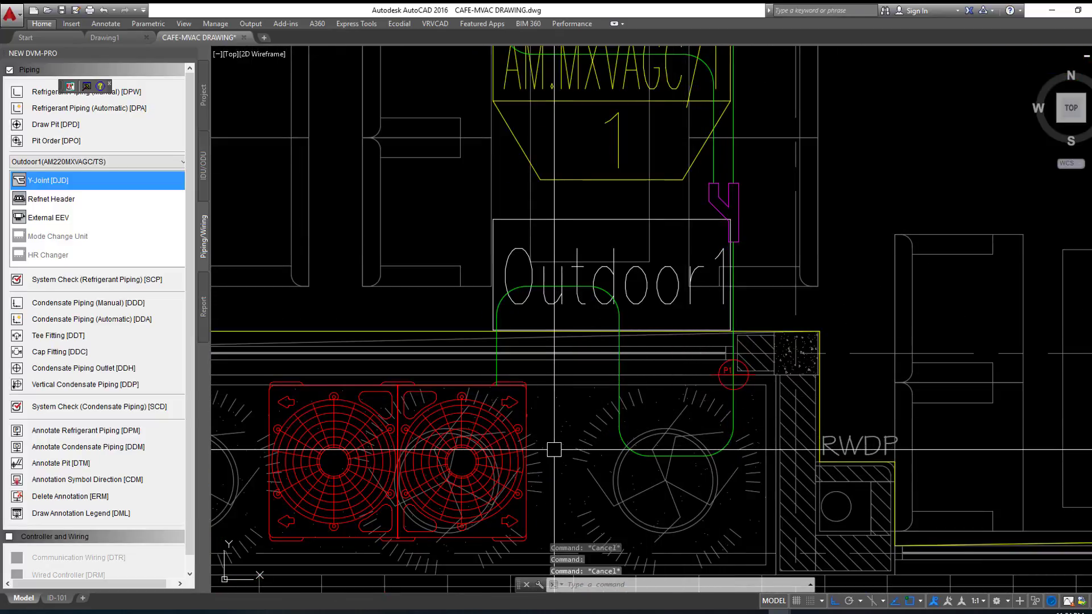
left_click(398, 433)
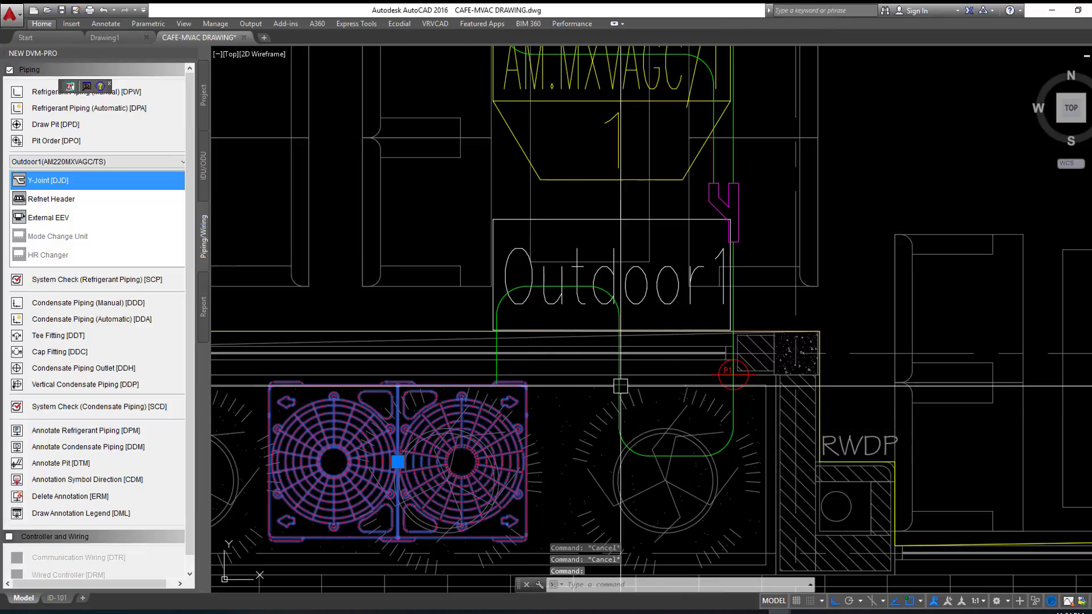
key("Escape")
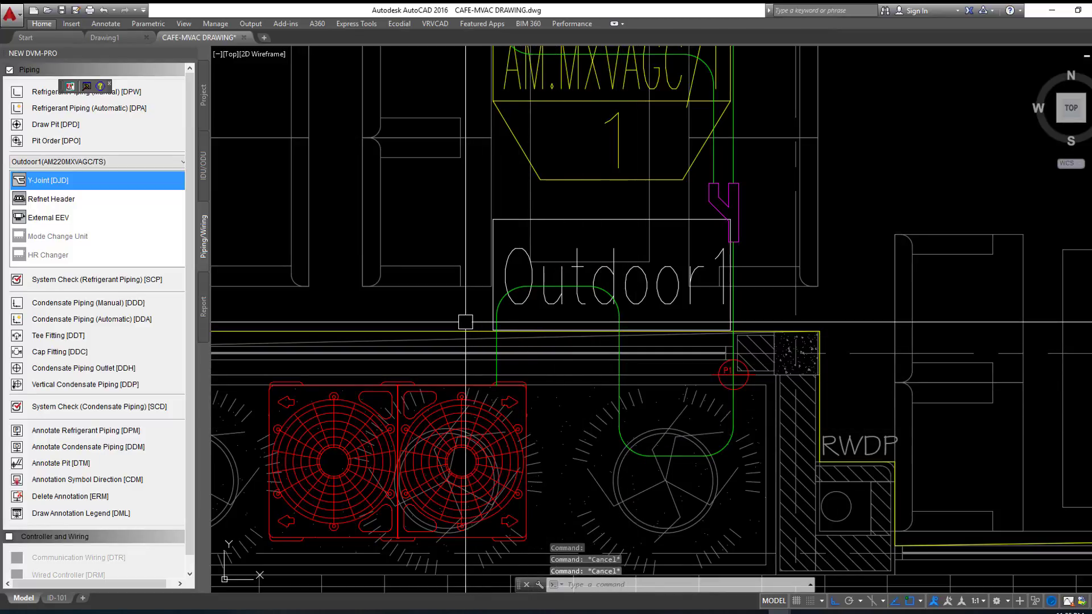
scroll(465, 322, "down", 4)
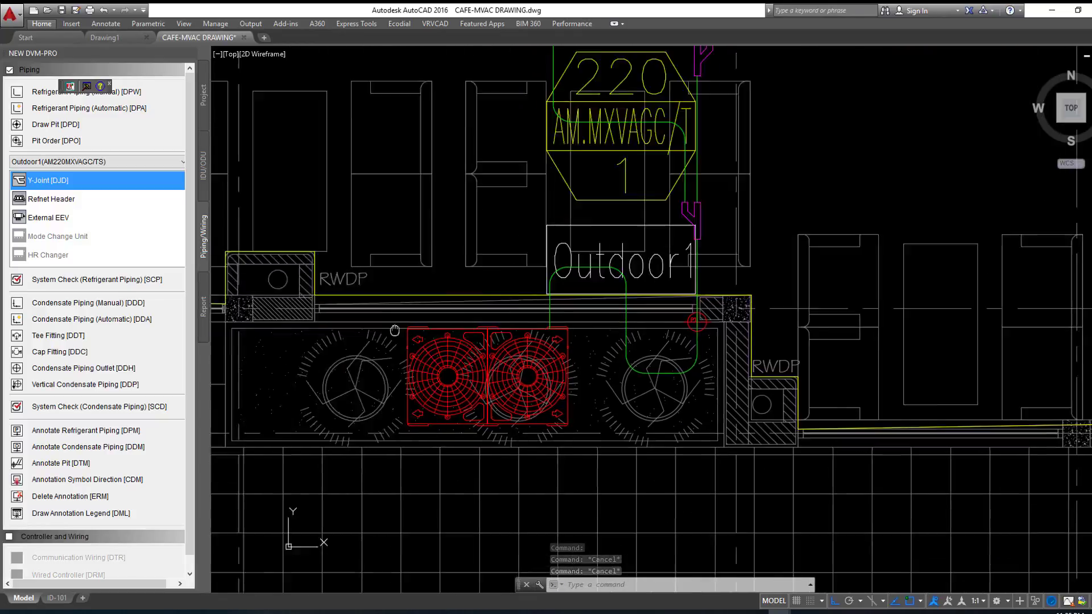
scroll(548, 271, "up", 1)
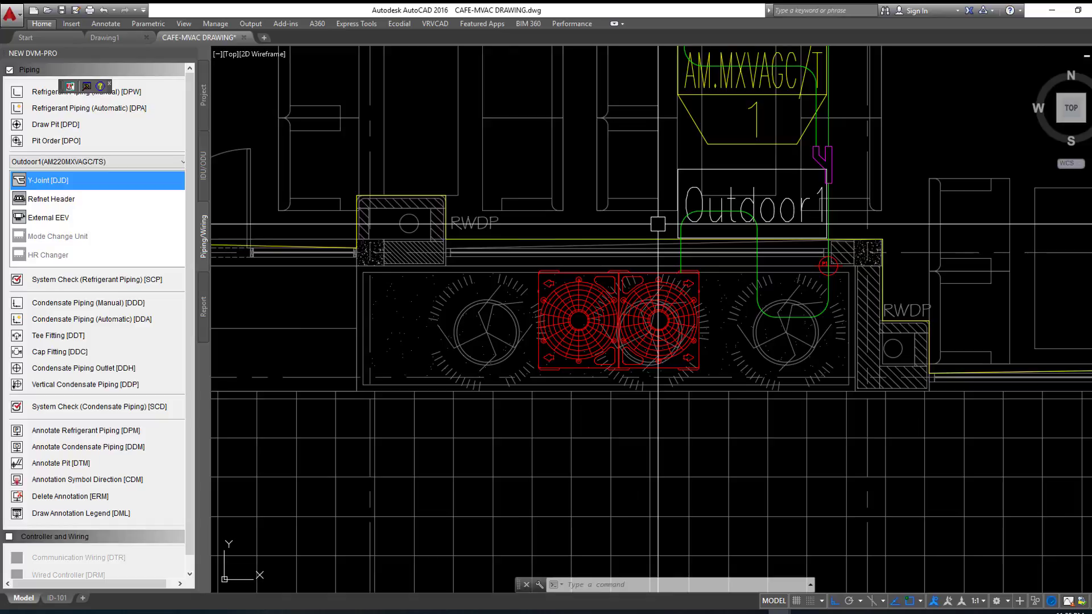
scroll(659, 224, "down", 2)
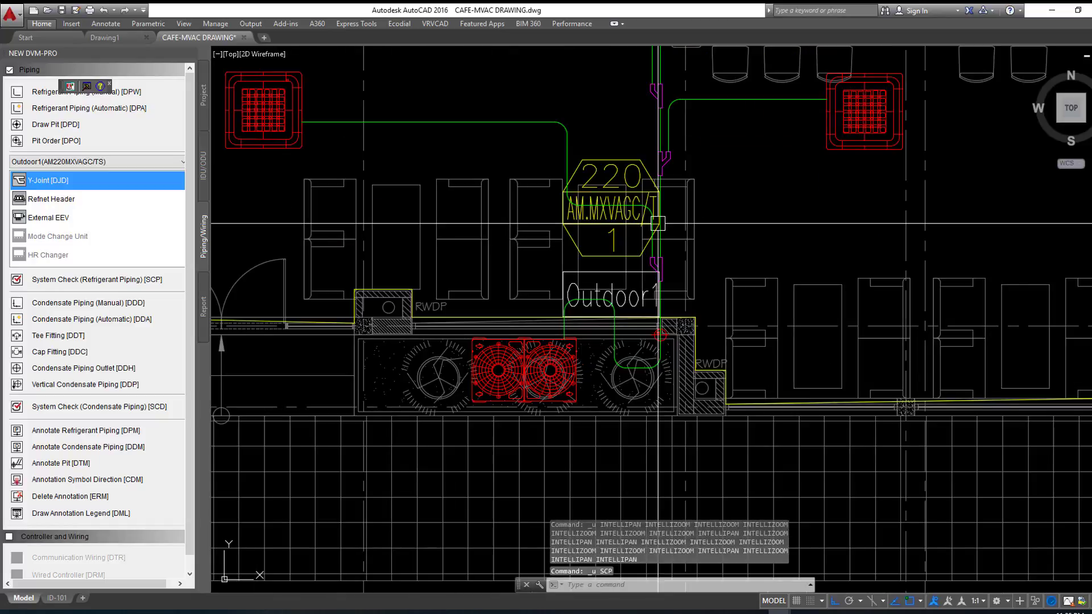
Step: Select the red twin-fan outdoor unit and start MOVE, setting its base point
scroll(583, 356, "up", 6)
scroll(580, 361, "down", 2)
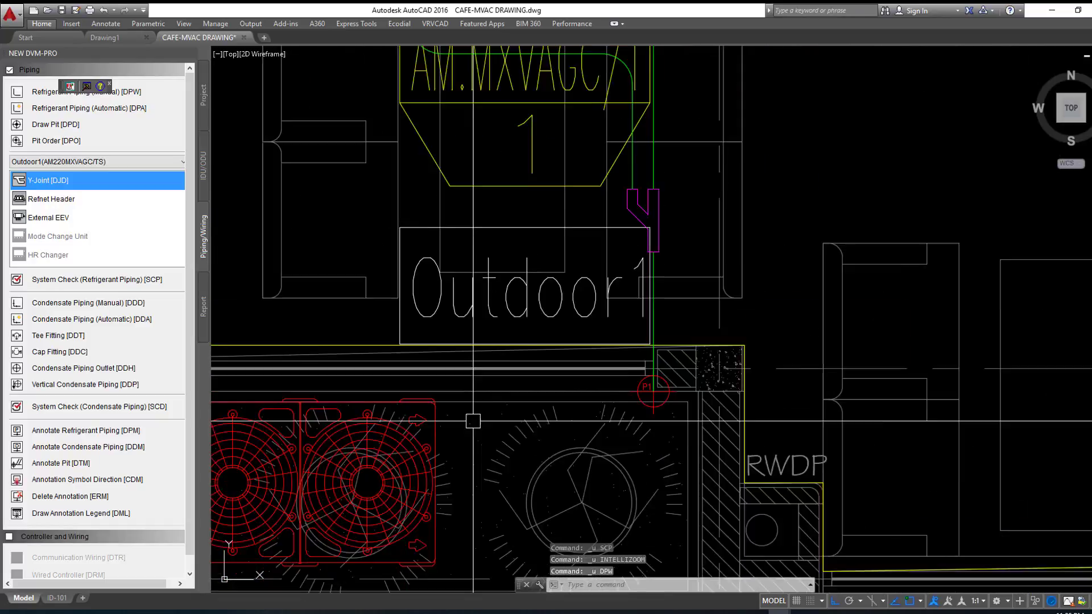
scroll(706, 279, "down", 2)
left_click(705, 279)
middle_click_drag(705, 279, 596, 246)
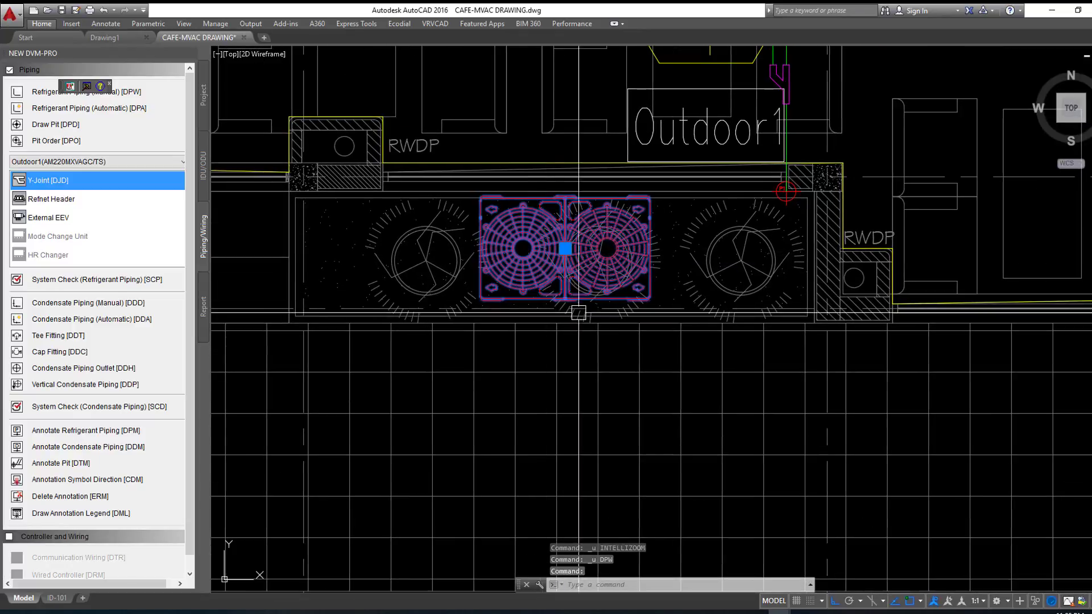
type("m")
key("Return")
left_click(779, 390)
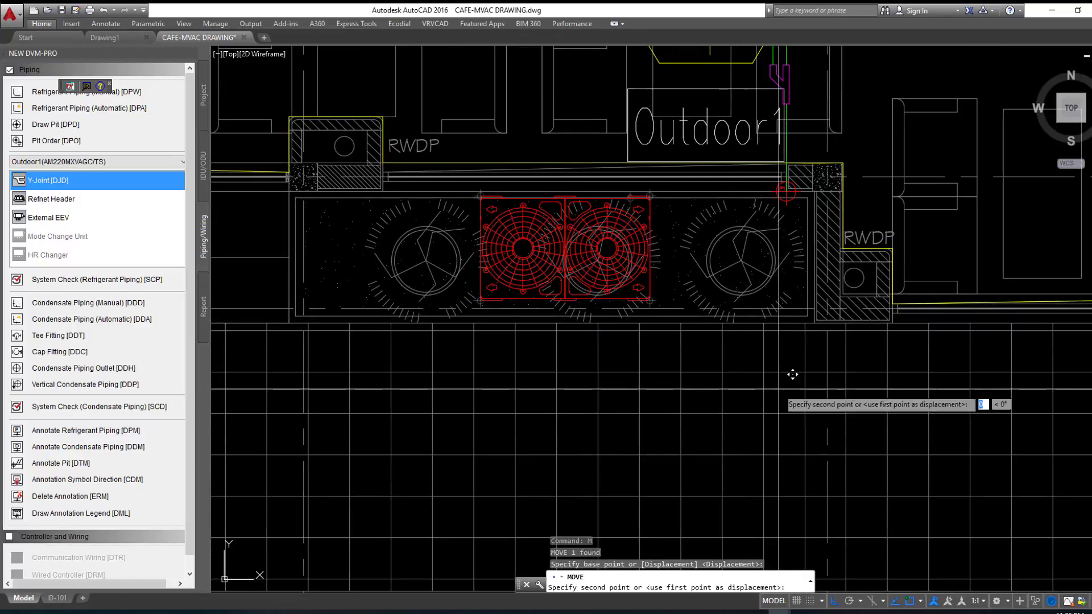
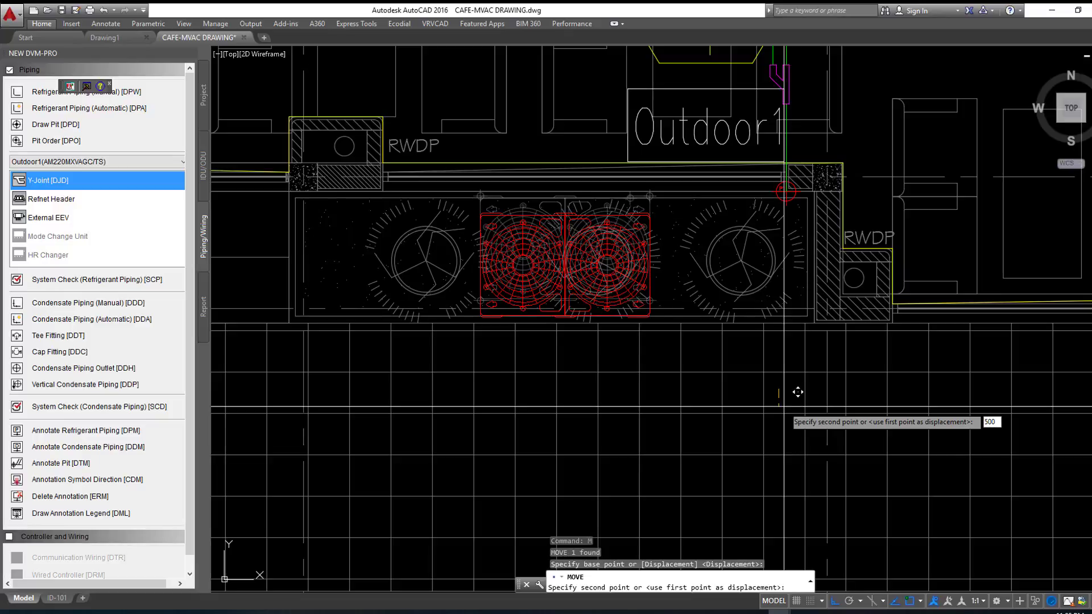
Step: Move the red fan unit down 500 and up 200, then start manual refrigerant piping [DPW]
key("Return")
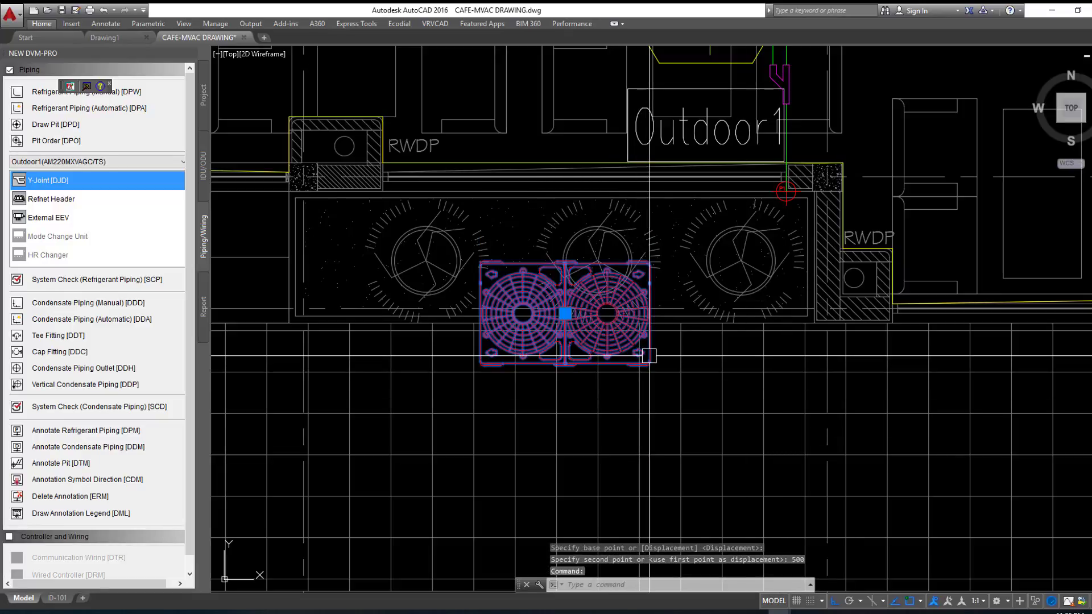
type("m")
key("Return")
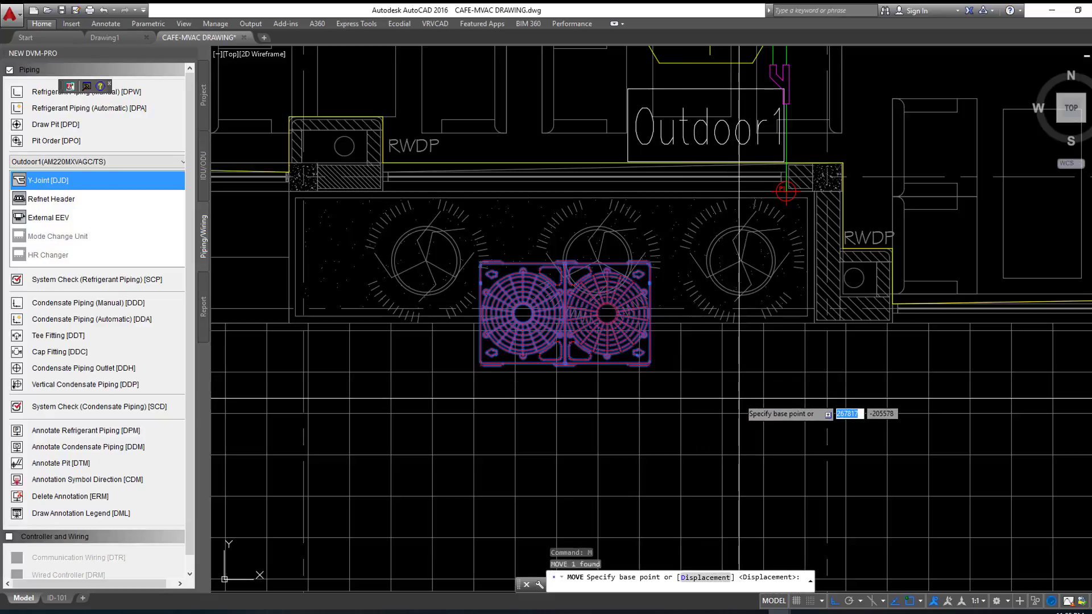
left_click(741, 399)
type("200")
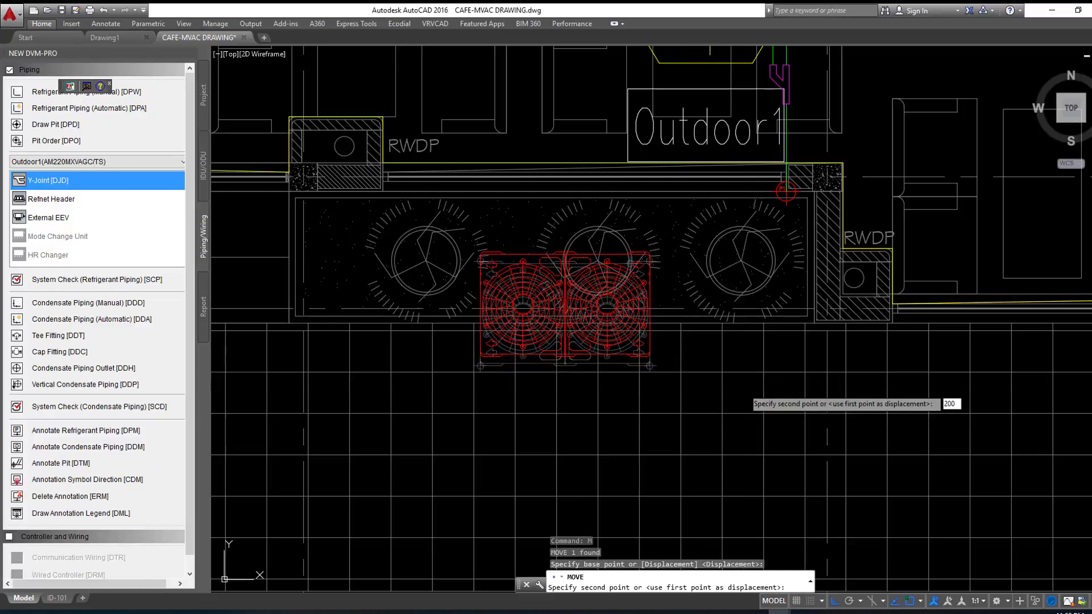
type("00")
key("Return")
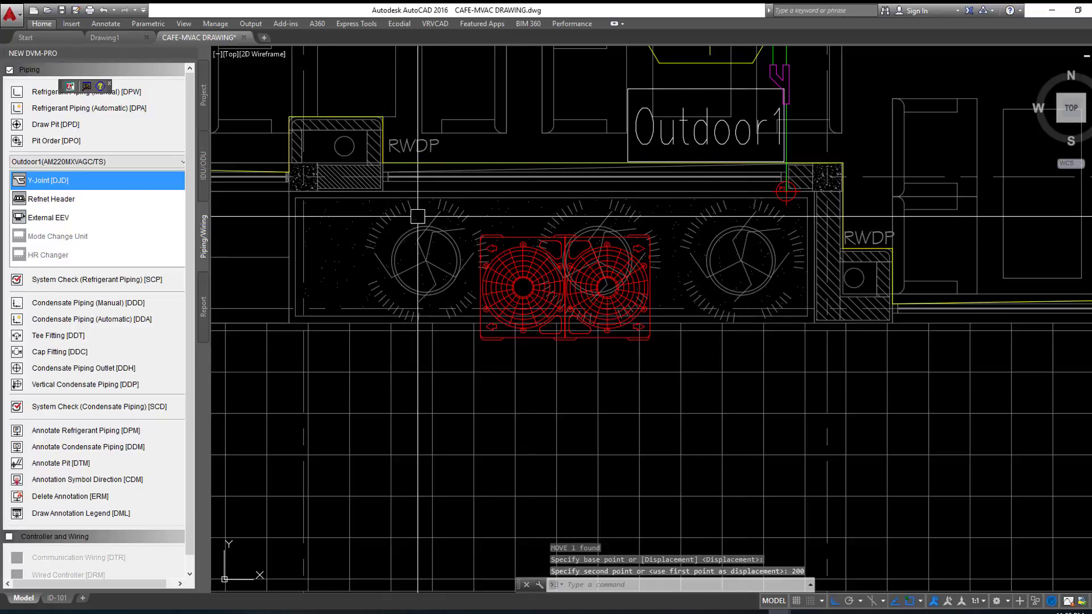
left_click(45, 98)
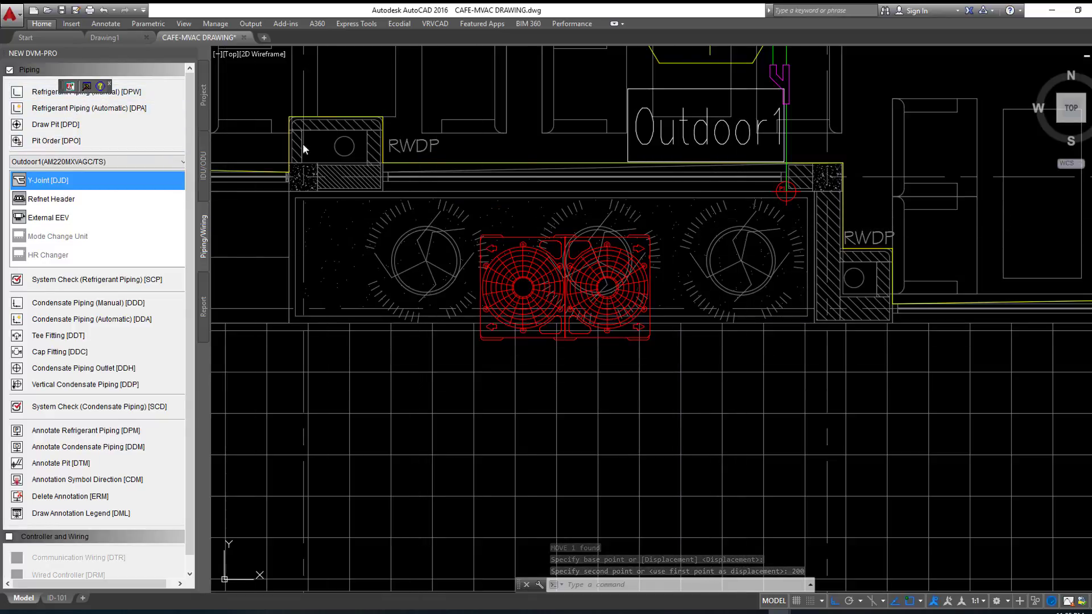
scroll(693, 180, "up", 2)
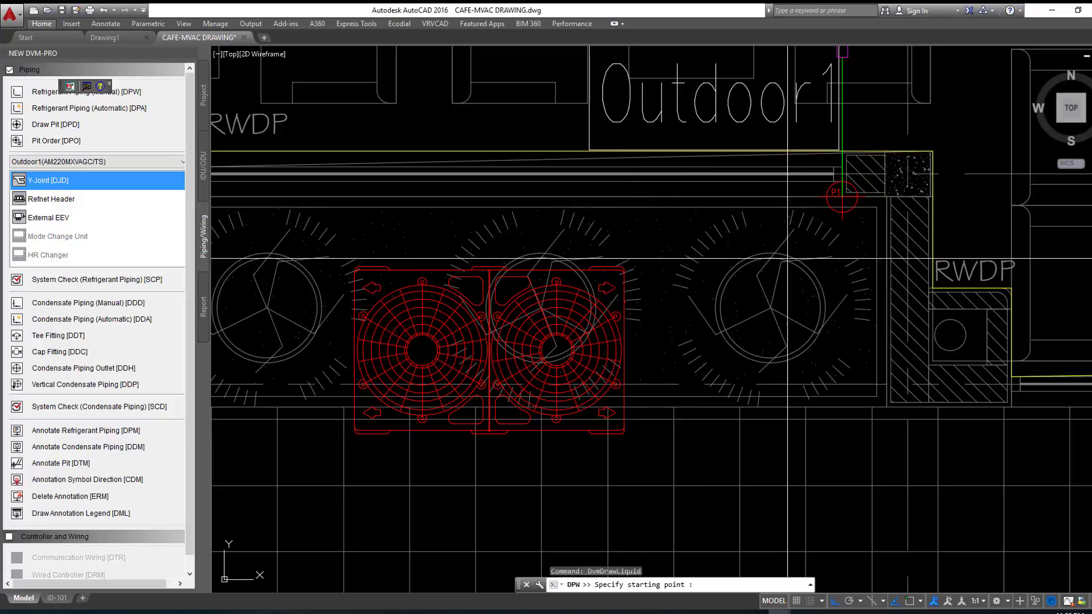
mouse_move(841, 197)
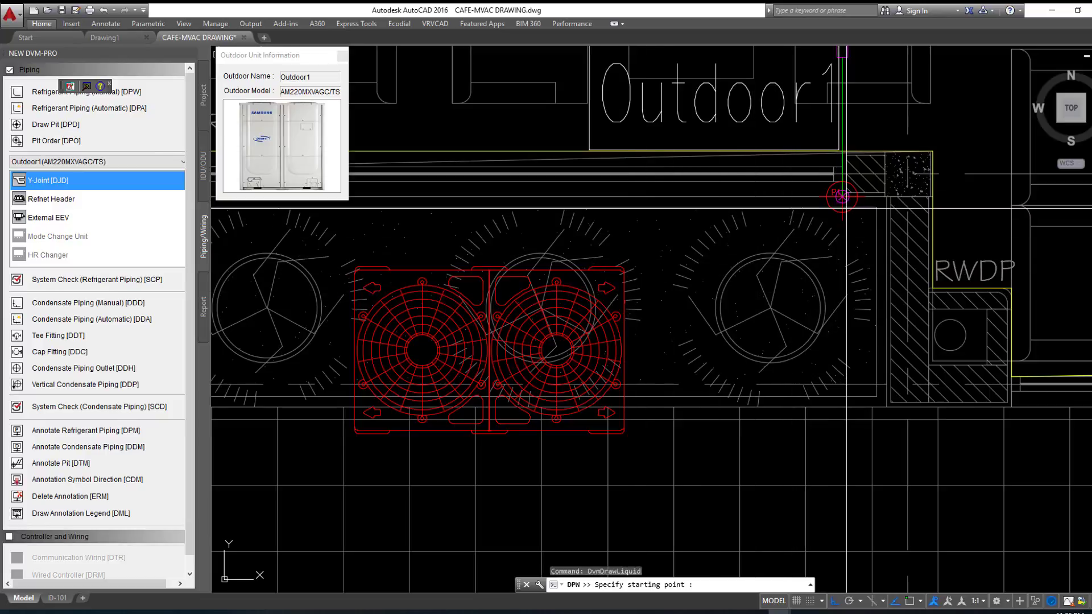
Step: Route the green refrigerant pipe with a bend down to the outdoor fan unit
scroll(614, 233, "down", 1)
scroll(615, 210, "up", 3)
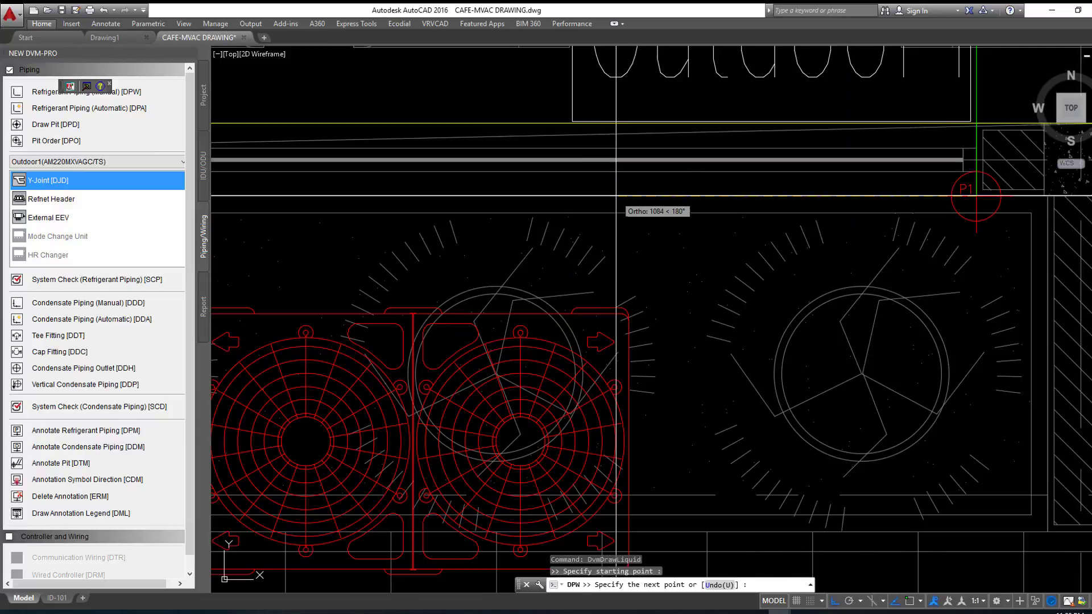
left_click(577, 196)
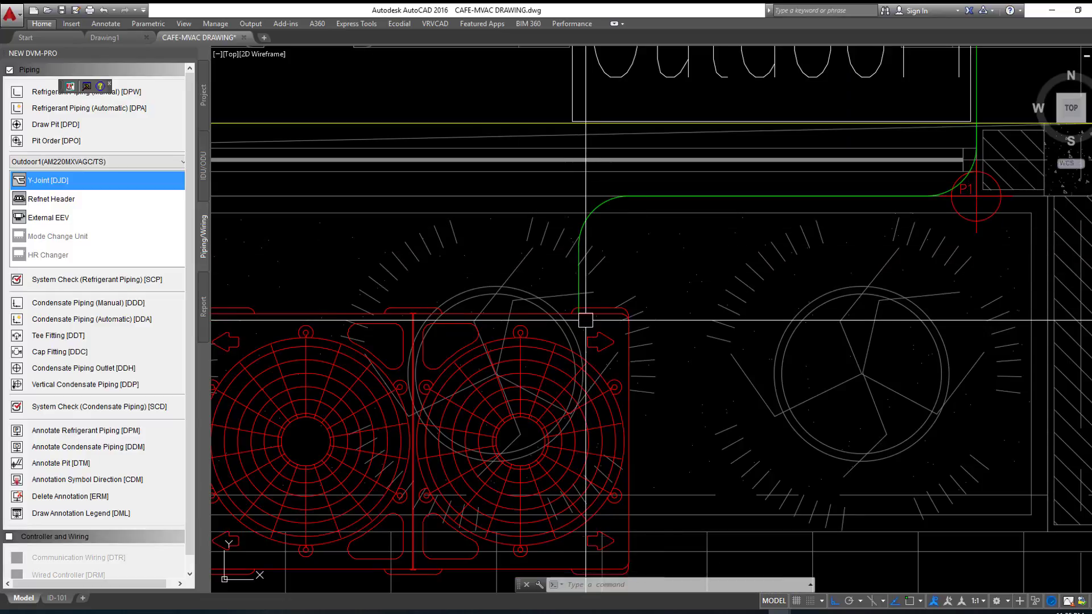
scroll(585, 321, "down", 1)
scroll(583, 335, "down", 2)
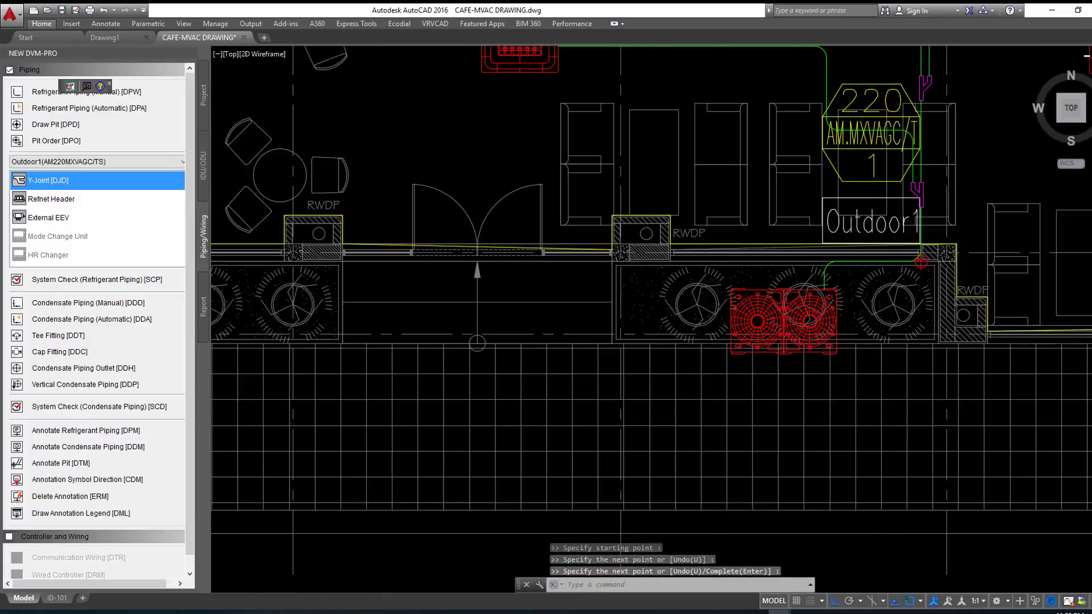
scroll(580, 354, "down", 2)
Step: Run the refrigerant piping System Check [SCP] and confirm all items pass OK
left_click(85, 280)
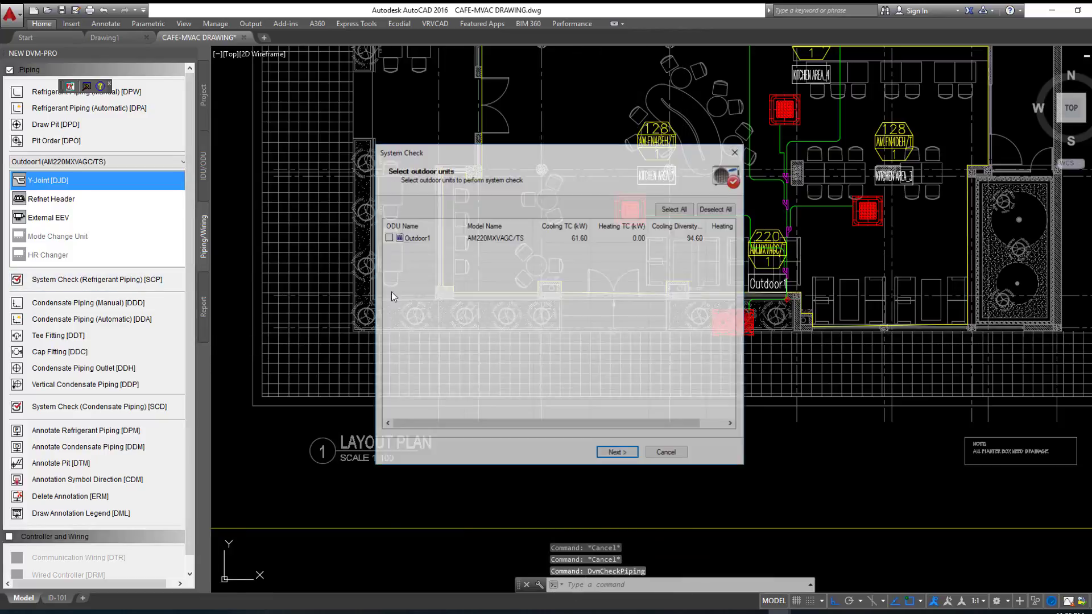
left_click(636, 458)
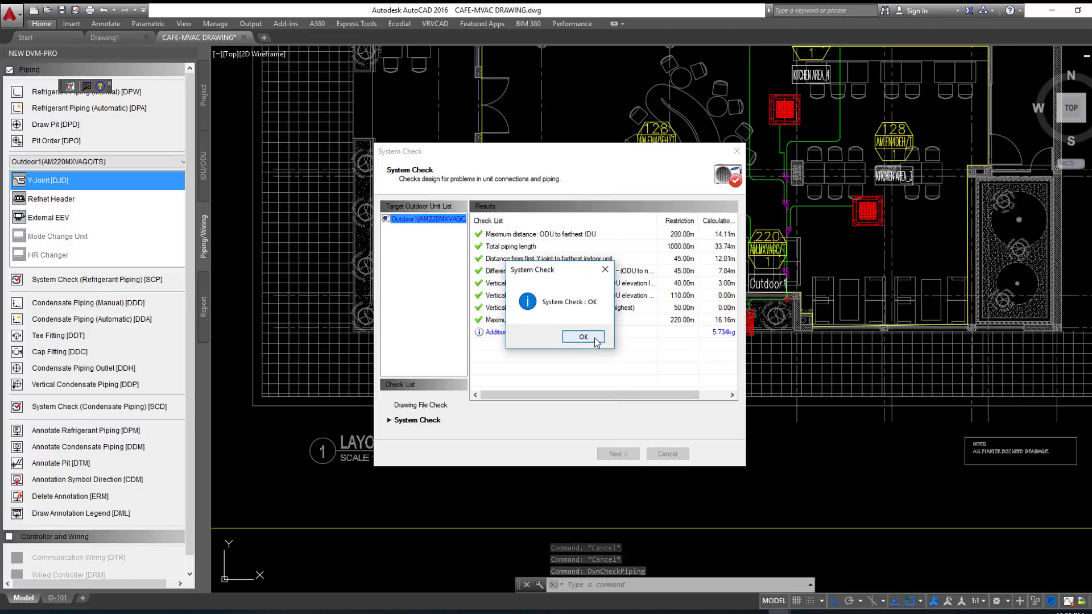
left_click(595, 342)
left_click(632, 456)
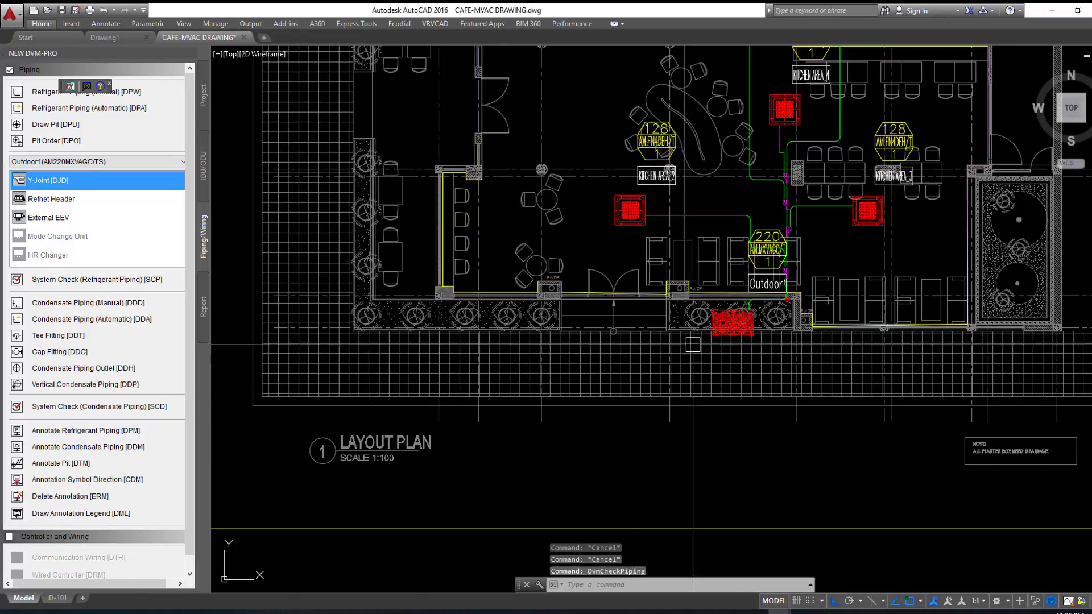
scroll(557, 284, "up", 5)
scroll(564, 306, "up", 2)
scroll(564, 305, "down", 4)
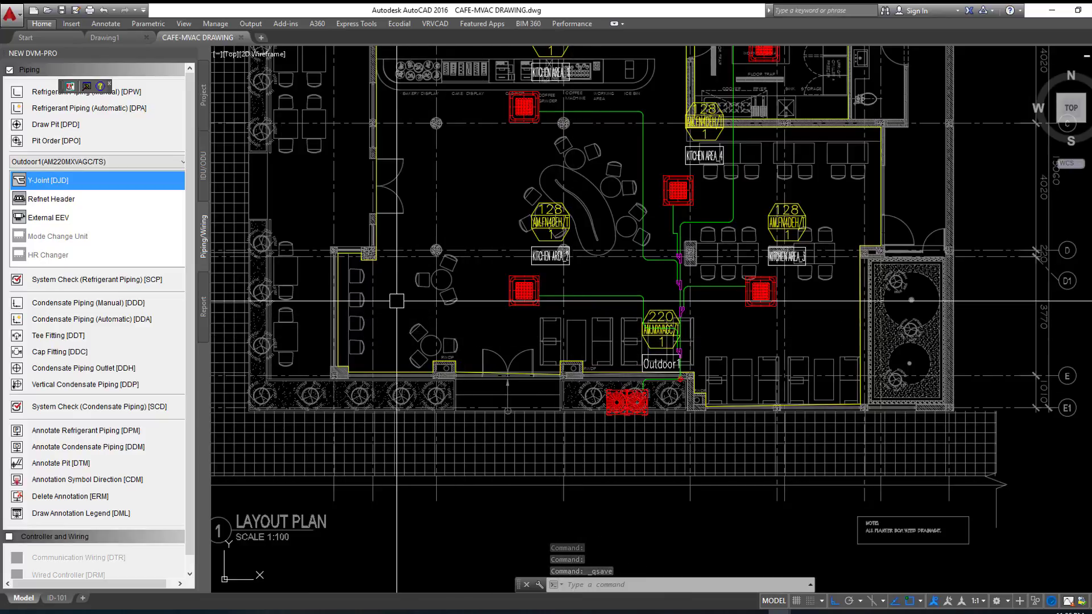
Step: Move the Outdoor1 tag straight down to below the planter strip
left_click(661, 342)
scroll(616, 347, "up", 3)
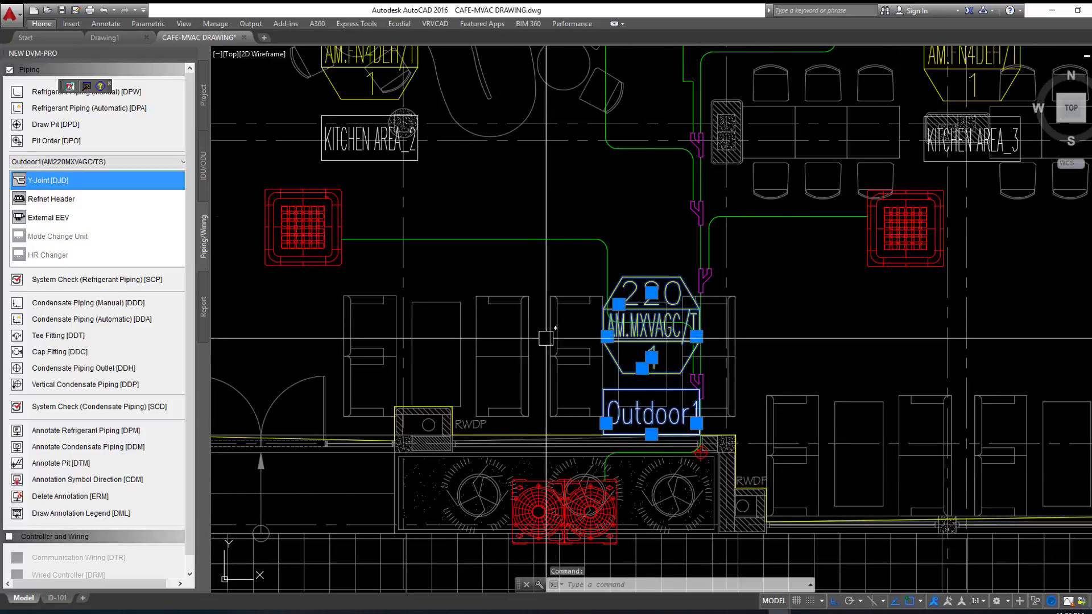
scroll(569, 398, "down", 1)
middle_click_drag(569, 410, 556, 293)
type("m")
key("Return")
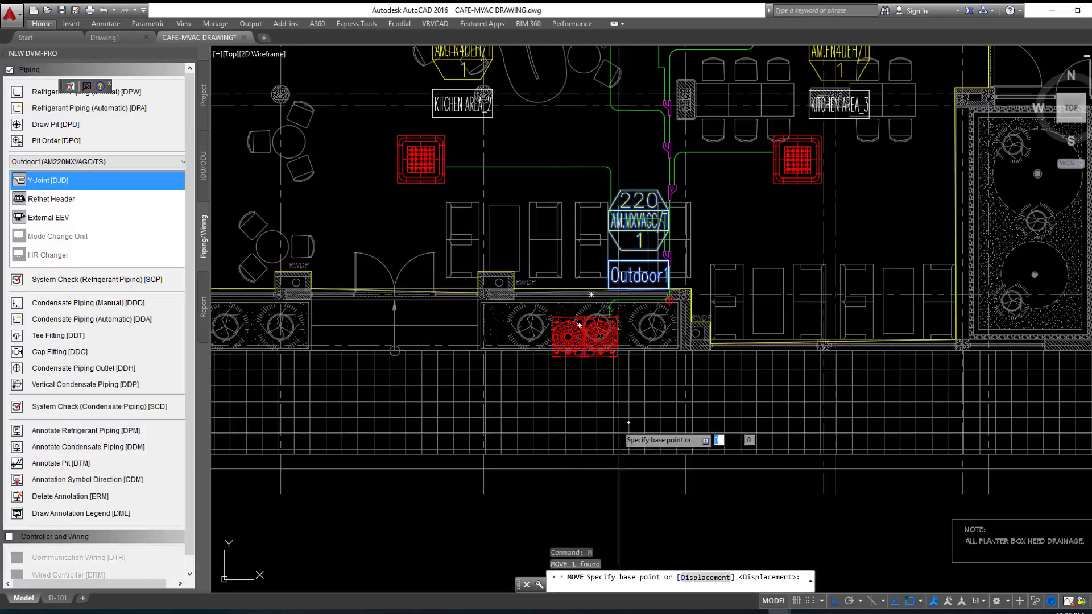
middle_click_drag(734, 504, 703, 353)
left_click(702, 352)
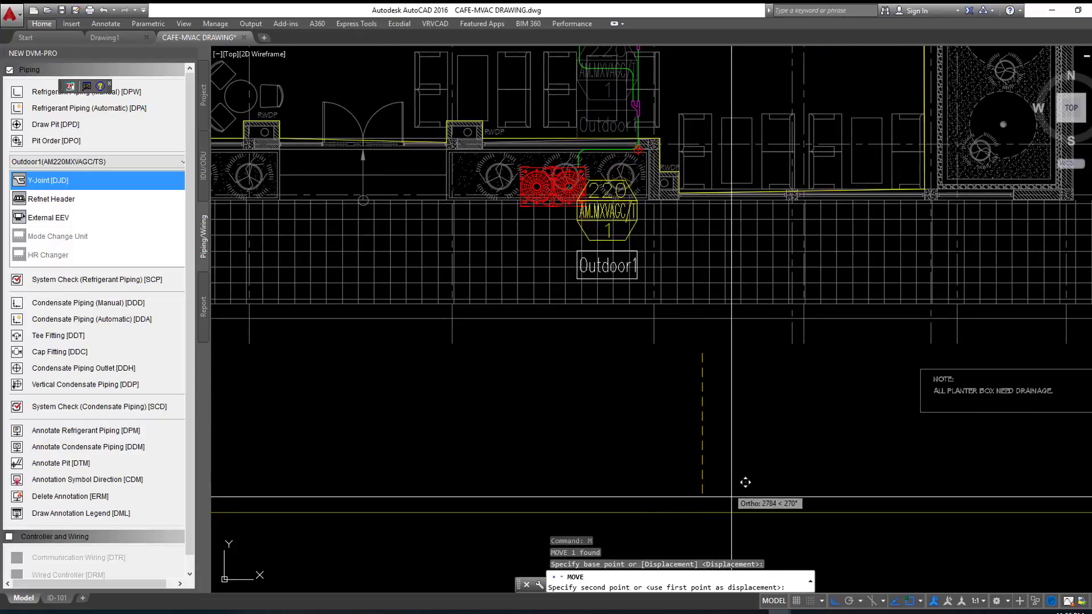
left_click(735, 519)
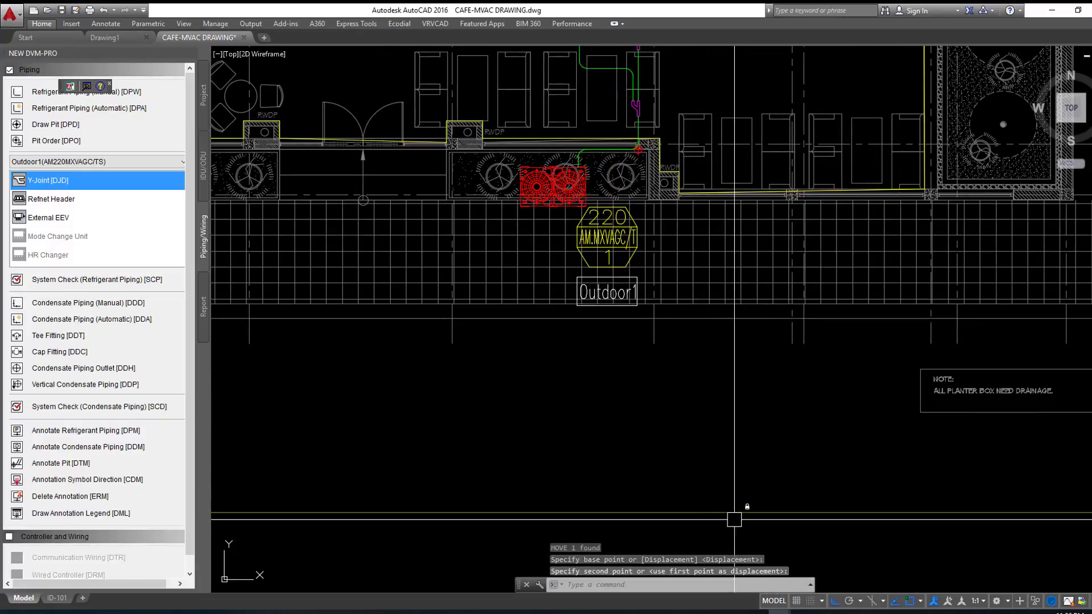
scroll(521, 431, "down", 3)
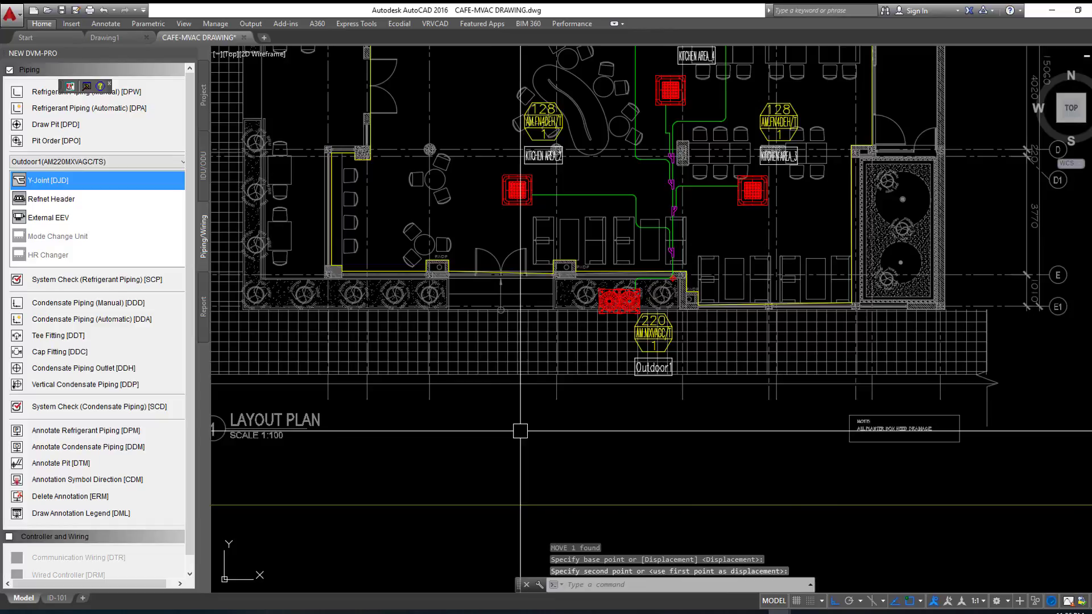
Step: Save the drawing with Ctrl+S
key("ctrl+s")
middle_click_drag(517, 413, 522, 448)
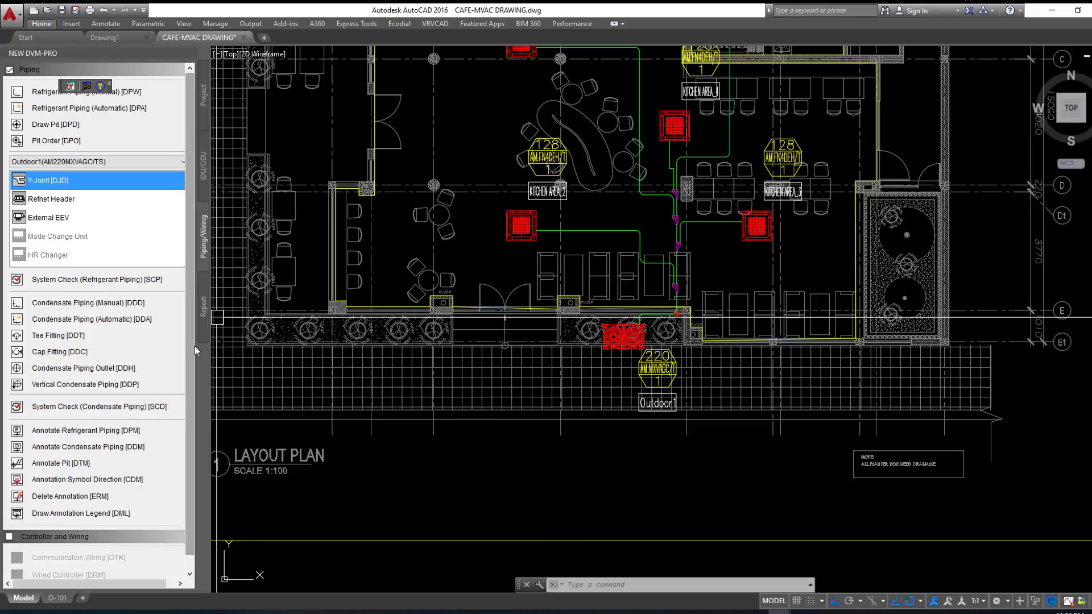
scroll(183, 396, "down", 1)
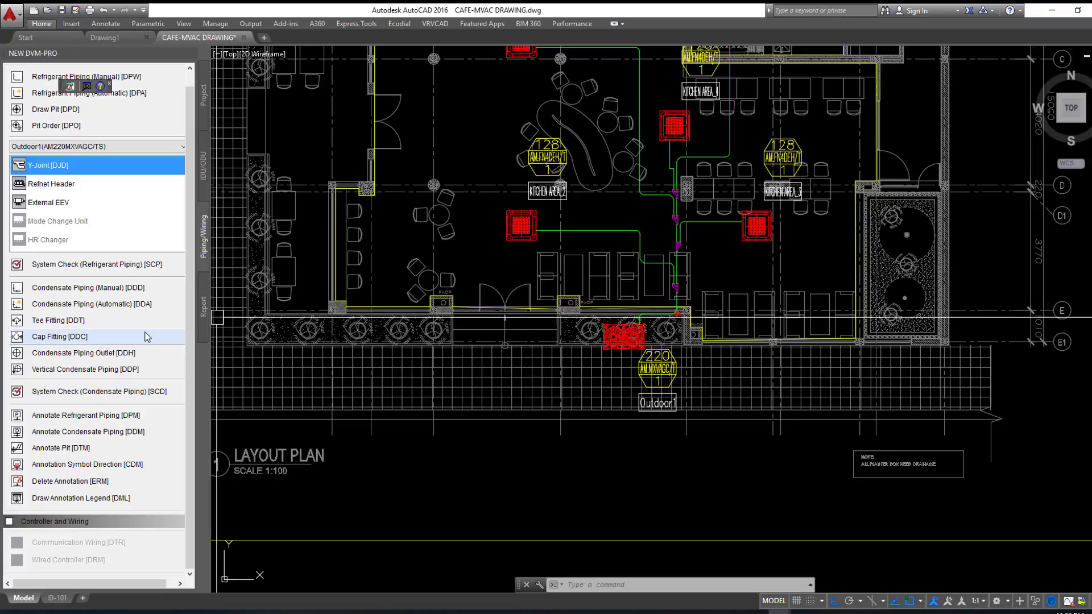
Step: Enable the controller and wiring tools and start manual condensate piping [DDD]
left_click(8, 524)
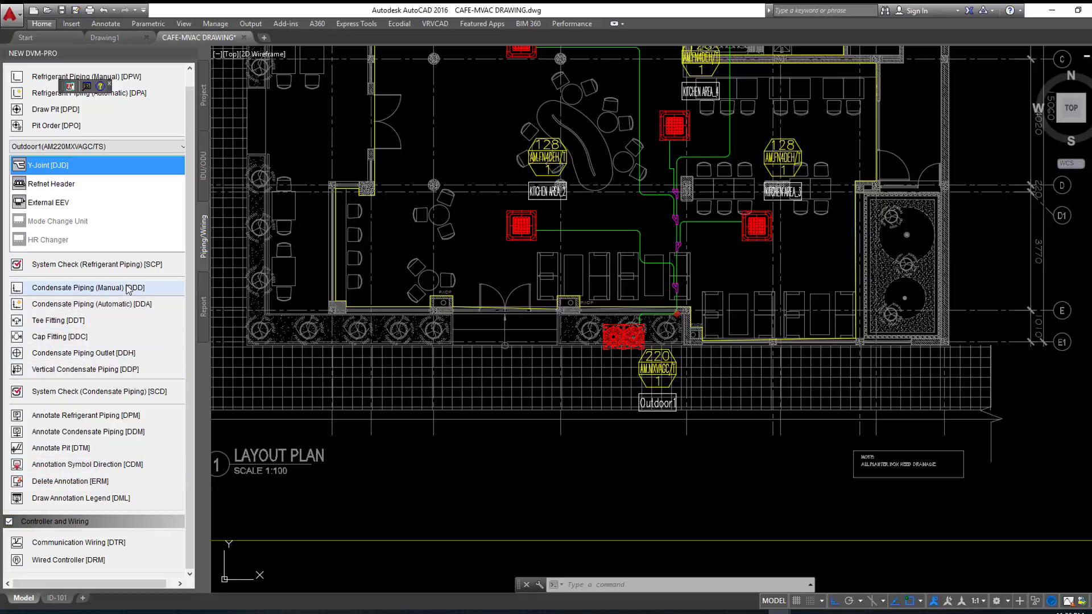
left_click(129, 288)
scroll(322, 310, "down", 2)
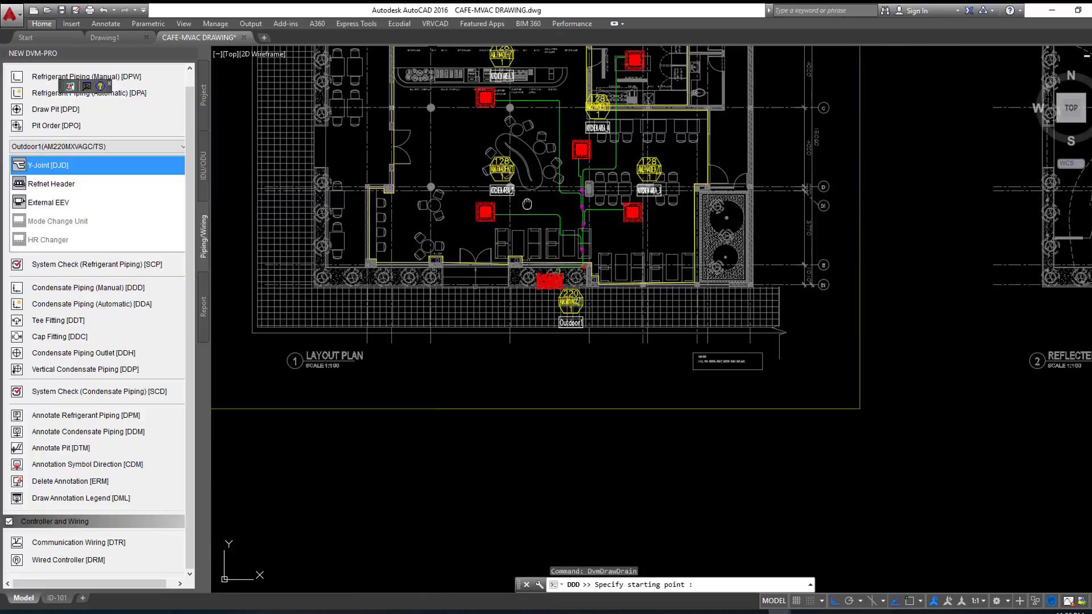
scroll(474, 270, "up", 1)
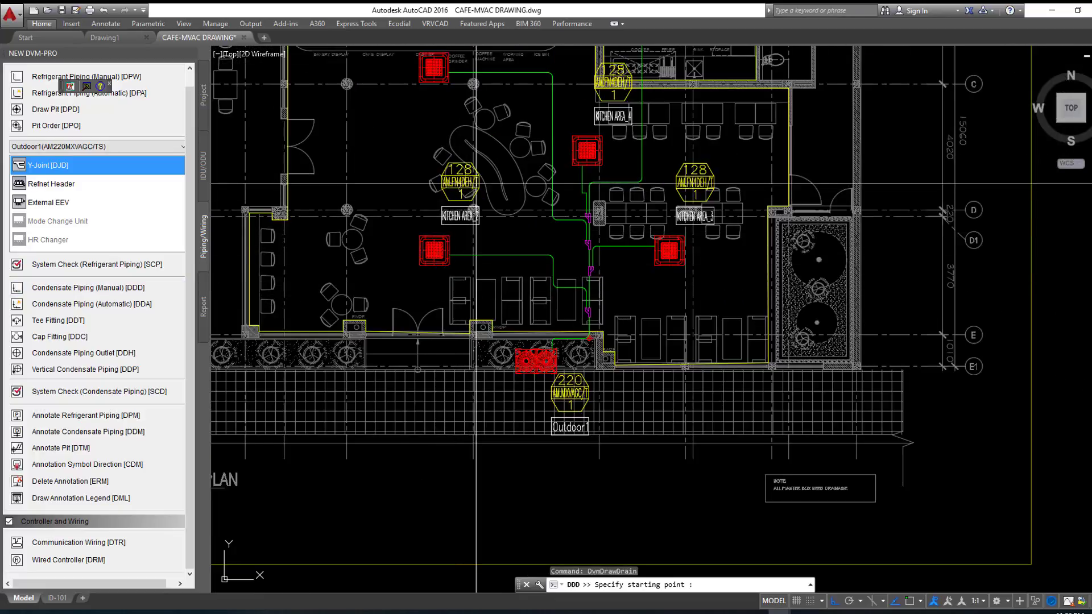
scroll(452, 277, "up", 1)
middle_click_drag(496, 172, 468, 276)
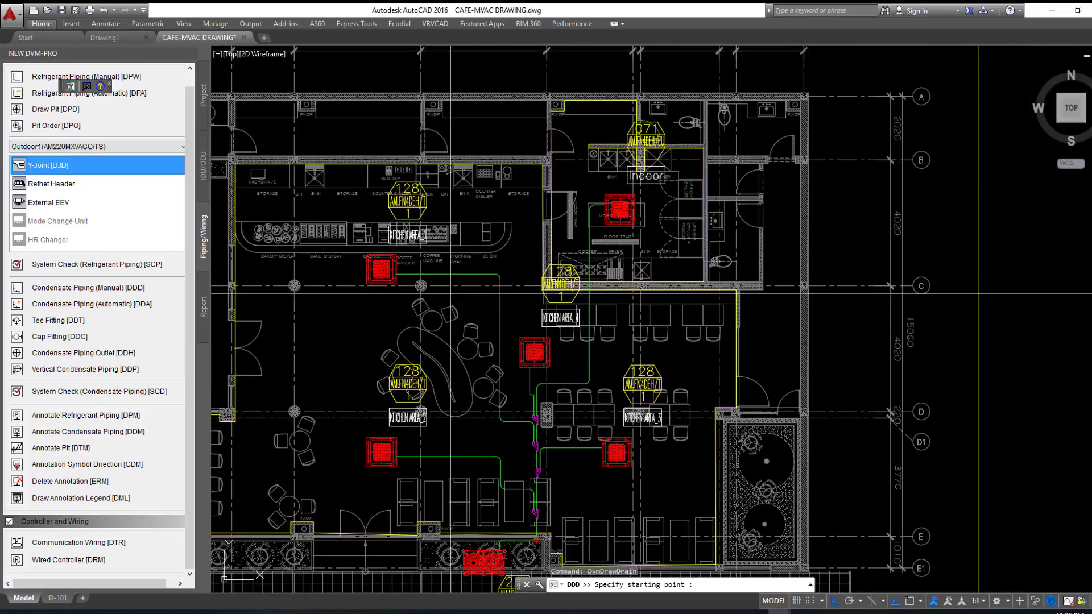
middle_click_drag(515, 376, 489, 213)
middle_click_drag(405, 196, 407, 223)
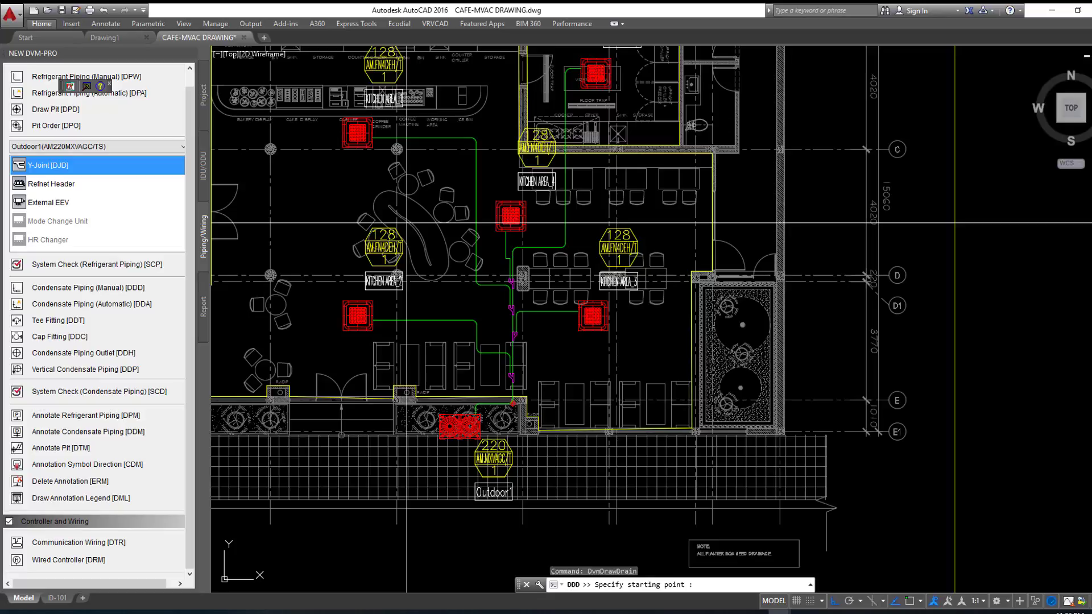
Step: Route the condensate drain pipe to a final point at the RWDP pit and finish it
scroll(563, 68, "up", 5)
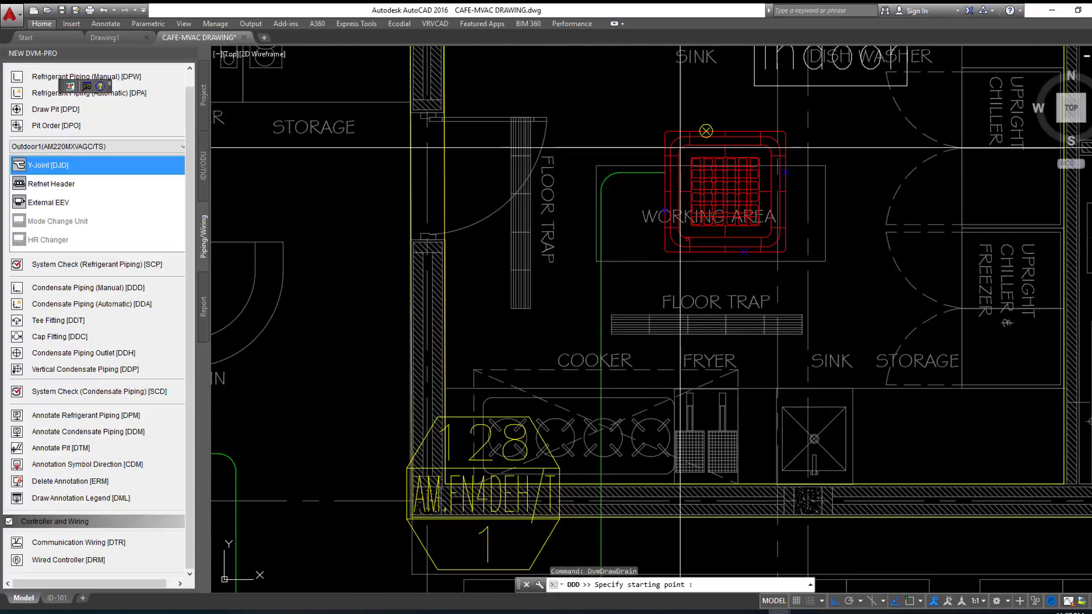
scroll(661, 146, "down", 2)
scroll(568, 139, "down", 1)
scroll(469, 131, "down", 1)
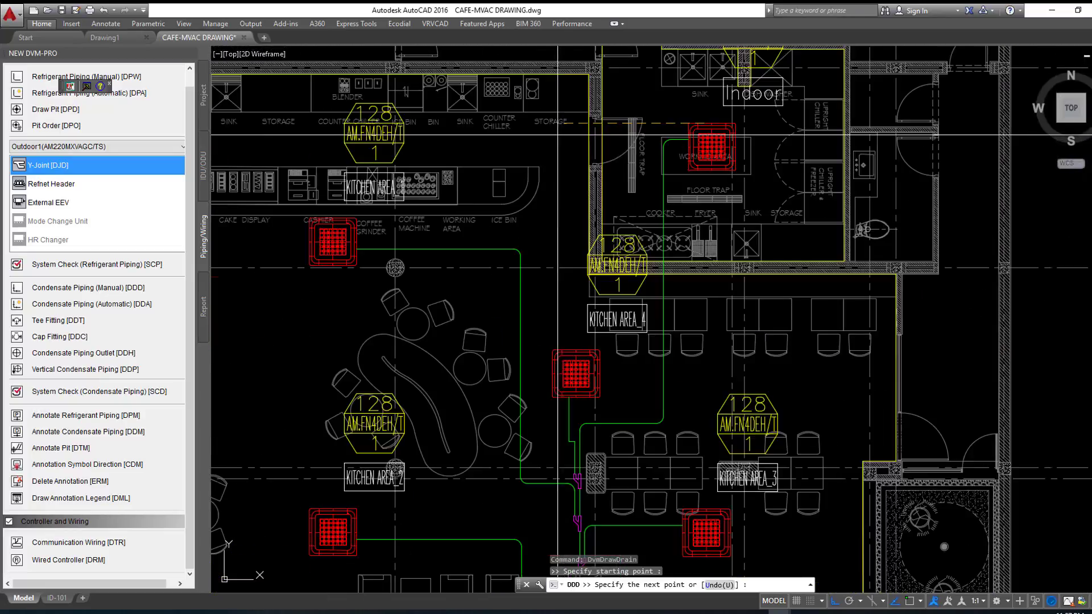
middle_click_drag(423, 146, 455, 98)
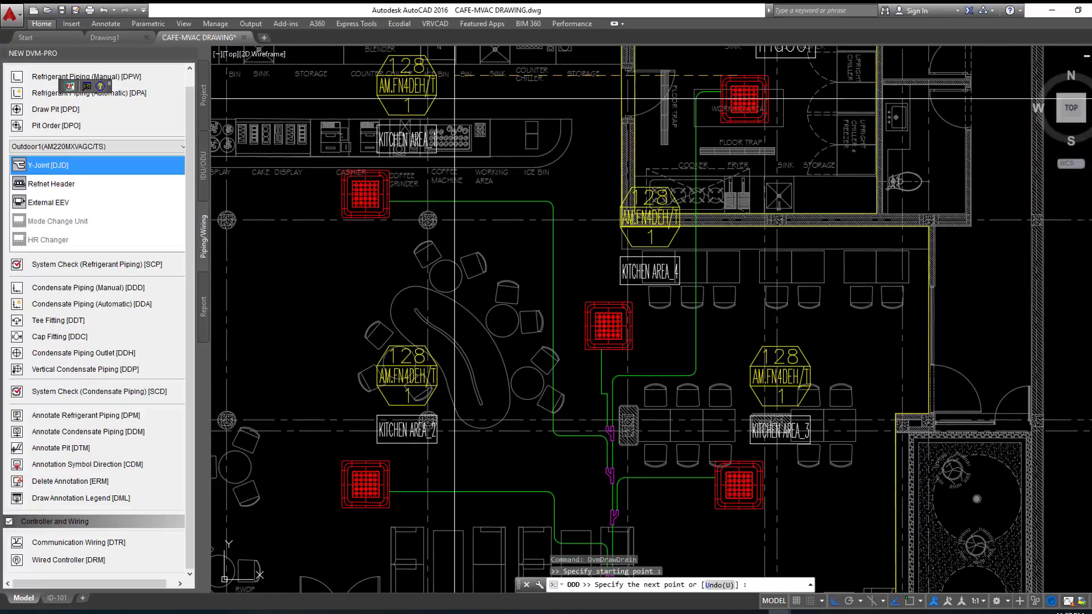
scroll(455, 98, "down", 2)
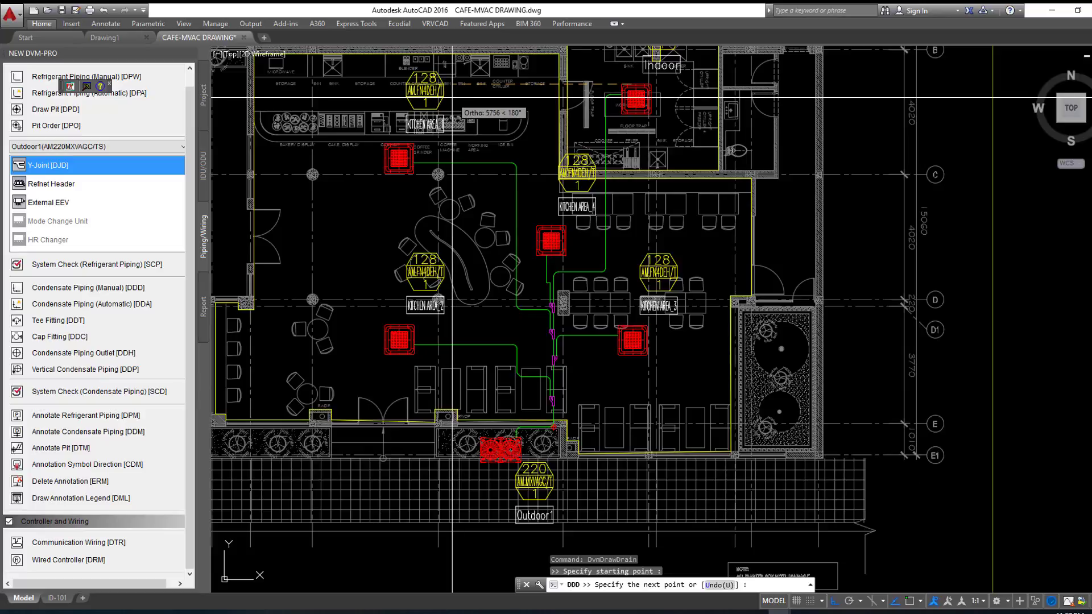
scroll(453, 97, "up", 2)
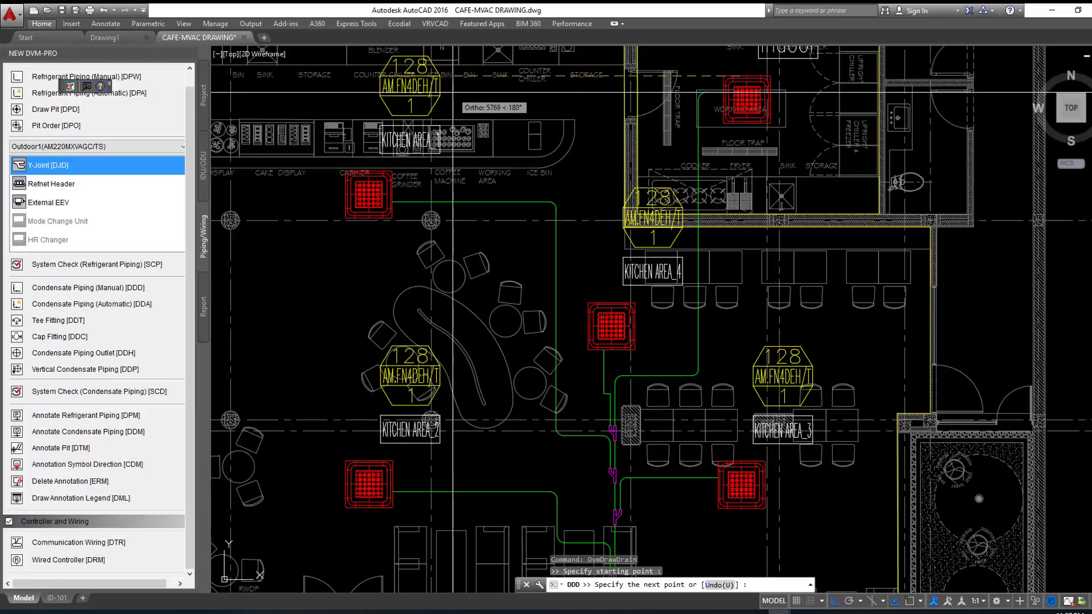
scroll(454, 92, "down", 2)
scroll(453, 92, "up", 2)
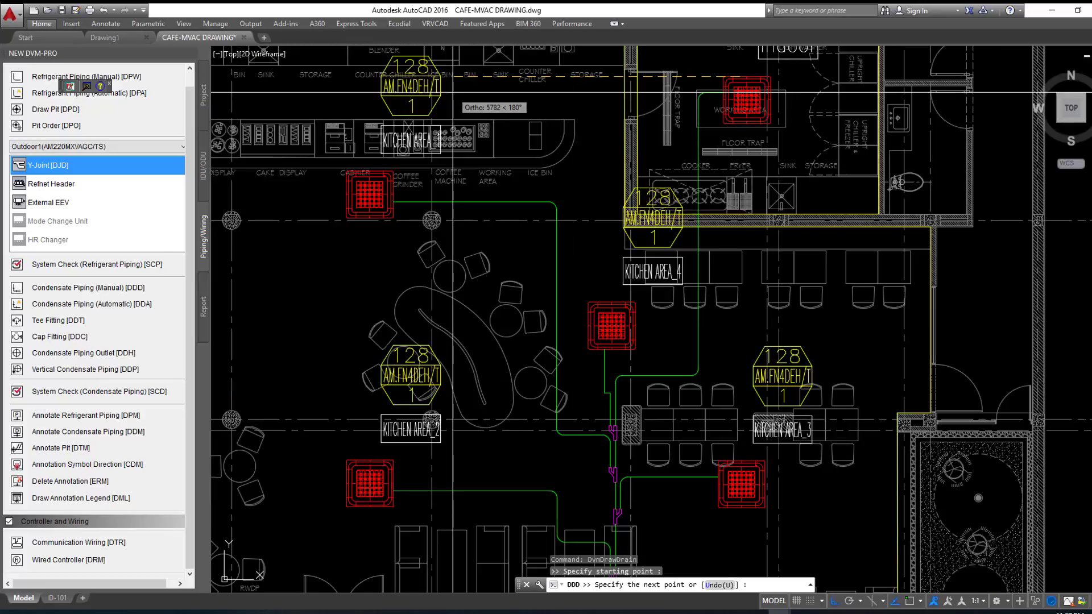
left_click(453, 93)
scroll(453, 92, "down", 4)
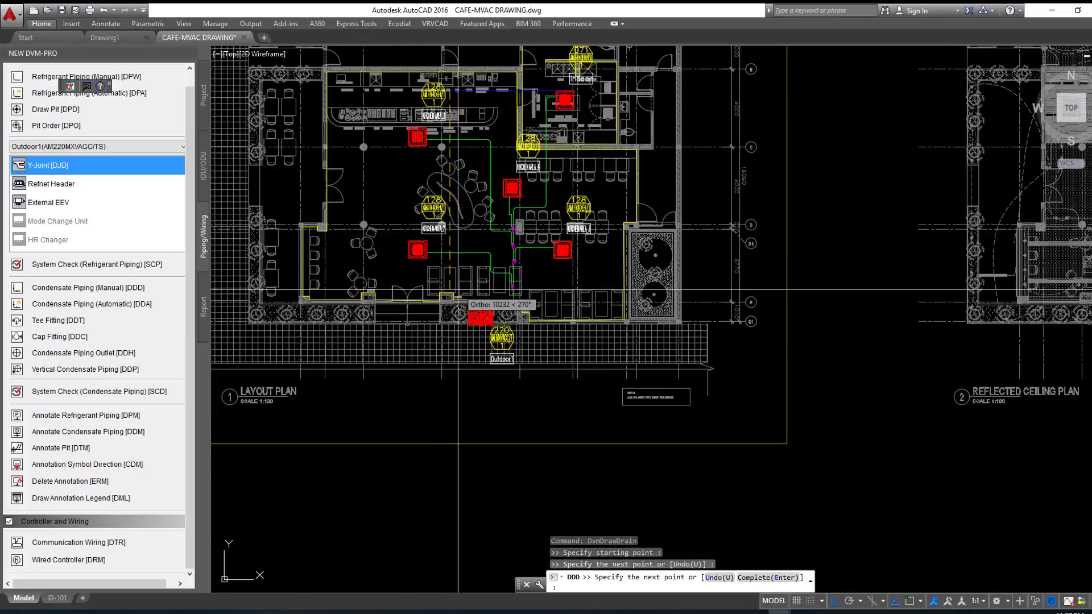
scroll(420, 345, "up", 8)
scroll(421, 345, "up", 2)
scroll(416, 343, "up", 2)
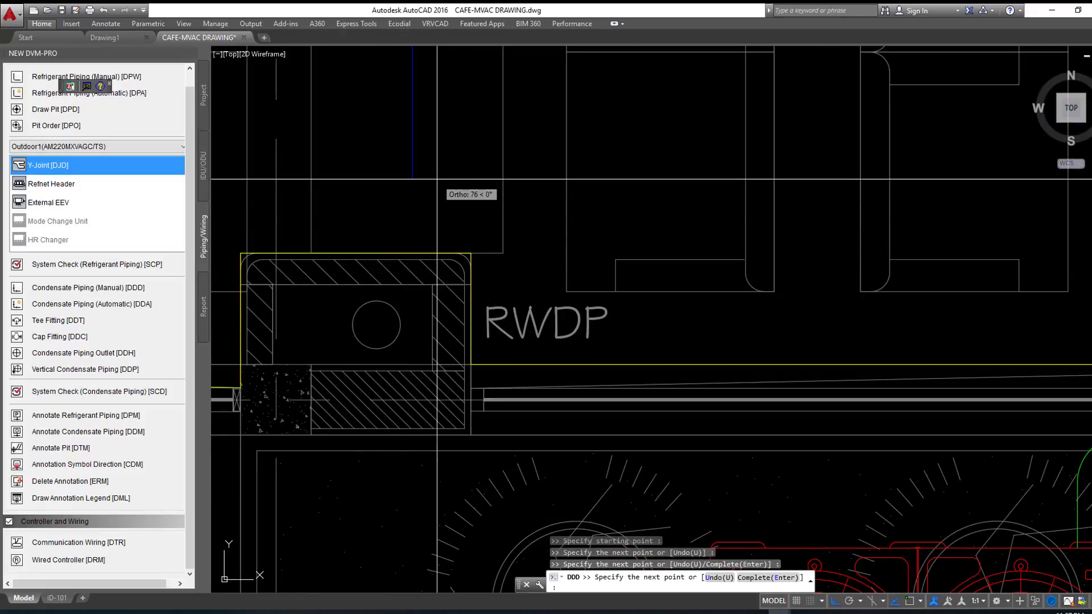
key("Return")
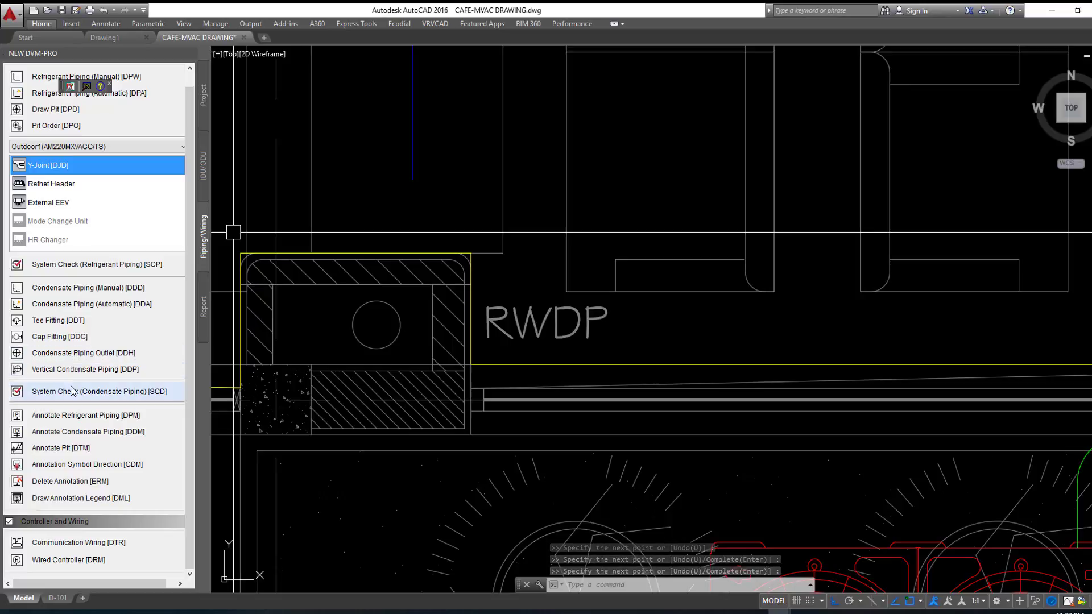
Step: Place a condensate drain outlet [DDH] inside the RWDP pit
left_click(60, 353)
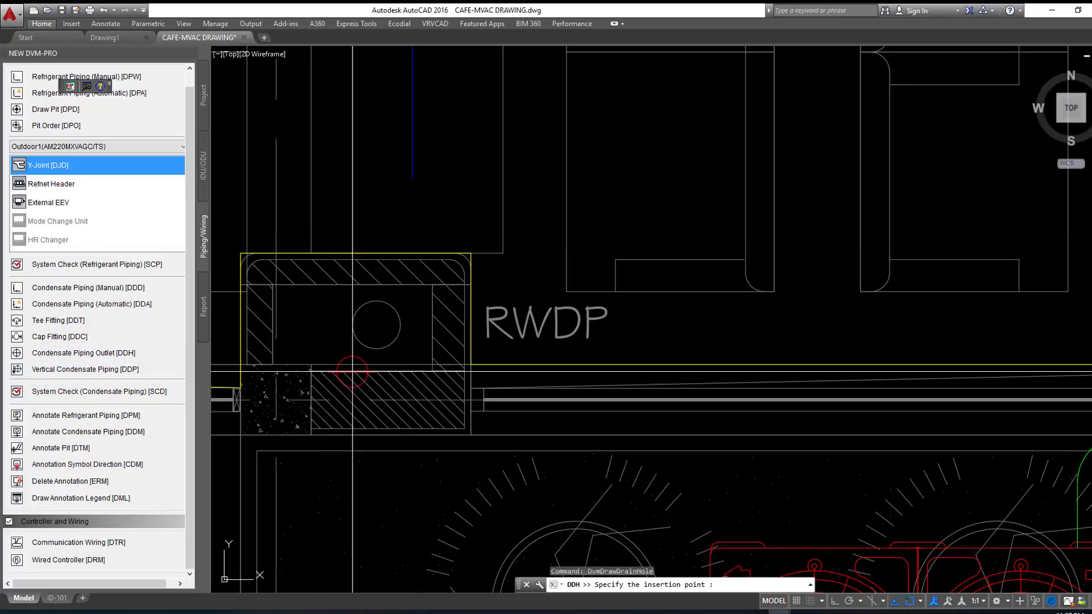
scroll(414, 328, "down", 3)
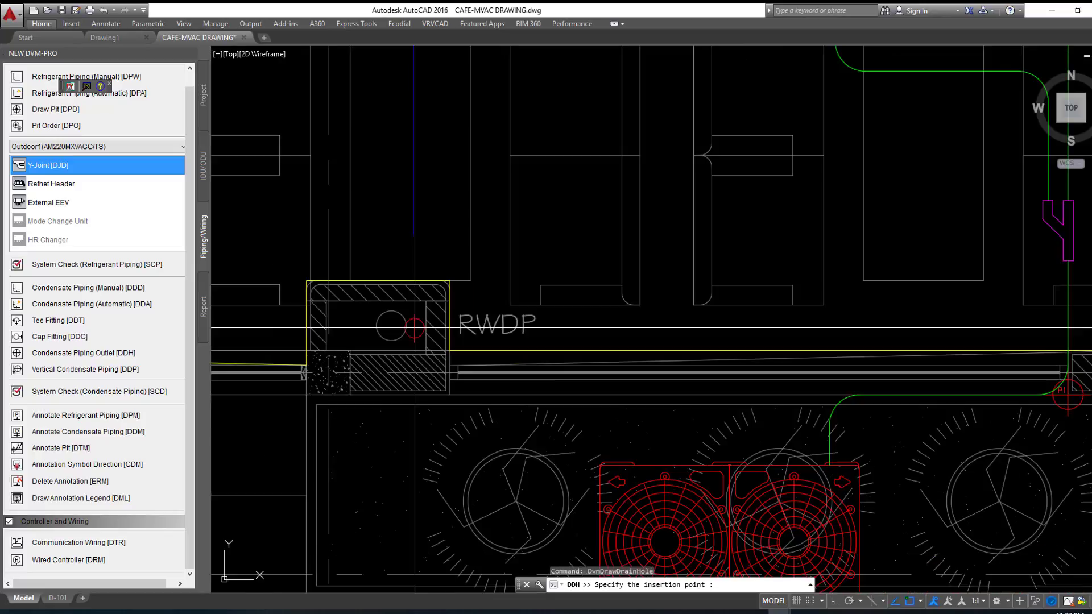
scroll(415, 328, "up", 3)
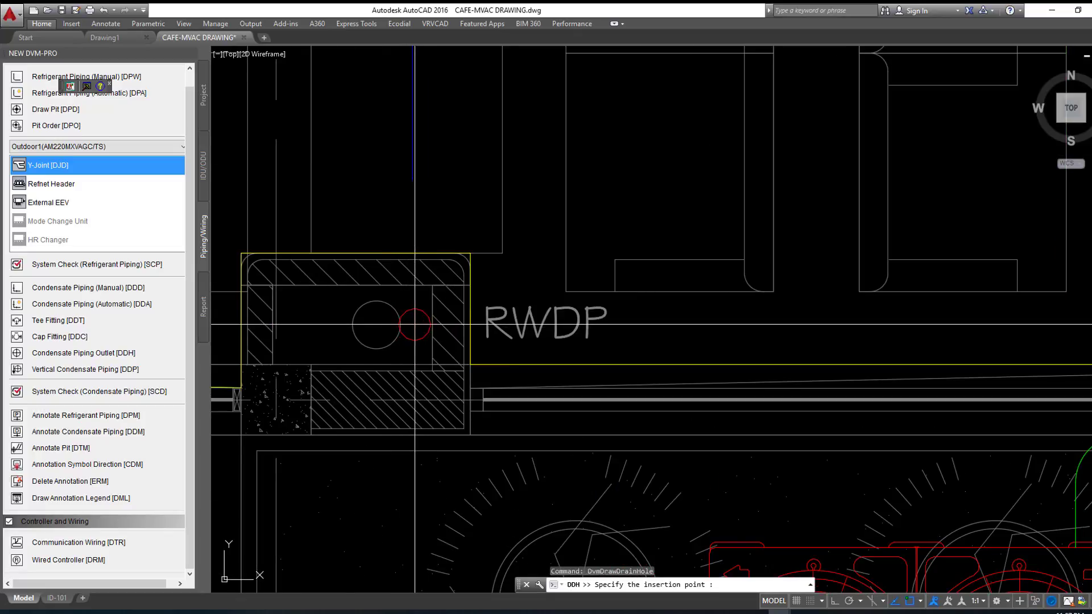
left_click(415, 325)
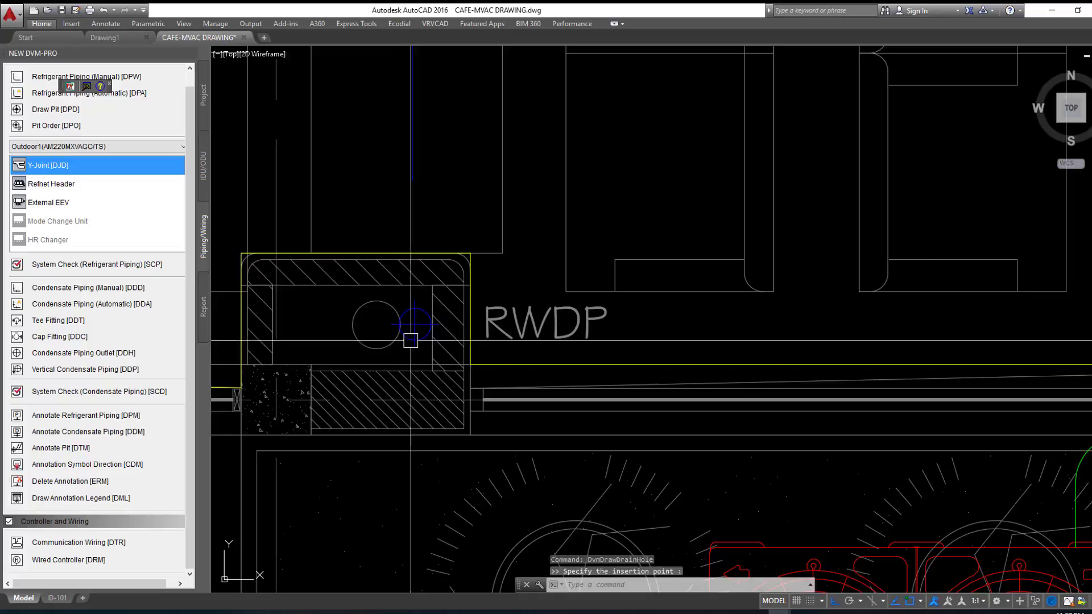
Step: Delete the old blue drain pipe above the pit, leaving the outlet in place
left_click(411, 153)
scroll(412, 152, "down", 3)
scroll(487, 173, "up", 3)
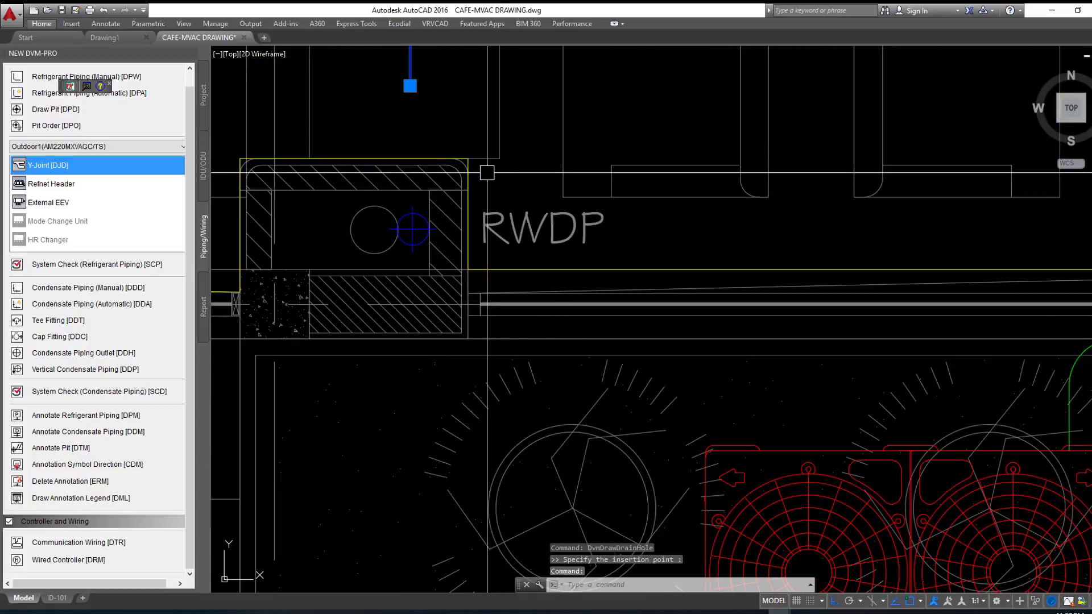
scroll(487, 173, "down", 2)
scroll(487, 173, "down", 2)
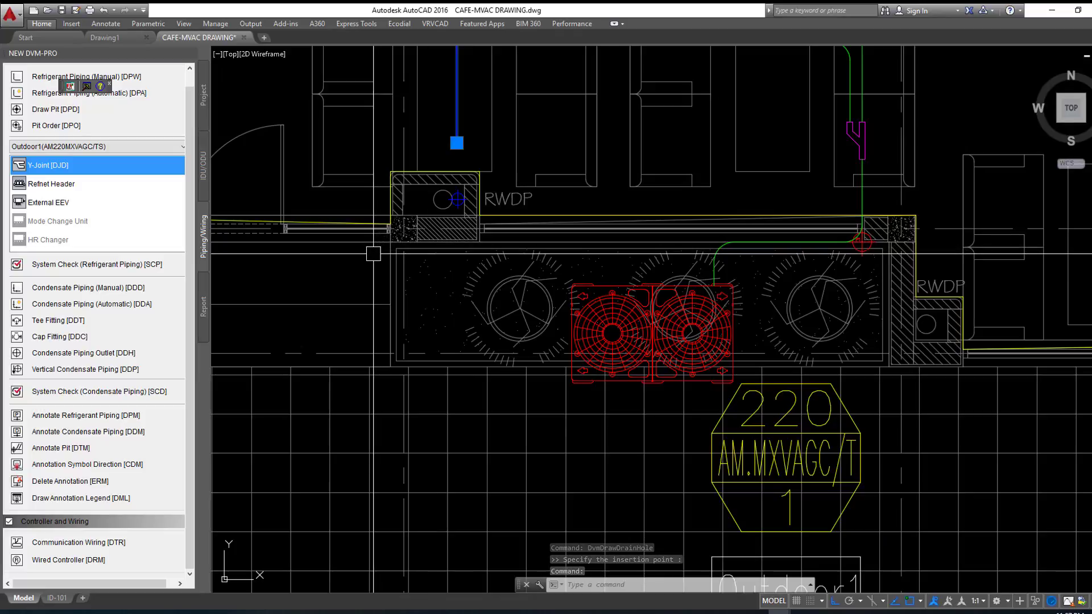
scroll(373, 254, "down", 1)
scroll(444, 301, "down", 2)
scroll(446, 307, "up", 1)
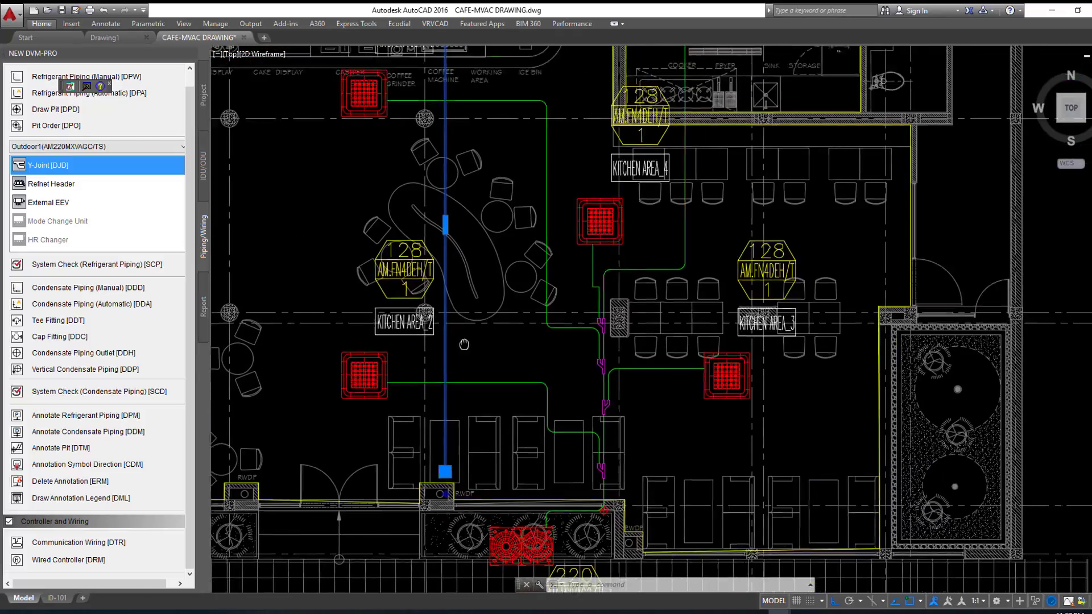
scroll(446, 307, "up", 1)
scroll(446, 307, "down", 2)
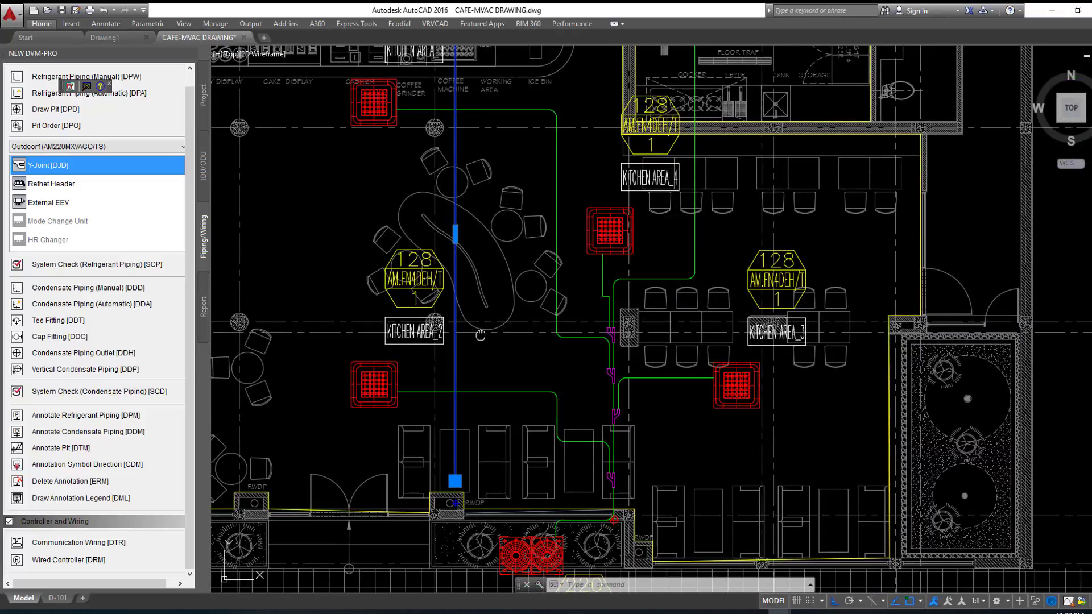
scroll(506, 304, "up", 2)
middle_click_drag(506, 305, 505, 377)
key("Return")
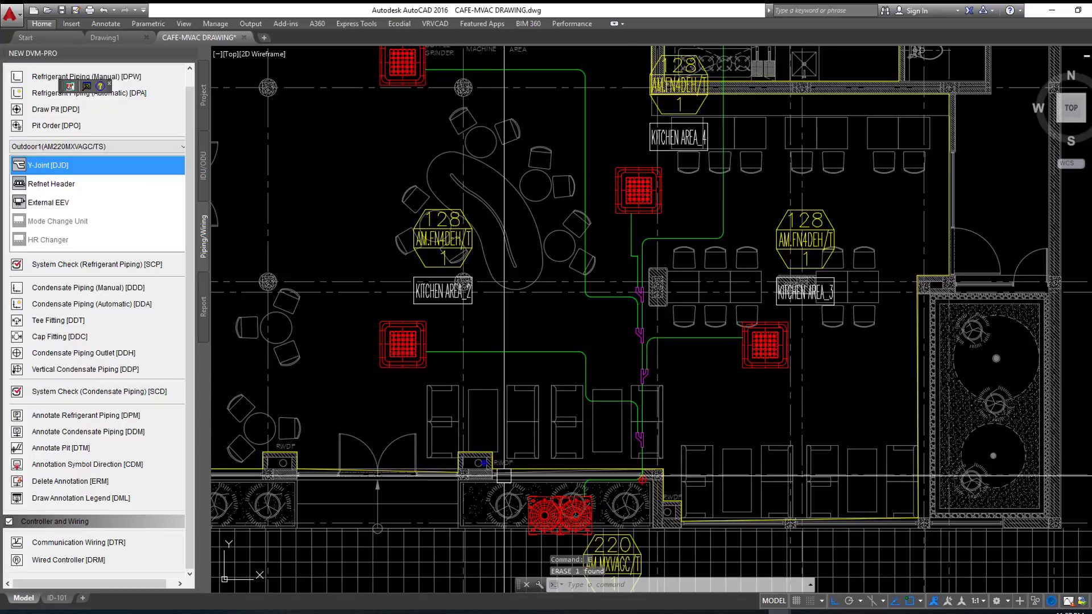
scroll(483, 463, "up", 7)
scroll(484, 463, "up", 2)
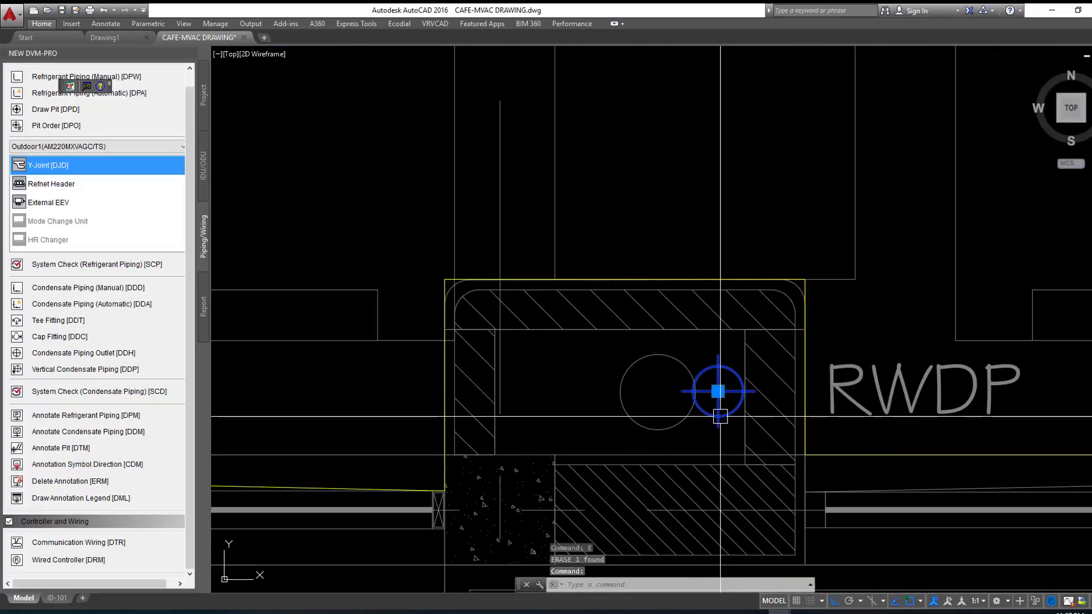
left_click(718, 392)
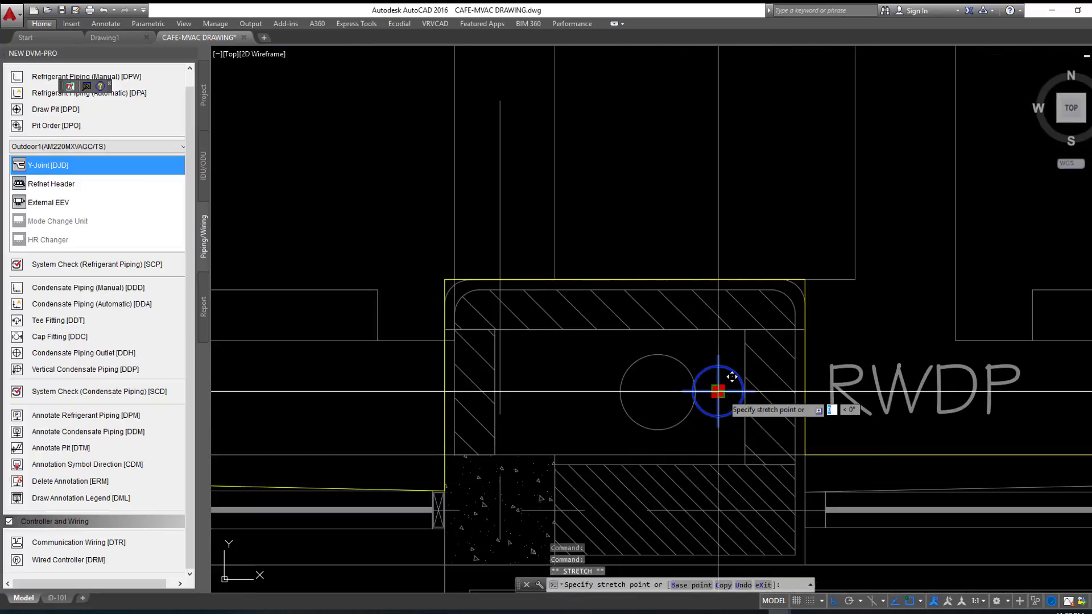
key("Escape")
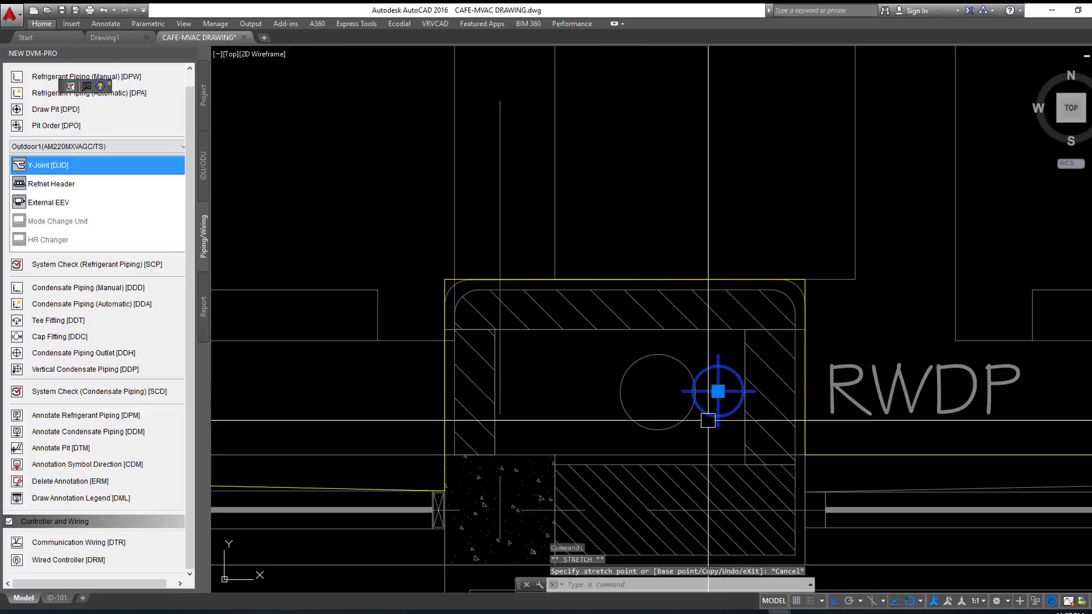
key("Escape")
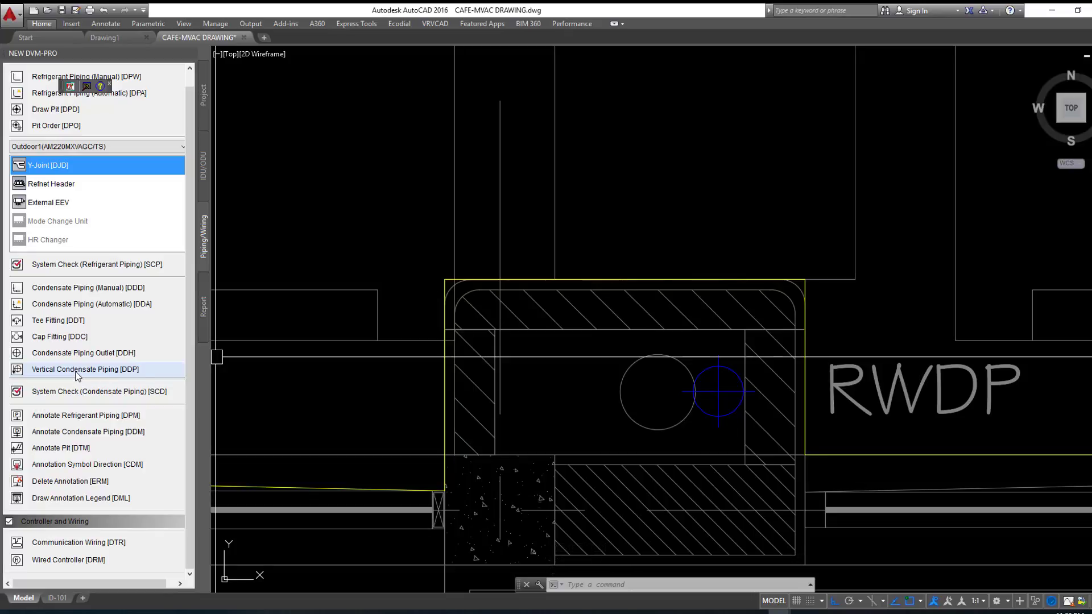
Step: Start a new manual condensate pipe [DDD] at the RWDP pit outlet
left_click(88, 287)
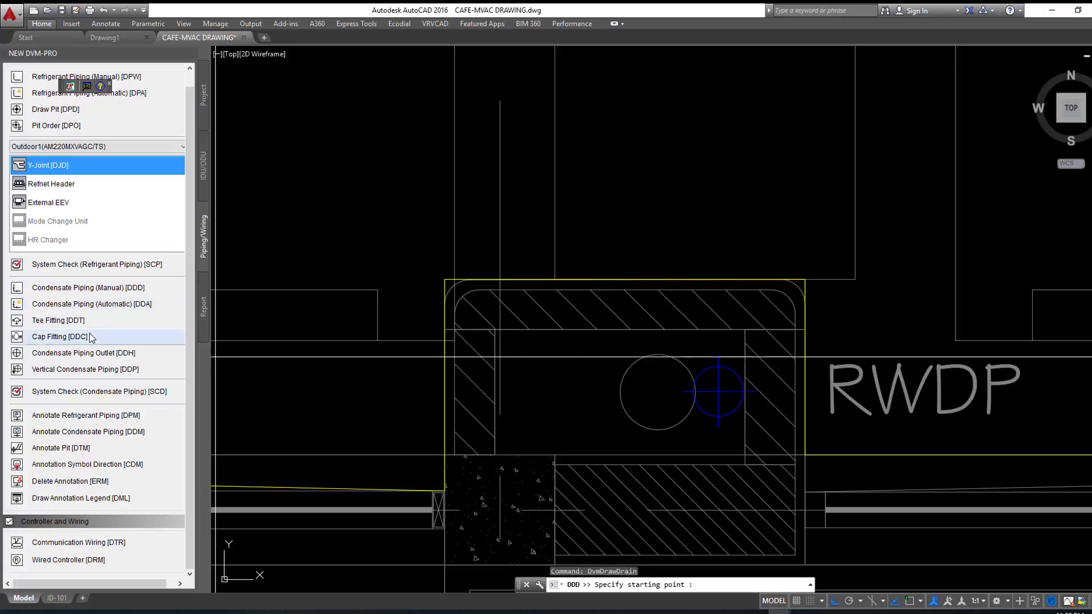
scroll(585, 299, "down", 5)
scroll(467, 251, "up", 2)
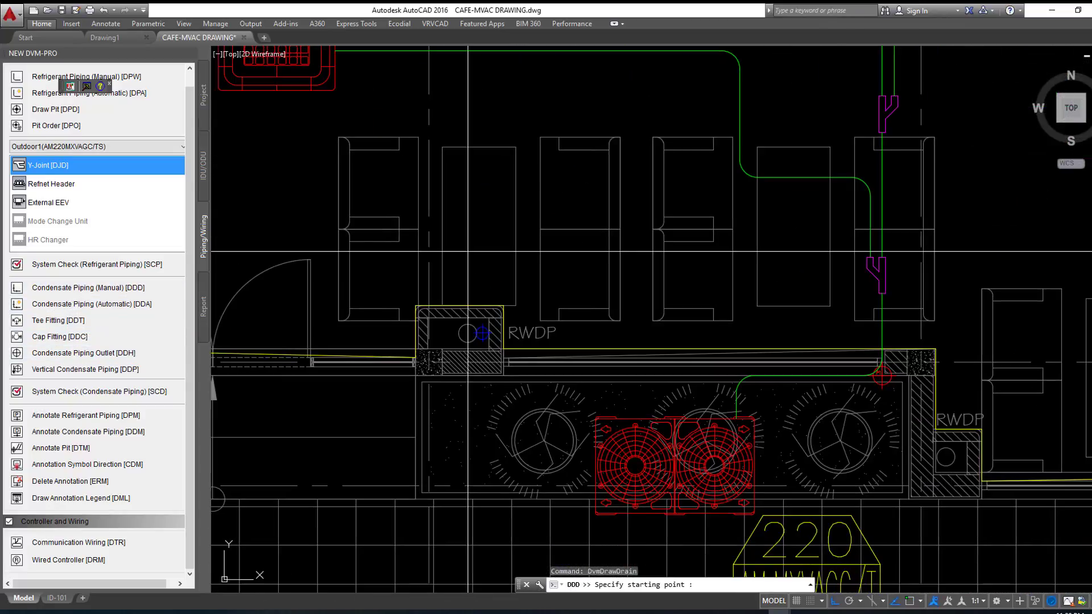
scroll(477, 329, "up", 6)
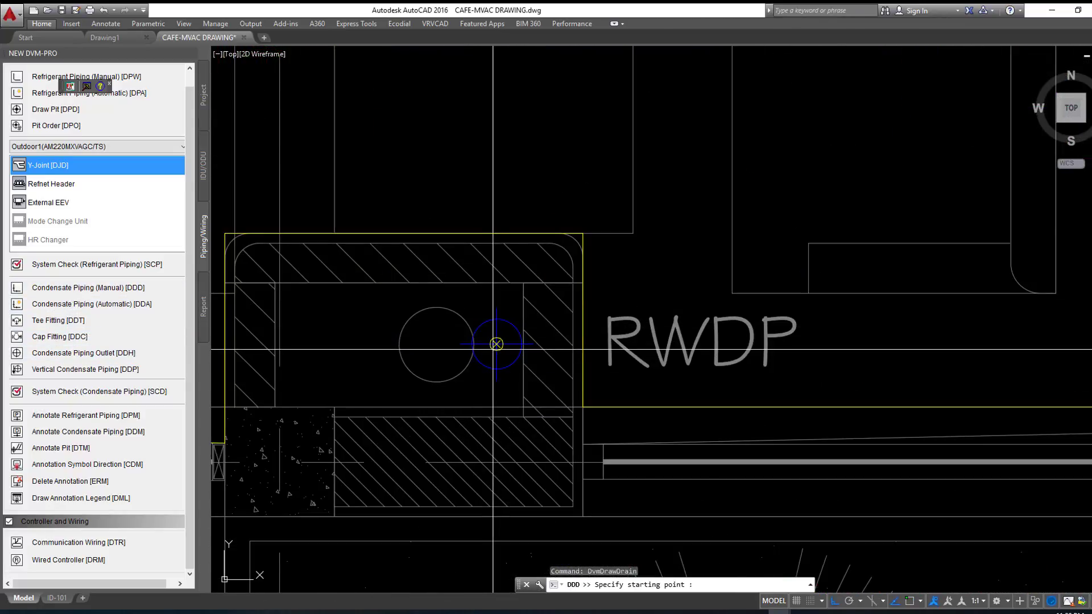
left_click(497, 345)
scroll(497, 344, "down", 5)
scroll(495, 171, "up", 1)
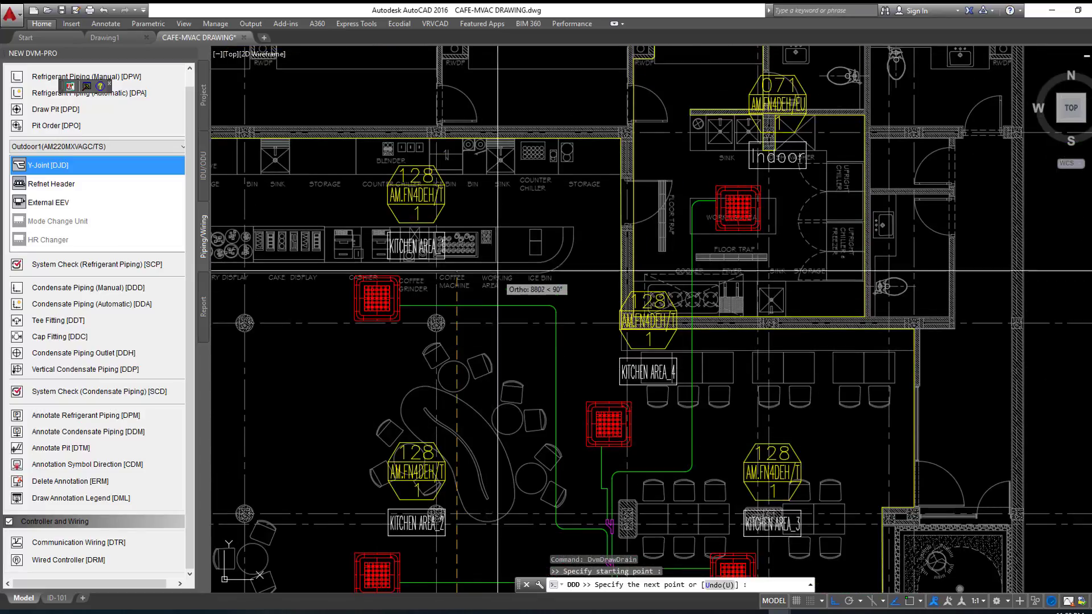
scroll(512, 212, "up", 3)
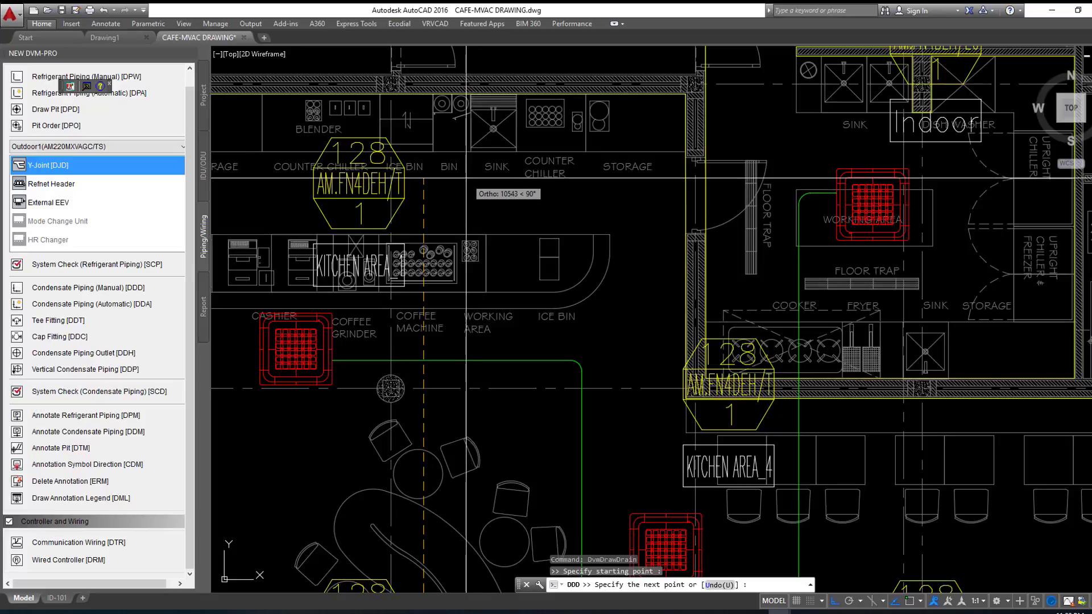
Step: Extend the drain pipe north to a bend point in the kitchen area and finish it
scroll(452, 171, "up", 2)
scroll(452, 171, "up", 2)
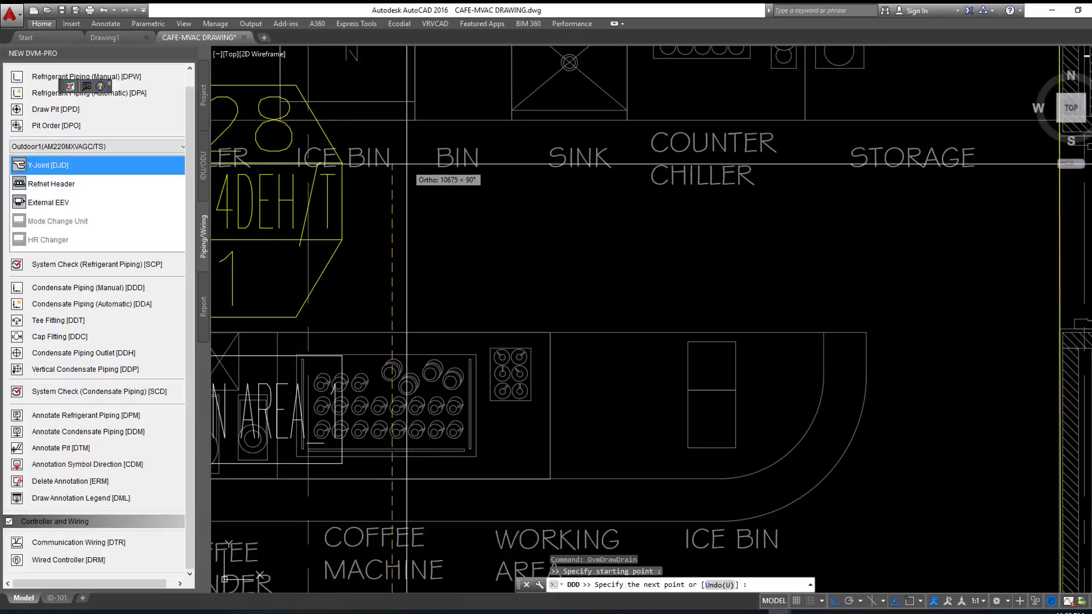
left_click(406, 165)
scroll(448, 197, "down", 4)
scroll(812, 193, "up", 2)
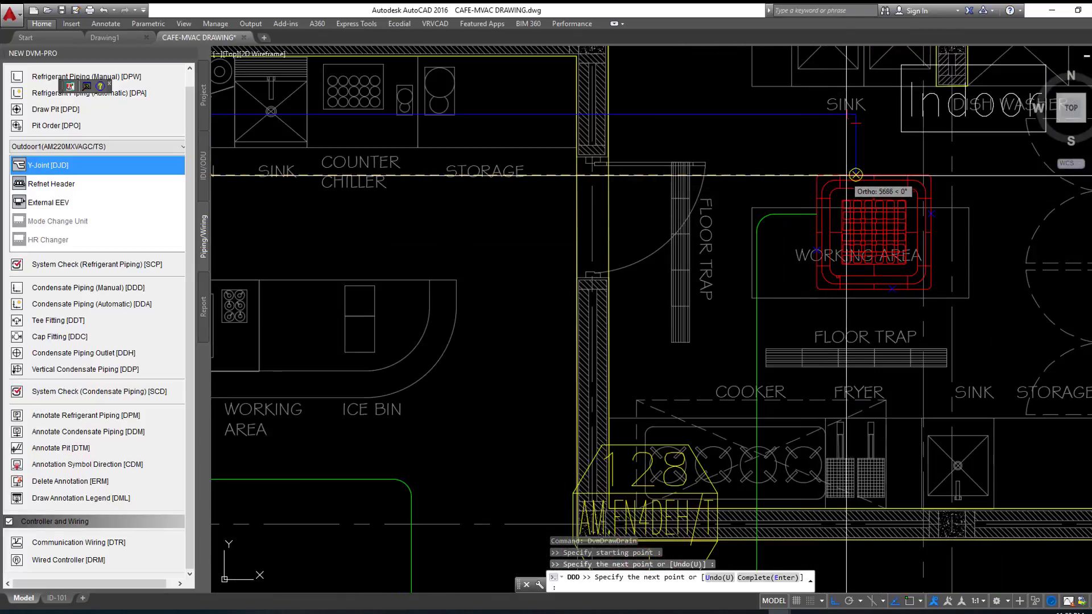
key("Return")
scroll(856, 175, "down", 8)
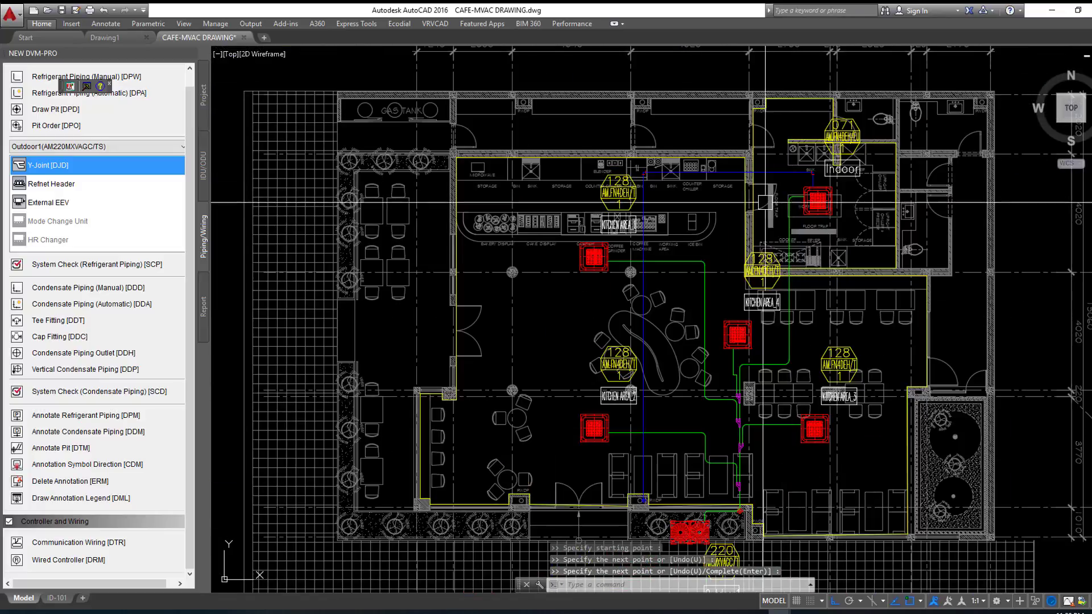
scroll(638, 321, "up", 8)
middle_click_drag(638, 321, 627, 444)
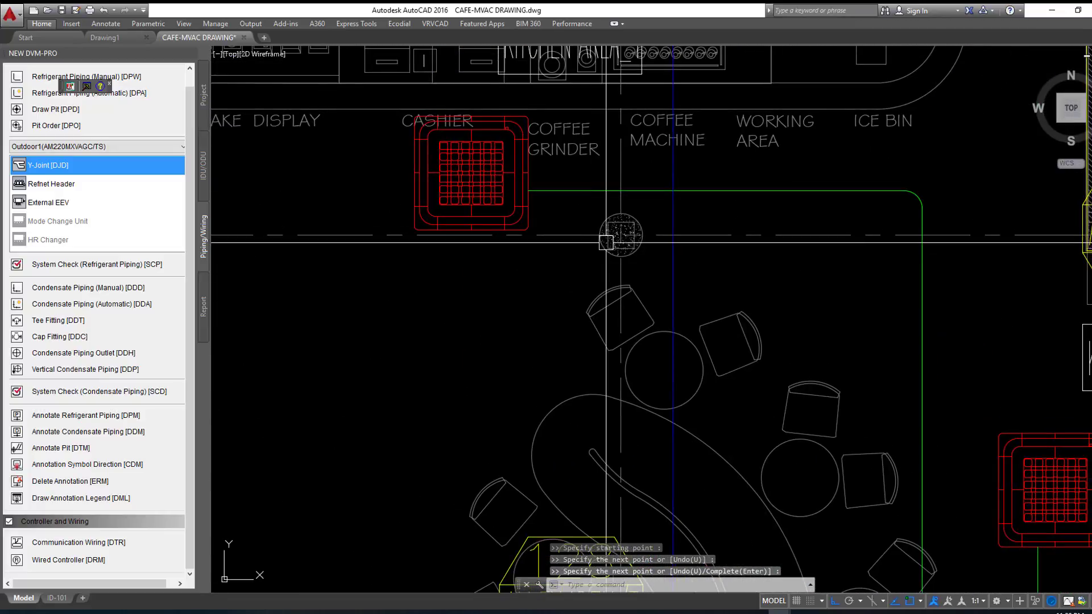
key("Return")
key("Return")
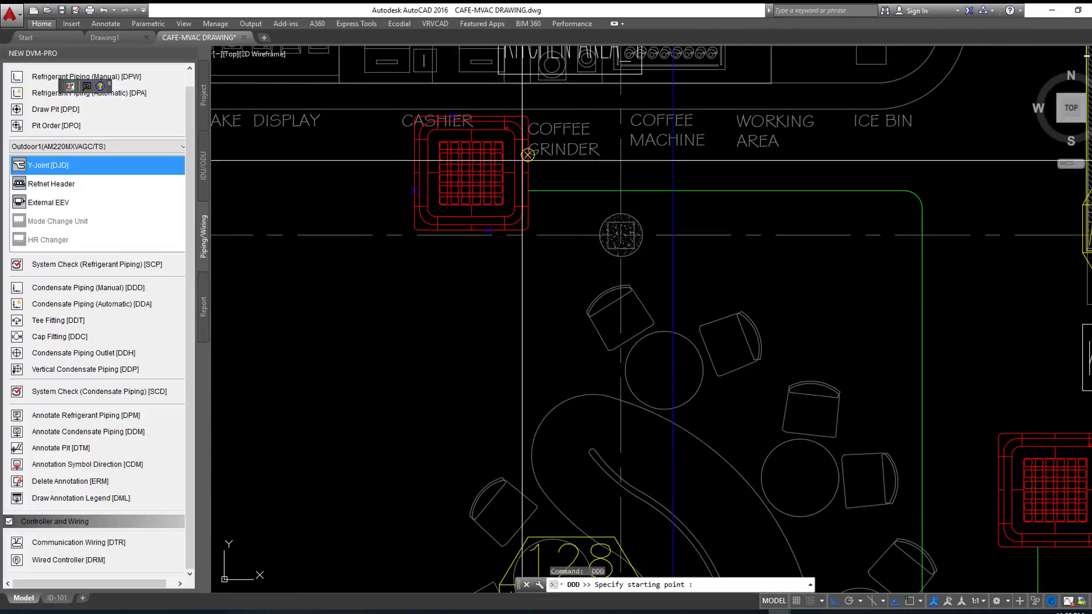
Step: Draw condensate branches from the cashier indoor unit and the next indoor unit to the main drain pipe
left_click(563, 176)
left_click(673, 176)
key("Return")
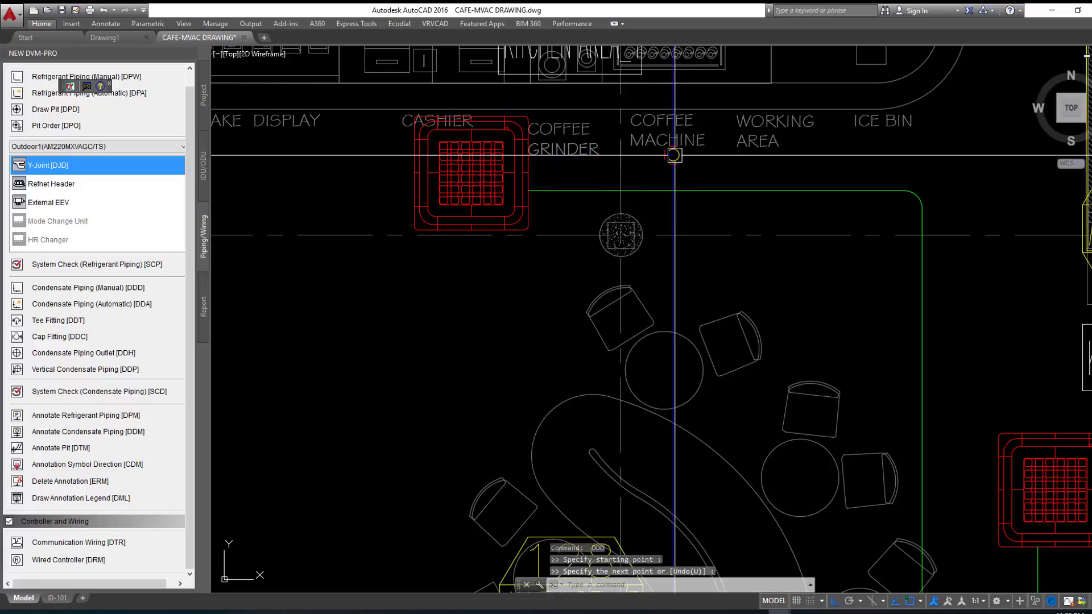
scroll(505, 194, "down", 2)
scroll(506, 194, "down", 3)
scroll(592, 171, "up", 3)
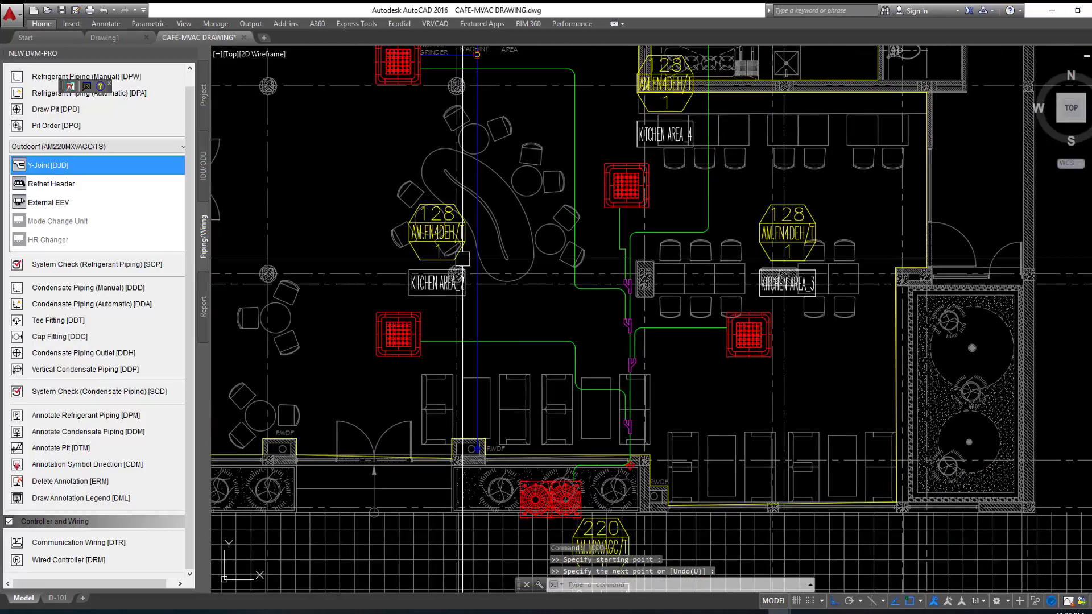
scroll(592, 171, "up", 2)
key("Return")
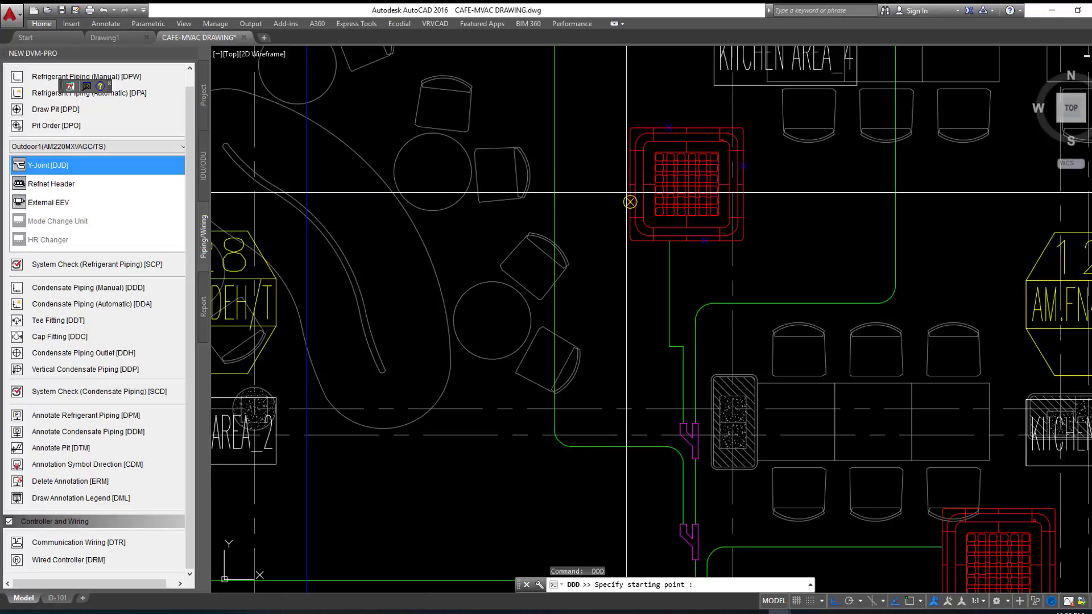
left_click(630, 202)
left_click(307, 202)
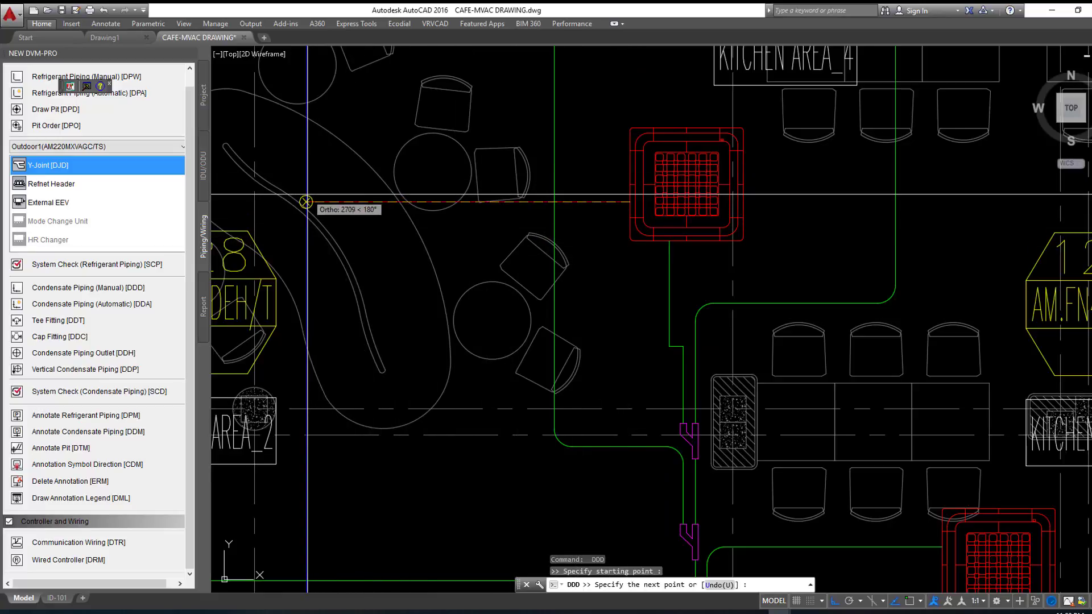
key("Return")
scroll(534, 194, "down", 2)
scroll(401, 340, "up", 5)
Step: Draw condensate branches from the KITCHEN AREA_2 and KITCHEN AREA_3 units to the existing line
key("Return")
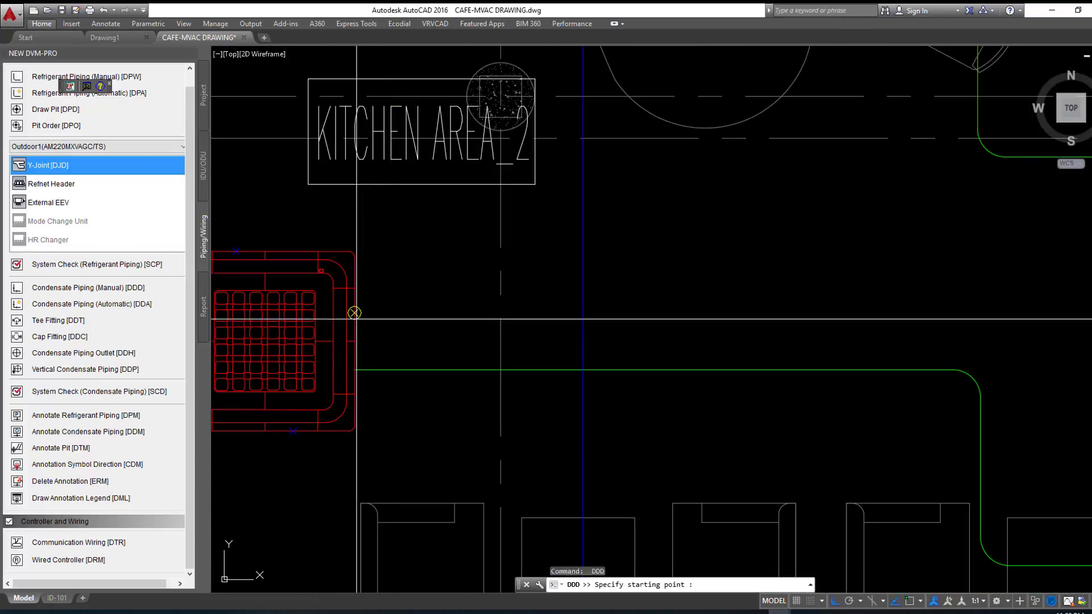
left_click(355, 312)
left_click(583, 313)
key("Return")
scroll(584, 310, "down", 5)
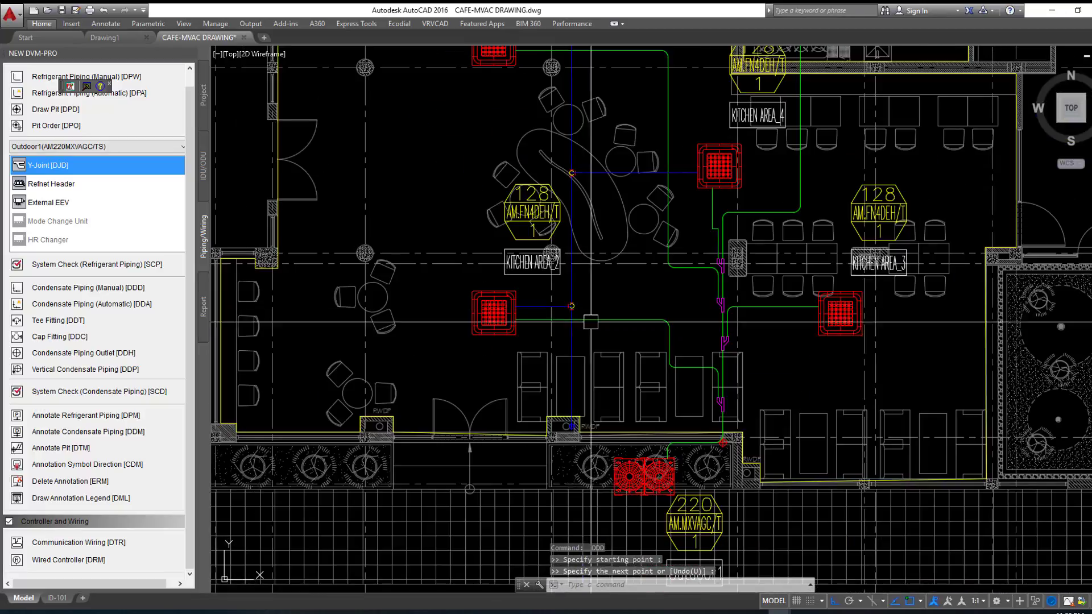
mouse_move(585, 305)
middle_mouse_down()
mouse_move(728, 228)
mouse_move(633, 372)
middle_mouse_up()
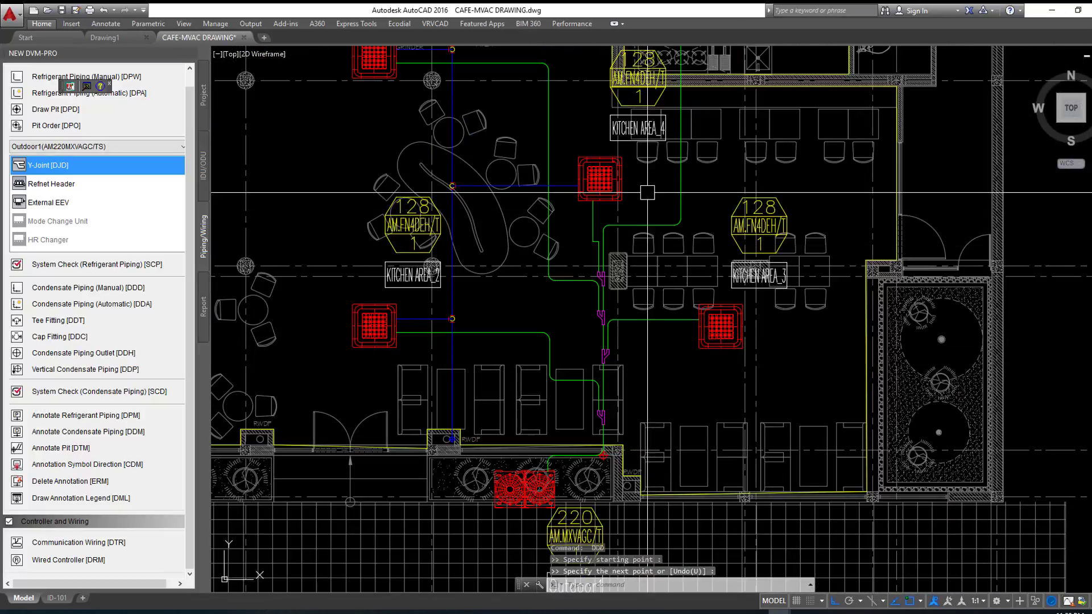
scroll(706, 358, "up", 2)
key("Return")
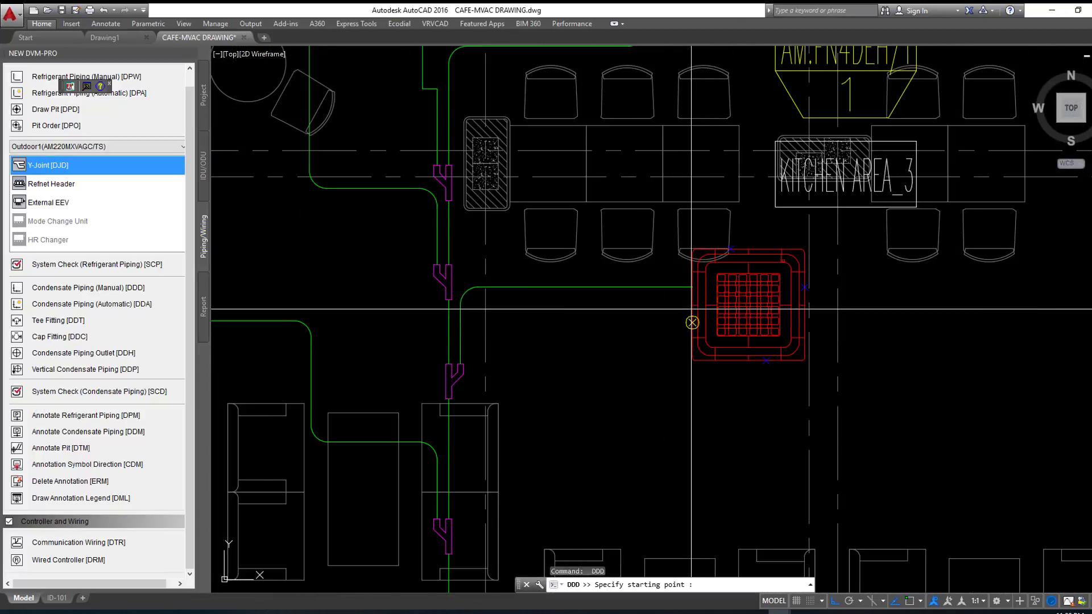
left_click(692, 318)
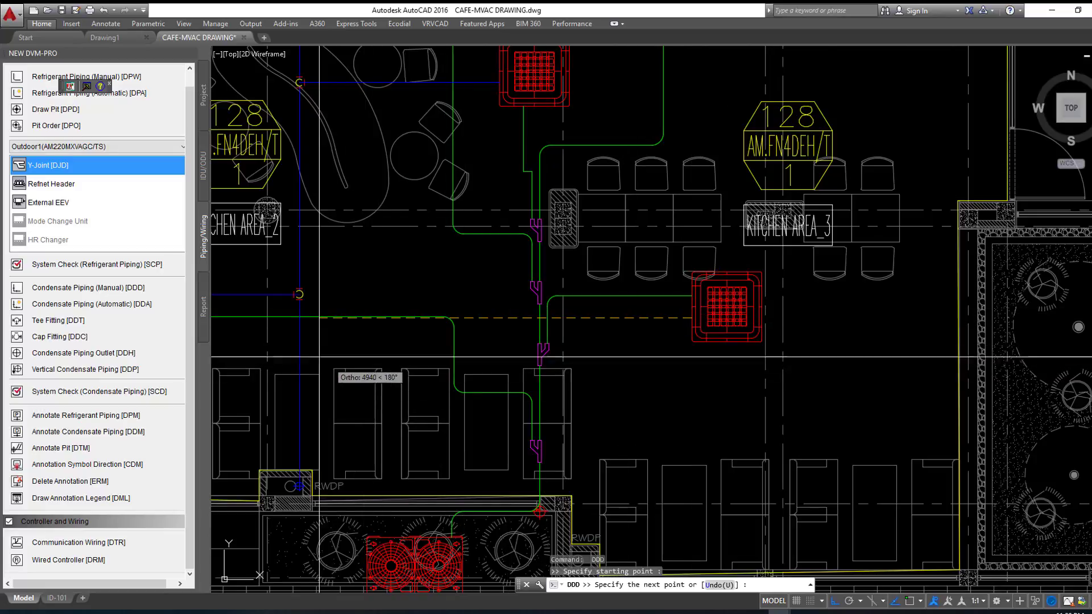
scroll(291, 316, "up", 4)
left_click(285, 311)
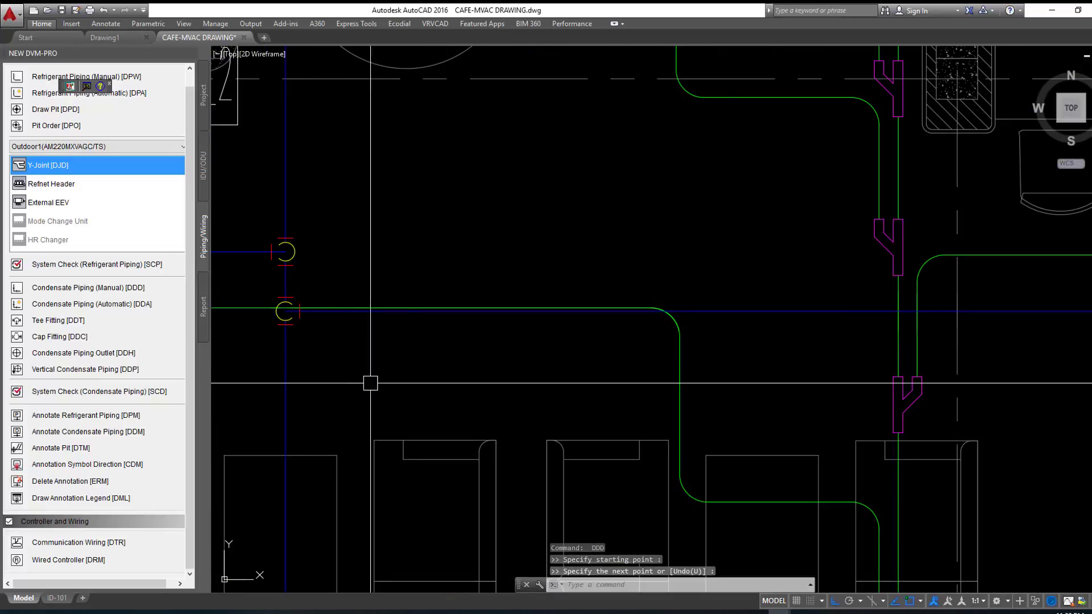
scroll(556, 322, "down", 5)
scroll(560, 329, "down", 3)
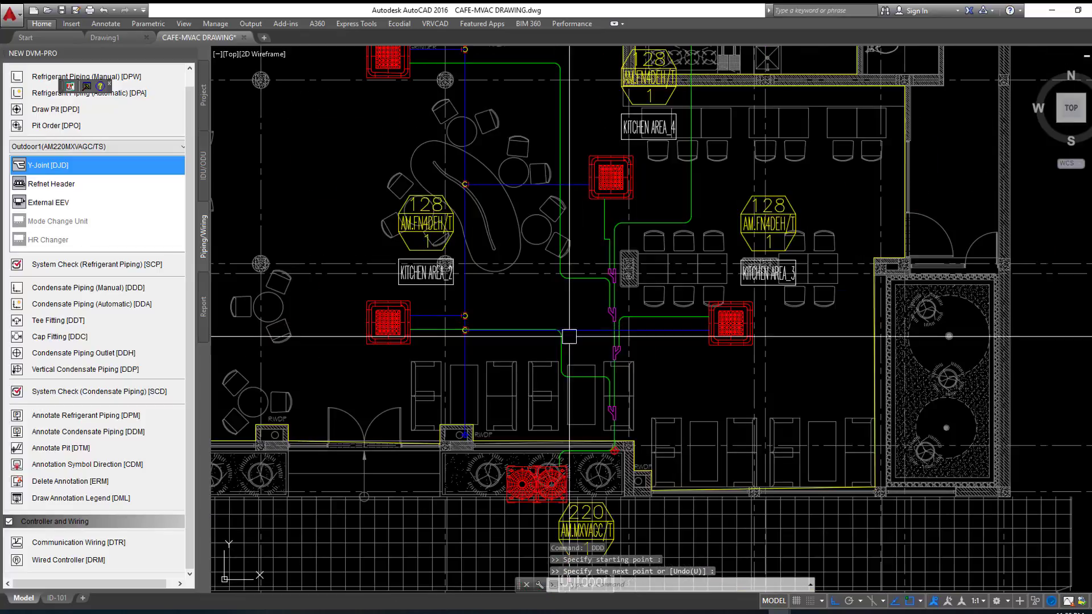
scroll(717, 369, "down", 2)
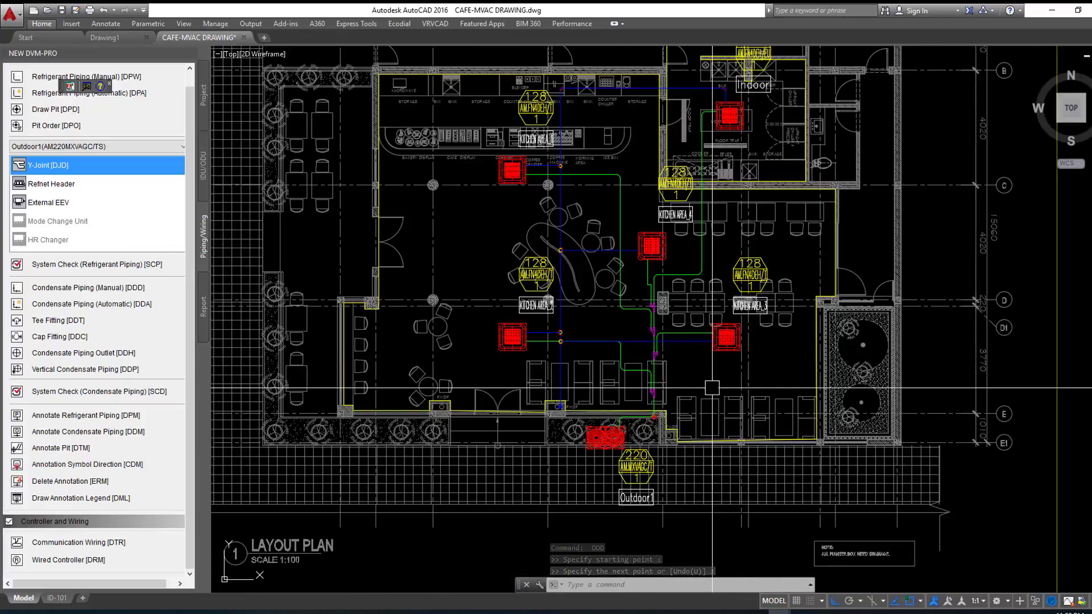
Step: Save, pass the condensate System Check [SCD], save again, and start Annotate Refrigerant Piping [DPM]
key("ctrl+s")
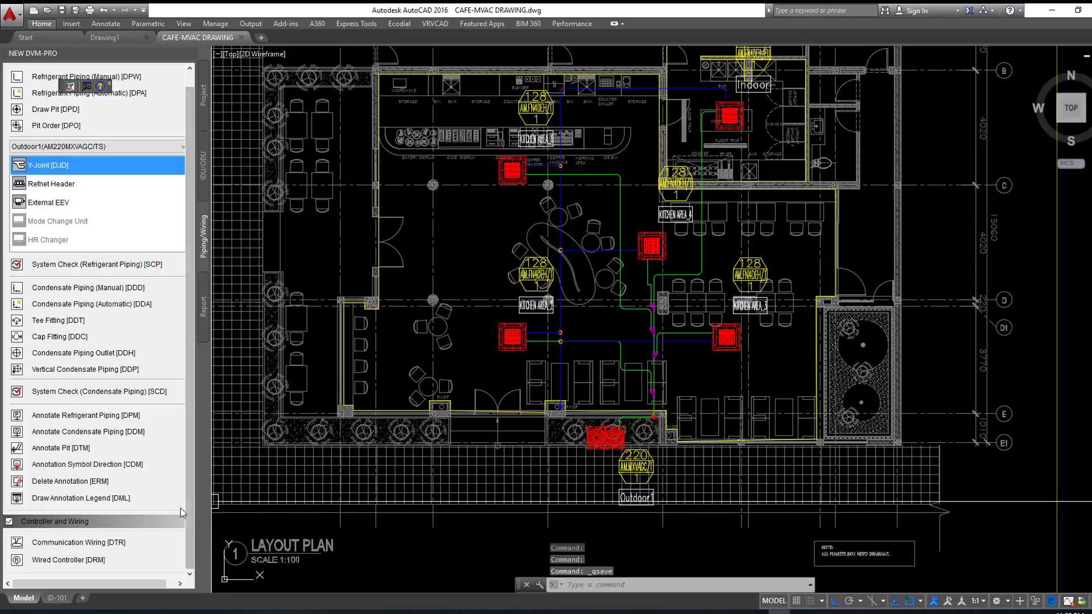
left_click(159, 393)
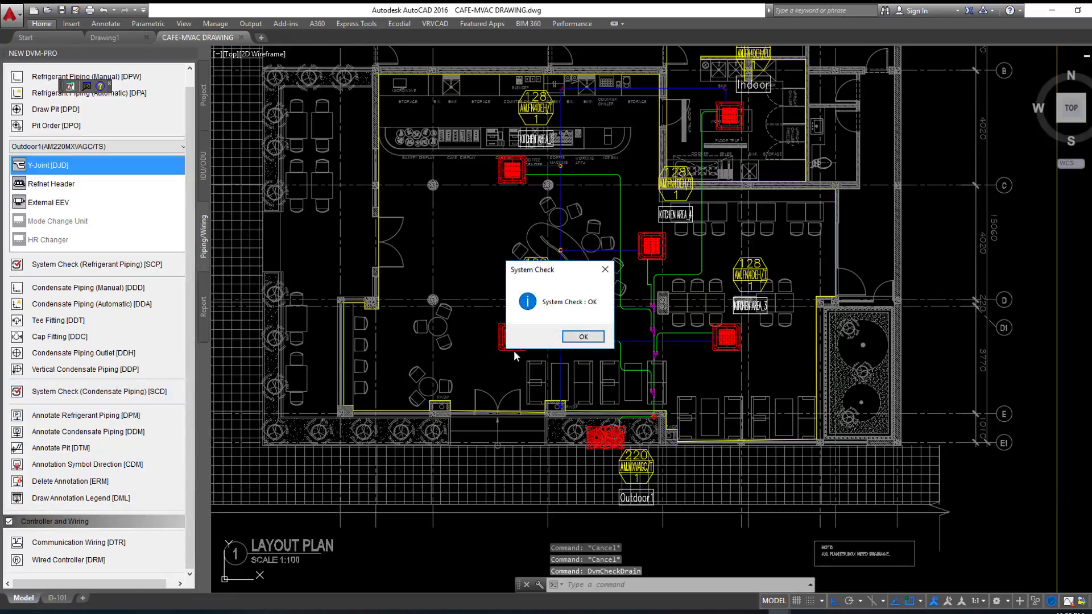
left_click(569, 338)
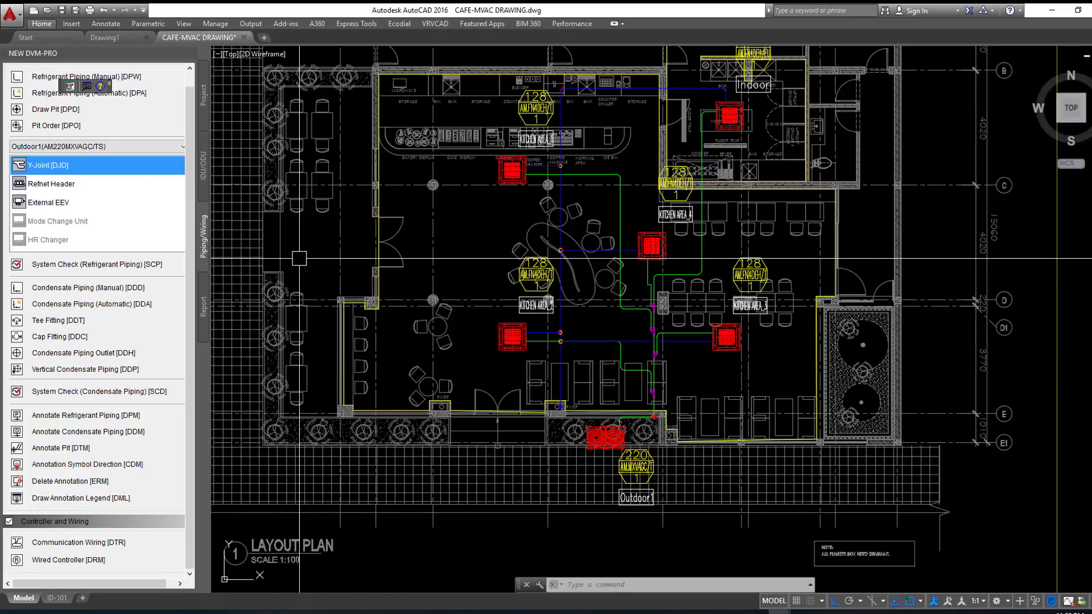
left_click(63, 10)
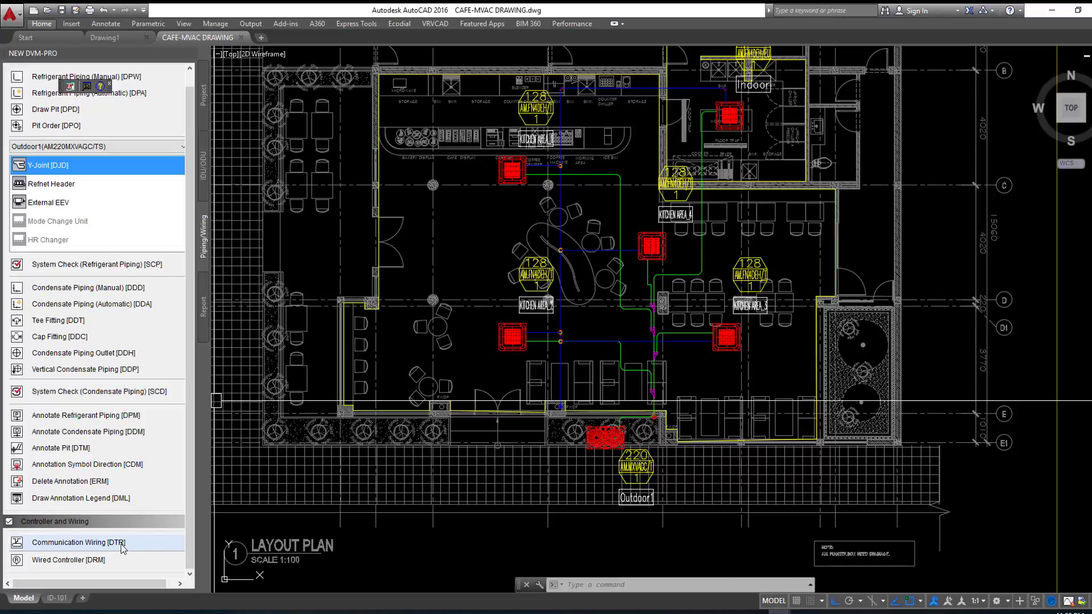
left_click(69, 417)
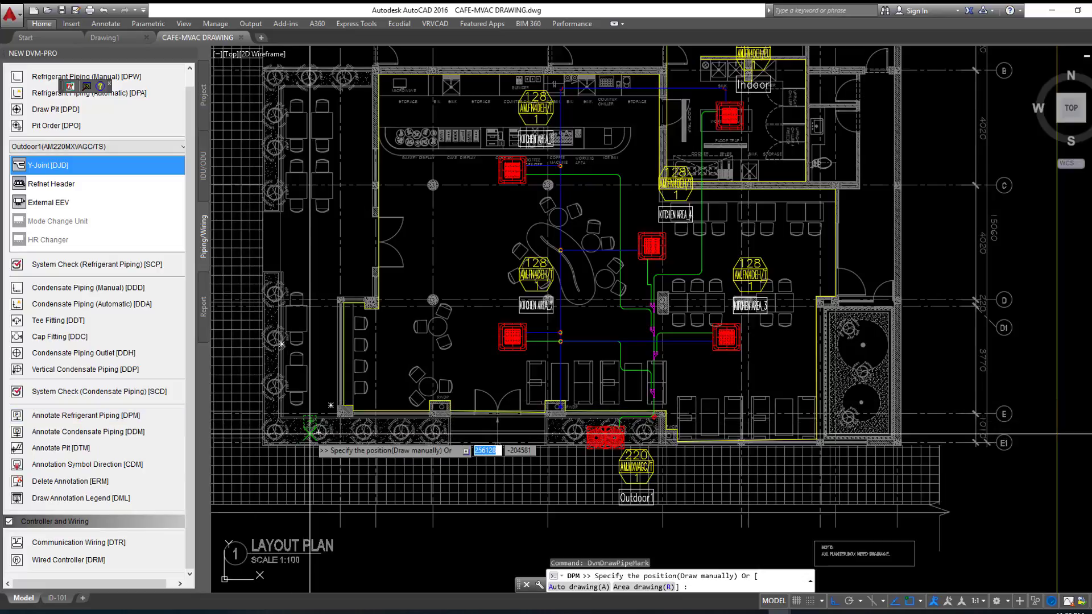
Step: Label all refrigerant pipe sizes by area, windowing the whole café layout plan
scroll(505, 424, "down", 2)
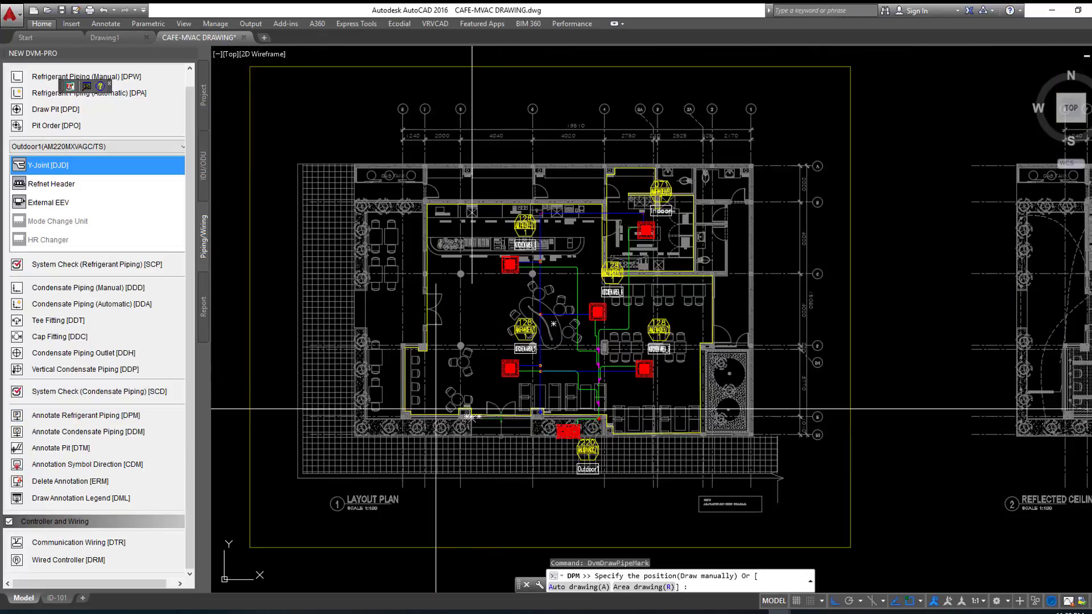
key("Return")
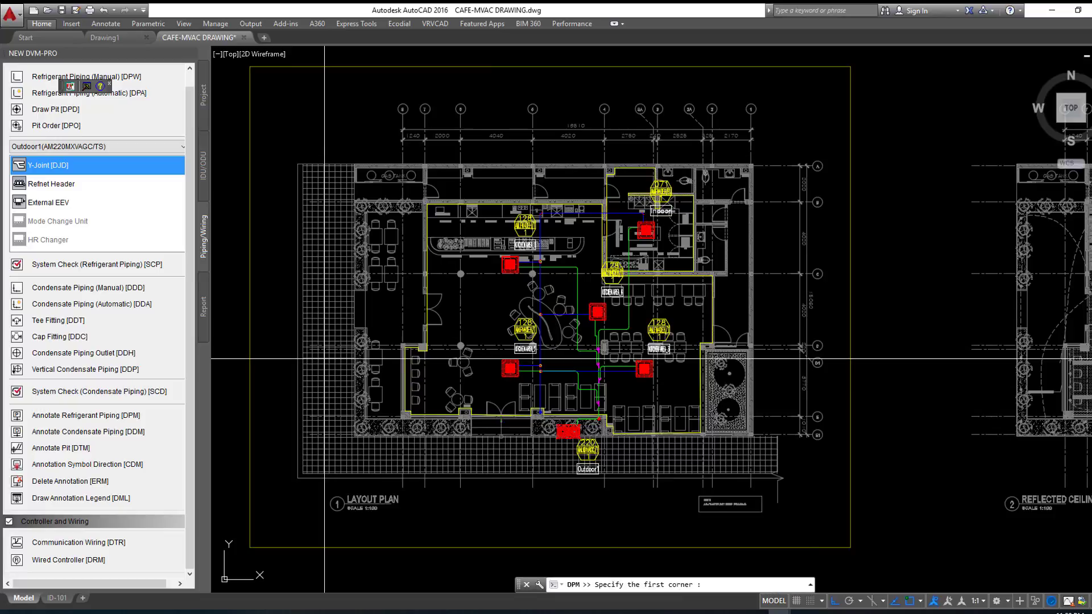
left_click(370, 149)
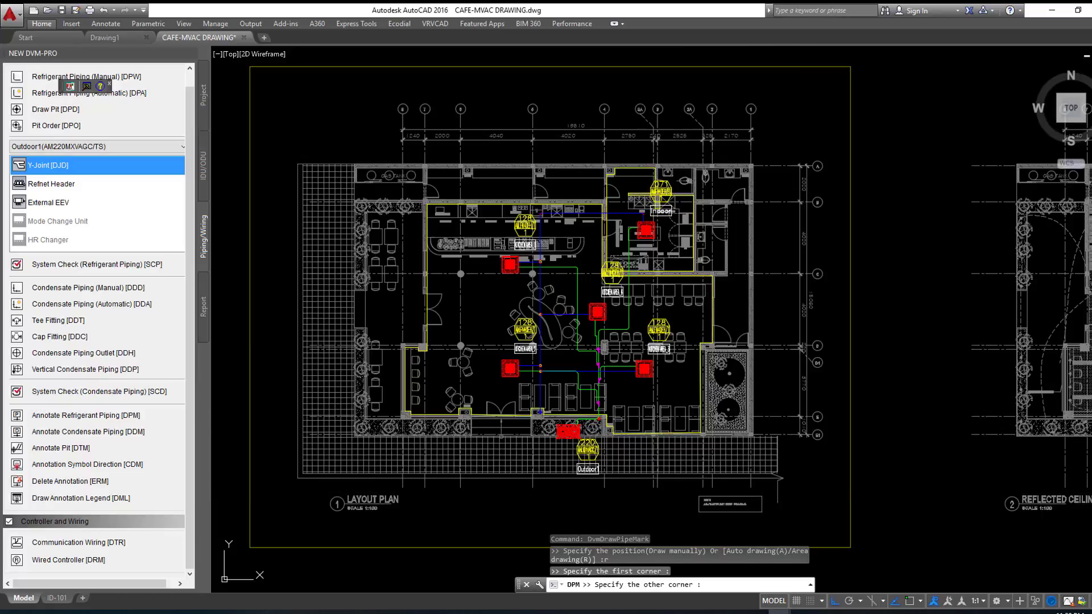
left_click(797, 492)
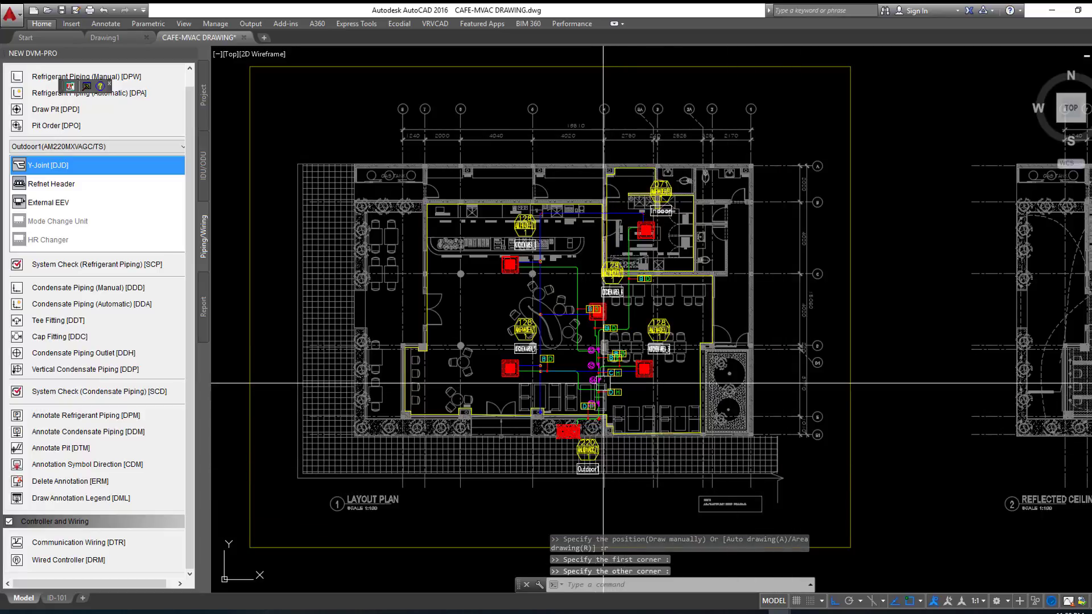
scroll(633, 372, "up", 4)
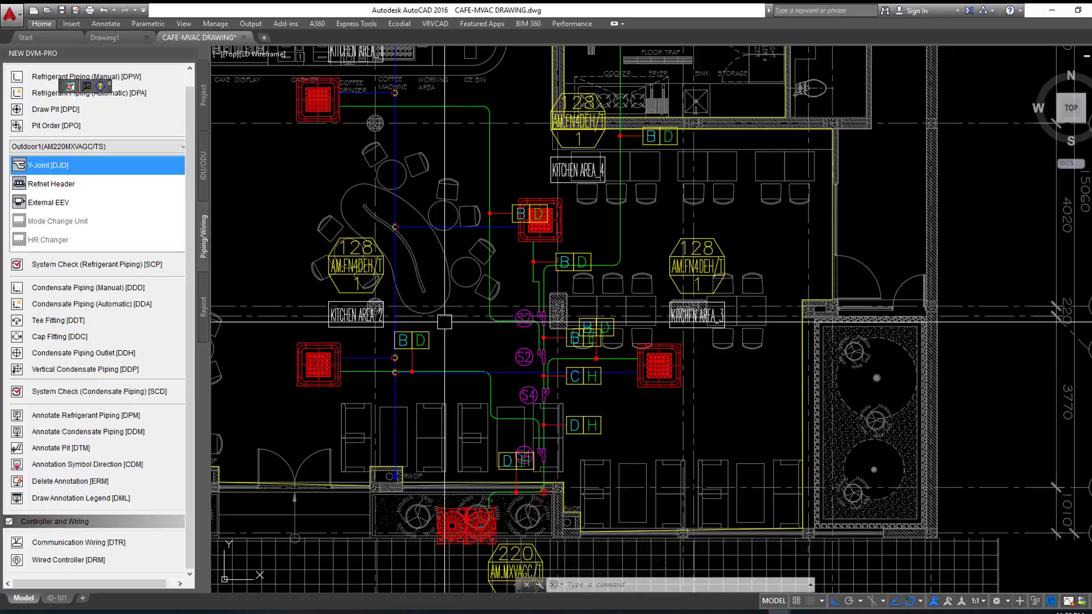
scroll(754, 323, "down", 2)
scroll(754, 323, "down", 3)
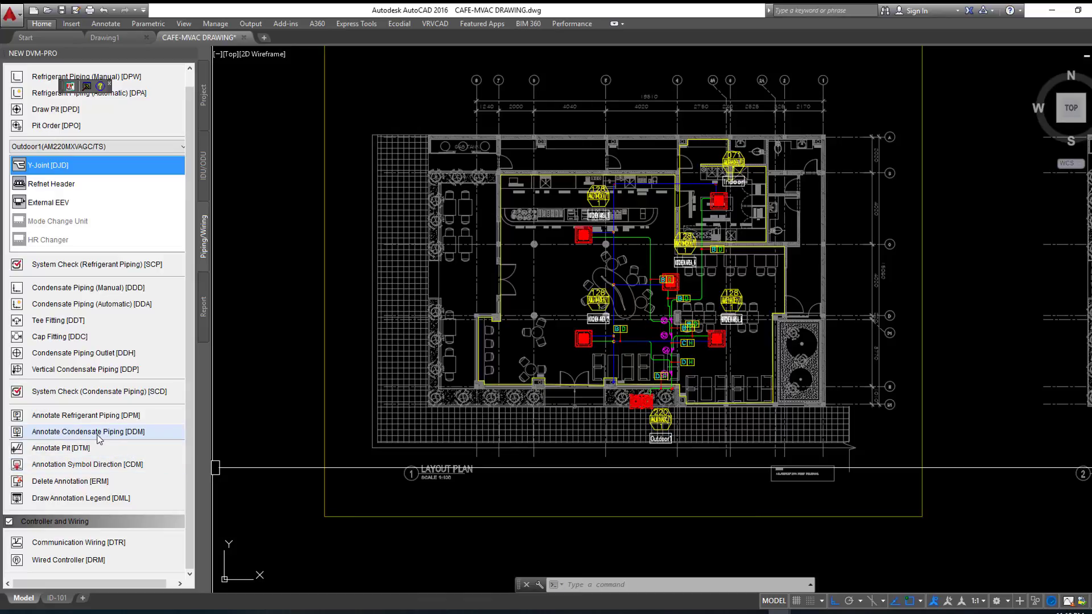
Step: Label the condensate pipe sizes across the layout plan using a window area, then save
left_click(97, 434)
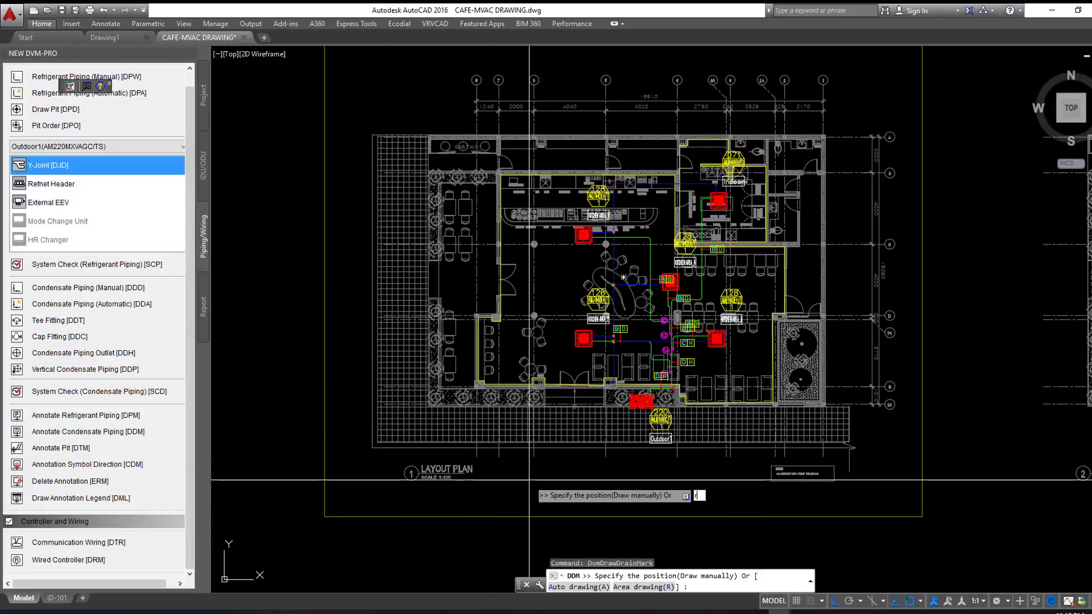
key("Return")
scroll(527, 483, "down", 2)
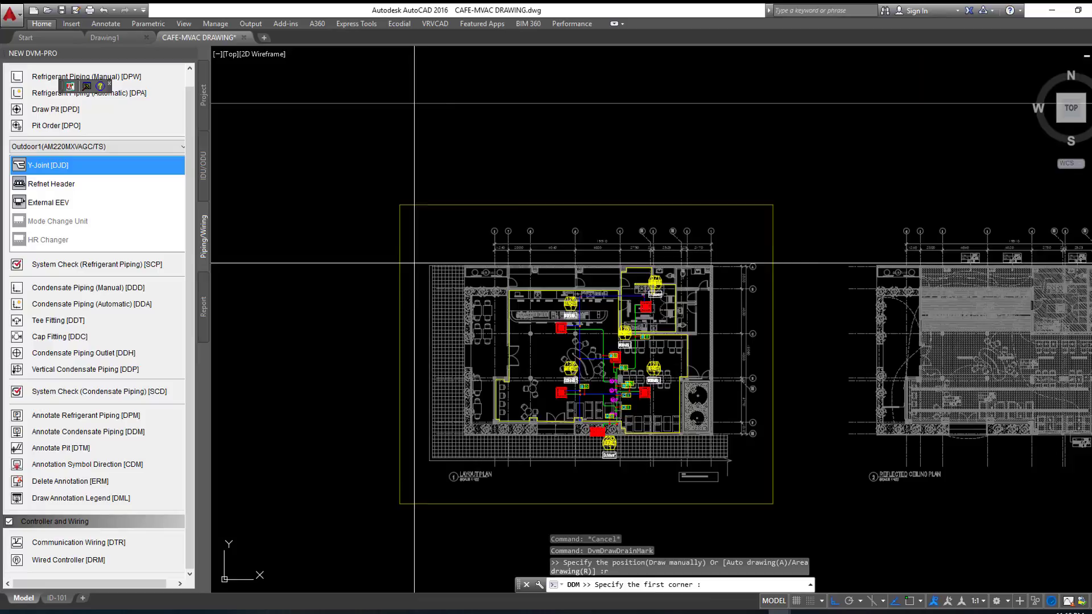
left_click(417, 230)
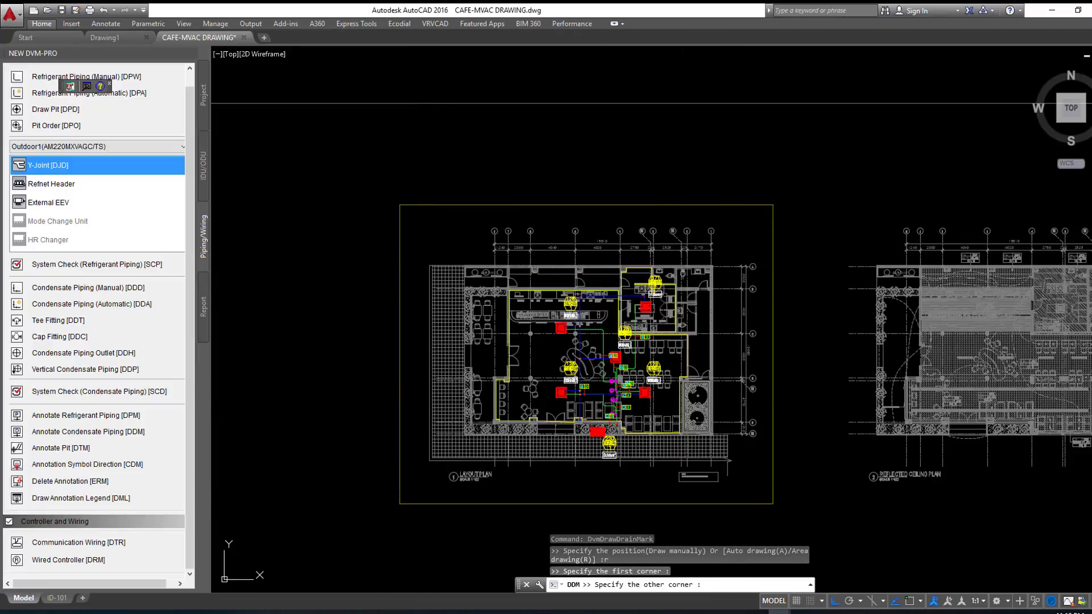
left_click(742, 487)
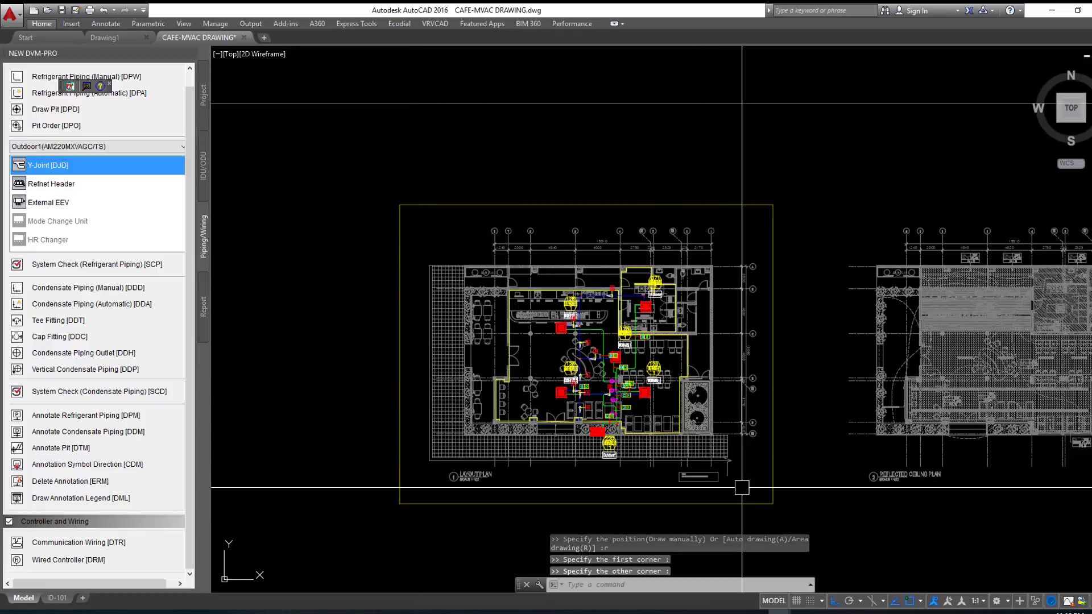
scroll(568, 343, "up", 5)
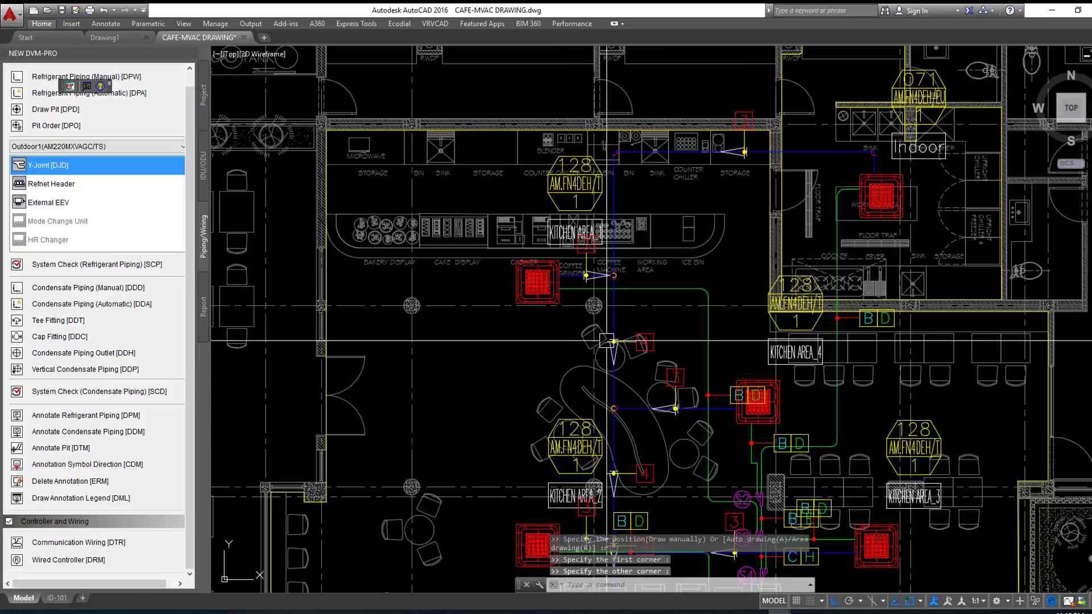
scroll(513, 312, "down", 2)
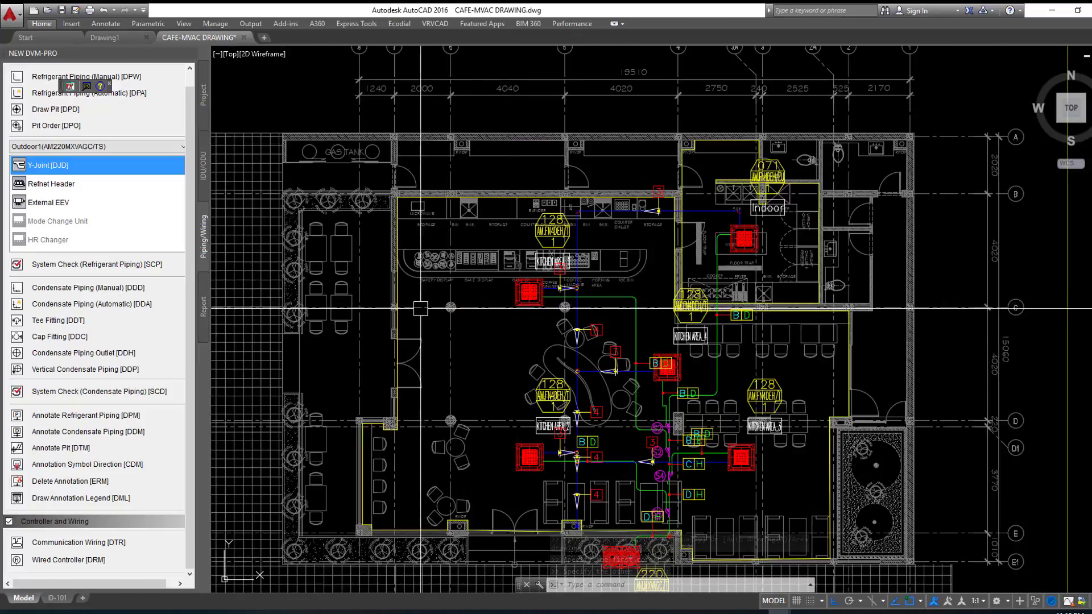
middle_click_drag(514, 313, 472, 201)
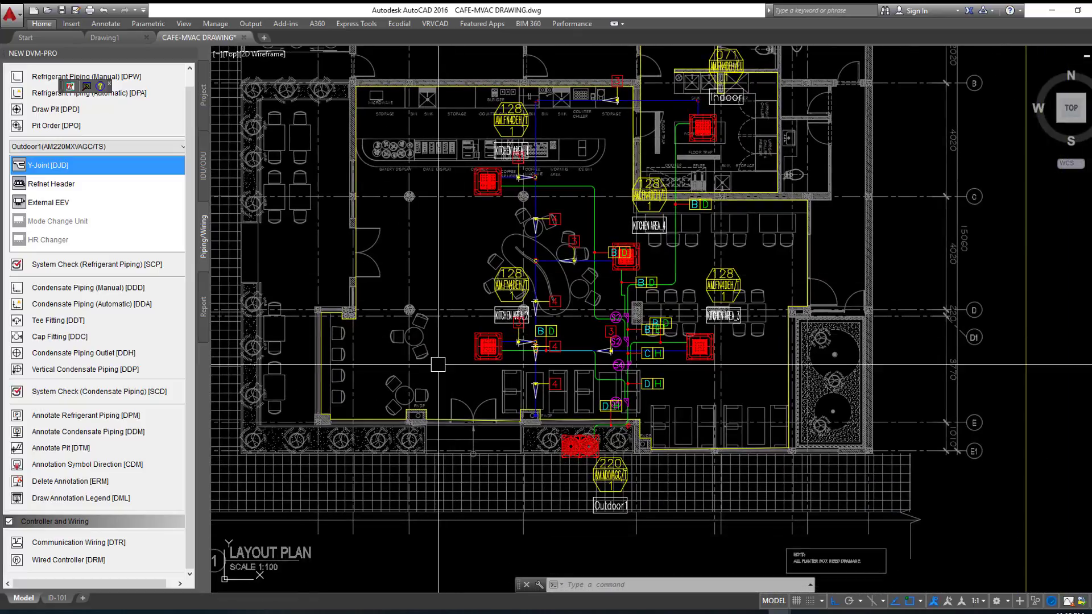
key("ctrl+s")
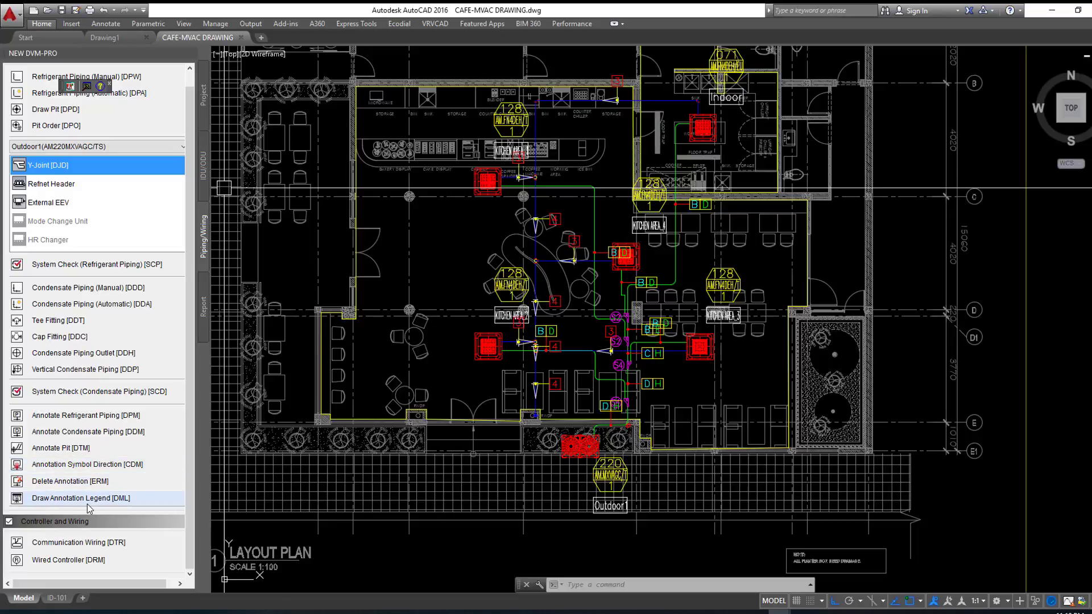
left_click(79, 464)
scroll(416, 372, "down", 1)
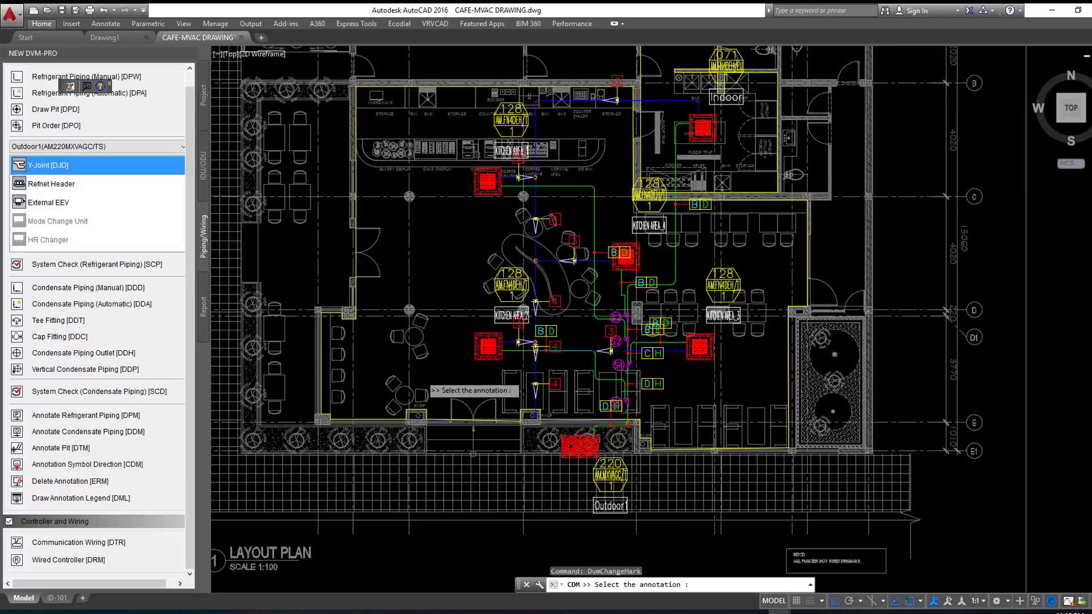
scroll(418, 373, "down", 1)
left_click(619, 350)
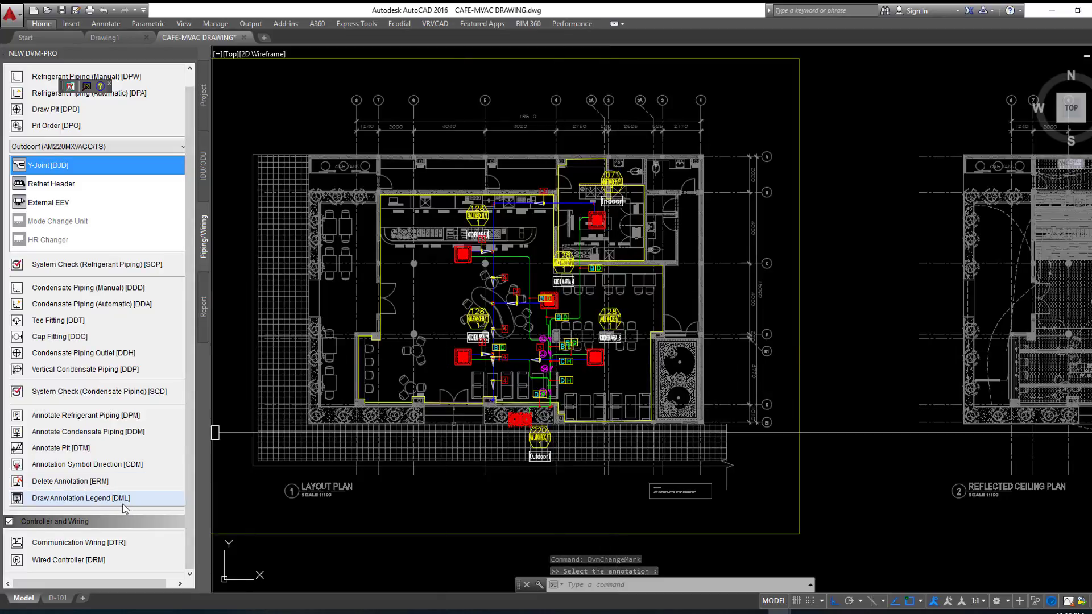
Step: Place the RG, RL, RHG copper and D PVC drain pipe legend in empty space left of the sheets
left_click(78, 498)
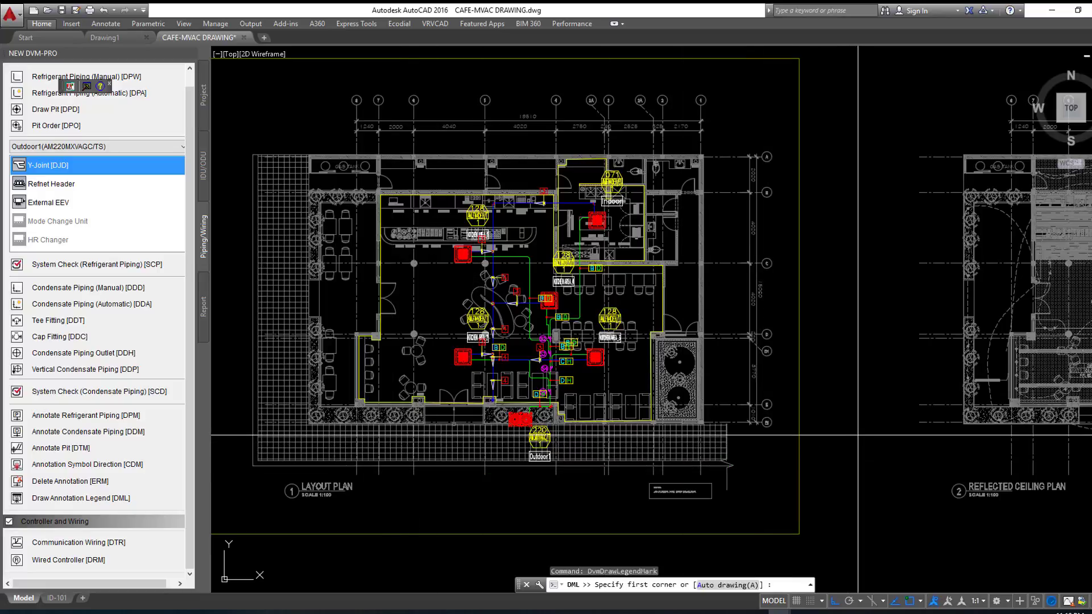
scroll(858, 435, "down", 5)
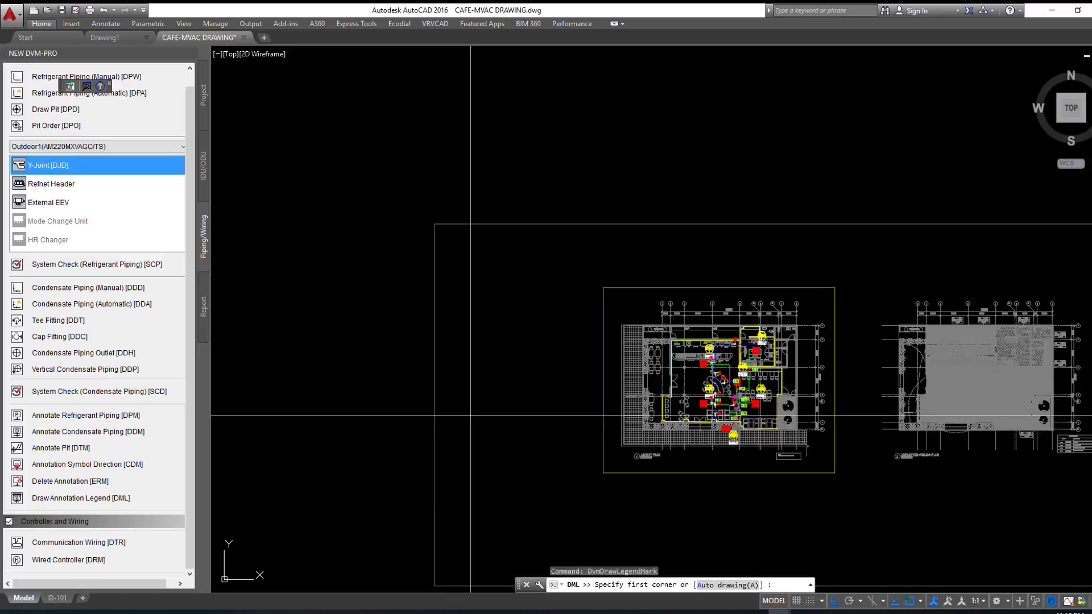
scroll(436, 313, "down", 4)
middle_click_drag(322, 328, 539, 297)
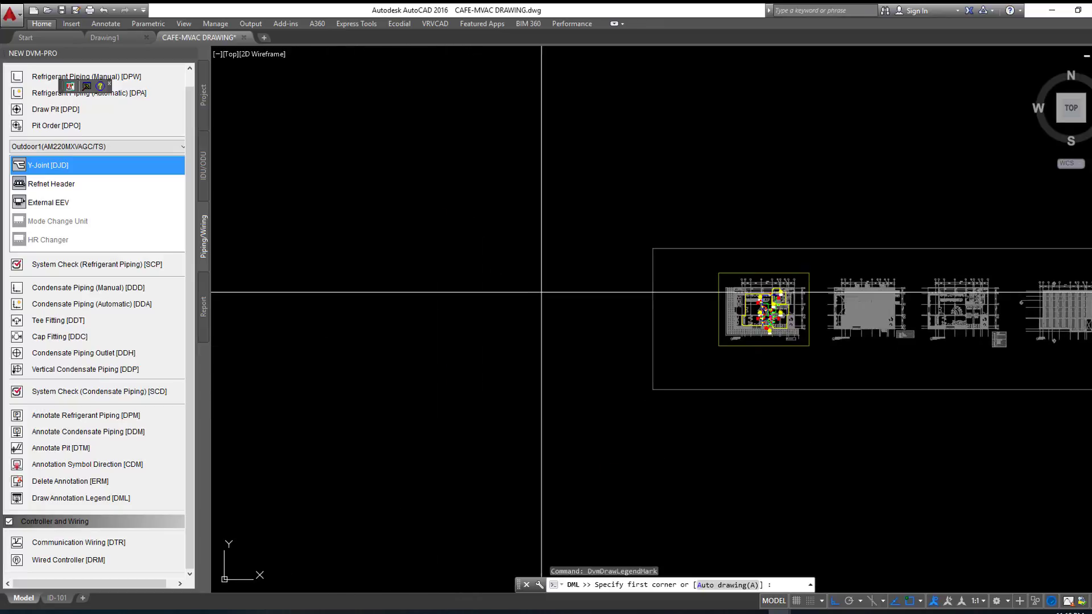
left_click(446, 274)
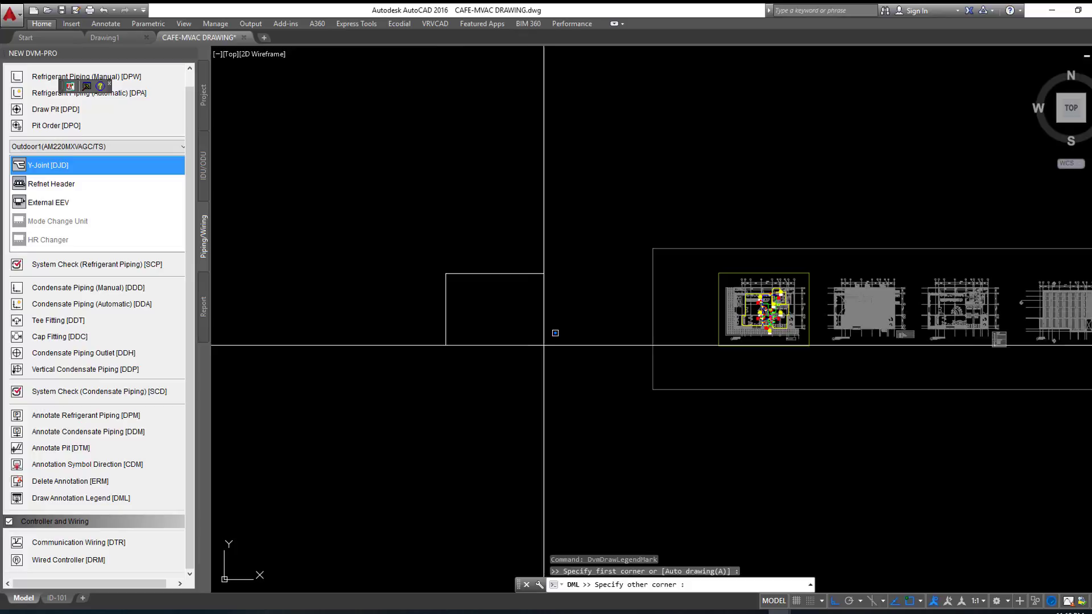
left_click(600, 374)
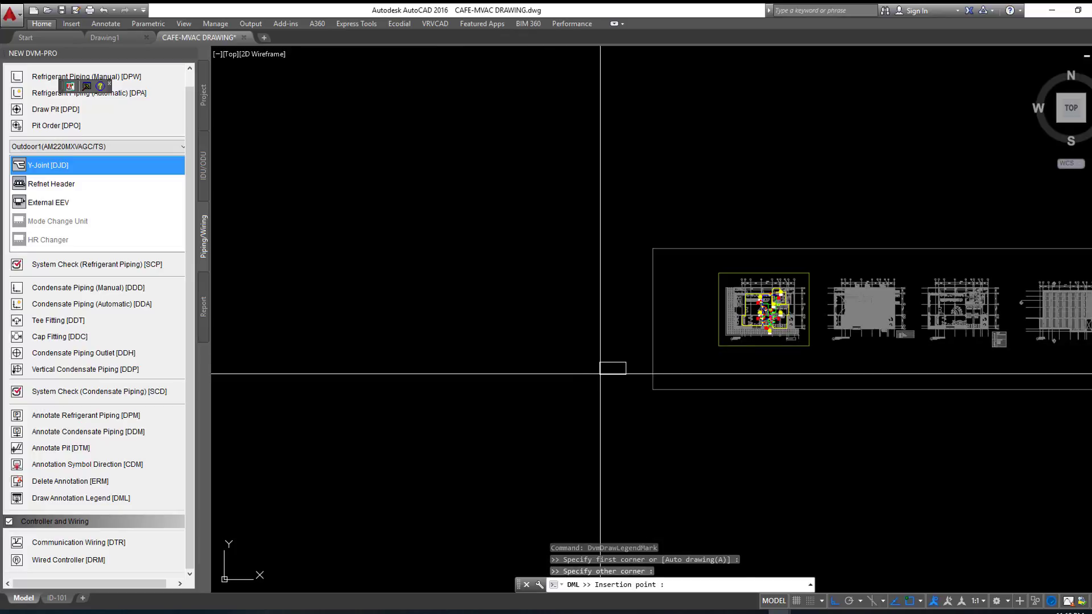
left_click(478, 313)
scroll(488, 315, "up", 3)
scroll(492, 322, "up", 2)
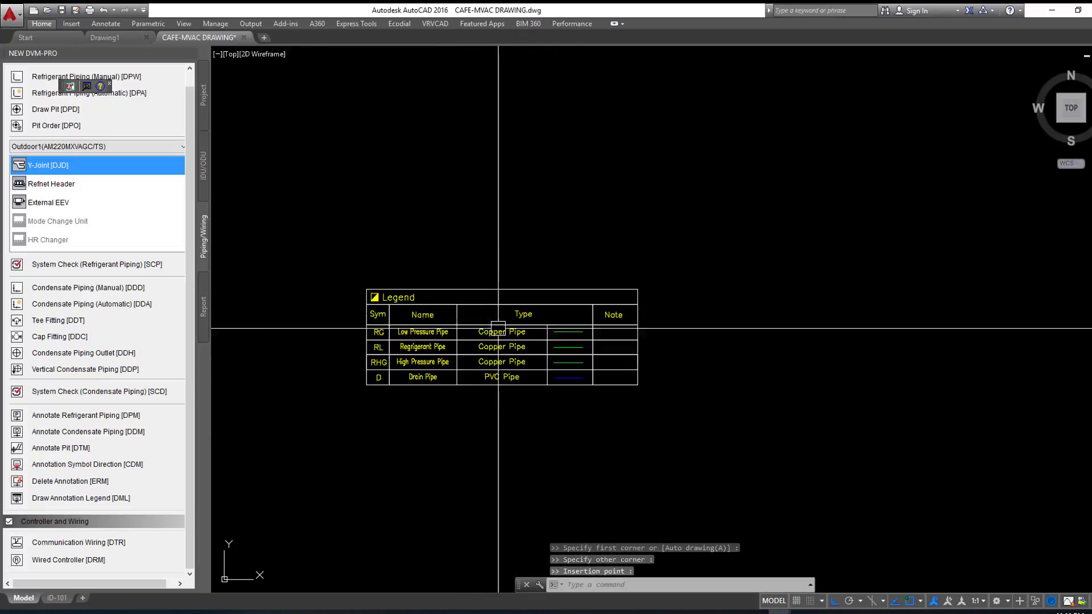
scroll(498, 328, "up", 2)
scroll(407, 341, "down", 4)
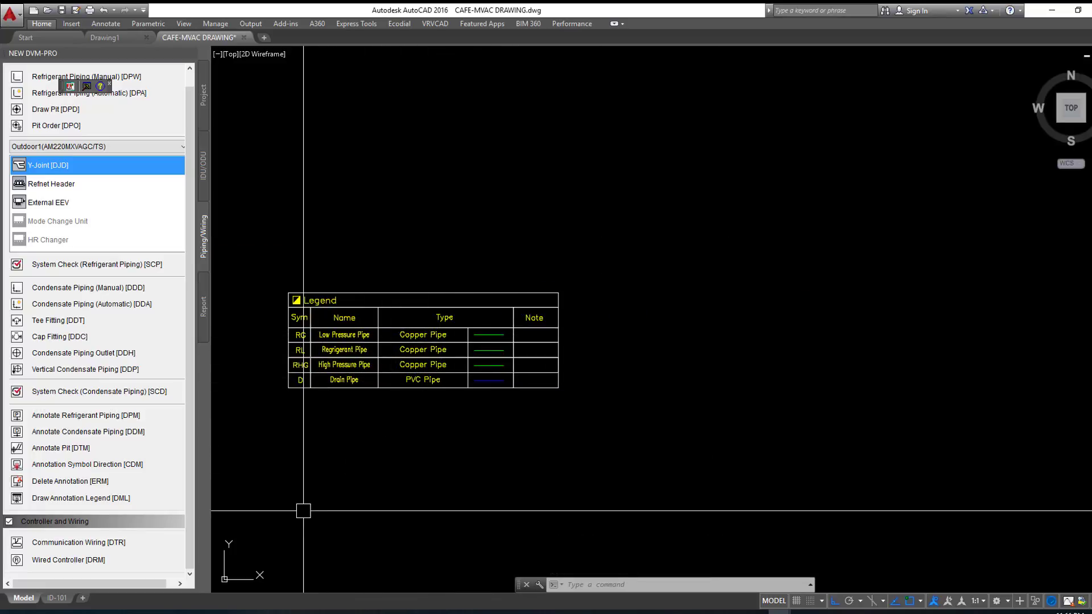
Step: Start a communication wire with three route points, then cancel the misplaced attempt
left_click(124, 550)
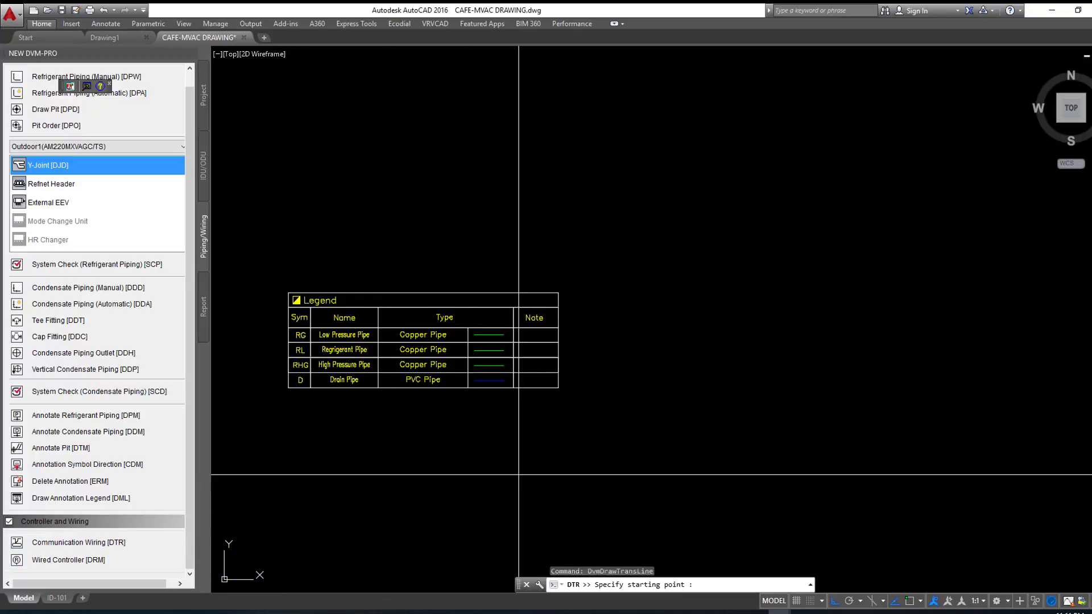
scroll(514, 377, "down", 2)
scroll(484, 421, "down", 2)
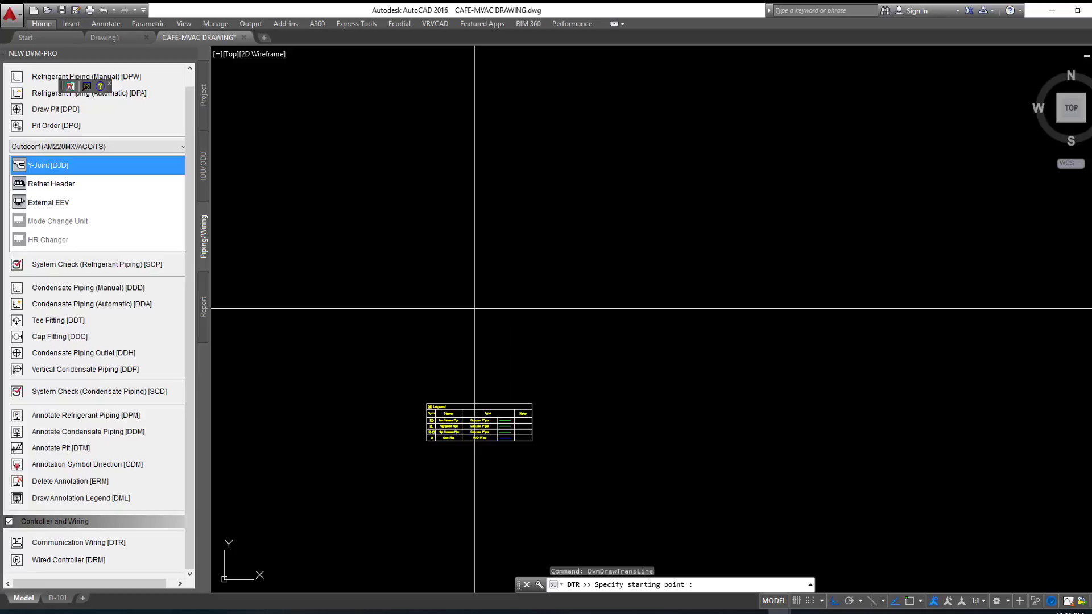
left_click(571, 257)
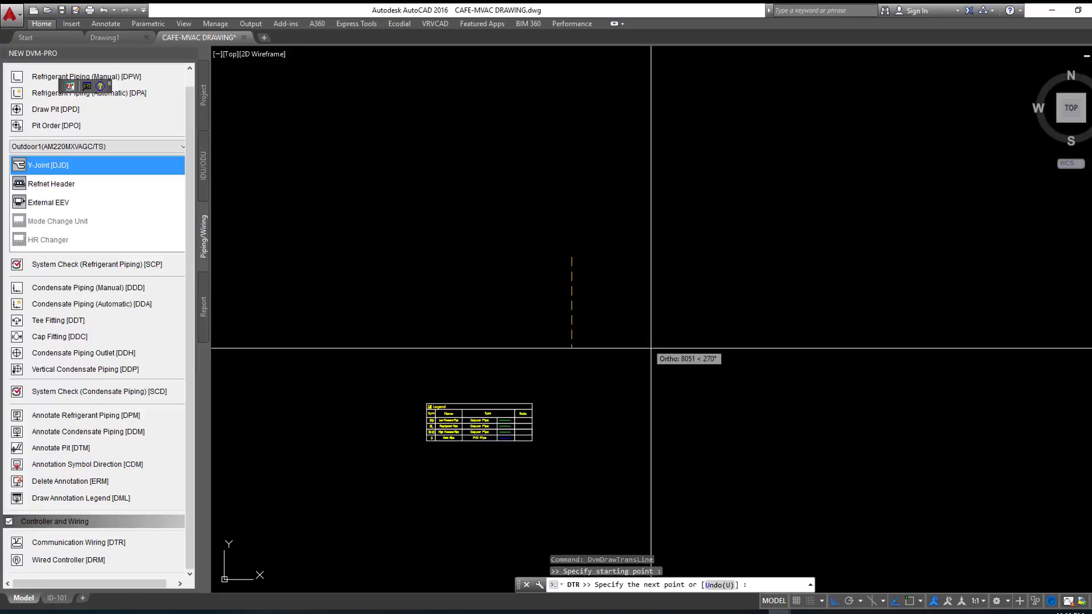
left_click(933, 326)
left_click(932, 416)
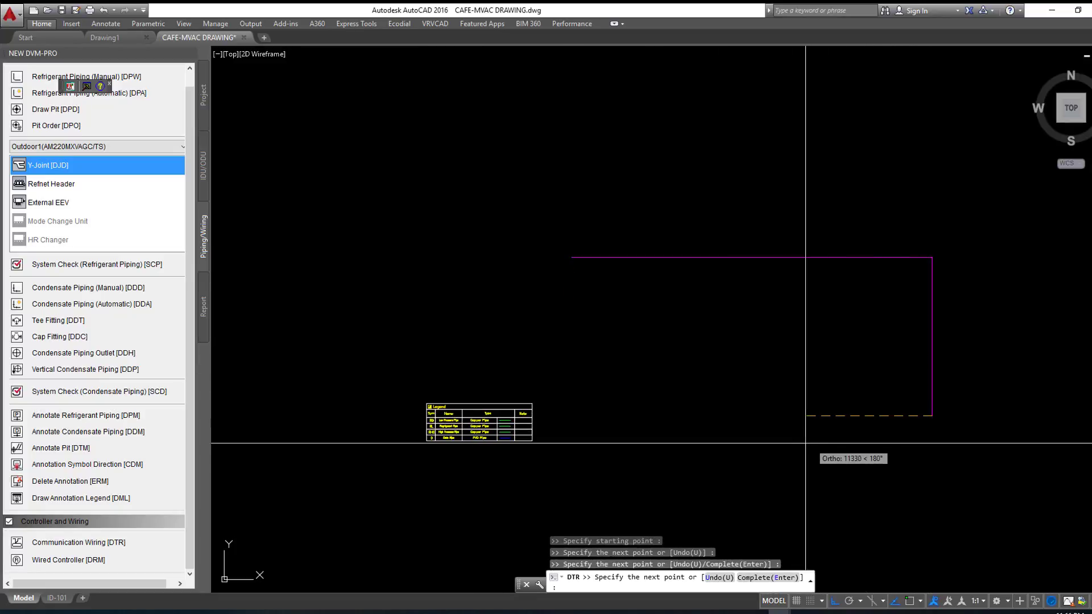
key("Escape")
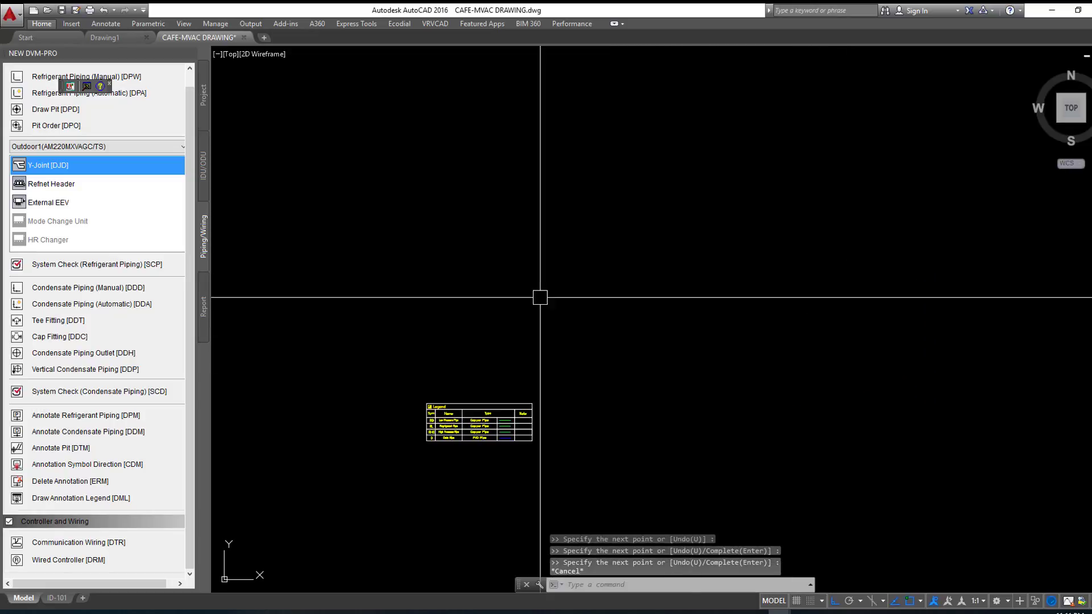
Step: Restart the communication wire at the kitchen indoor unit and place its first bends
left_click(93, 547)
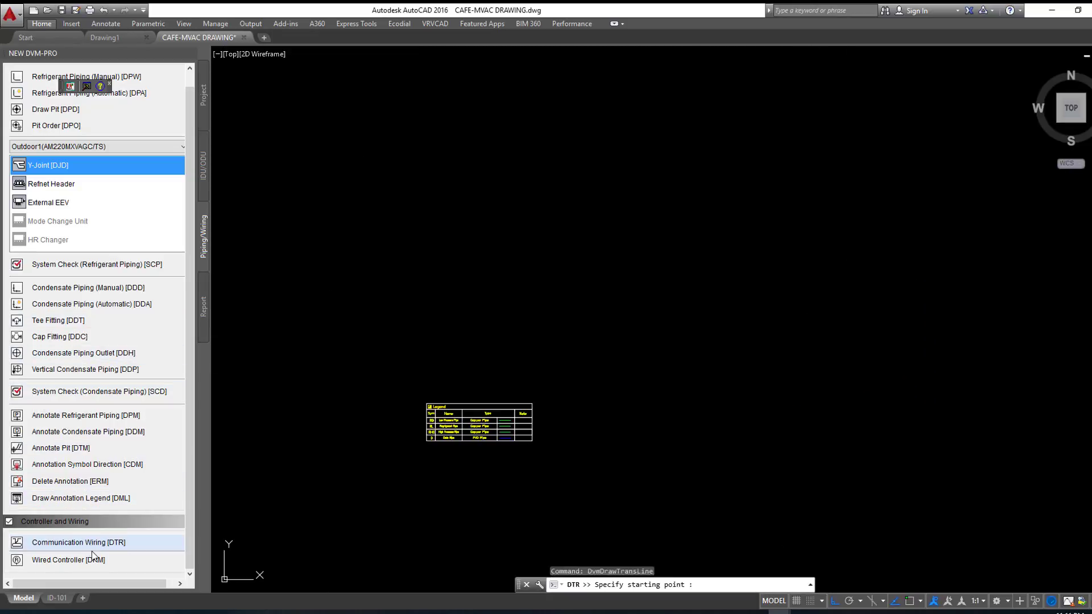
scroll(518, 370, "down", 5)
scroll(646, 341, "up", 3)
scroll(640, 256, "up", 2)
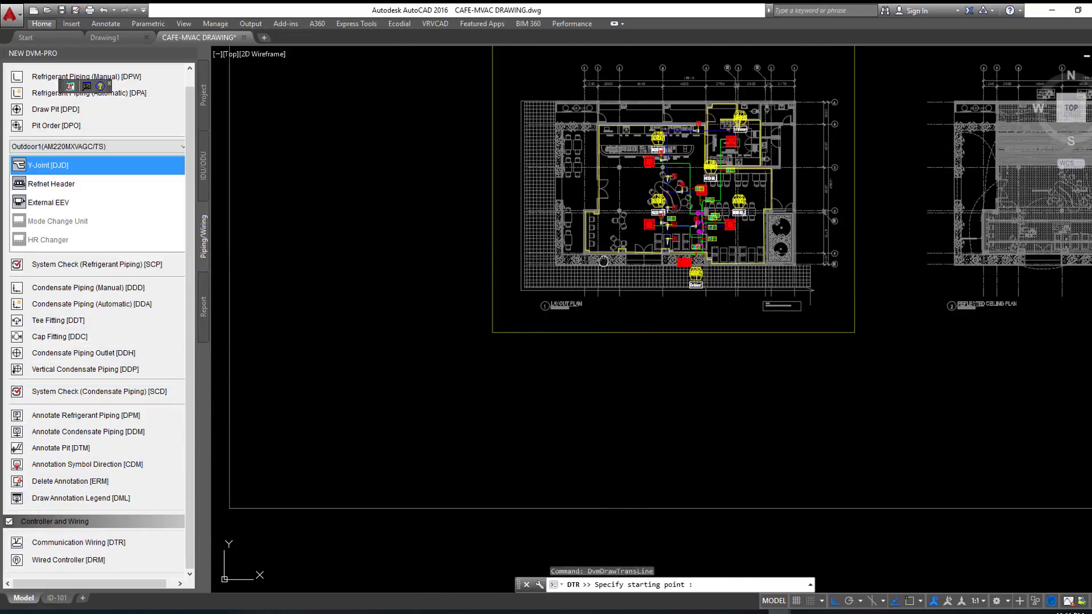
scroll(635, 242, "up", 2)
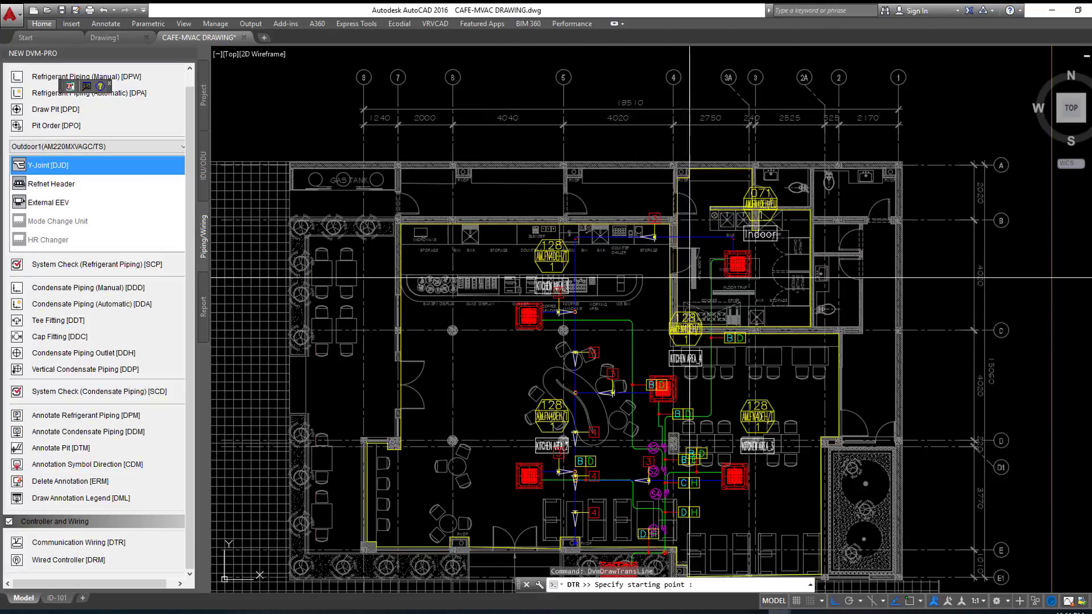
scroll(728, 261, "up", 2)
scroll(756, 246, "up", 2)
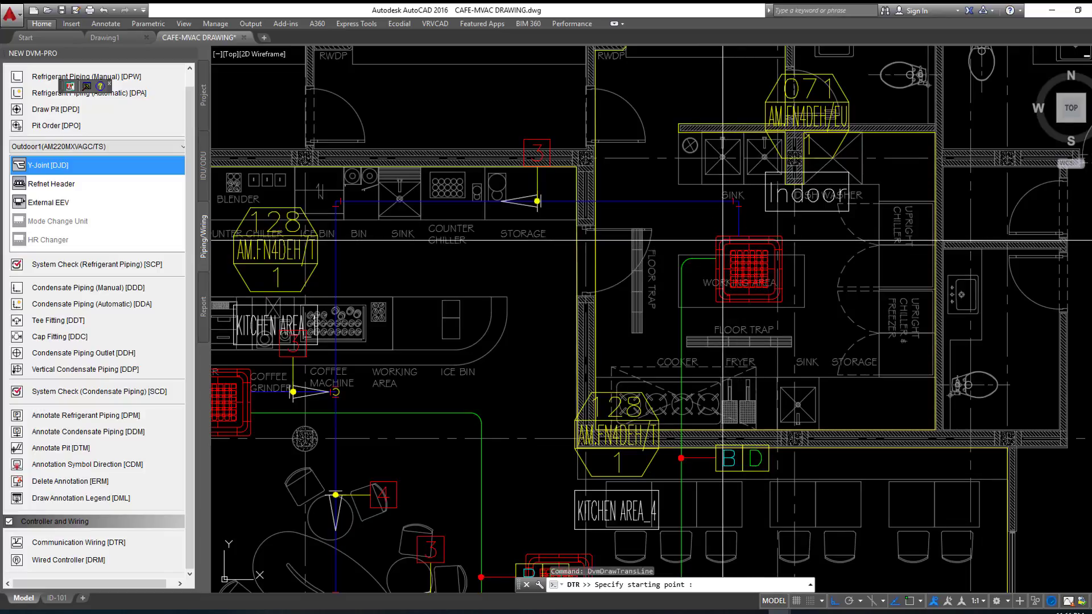
left_click(718, 273)
scroll(718, 273, "down", 3)
scroll(732, 239, "up", 2)
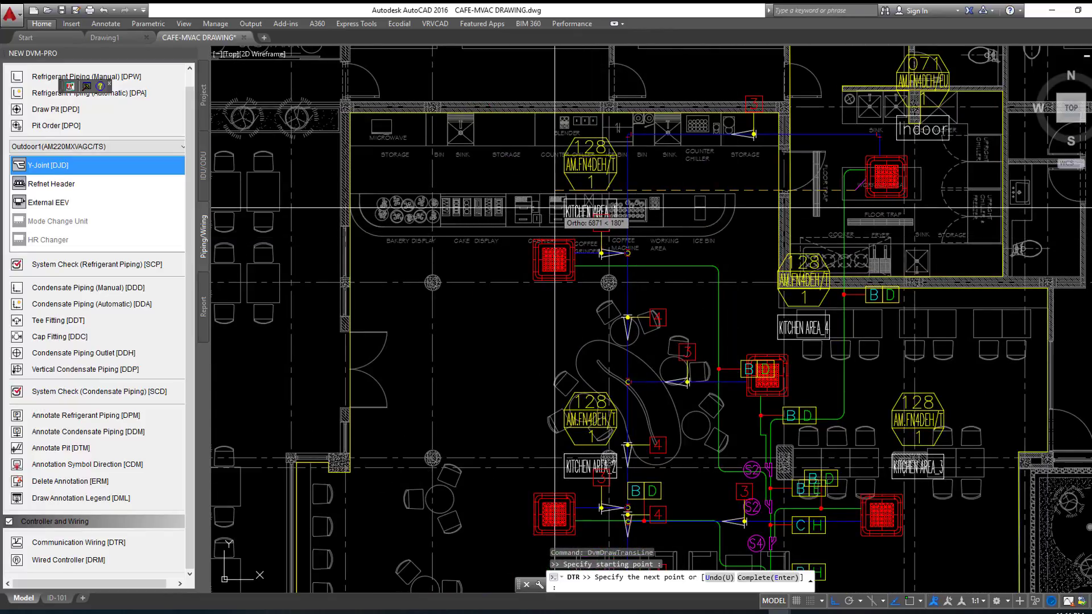
scroll(555, 208, "up", 2)
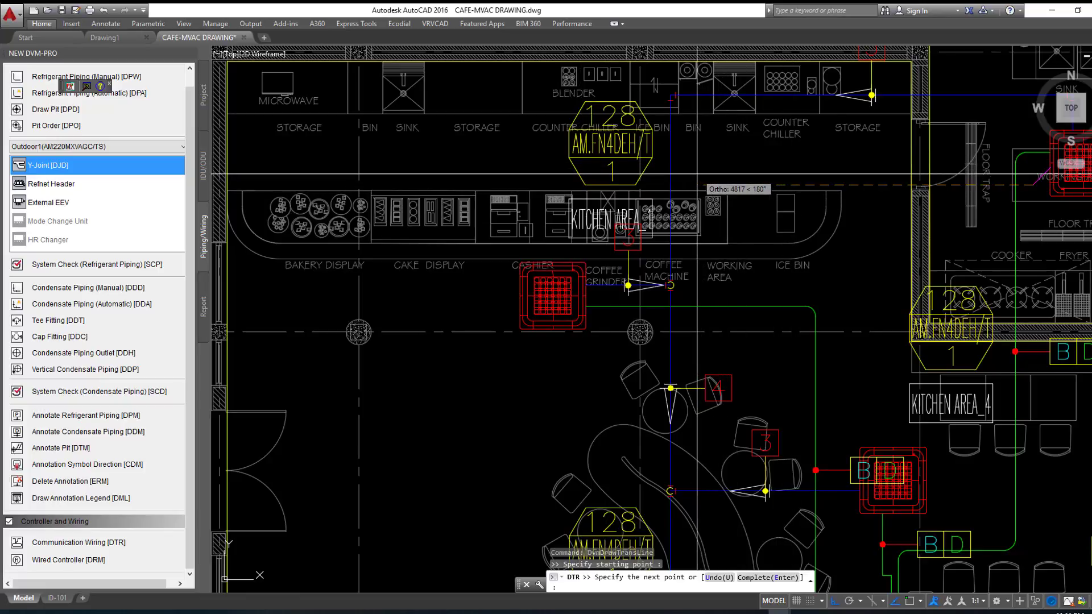
left_click(696, 173)
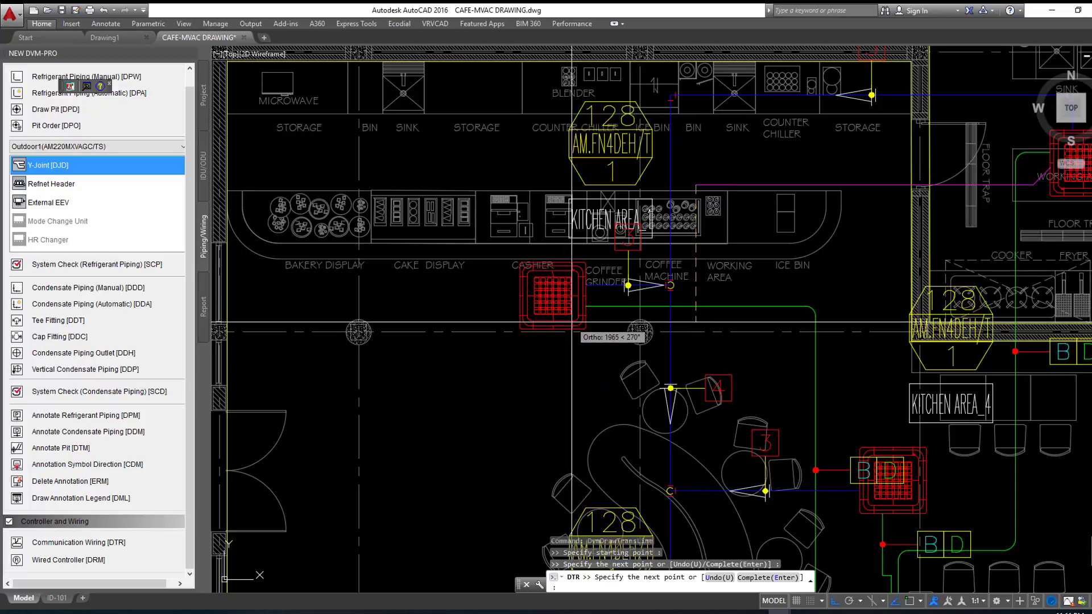
left_click(586, 333)
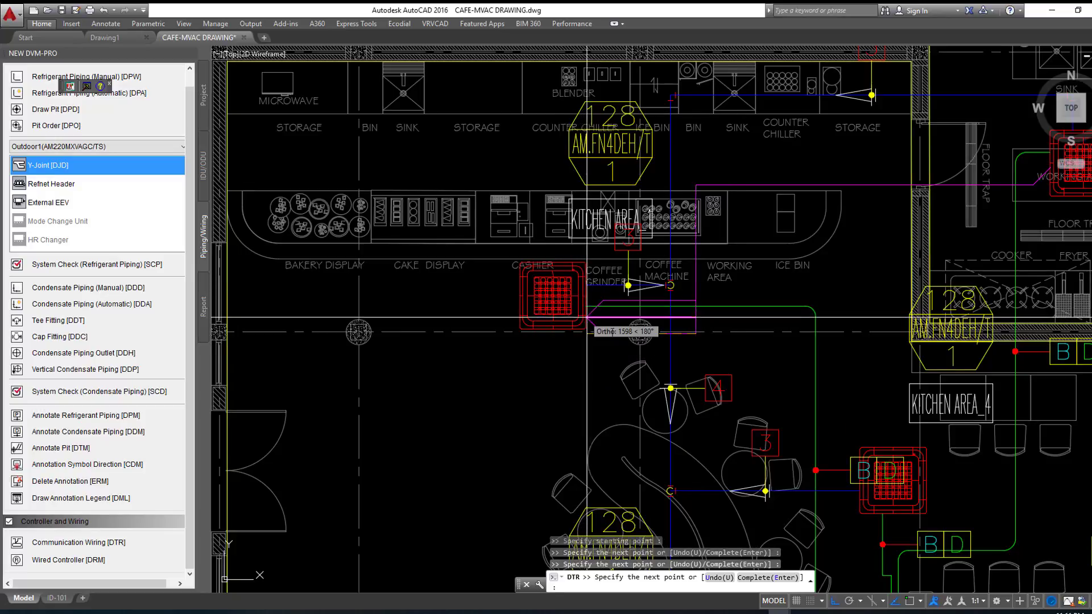
middle_click_drag(787, 540, 728, 300)
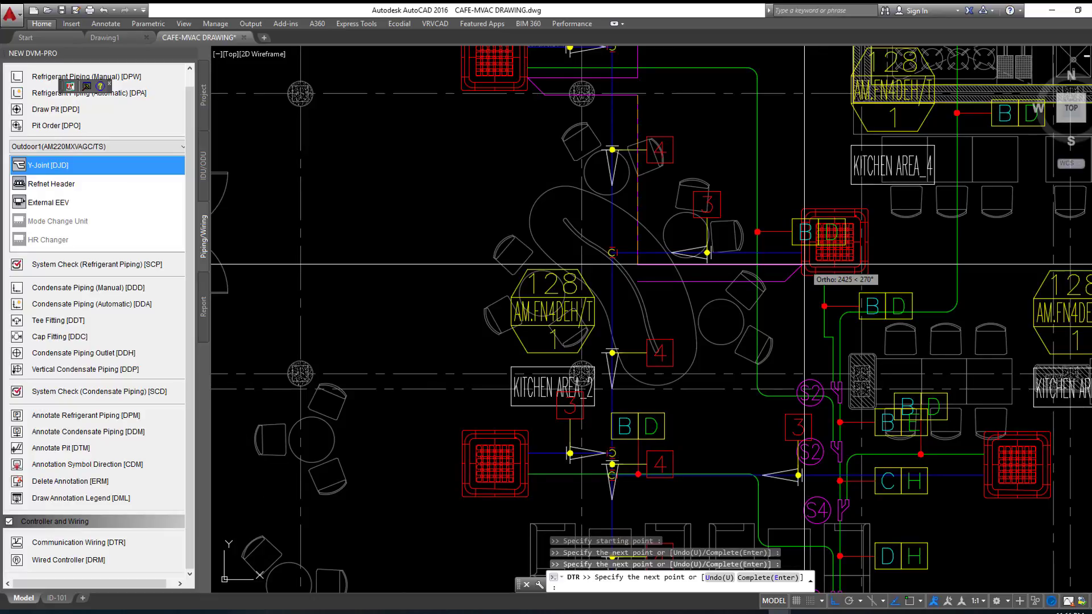
Step: Add another wire bend and bring the 220 outdoor unit into view
left_click(804, 265)
middle_click_drag(686, 378, 684, 248)
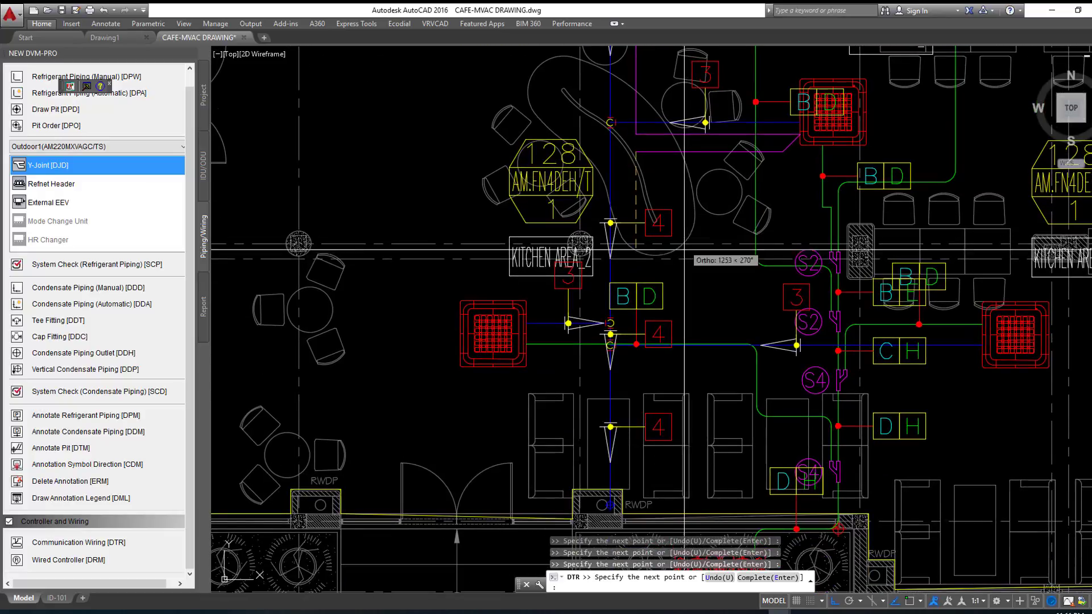
middle_click_drag(654, 376, 653, 317)
scroll(543, 332, "up", 2)
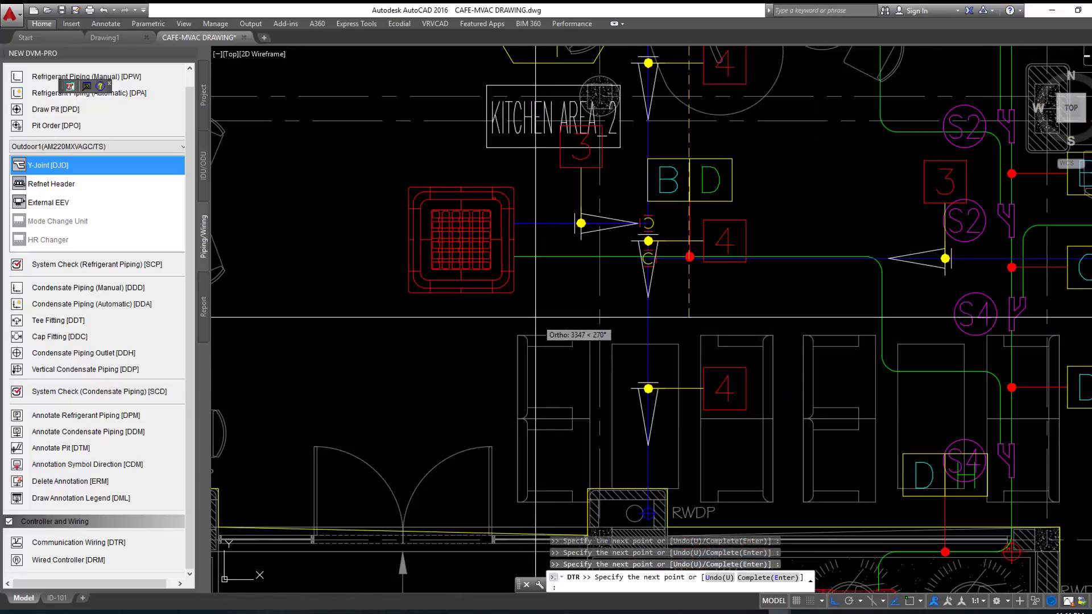
scroll(502, 289, "down", 2)
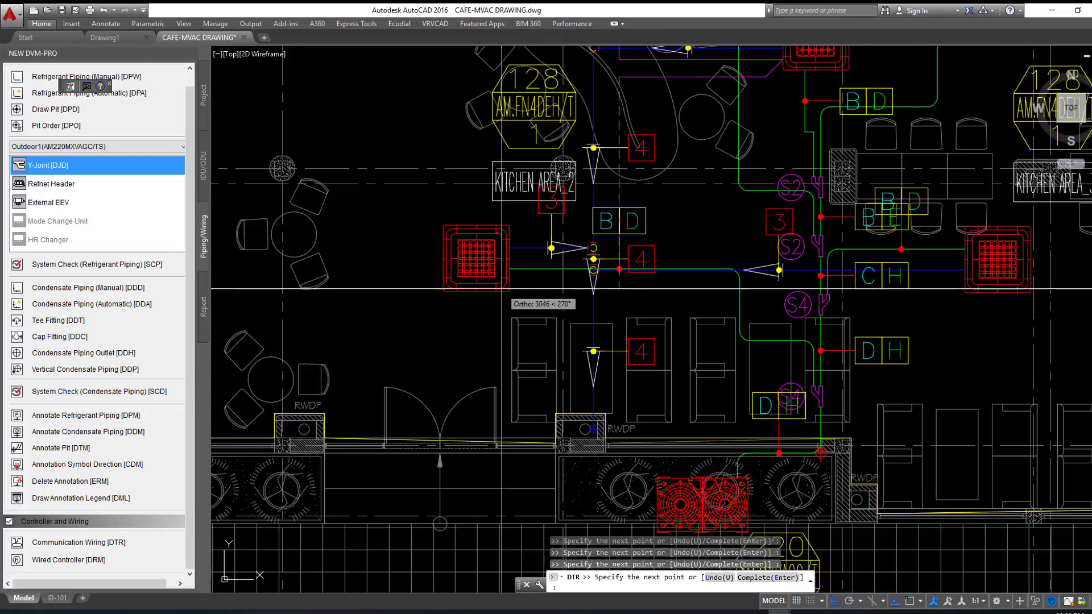
scroll(502, 284, "up", 2)
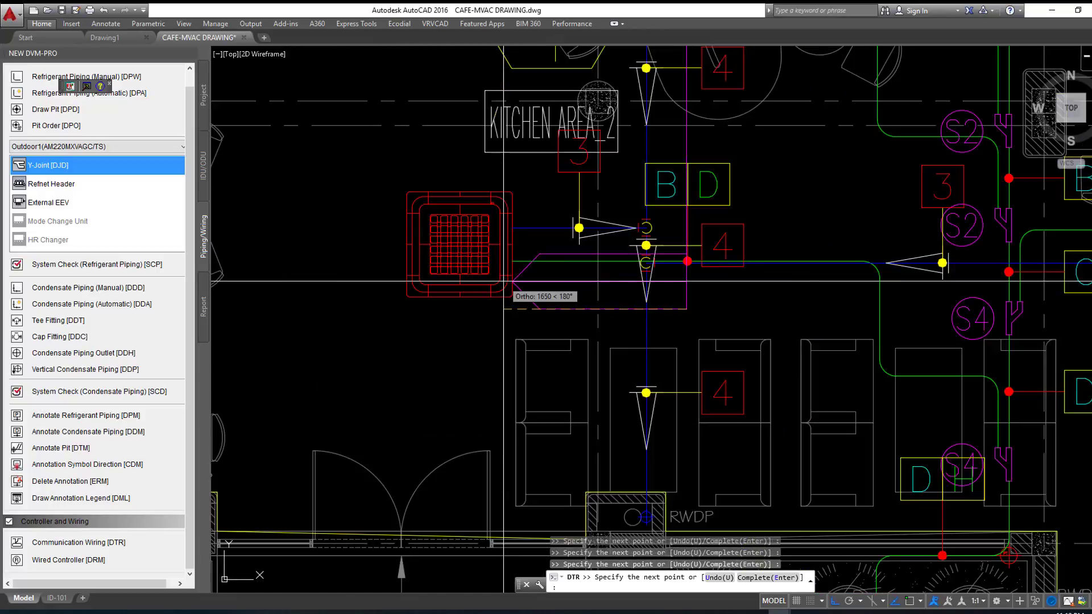
scroll(504, 281, "down", 2)
middle_click_drag(566, 358, 501, 292)
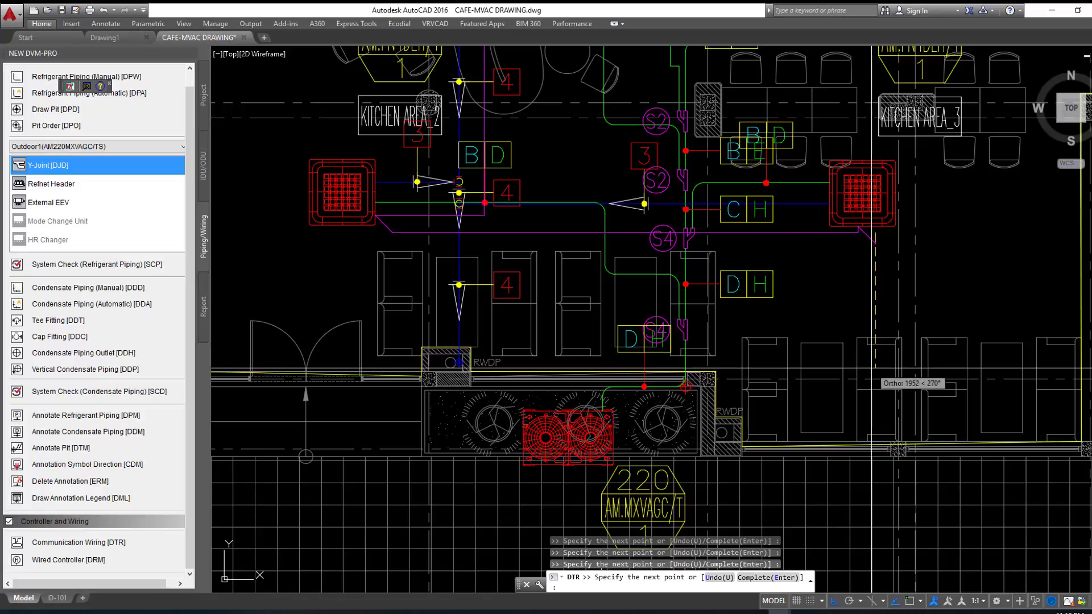
Step: Run the communication wire down to the Outdoor1 unit and finish it
left_click(875, 418)
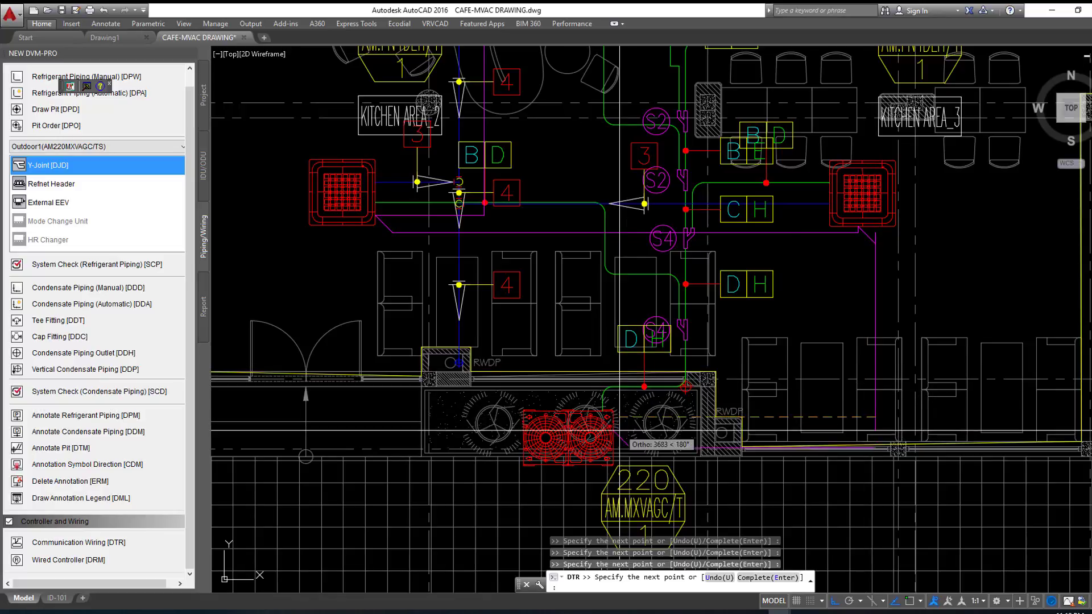
scroll(599, 421, "up", 2)
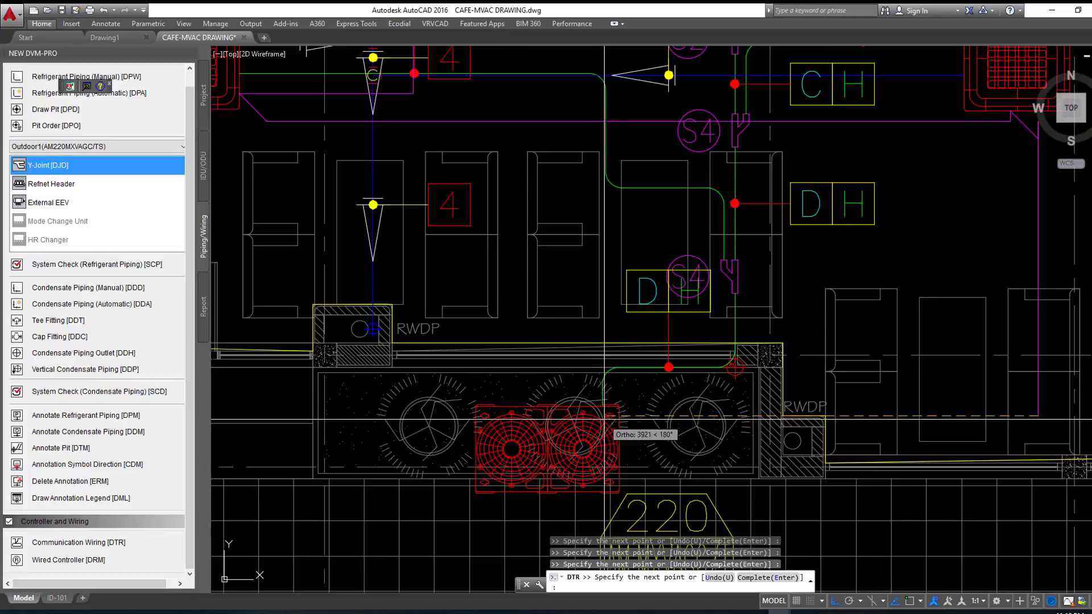
scroll(725, 413, "up", 2)
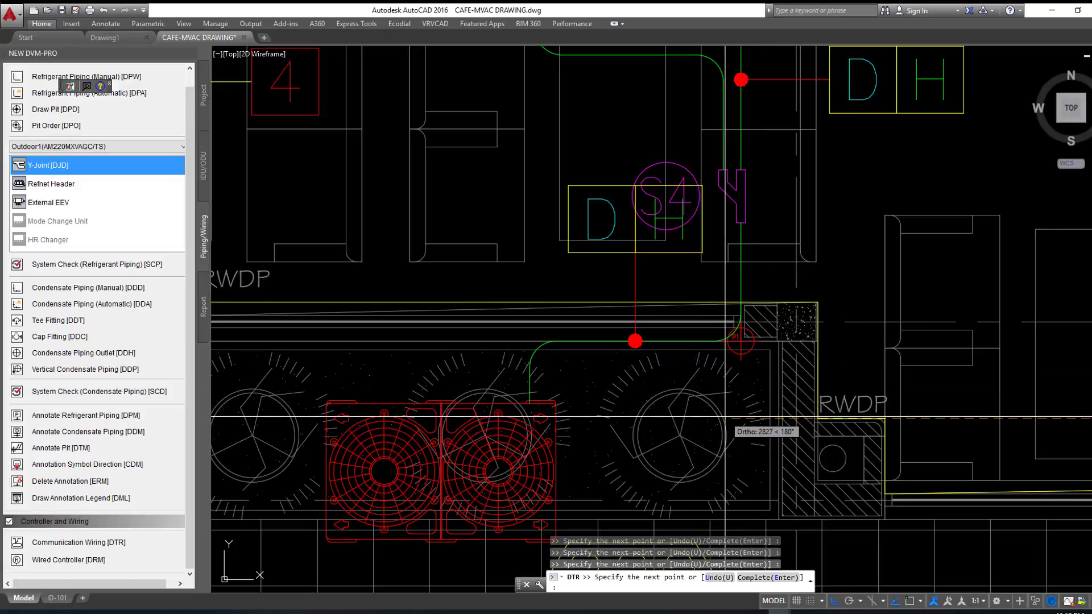
scroll(612, 427, "up", 2)
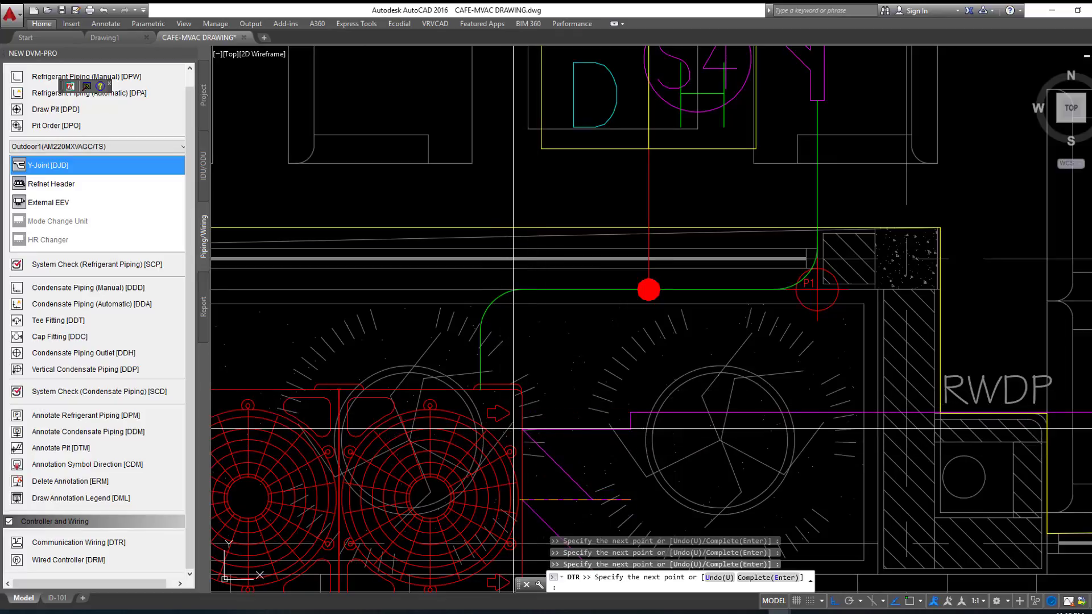
scroll(544, 408, "down", 2)
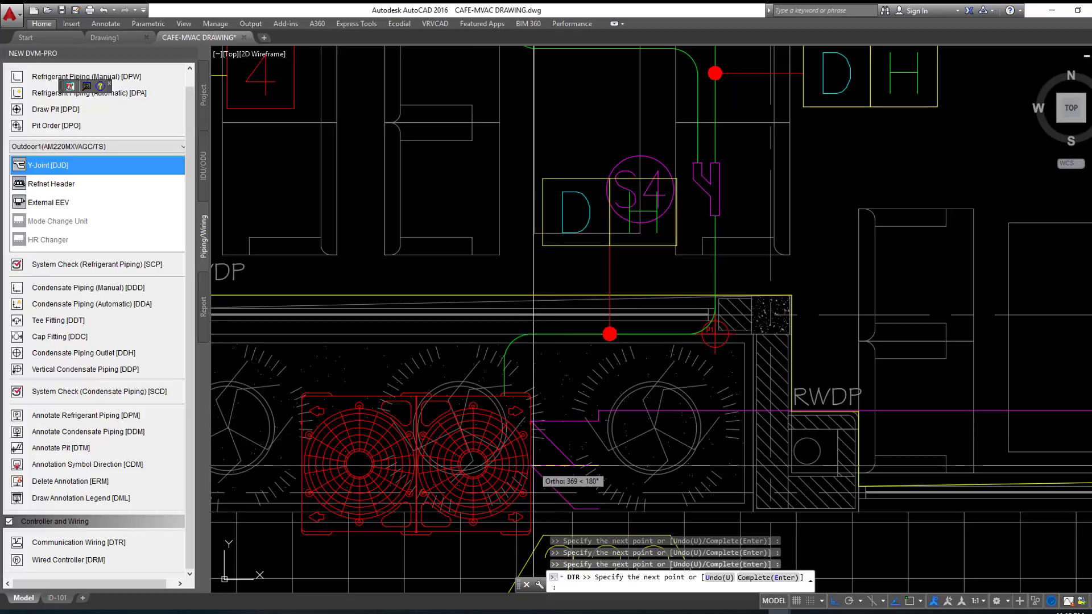
key("Return")
Step: Save the cafe drawing with the completed communication wiring
scroll(641, 304, "down", 6)
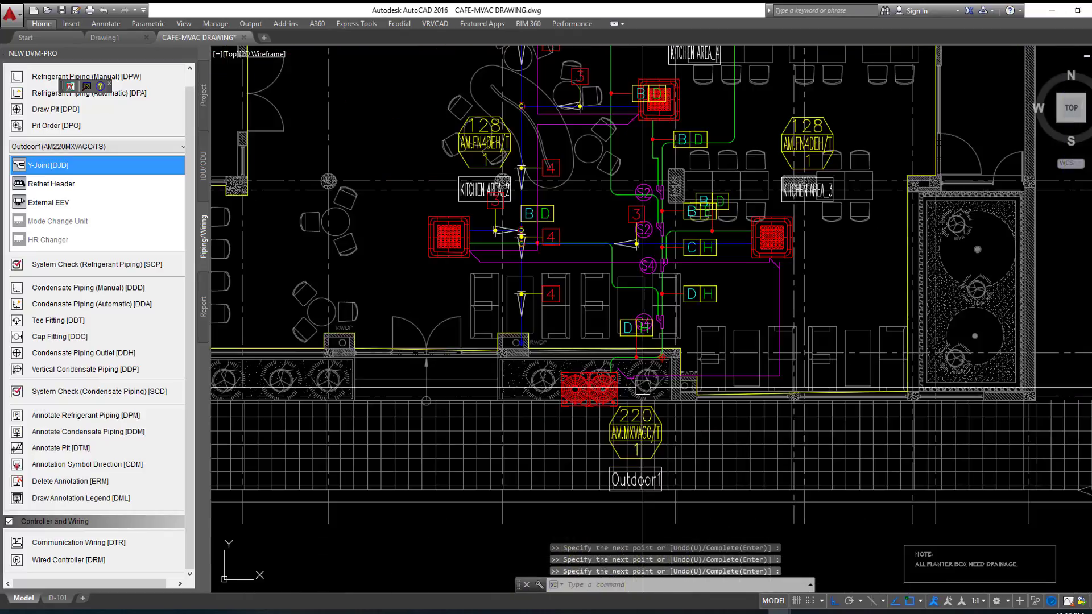
scroll(641, 303, "down", 3)
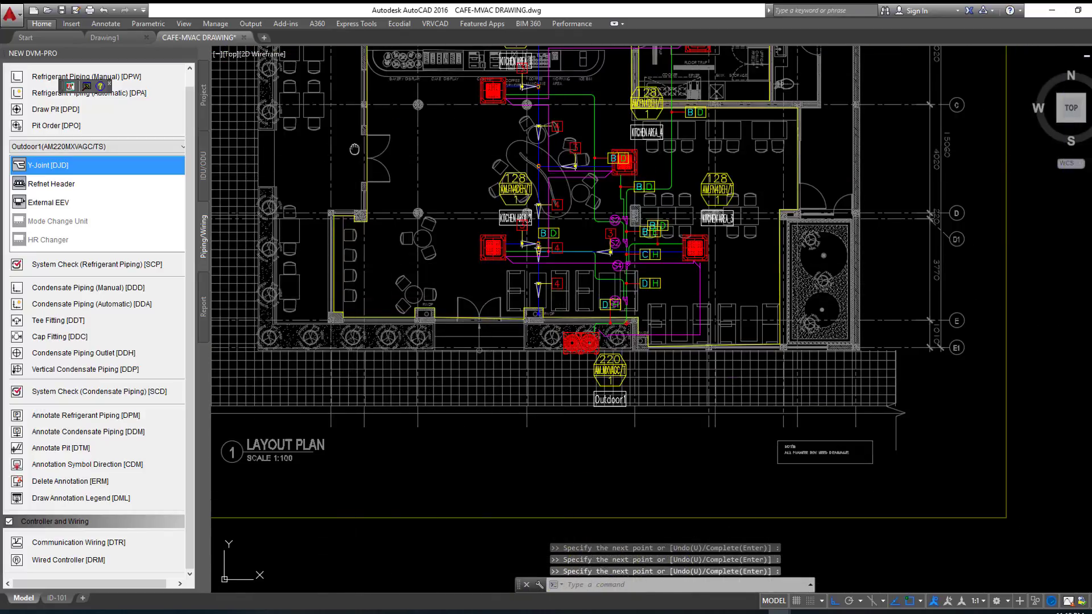
scroll(1088, 275, "up", 1)
scroll(892, 282, "down", 4)
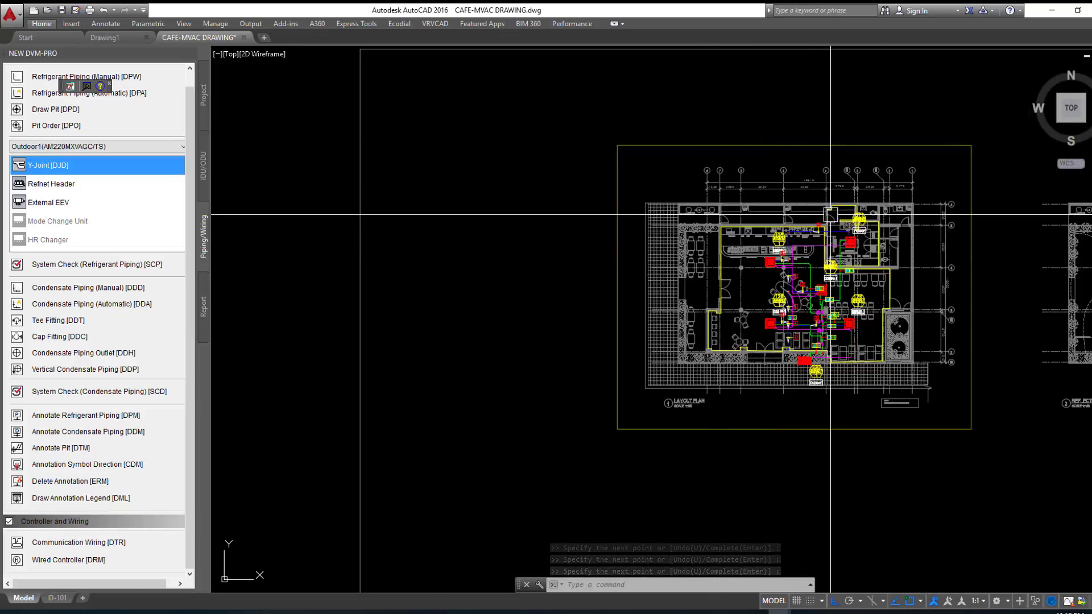
key("ctrl+s")
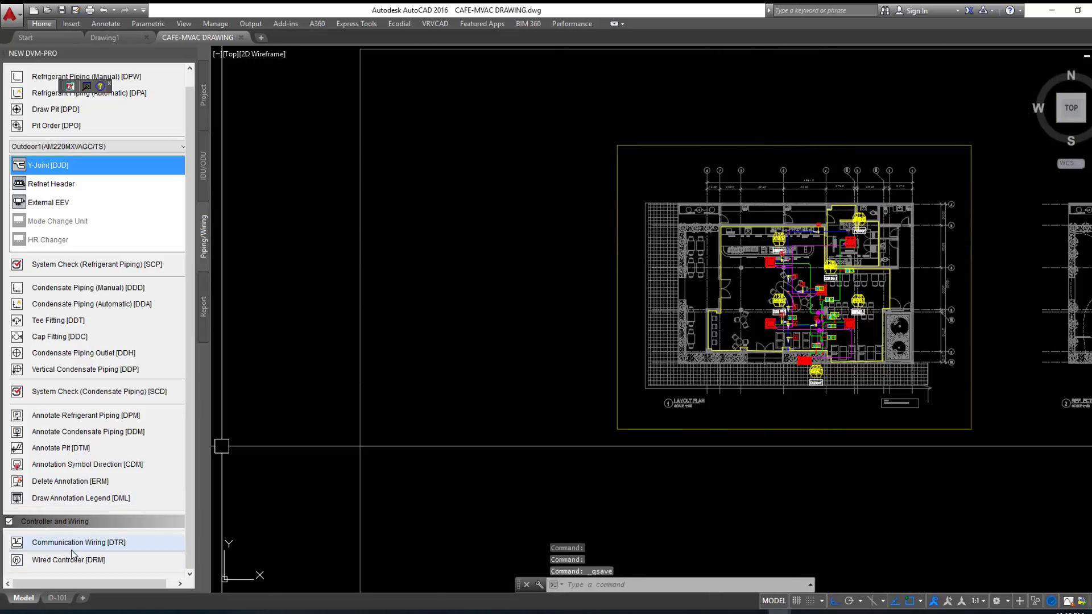
Step: Start and abandon the wired controller (DRM) command, then show the DVM-PRO report tools
left_click(67, 561)
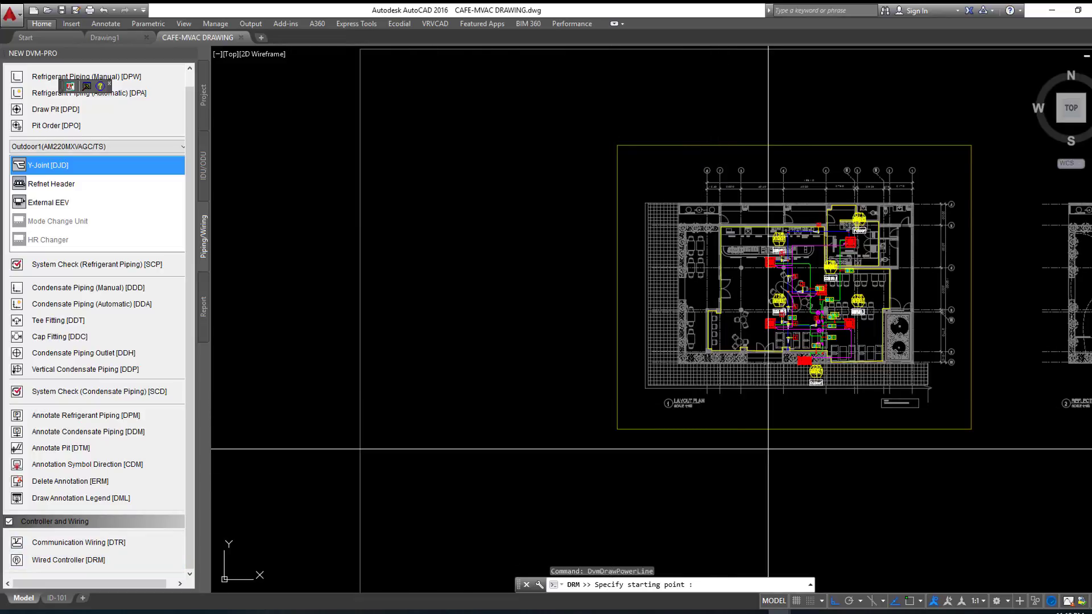
scroll(808, 364, "up", 5)
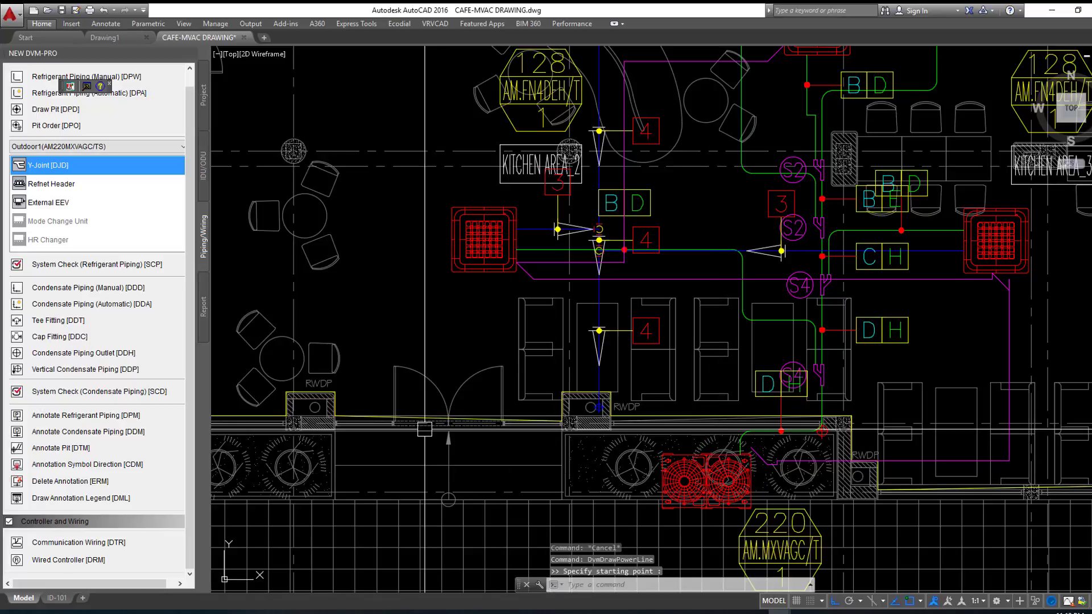
left_click(204, 310)
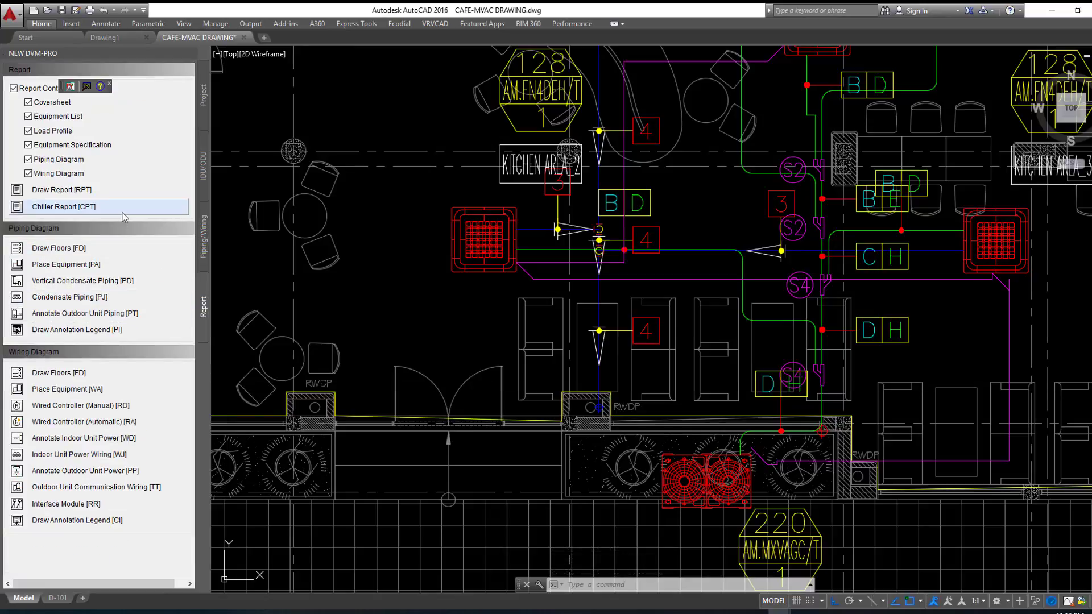
Step: Run Draw Report (RPT) and set its base point in empty space above the plans
left_click(111, 190)
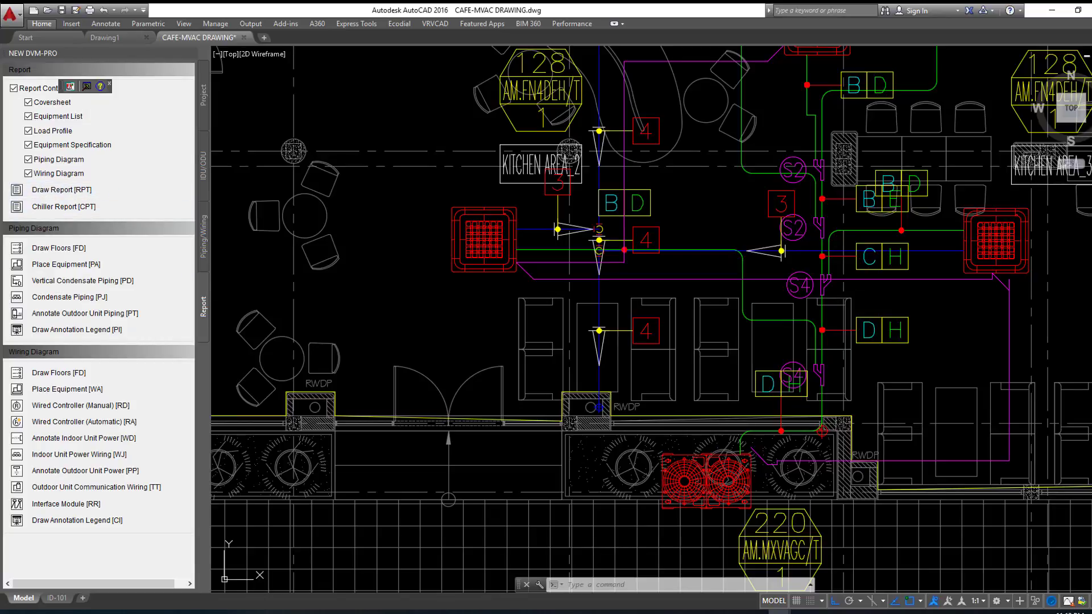
scroll(506, 324, "down", 5)
scroll(506, 324, "down", 3)
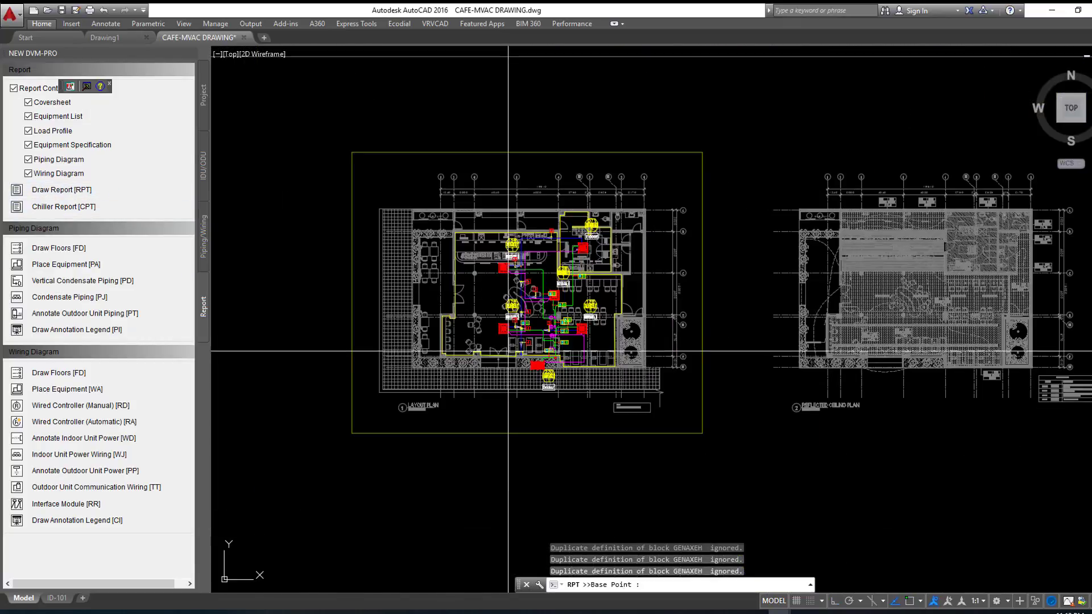
middle_click_drag(252, 317, 610, 317)
scroll(609, 317, "down", 2)
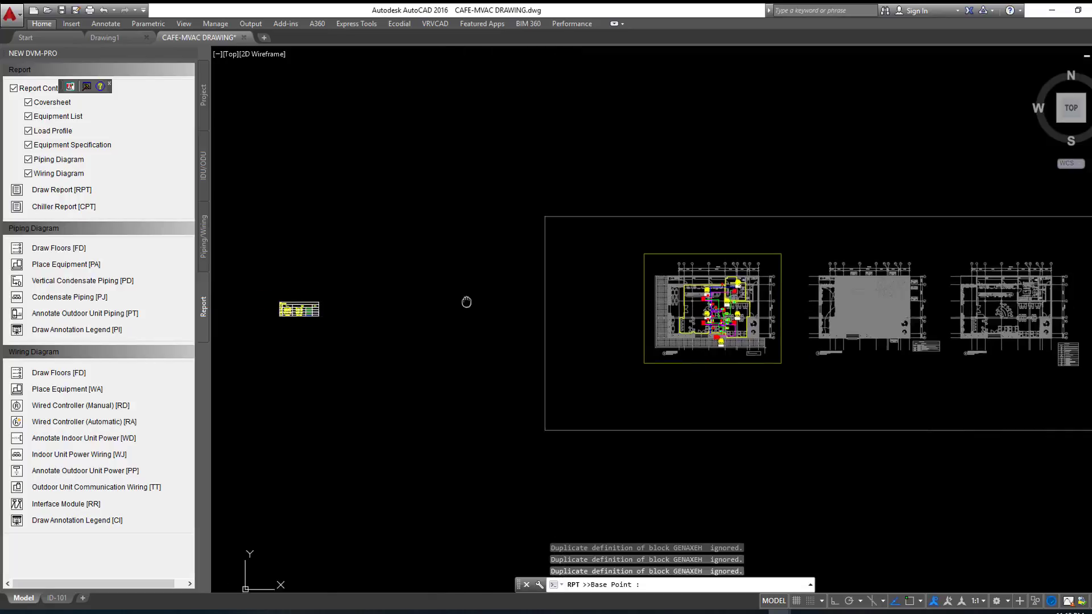
middle_click_drag(464, 303, 614, 318)
scroll(606, 322, "down", 1)
middle_click_drag(618, 271, 404, 344)
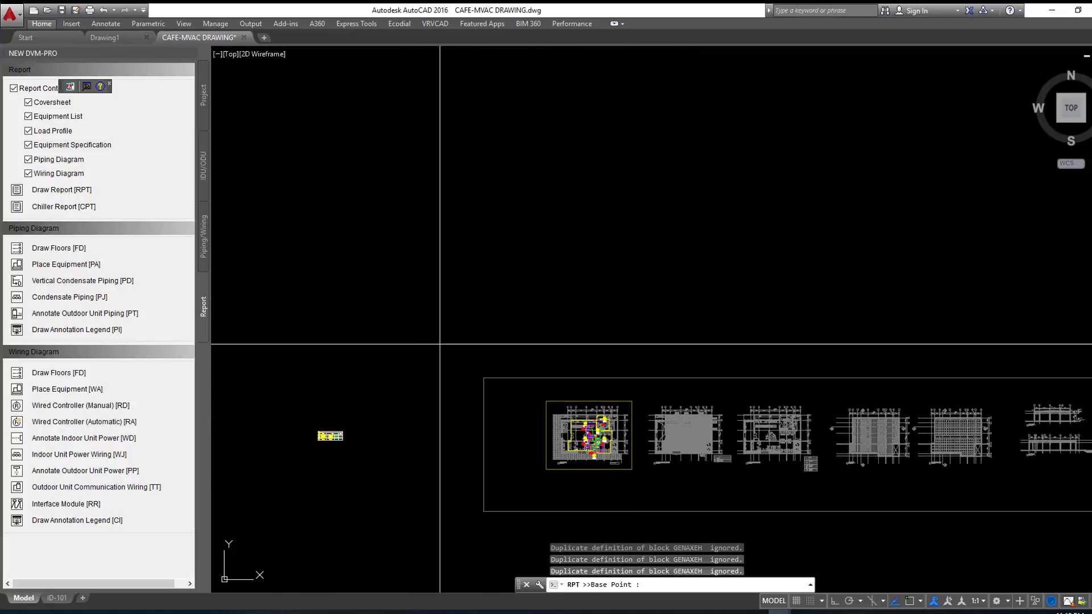
left_click(505, 237)
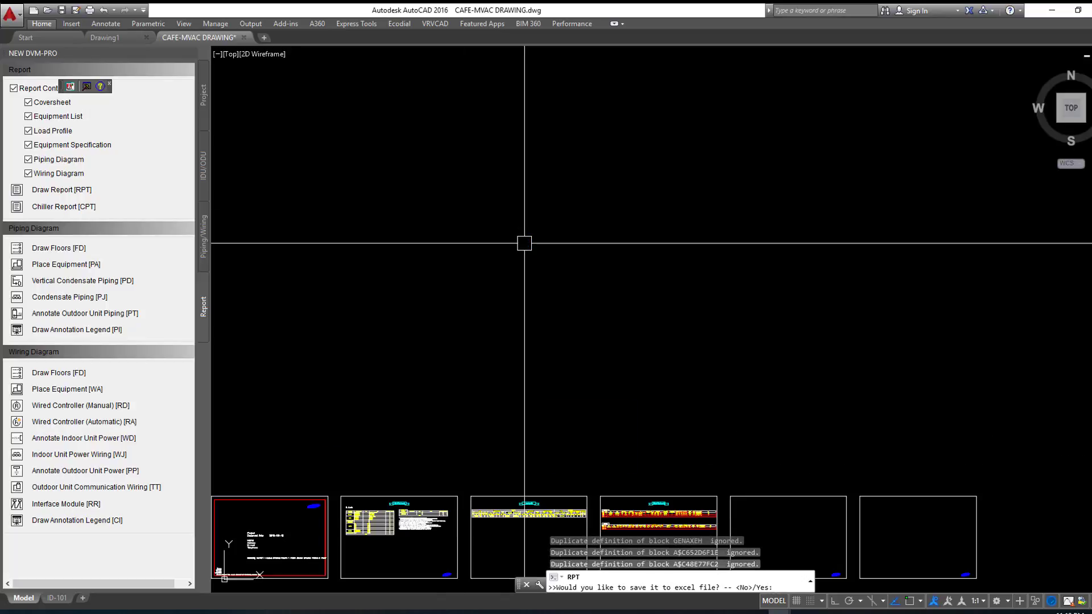
Step: Review the row of six new report sheets, centring the view on them
scroll(525, 244, "down", 2)
middle_click_drag(513, 435, 607, 251)
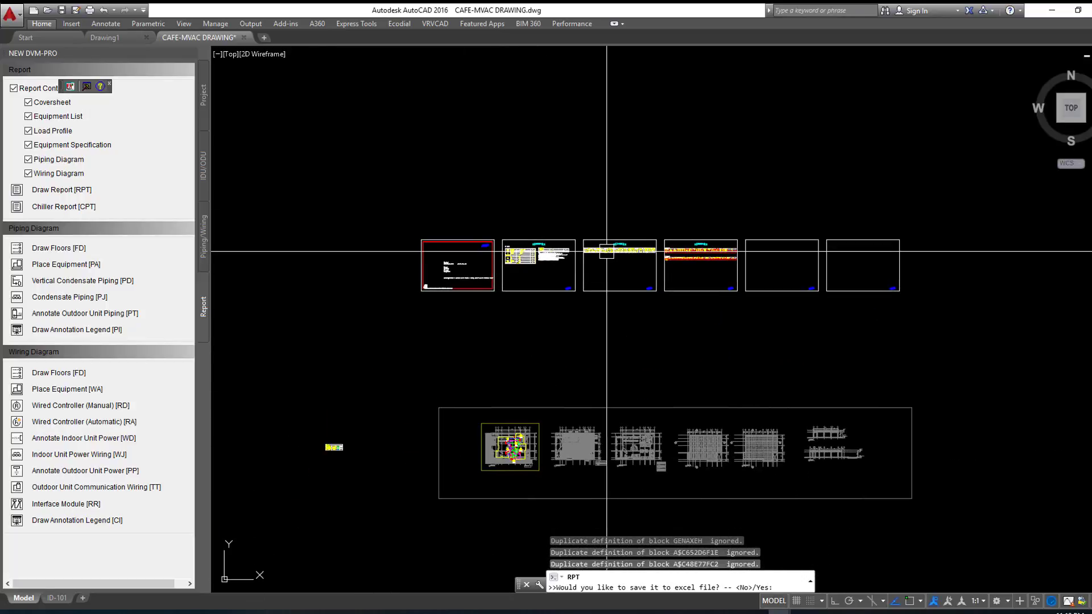
scroll(497, 253, "up", 5)
scroll(495, 256, "down", 2)
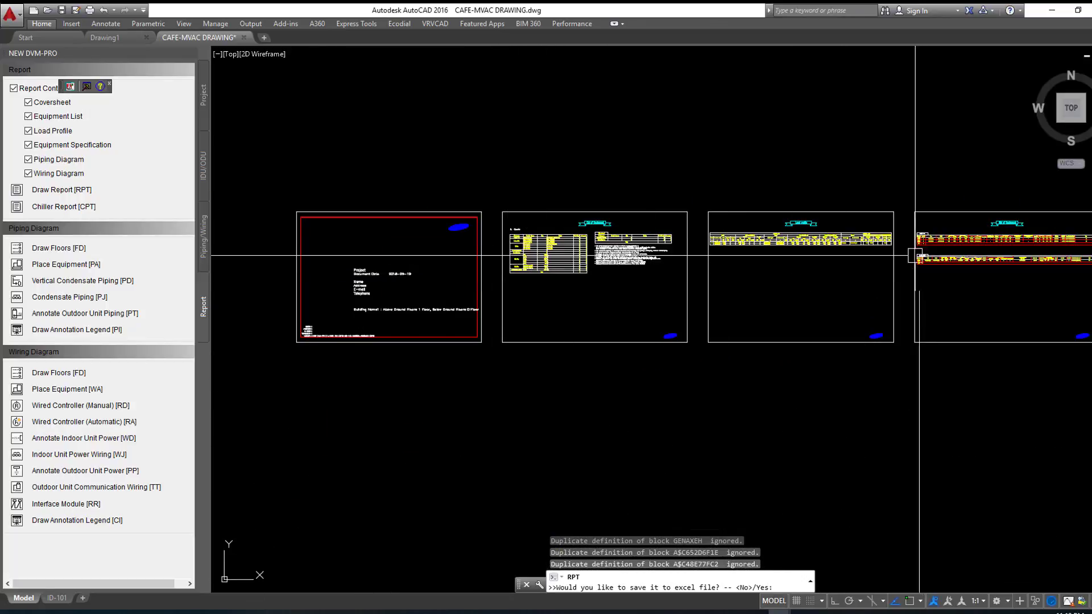
scroll(740, 254, "down", 2)
scroll(737, 253, "up", 6)
scroll(740, 256, "down", 4)
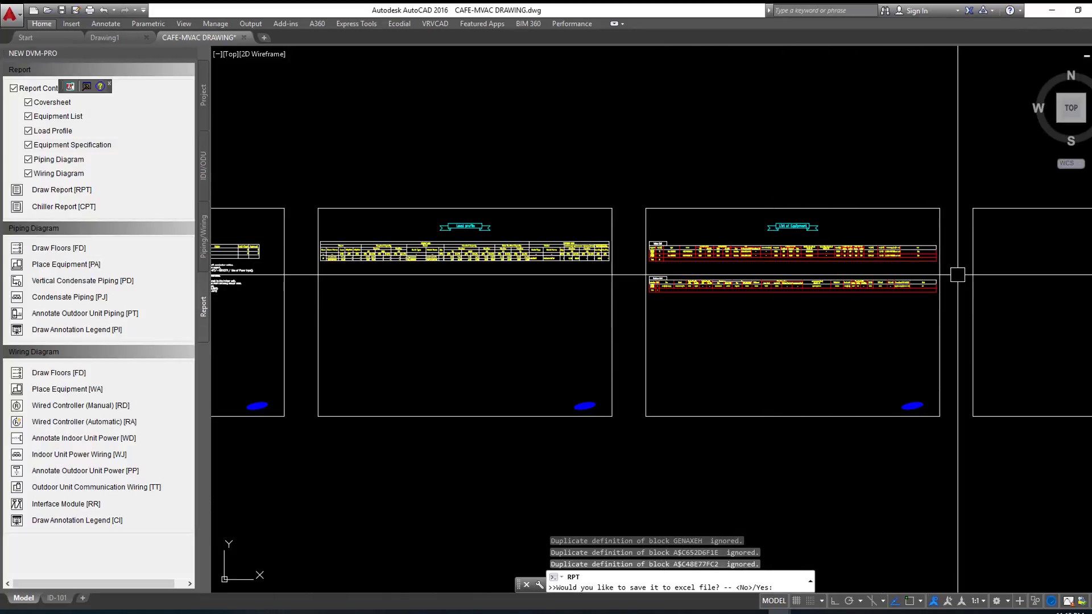
scroll(654, 176, "up", 4)
scroll(531, 219, "down", 5)
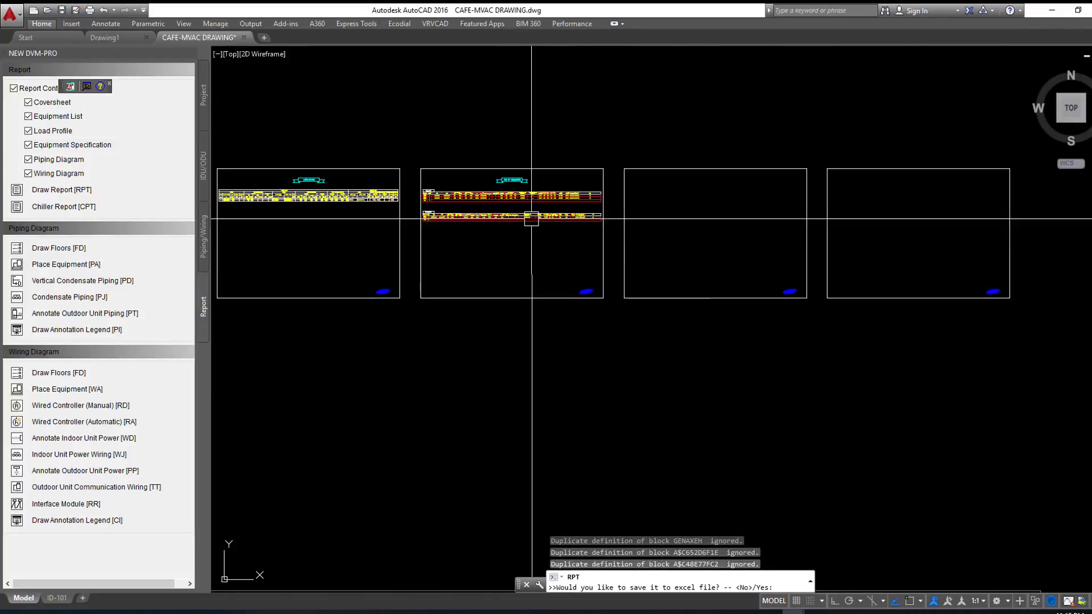
scroll(768, 267, "down", 5)
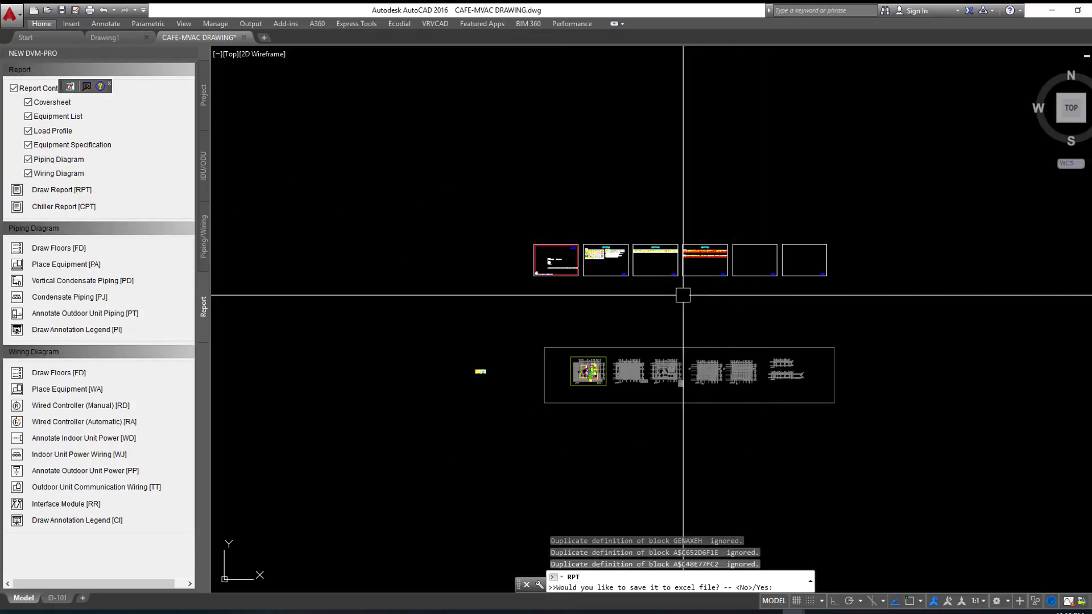
scroll(756, 228, "up", 4)
middle_click_drag(546, 373, 639, 309)
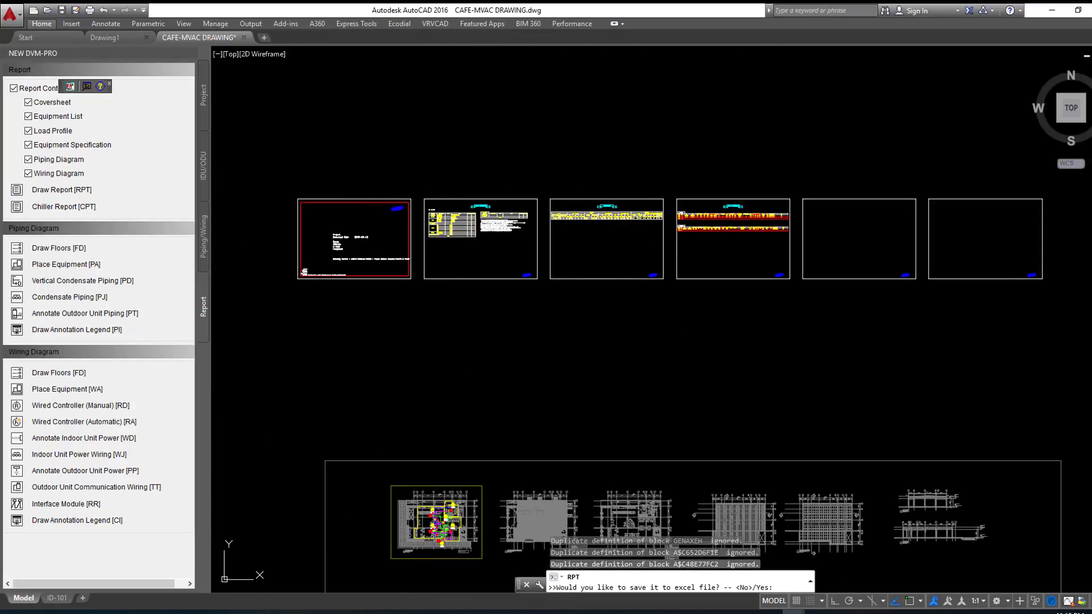
Step: Decline the Excel export of the report and save the drawing
key("Escape")
key("ctrl+s")
scroll(360, 288, "up", 3)
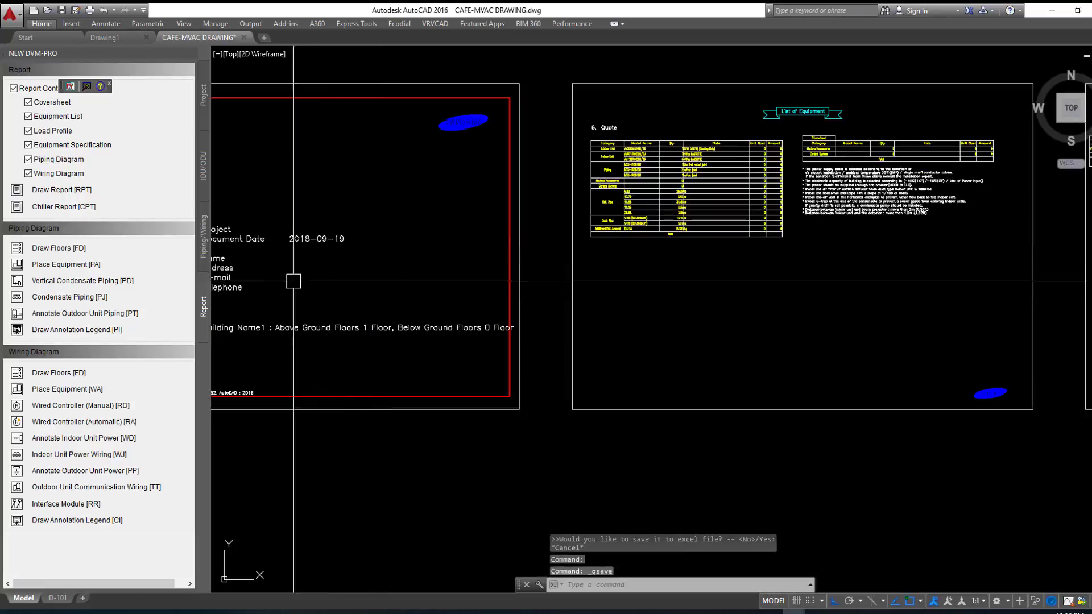
scroll(509, 291, "up", 2)
scroll(481, 267, "up", 4)
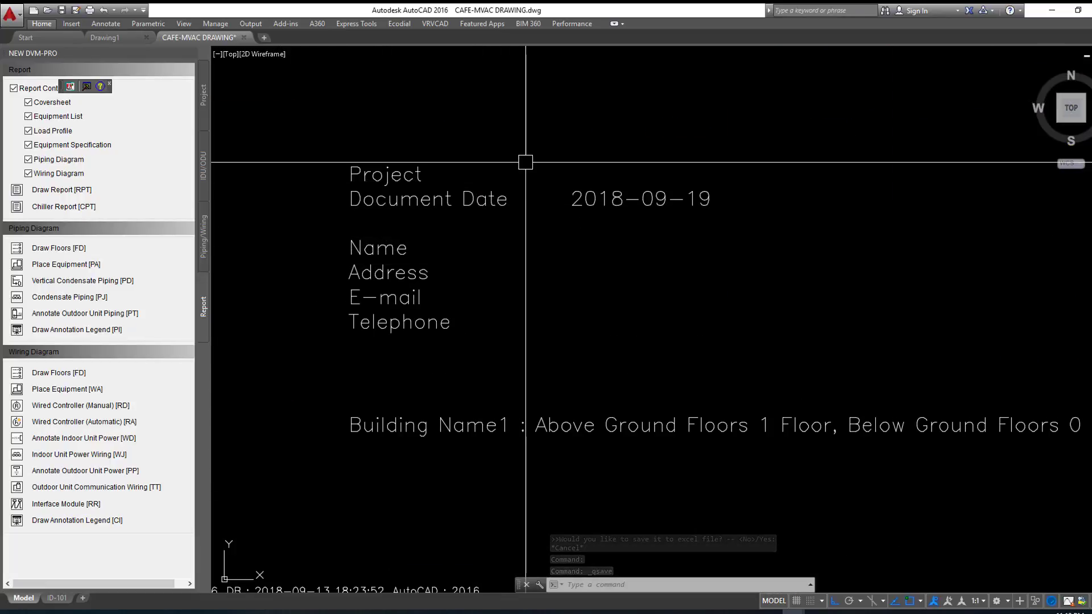
Step: Zoom to the coversheet dated 2018-09-19 beside the quote sheet
scroll(525, 162, "down", 2)
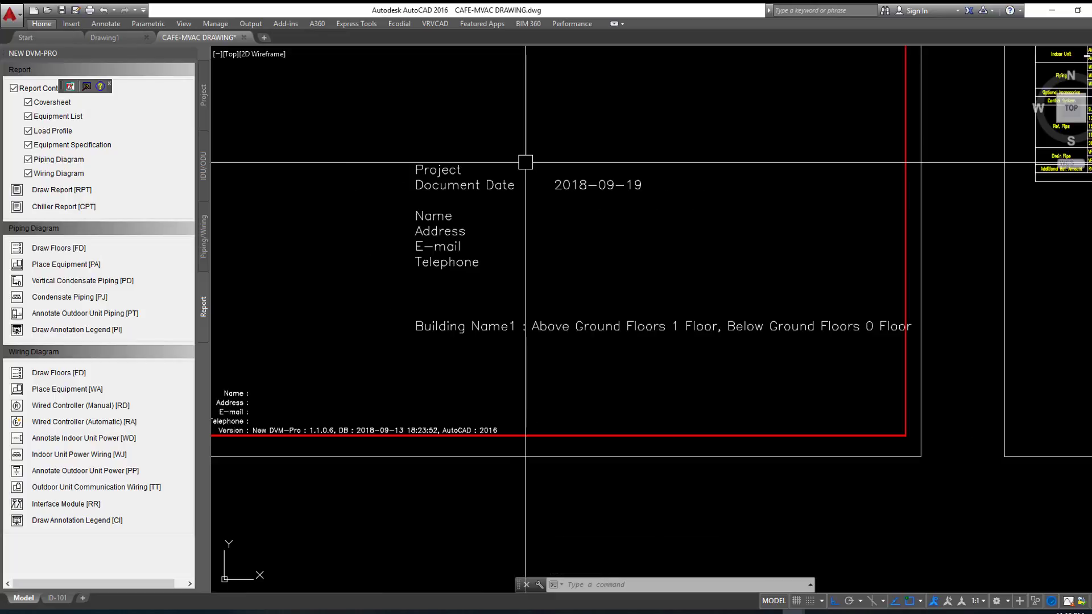
scroll(526, 162, "down", 2)
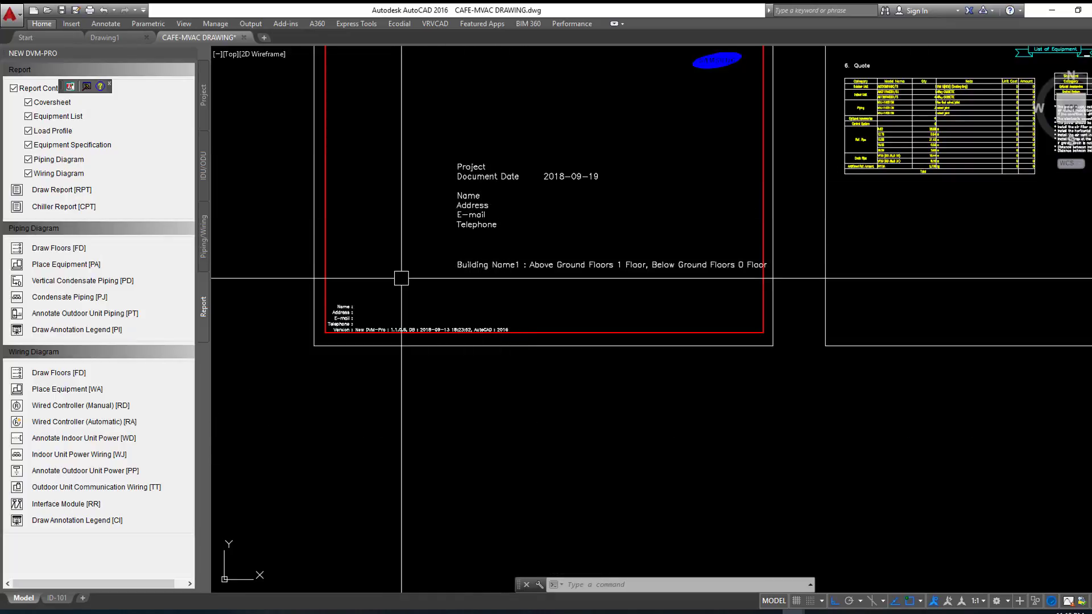
scroll(400, 278, "down", 1)
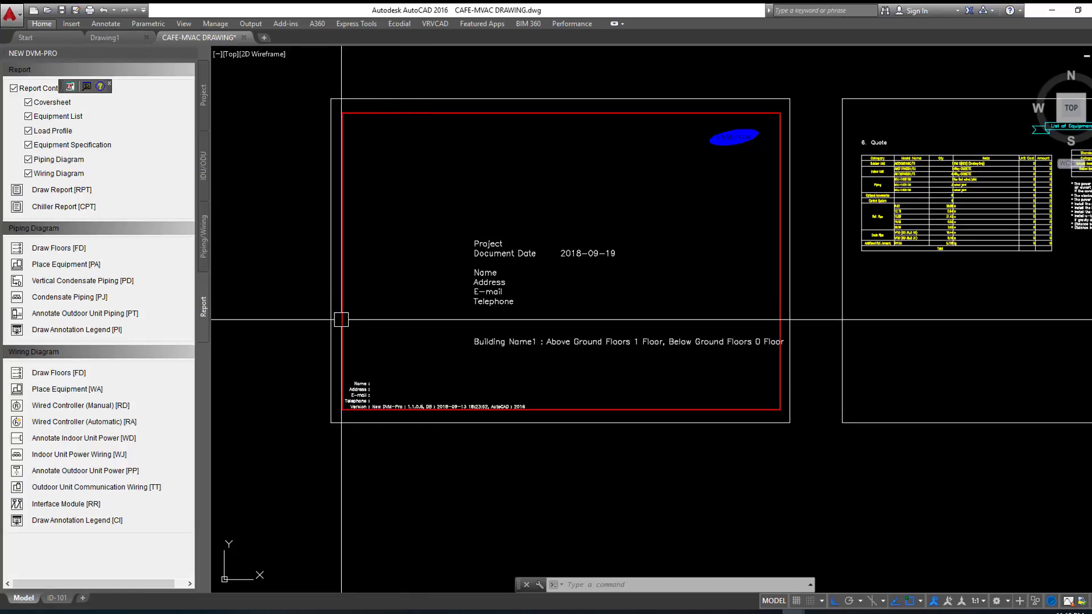
left_click(165, 248)
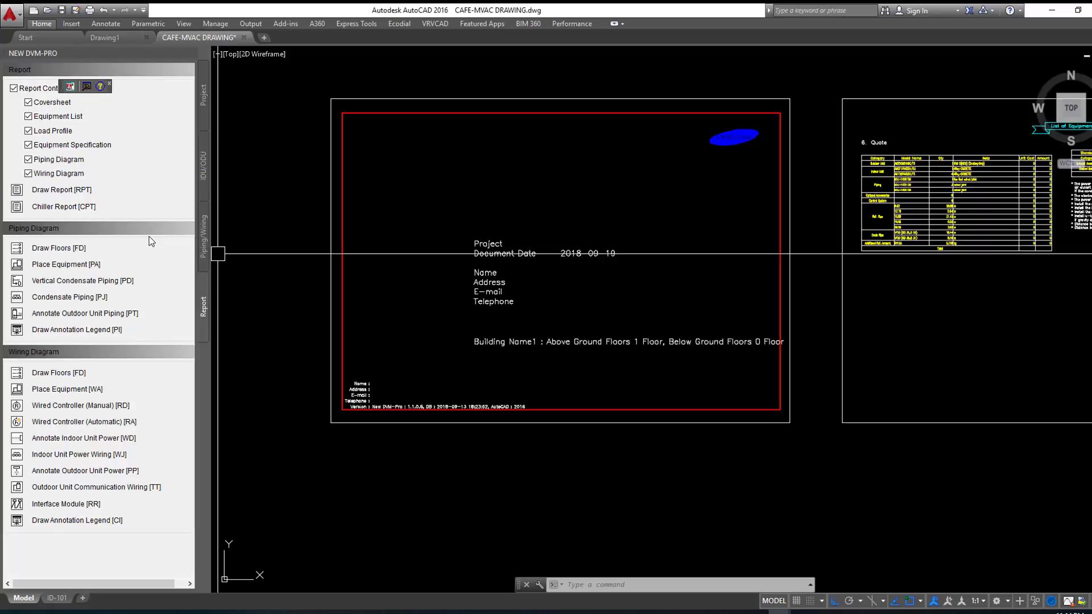
Step: Draw the 1F and Roof floor level lines in empty space right of the report sheets
left_click(111, 246)
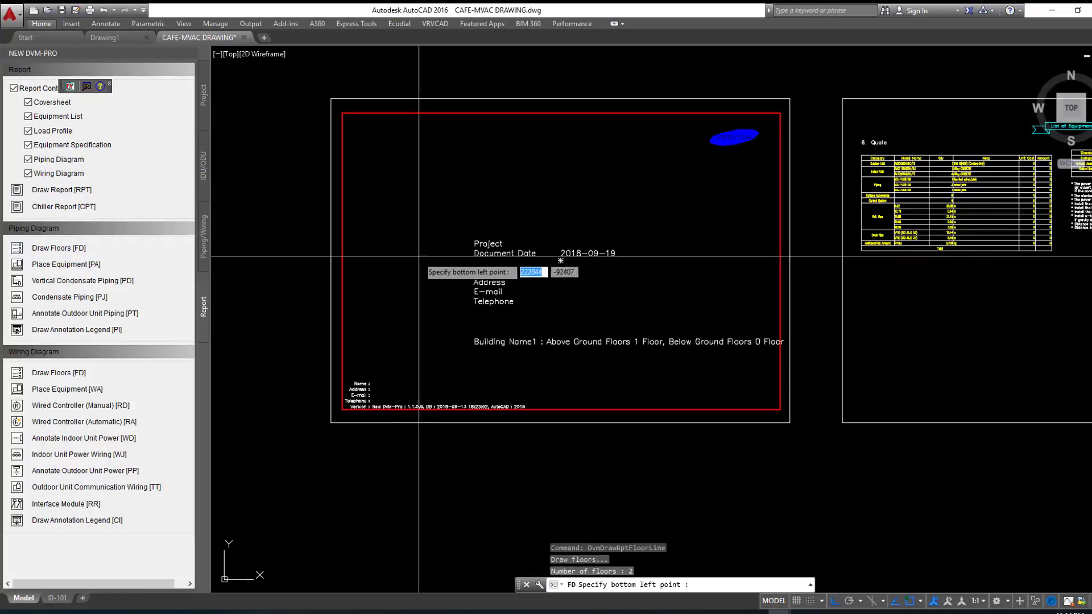
scroll(419, 256, "down", 3)
middle_click_drag(399, 228, 896, 238)
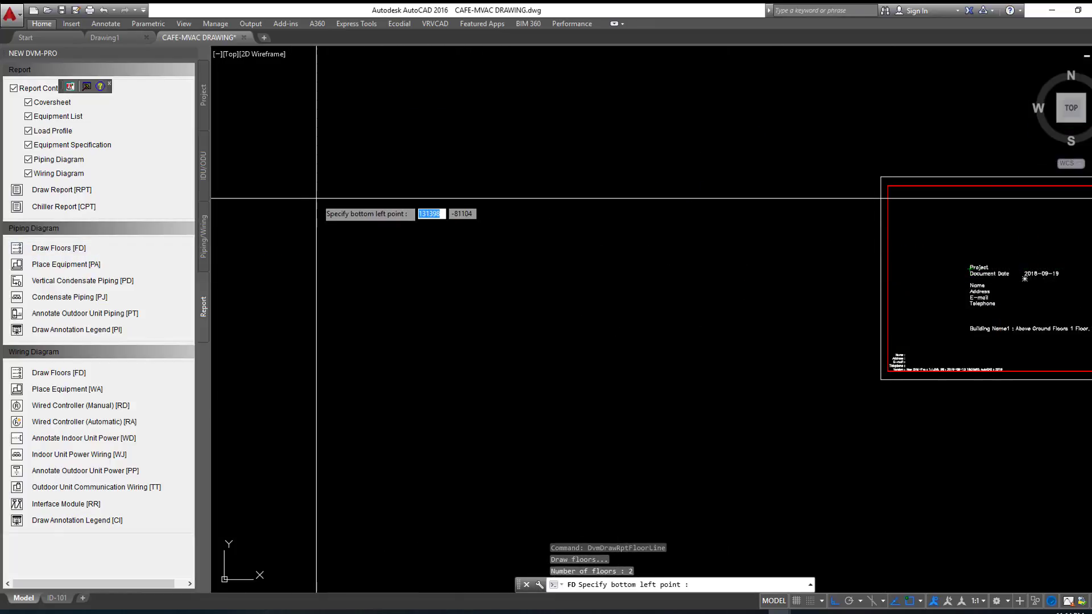
scroll(316, 199, "down", 2)
middle_click_drag(790, 227, 364, 187)
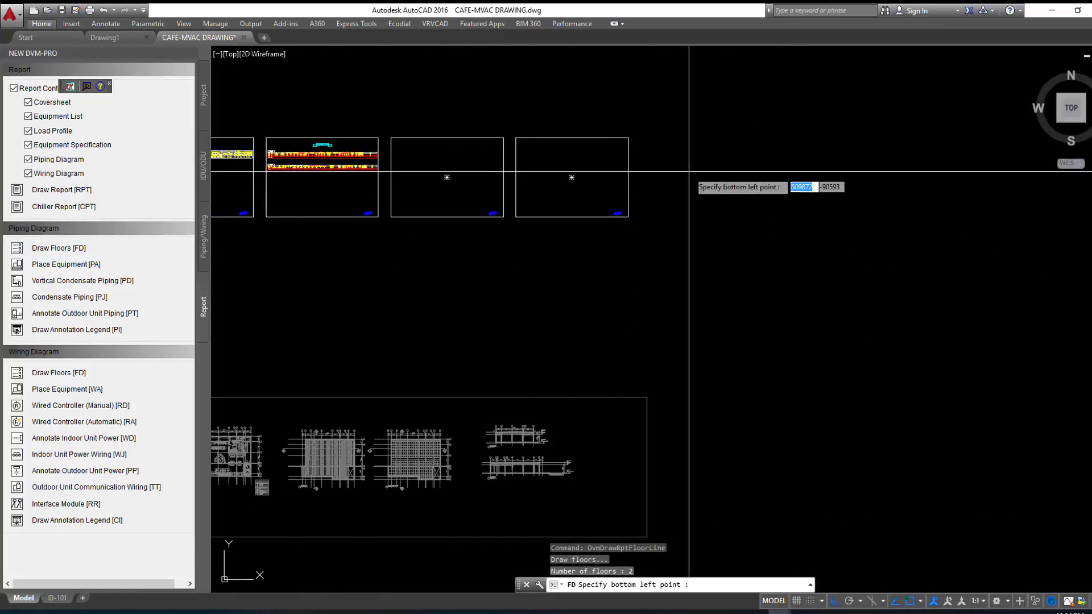
left_click(704, 246)
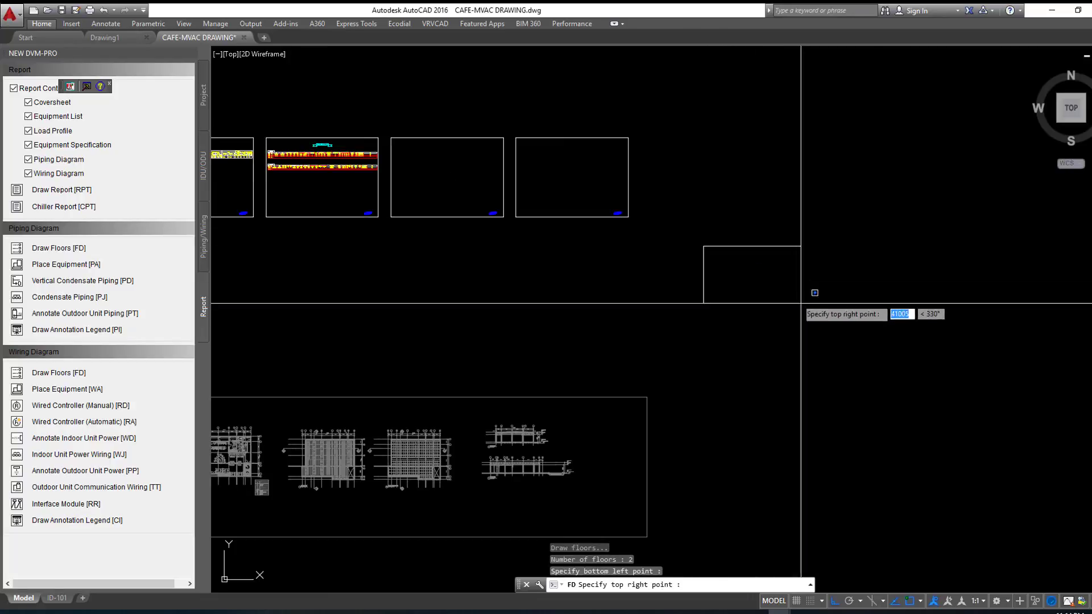
left_click(949, 468)
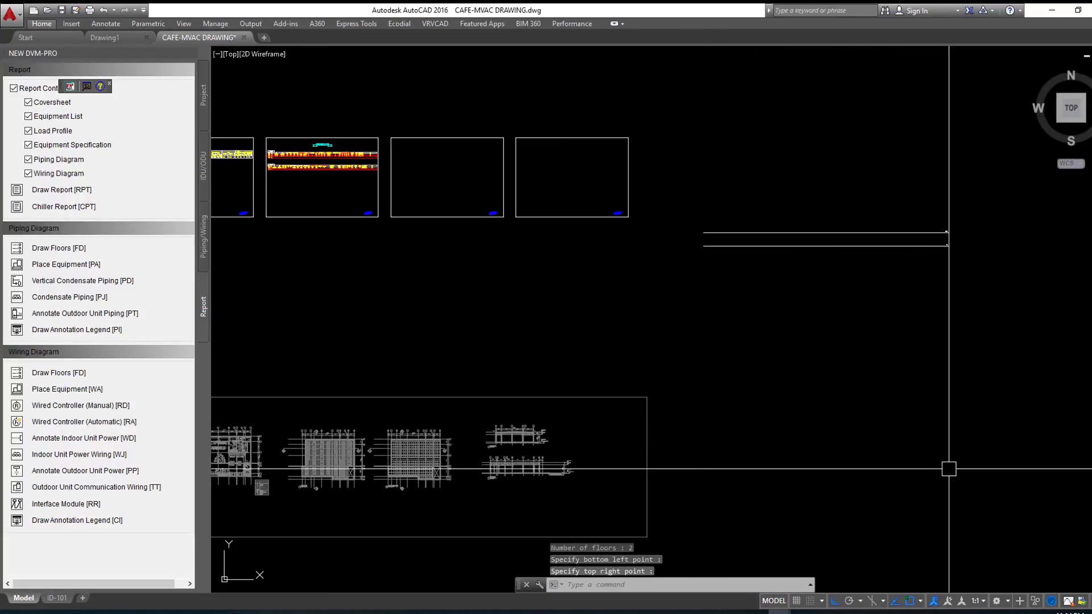
Step: Select the upper floor line to check it, then deselect it
scroll(962, 216, "up", 8)
scroll(867, 381, "up", 2)
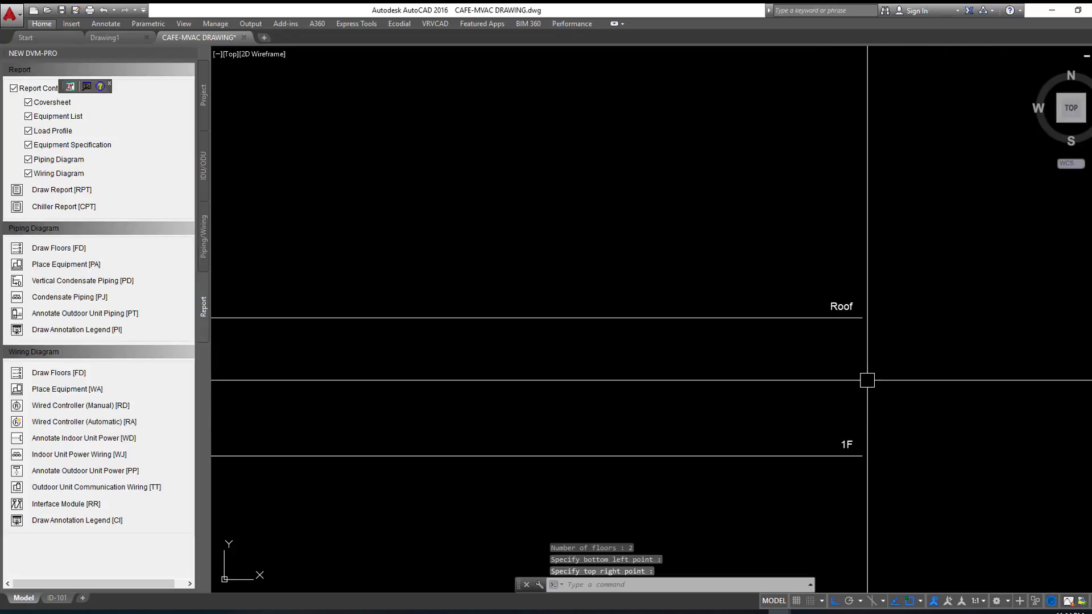
scroll(863, 315, "down", 1)
scroll(849, 310, "down", 5)
scroll(748, 299, "down", 3)
scroll(677, 305, "down", 1)
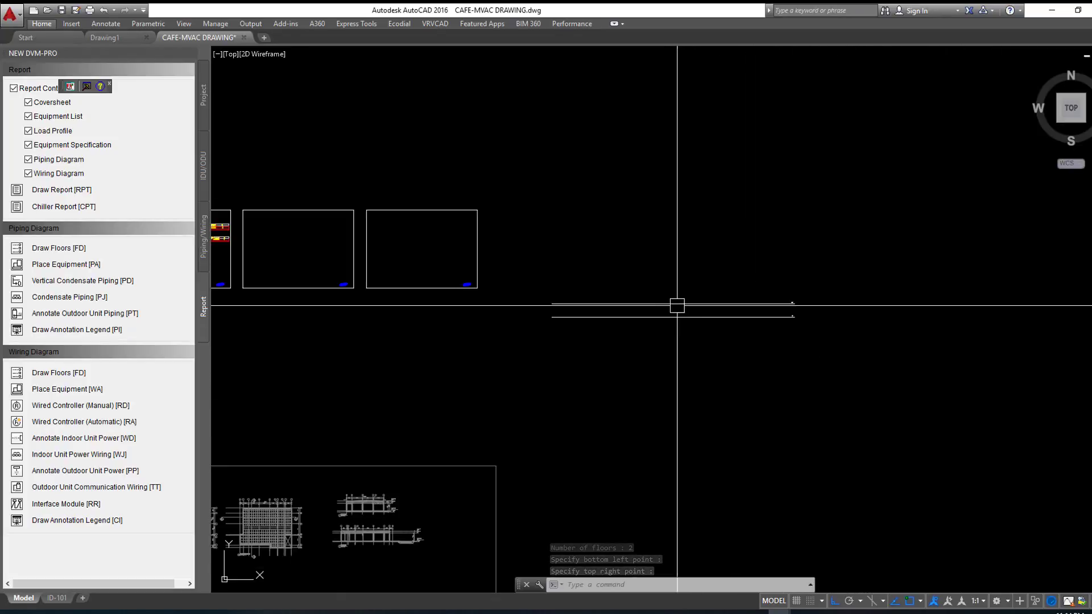
scroll(582, 304, "up", 2)
left_click(581, 302)
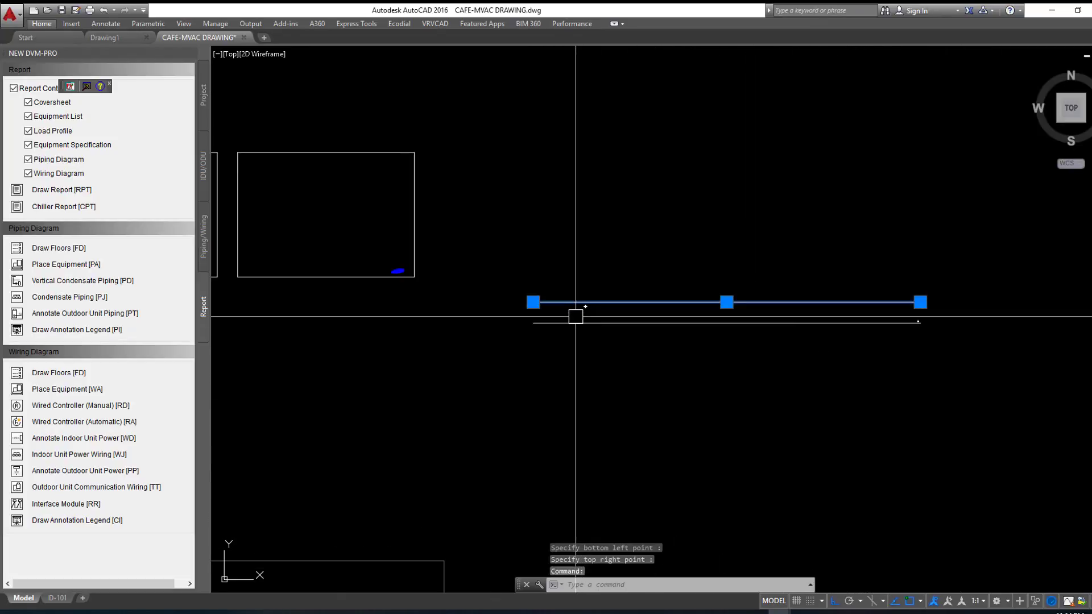
key("Escape")
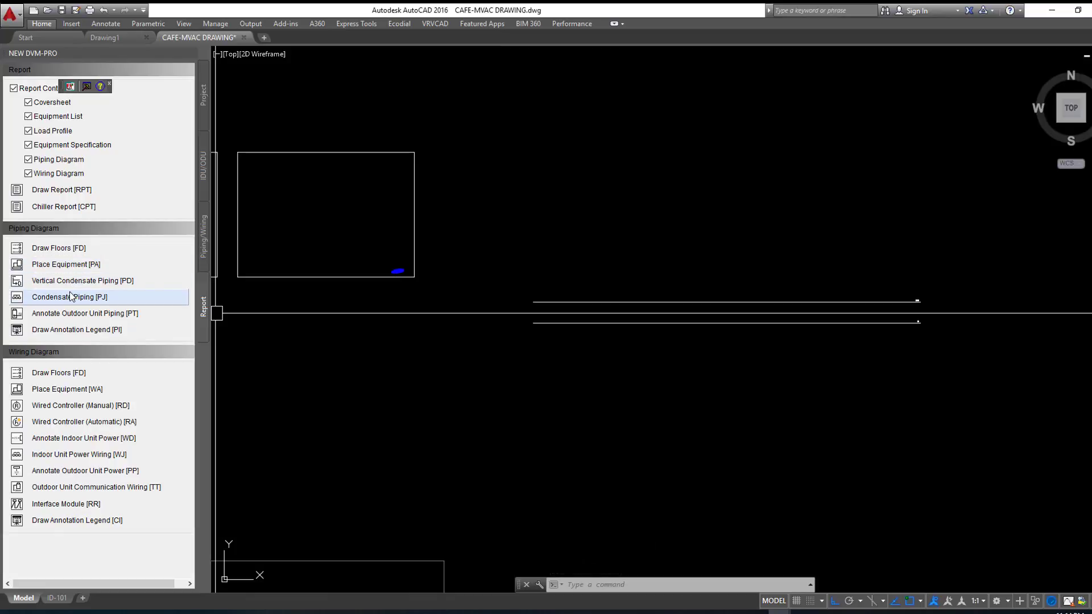
Step: Place Outdoor1 at roof level and the five piped indoor units on 1F with Place Equipment (PA)
left_click(65, 265)
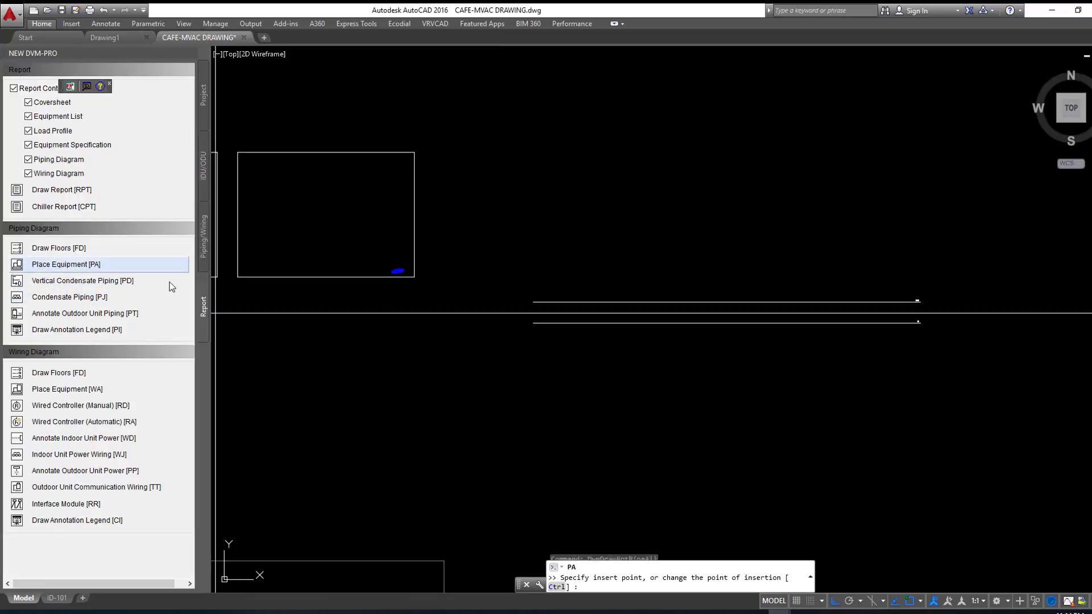
scroll(890, 302, "up", 4)
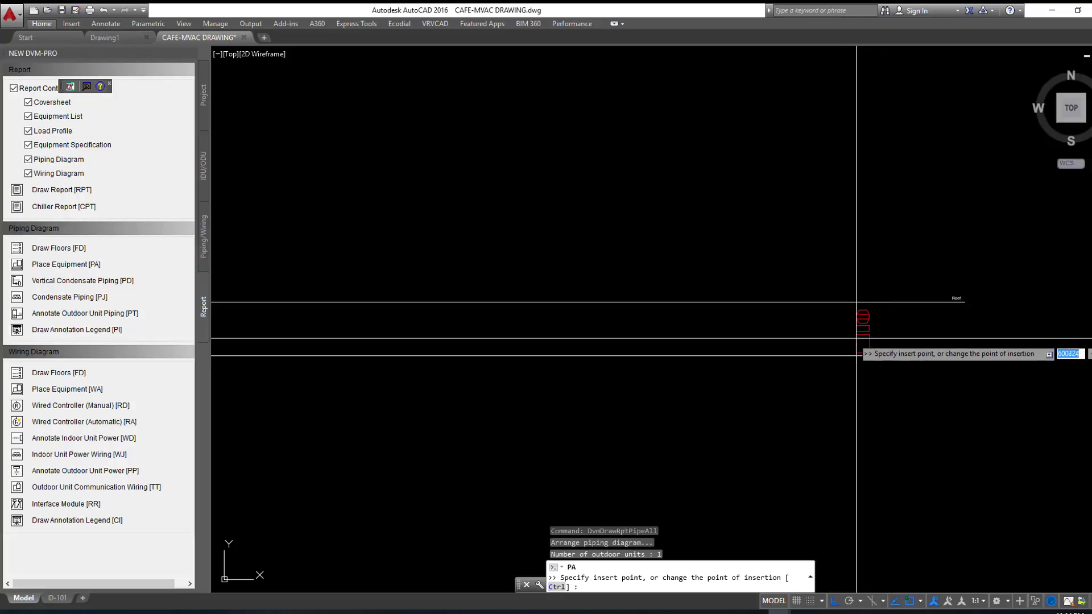
left_click(894, 390)
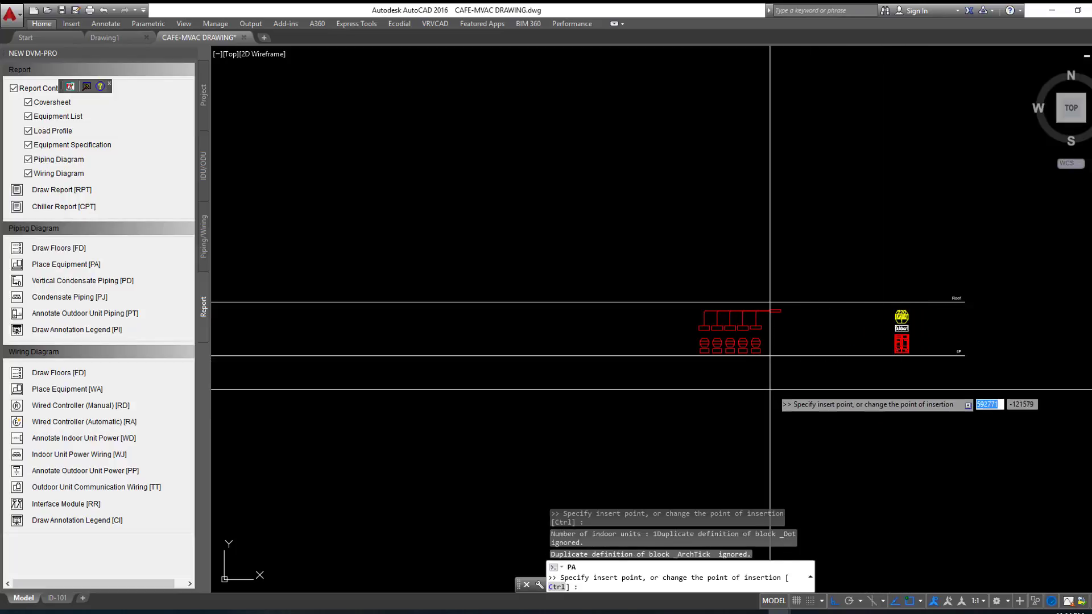
scroll(822, 391, "down", 2)
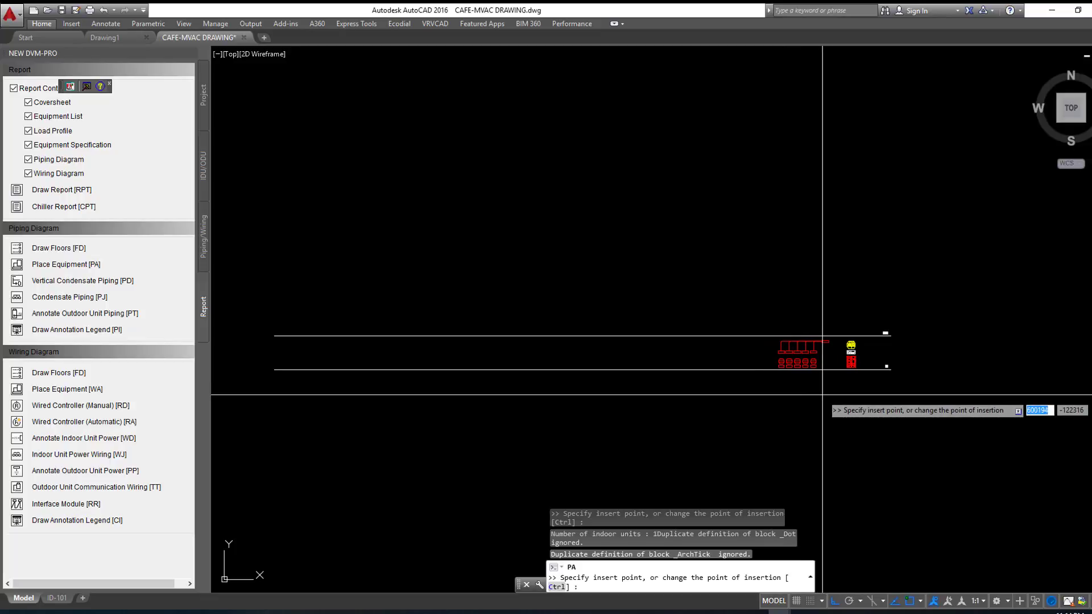
left_click(822, 394)
scroll(863, 412, "up", 2)
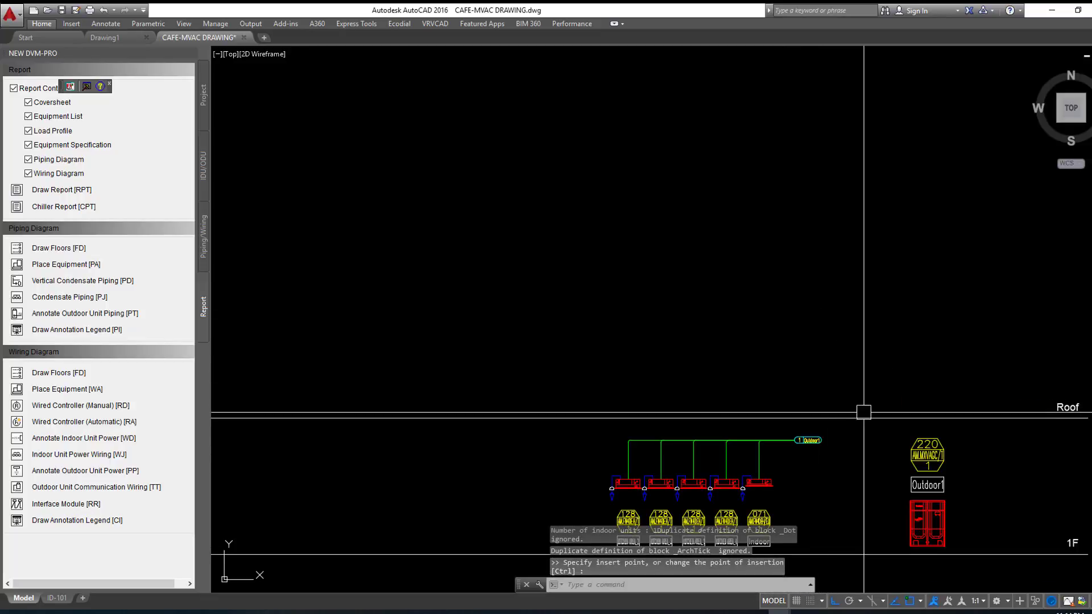
Step: Select a refrigerant pipe polyline to inspect it, then clear the selection
middle_click_drag(864, 412, 748, 183)
left_click(637, 214)
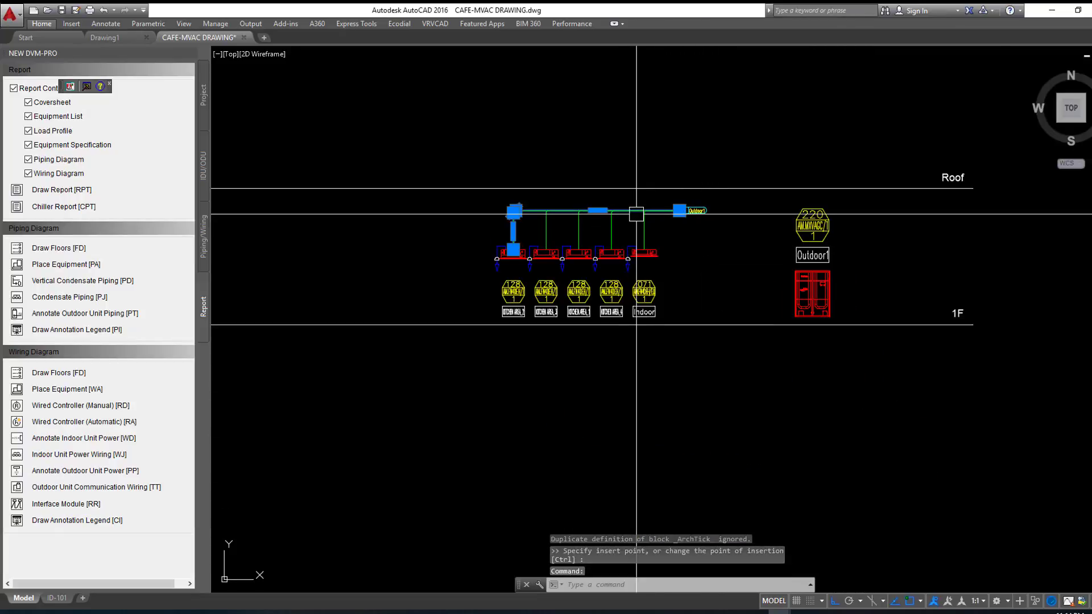
key("Escape")
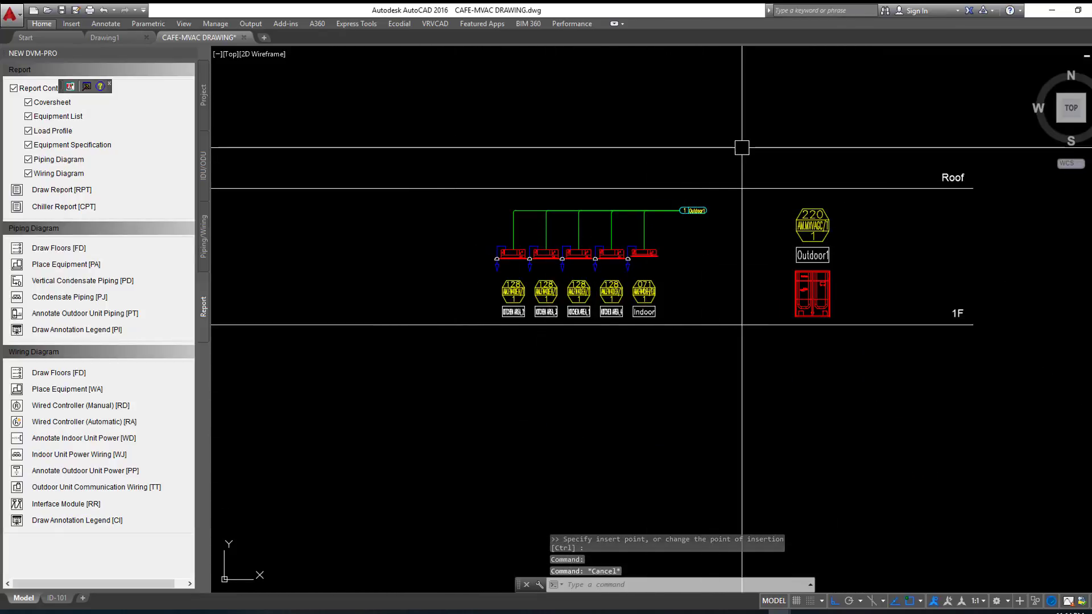
scroll(744, 192, "up", 5)
scroll(691, 188, "down", 5)
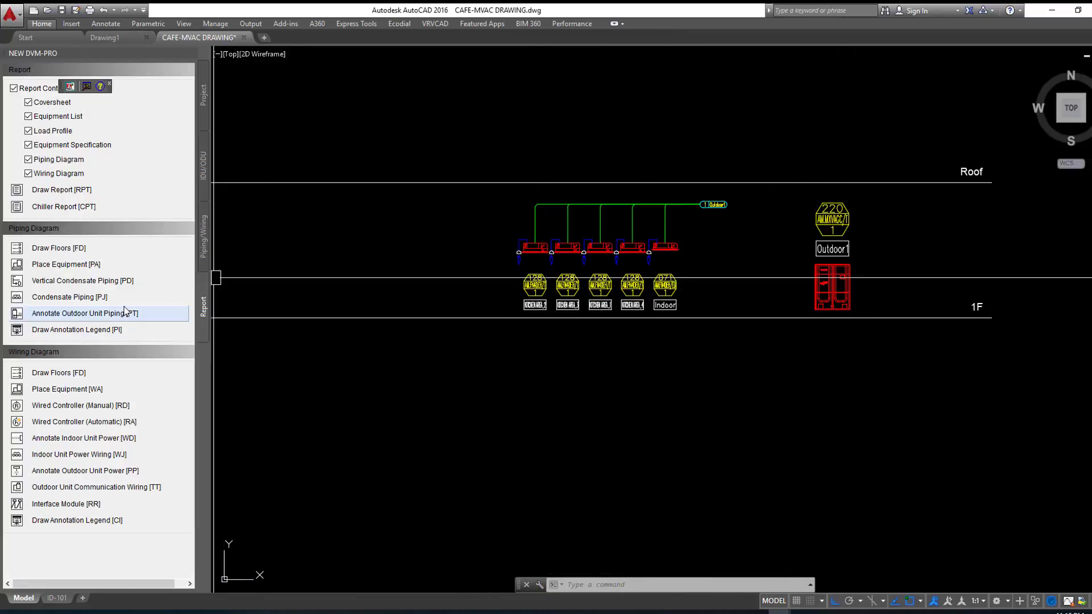
Step: Attempt vertical and joining condensate piping, dismissing both missing drain shaft alerts
left_click(96, 283)
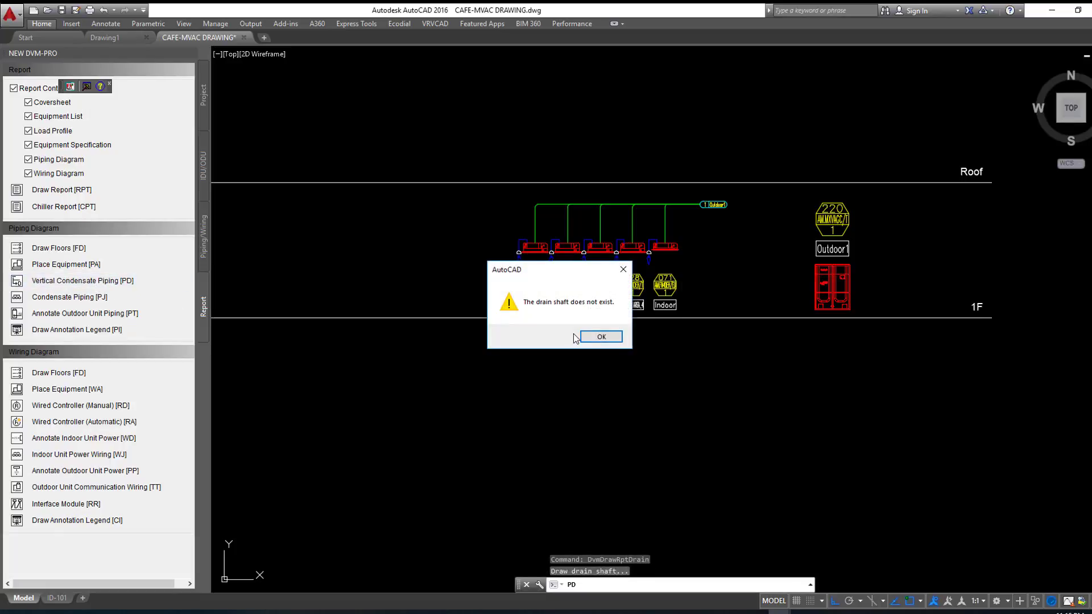
left_click(601, 337)
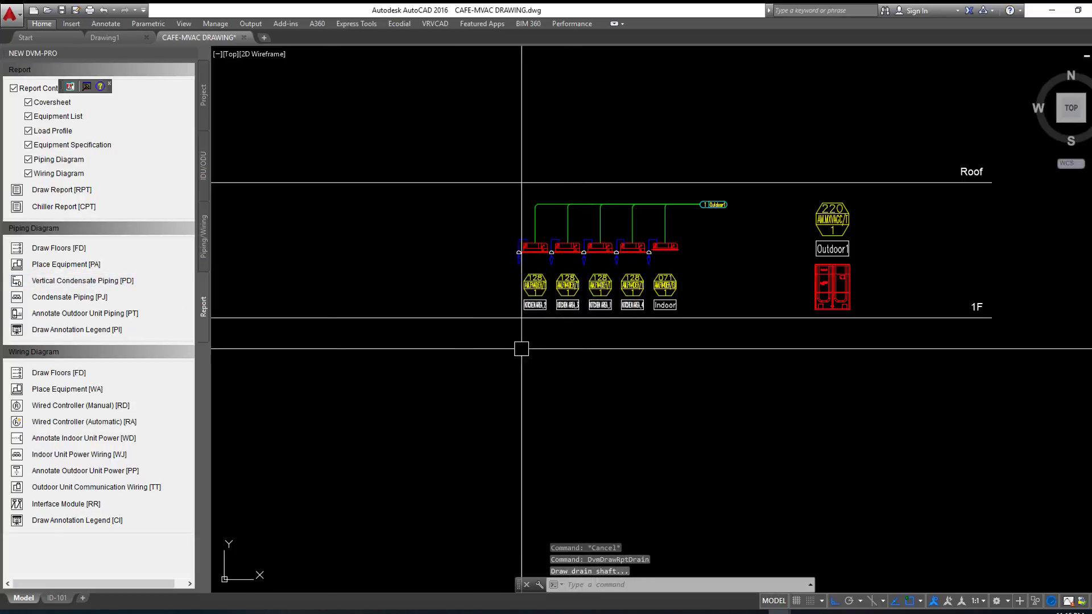
left_click(91, 302)
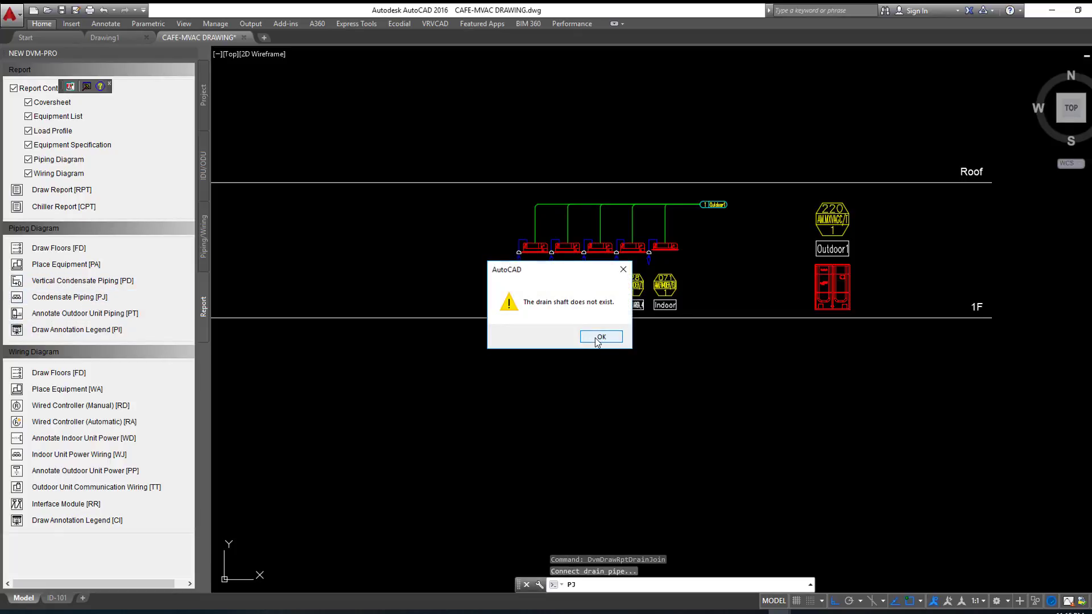
left_click(597, 338)
left_click(88, 314)
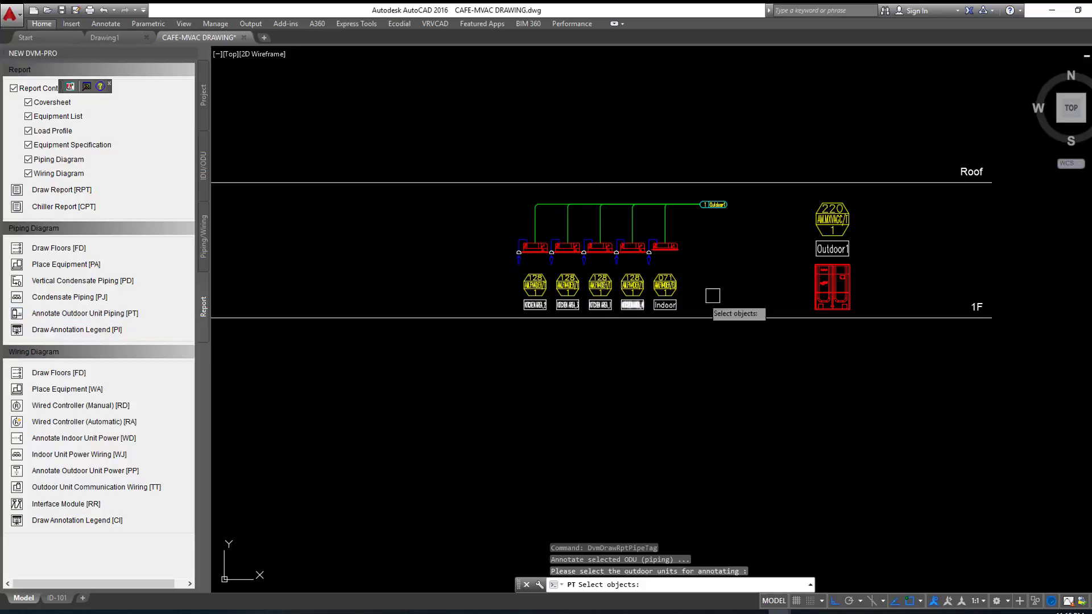
Step: Annotate Outdoor1's piping with an RG/RL:1Set label extending to its left
left_click(832, 290)
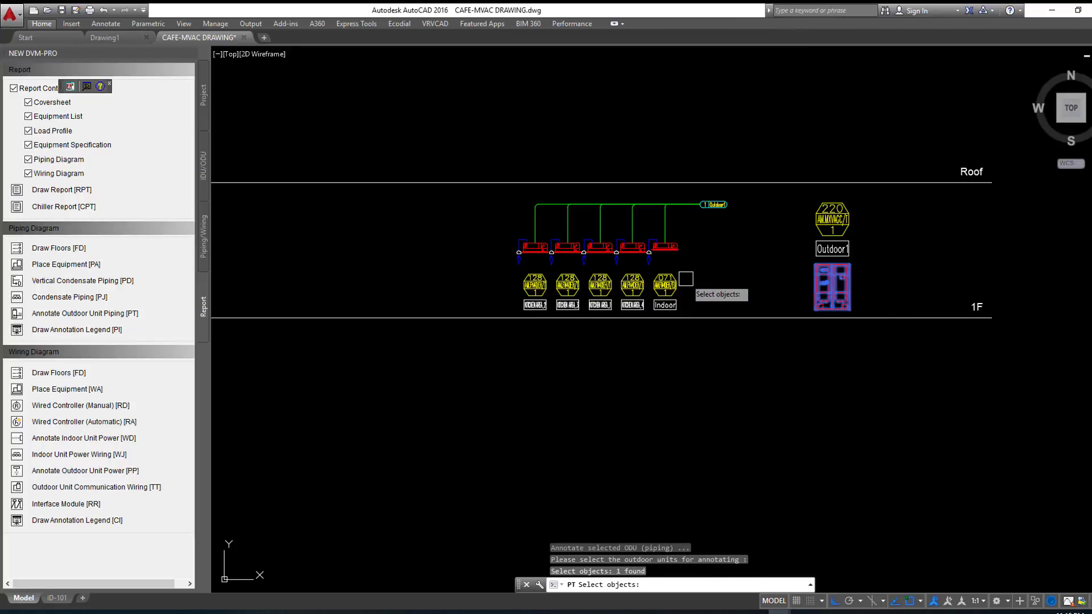
key("Return")
scroll(796, 292, "up", 2)
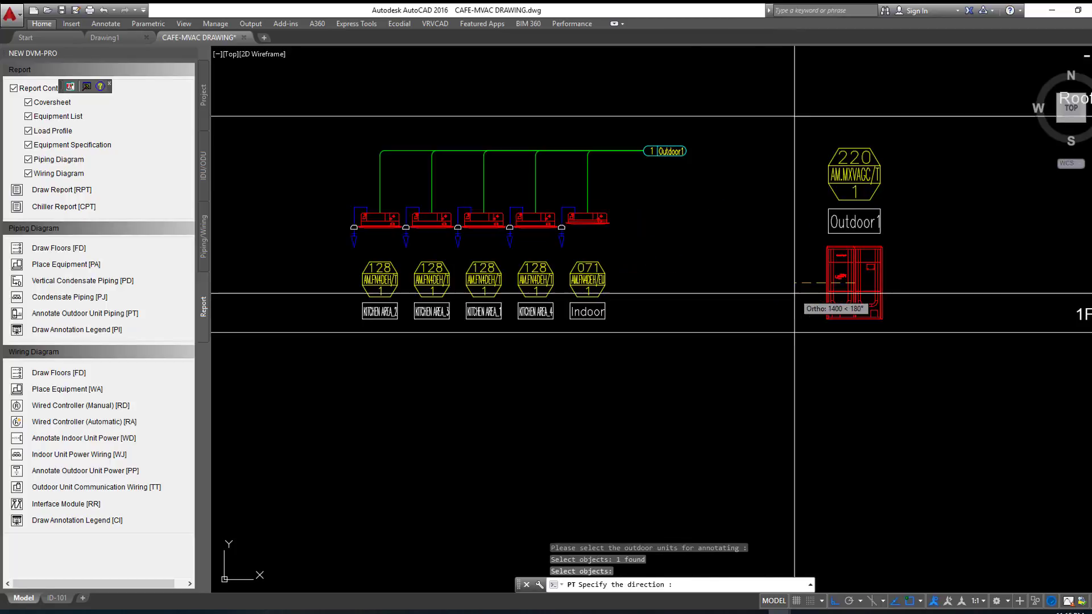
left_click(764, 243)
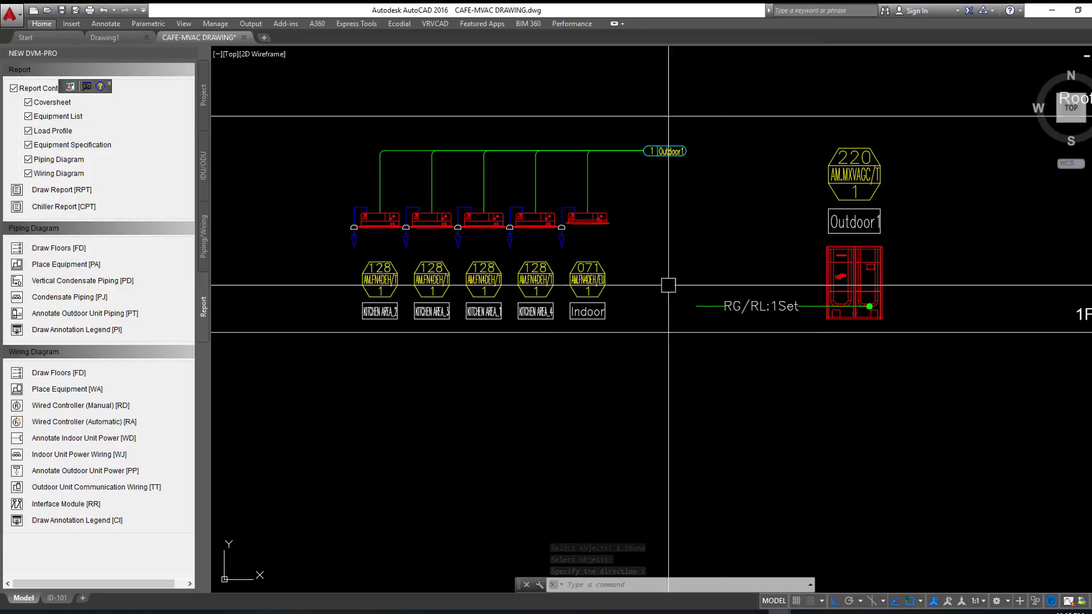
left_click(709, 308)
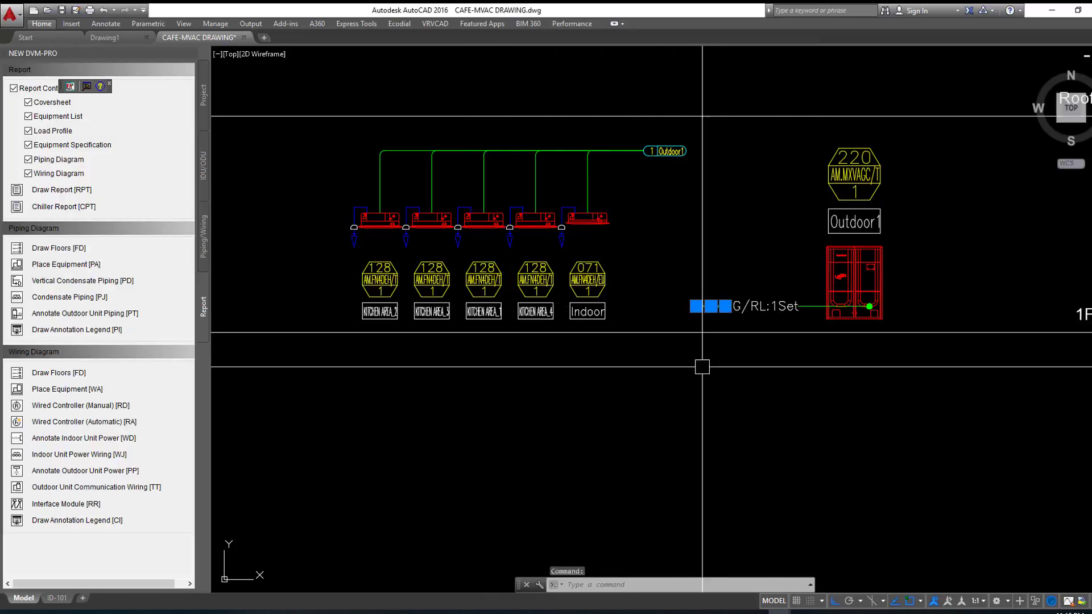
key("Escape")
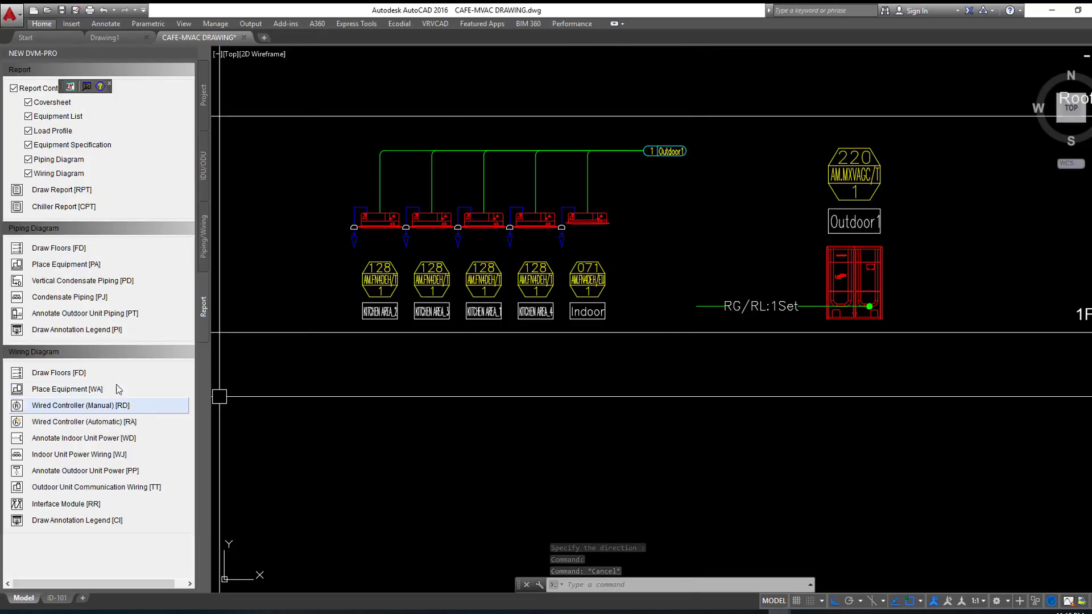
Step: Insert the Draw Annotation Legend (PI) table at the empty sheet frame's upper left
left_click(83, 330)
scroll(497, 404, "down", 4)
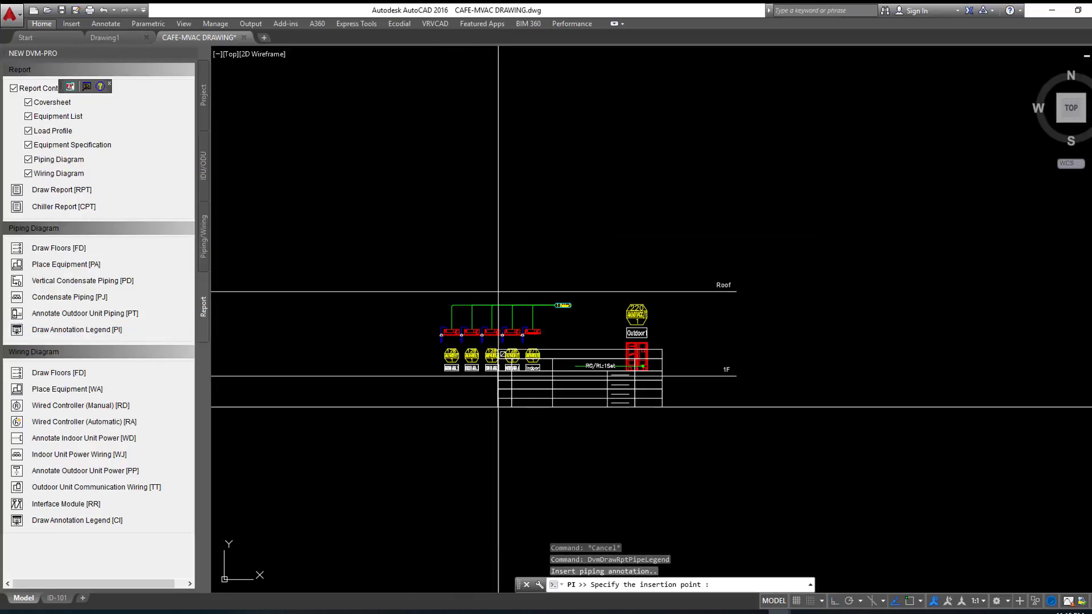
scroll(431, 376, "up", 1)
scroll(524, 336, "down", 3)
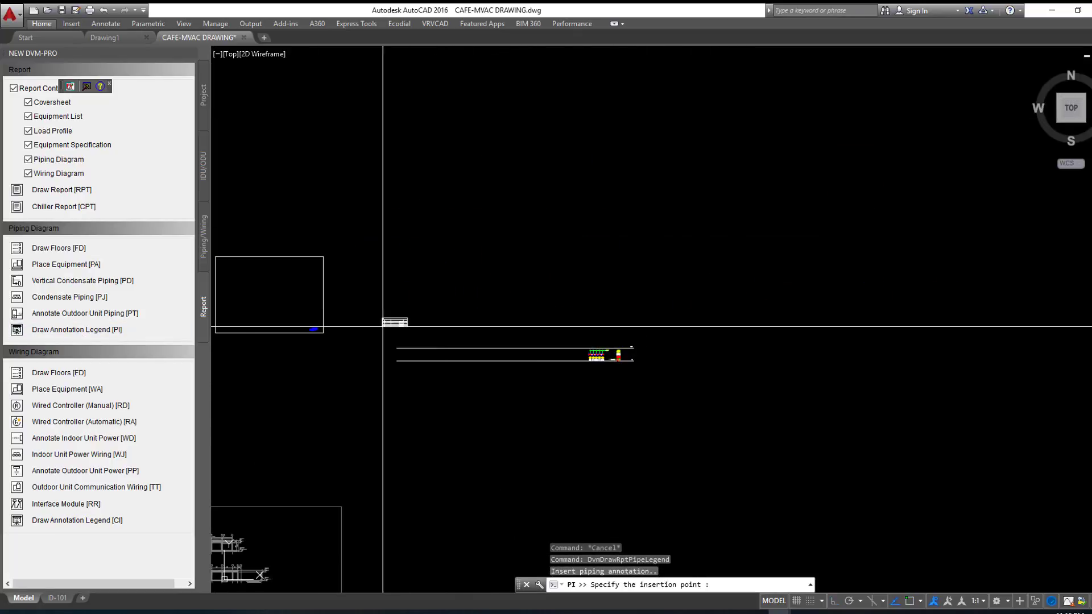
middle_click_drag(383, 349, 614, 300)
scroll(575, 287, "up", 4)
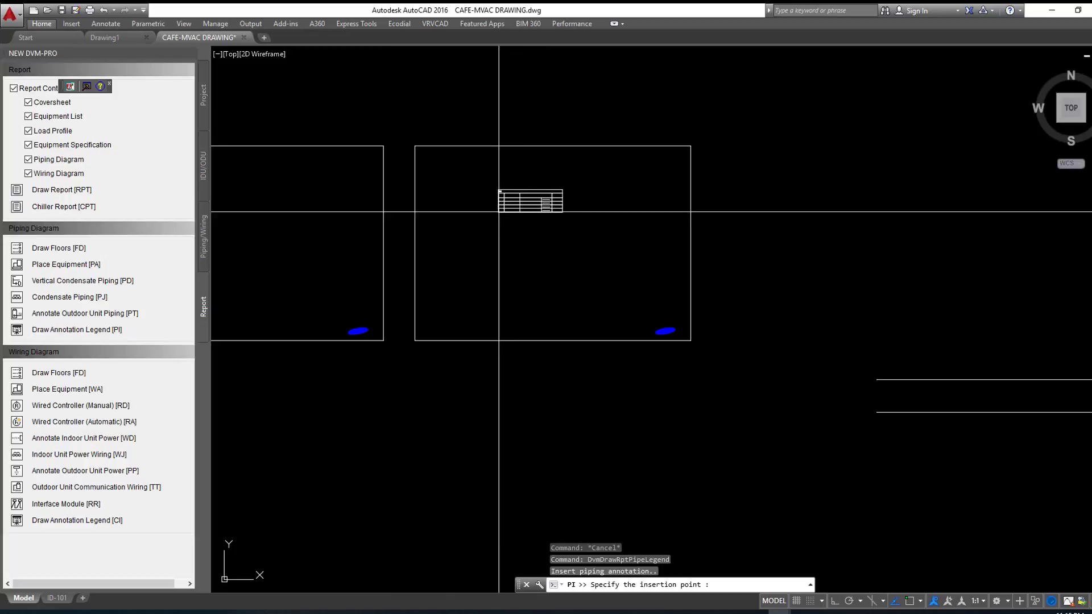
scroll(463, 207, "down", 2)
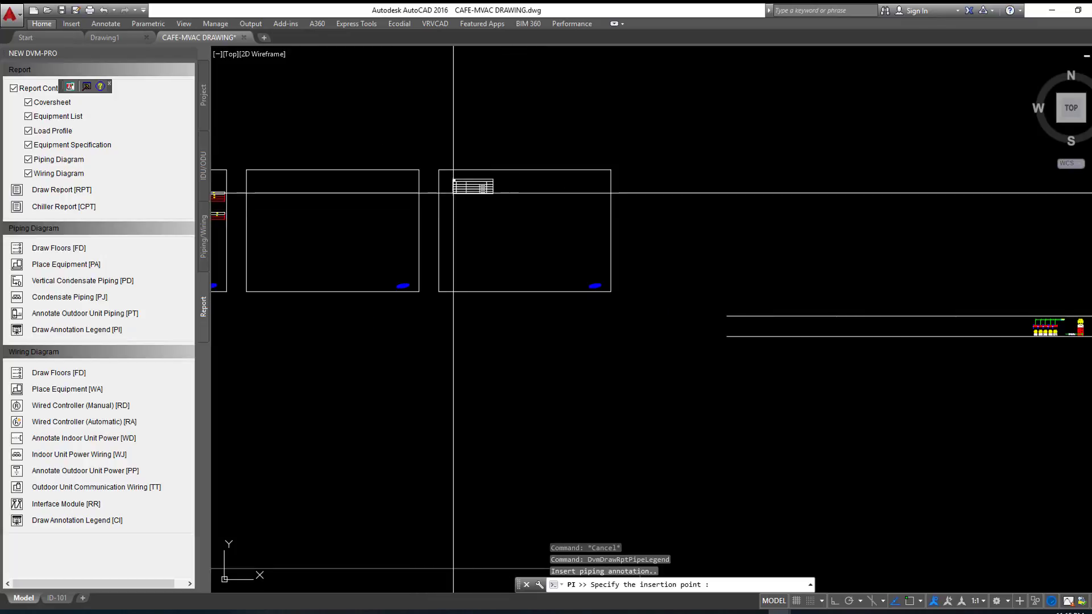
left_click(450, 192)
scroll(463, 187, "up", 8)
scroll(455, 205, "down", 4)
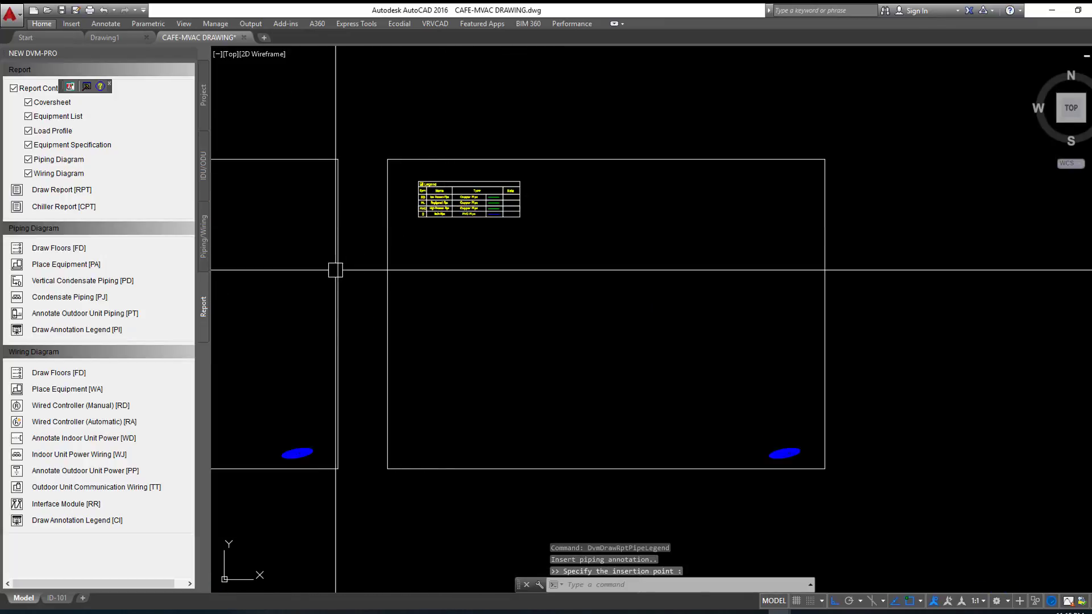
left_click(114, 393)
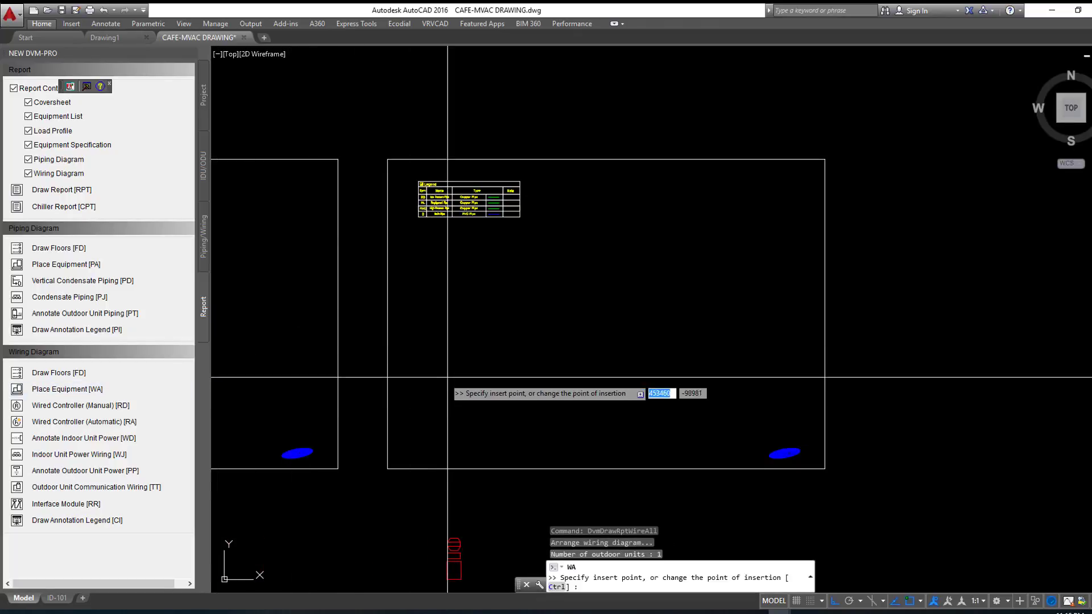
scroll(463, 384, "down", 4)
scroll(460, 467, "up", 4)
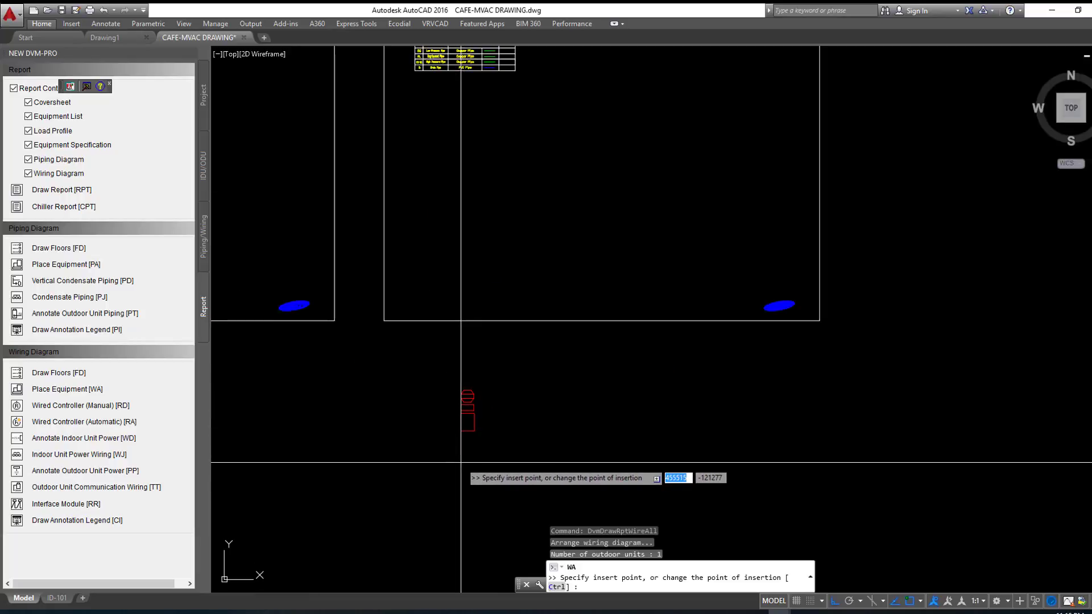
scroll(460, 467, "down", 2)
scroll(461, 466, "up", 2)
left_click(461, 466)
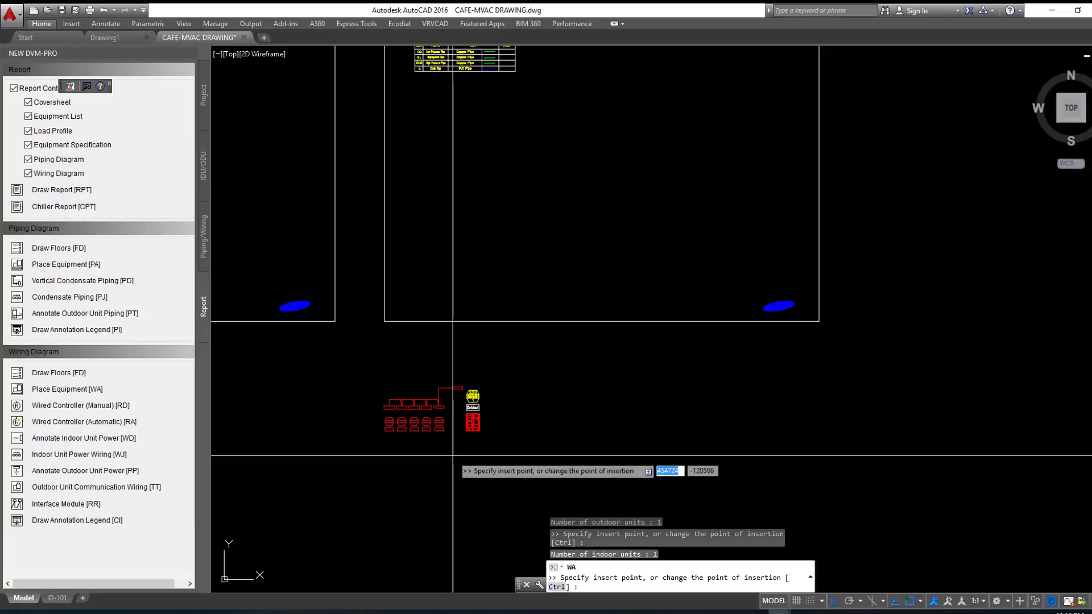
key("Escape")
left_click(456, 383)
left_click(517, 460)
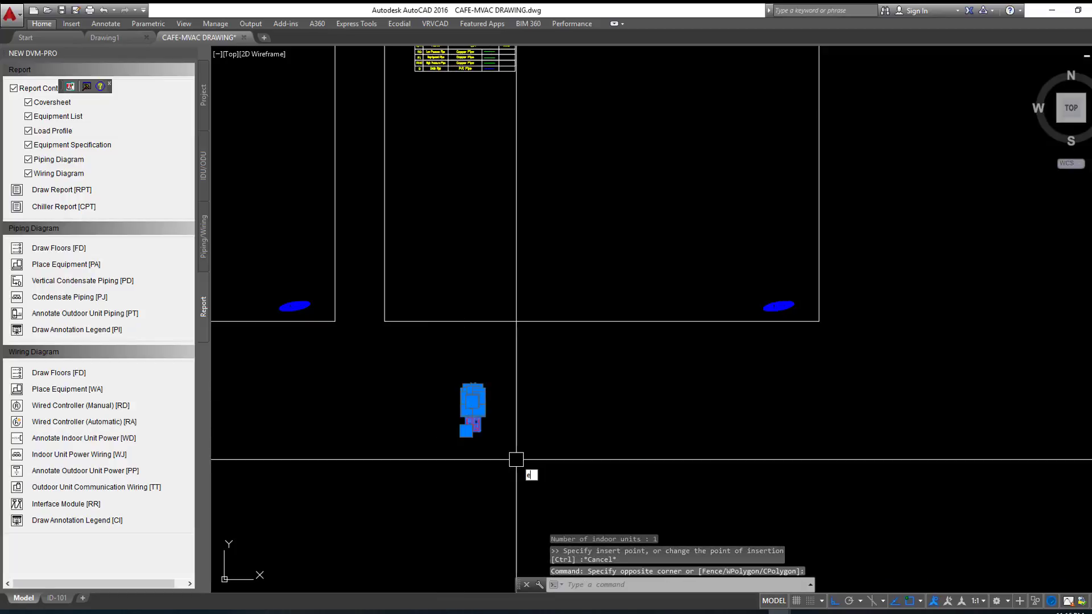
type("e")
key("Return")
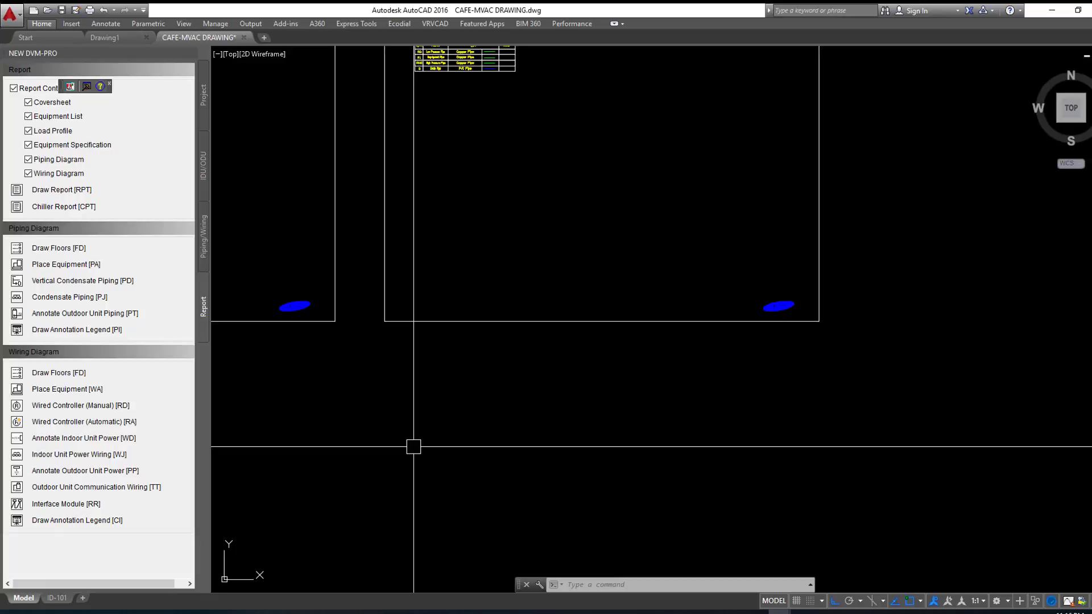
Step: Stretch the Roof and 1F floor lines' right ends to shorten them leftward
scroll(414, 446, "down", 2)
scroll(358, 427, "down", 1)
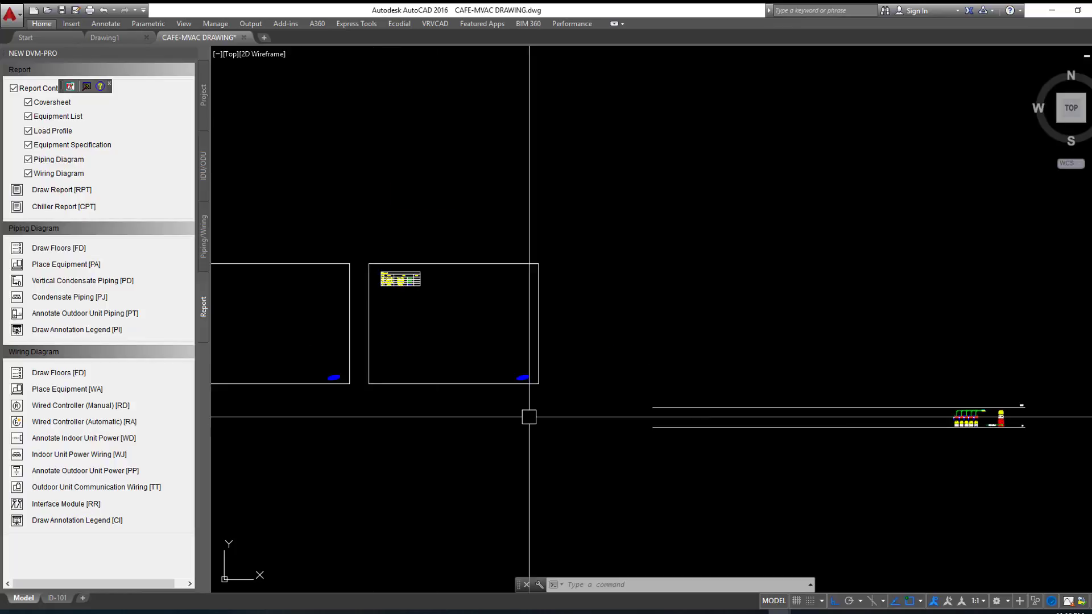
scroll(723, 411, "up", 3)
left_click(722, 411)
left_click(535, 495)
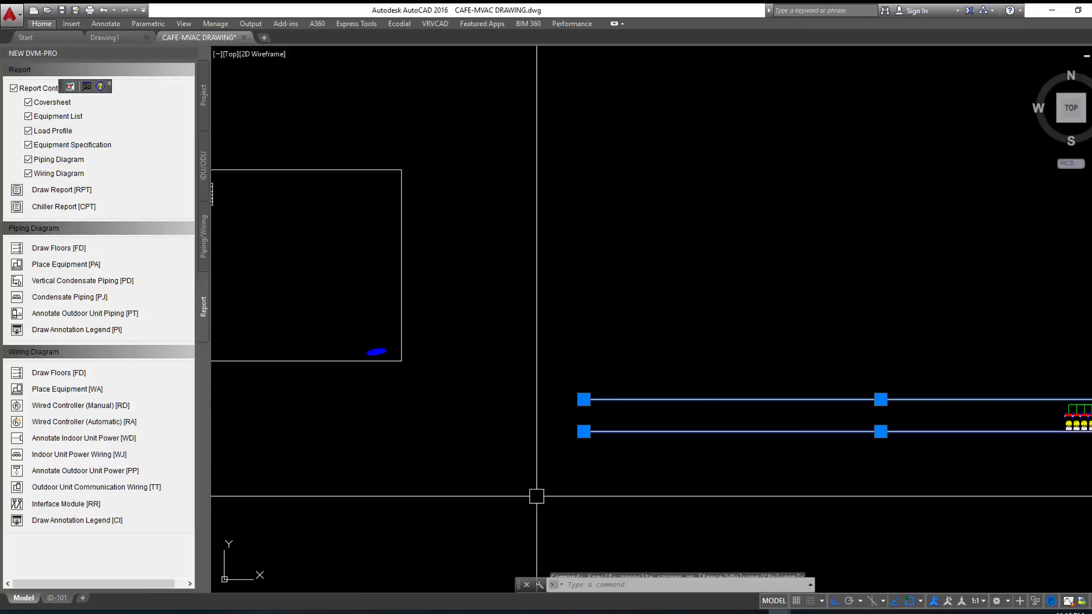
scroll(569, 420, "down", 2)
type("s")
key("Return")
left_click(527, 422)
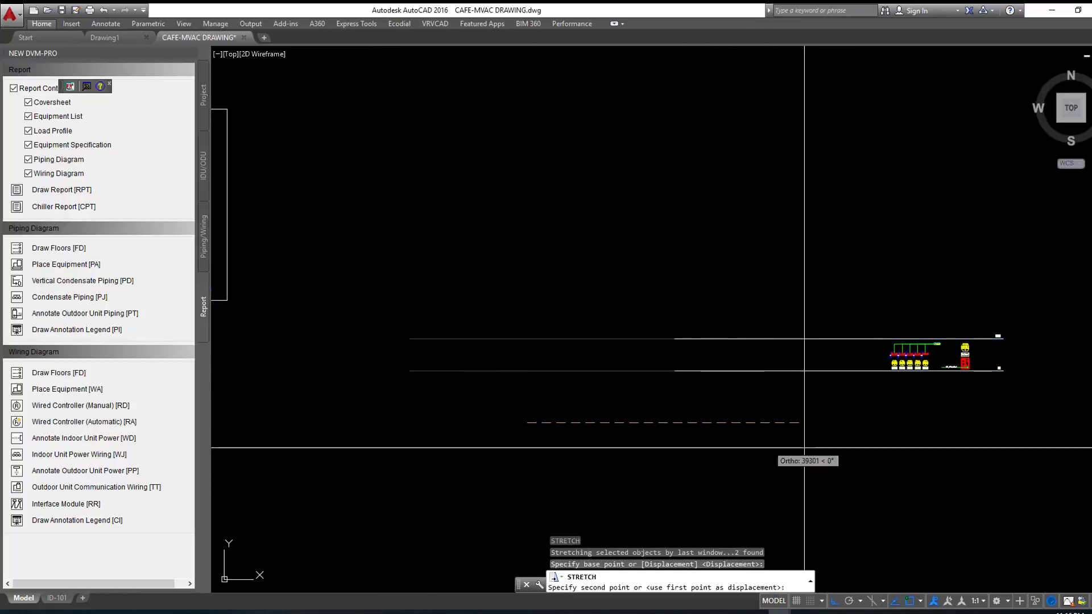
left_click(969, 453)
Step: Move the whole piping diagram left toward the sheet frames
left_click(805, 280)
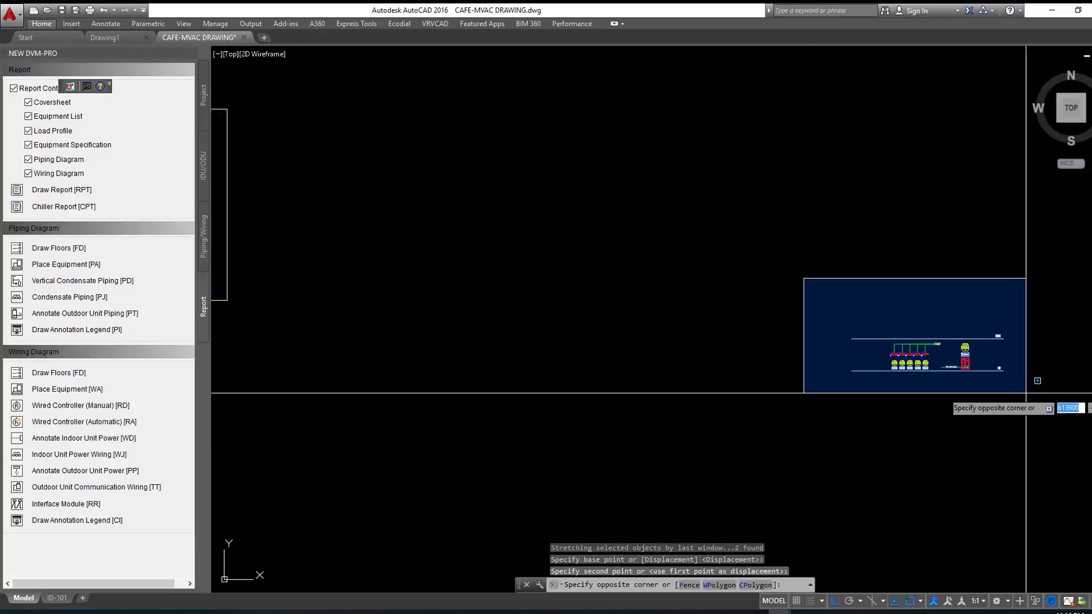
left_click(1084, 410)
type("m")
key("Return")
left_click(1040, 426)
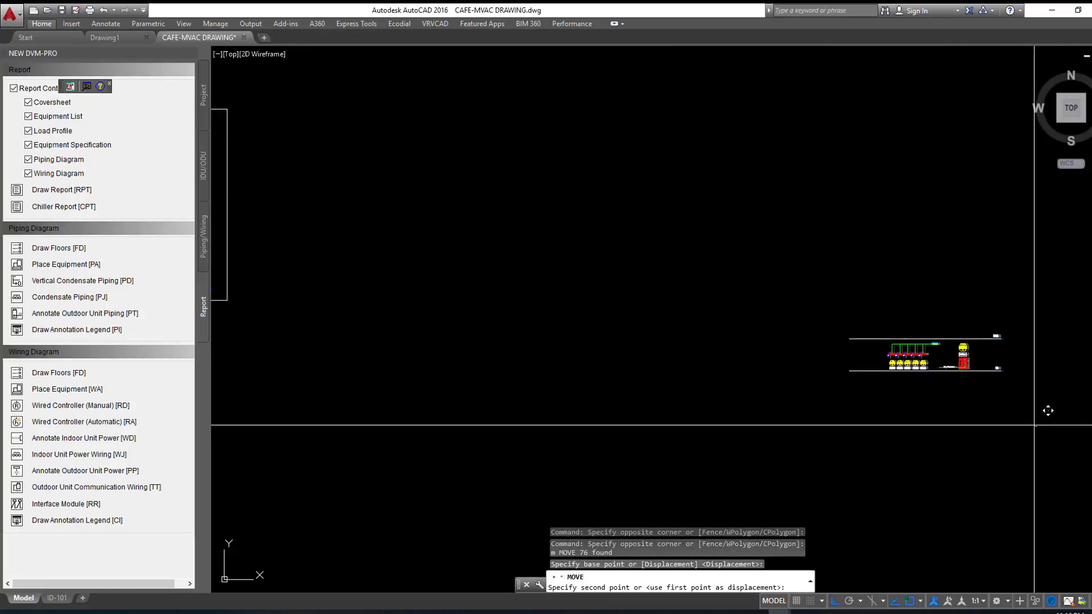
scroll(865, 412, "down", 3)
left_click(560, 423)
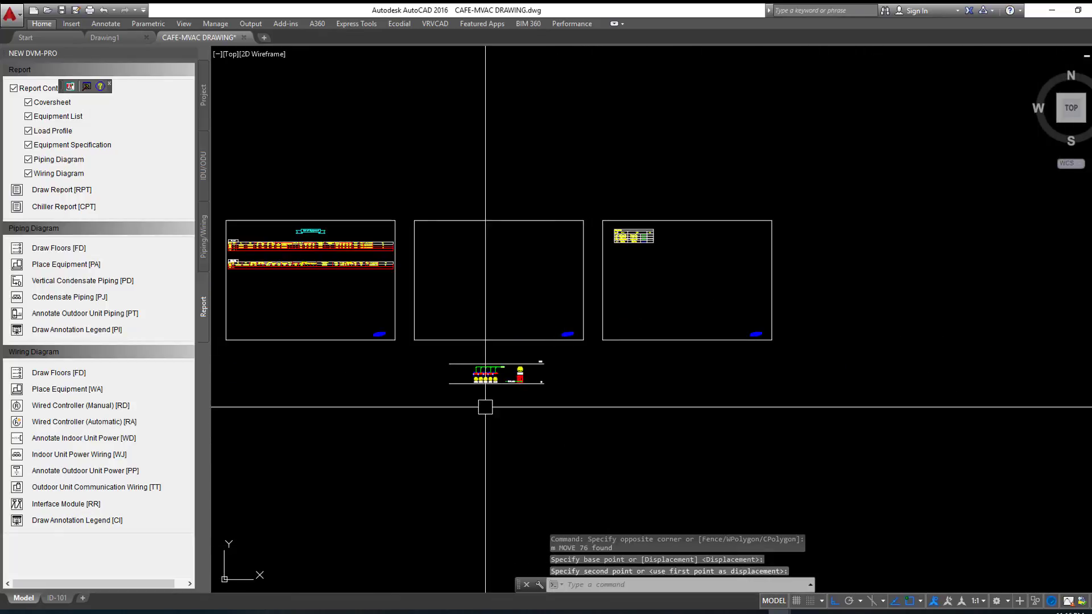
scroll(453, 353, "up", 2)
Step: Reselect the piping diagram and move it into the empty sheet frame beside the legend
left_click(455, 348)
left_click(660, 418)
scroll(690, 444, "down", 3)
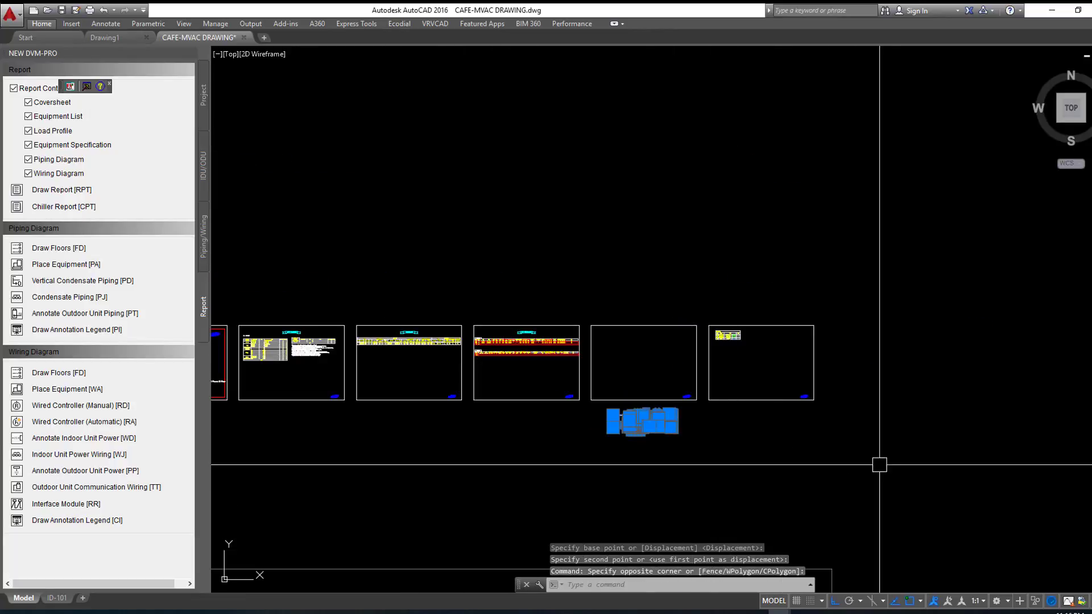
key("Return")
left_click(933, 471)
left_click(934, 416)
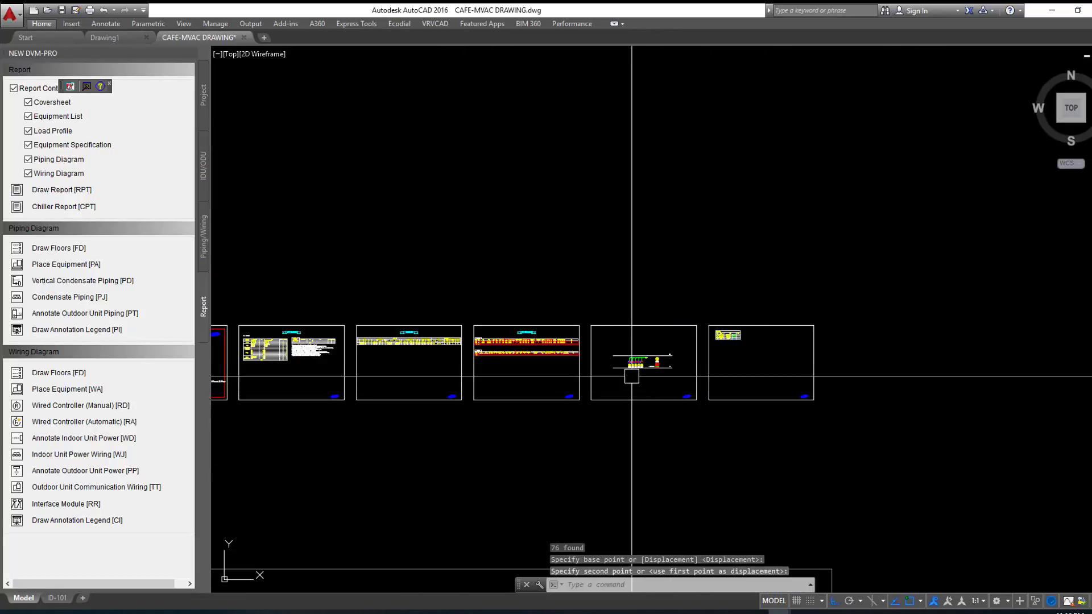
scroll(626, 366, "up", 5)
scroll(763, 333, "up", 1)
scroll(814, 327, "up", 2)
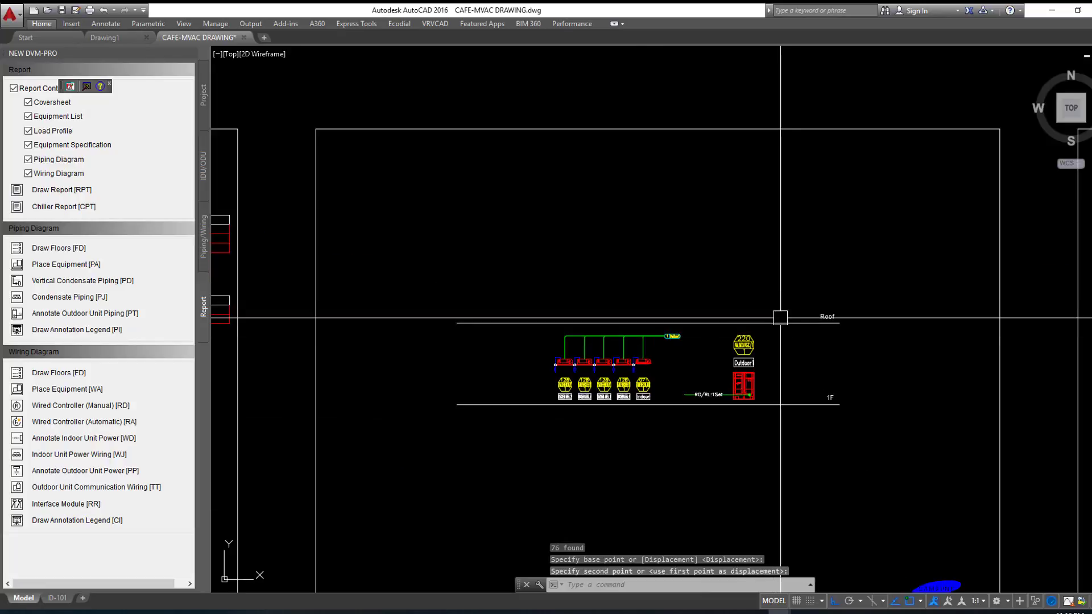
scroll(853, 316, "up", 1)
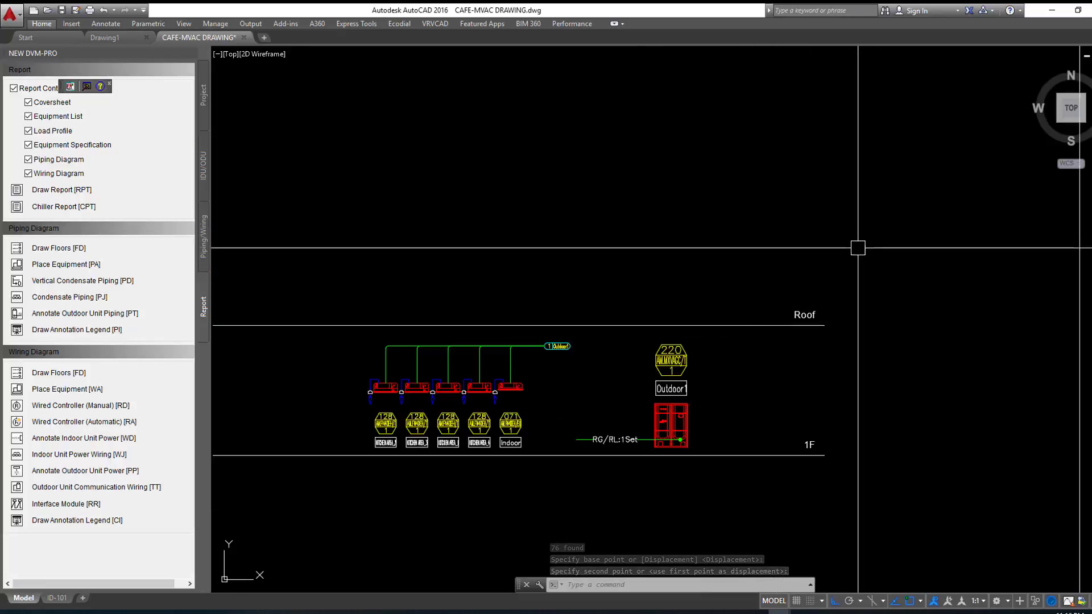
scroll(565, 370, "up", 2)
scroll(653, 317, "up", 1)
scroll(648, 330, "up", 3)
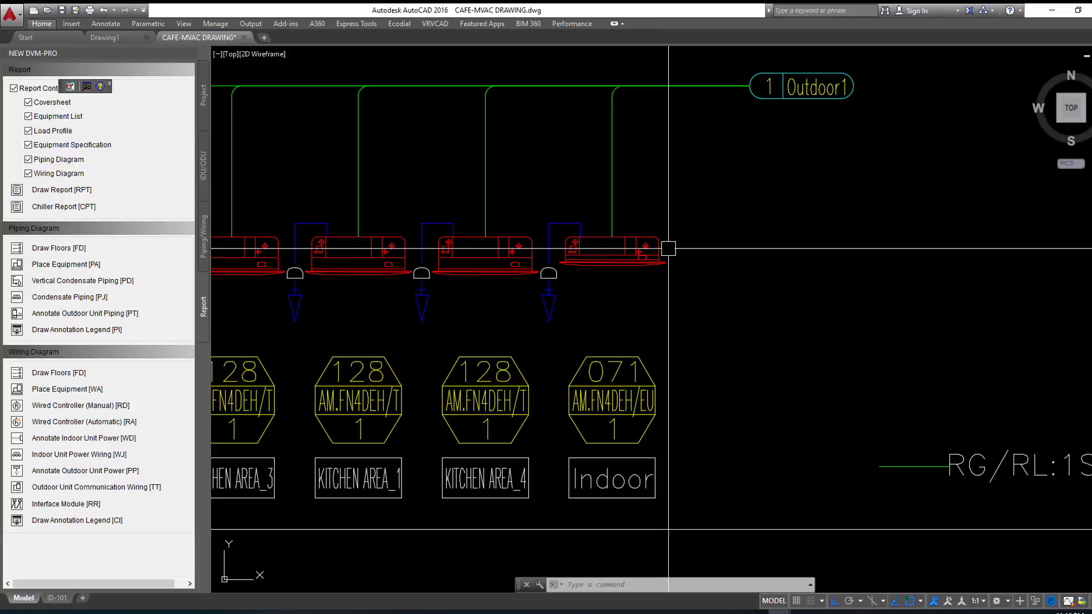
Step: Save the cafe VRF drawing and zoom out to review the piping diagram
key("Escape")
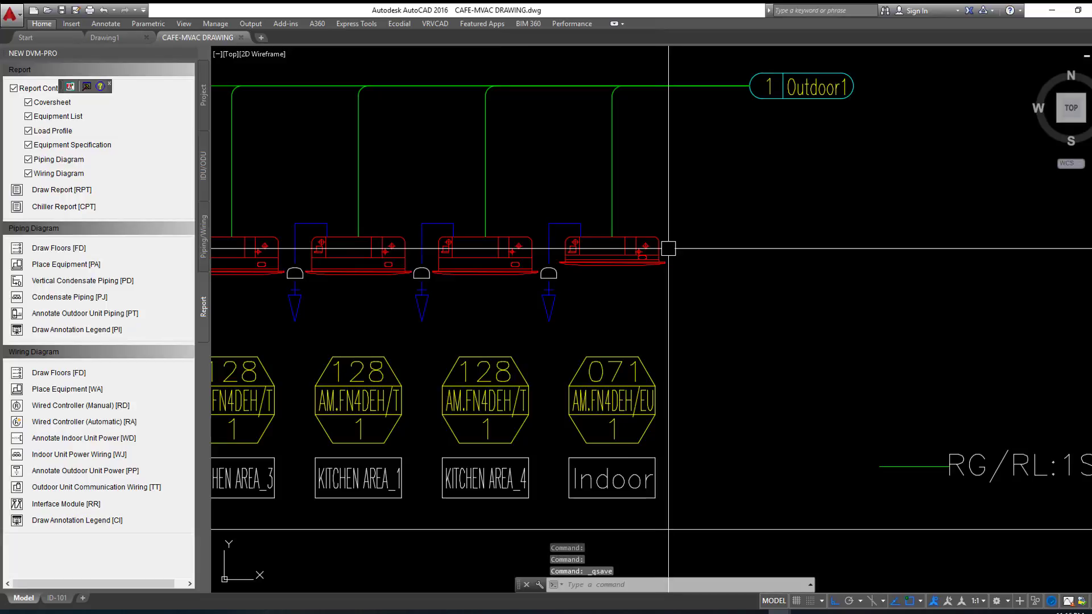
scroll(668, 248, "down", 3)
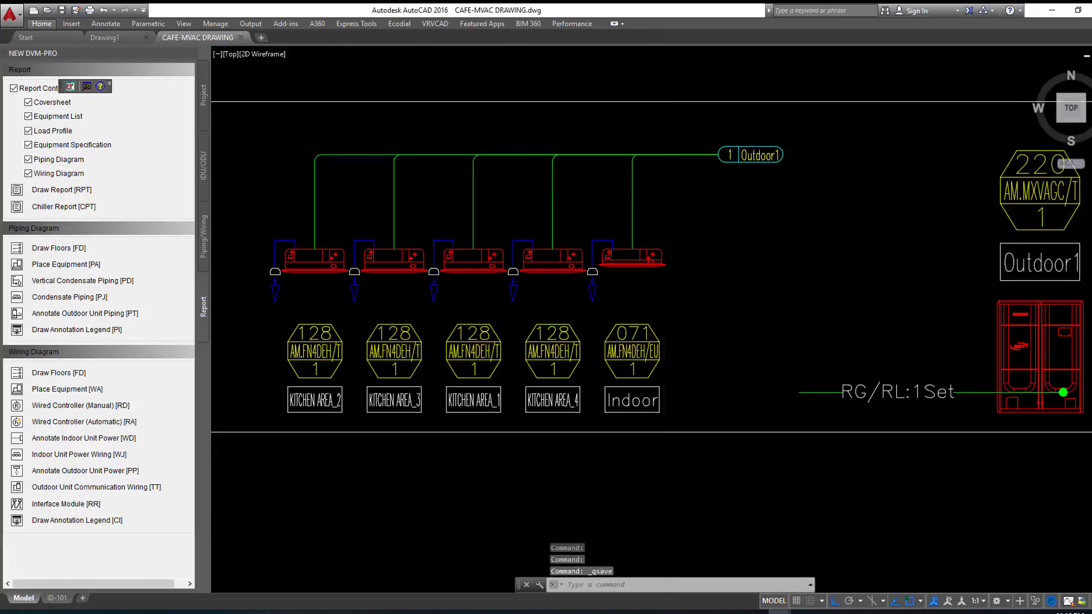
scroll(653, 298, "down", 1)
scroll(387, 285, "up", 3)
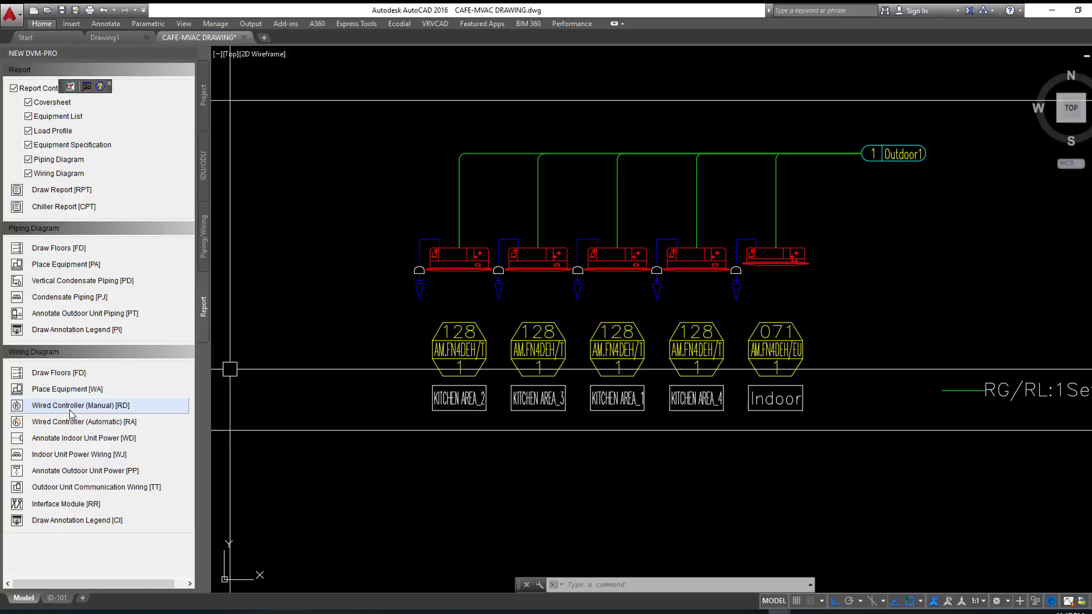
Step: Draw two wiring-diagram floor lines with Draw Floors (FD) in empty space beside the sheets
left_click(58, 379)
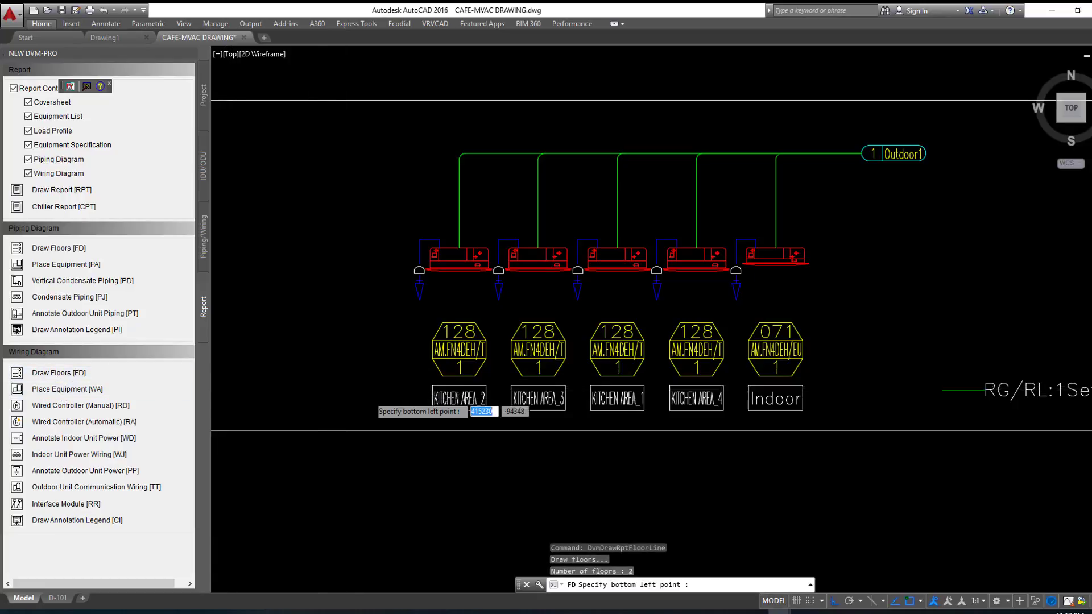
scroll(367, 402, "down", 5)
scroll(367, 409, "down", 5)
middle_click_drag(534, 466, 424, 255)
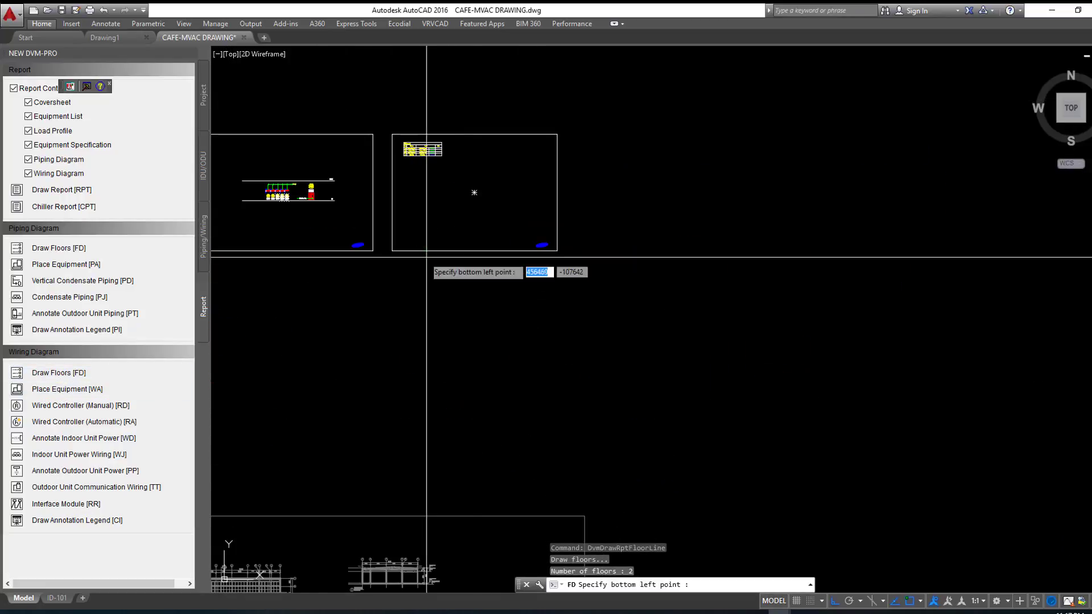
left_click(757, 288)
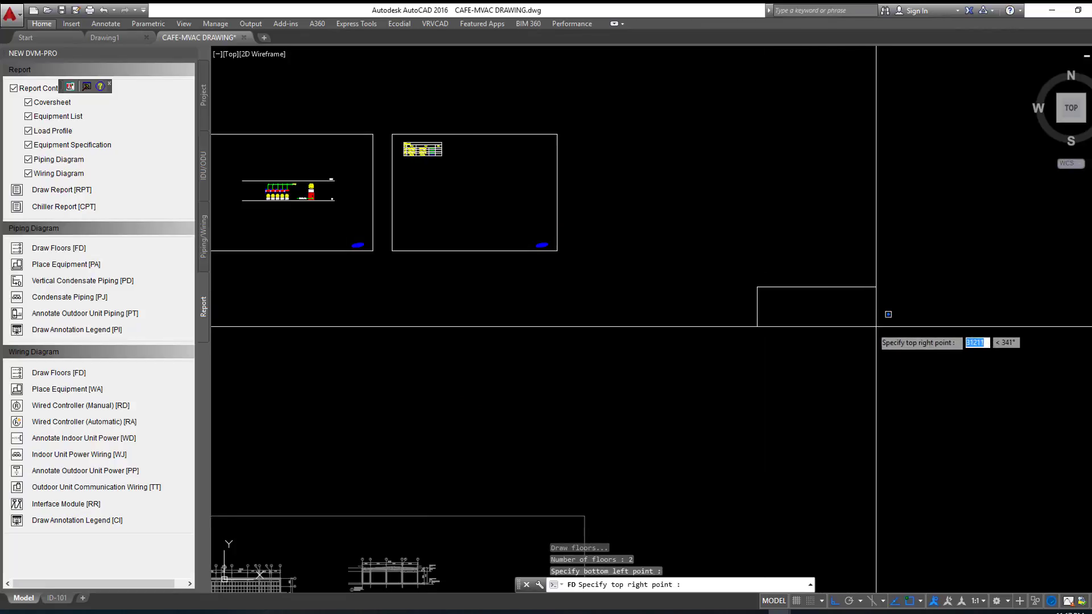
left_click(962, 396)
scroll(882, 322, "up", 1)
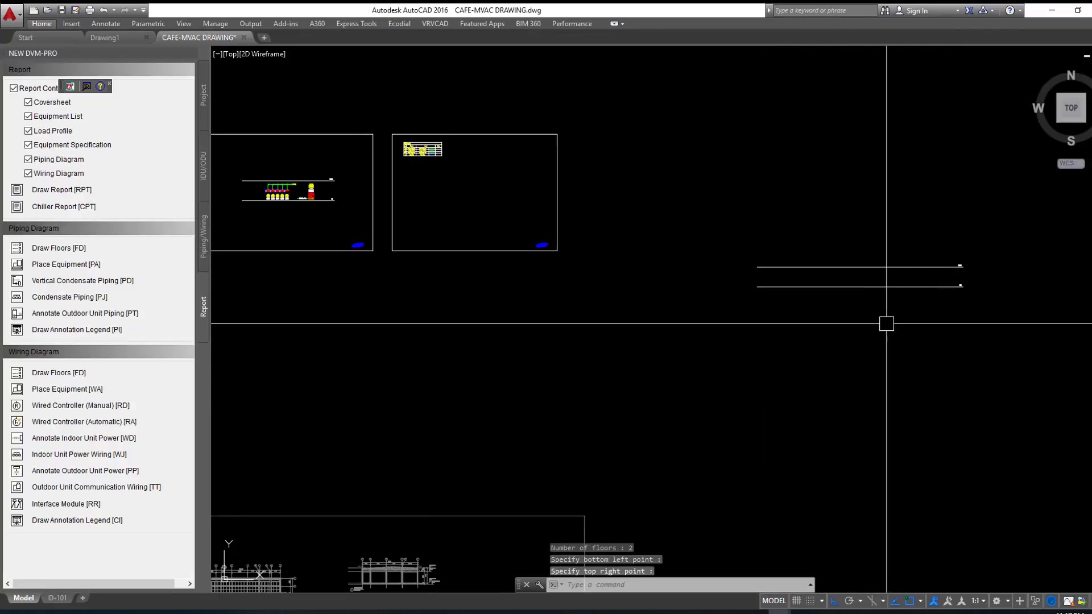
scroll(922, 282, "up", 1)
middle_click_drag(922, 283, 768, 276)
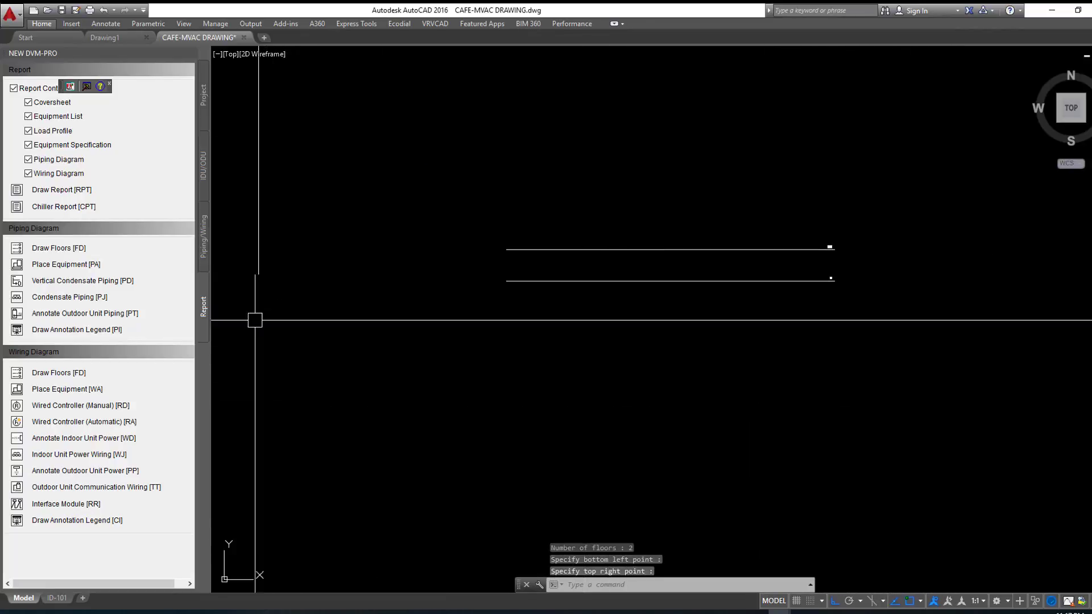
Step: Place the outdoor and indoor units between Roof and 1F with Place Equipment (WA)
left_click(127, 394)
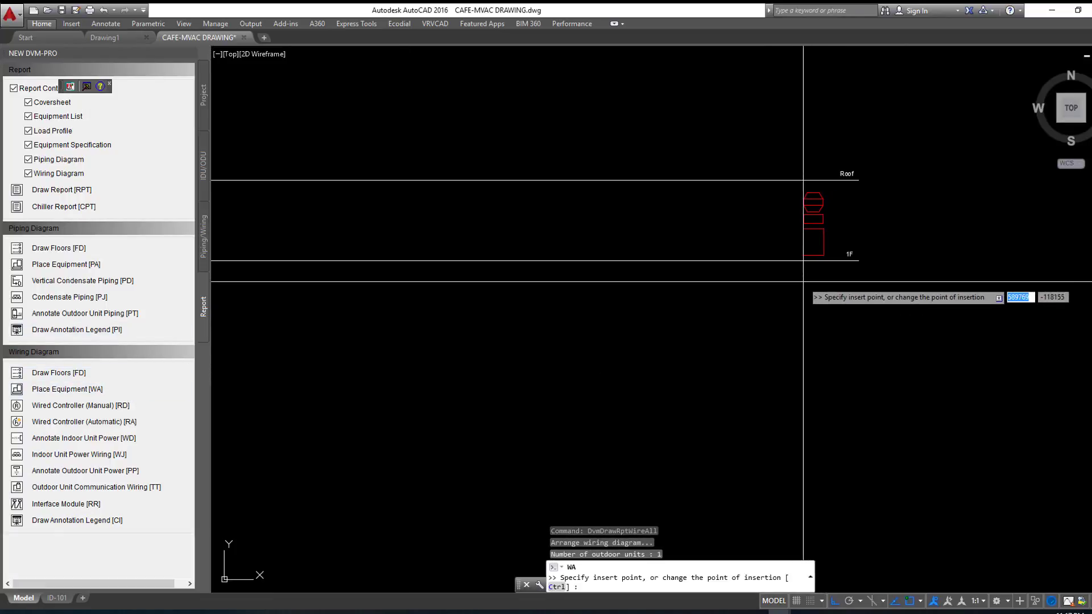
left_click(787, 296)
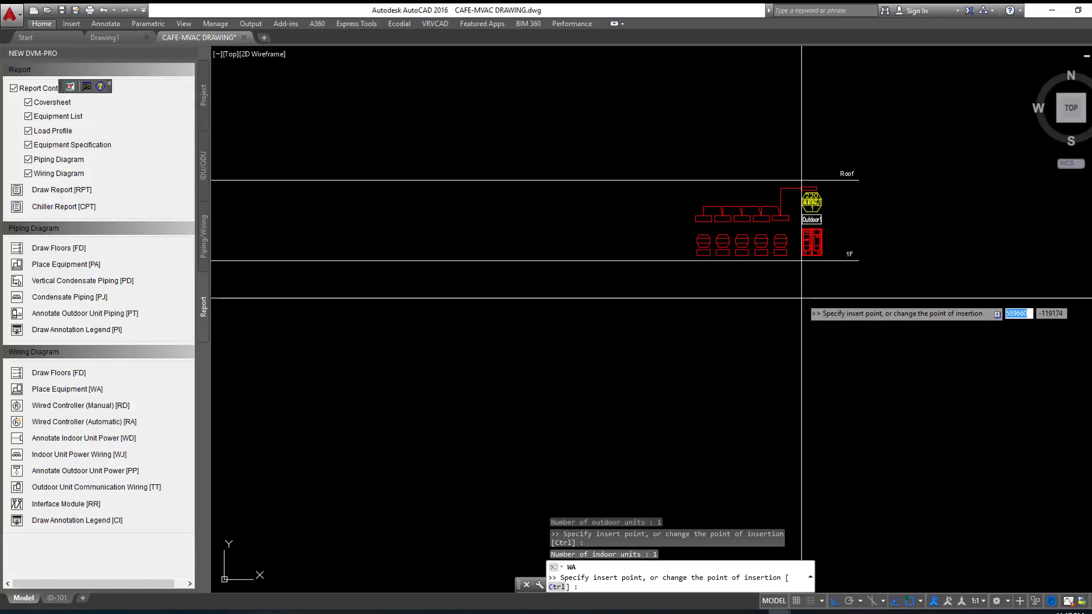
left_click(787, 311)
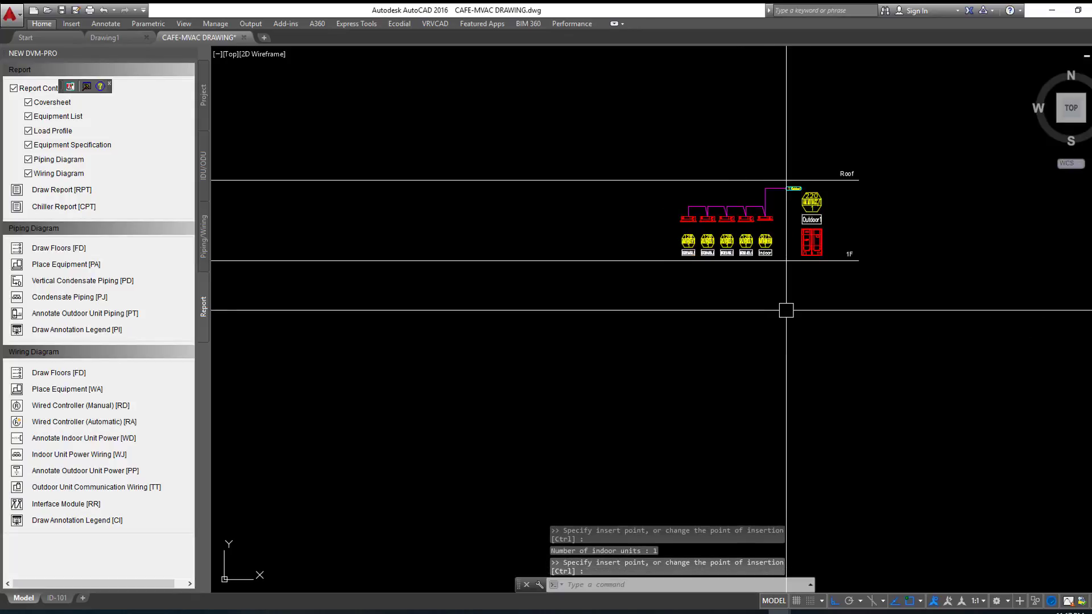
scroll(785, 214, "up", 3)
scroll(740, 206, "down", 2)
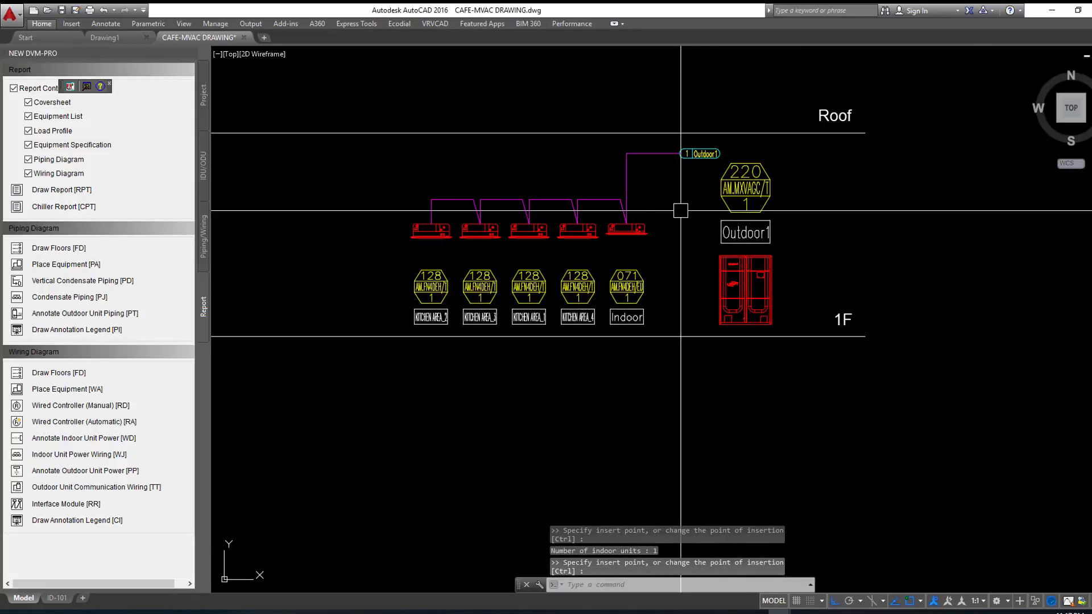
scroll(694, 214, "down", 3)
scroll(456, 190, "down", 3)
scroll(494, 175, "up", 2)
Step: Stretch the floor lines' left ends to shorten them around the wiring diagram
left_click(471, 152)
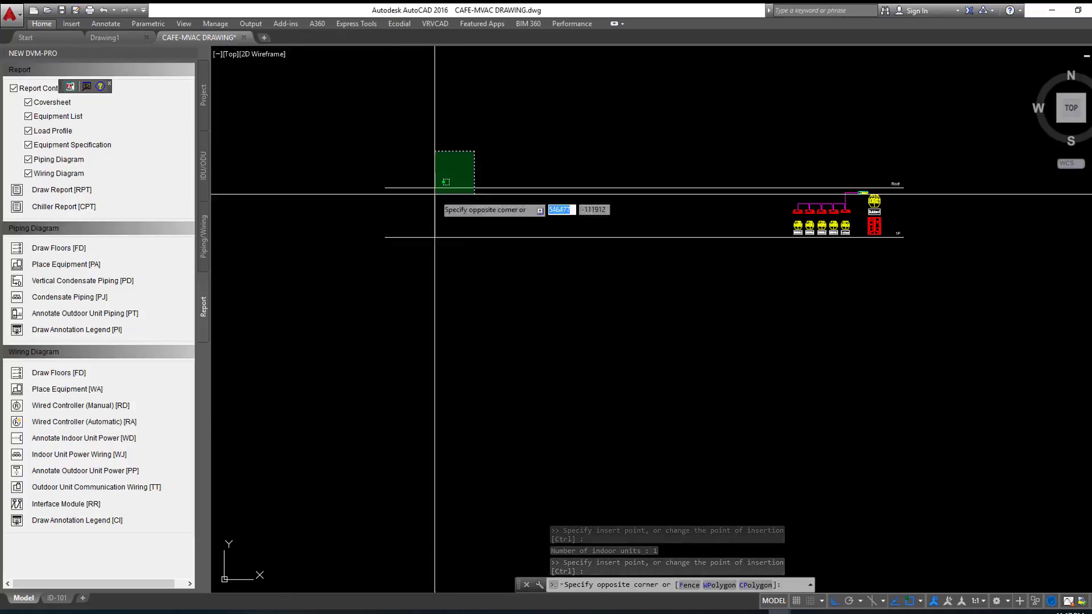
left_click(385, 288)
type("s")
key("Return")
left_click(441, 277)
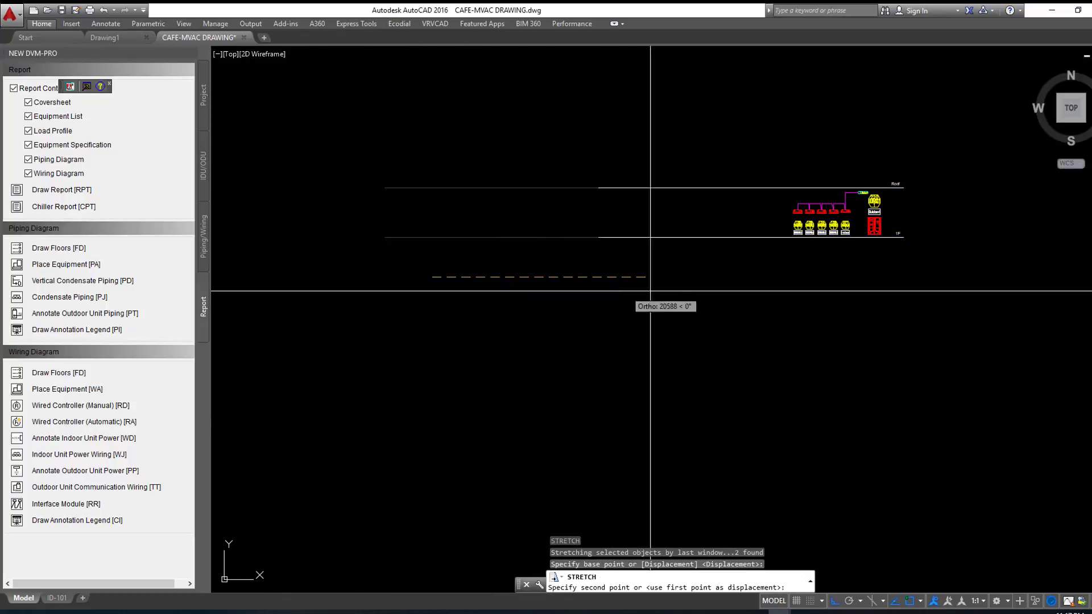
left_click(795, 278)
Step: Move the whole wiring diagram toward the sheet frames
left_click(646, 85)
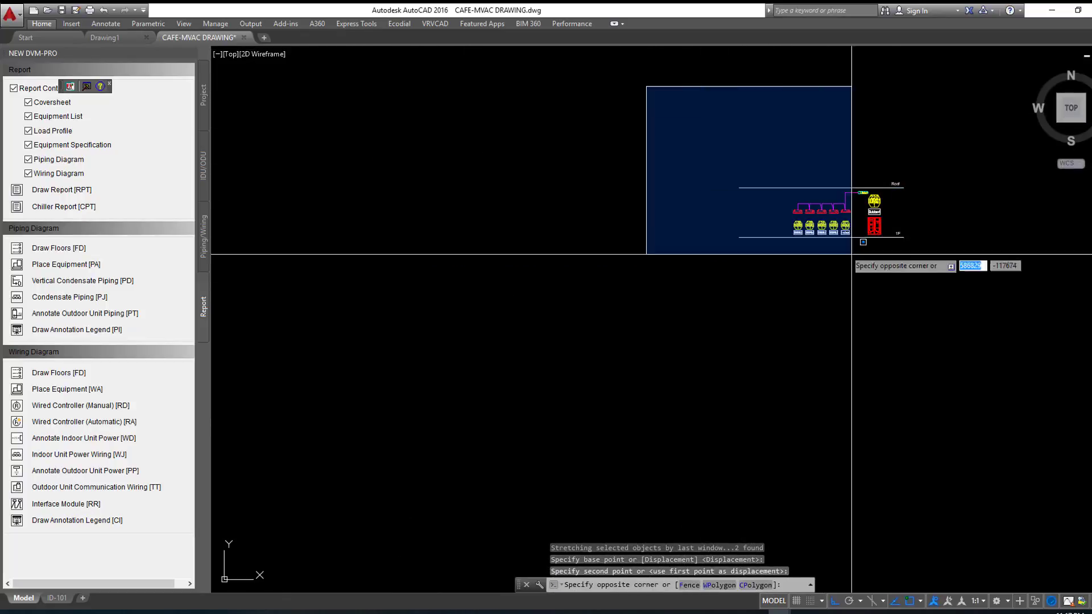
left_click(960, 296)
type("m")
key("Return")
scroll(967, 287, "down", 2)
scroll(950, 288, "down", 2)
left_click(952, 297)
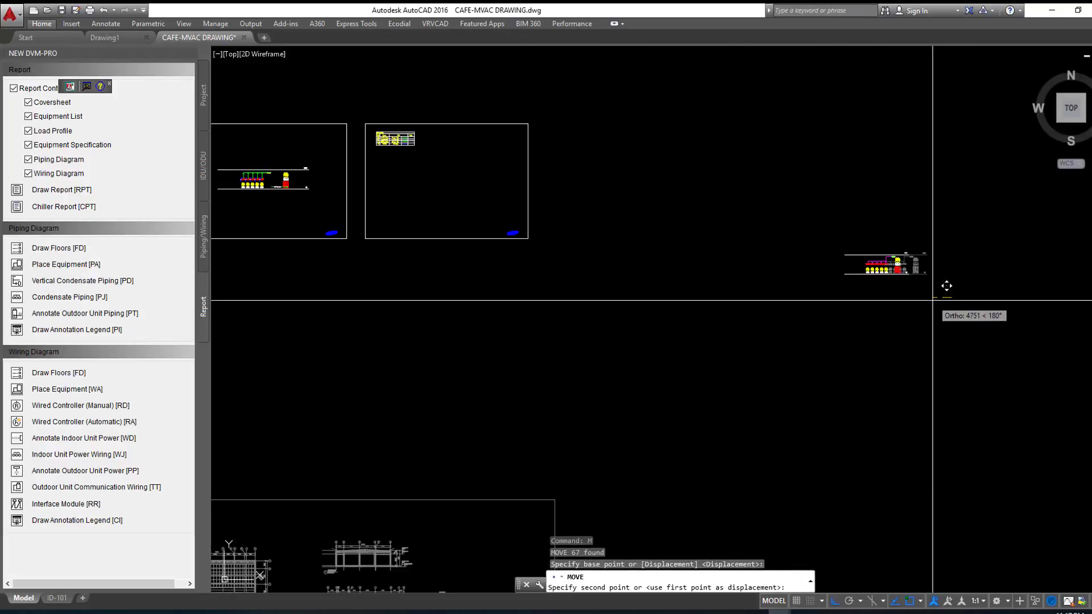
left_click(478, 354)
scroll(376, 256, "up", 4)
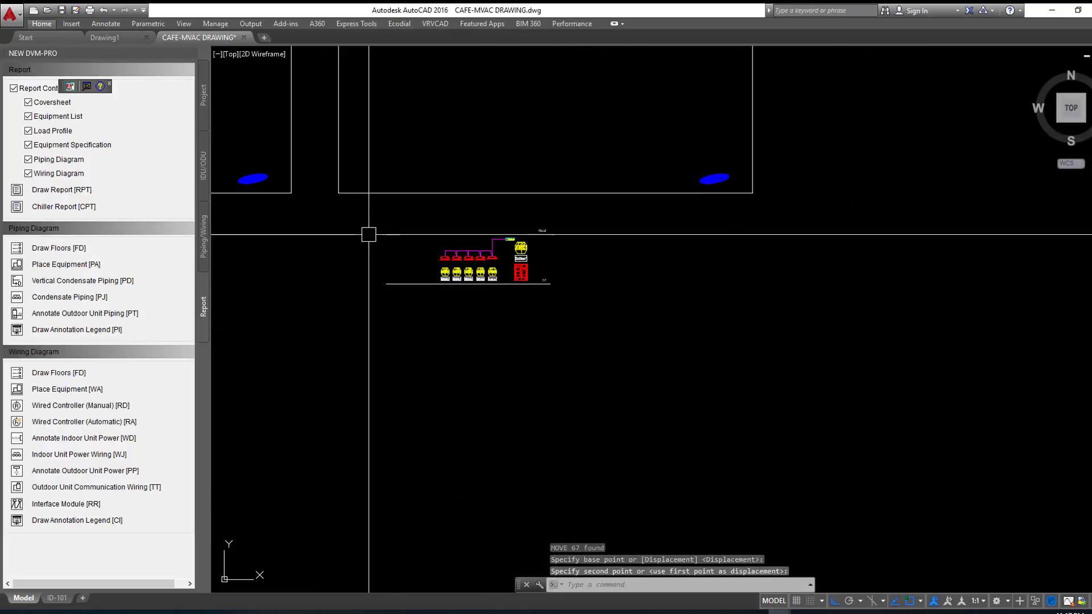
Step: Move the wiring diagram again into the right sheet frame
left_click(354, 127)
left_click(638, 368)
scroll(638, 368, "down", 2)
type("m")
key("Return")
left_click(854, 405)
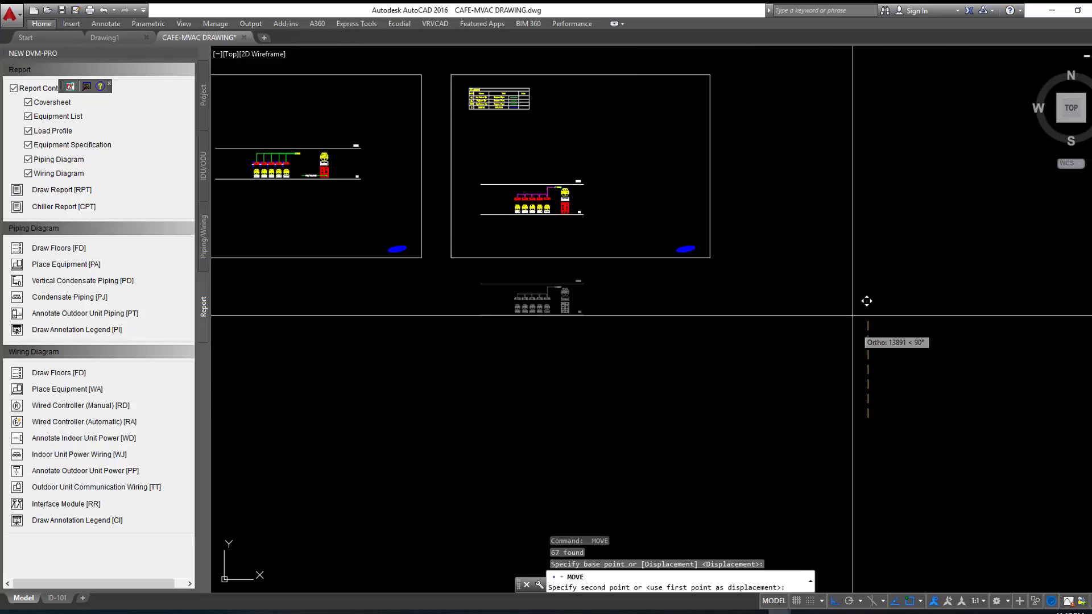
left_click(858, 284)
scroll(858, 283, "up", 3)
Step: Nudge the wiring diagram into place below the legend table
left_click(442, 141)
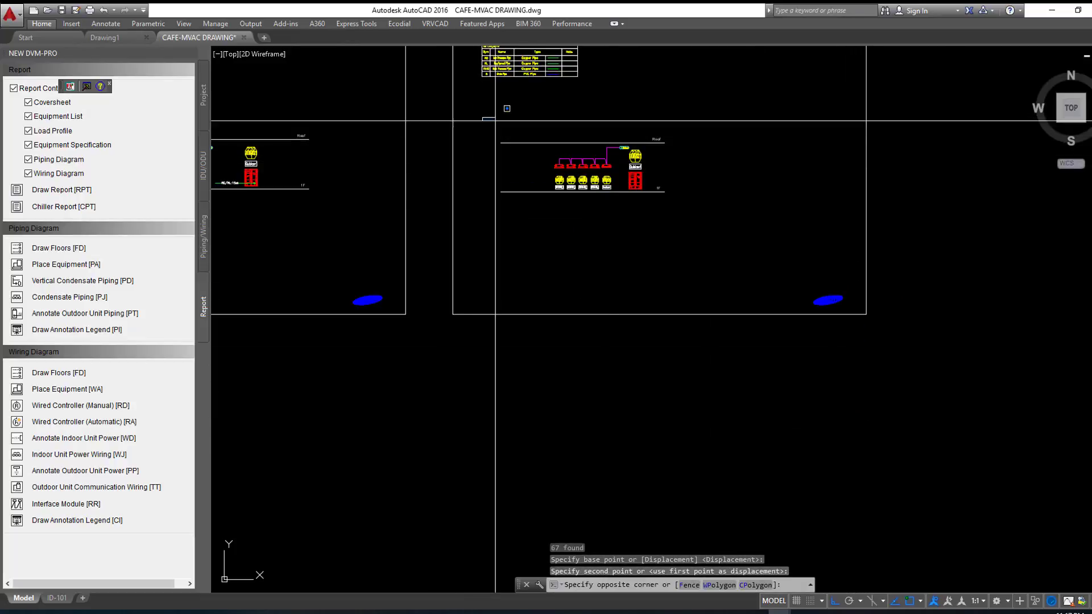
left_click(757, 234)
type("m")
key("Return")
left_click(674, 246)
left_click(734, 256)
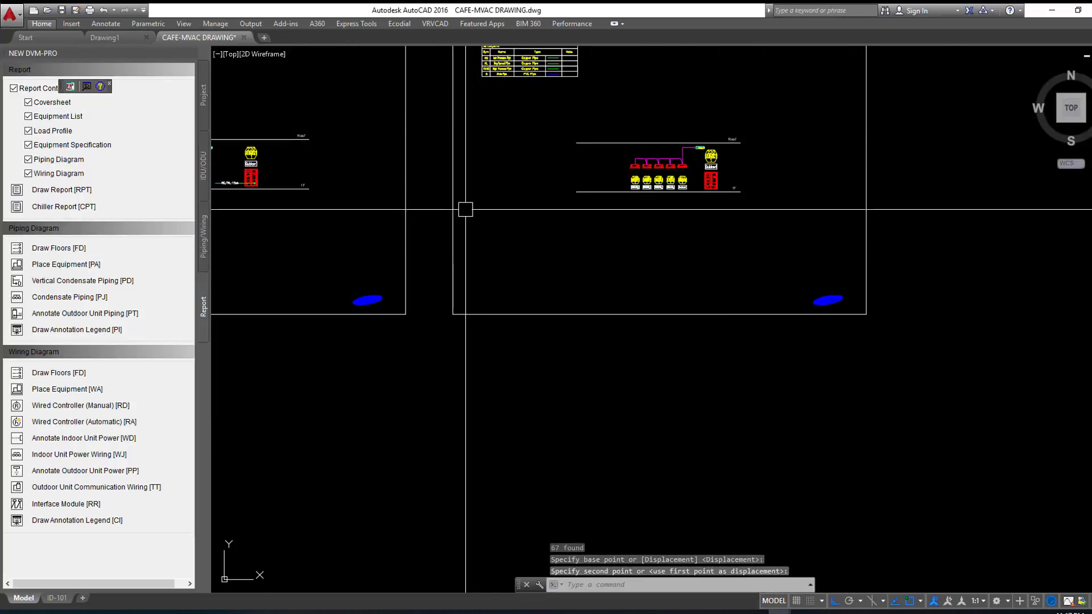
scroll(541, 253, "up", 2)
scroll(566, 246, "up", 2)
scroll(566, 245, "down", 5)
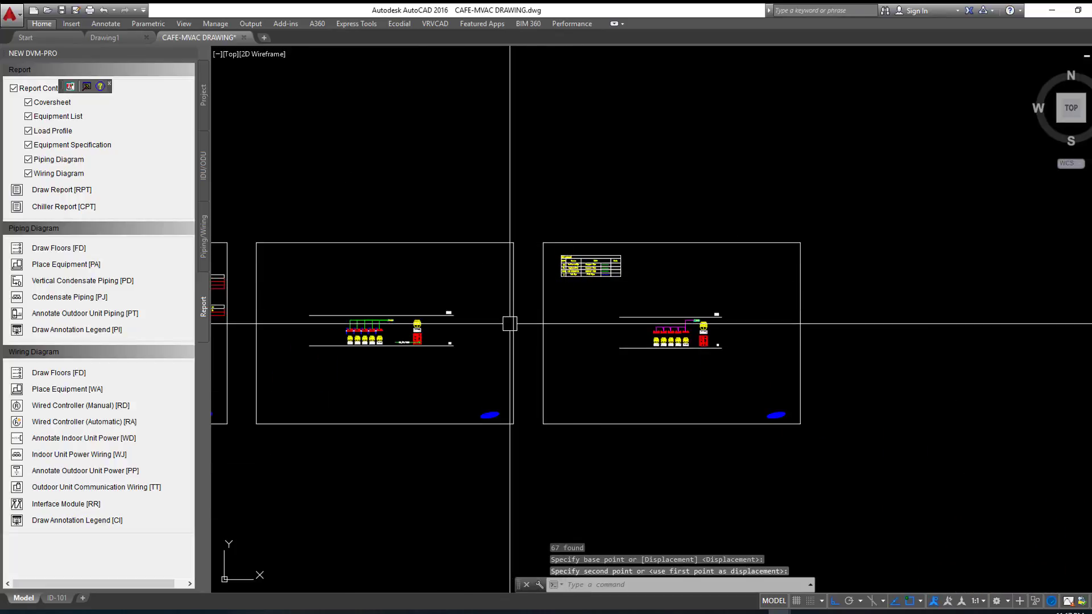
type("c")
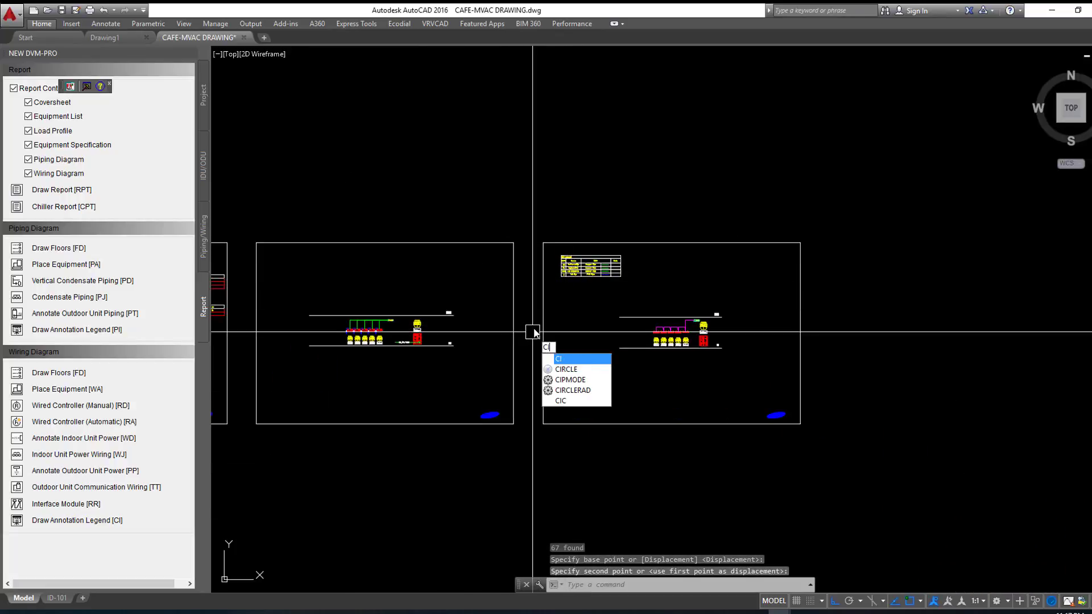
key("Escape")
Step: Copy the legend table into the piping diagram frame's corner
type("co")
key("Return")
scroll(541, 208, "up", 2)
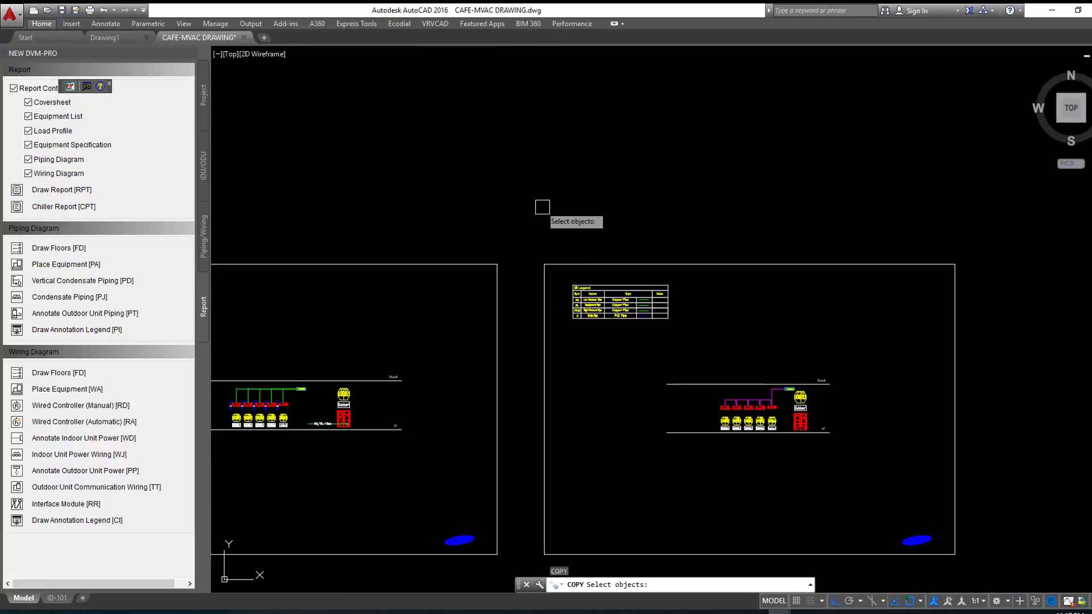
left_click(545, 219)
left_click(697, 338)
key("Return")
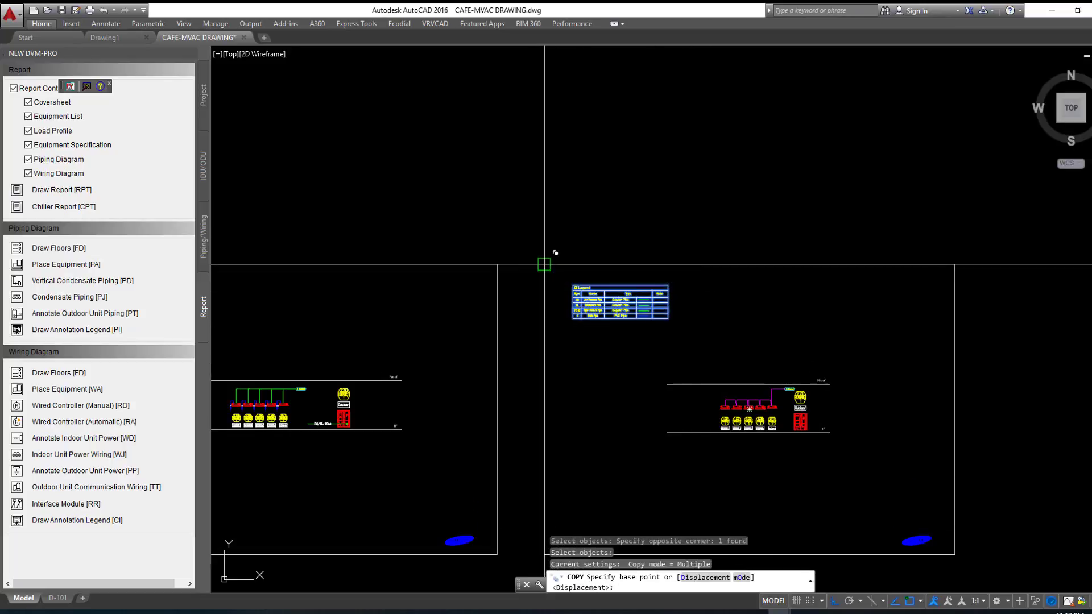
left_click(544, 264)
middle_click_drag(463, 259, 654, 271)
middle_click_drag(303, 277, 483, 290)
key("Escape")
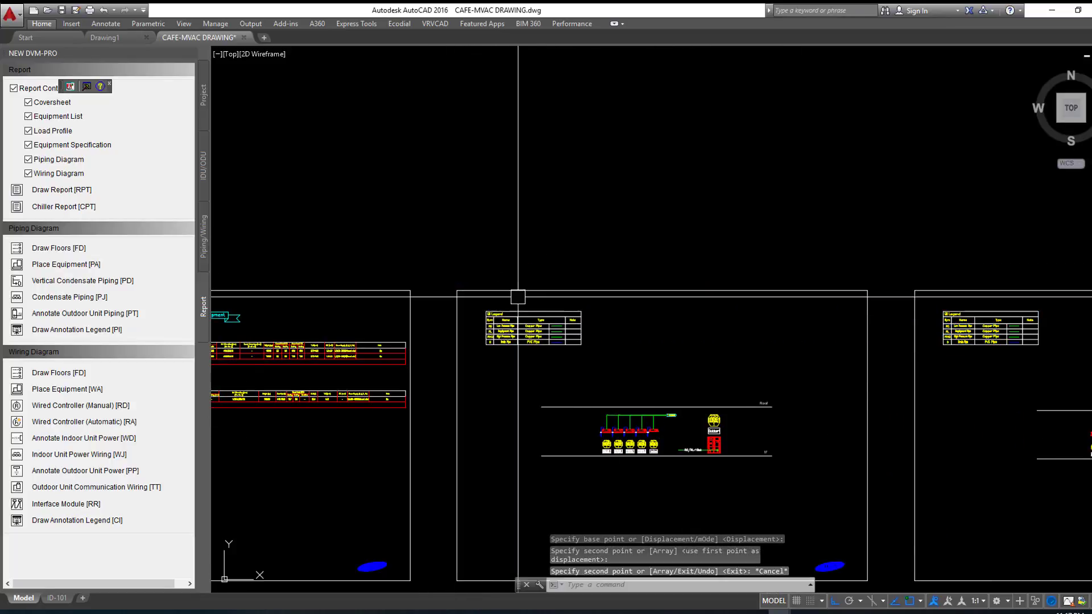
Step: Save the drawing and pan across the row of sheet frames
scroll(771, 259, "down", 3)
middle_click_drag(771, 258, 741, 389)
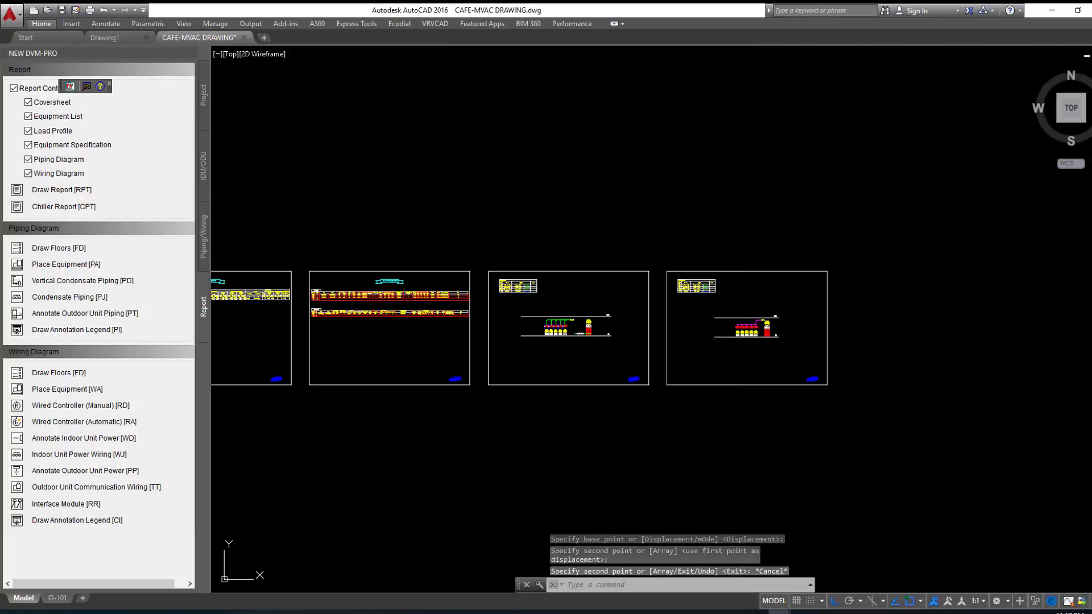
key("ctrl+s")
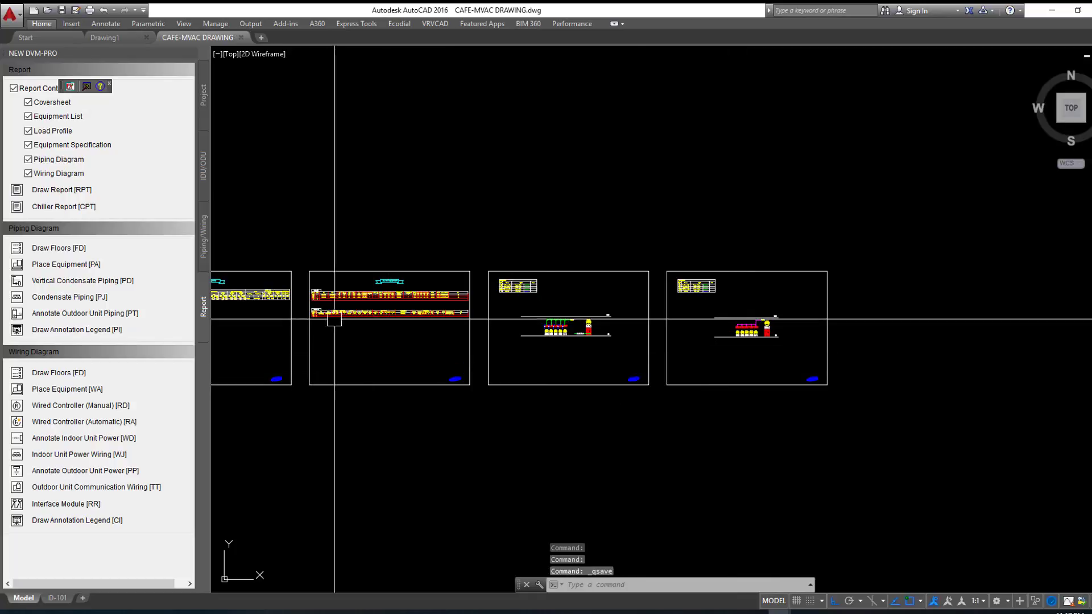
scroll(537, 284, "up", 7)
scroll(650, 254, "up", 2)
scroll(650, 254, "down", 2)
scroll(649, 273, "down", 4)
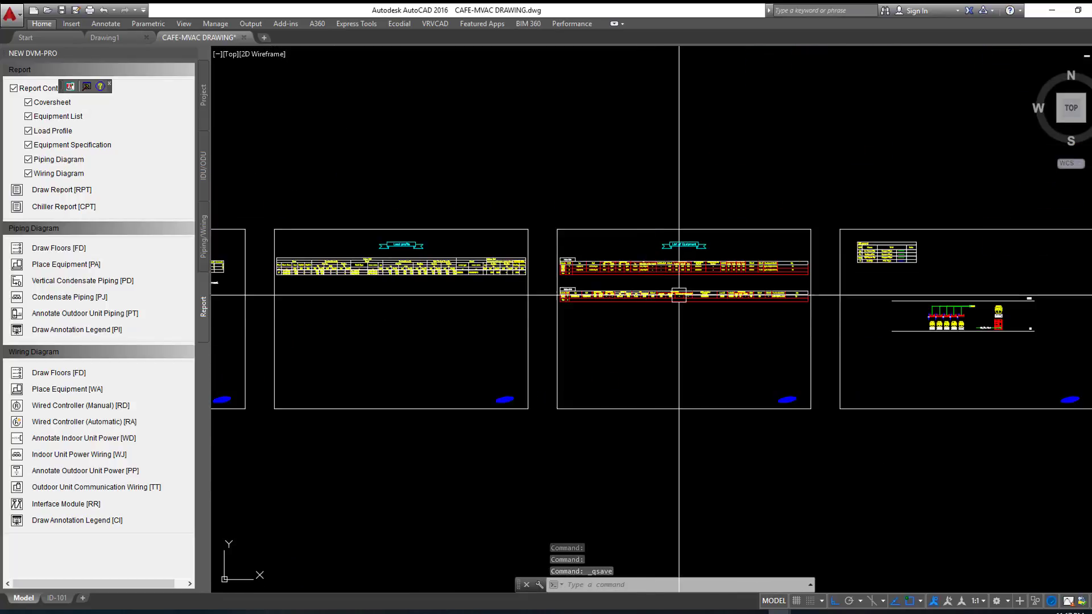
scroll(419, 260, "up", 1)
middle_click_drag(846, 296, 802, 298)
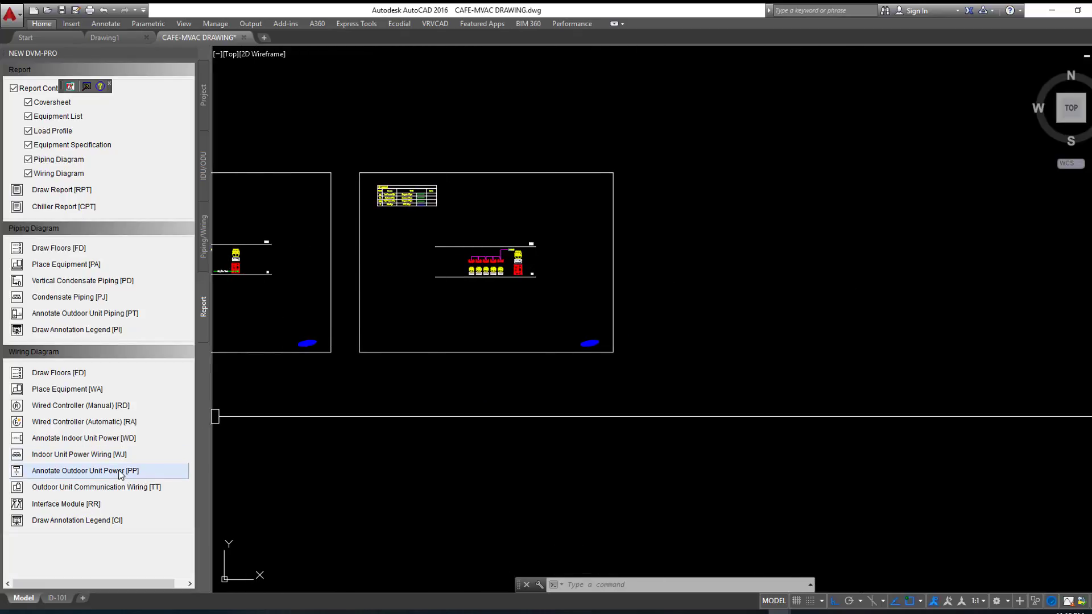
left_click(101, 408)
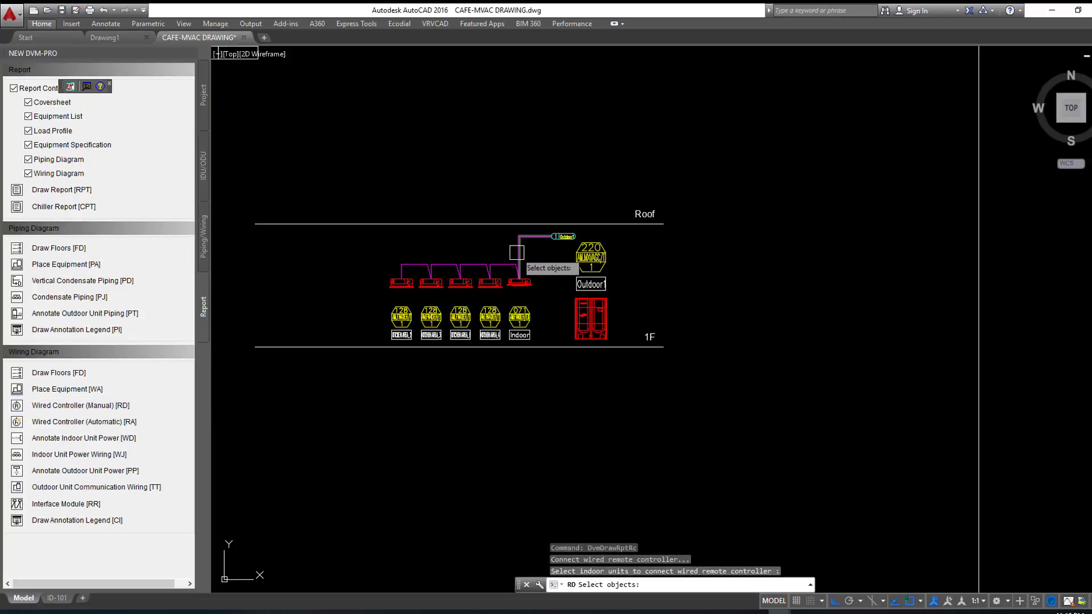
left_click(508, 265)
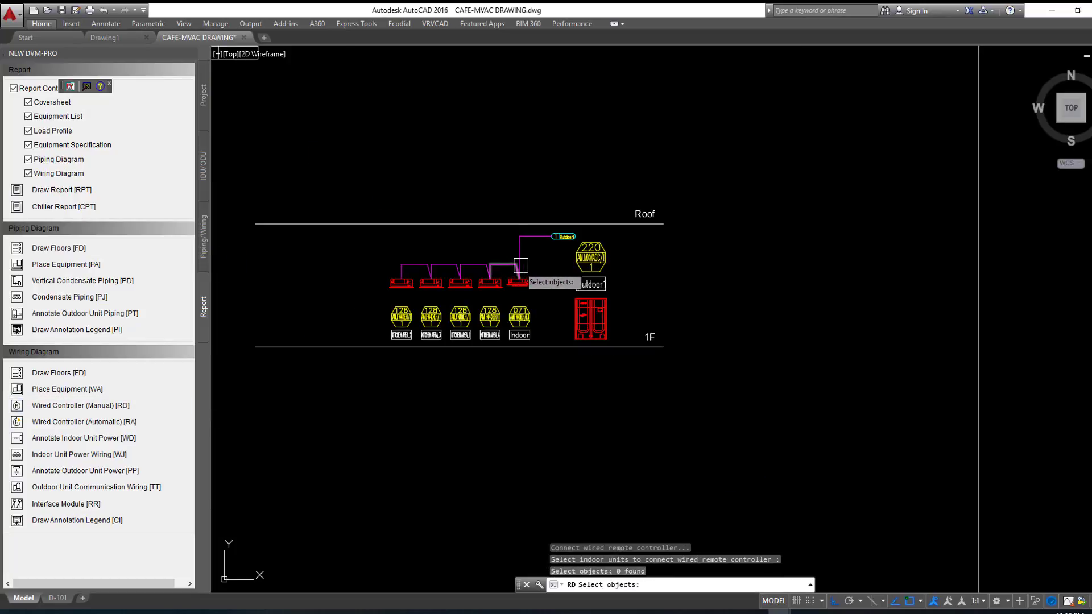
left_click(580, 323)
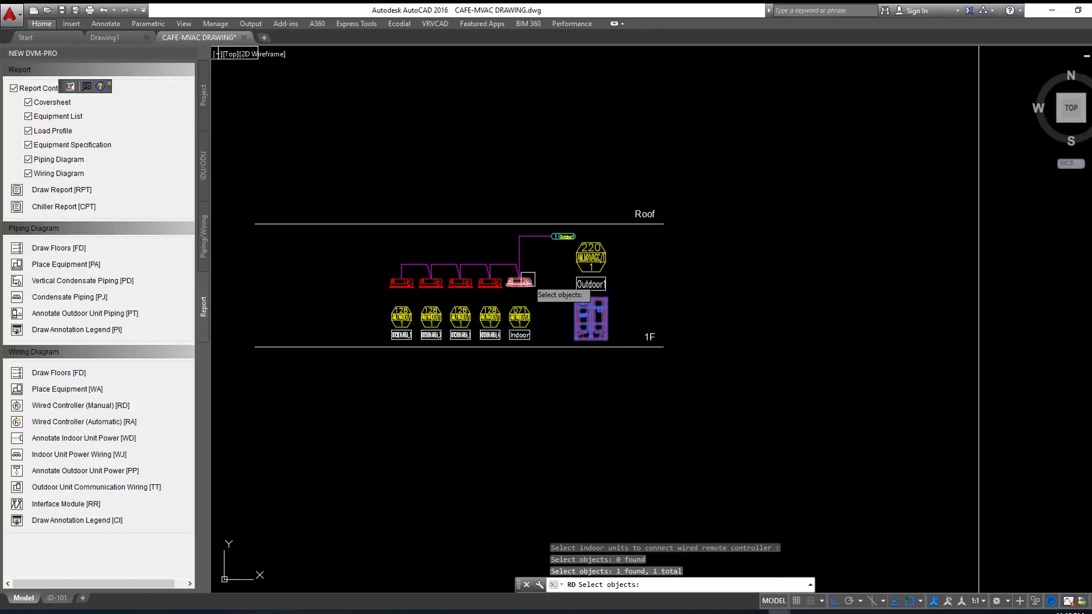
left_click(526, 279)
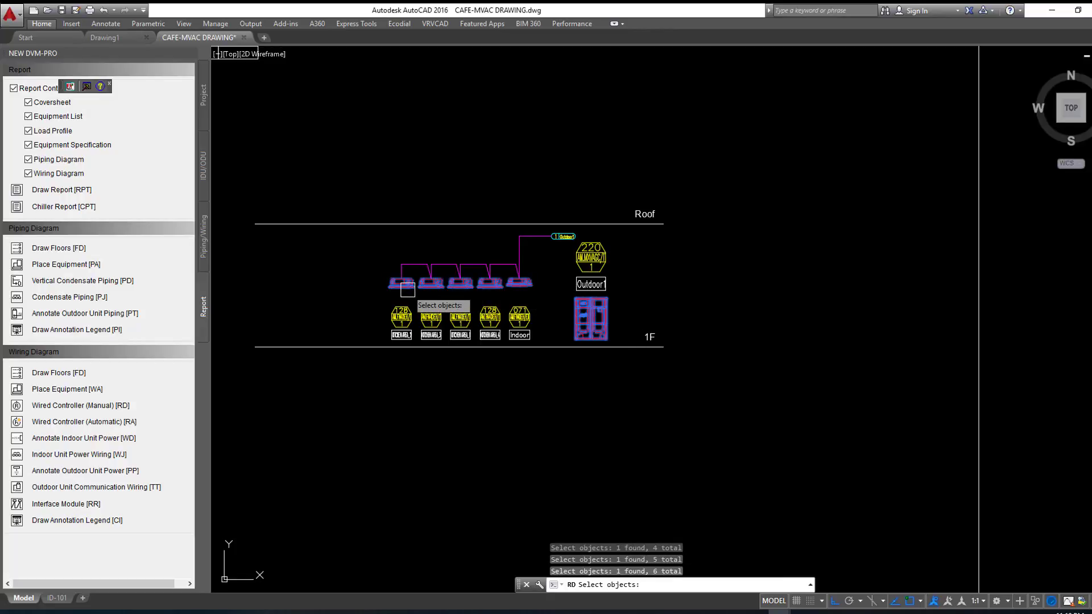
key("Return")
scroll(535, 311, "up", 2)
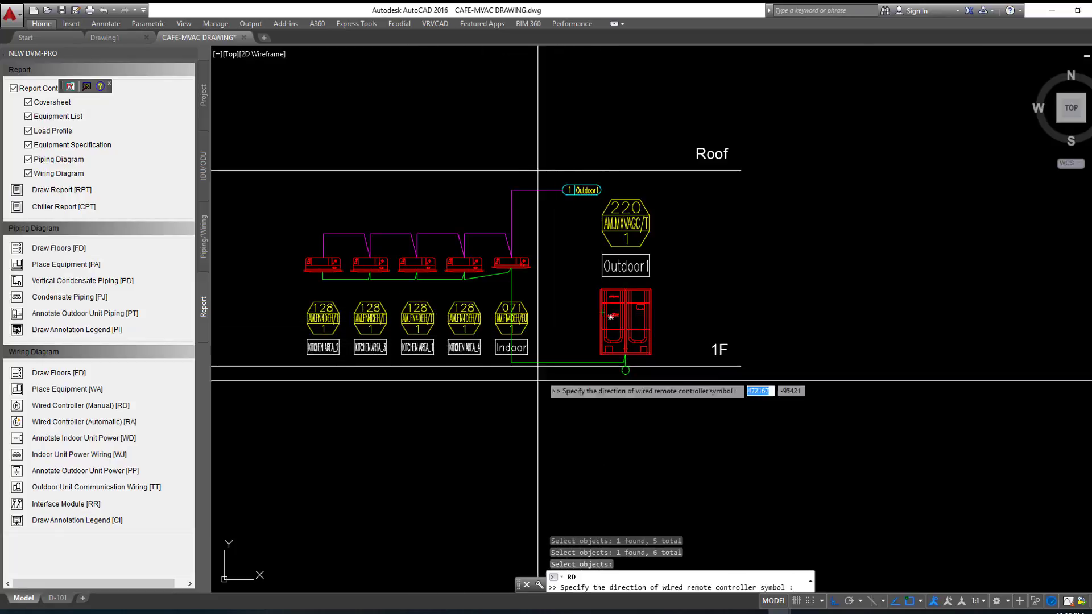
key("Escape")
key("Return")
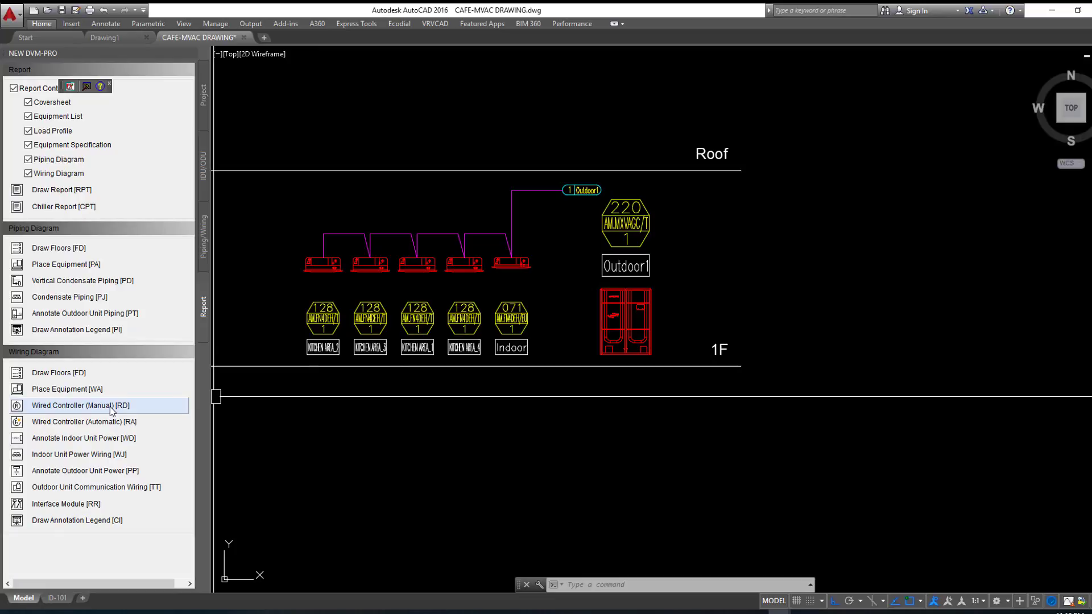
Step: Try wiring a manual remote controller (RD) to three indoor units and the outdoor unit, then cancel
left_click(111, 407)
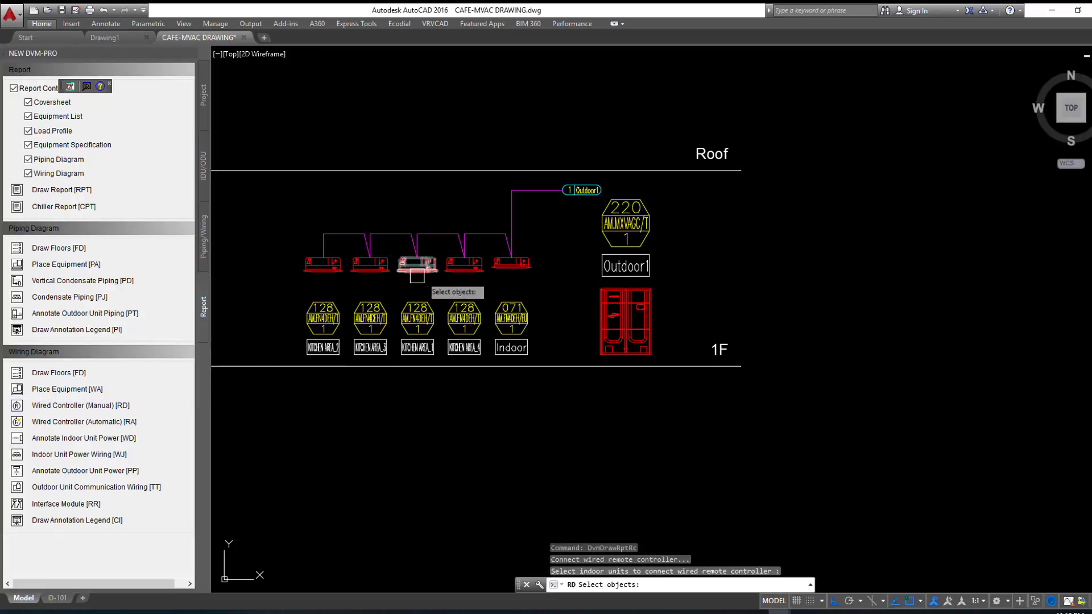
left_click(323, 267)
left_click(370, 266)
left_click(417, 266)
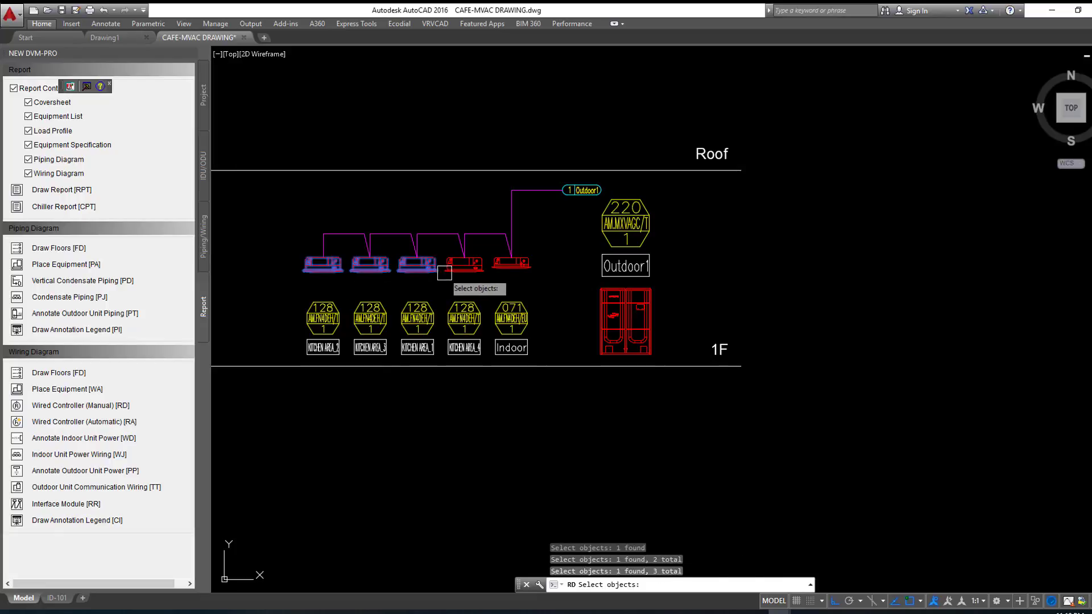
left_click(626, 318)
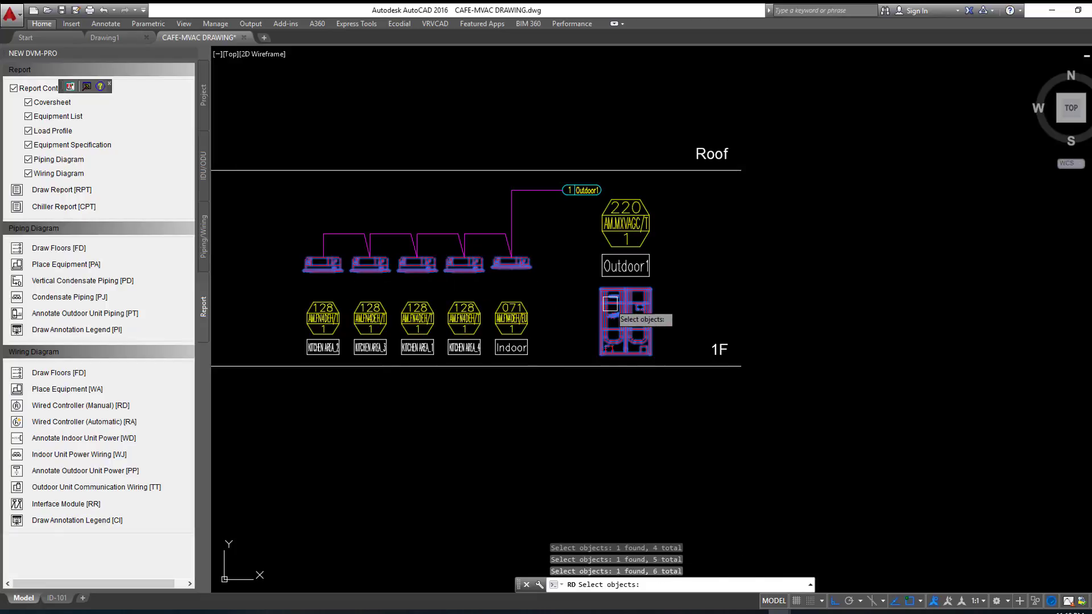
key("Return")
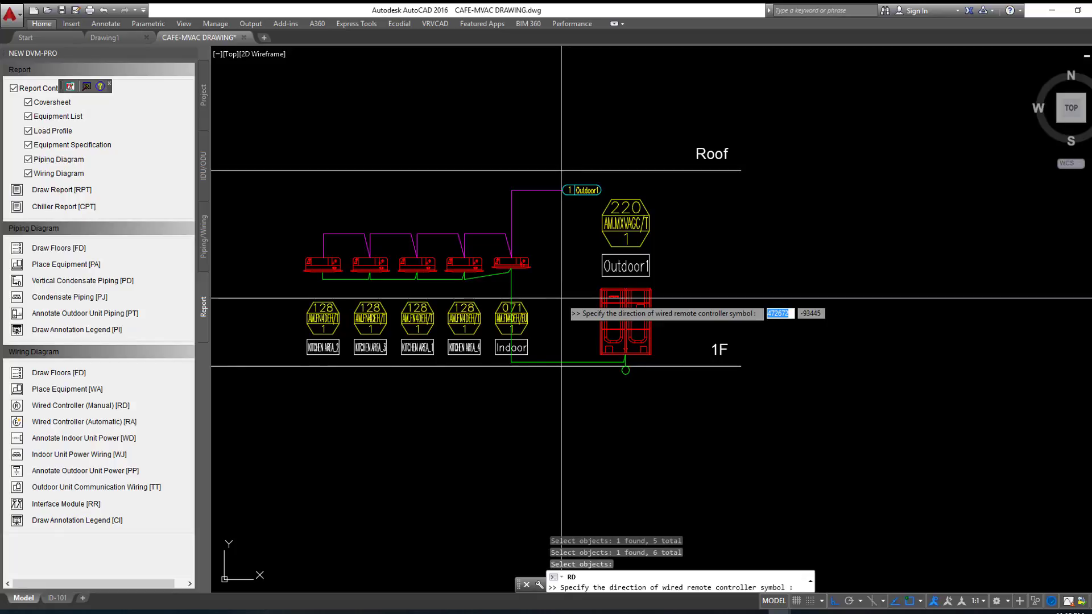
key("Escape")
Step: Rerun RD, selecting four indoor units and the outdoor unit to wire the controller
type("RD")
key("Return")
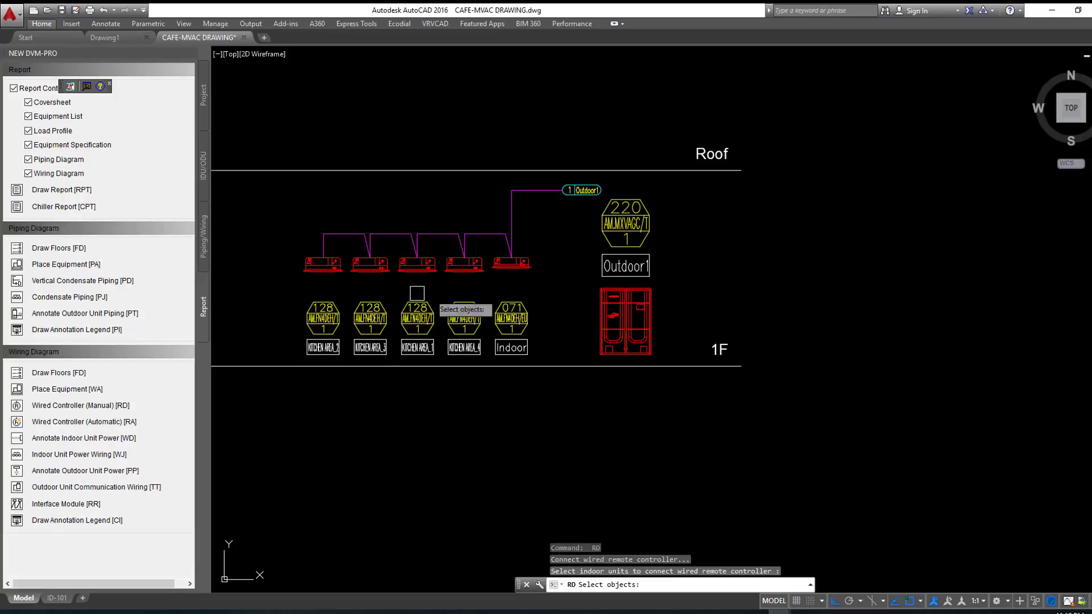
left_click(327, 276)
left_click(372, 273)
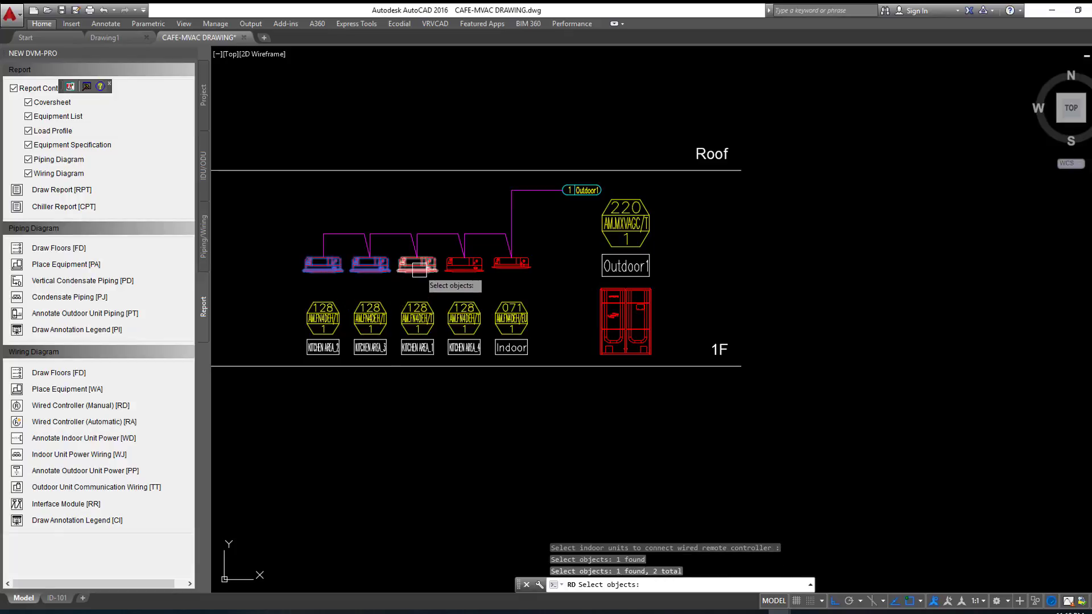
left_click(418, 272)
left_click(455, 271)
left_click(603, 302)
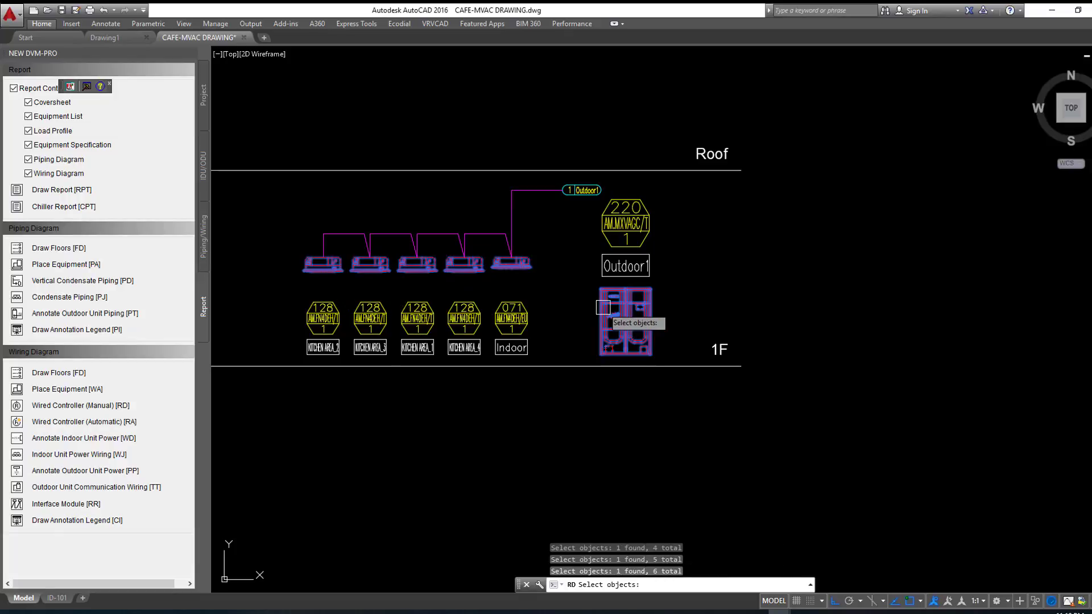
key("Return")
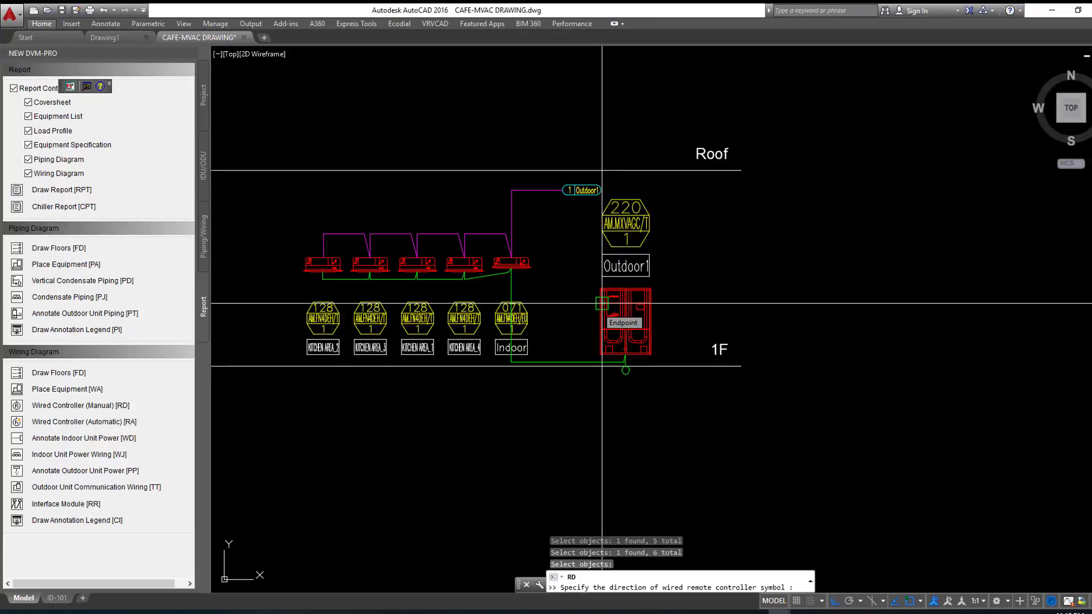
scroll(606, 365, "up", 4)
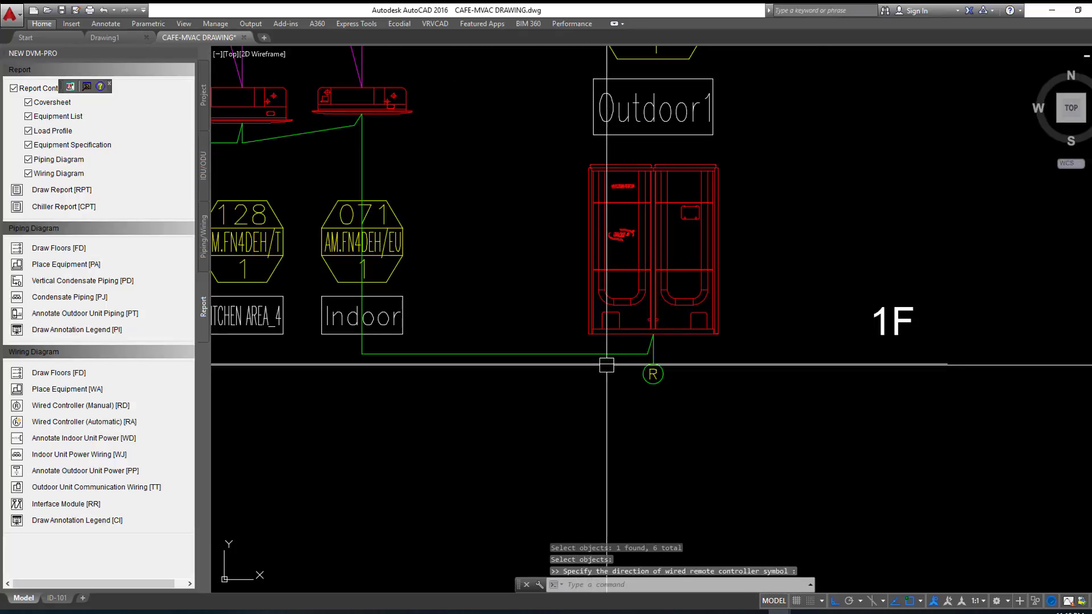
scroll(605, 365, "down", 2)
scroll(607, 393, "down", 1)
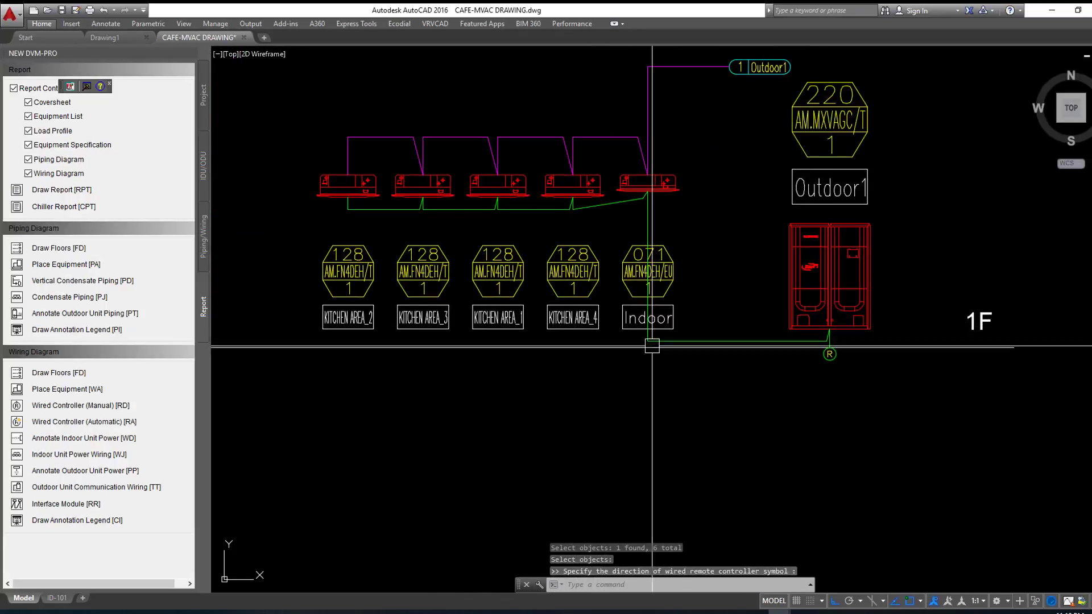
scroll(607, 399, "down", 2)
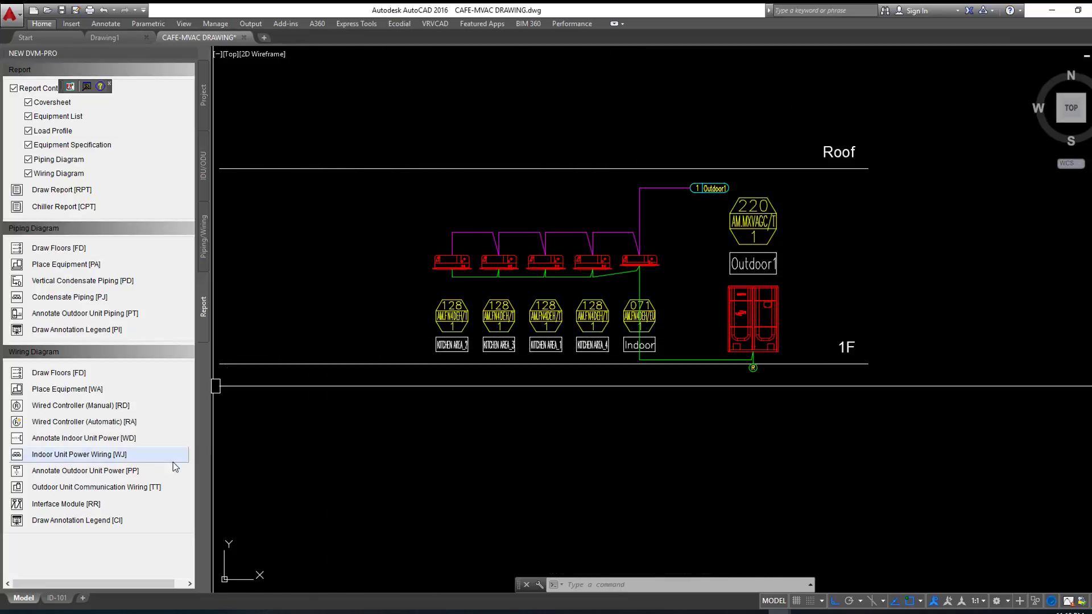
left_click(82, 427)
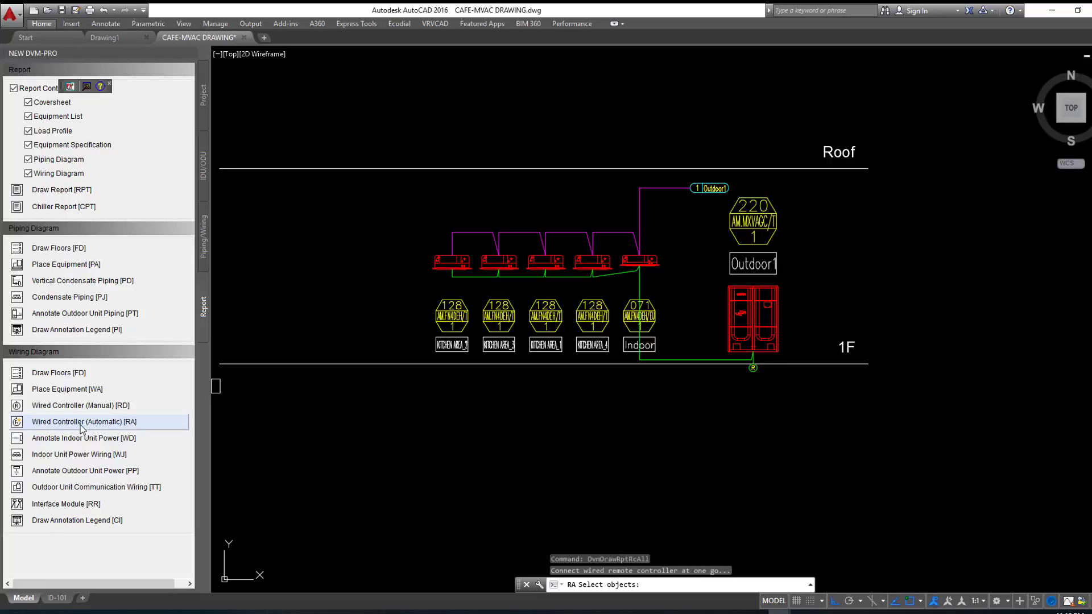
left_click(436, 263)
left_click(499, 262)
left_click(533, 264)
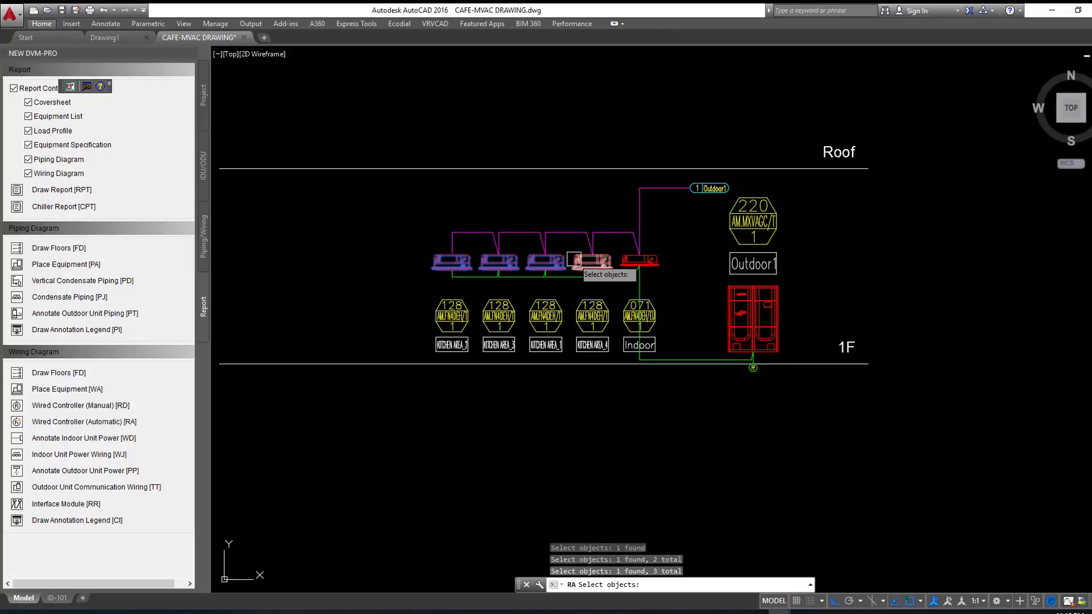
left_click(624, 261)
left_click(741, 302)
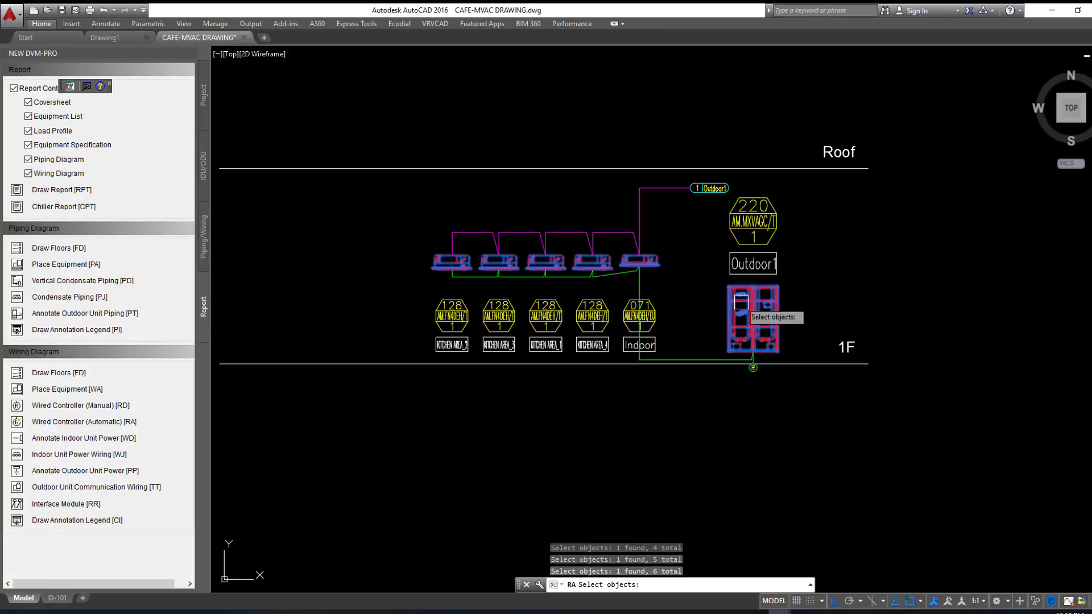
key("Return")
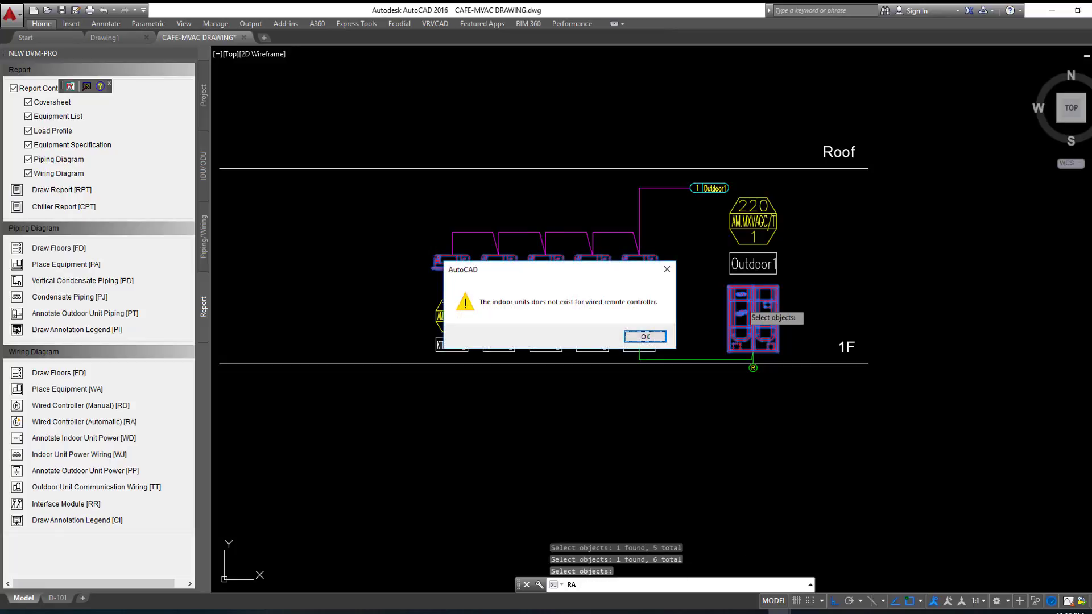
left_click(664, 338)
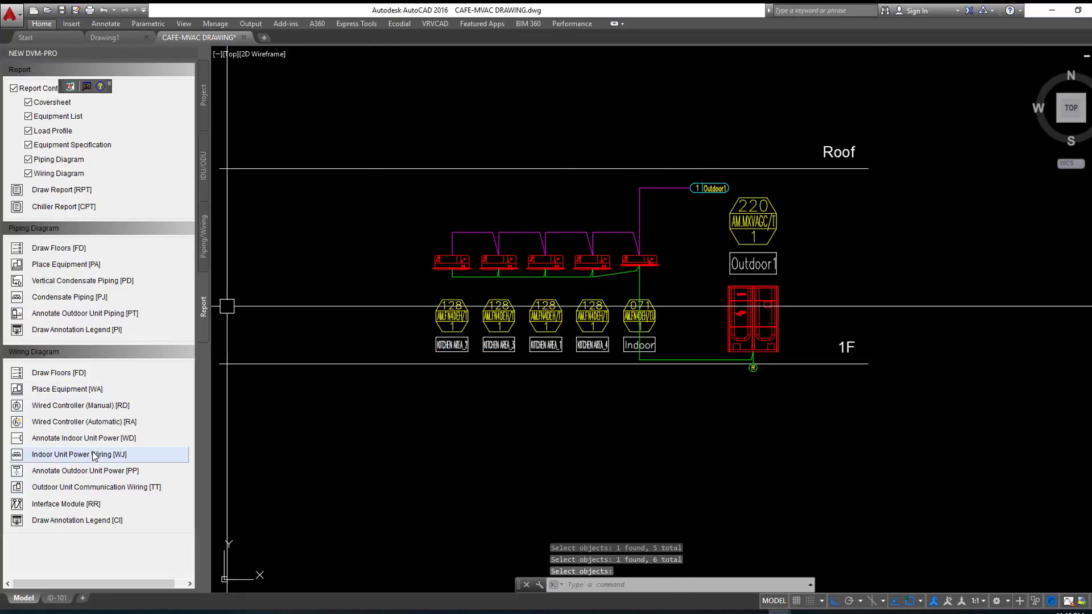
left_click(75, 441)
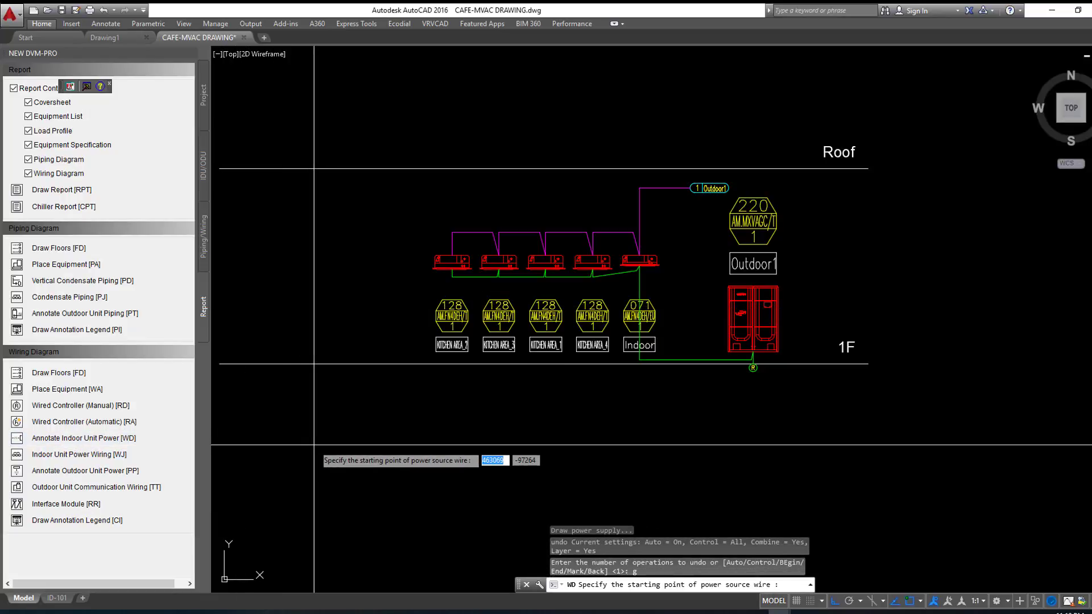
scroll(314, 445, "down", 4)
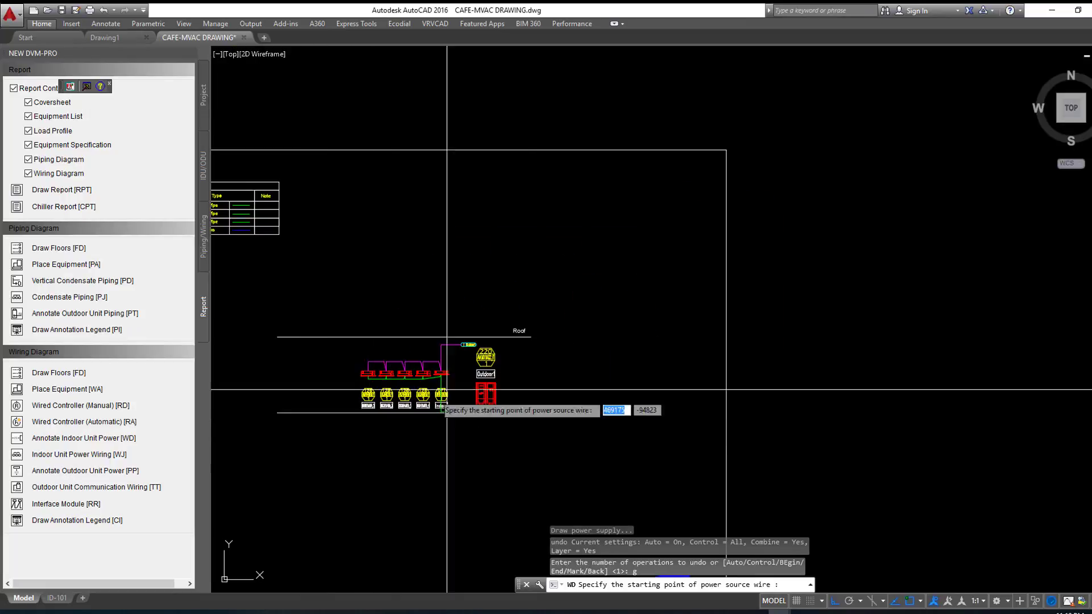
left_click(575, 280)
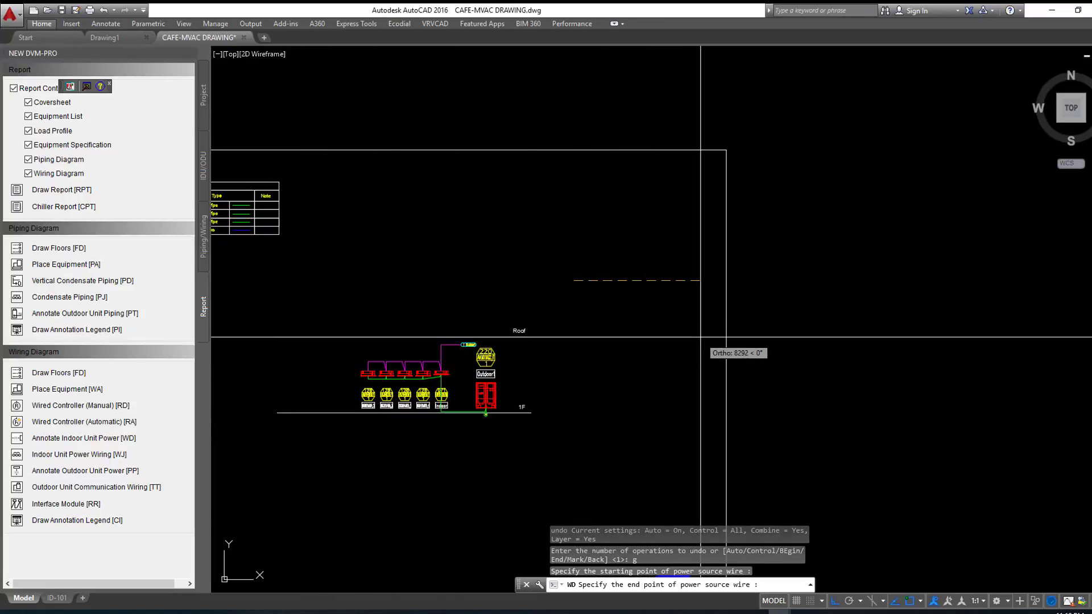
left_click(653, 337)
left_click(612, 389)
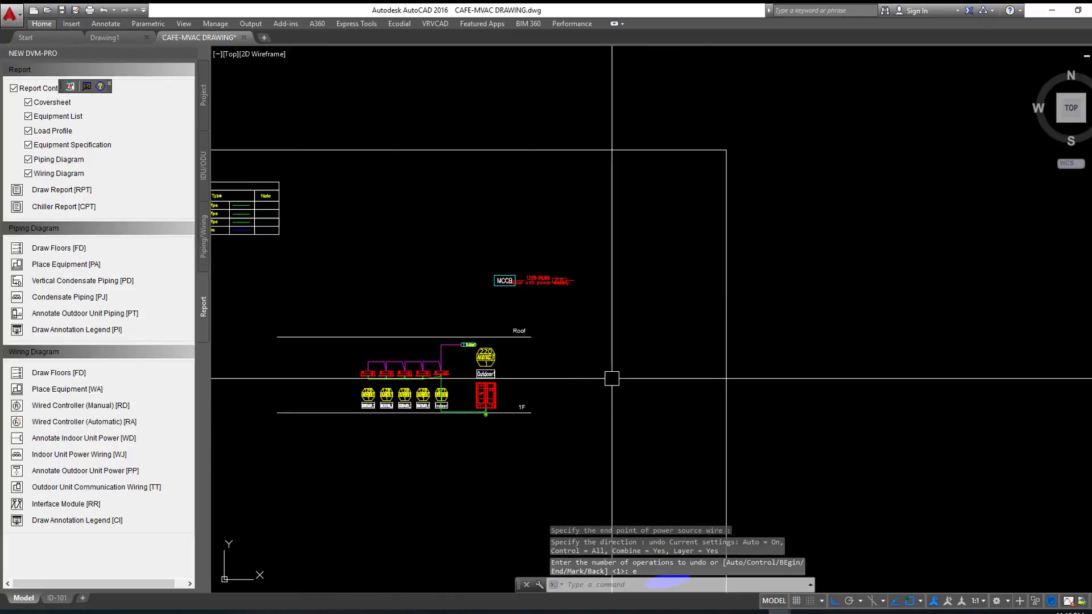
scroll(518, 276, "up", 3)
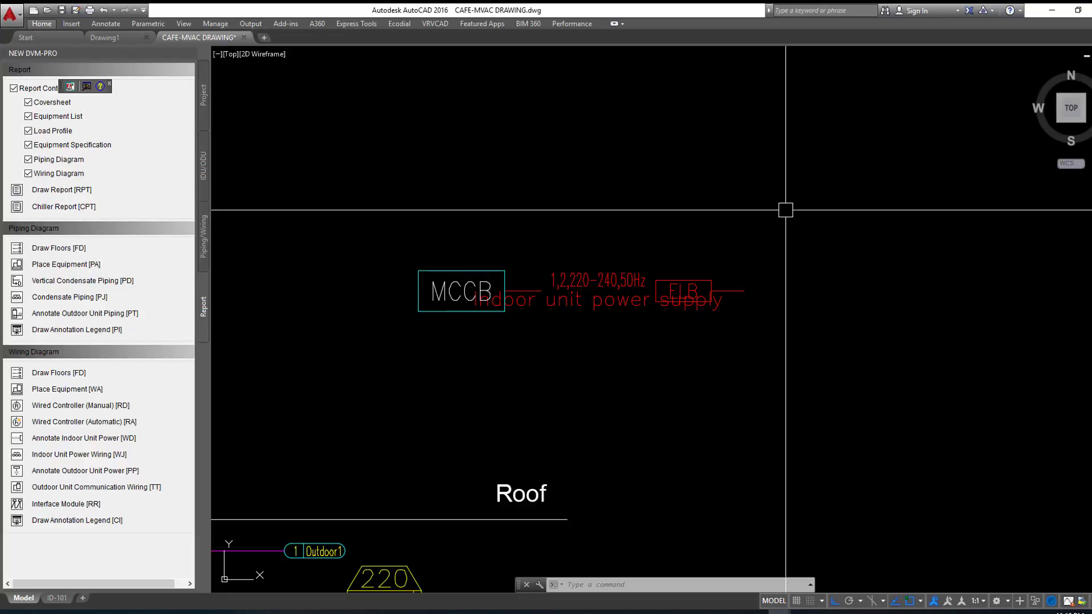
key("ctrl+z")
key("ctrl+z")
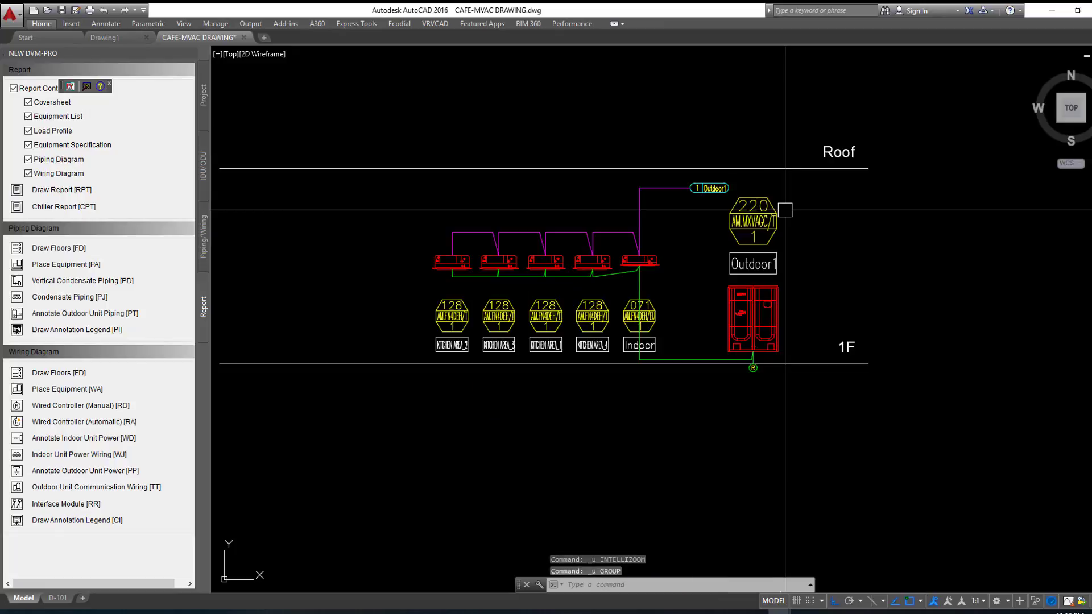
scroll(471, 232, "down", 4)
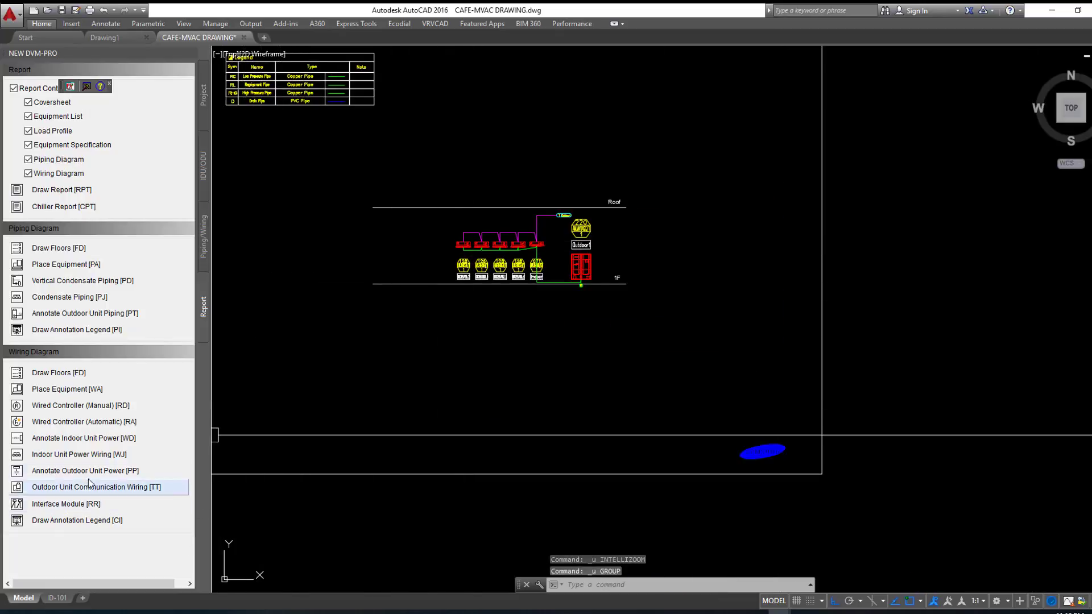
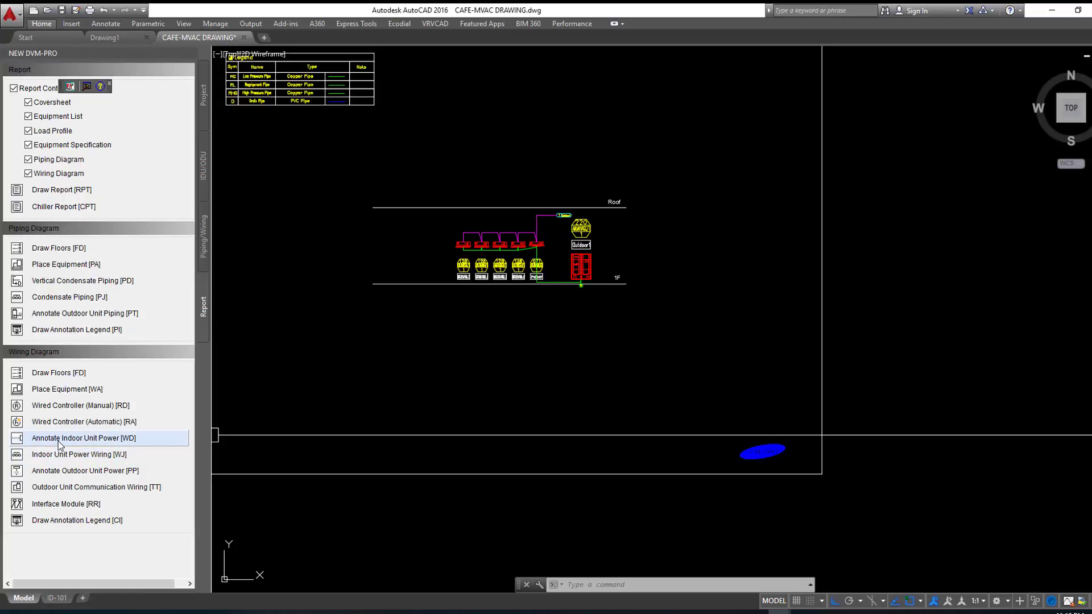
Step: Place the MCCB/ELB power supply annotation to the left of the five indoor units
left_click(59, 439)
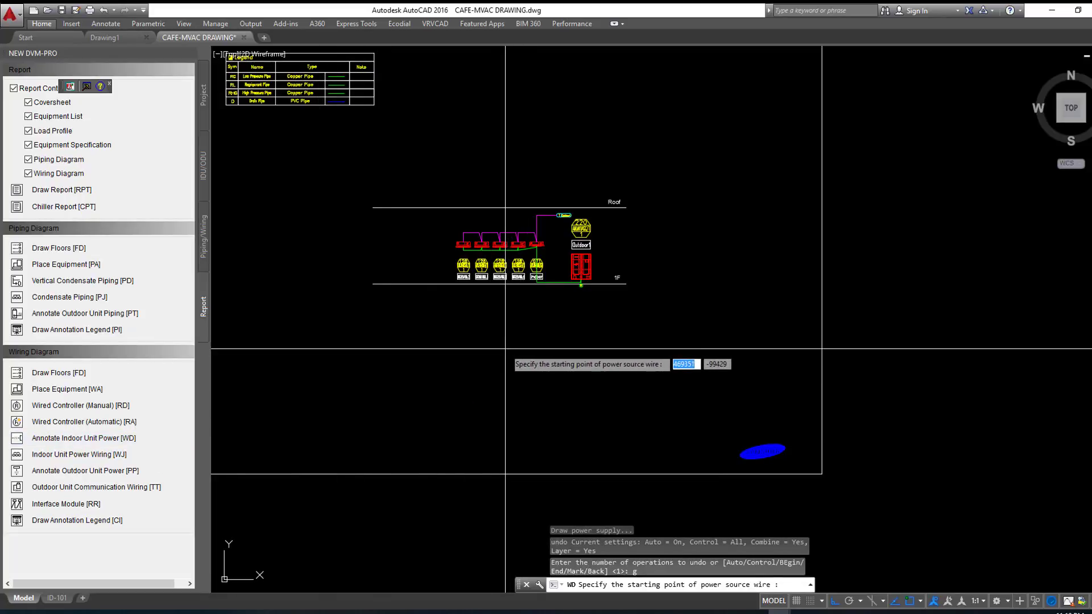
scroll(458, 248, "up", 6)
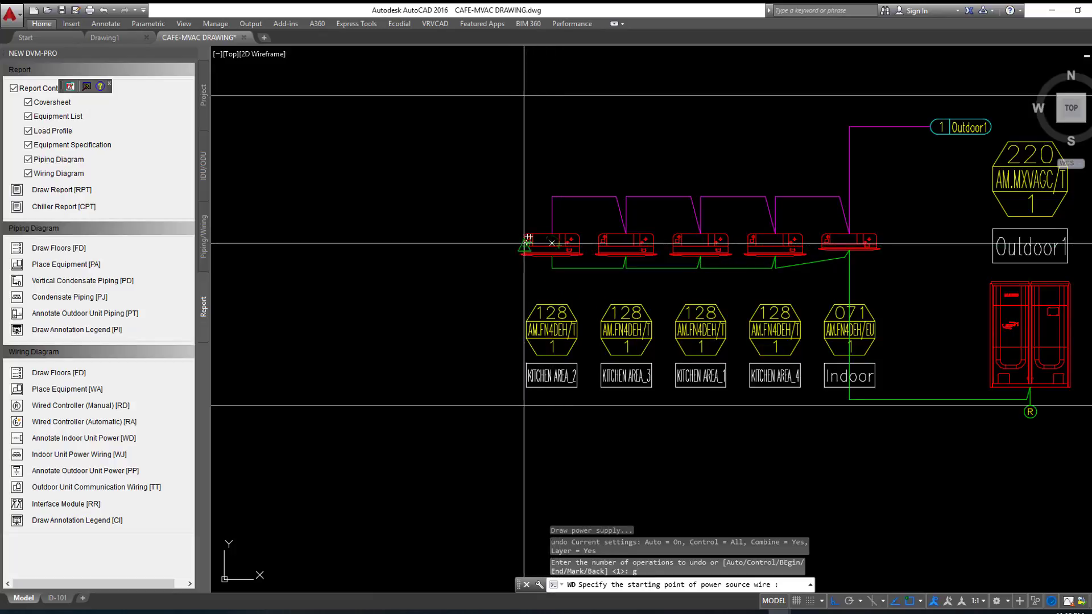
left_click(524, 244)
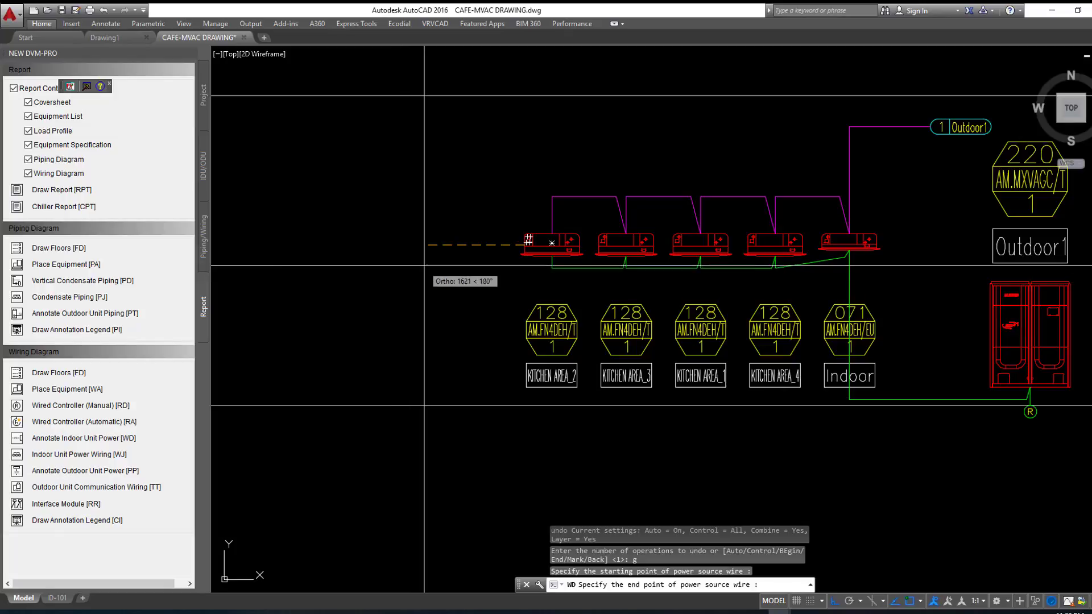
left_click(453, 257)
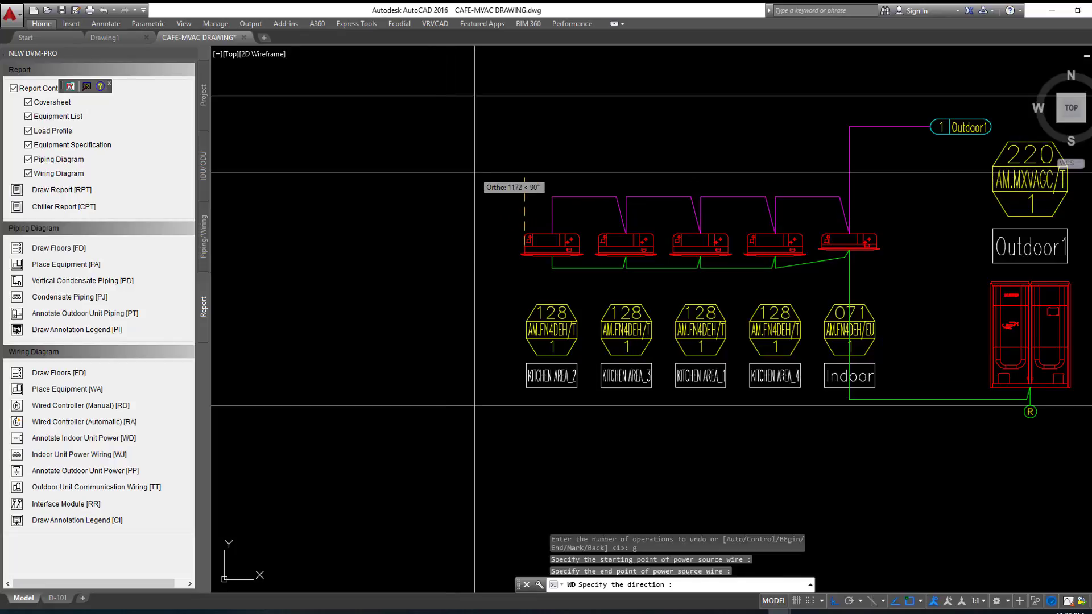
left_click(439, 215)
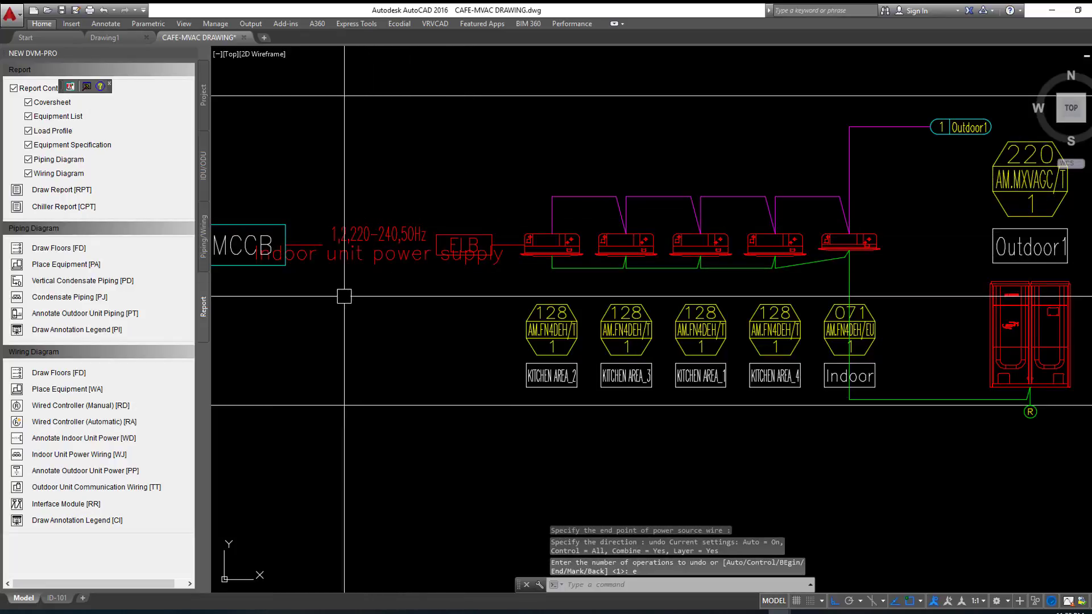
Step: Review the new annotation across the whole sheet and save the drawing
middle_click_drag(342, 294, 430, 292)
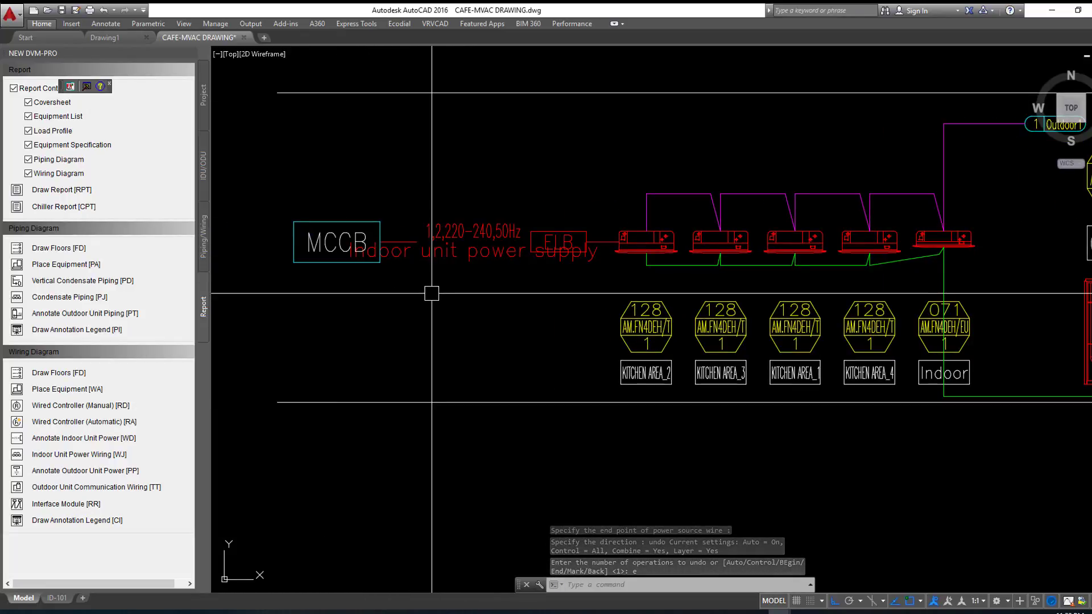
scroll(432, 294, "down", 4)
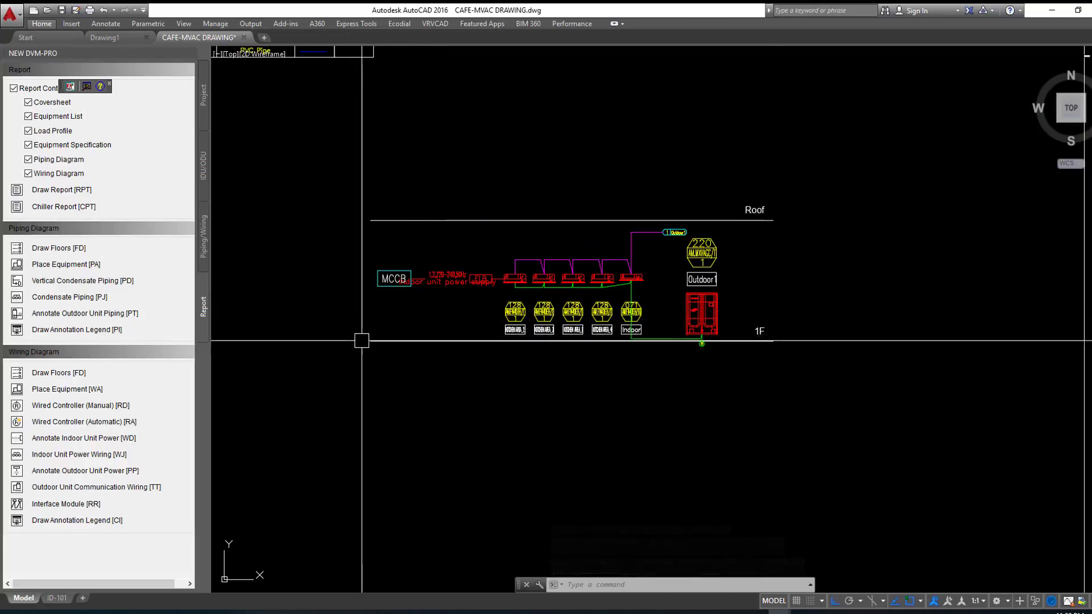
scroll(361, 336, "down", 3)
middle_click_drag(307, 371, 472, 364)
scroll(647, 316, "up", 8)
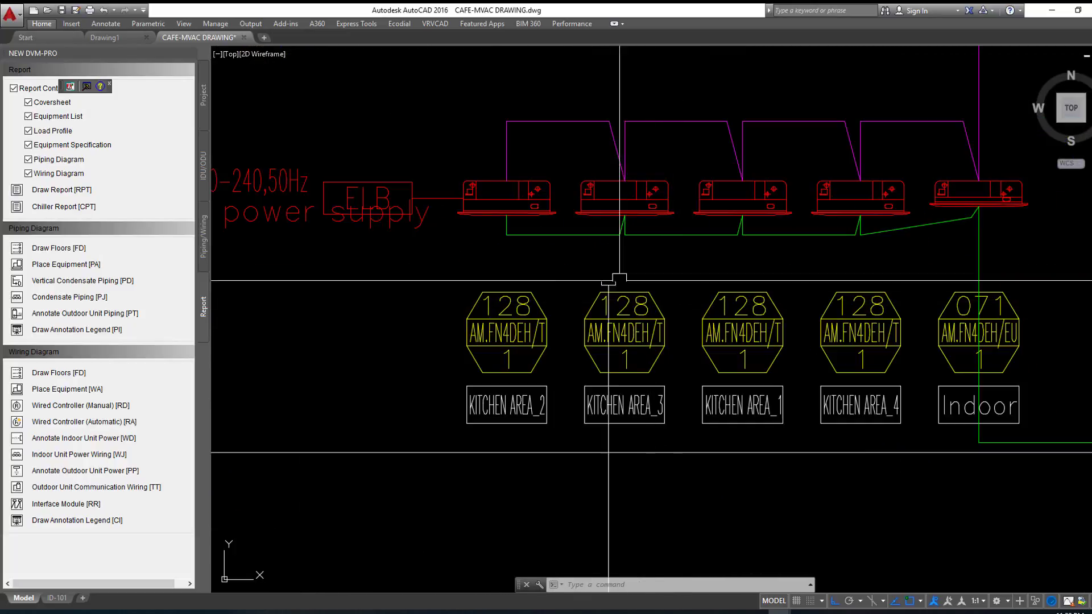
left_click(61, 10)
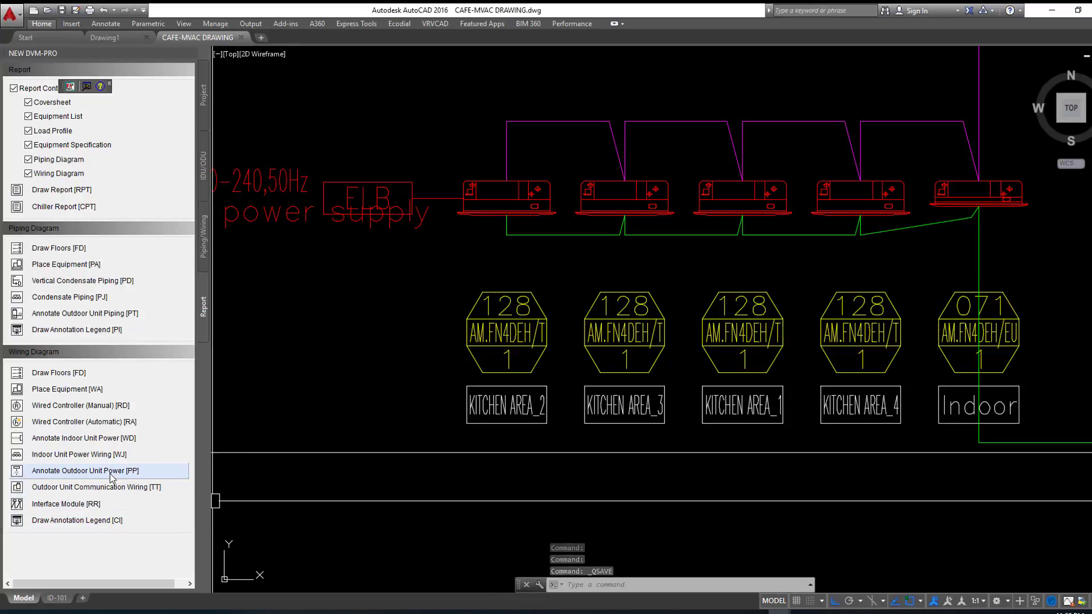
Step: Run Indoor Unit Power Wiring [WJ] on the five indoor units and the outdoor unit, then cancel
left_click(108, 455)
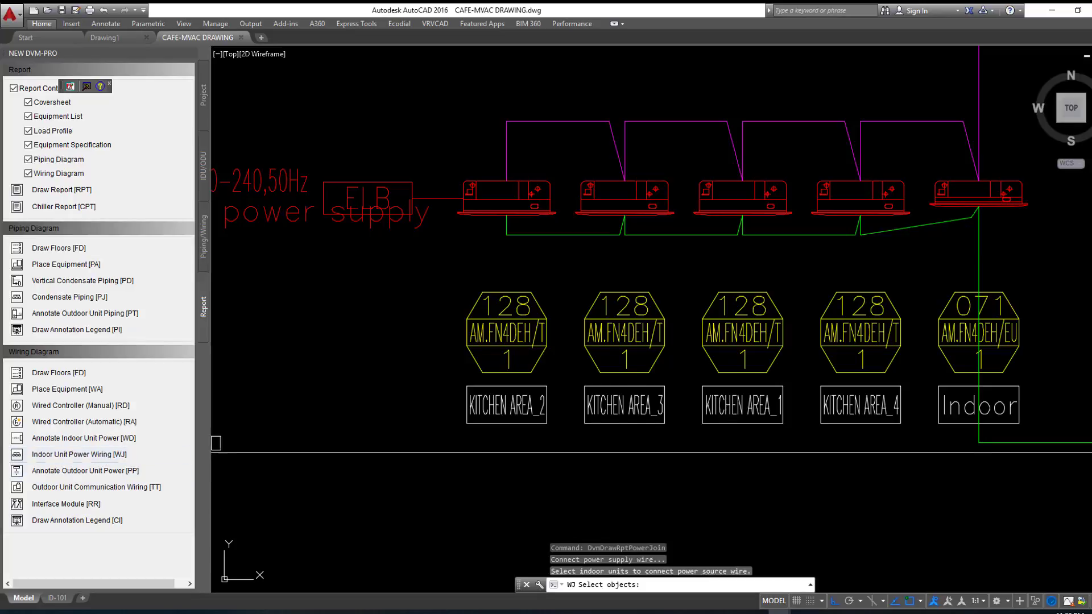
scroll(261, 336, "down", 2)
scroll(449, 267, "up", 2)
left_click(450, 271)
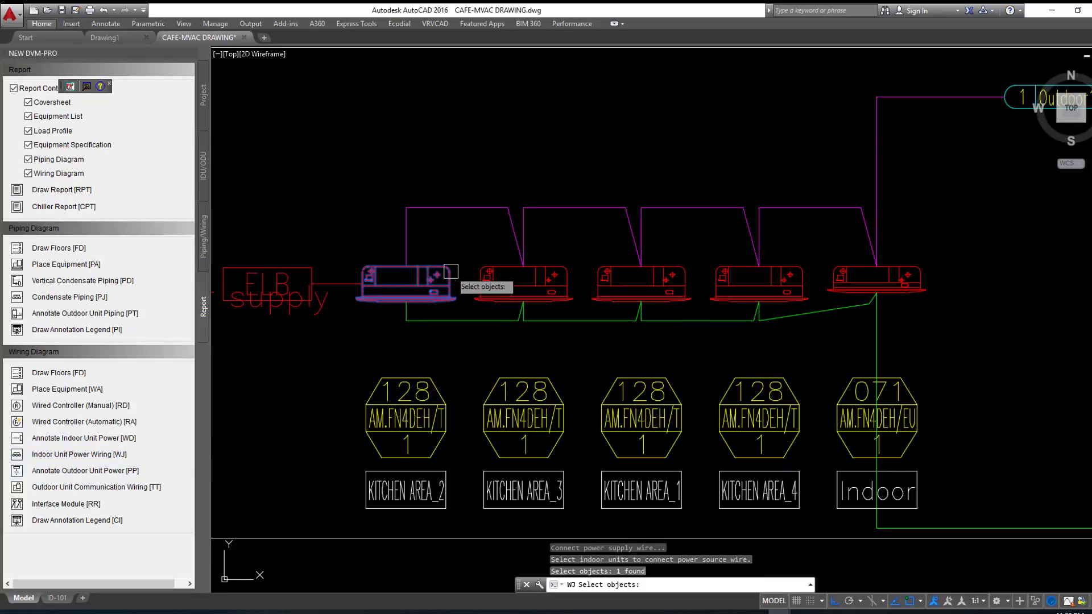
left_click(523, 274)
left_click(642, 274)
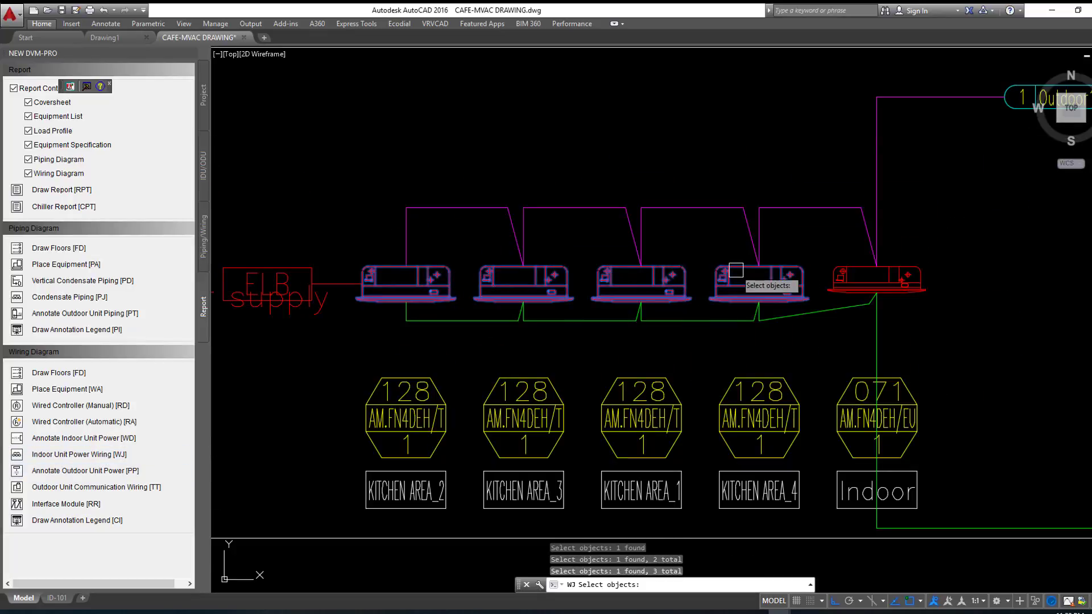
left_click(819, 267)
scroll(828, 283, "down", 2)
left_click(1040, 351)
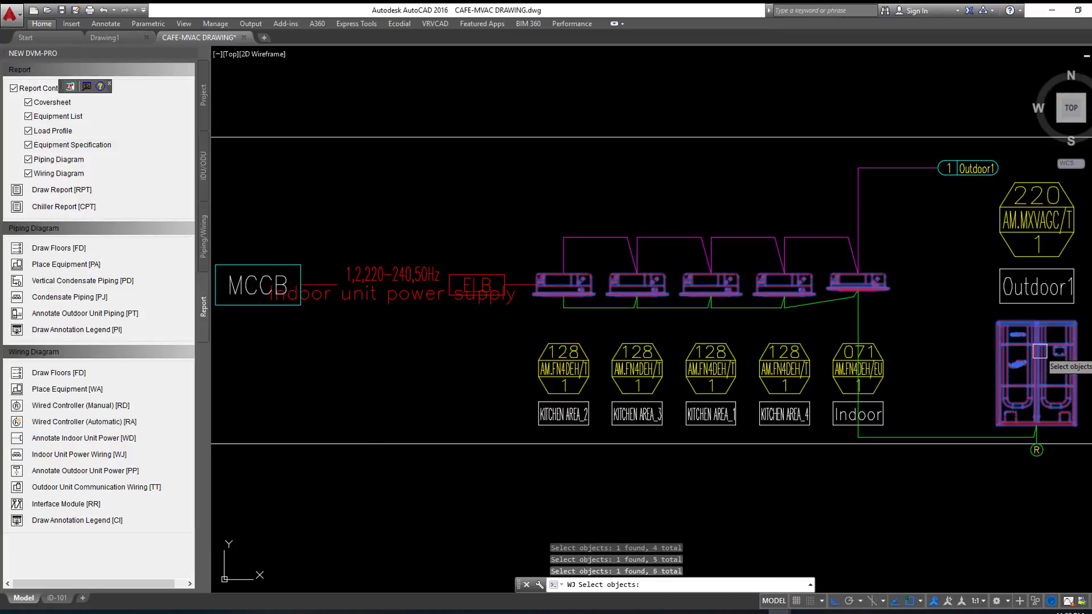
key("Return")
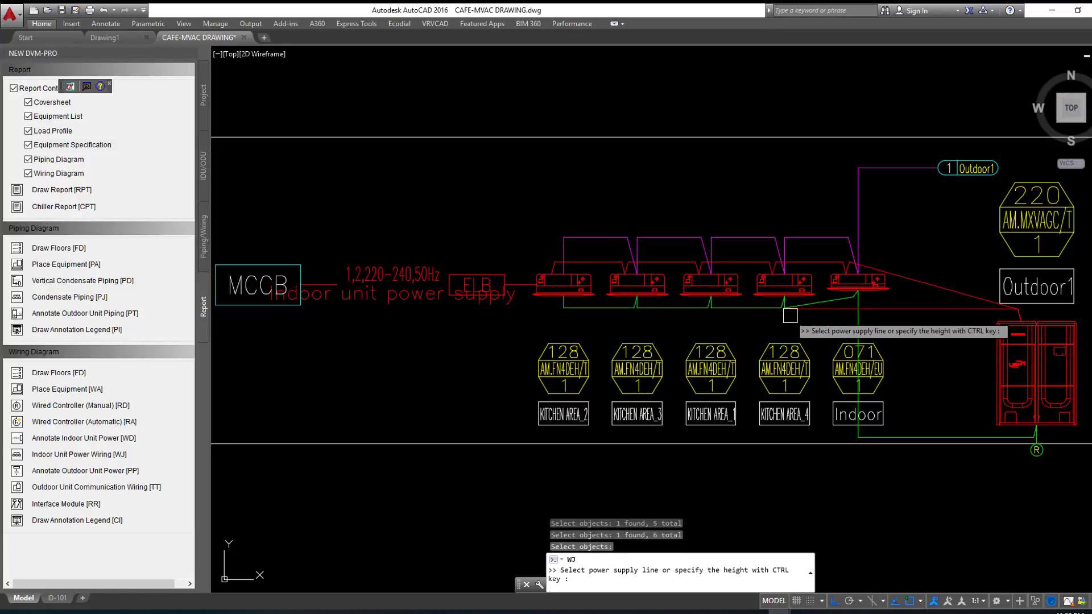
middle_click_drag(926, 349, 689, 354)
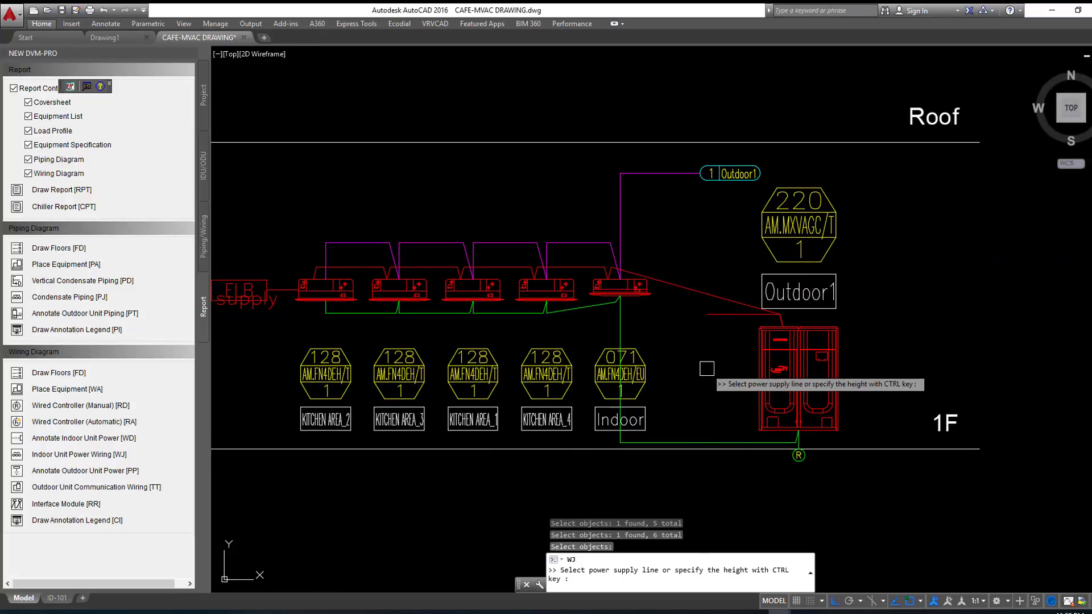
key("Return")
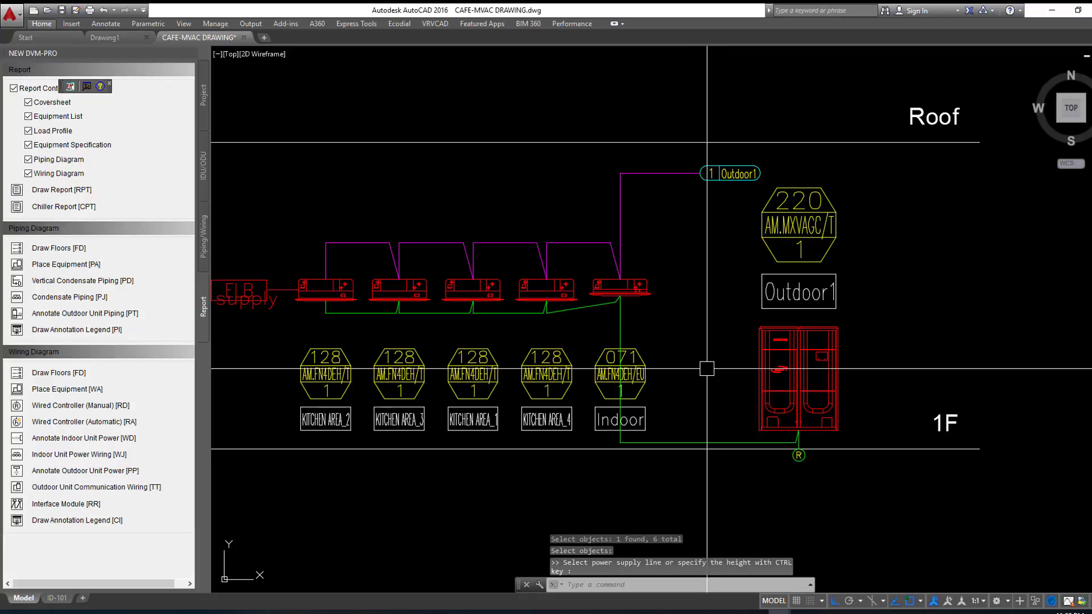
Step: Retry the power wiring on the indoor units and outdoor unit, ending the supply line
key("Return")
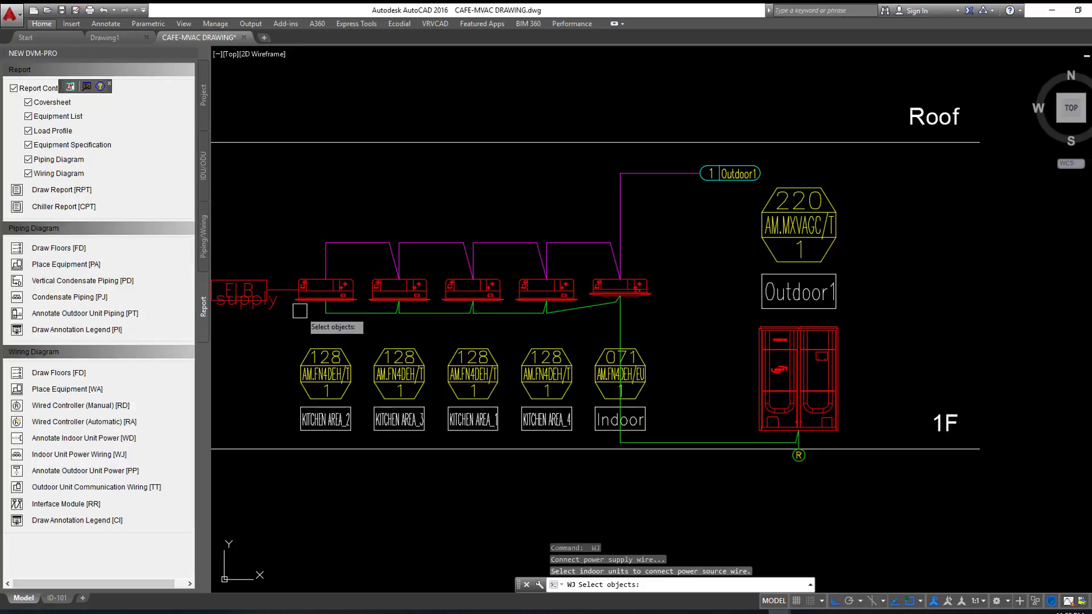
left_click(327, 293)
left_click(385, 299)
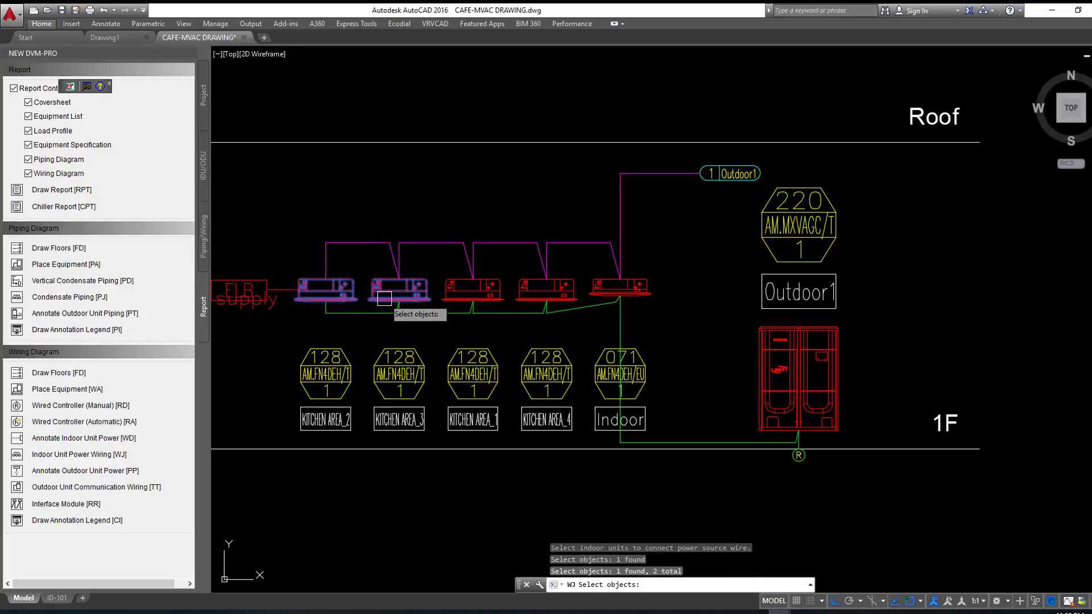
left_click(468, 292)
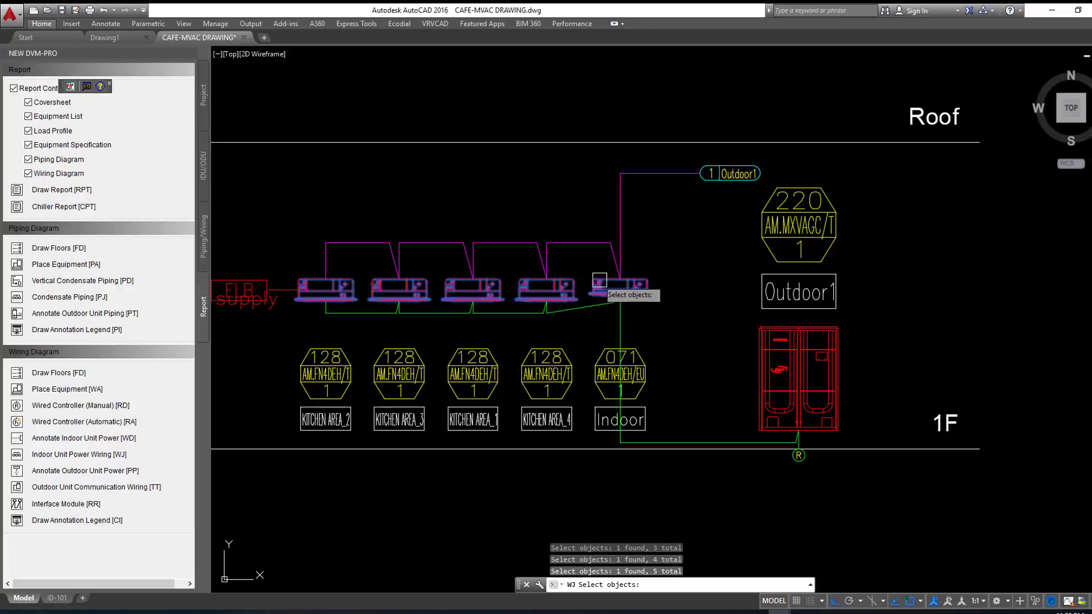
left_click(763, 338)
key("Return")
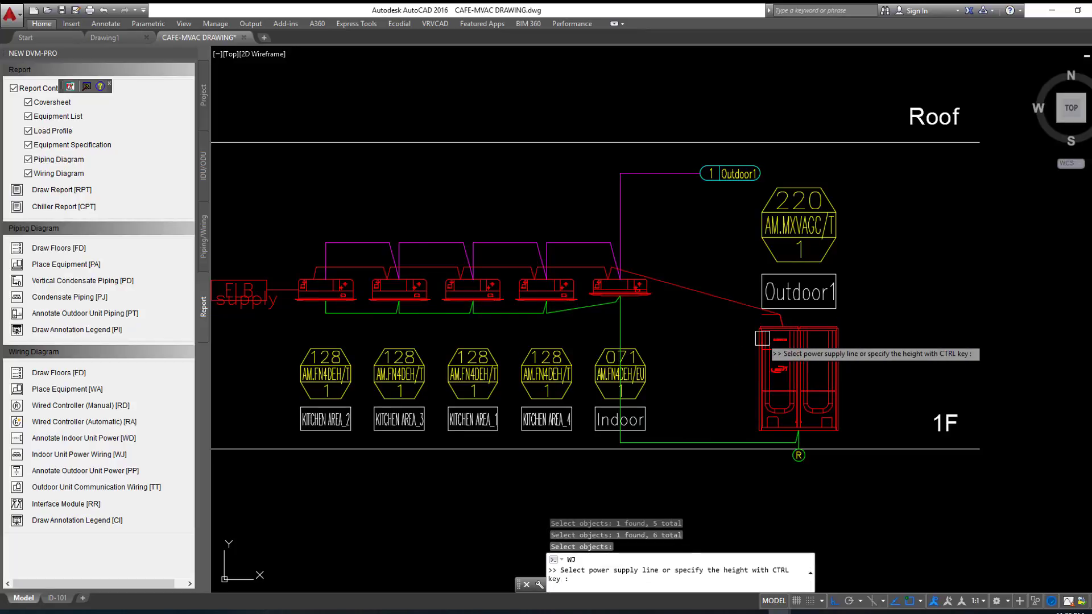
left_click(764, 353)
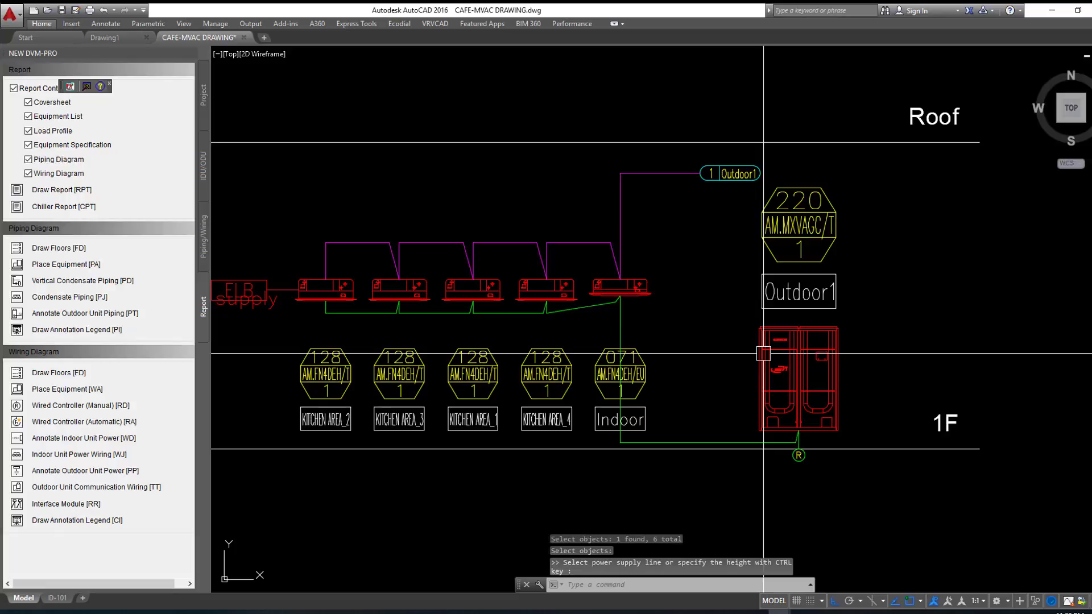
Step: Retry the power wiring from the outdoor unit to the rightmost and fourth indoor units
key("Return")
left_click(761, 354)
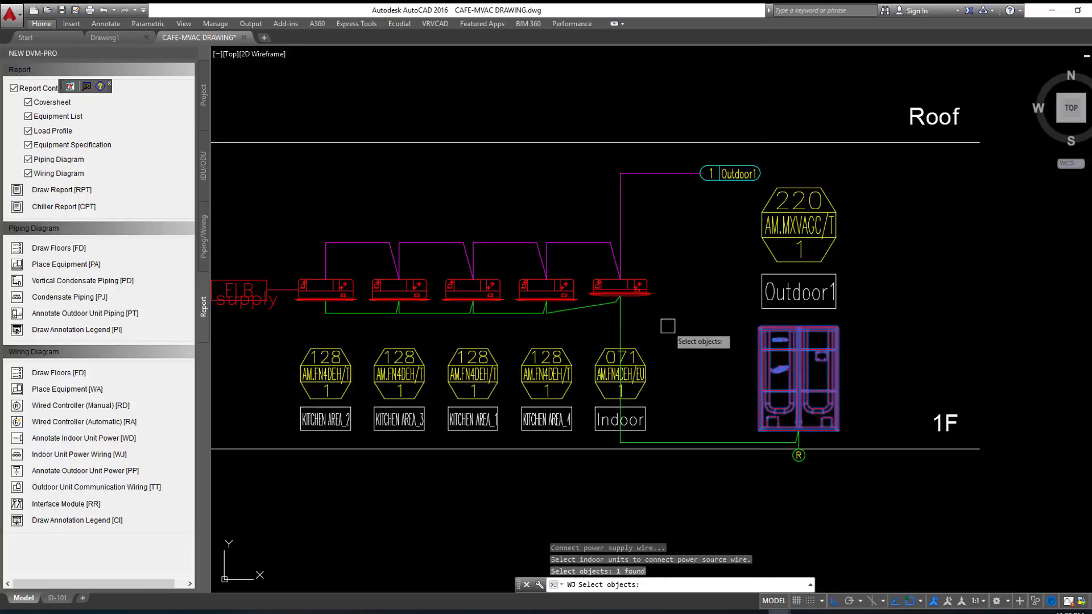
left_click(640, 289)
left_click(571, 289)
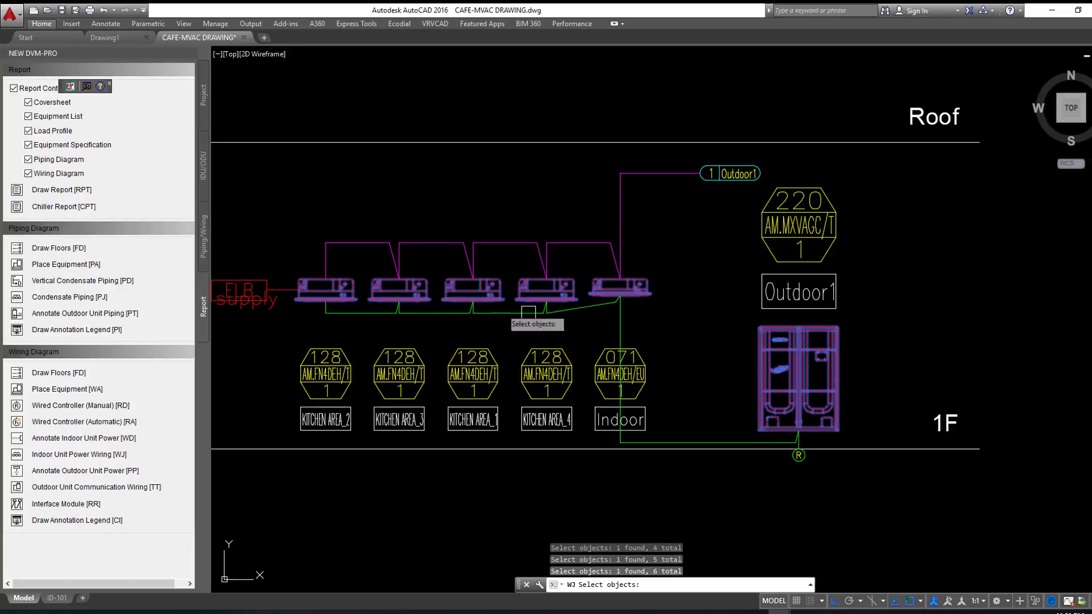
key("Return")
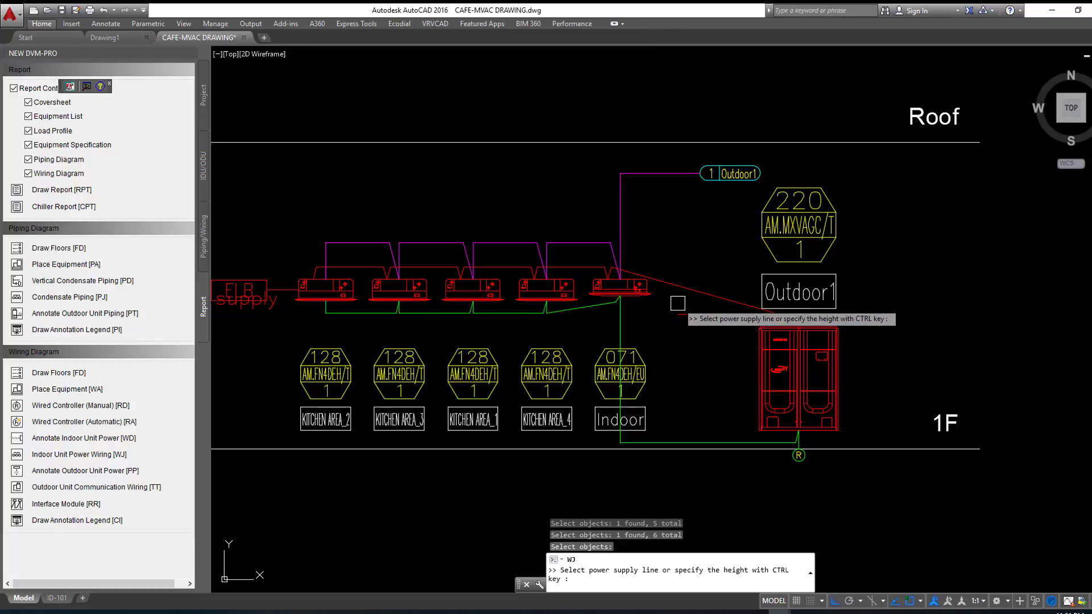
left_click(640, 296)
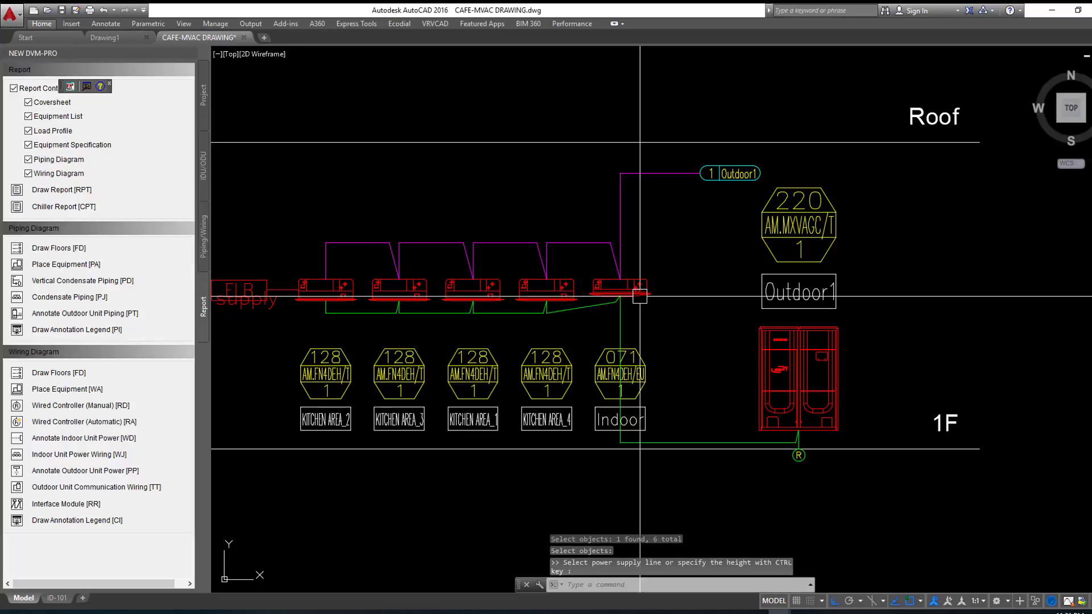
Step: Start another power wiring pass, selecting the outdoor unit, then the rightmost and fourth indoor units
key("Return")
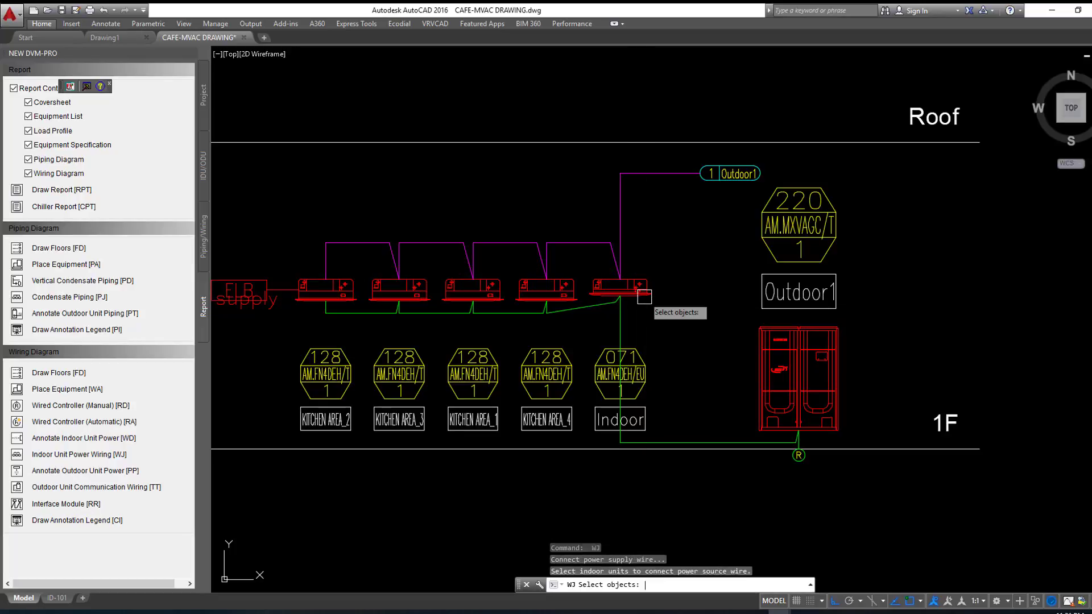
left_click(755, 338)
left_click(623, 289)
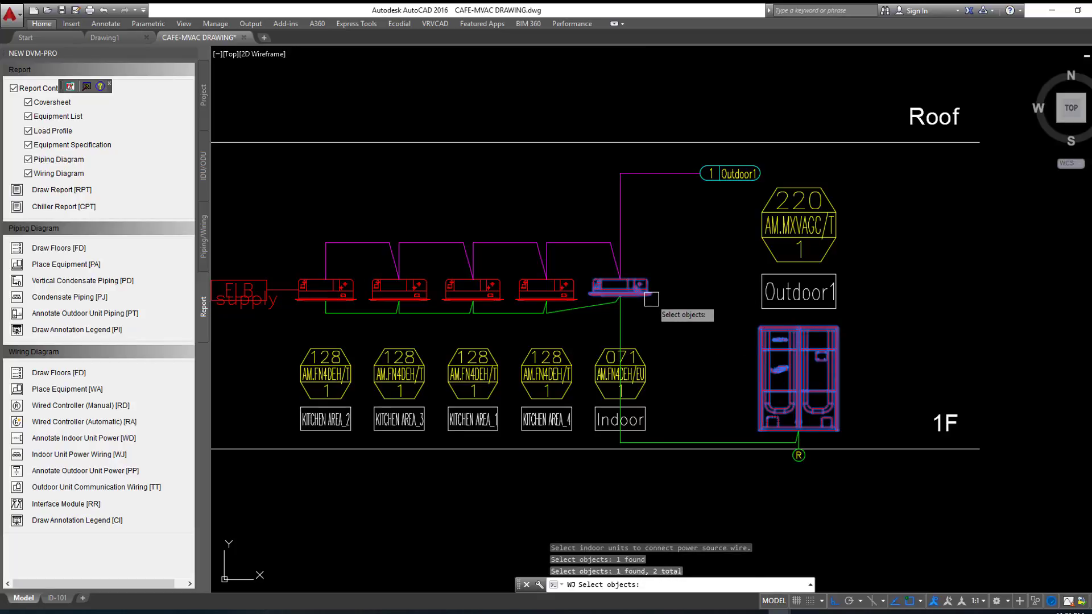
left_click(586, 306)
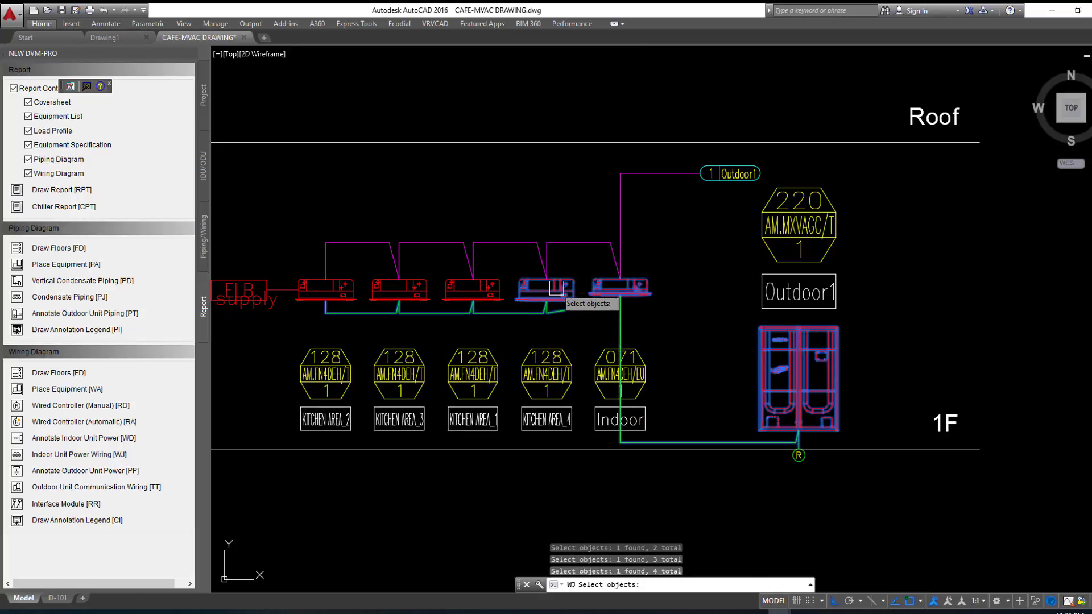
key("Escape")
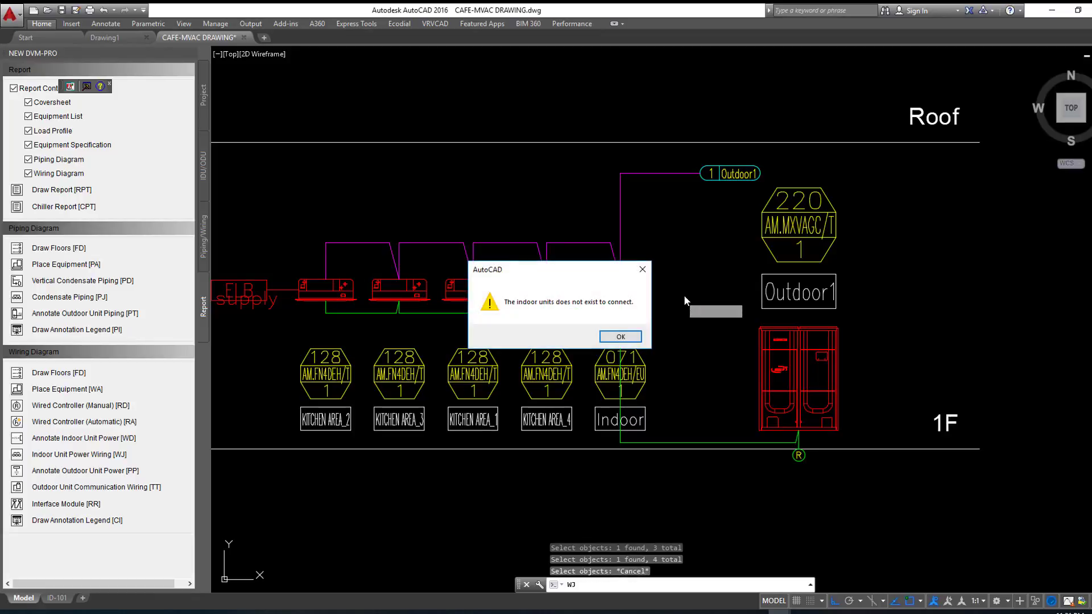
key("Return")
key("Return")
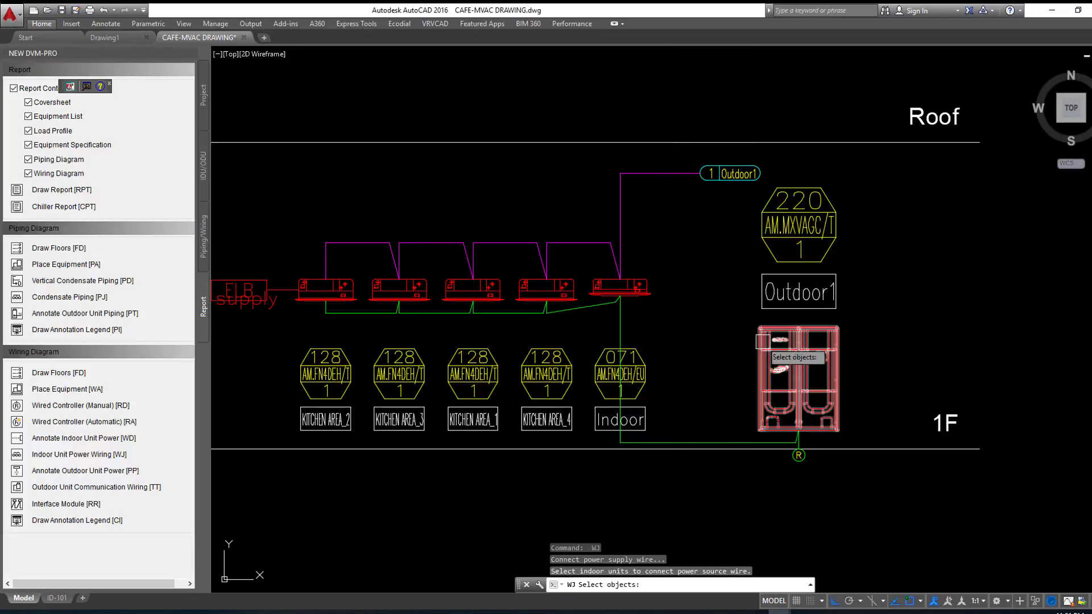
left_click(648, 292)
left_click(572, 286)
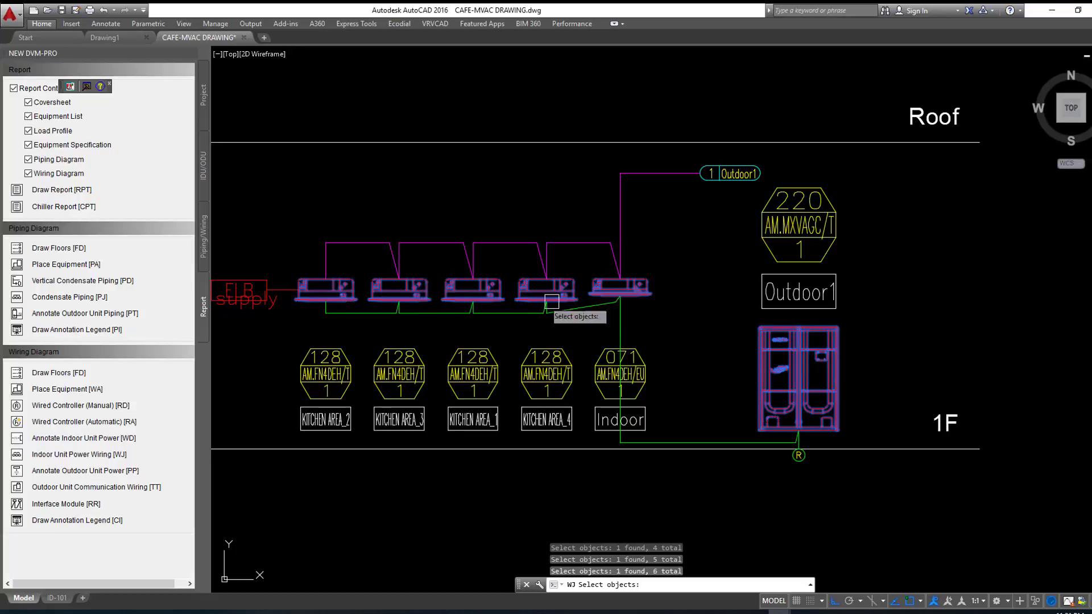
key("Return")
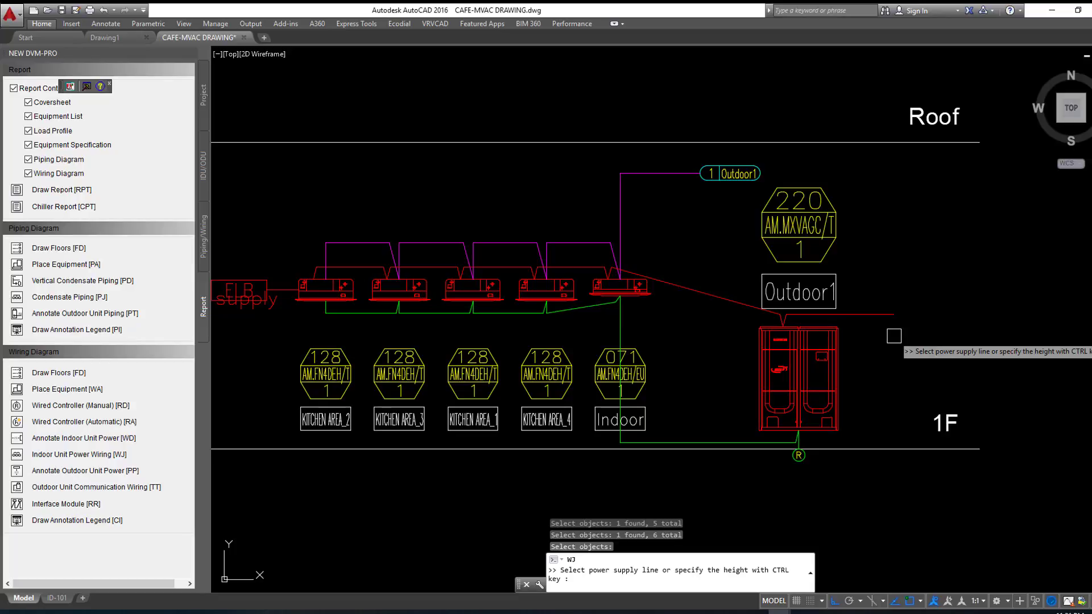
left_click(894, 336)
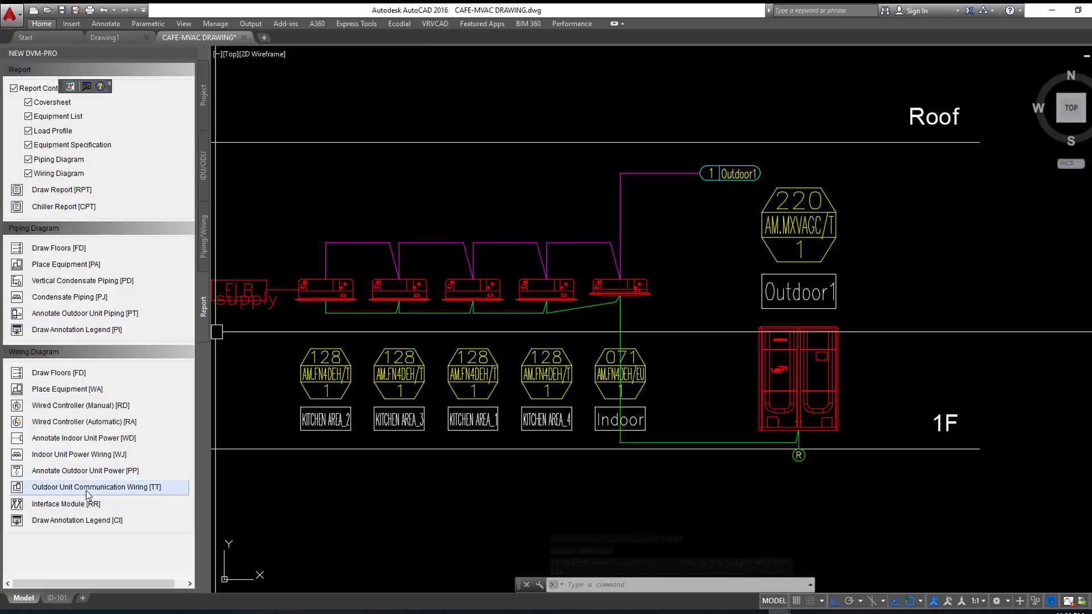
left_click(62, 487)
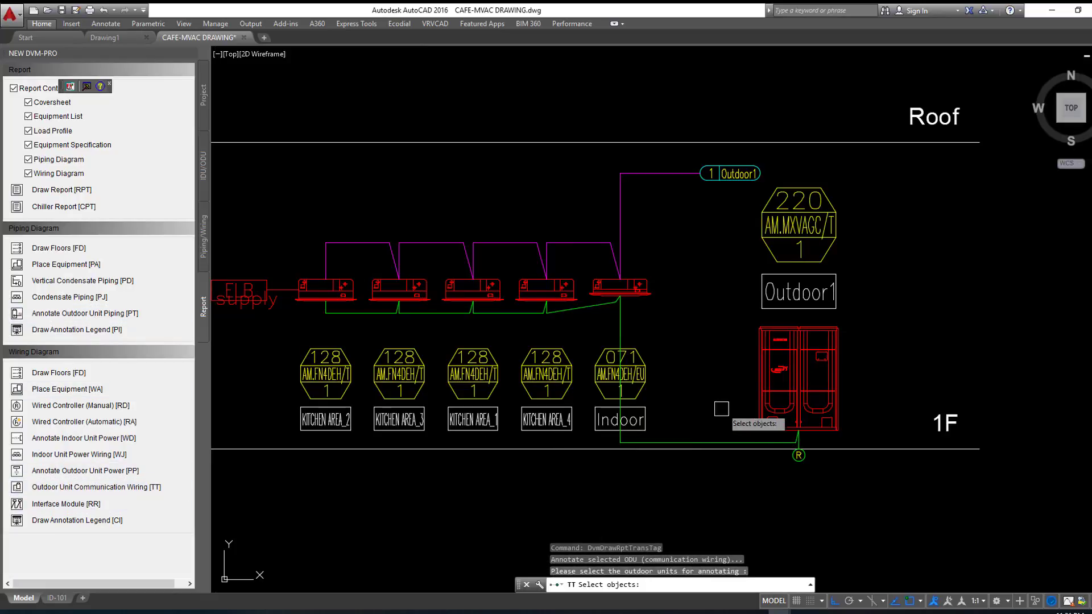
left_click(782, 368)
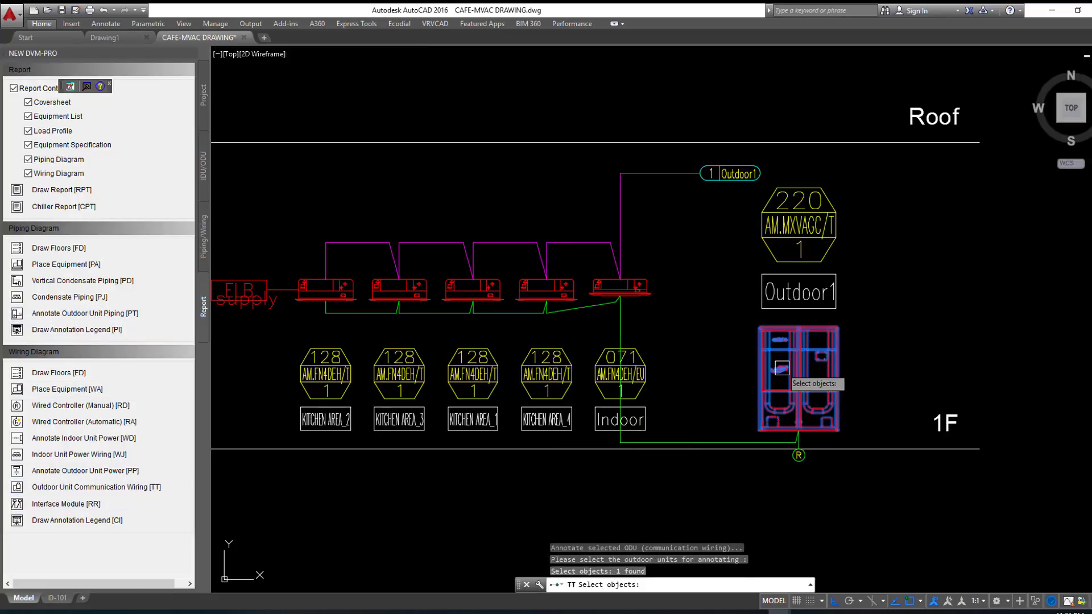
left_click(648, 293)
left_click(551, 293)
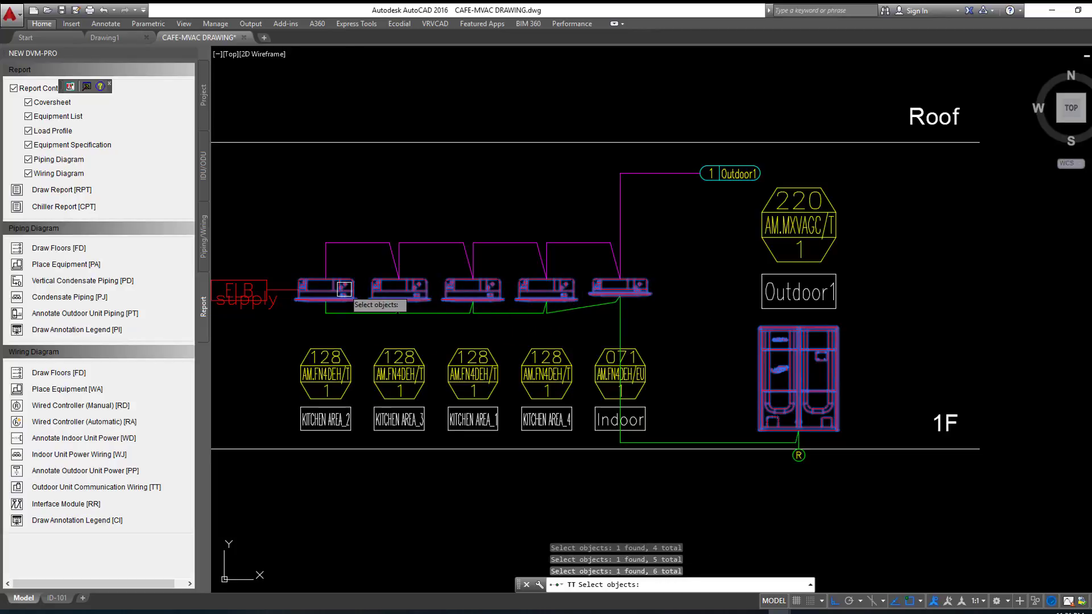
key("Return")
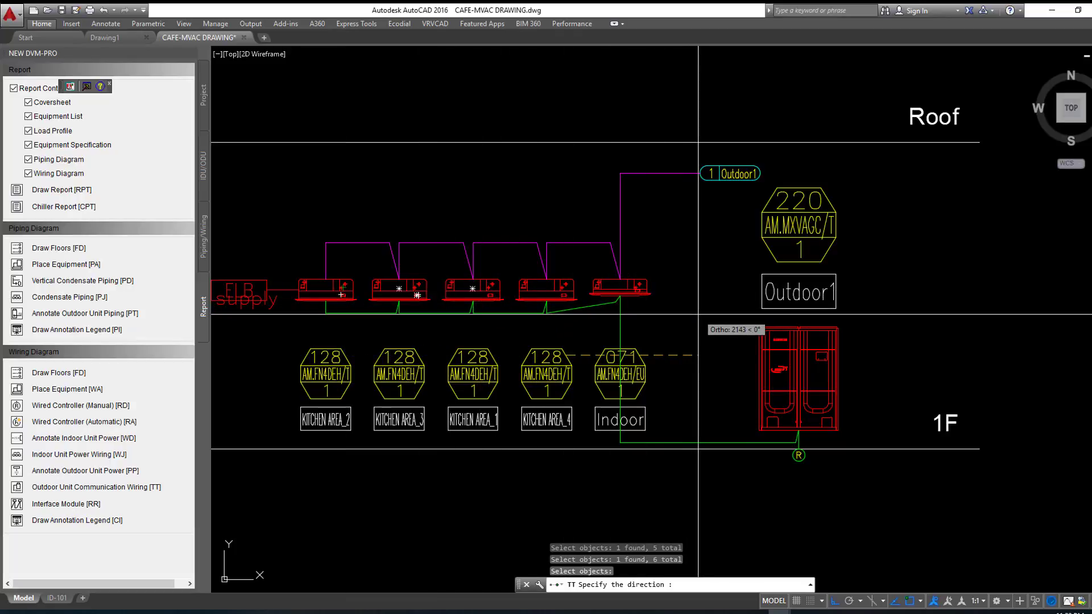
left_click(699, 314)
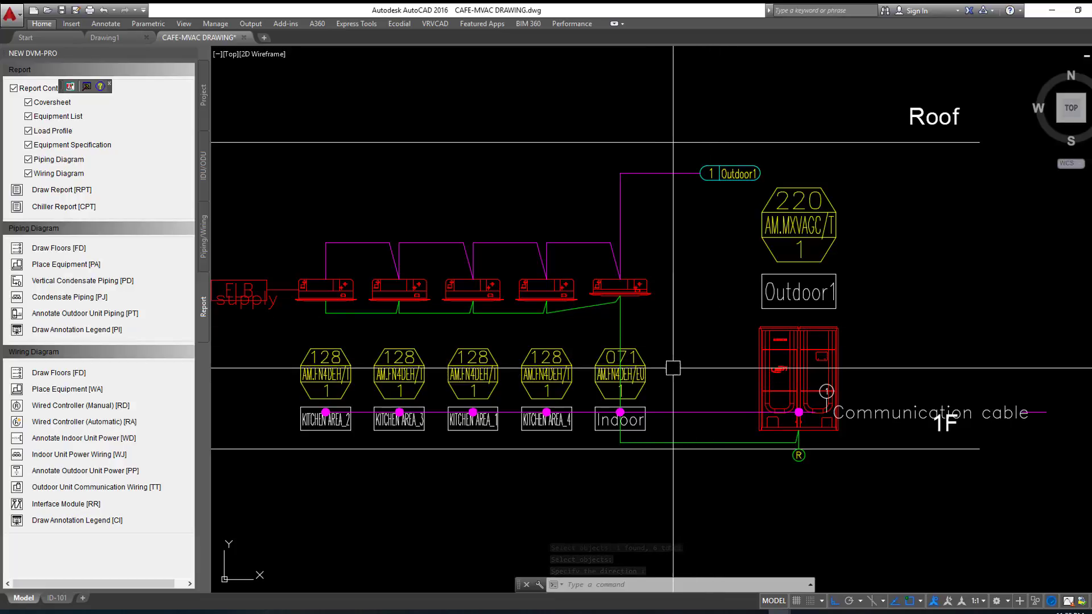
scroll(663, 367, "down", 2)
scroll(495, 421, "up", 4)
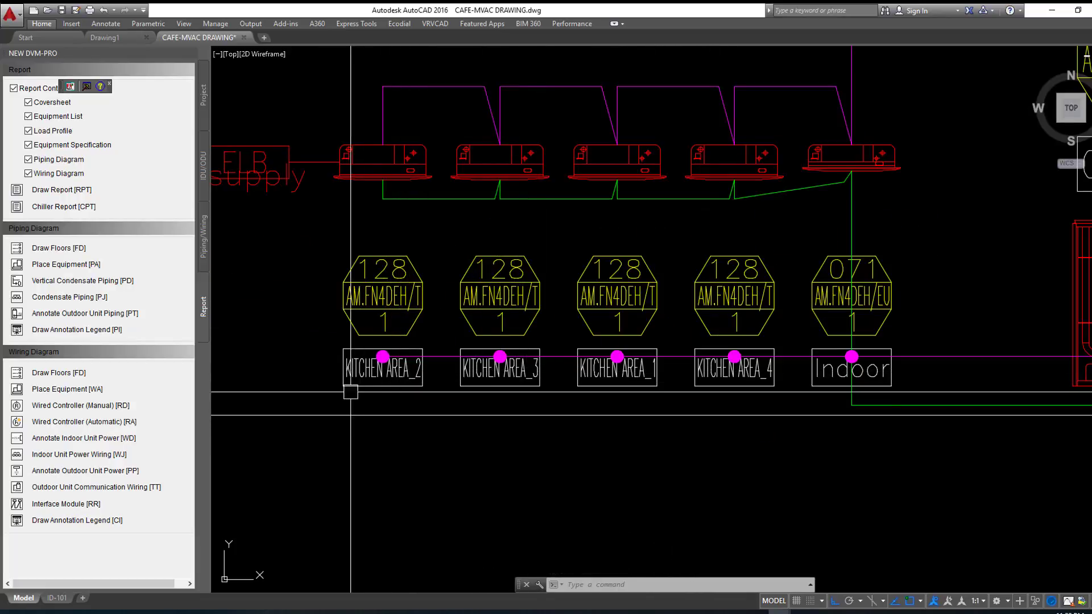
scroll(284, 373, "down", 4)
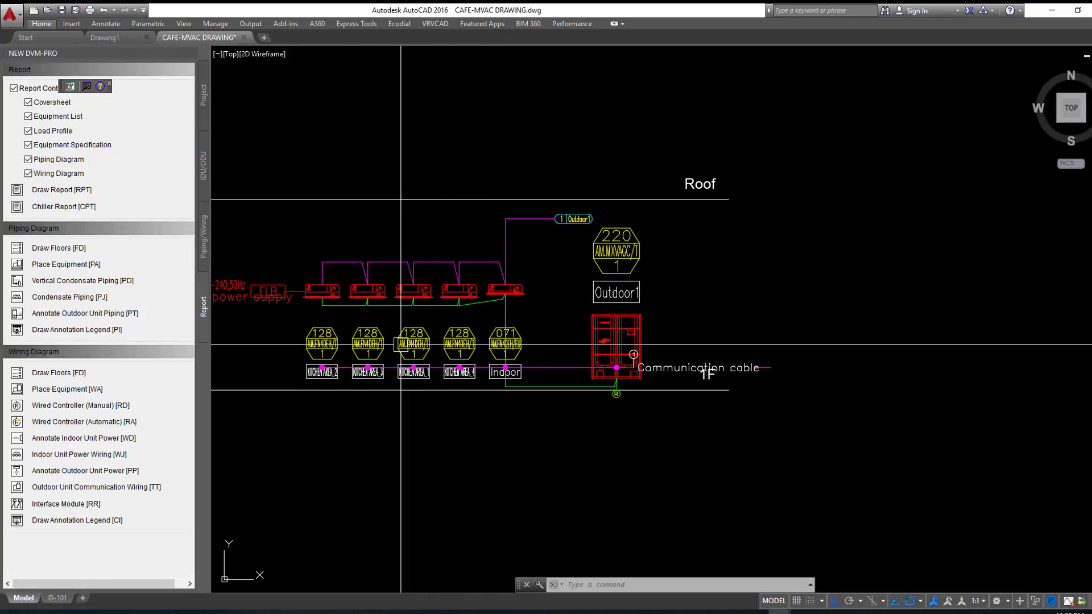
left_click(547, 369)
key("Escape")
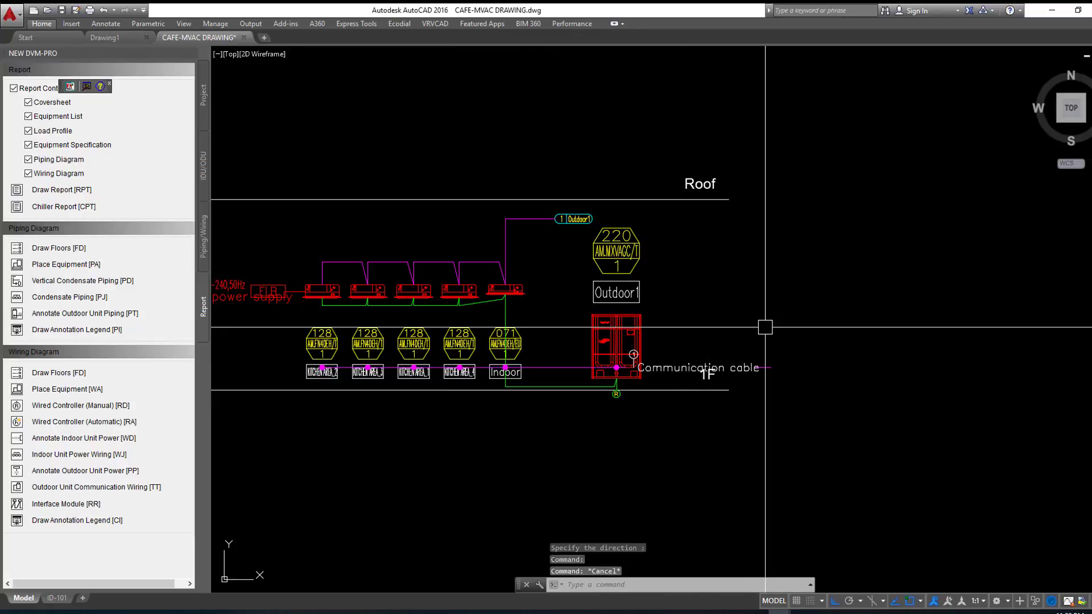
scroll(765, 328, "up", 2)
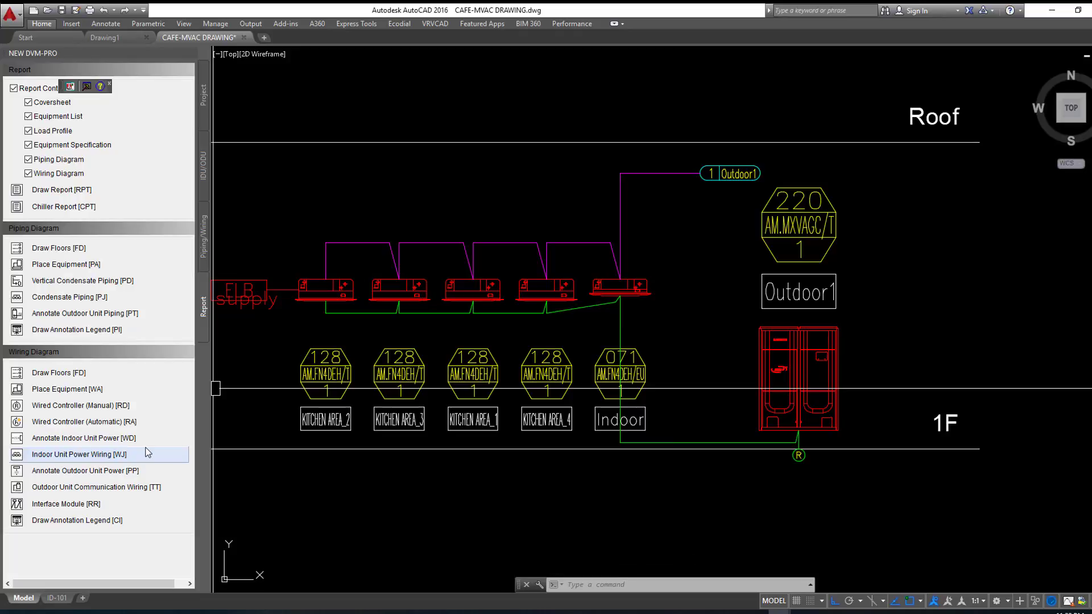
left_click(52, 505)
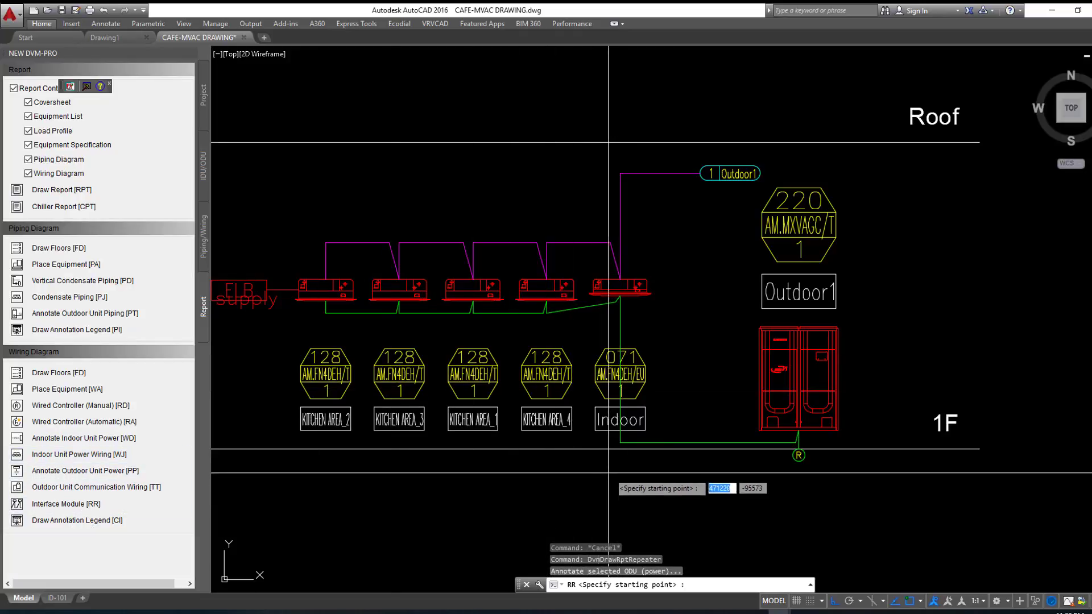
left_click(586, 469)
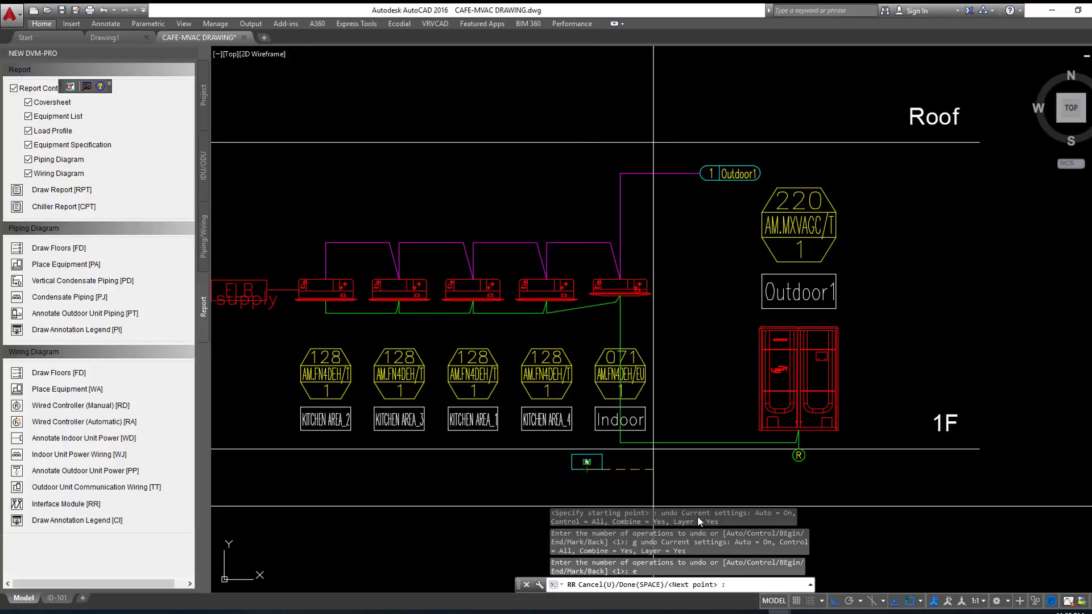
middle_click_drag(751, 513, 667, 373)
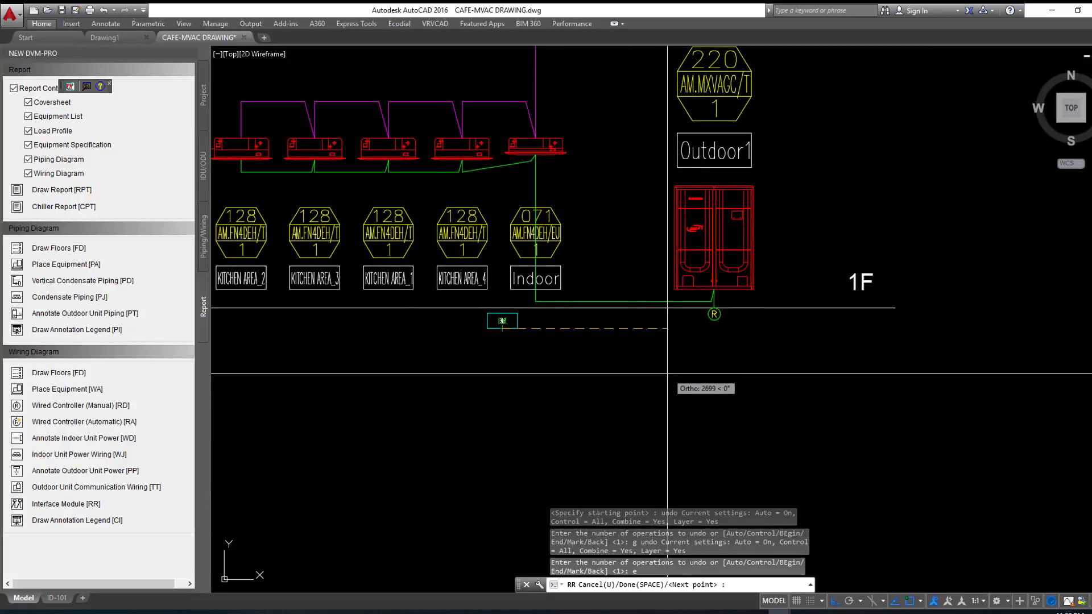
scroll(506, 322, "up", 3)
scroll(506, 322, "up", 3)
scroll(592, 373, "down", 7)
scroll(705, 394, "up", 1)
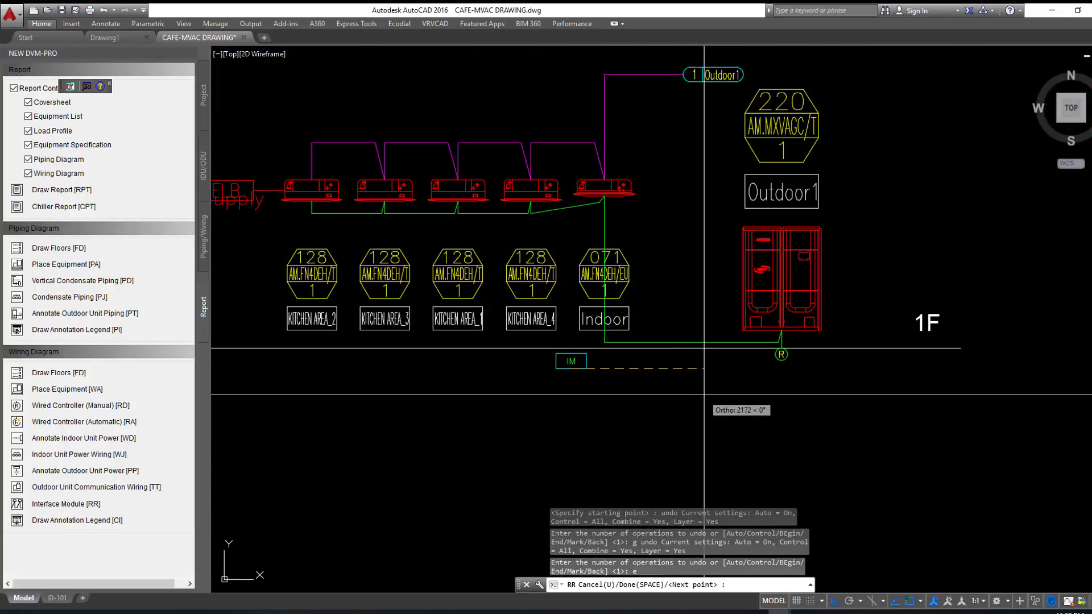
left_click(736, 367)
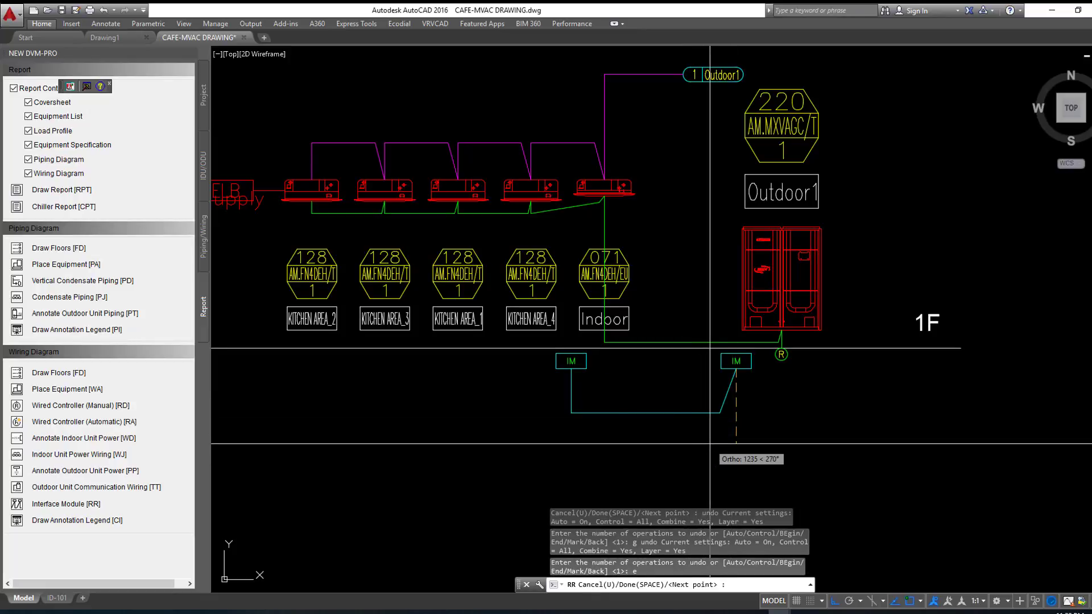
left_click(860, 367)
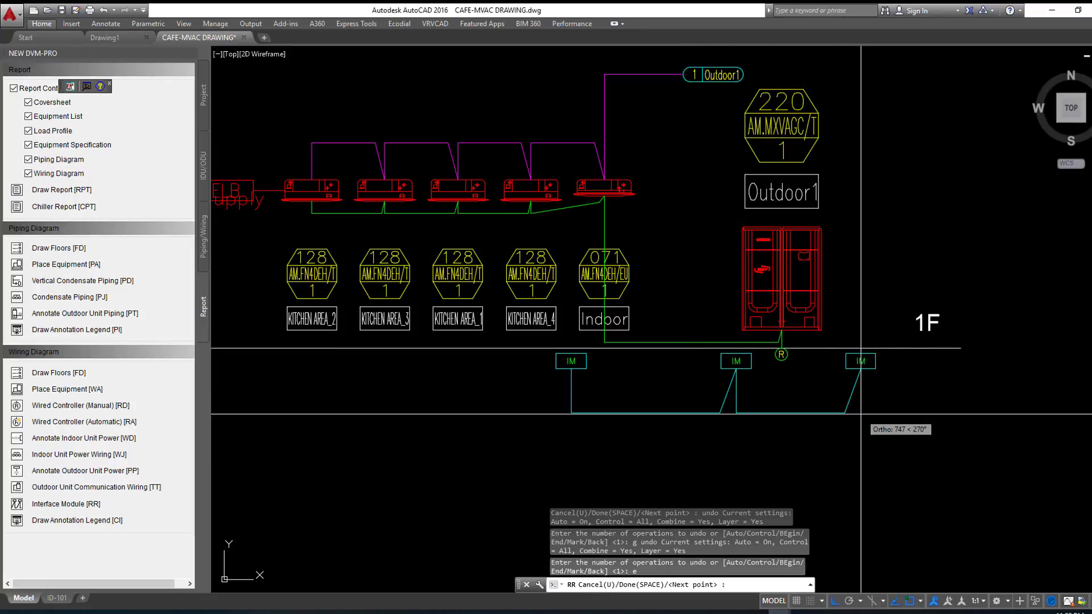
left_click(956, 418)
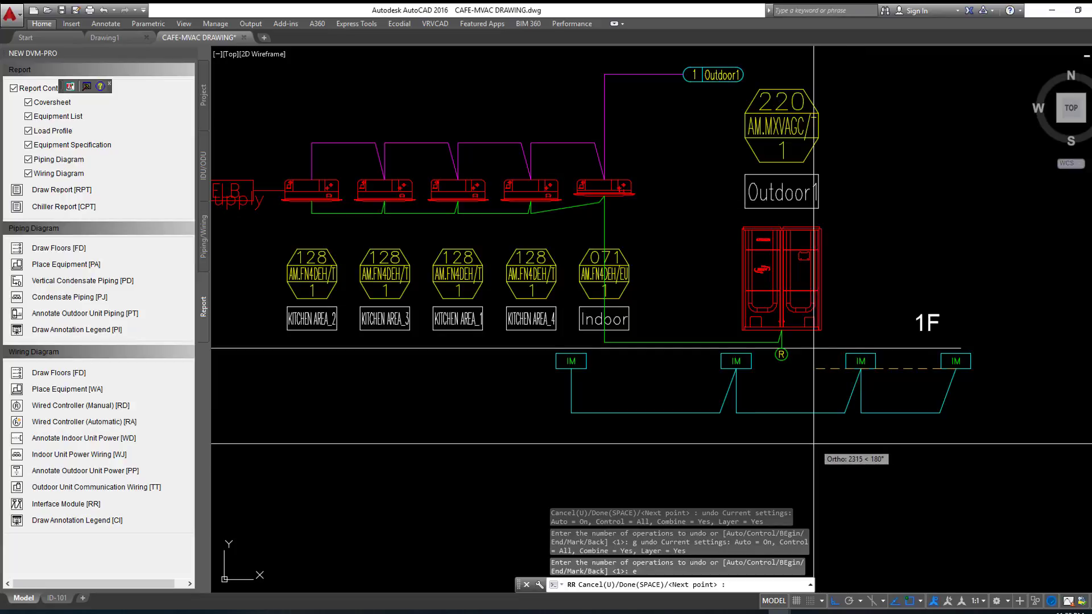
key("space")
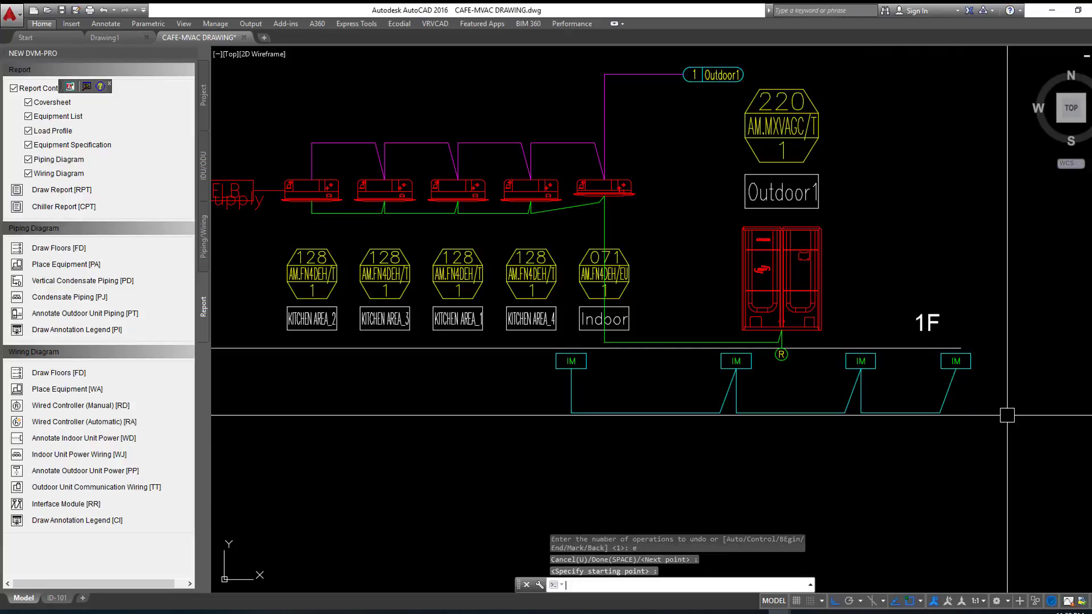
key("Escape")
key("Escape")
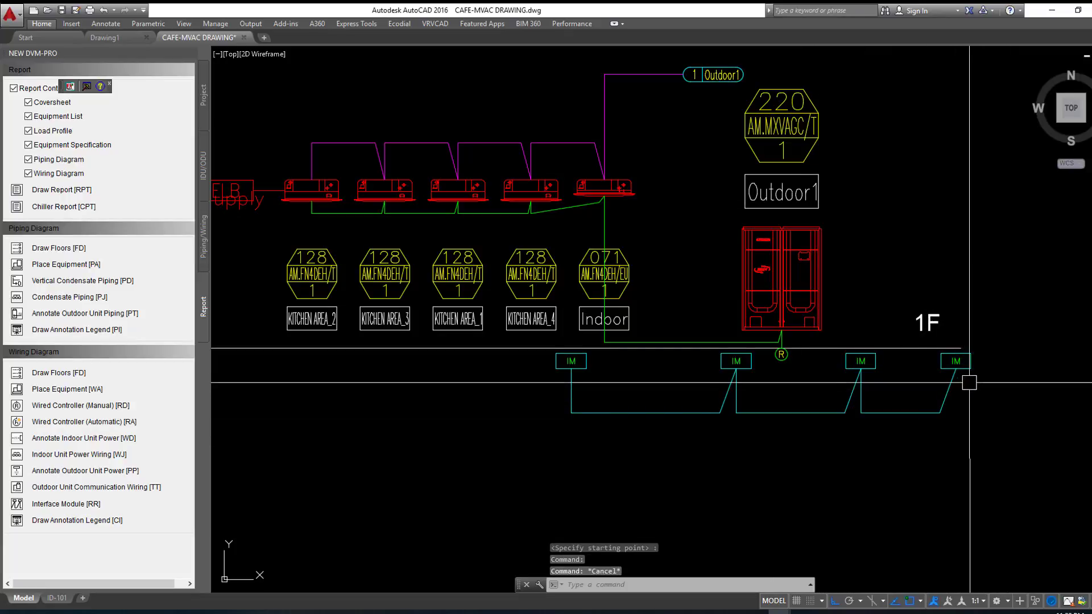
left_click(569, 440)
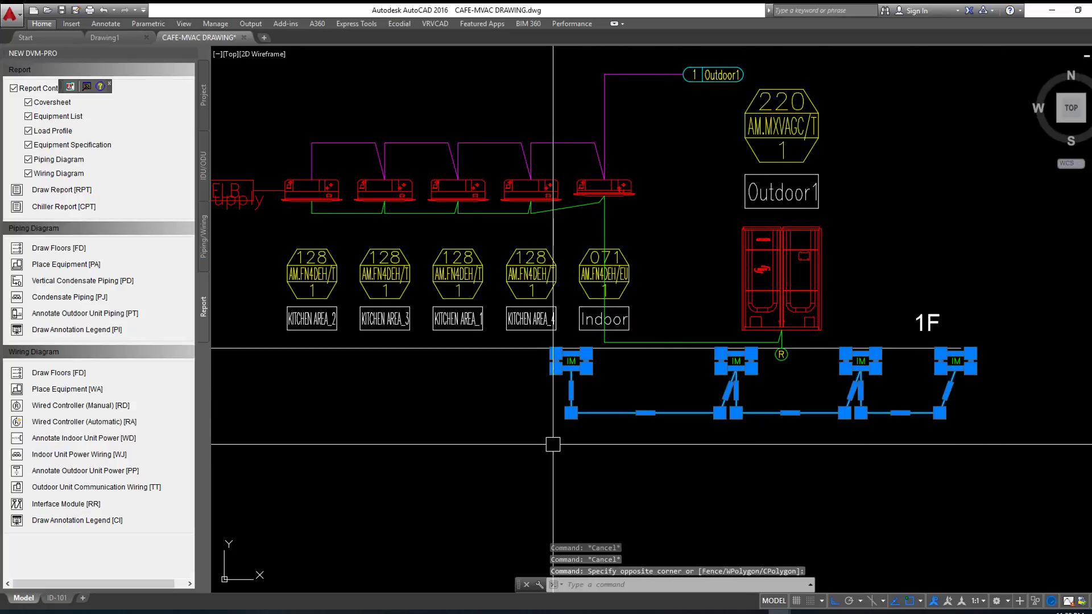
key("Escape")
key("ctrl+z")
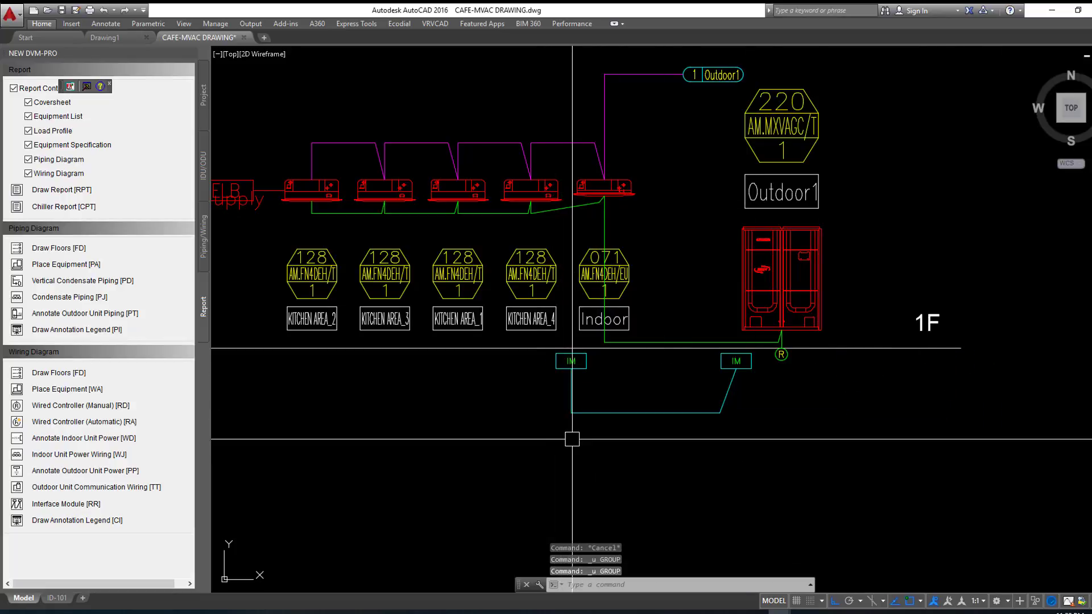
key("ctrl+z")
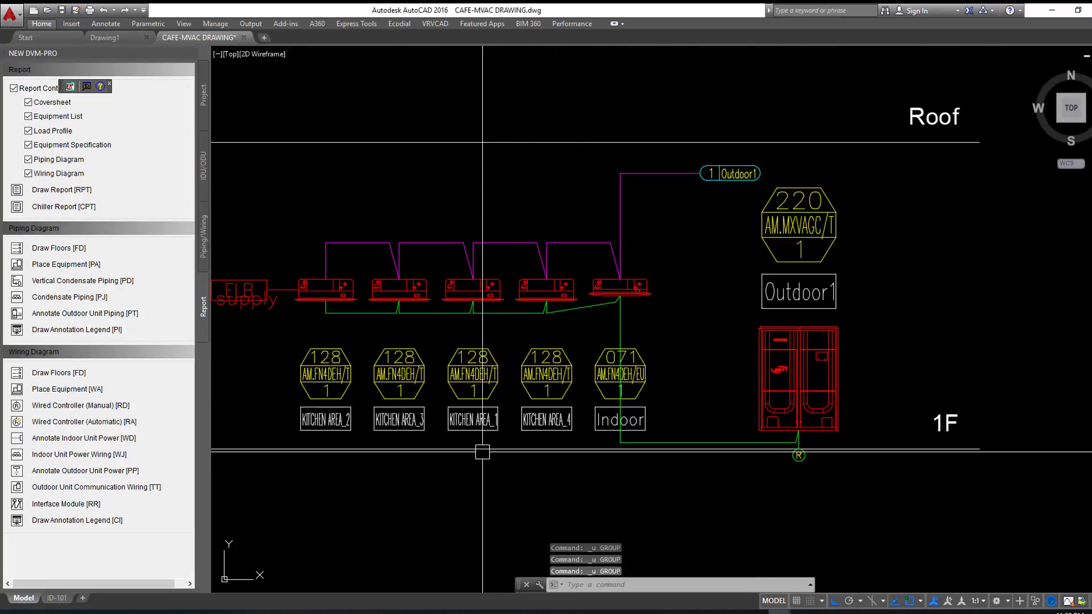
scroll(495, 449, "down", 4)
Step: Insert the controller and cable wiring legend [CI] in the empty area below the 1F level
middle_click_drag(487, 476, 688, 411)
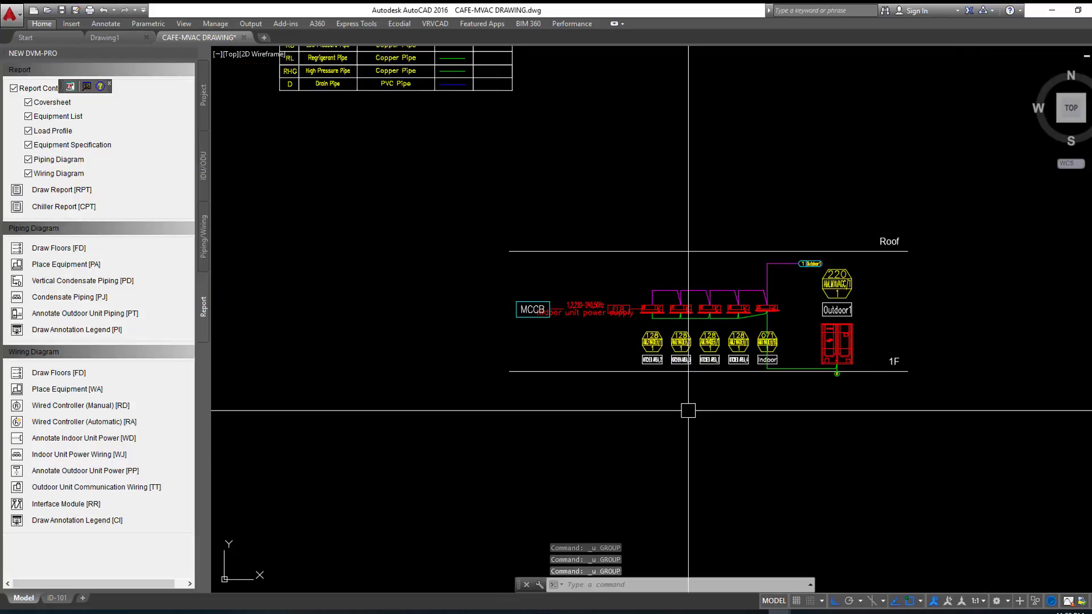
left_click(115, 520)
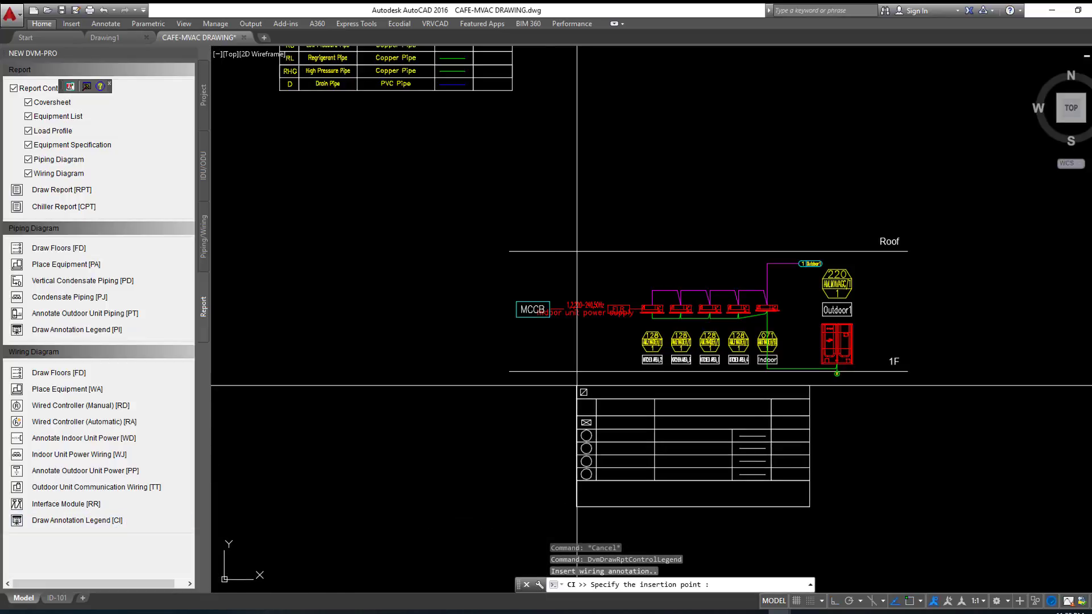
left_click(490, 407)
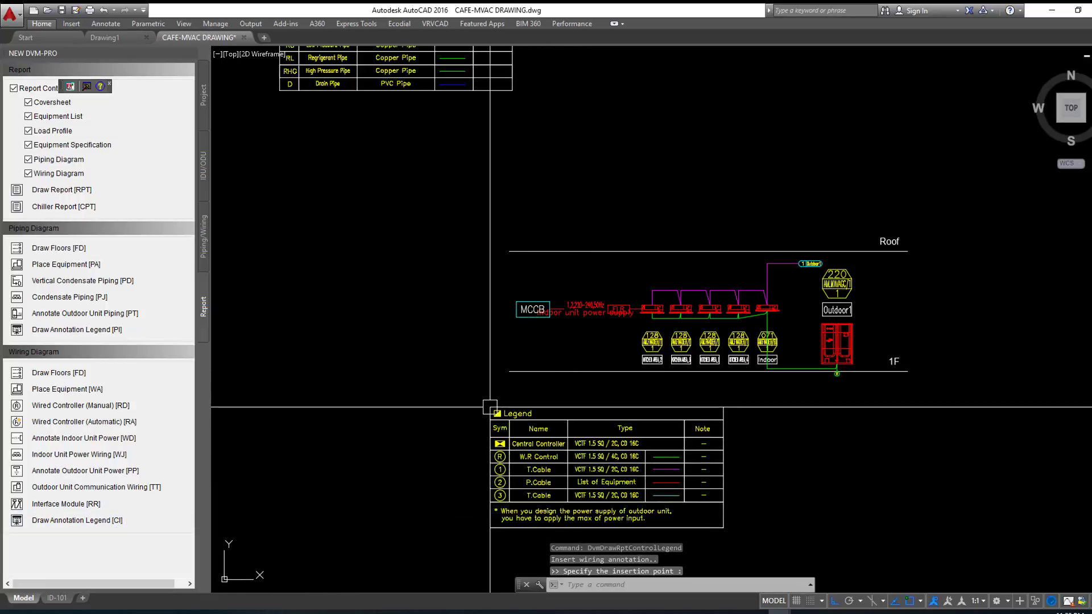
scroll(433, 444, "down", 3)
scroll(589, 359, "up", 3)
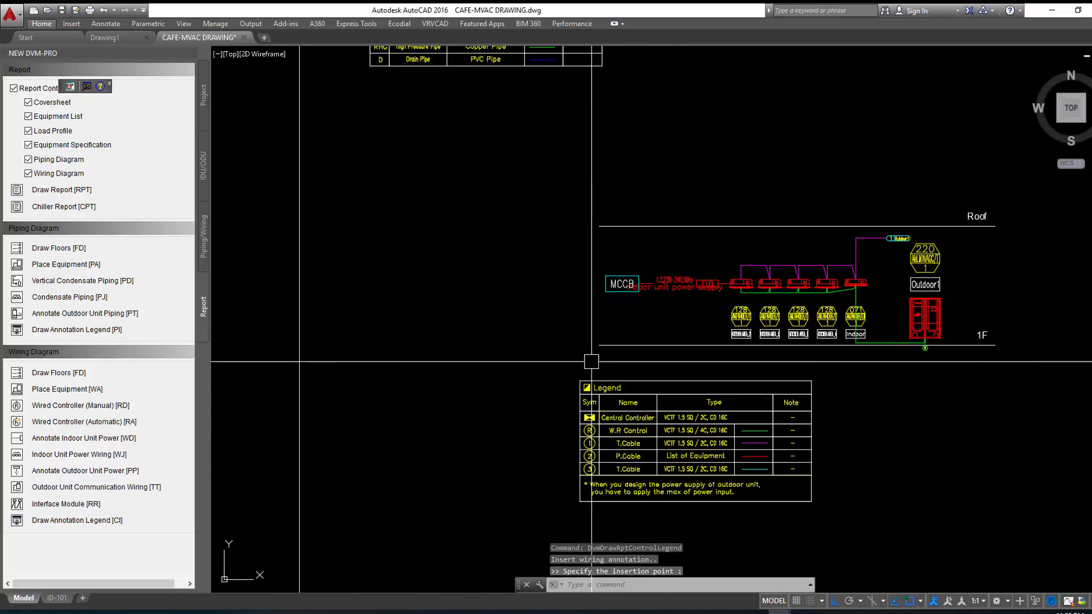
scroll(589, 359, "up", 3)
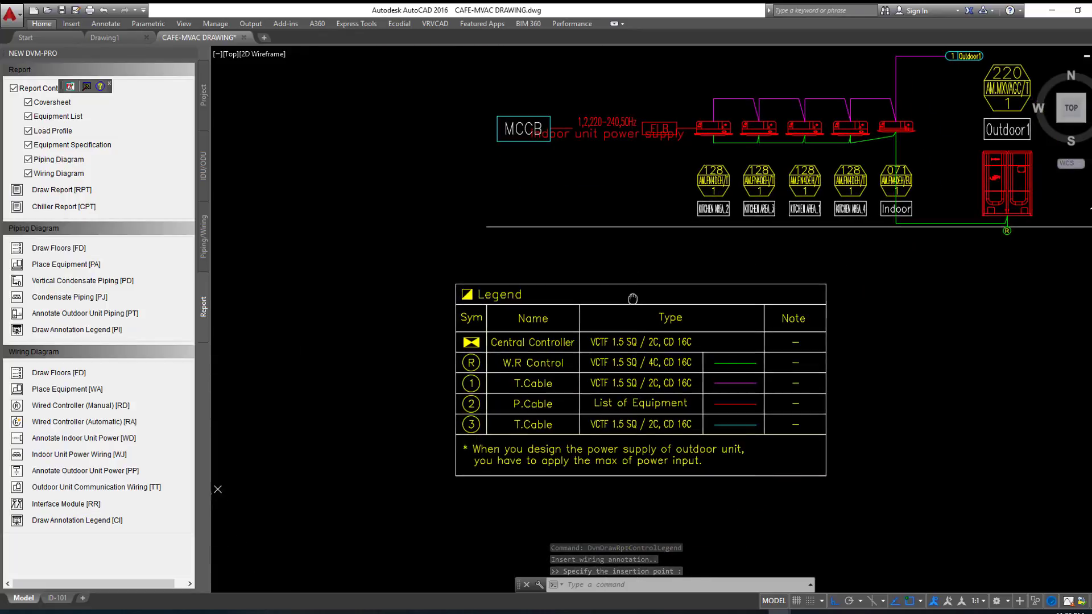
scroll(637, 302, "down", 3)
scroll(569, 313, "down", 1)
Step: Window-select the piping legend tables on both sheets and erase them
scroll(557, 228, "up", 3)
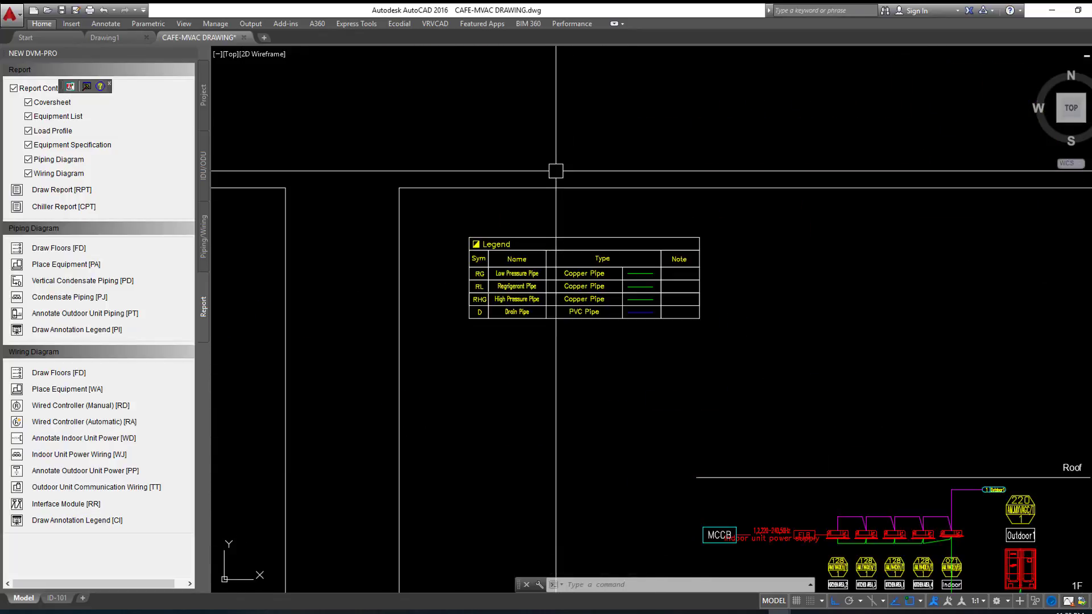
scroll(455, 208, "up", 1)
left_click(441, 209)
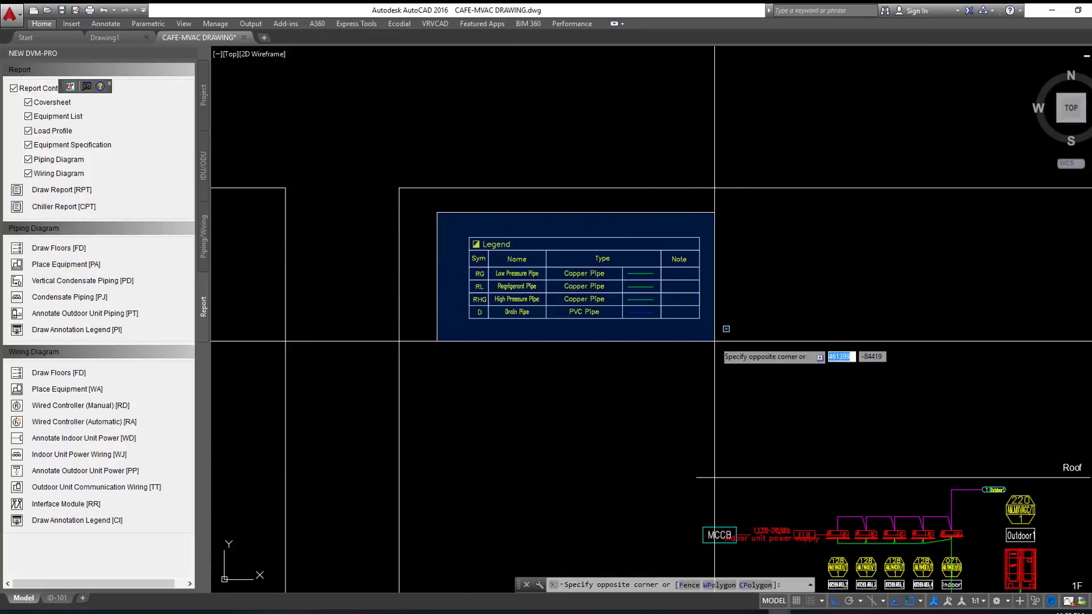
left_click(790, 350)
scroll(711, 318, "down", 3)
scroll(638, 287, "down", 2)
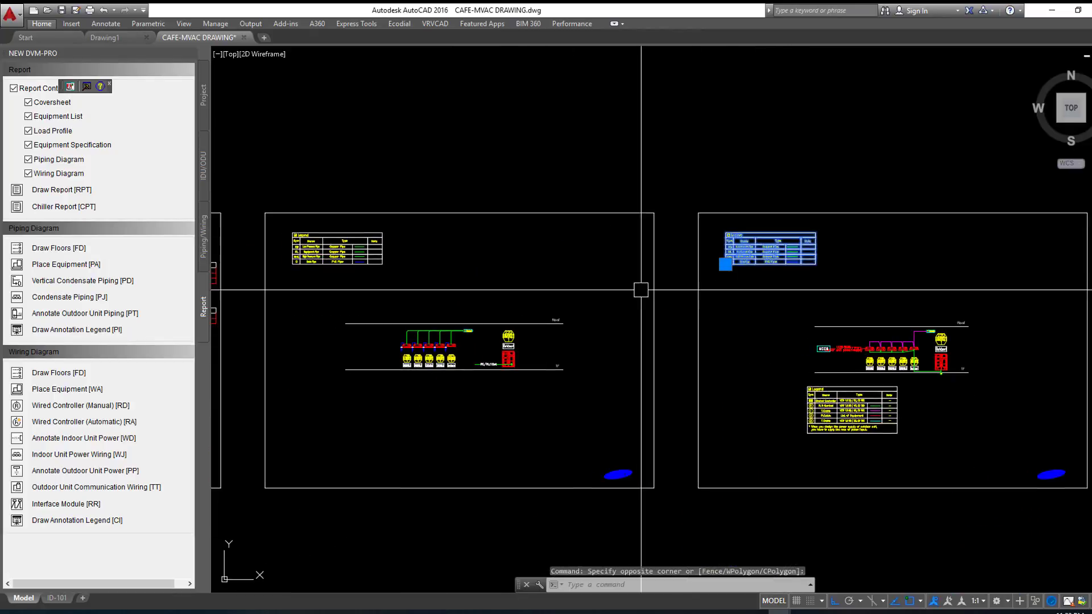
left_click(292, 193)
left_click(515, 288)
type("e")
key("Return")
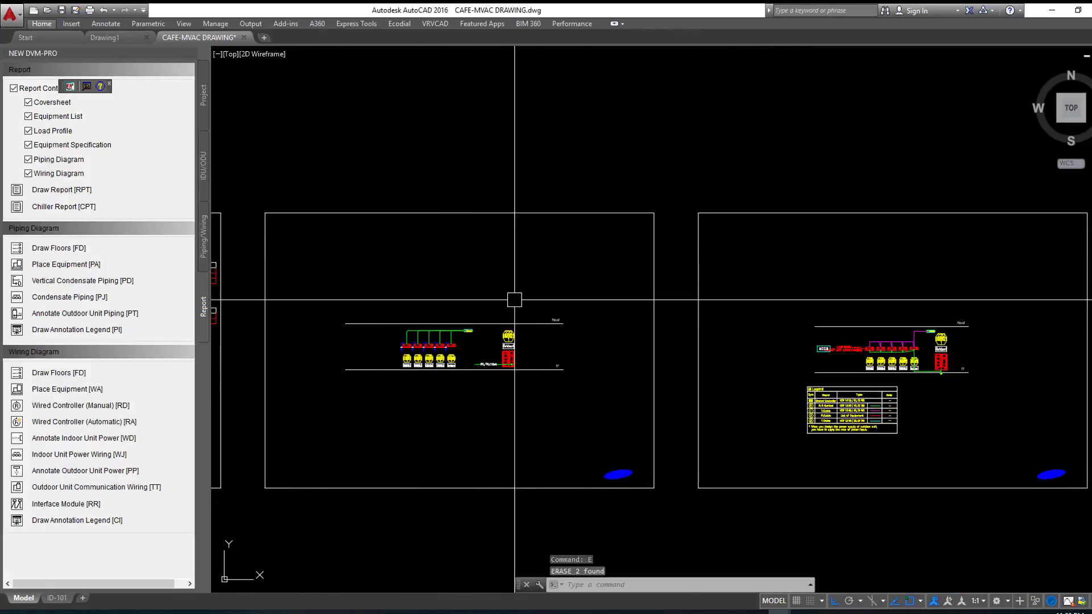
Step: Move the wiring legend further left on its sheet
scroll(831, 425, "up", 2)
scroll(831, 425, "up", 1)
left_click(750, 318)
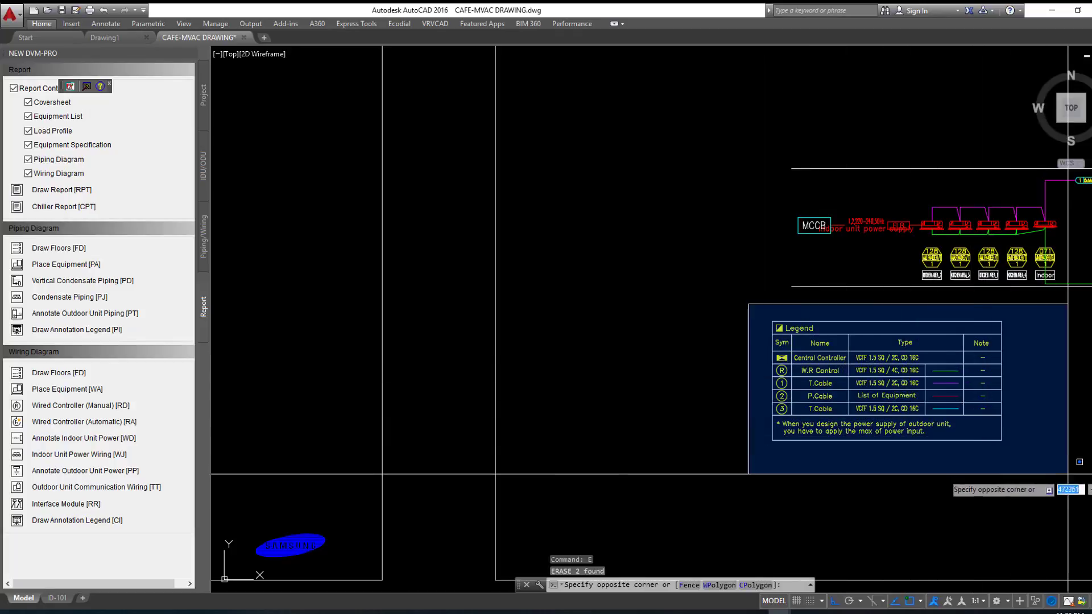
scroll(1013, 483, "down", 4)
middle_click_drag(963, 466, 580, 372)
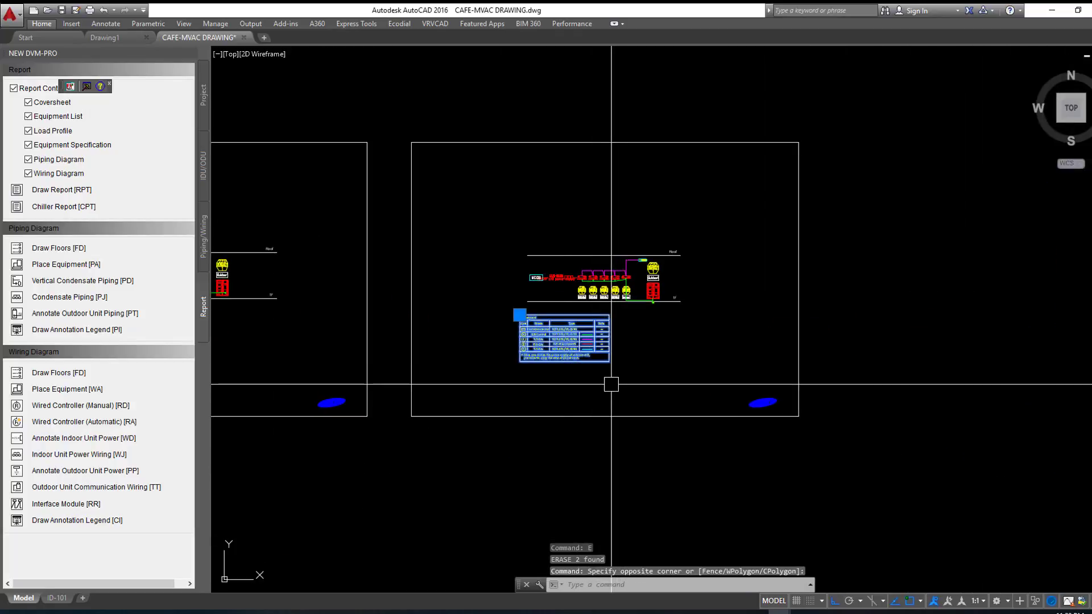
type("m")
key("Return")
left_click(630, 377)
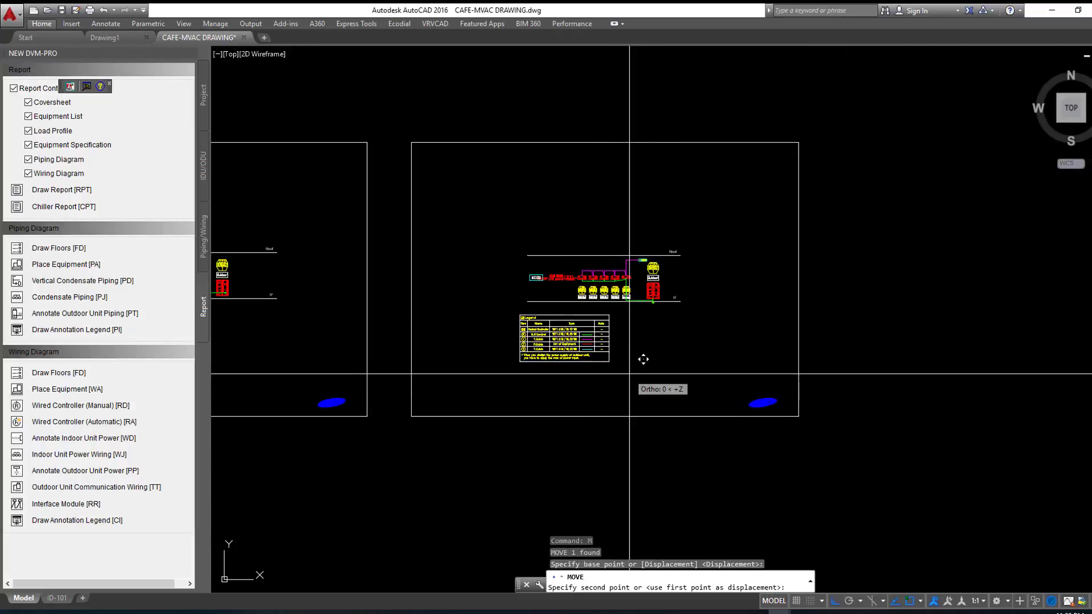
left_click(540, 376)
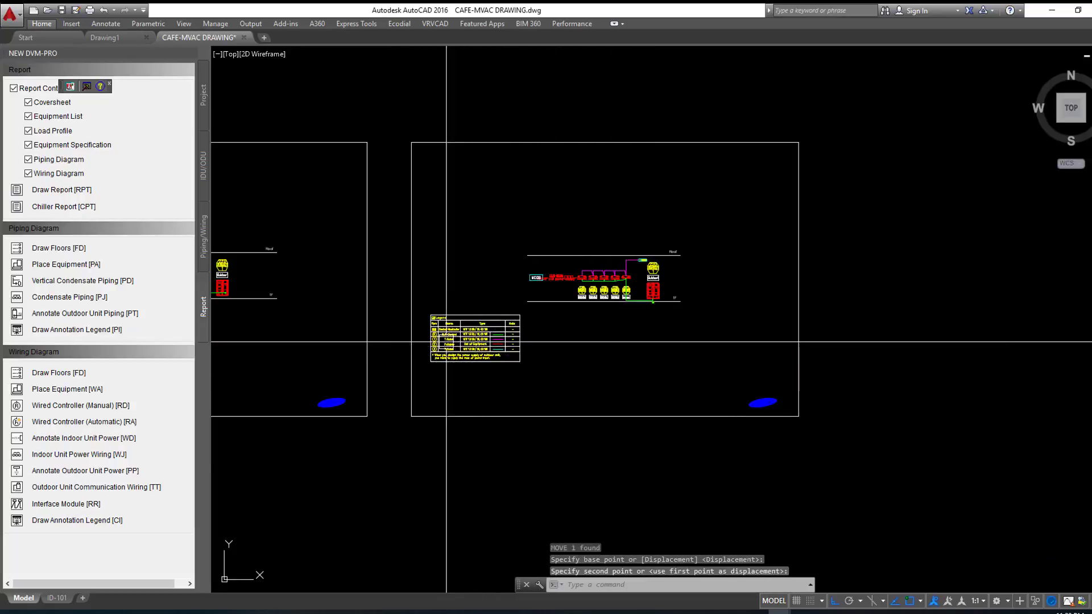
Step: Move the wiring legend down near the bottom of the sheet
scroll(447, 343, "up", 2)
left_click(403, 271)
left_click(598, 373)
type("m")
key("Return")
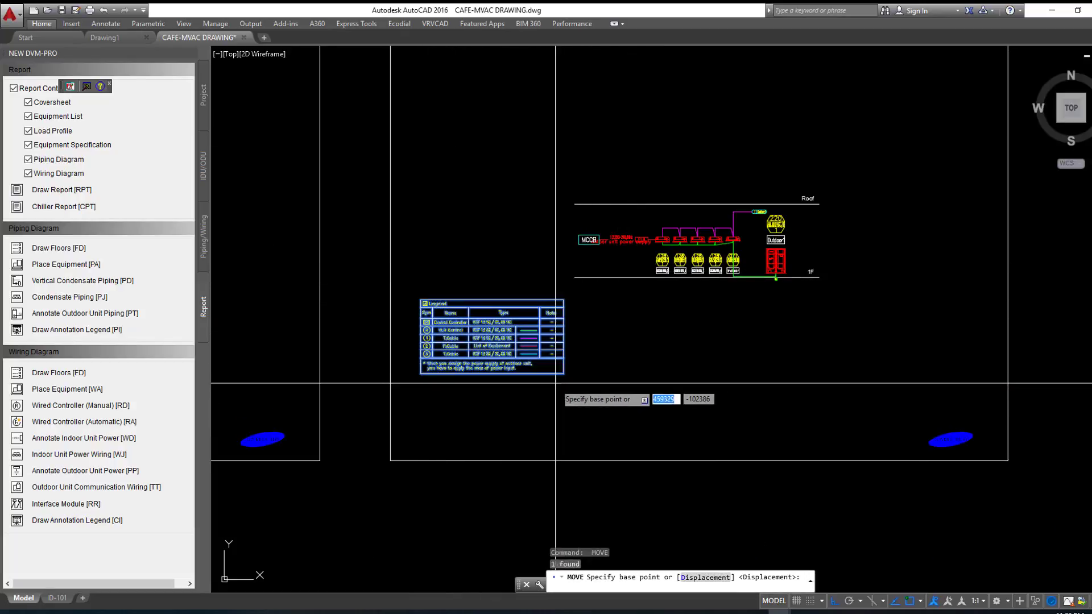
left_click(598, 354)
left_click(598, 414)
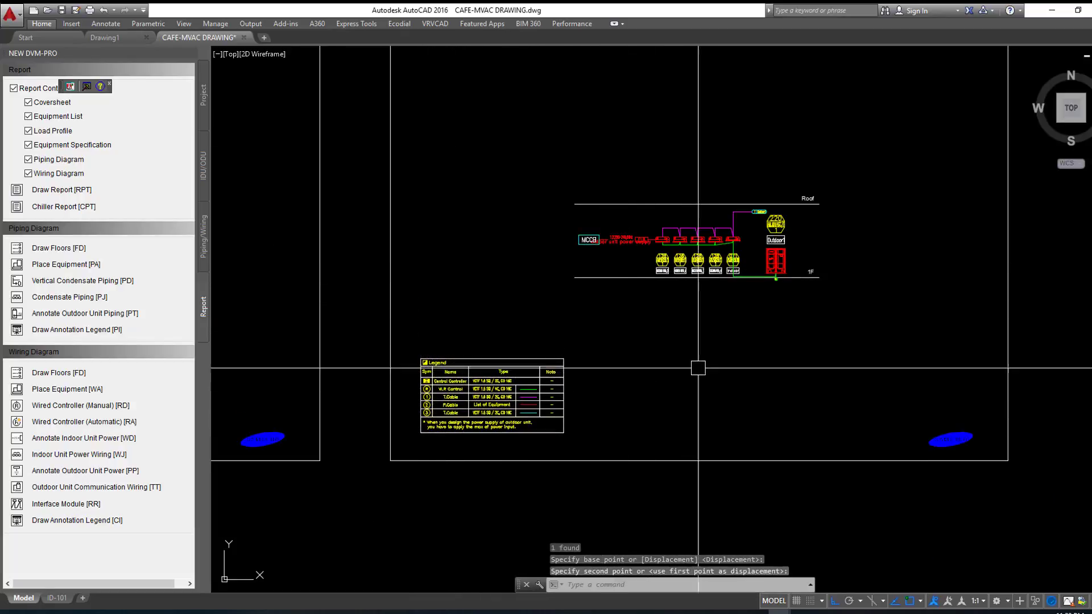
scroll(728, 368, "down", 2)
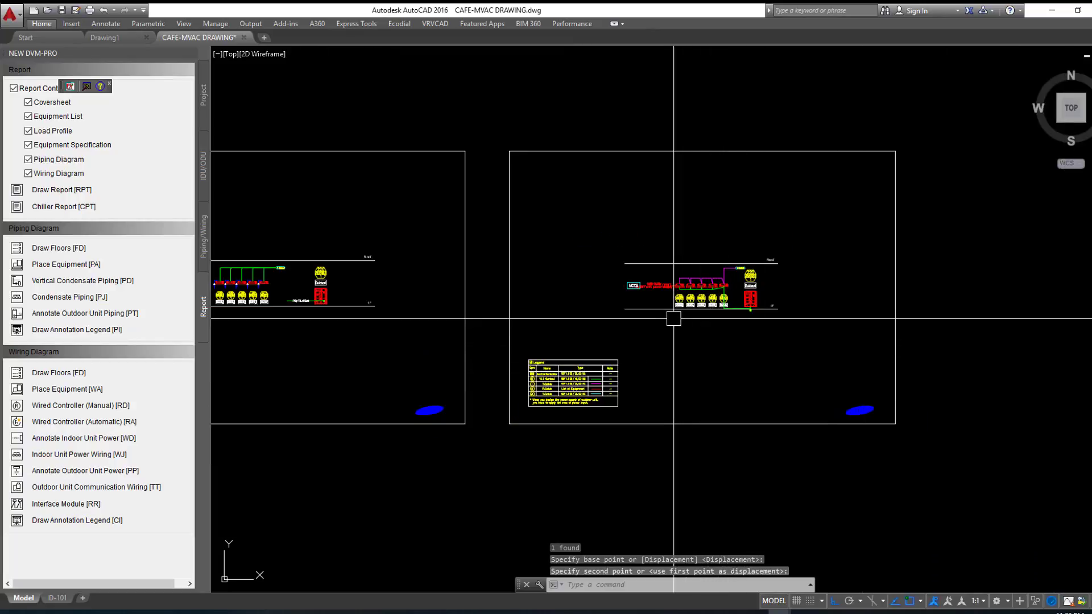
Step: Copy the legend to the same lower-left spot on the neighbouring sheet
type("Co")
key("Return")
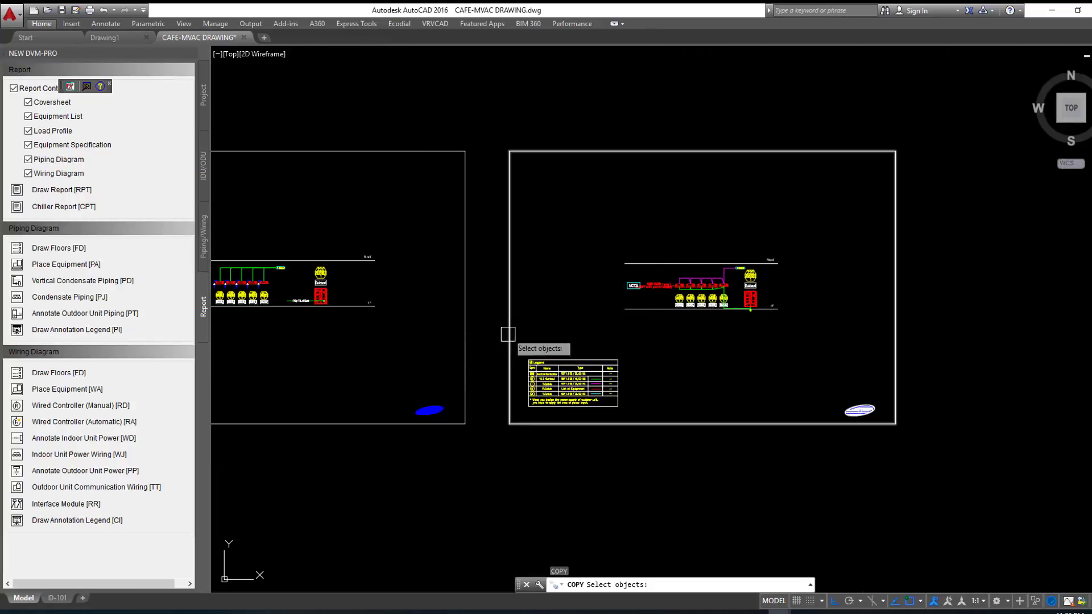
left_click(489, 334)
left_click(677, 475)
scroll(625, 421, "down", 2)
scroll(842, 364, "up", 3)
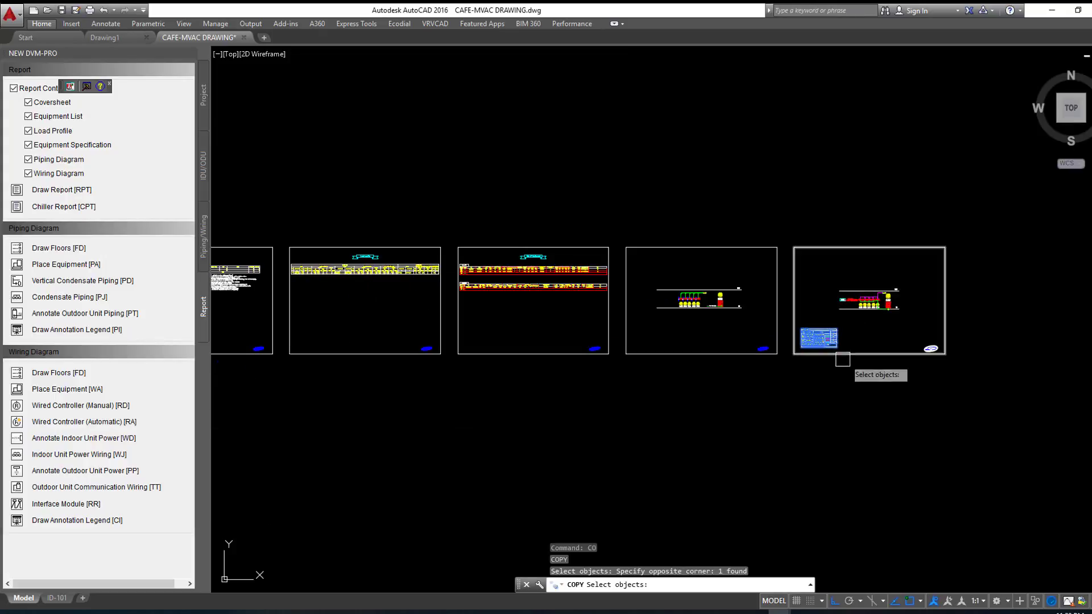
key("Return")
left_click(808, 354)
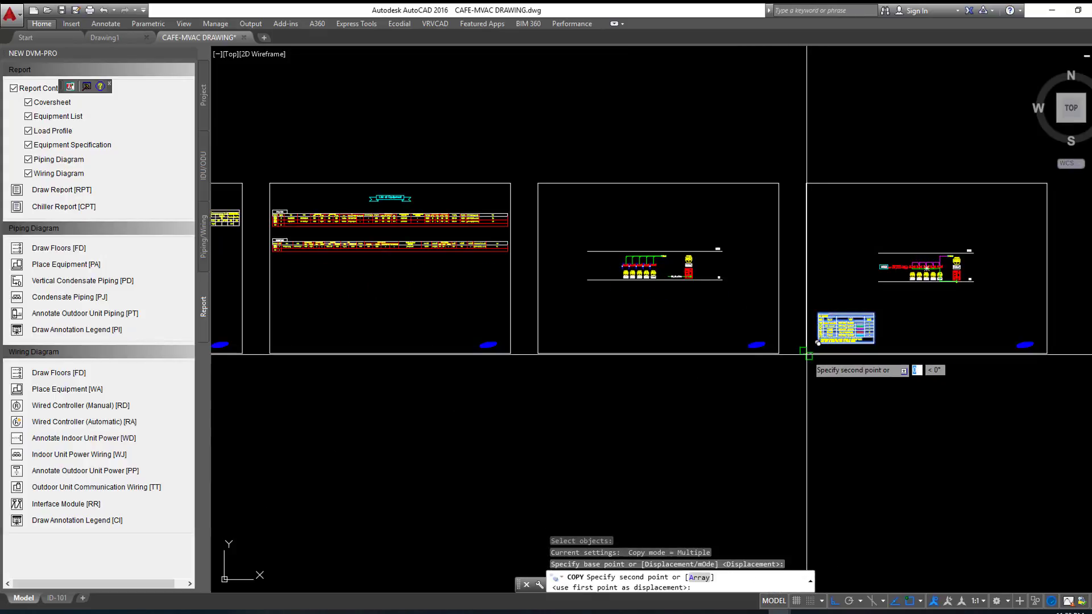
left_click(537, 353)
key("Escape")
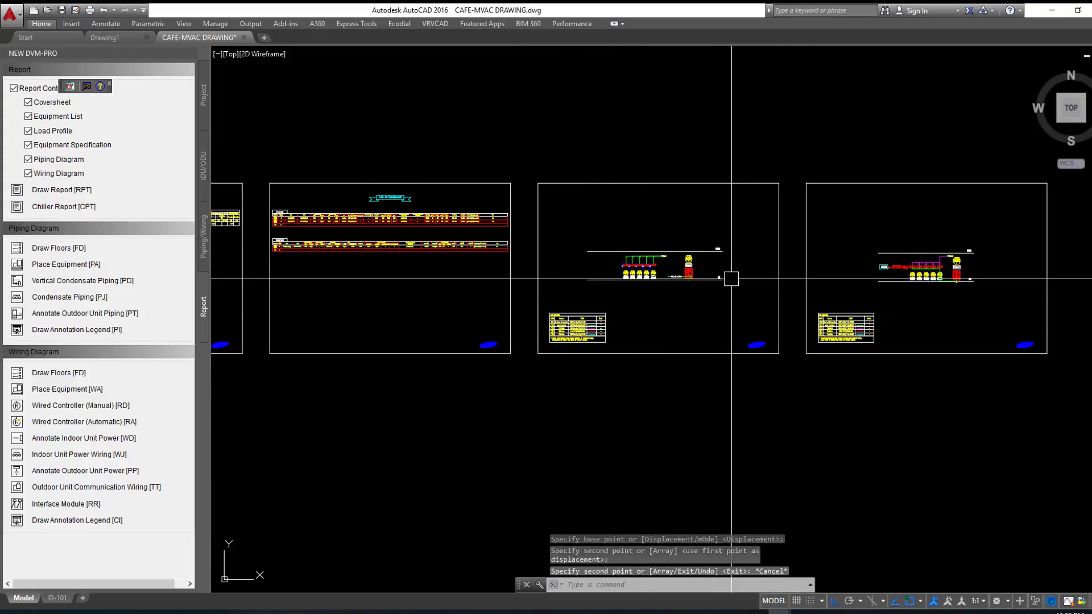
Step: Save the drawing and show the project building information panel
middle_click_drag(731, 281, 732, 327)
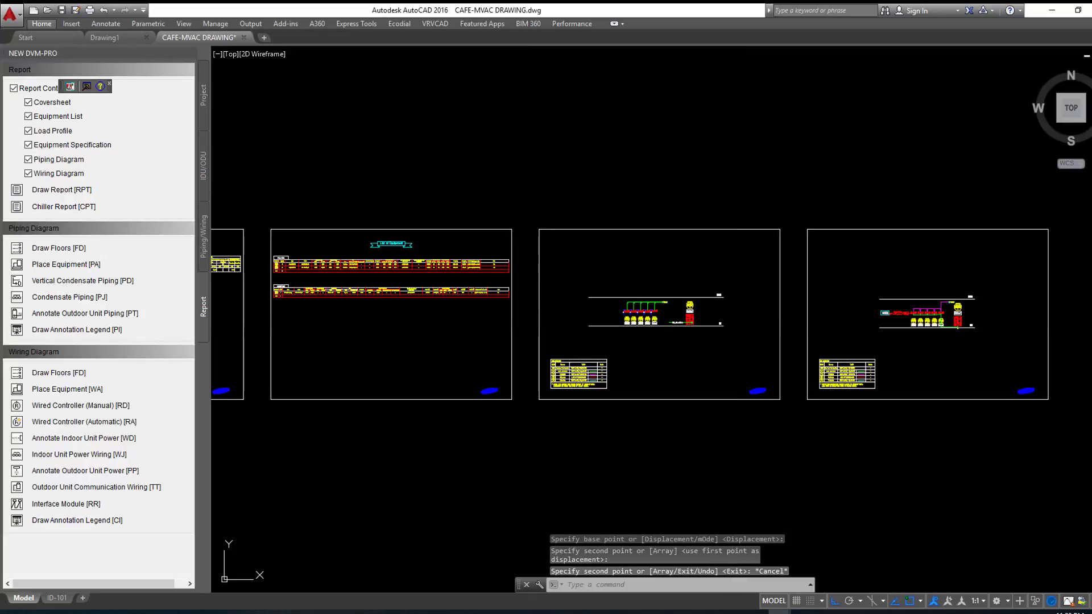
key("ctrl+s")
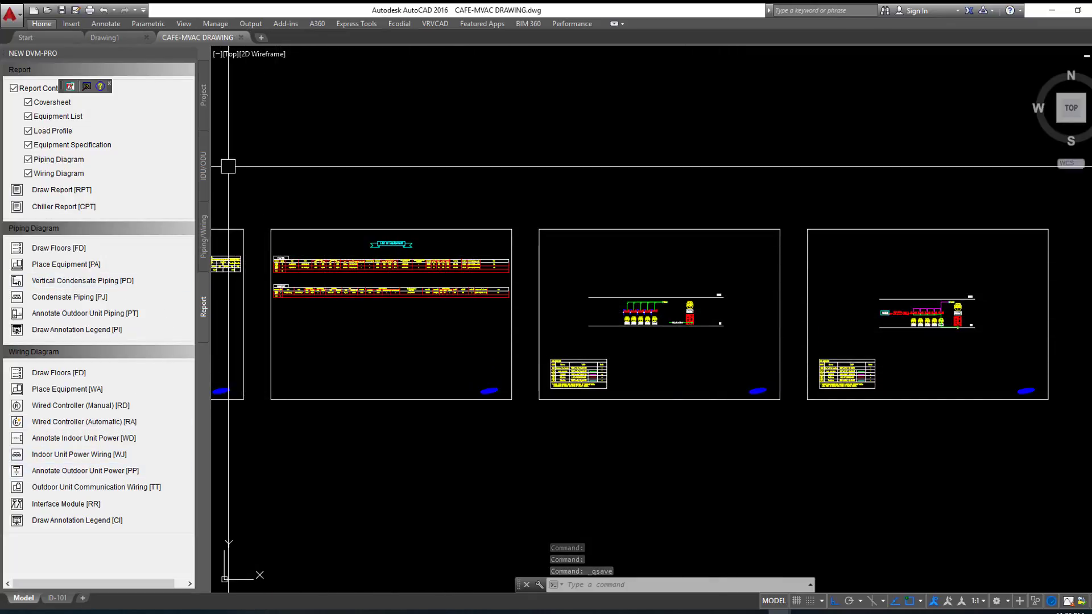
left_click(203, 109)
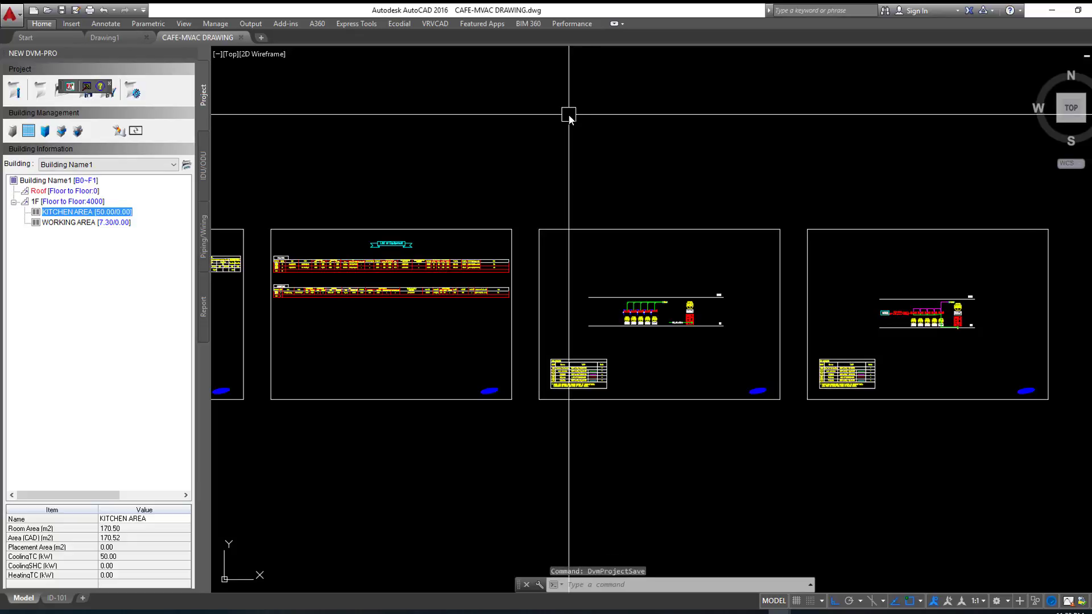
Step: Window-select the small stray table left of the floor plans and erase it
scroll(569, 115, "down", 3)
scroll(517, 251, "down", 1)
scroll(501, 256, "up", 1)
scroll(482, 262, "up", 4)
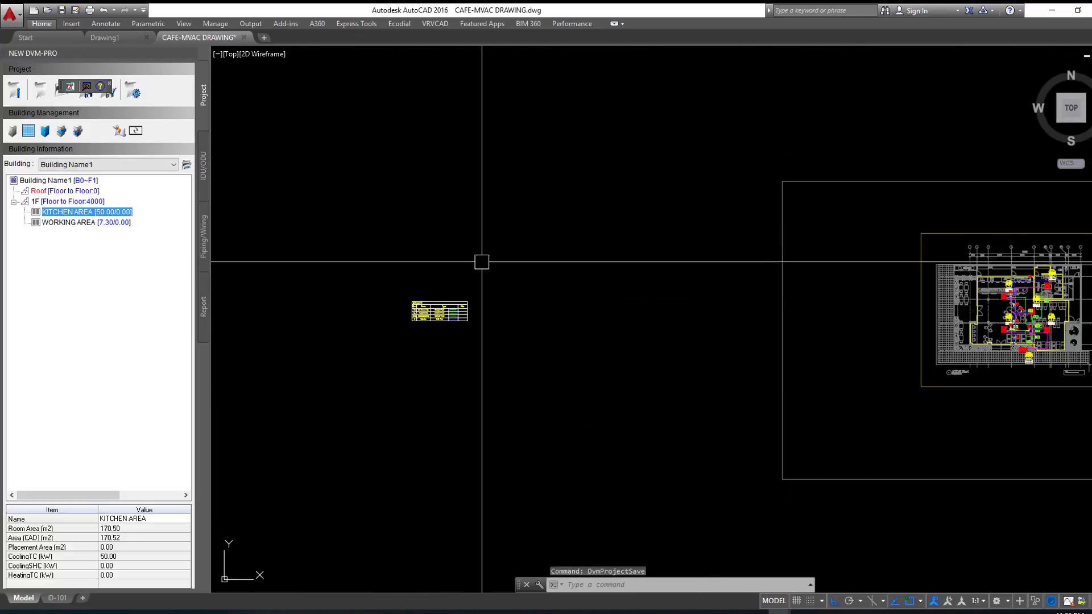
scroll(429, 301, "up", 4)
left_click(385, 302)
scroll(502, 322, "down", 4)
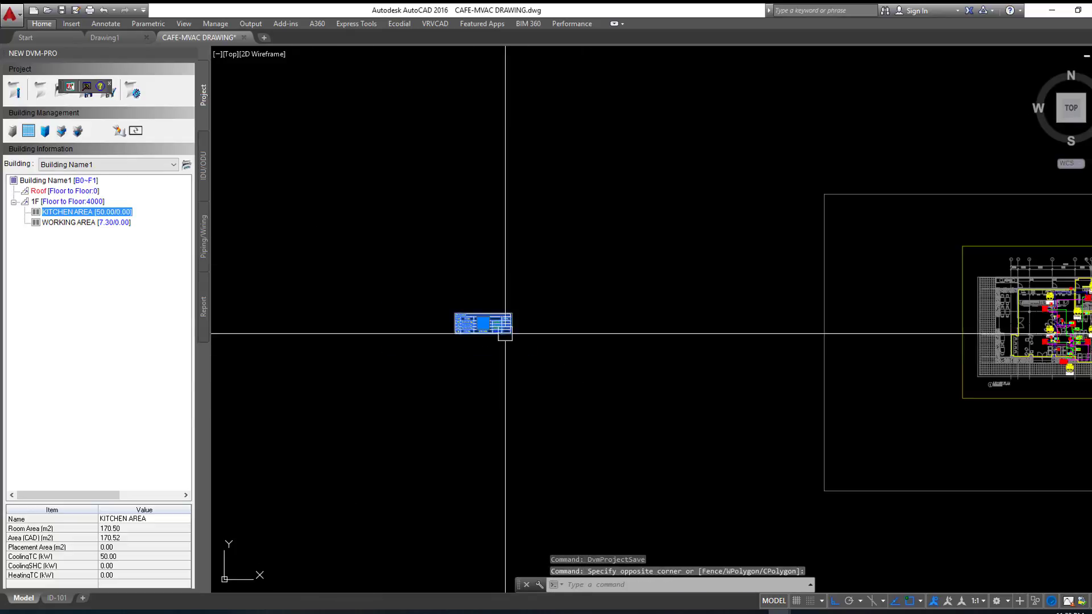
left_click(607, 383)
type("e")
key("Return")
Step: Quick-save the drawing again
scroll(554, 358, "down", 3)
scroll(670, 359, "up", 1)
scroll(669, 240, "up", 3)
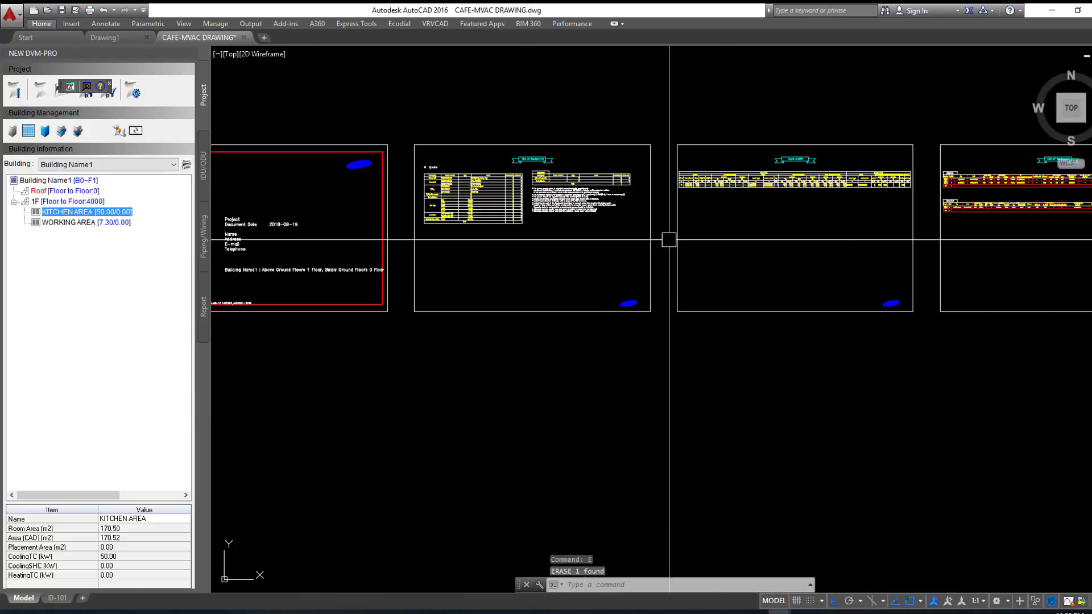
scroll(662, 242, "down", 5)
key("ctrl+s")
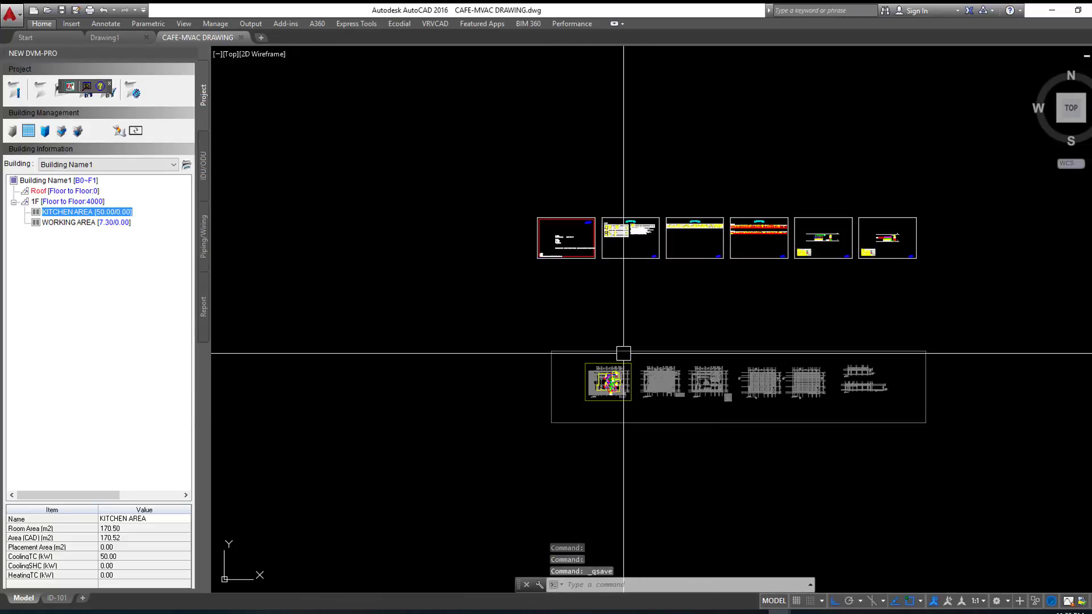
scroll(631, 376, "up", 7)
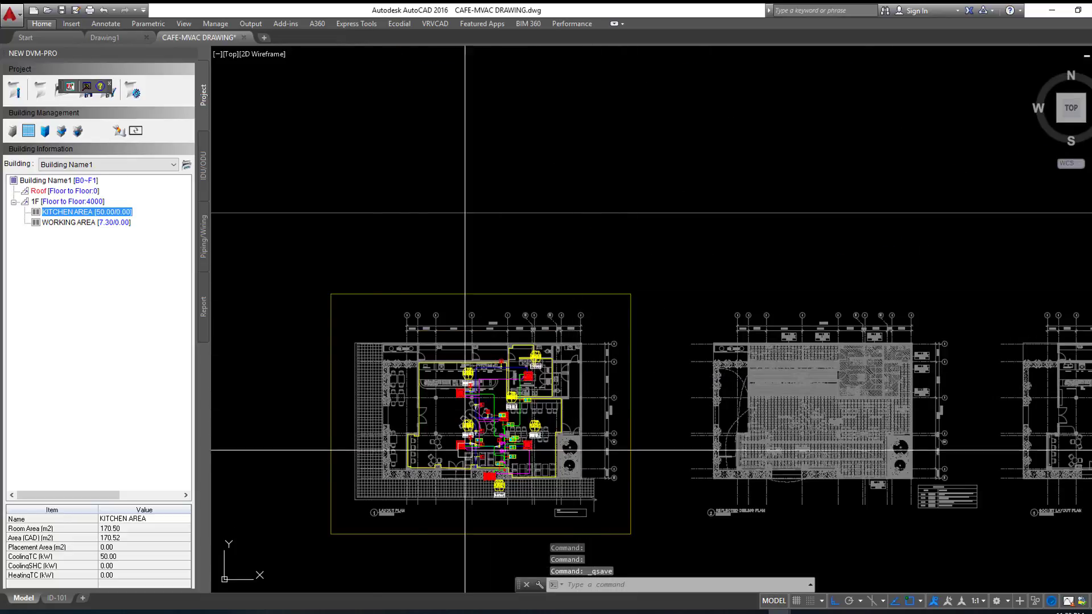
Step: Open the ID-101 layout and pan its left viewport onto the cover sheet
left_click(60, 602)
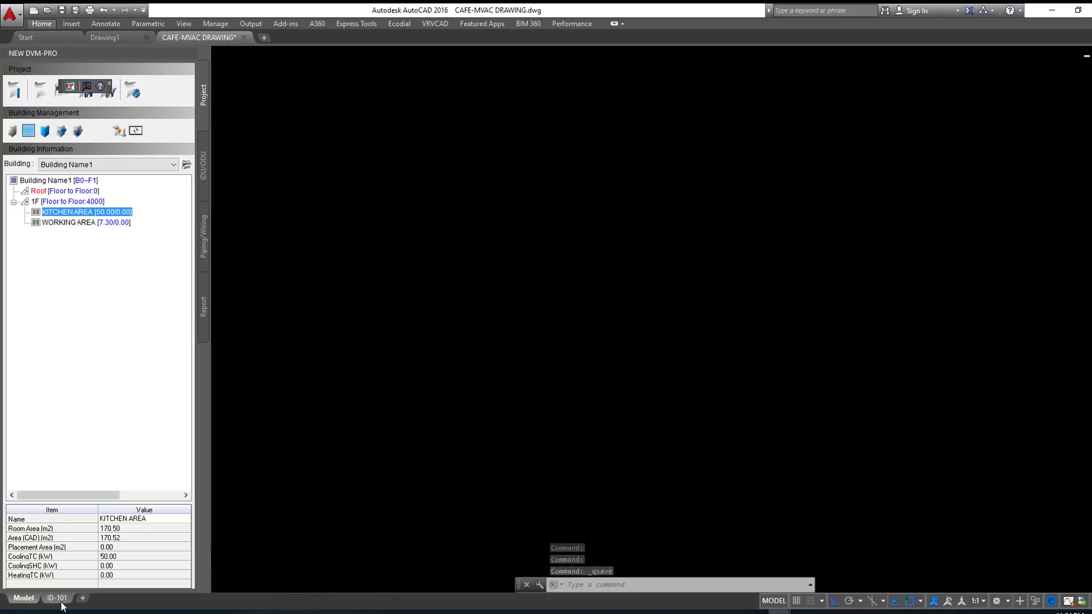
scroll(672, 361, "up", 2)
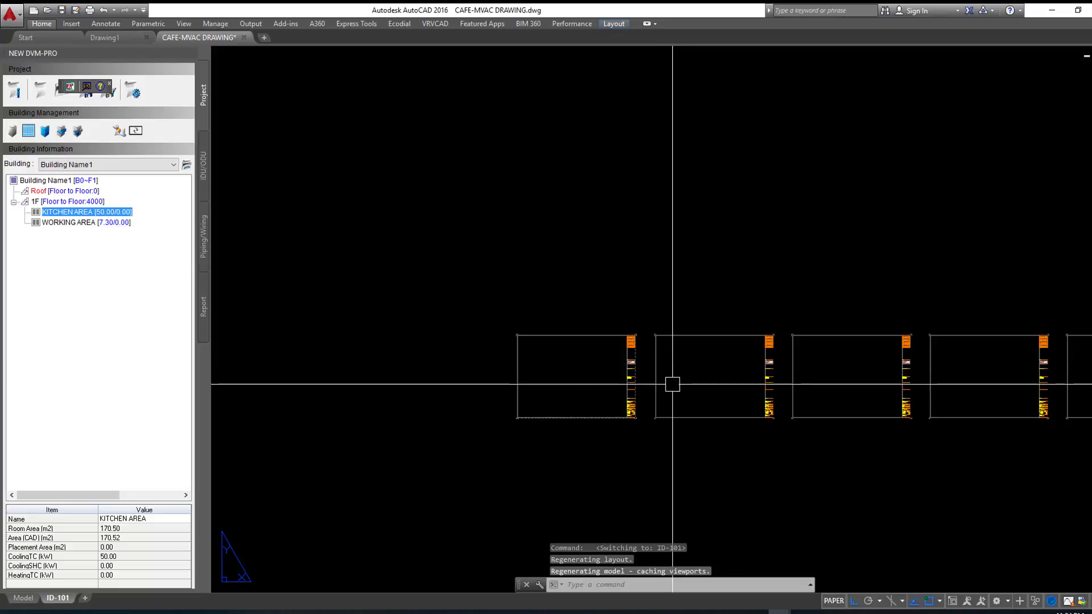
scroll(626, 381, "up", 4)
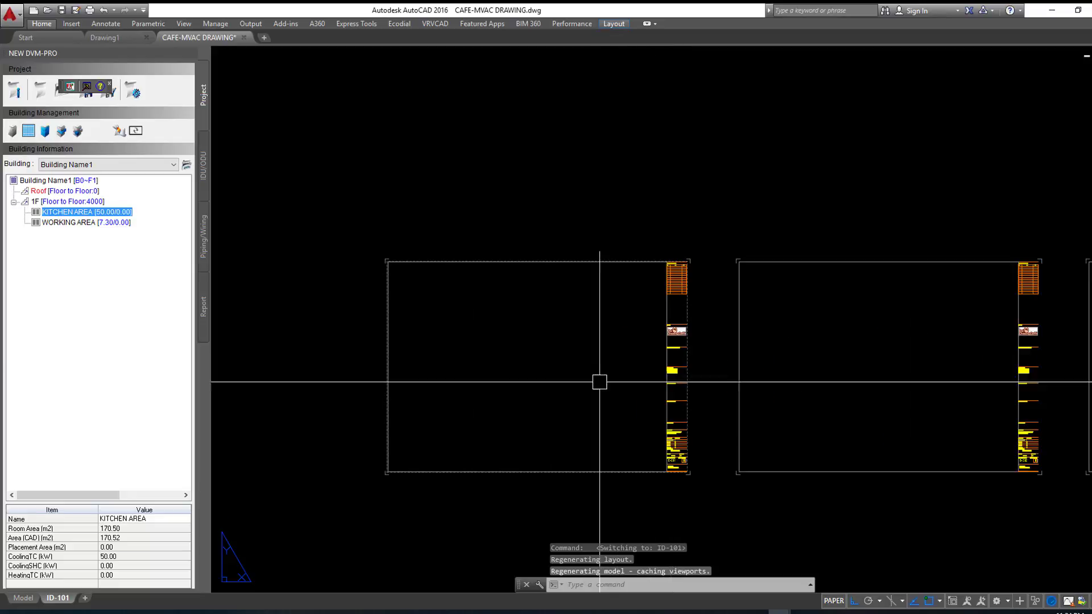
double_click(584, 265)
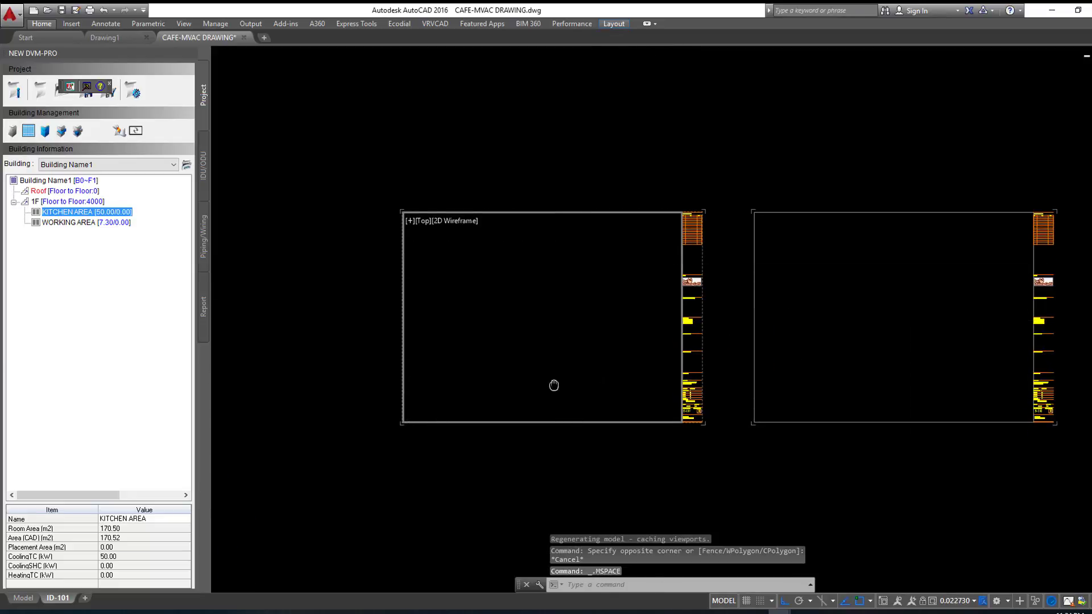
scroll(545, 302, "down", 6)
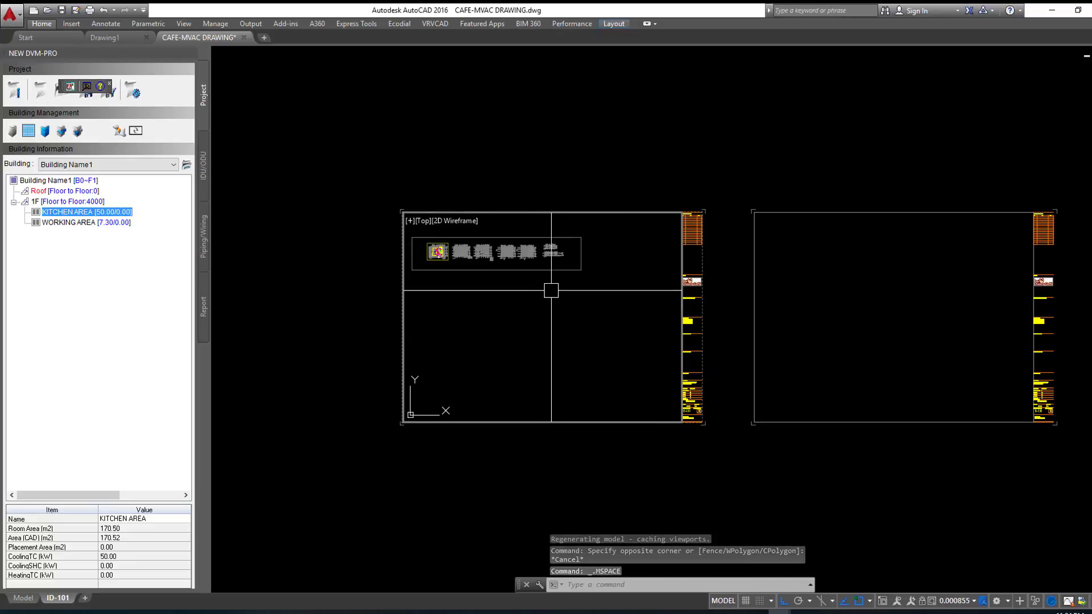
middle_click_drag(512, 276, 592, 373)
scroll(510, 323, "up", 8)
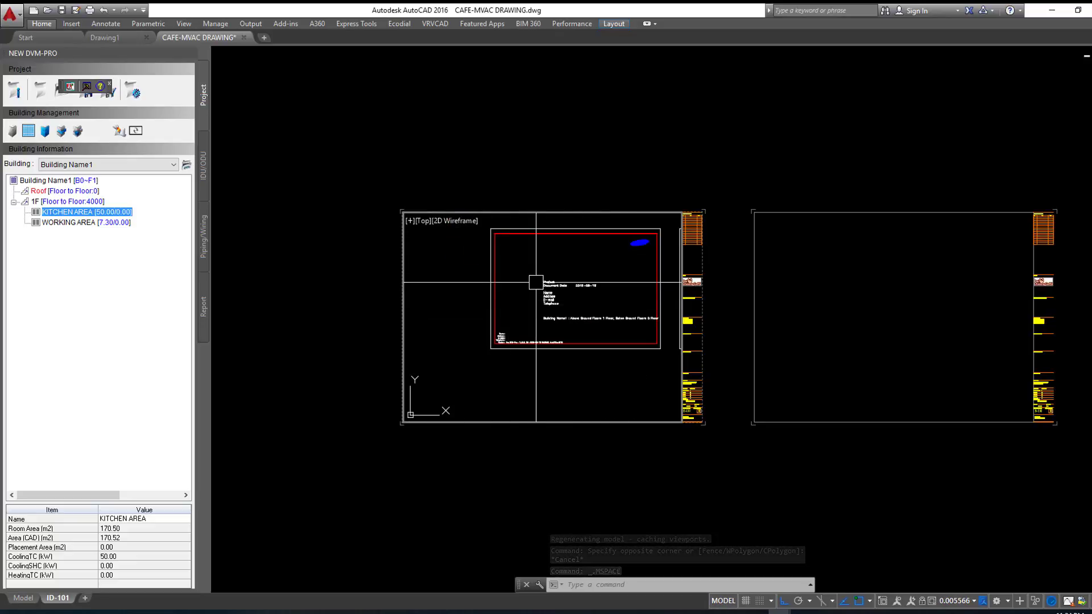
scroll(531, 285, "up", 2)
mouse_move(585, 285)
middle_mouse_down()
mouse_move(556, 309)
mouse_move(548, 280)
mouse_move(522, 286)
middle_mouse_up()
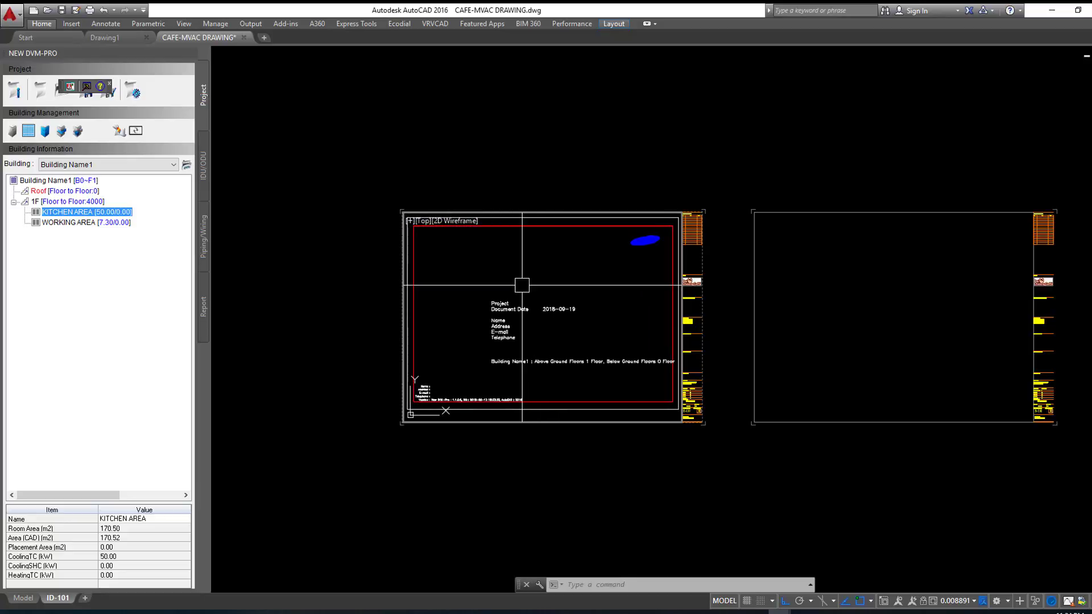
scroll(522, 285, "down", 2)
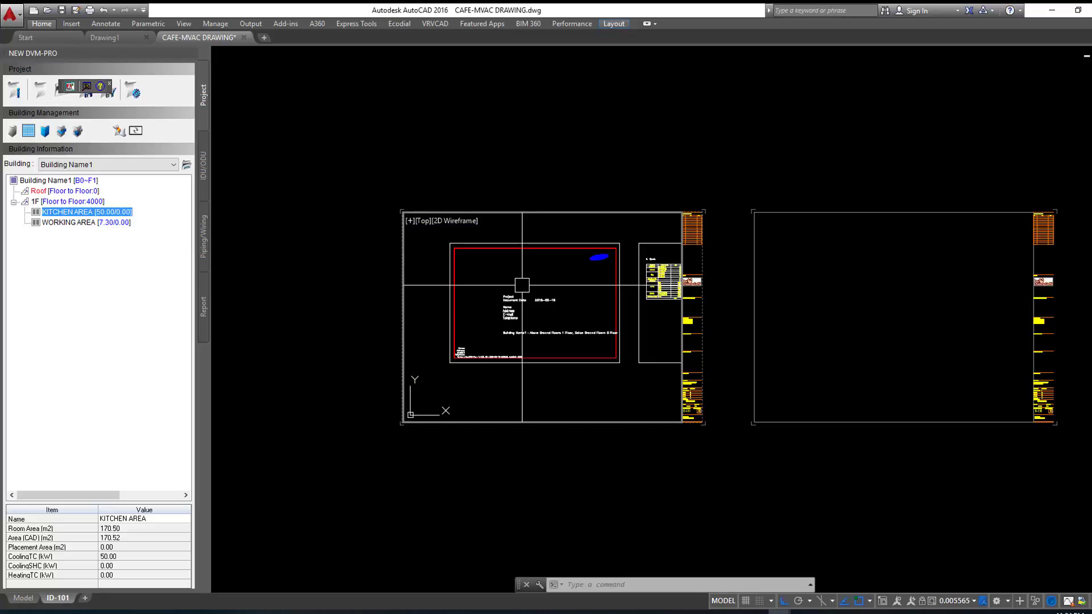
Step: Zoom the viewport to fit the red-bordered drawing, then zoom in on the E-201 title block
type("z")
key("Return")
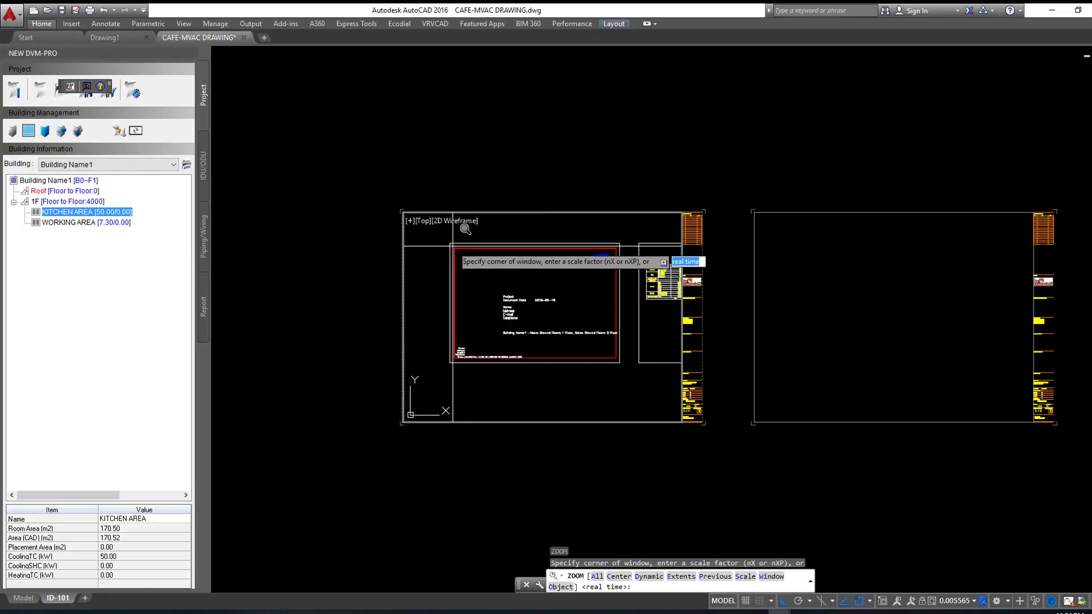
left_click(452, 246)
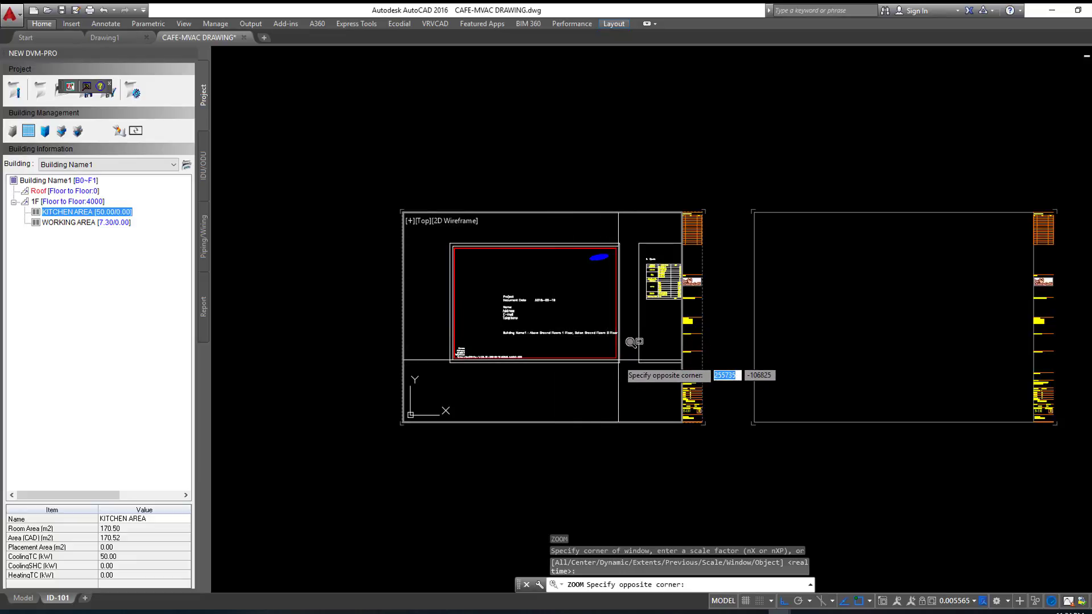
left_click(630, 342)
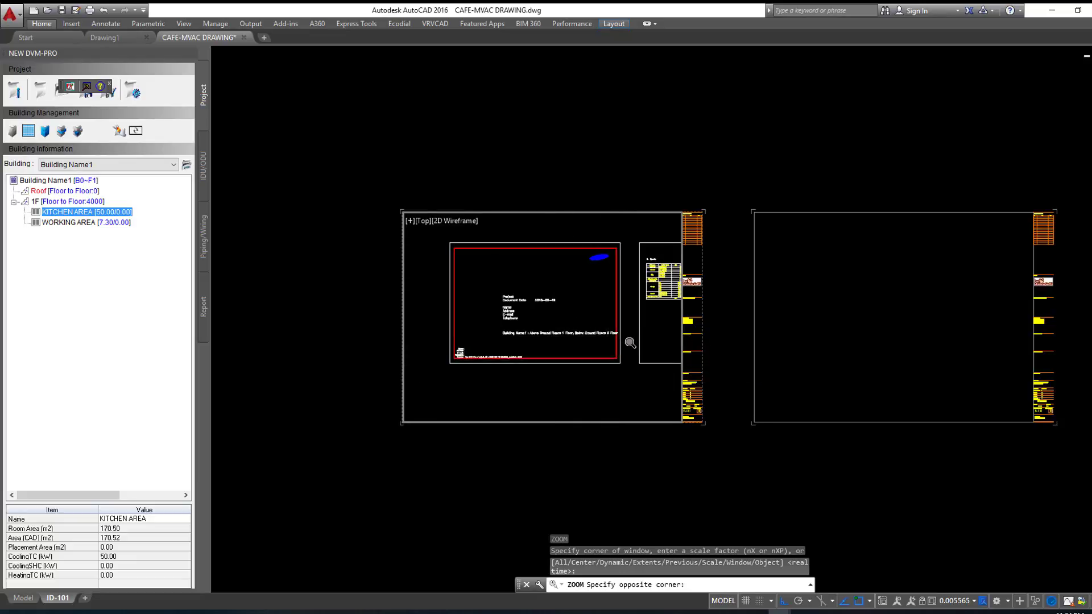
double_click(346, 220)
scroll(722, 395, "up", 3)
scroll(699, 392, "up", 2)
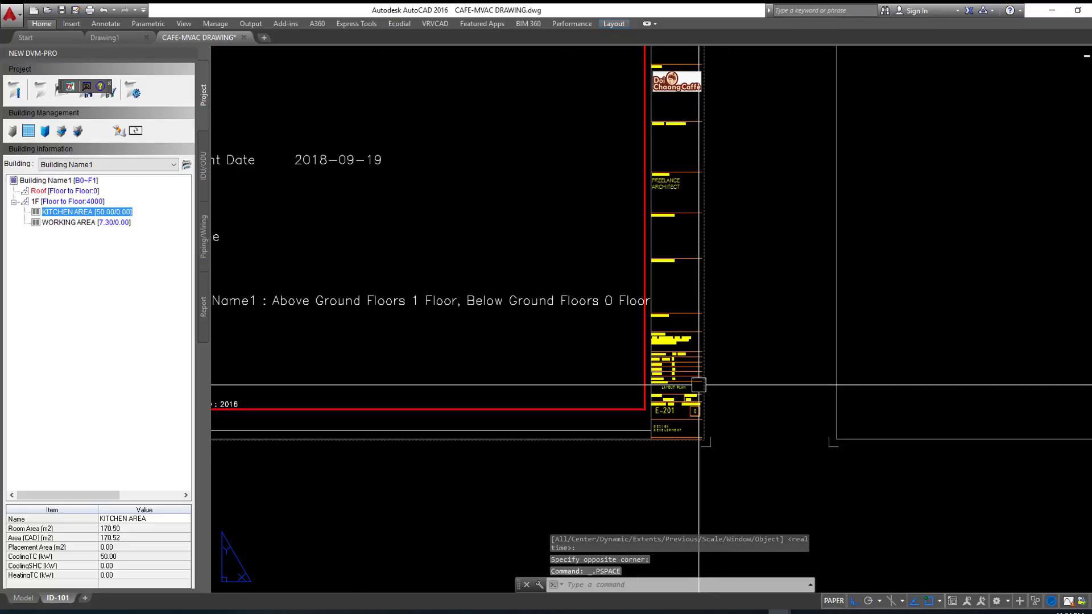
scroll(690, 347, "up", 5)
scroll(649, 322, "down", 3)
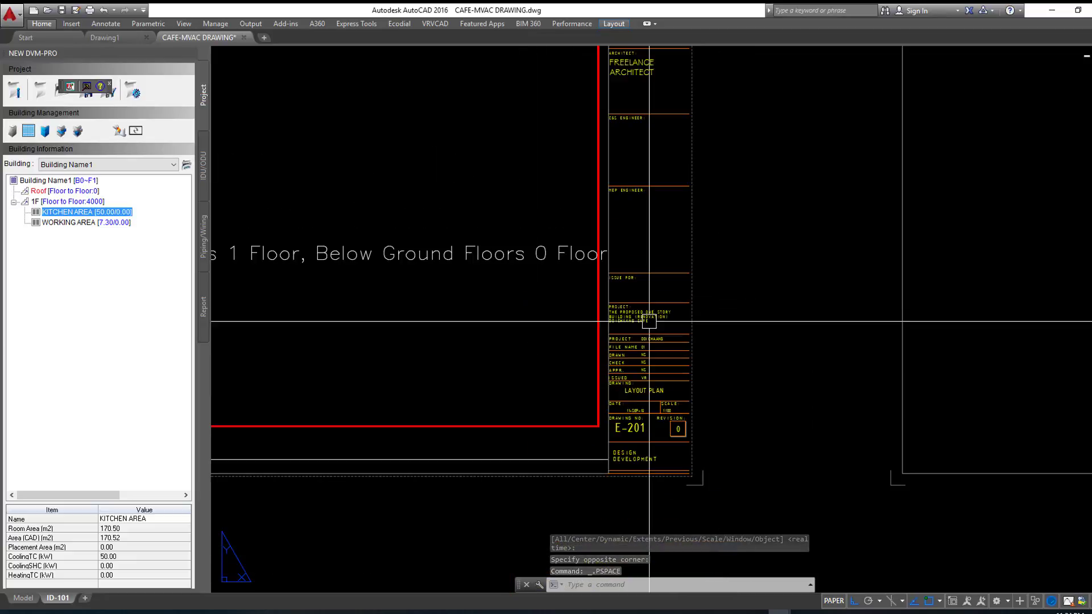
scroll(652, 412, "up", 4)
Step: Change the first sheet's drawing number from E-201 to M-301
double_click(581, 458)
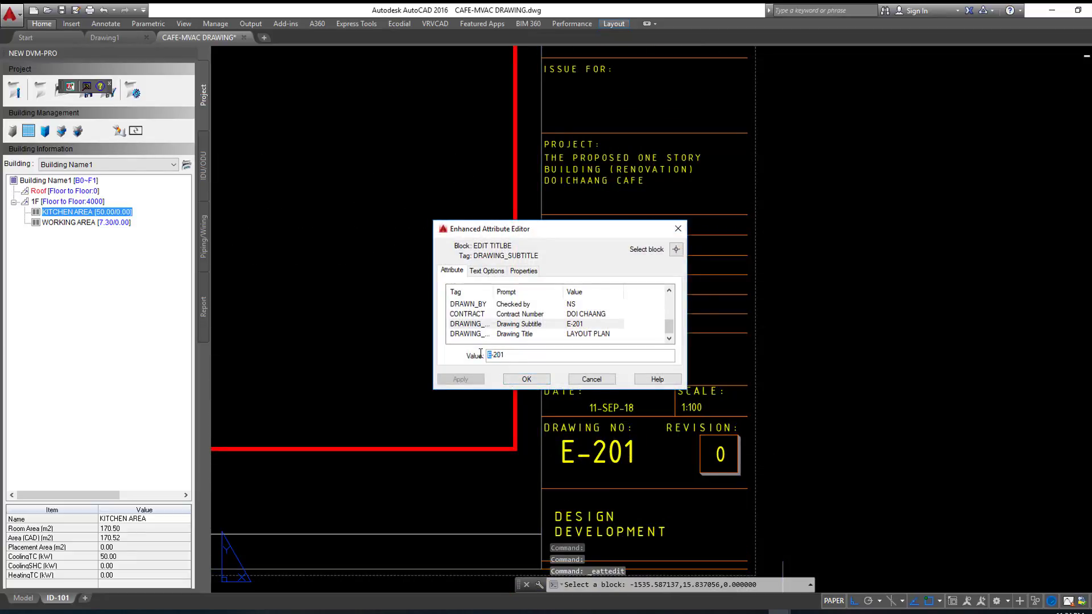
type("M")
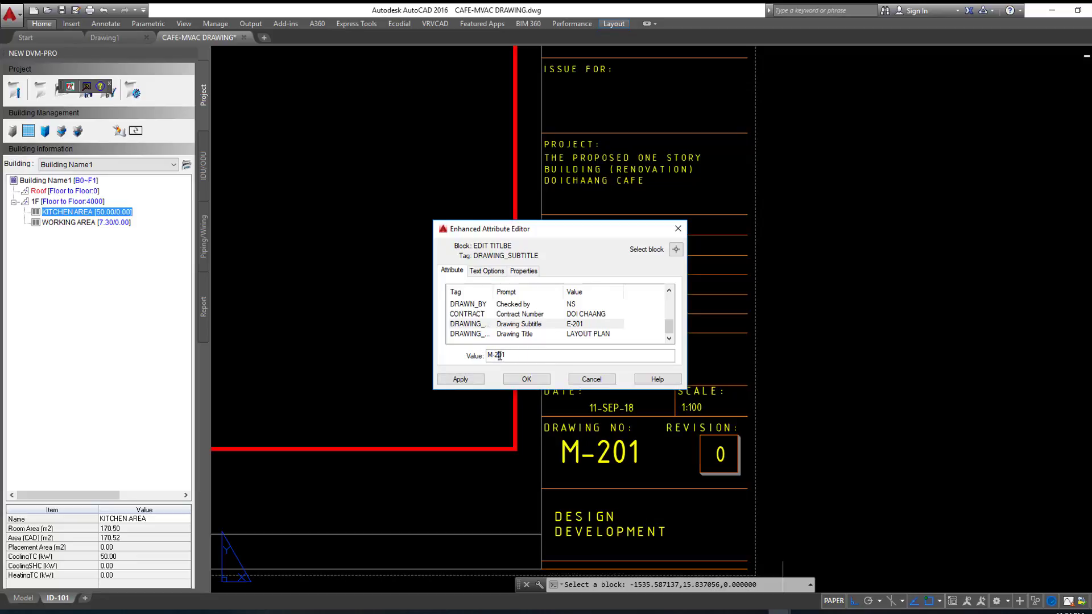
left_click(526, 380)
scroll(463, 414, "down", 8)
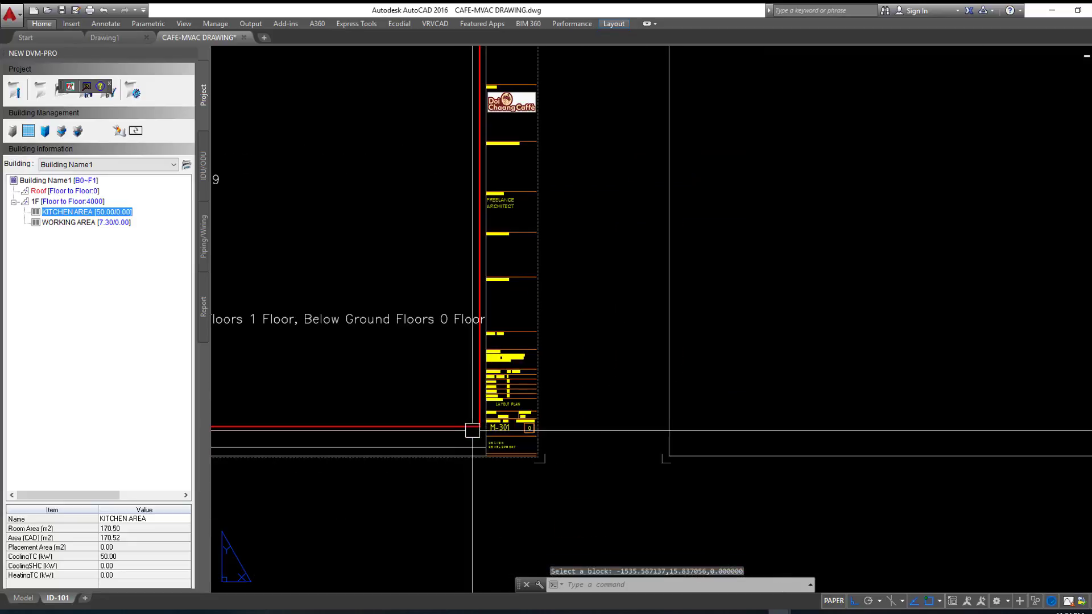
scroll(471, 431, "down", 2)
scroll(566, 431, "down", 2)
scroll(700, 405, "up", 2)
Step: Window-zoom the second sheet's viewport to frame the List of Equipment
middle_click_drag(700, 405, 876, 381)
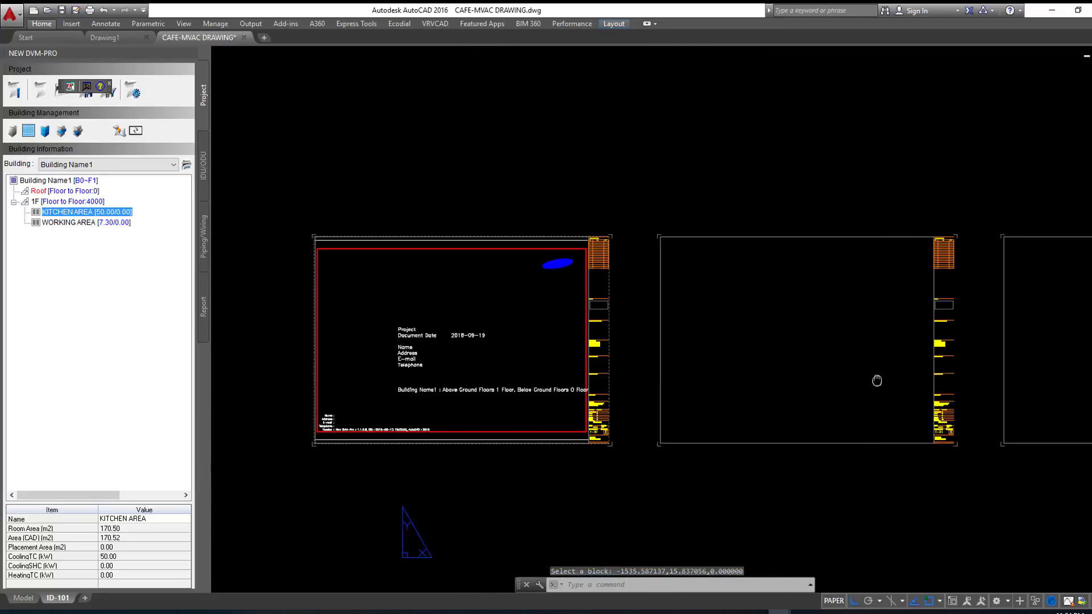
scroll(846, 360, "up", 2)
scroll(824, 366, "up", 1)
double_click(748, 336)
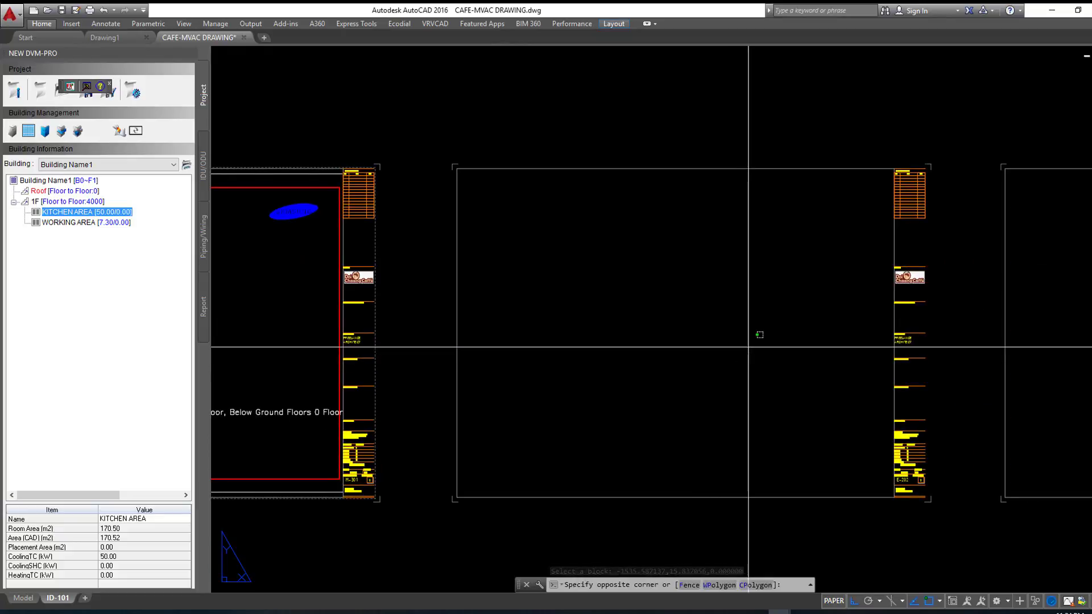
scroll(734, 321, "down", 5)
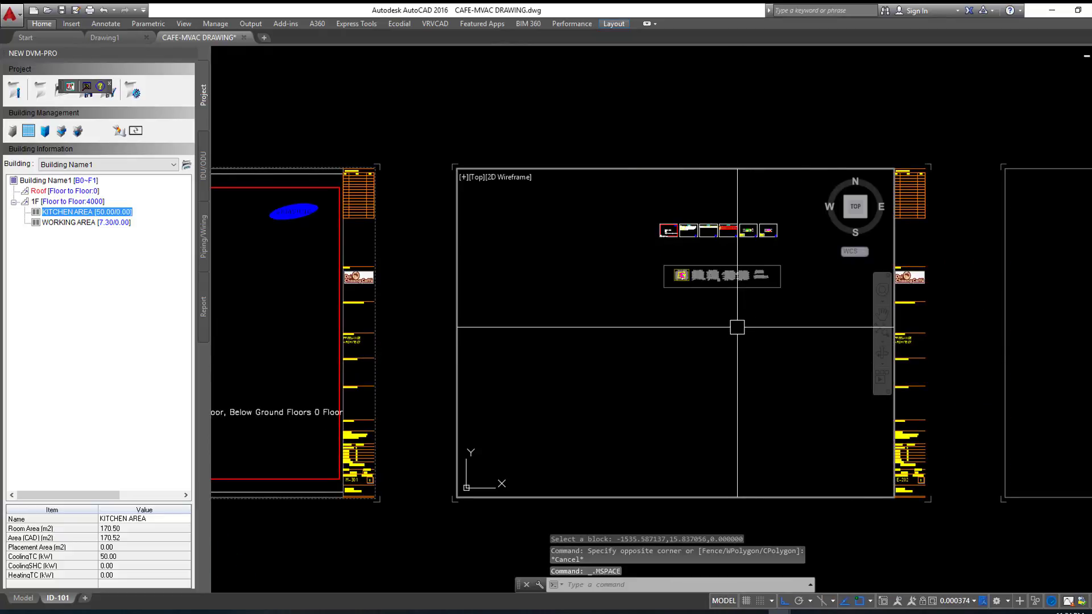
scroll(731, 307, "down", 1)
scroll(711, 270, "up", 4)
scroll(711, 270, "up", 4)
scroll(711, 271, "up", 4)
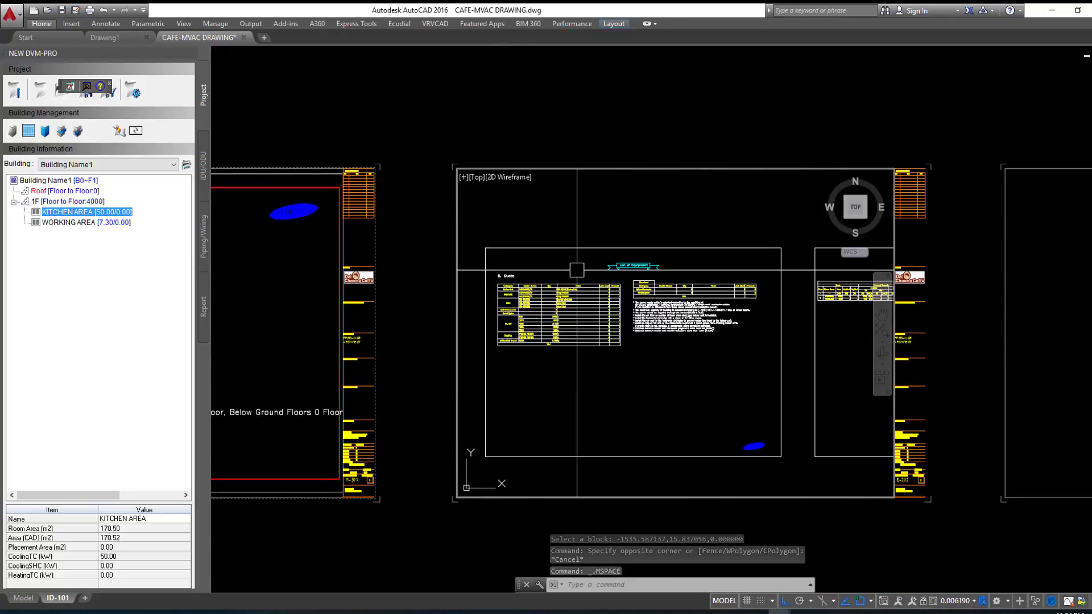
scroll(711, 270, "up", 2)
type("z")
key("Return")
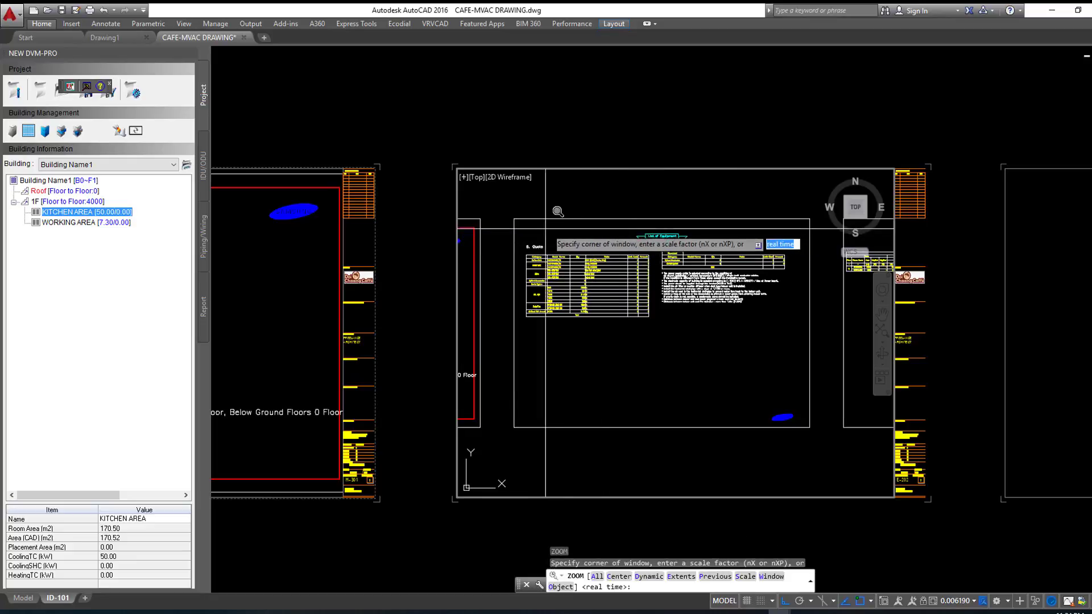
left_click(513, 216)
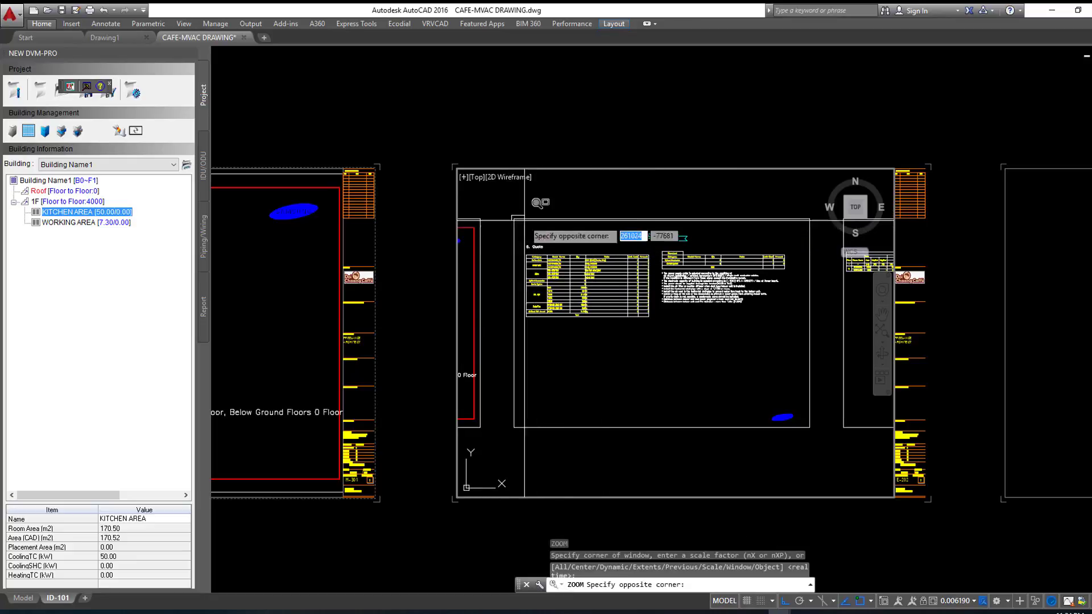
left_click(824, 411)
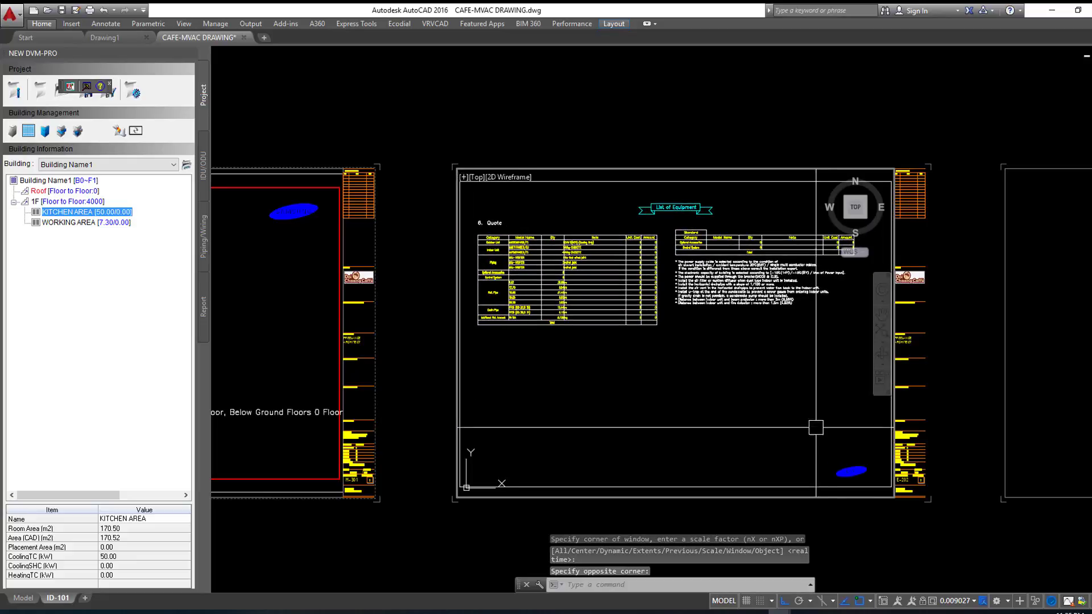
double_click(953, 362)
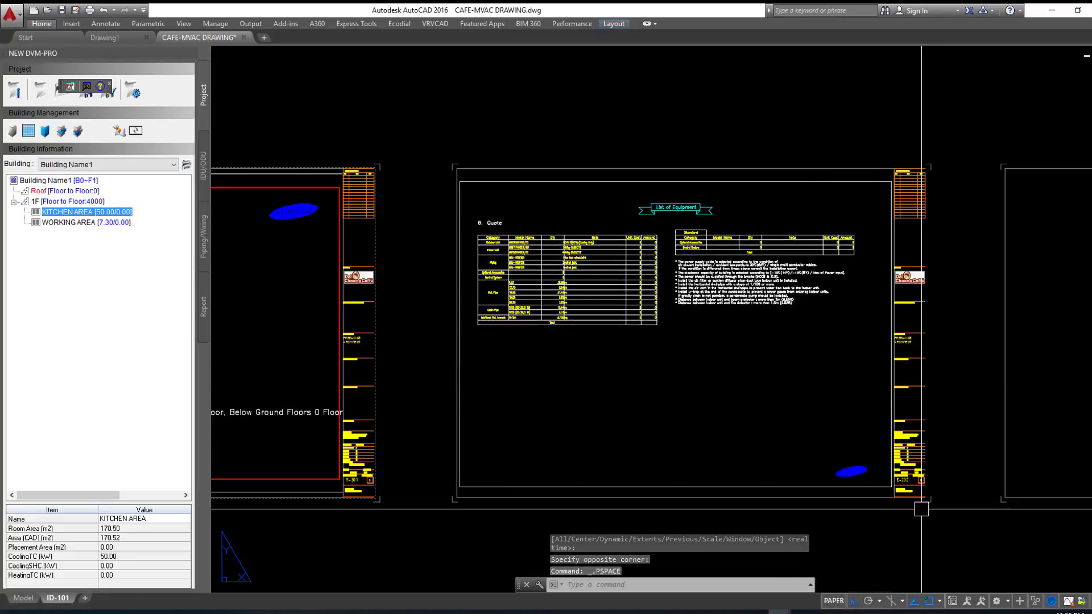
Step: Change the second sheet's drawing number from E-202 to M-302
scroll(918, 500, "up", 5)
scroll(890, 449, "up", 5)
middle_click_drag(892, 449, 684, 404)
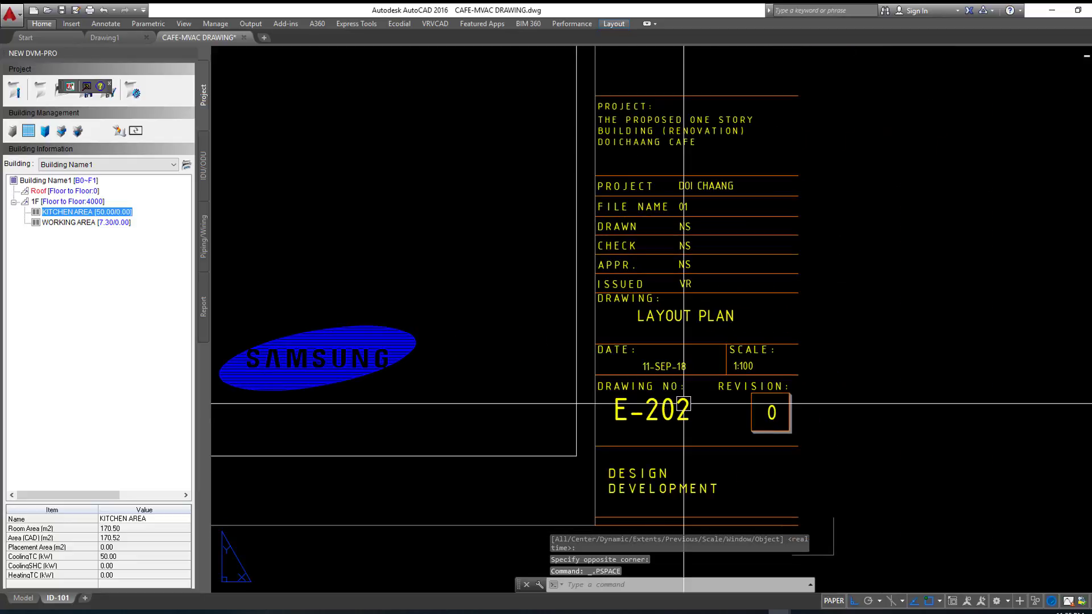
double_click(671, 414)
type("M-02")
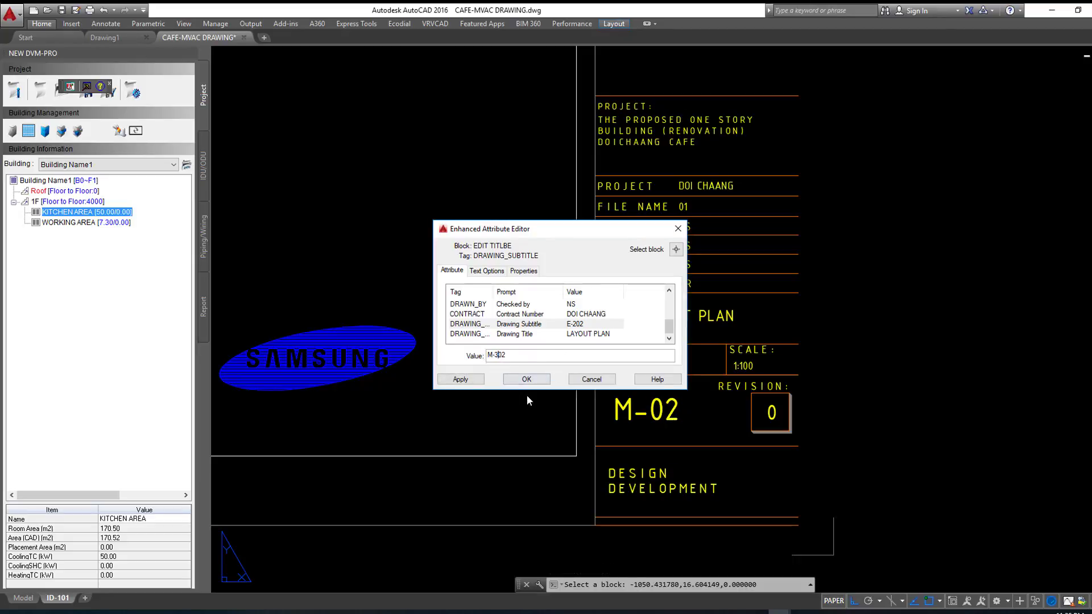
key("Return")
left_click(527, 379)
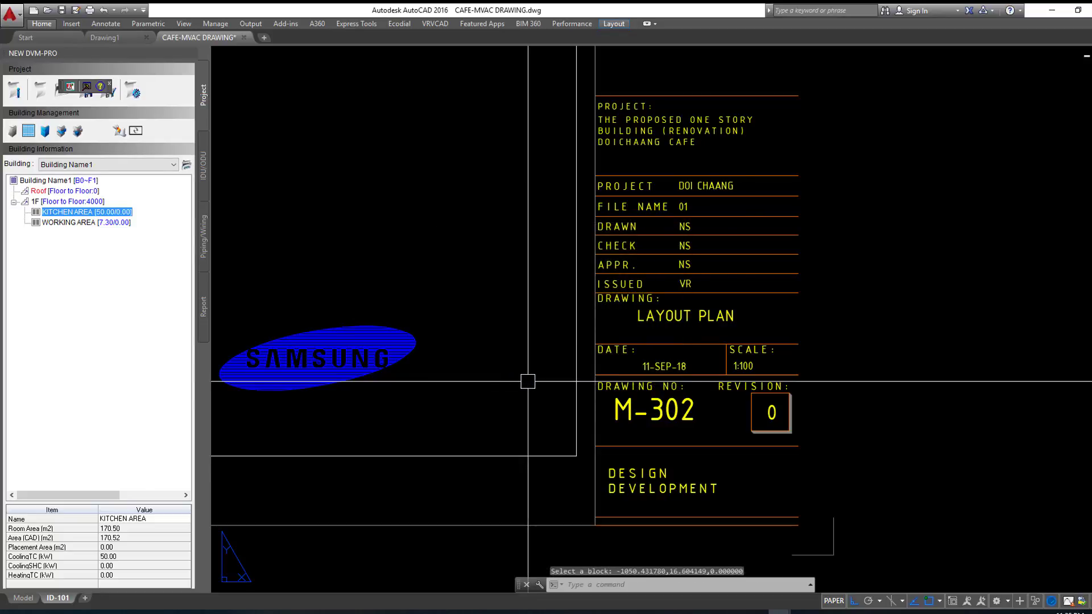
scroll(527, 378, "down", 5)
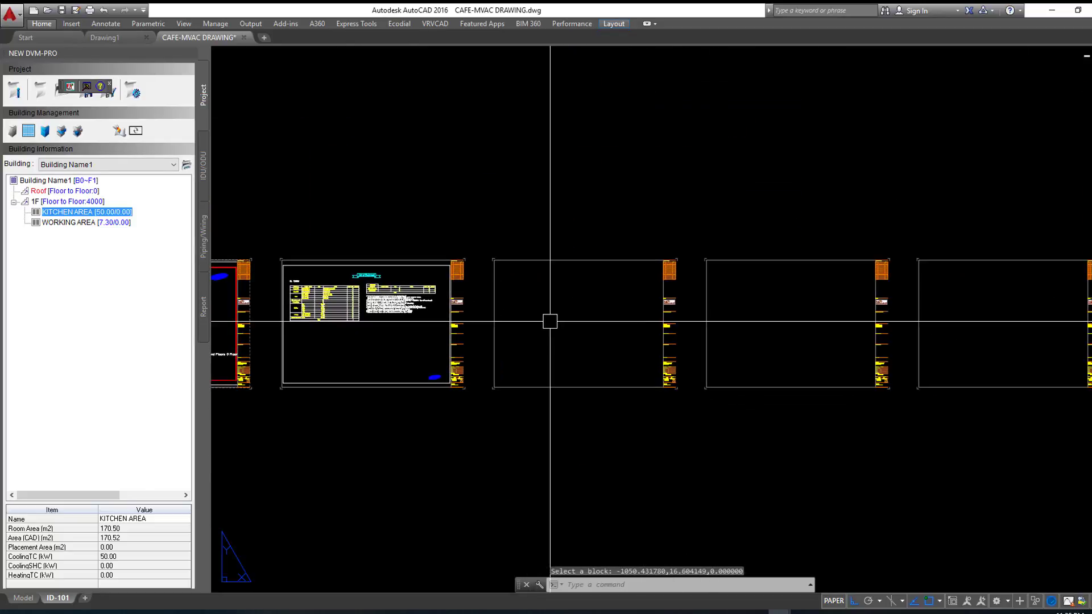
Step: Quick-save the drawing with Ctrl+S
scroll(555, 317, "up", 3)
key("ctrl+s")
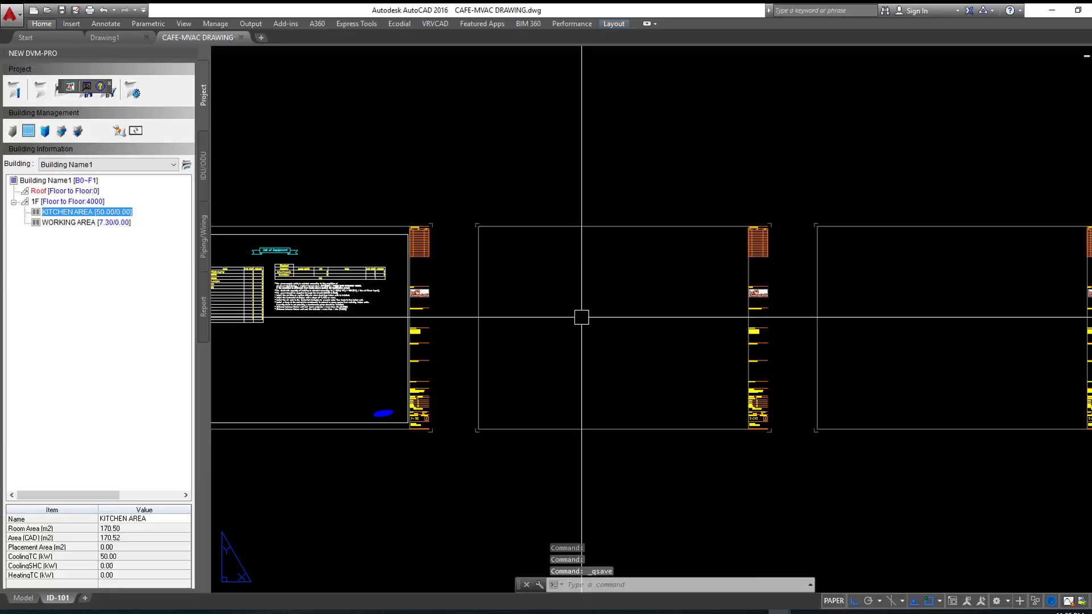
scroll(603, 308, "up", 1)
scroll(646, 294, "up", 1)
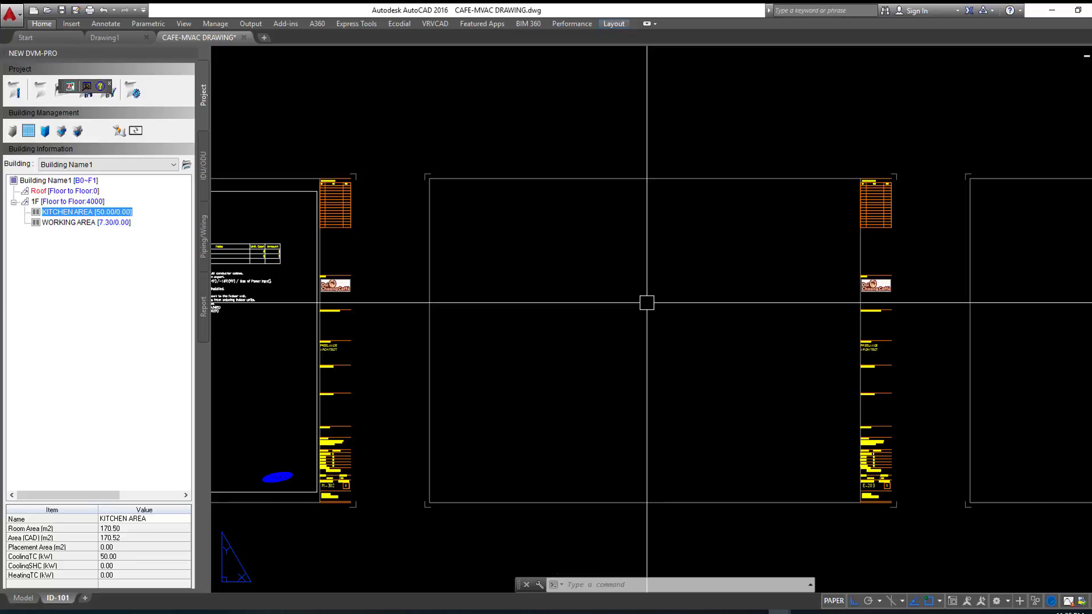
scroll(646, 302, "up", 2)
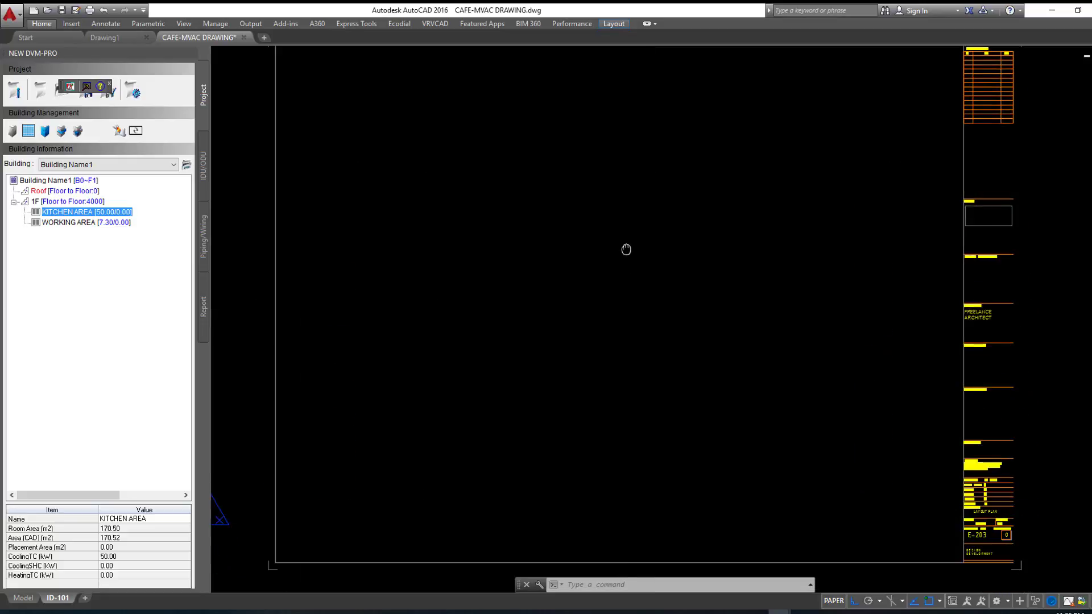
scroll(617, 258, "down", 2)
Step: Window-zoom the third sheet's viewport to frame the Load profile table
double_click(668, 254)
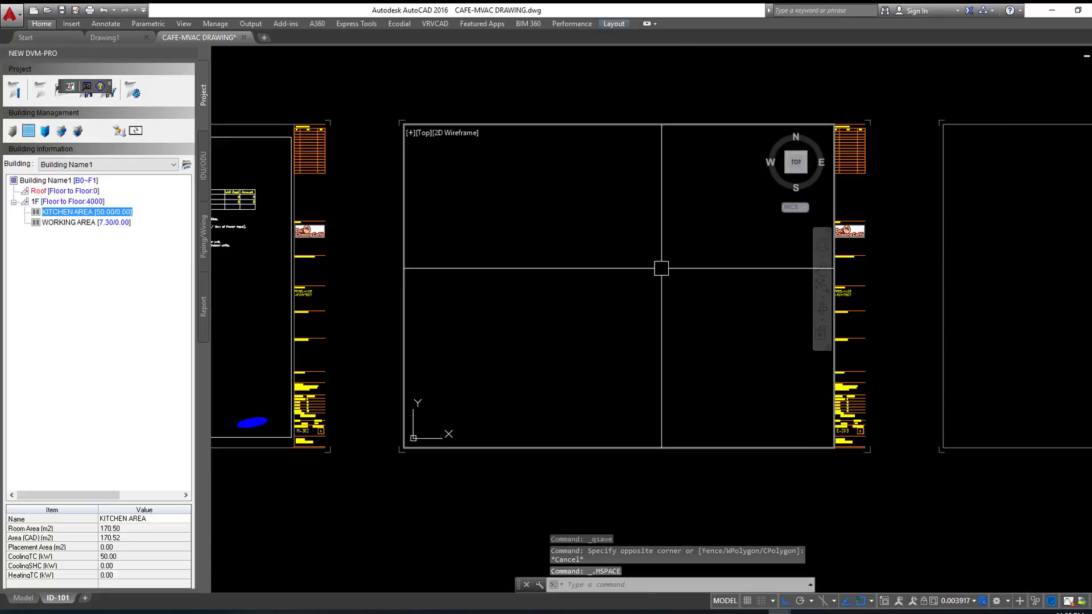
scroll(659, 268, "up", 3)
scroll(660, 256, "up", 3)
scroll(683, 239, "up", 3)
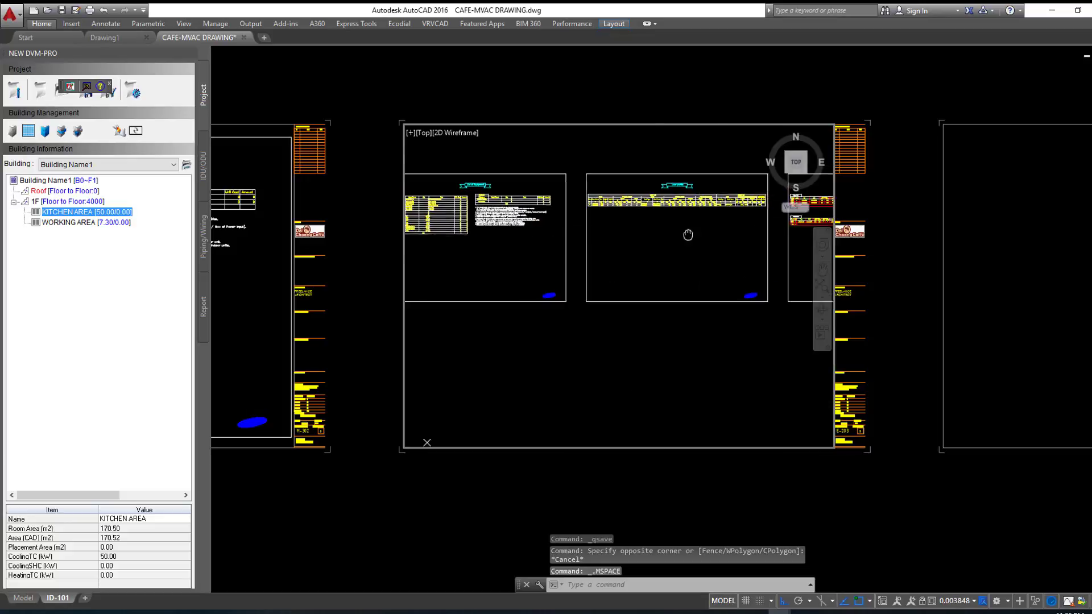
scroll(665, 228, "up", 2)
scroll(665, 226, "down", 1)
scroll(617, 242, "up", 1)
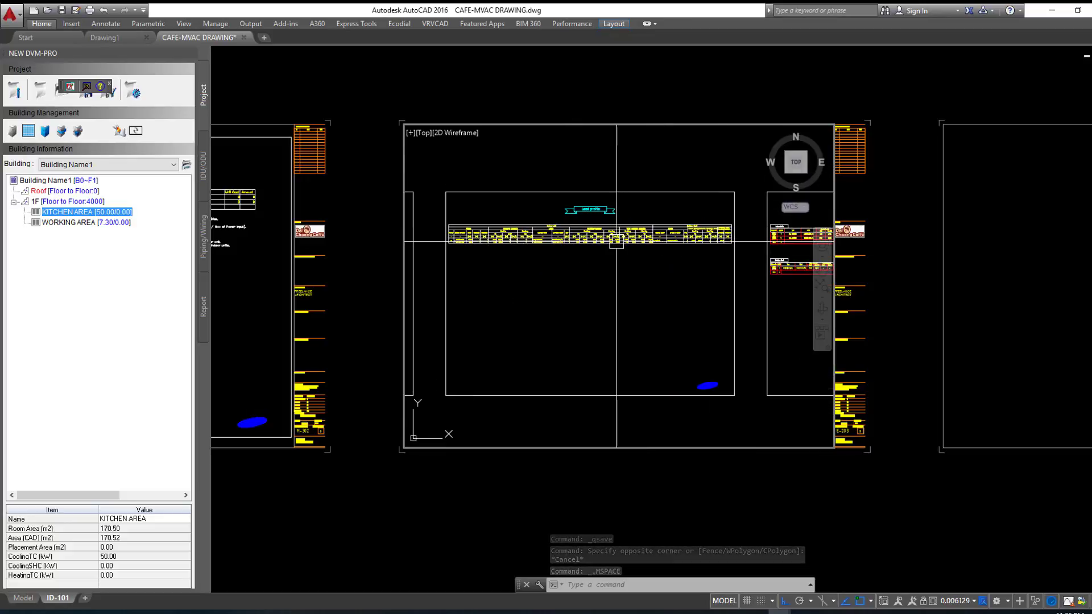
type("z")
key("Return")
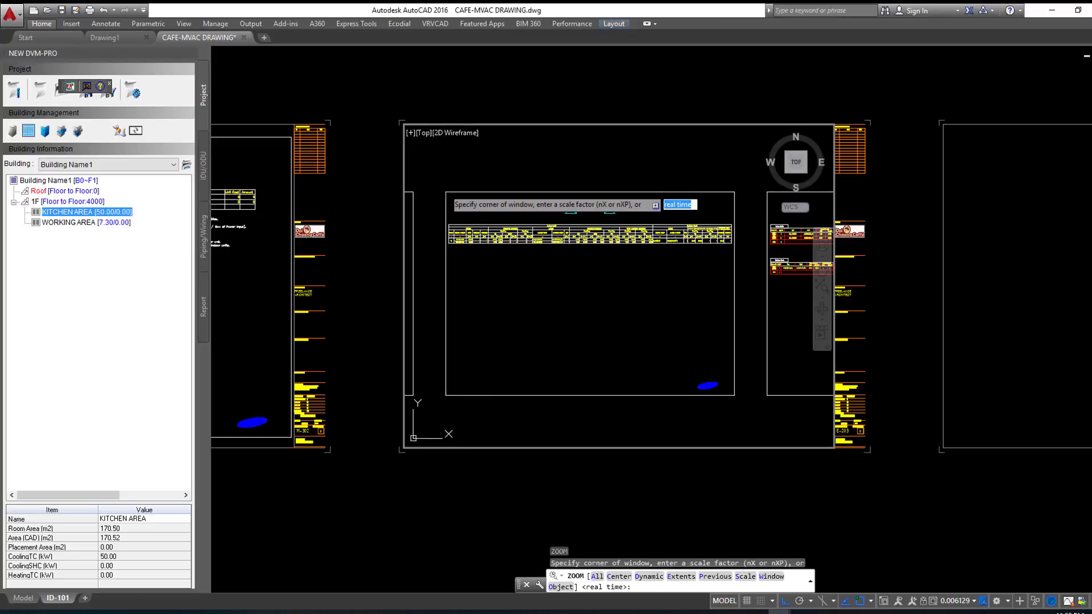
left_click(445, 189)
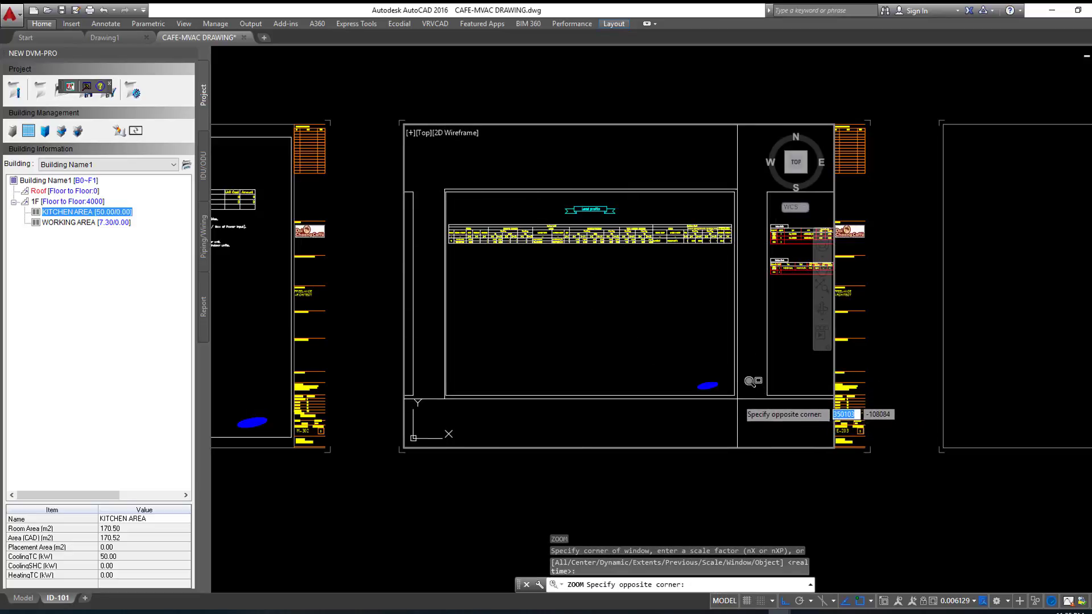
left_click(736, 397)
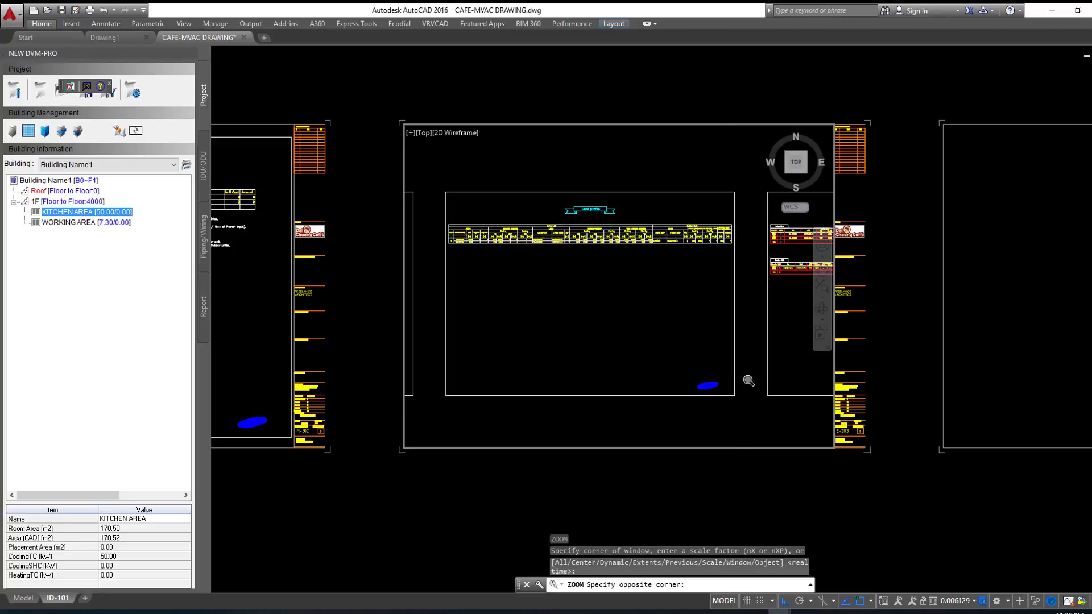
double_click(911, 320)
Step: Change the E-203 title block's drawing number to M-303
scroll(848, 430, "up", 5)
scroll(759, 488, "up", 5)
middle_click_drag(758, 487, 734, 323)
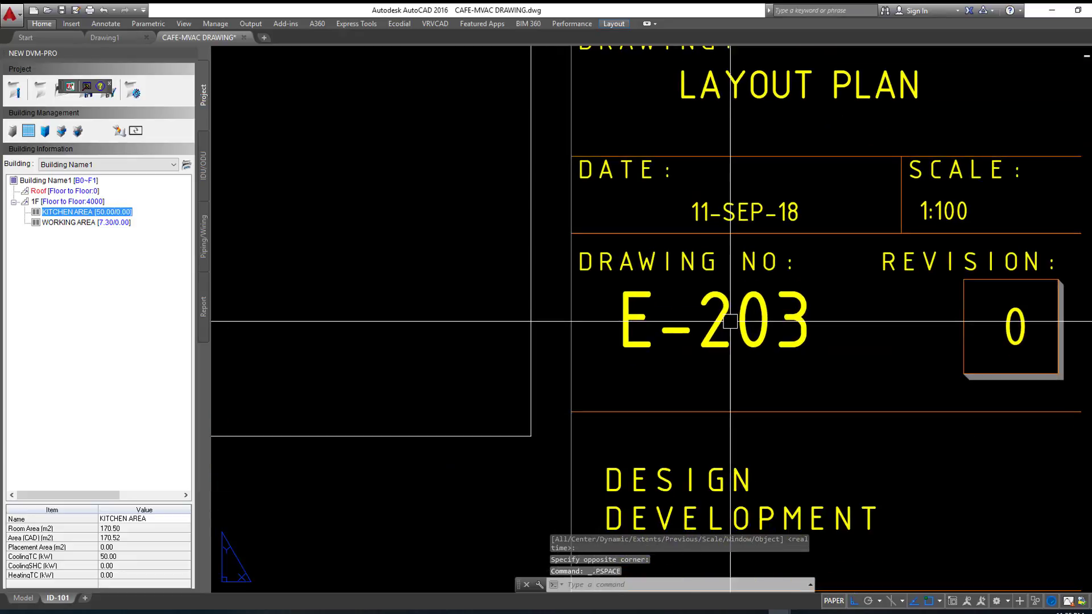
double_click(734, 322)
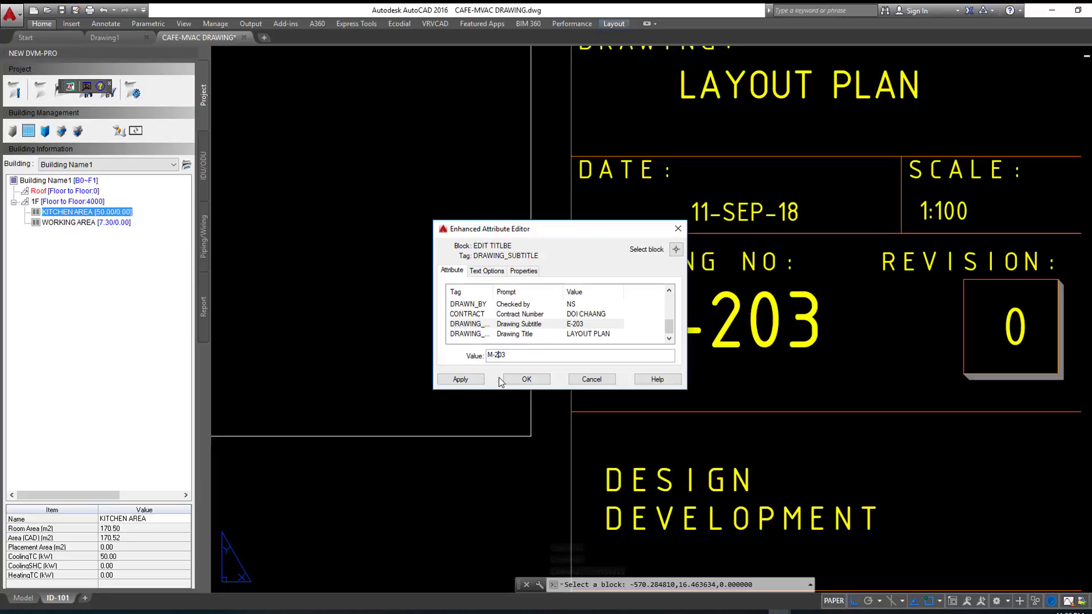
type("3")
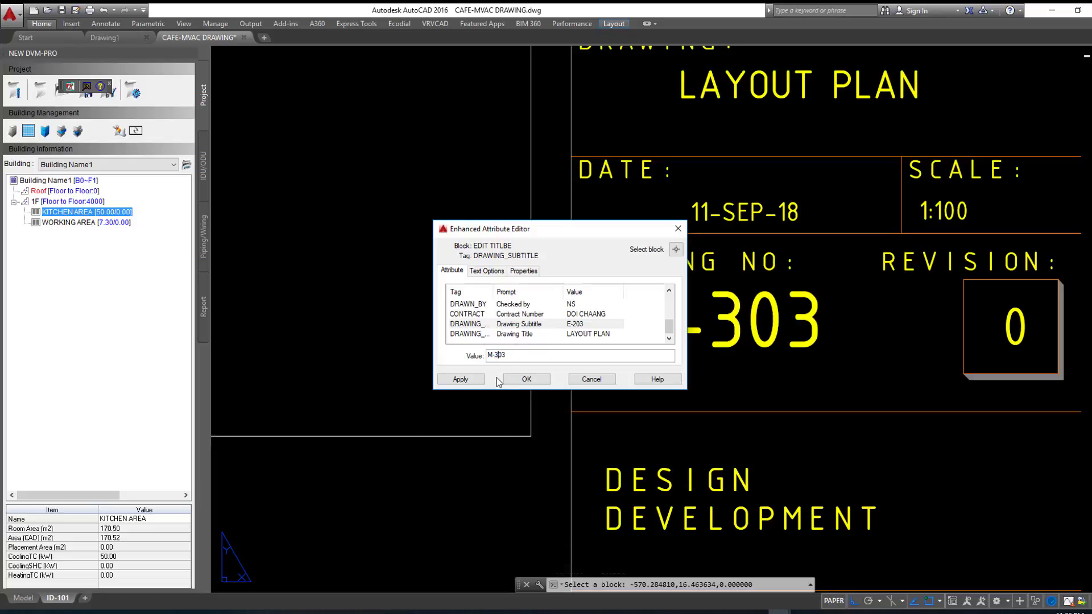
left_click(527, 379)
scroll(679, 366, "down", 1)
scroll(681, 376, "down", 5)
Step: Quick-save the drawing with Ctrl+S
scroll(681, 376, "down", 3)
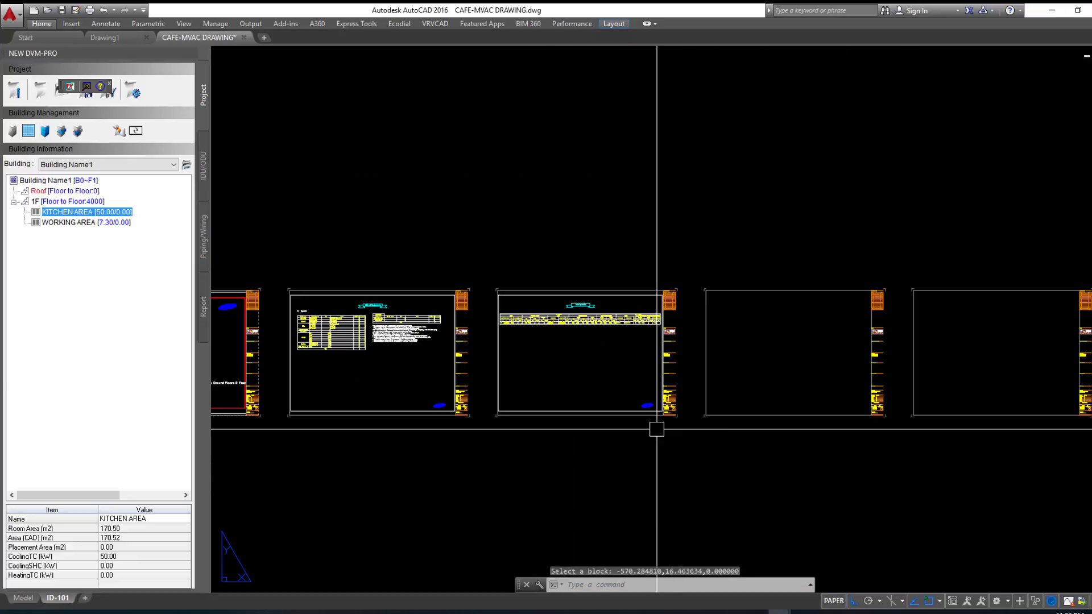
scroll(739, 370, "up", 2)
scroll(803, 370, "up", 1)
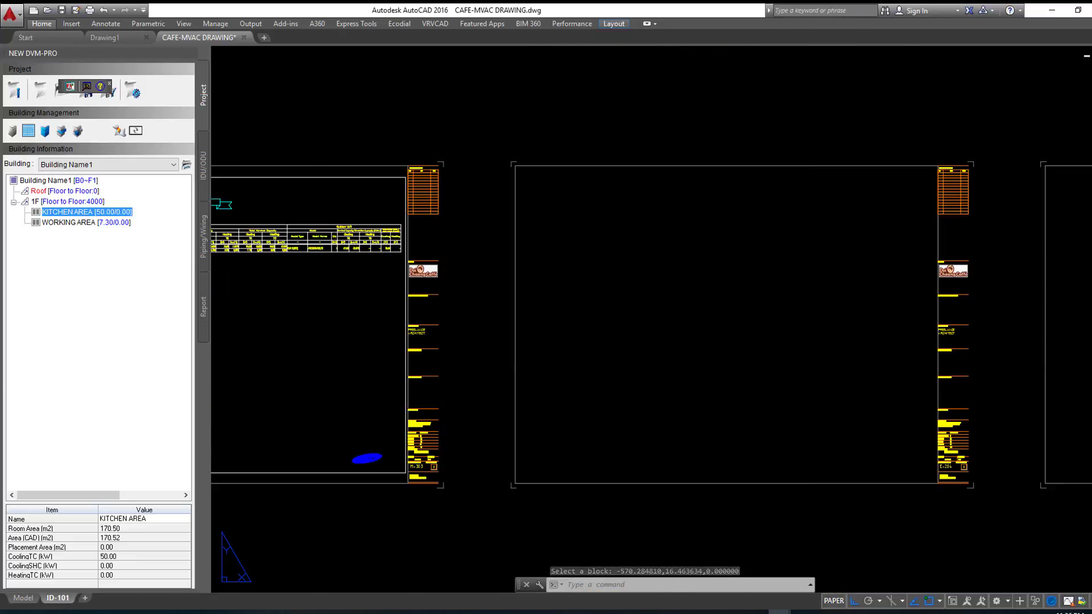
key("ctrl+s")
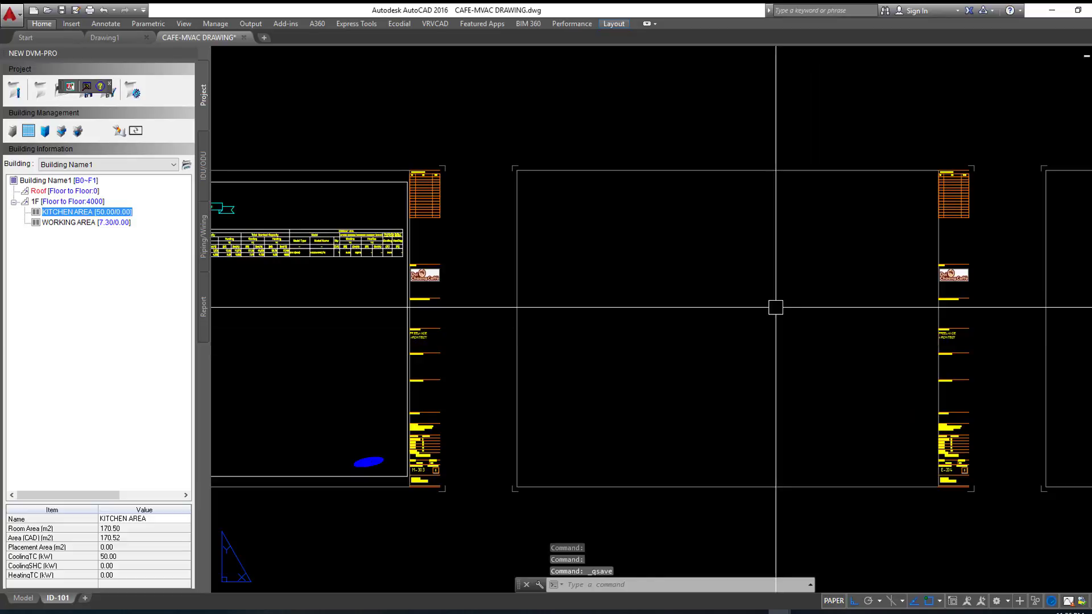
Step: Window-zoom the next sheet's viewport to frame the equipment tables
left_click(773, 307)
double_click(785, 300)
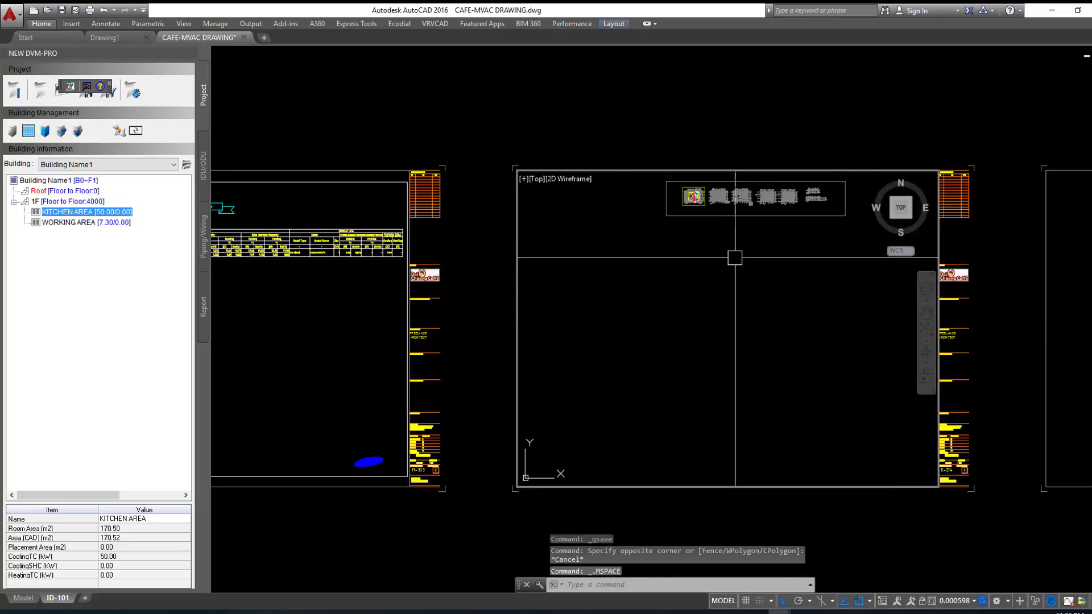
scroll(736, 251, "up", 3)
scroll(761, 236, "up", 4)
scroll(711, 318, "up", 3)
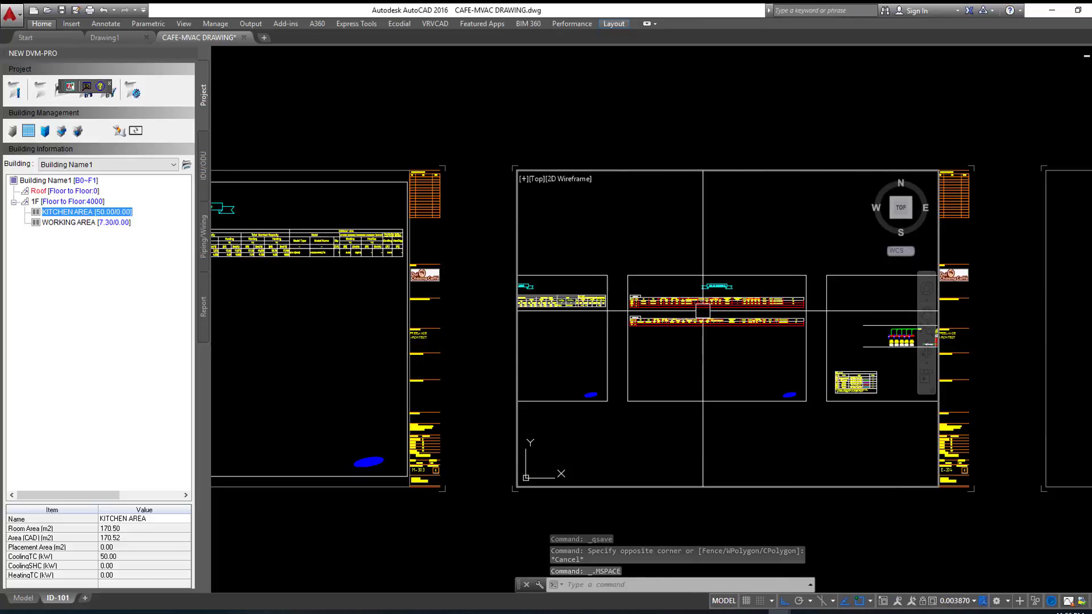
scroll(703, 334, "up", 2)
middle_click_drag(707, 321, 684, 334)
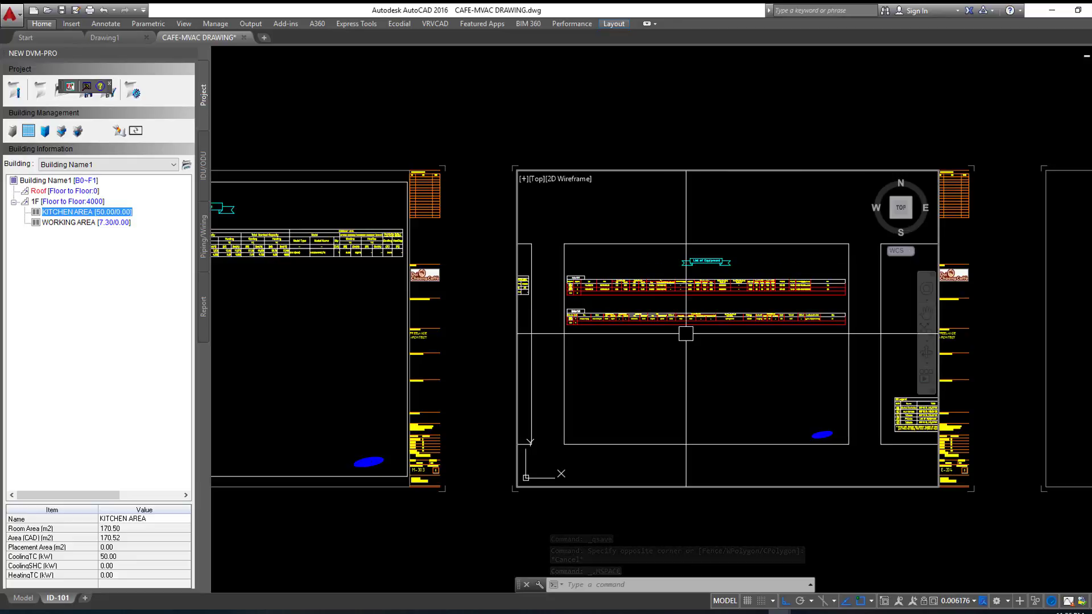
type("z")
key("Return")
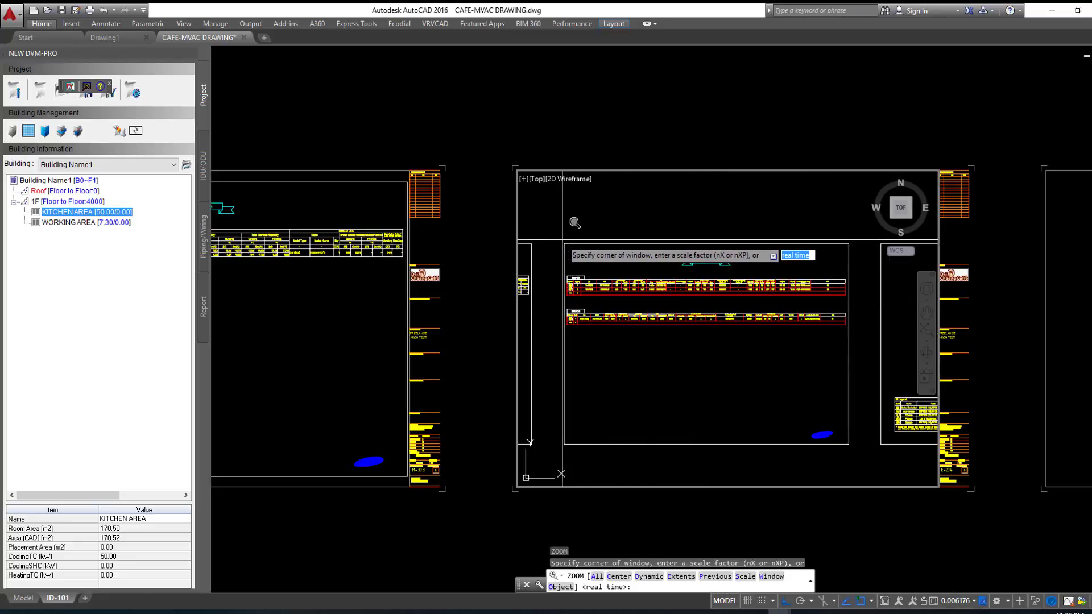
left_click(563, 240)
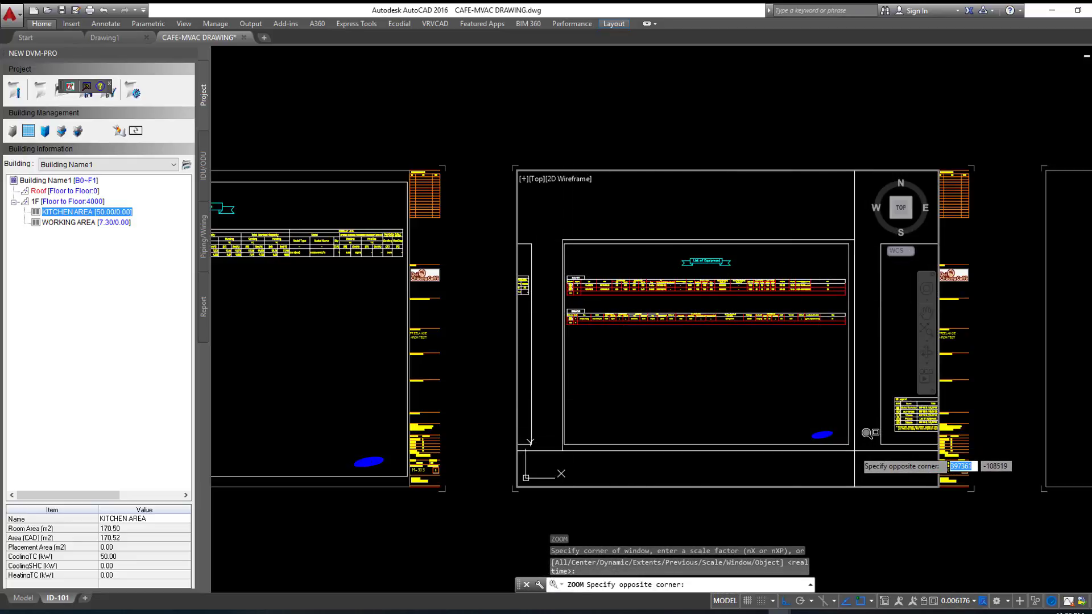
left_click(850, 446)
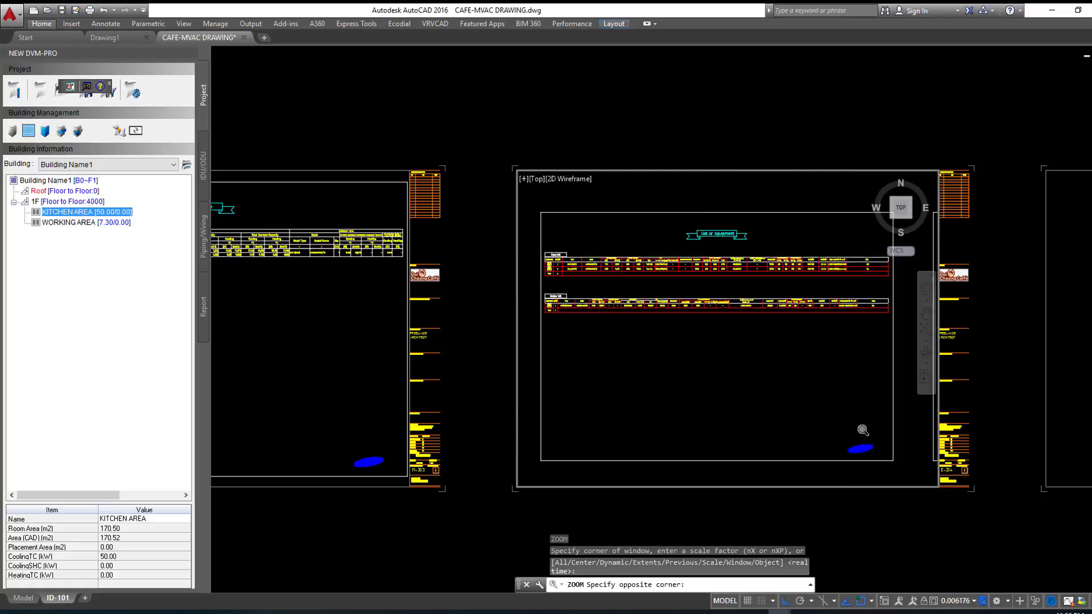
double_click(987, 264)
Step: Change the E-204 title block's drawing number to M-304
scroll(985, 359, "up", 2)
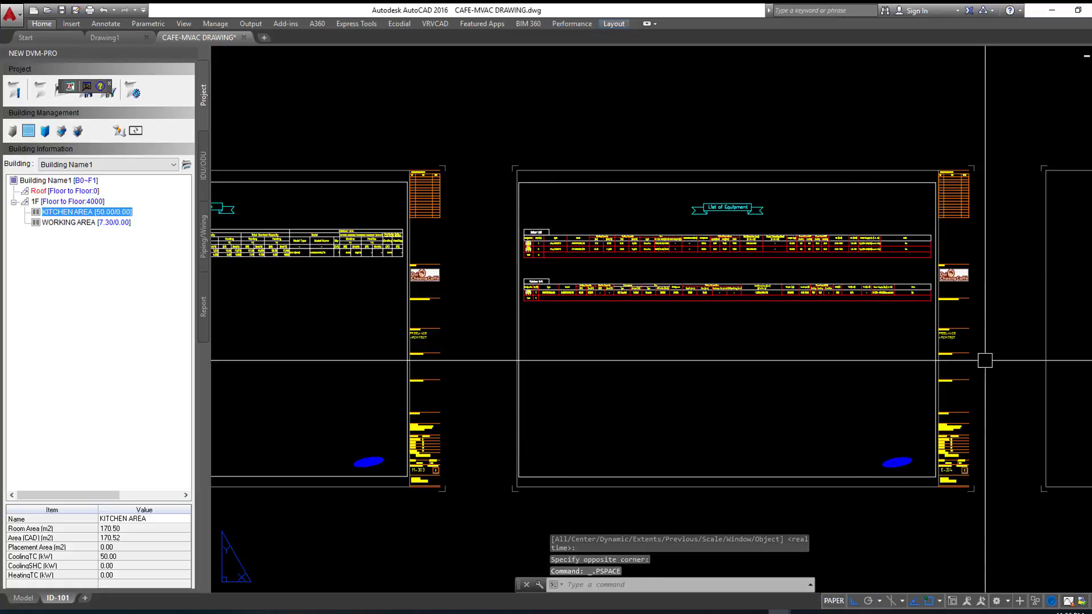
scroll(939, 347, "up", 2)
scroll(899, 338, "up", 2)
scroll(876, 330, "up", 2)
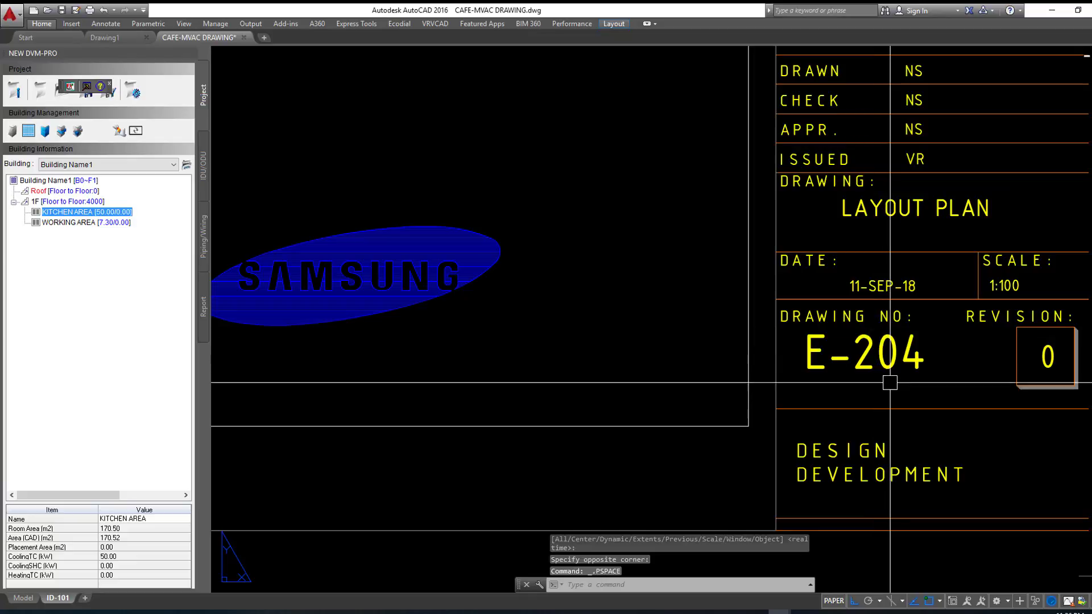
double_click(818, 364)
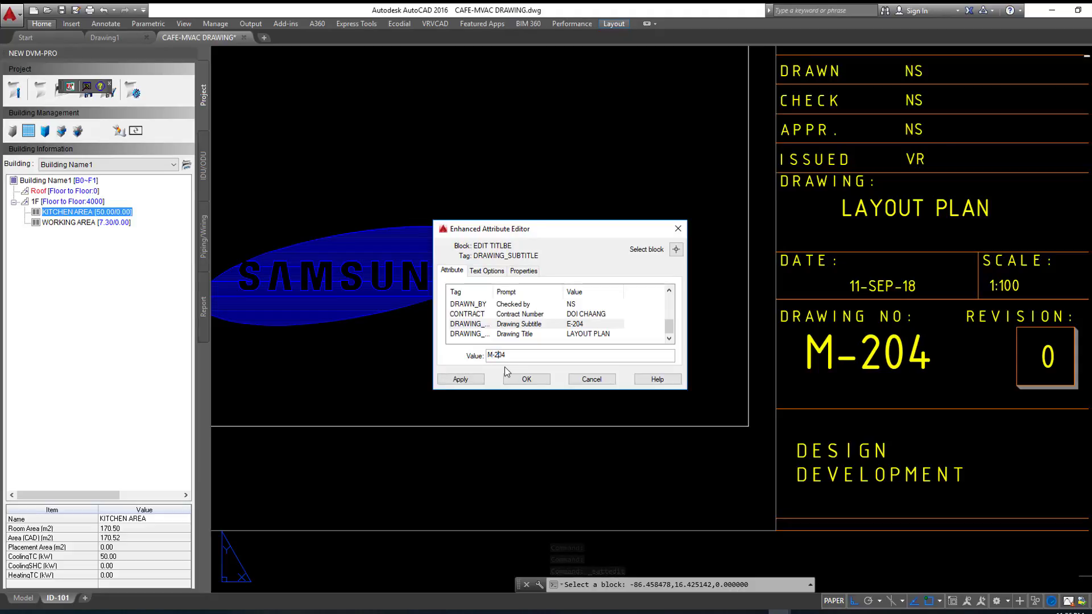
type("3")
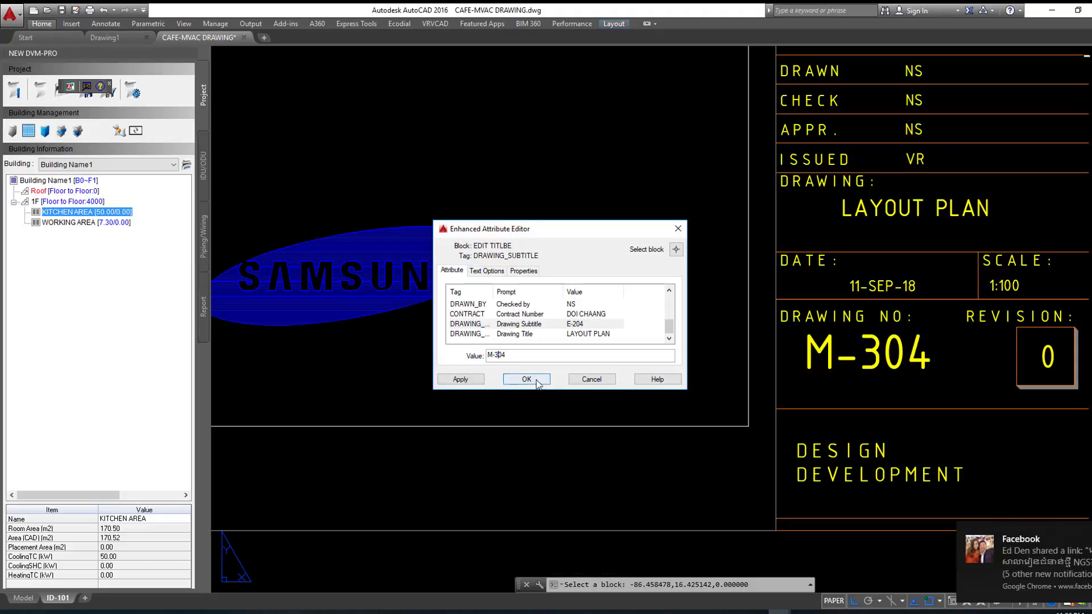
left_click(529, 380)
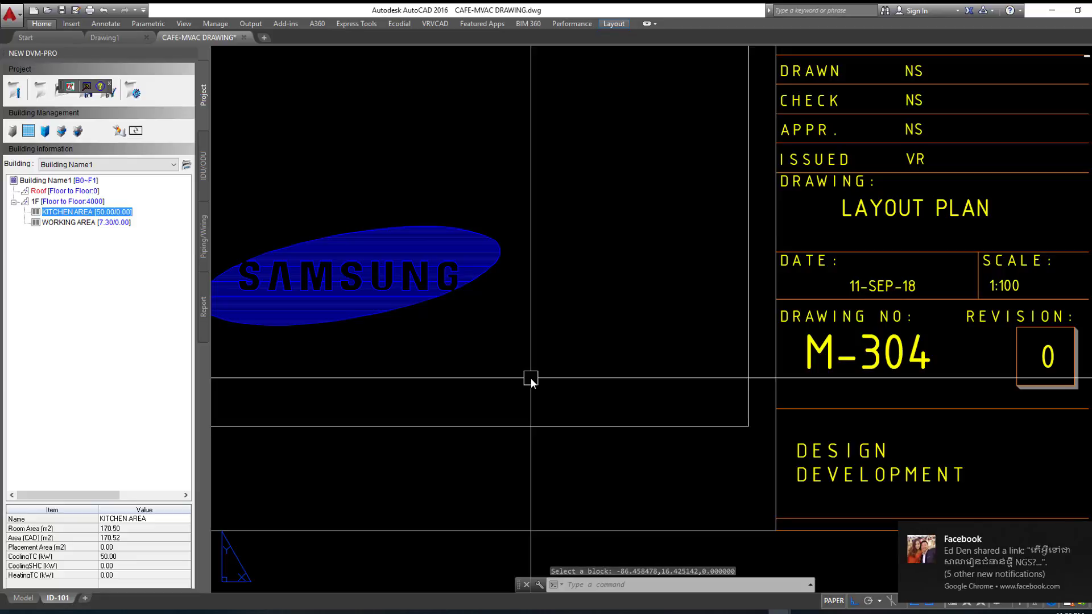
Step: Move to the middle sheet and unlock its viewport's display
scroll(533, 376, "down", 1)
scroll(768, 288, "down", 3)
scroll(744, 297, "down", 2)
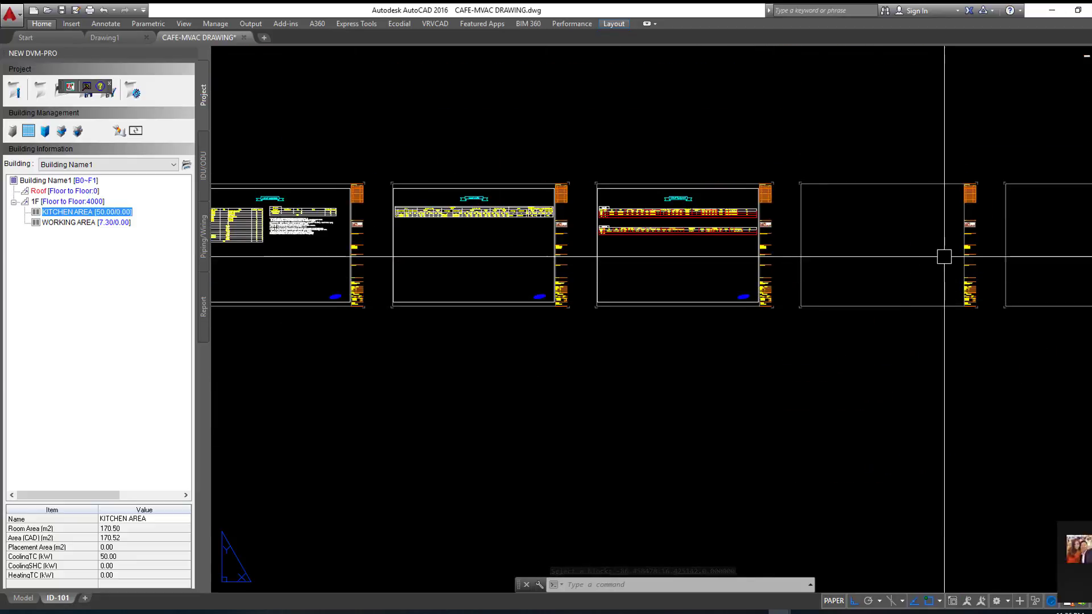
middle_click_drag(944, 256, 734, 255)
scroll(622, 252, "up", 2)
left_click(622, 252)
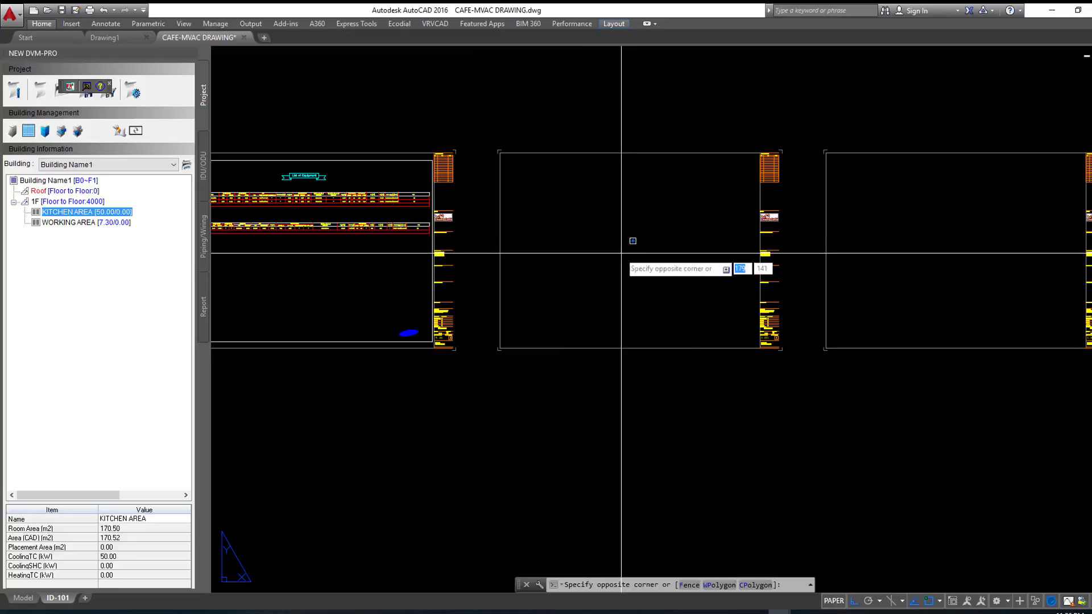
key("Escape")
double_click(623, 252)
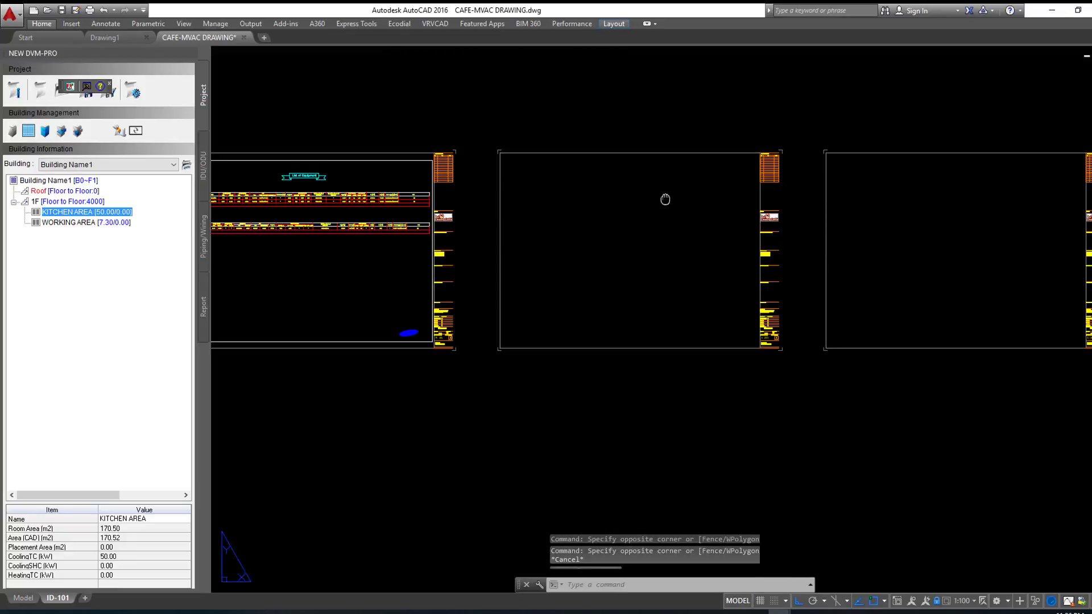
scroll(603, 302, "down", 3)
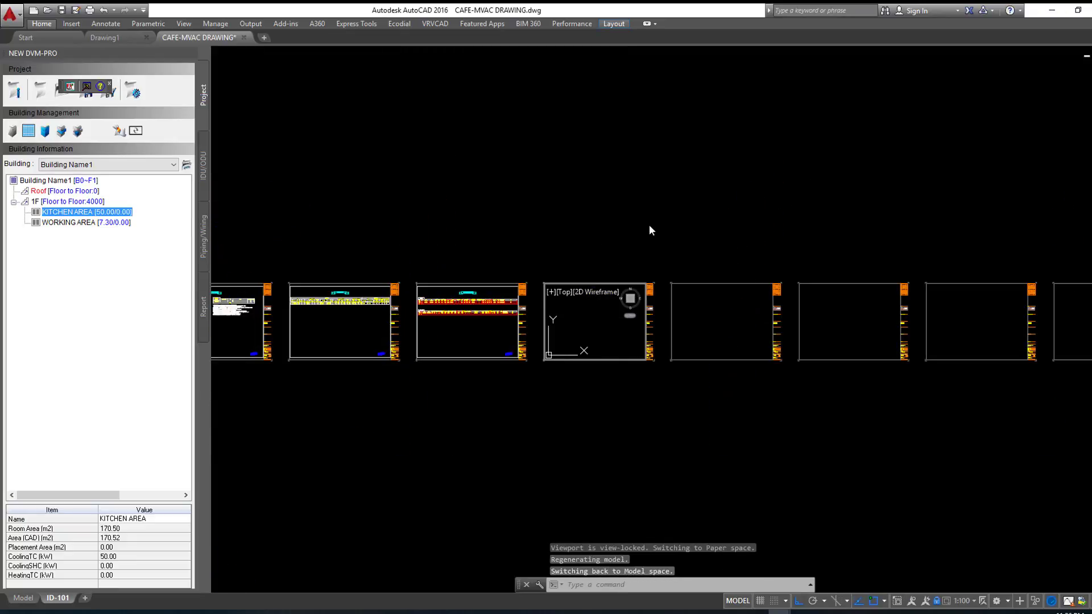
scroll(652, 229, "up", 3)
scroll(673, 120, "up", 1)
double_click(673, 113)
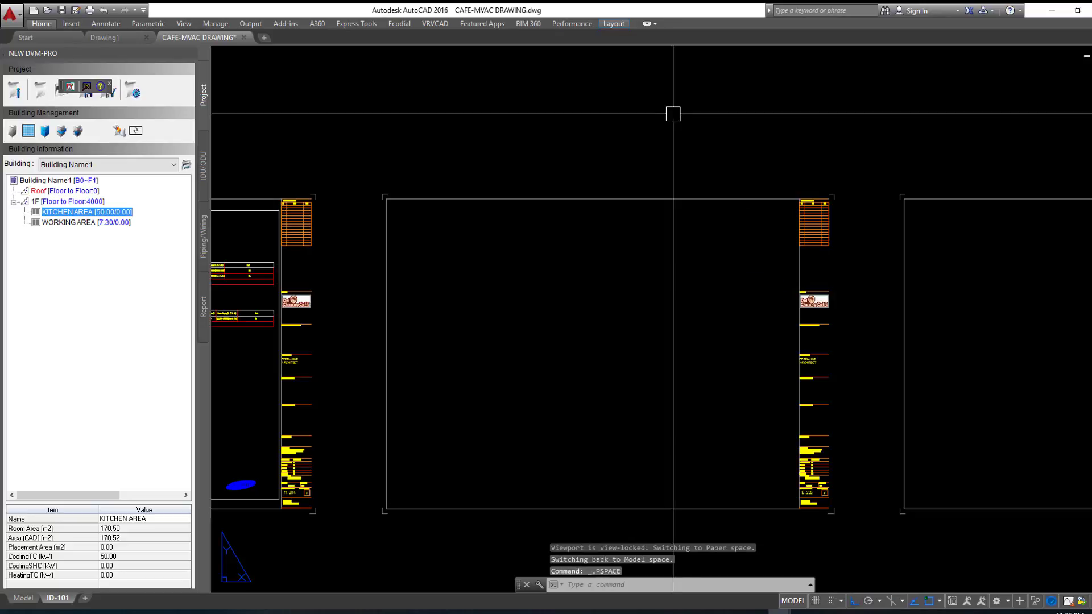
left_click(809, 266)
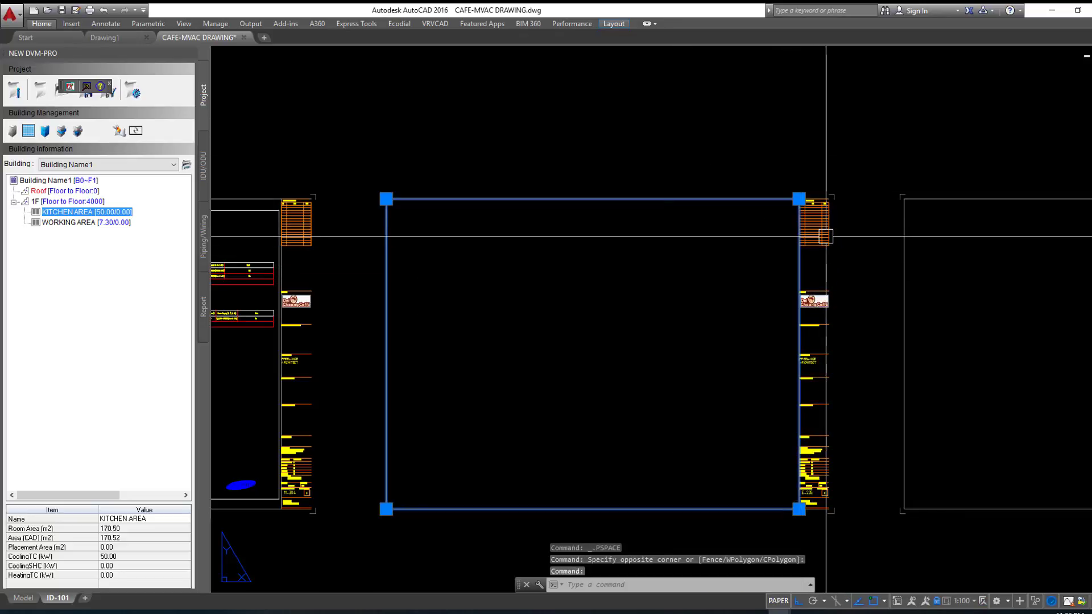
right_click(773, 244)
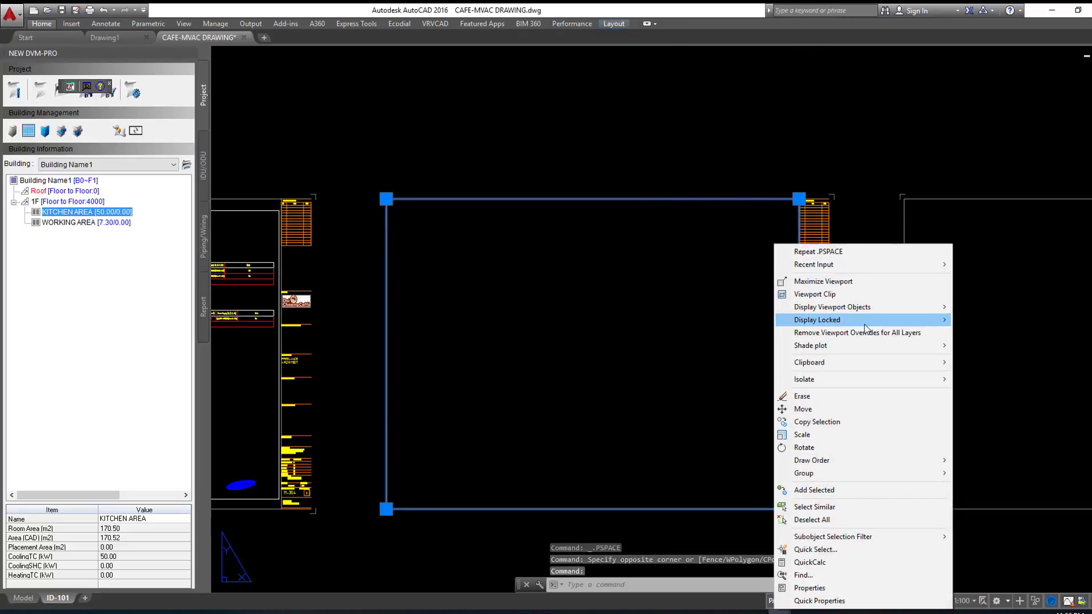
left_click(974, 334)
Step: Window-zoom the unlocked viewport to frame the equipment elevation drawing
double_click(705, 310)
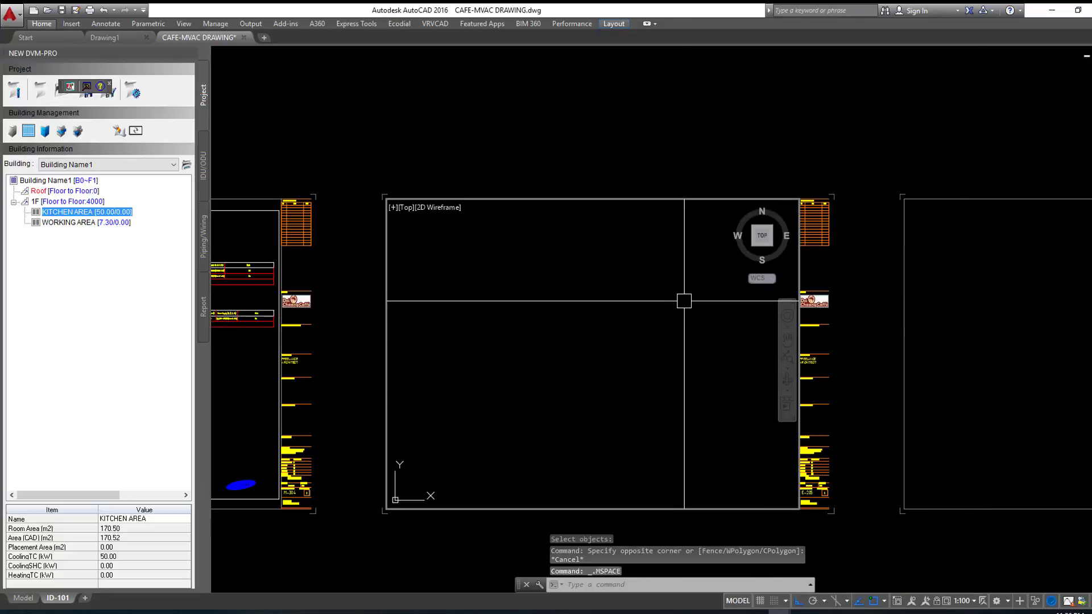
scroll(647, 310, "up", 2)
scroll(566, 312, "up", 2)
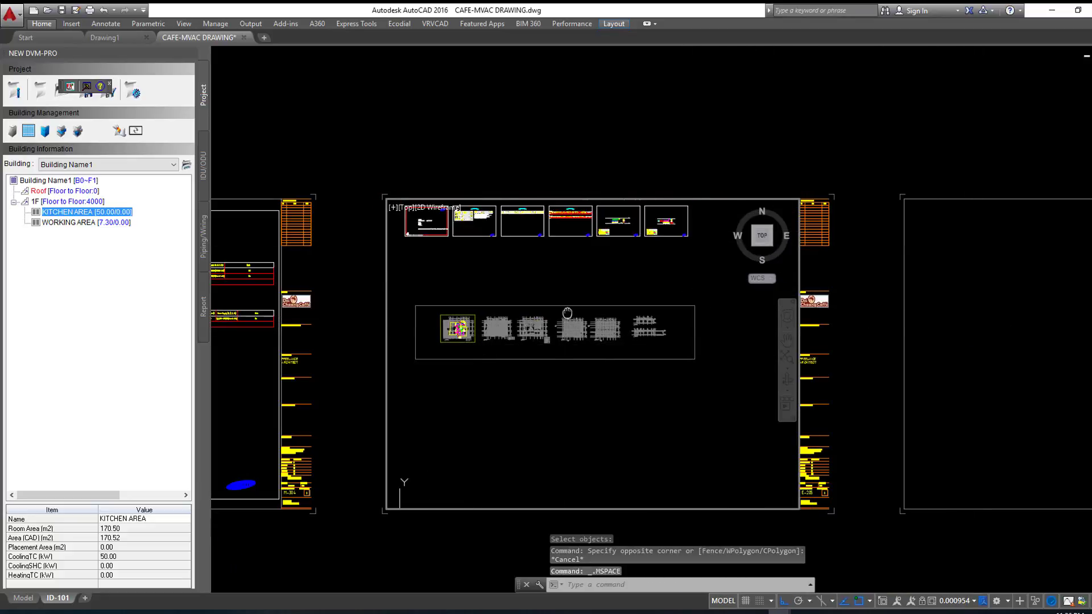
scroll(603, 319, "up", 1)
scroll(615, 311, "up", 1)
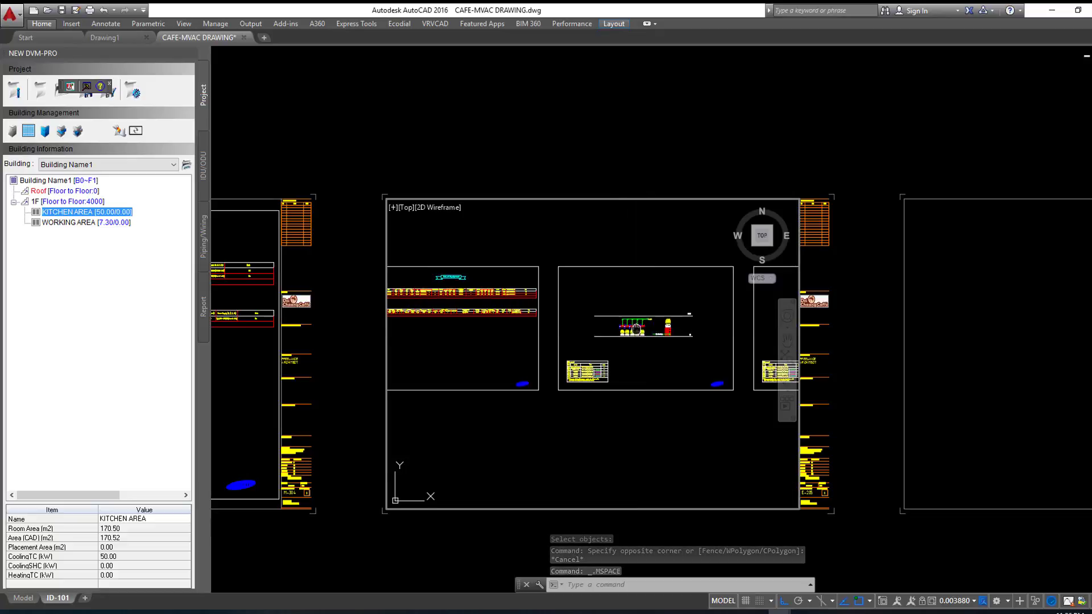
scroll(615, 319, "up", 1)
scroll(611, 339, "up", 1)
middle_click_drag(611, 339, 601, 349)
type("z")
key("Return")
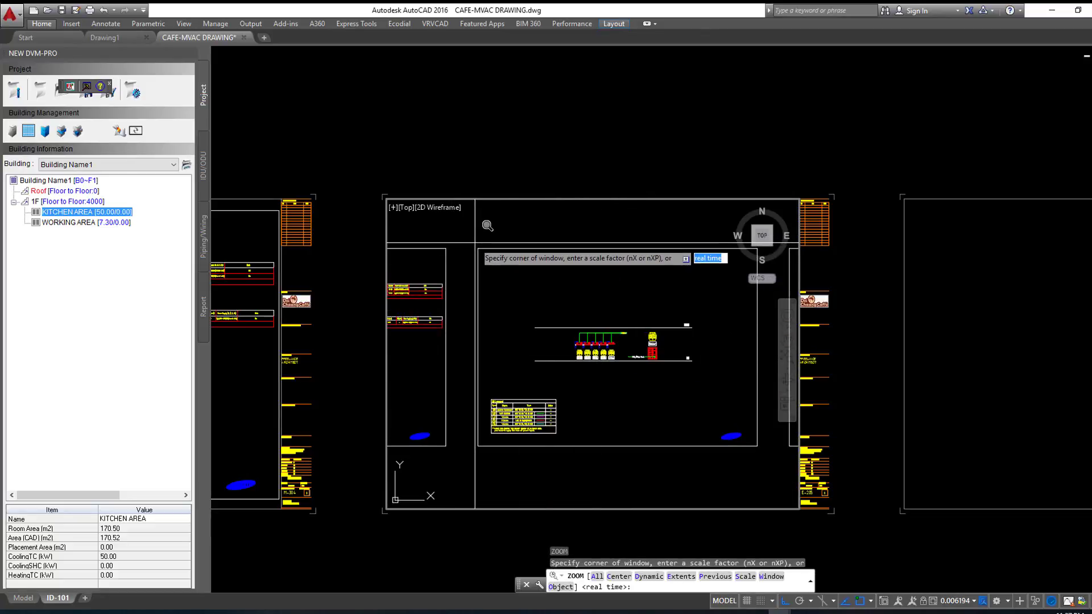
left_click(476, 244)
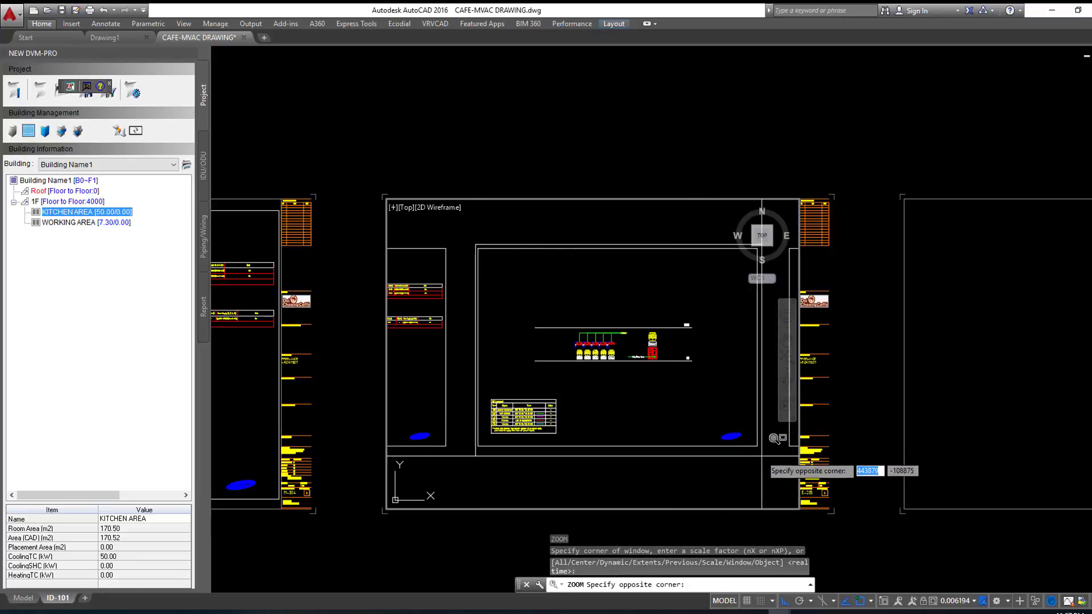
left_click(760, 451)
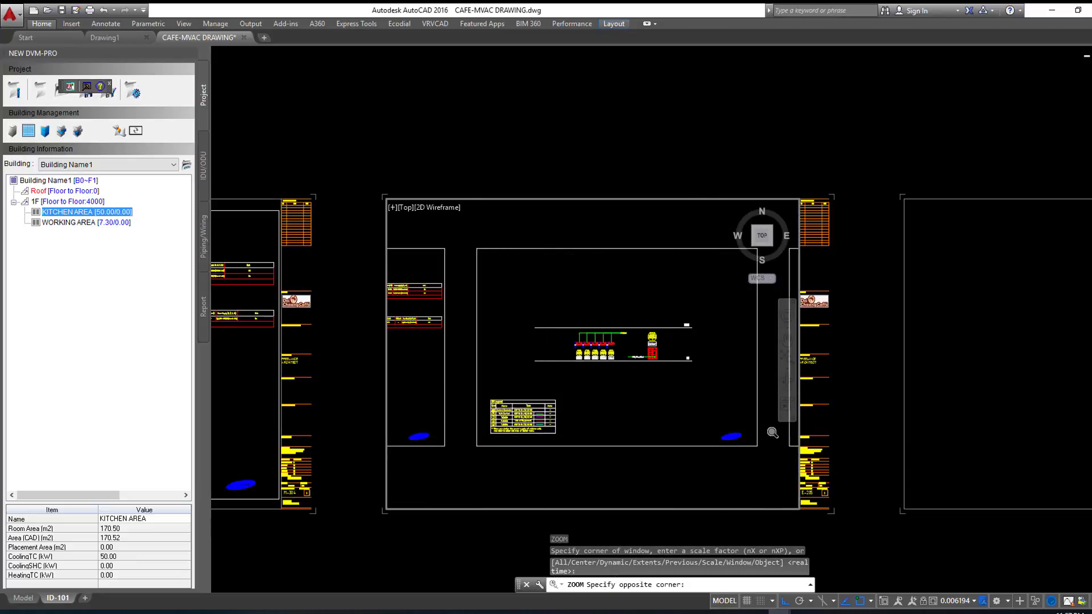
double_click(836, 414)
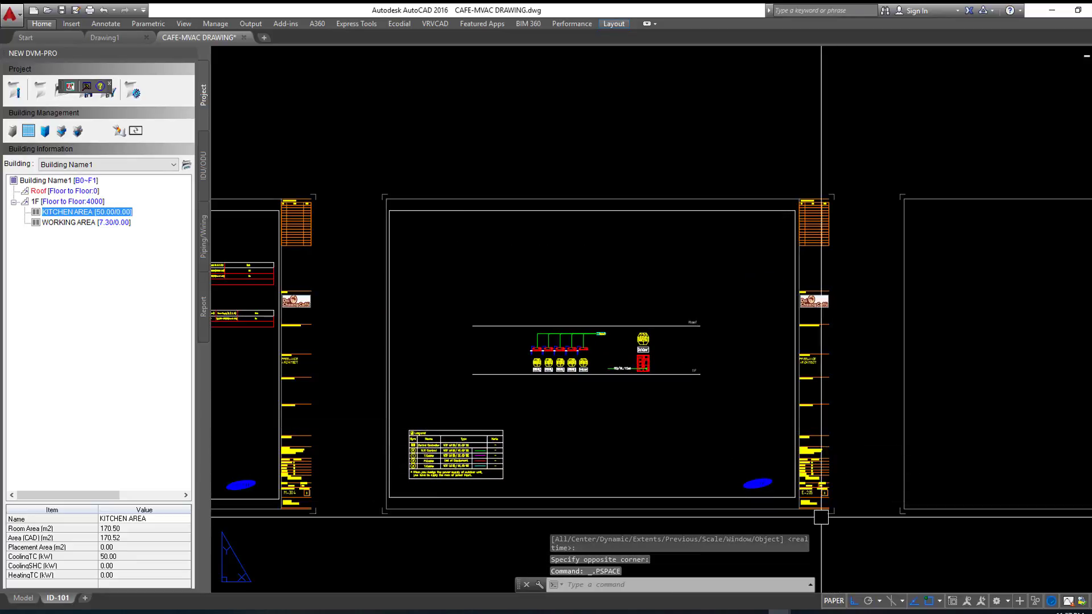
Step: Change the E-205 title block's drawing number to M-305
scroll(822, 512, "up", 2)
scroll(393, 261, "down", 3)
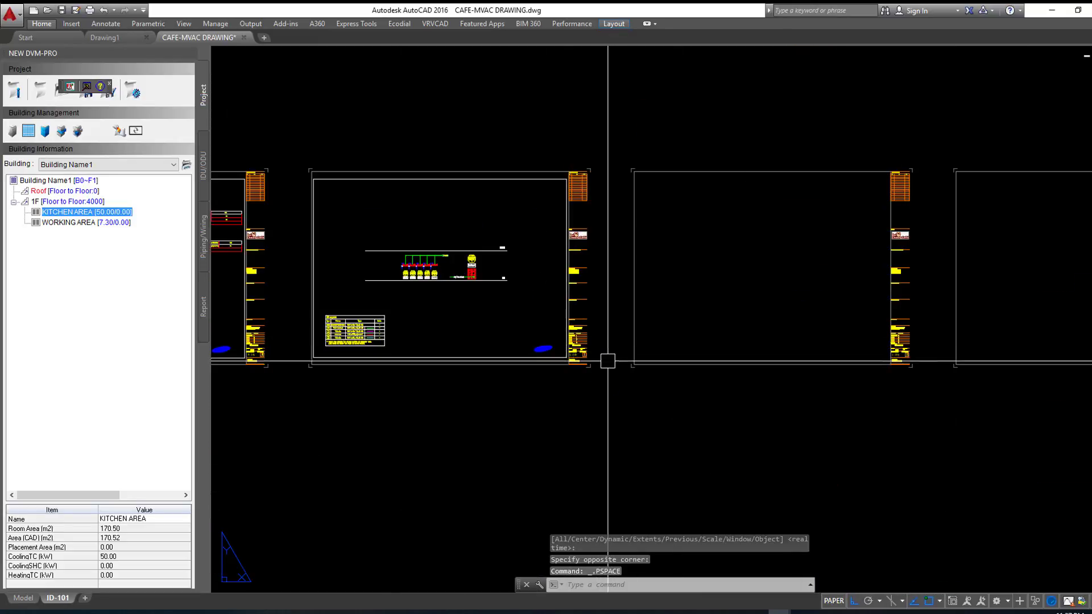
scroll(440, 271, "up", 8)
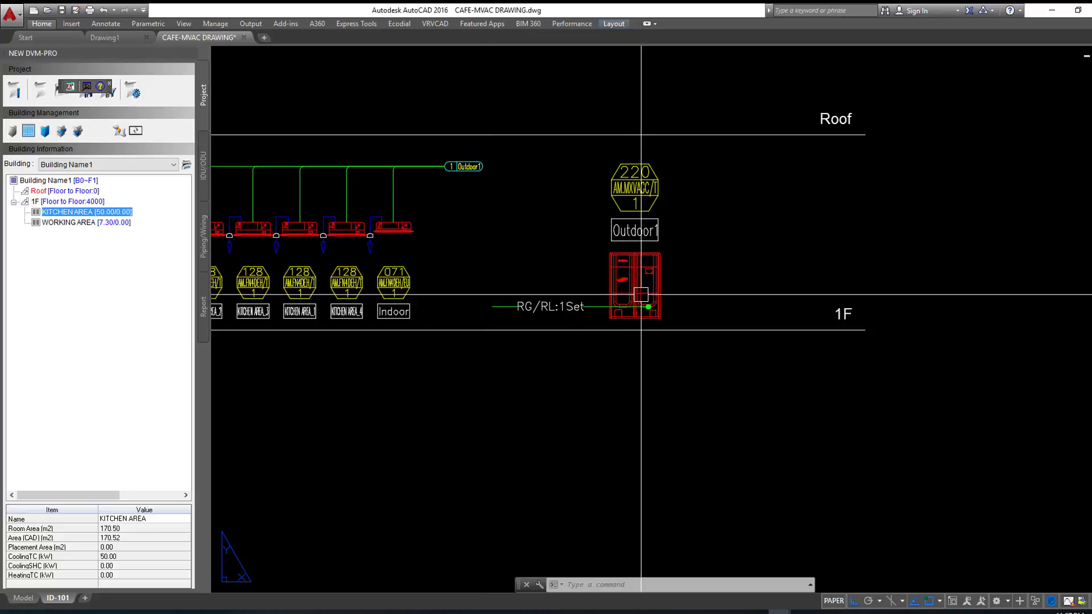
scroll(554, 304, "down", 10)
scroll(698, 332, "up", 3)
scroll(566, 353, "up", 7)
scroll(566, 317, "down", 1)
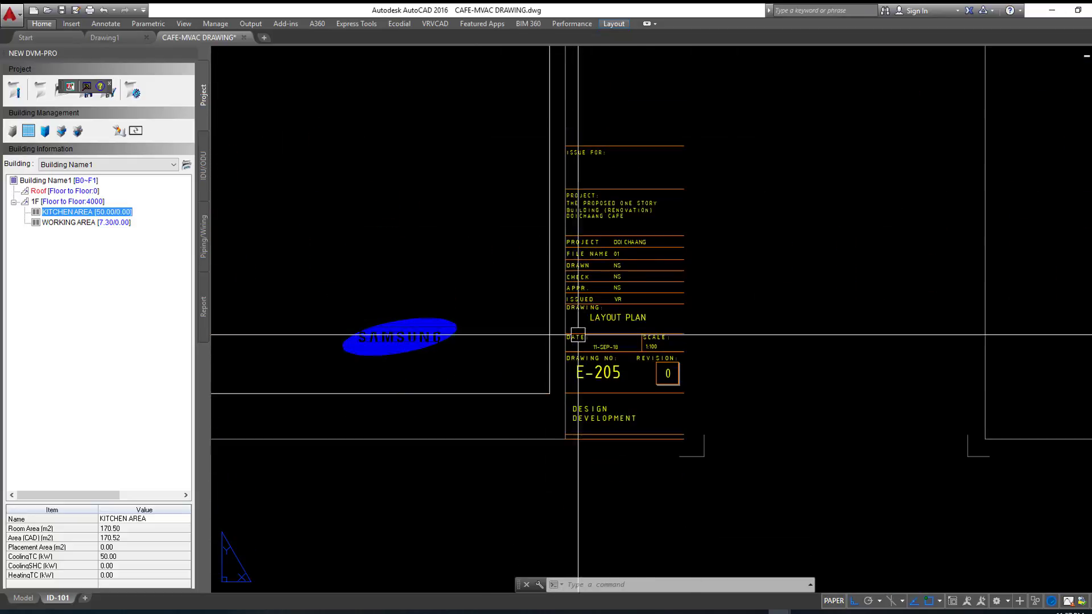
scroll(600, 341, "up", 4)
double_click(601, 341)
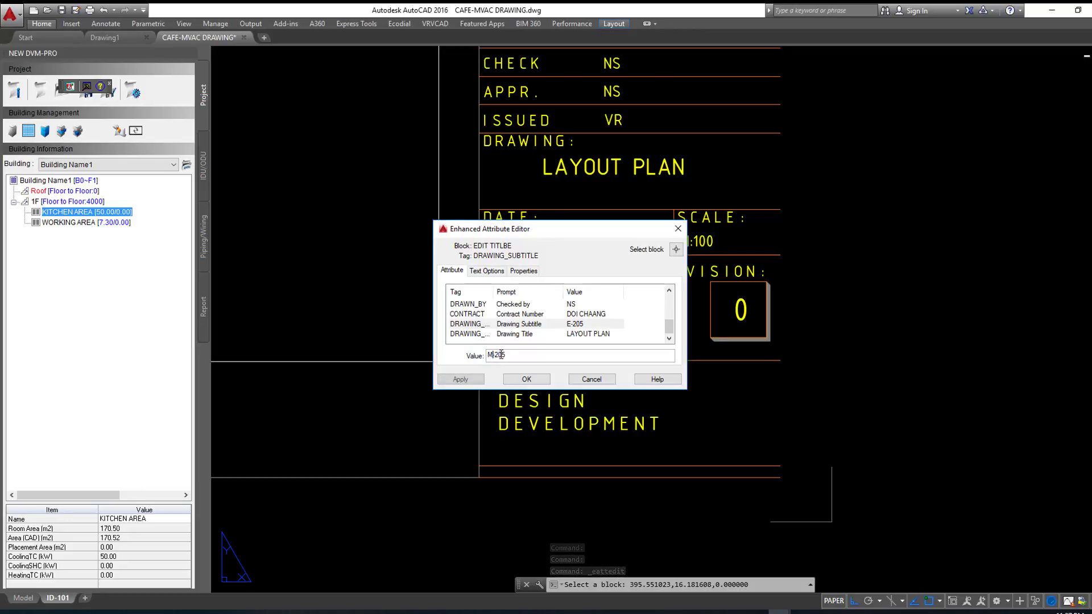
type("-3")
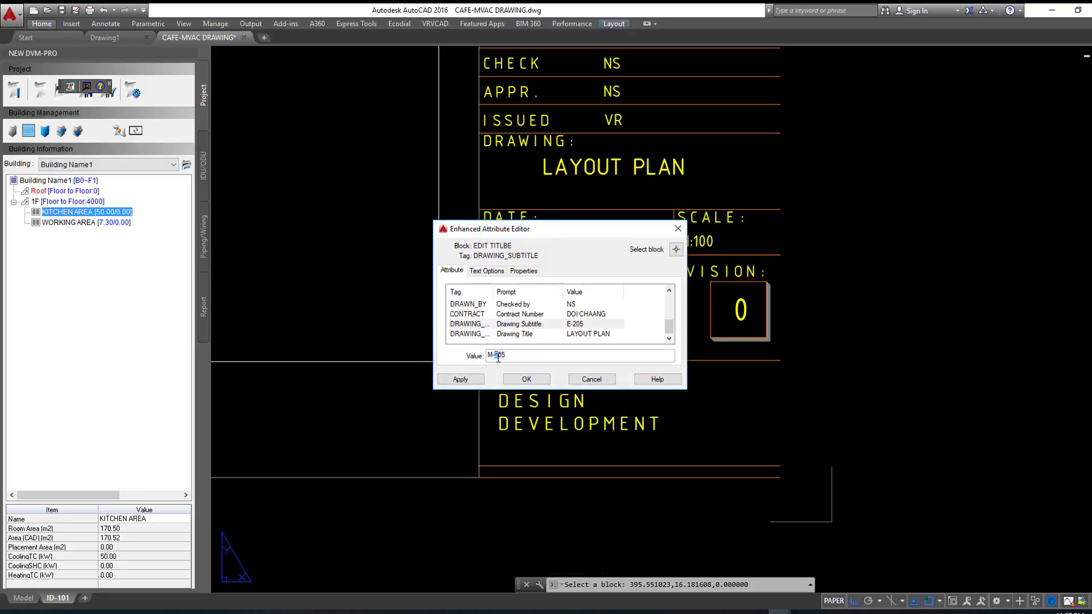
left_click(523, 380)
Step: Quick-save the drawing with Ctrl+S
scroll(525, 364, "down", 5)
scroll(605, 325, "down", 3)
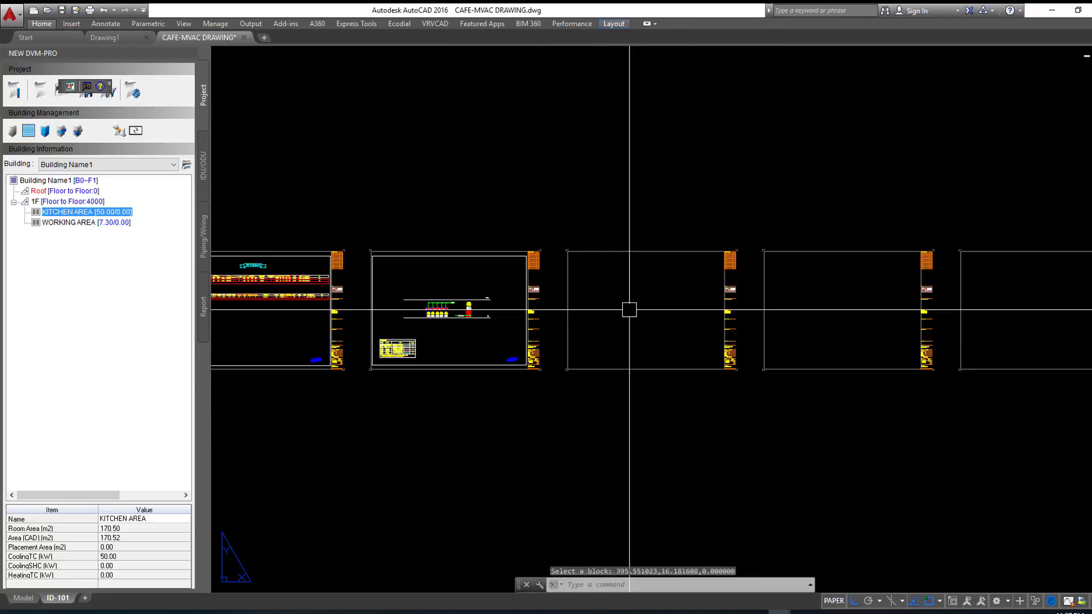
key("ctrl+s")
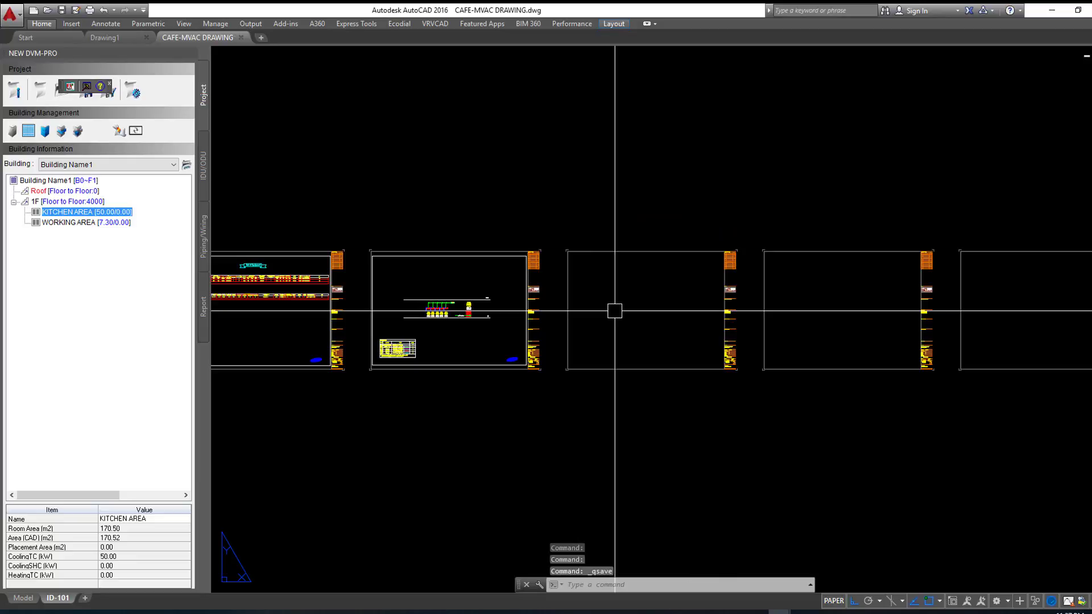
scroll(614, 311, "up", 2)
Step: Window-zoom the middle viewport to frame one sheet drawing
double_click(714, 291)
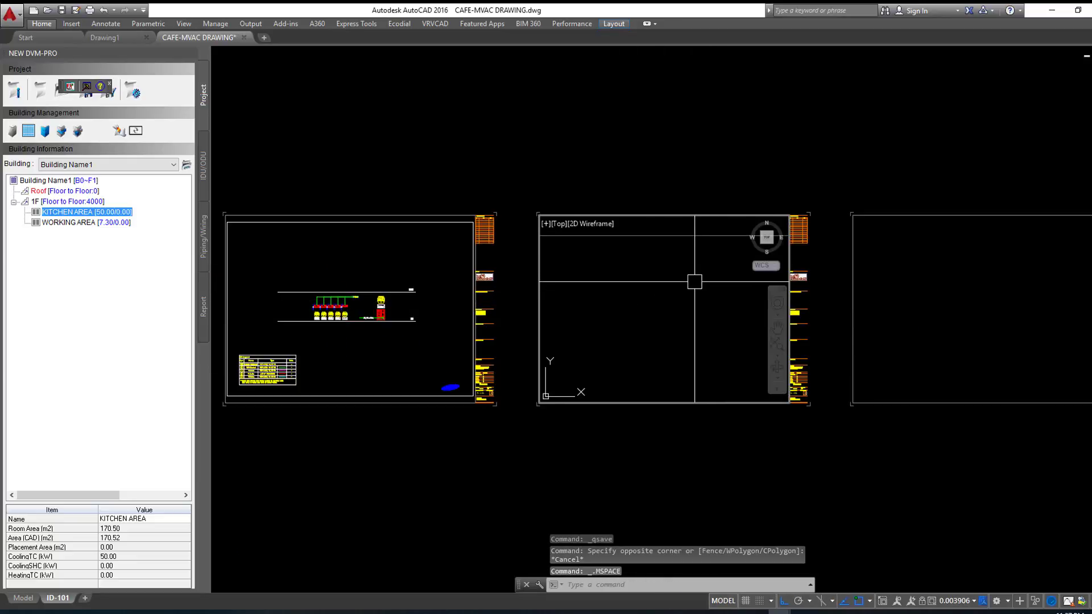
scroll(688, 269, "down", 3)
middle_click_drag(691, 260, 701, 314)
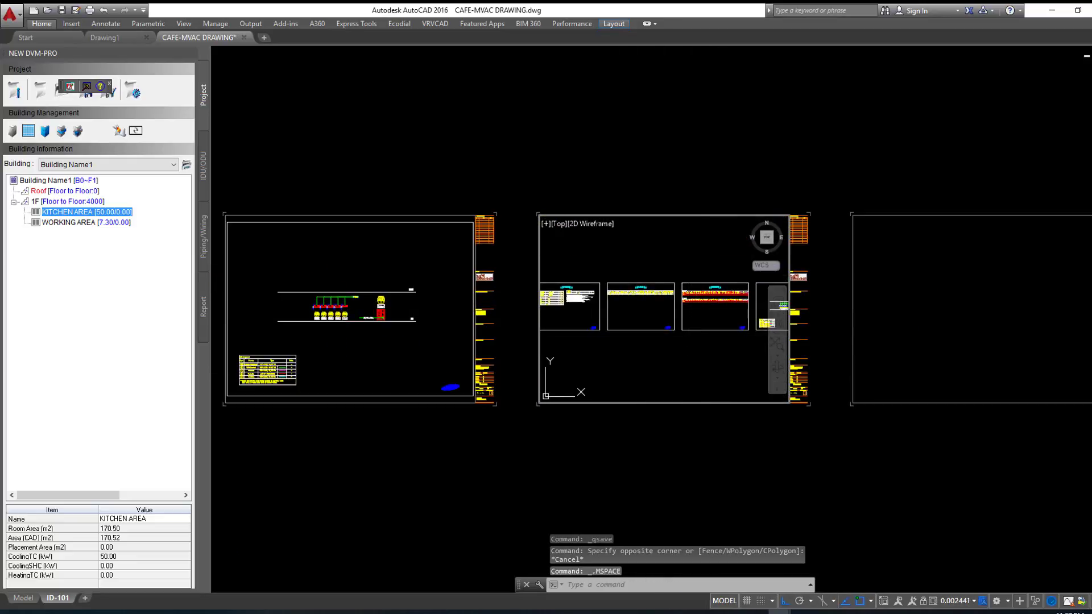
scroll(701, 314, "up", 3)
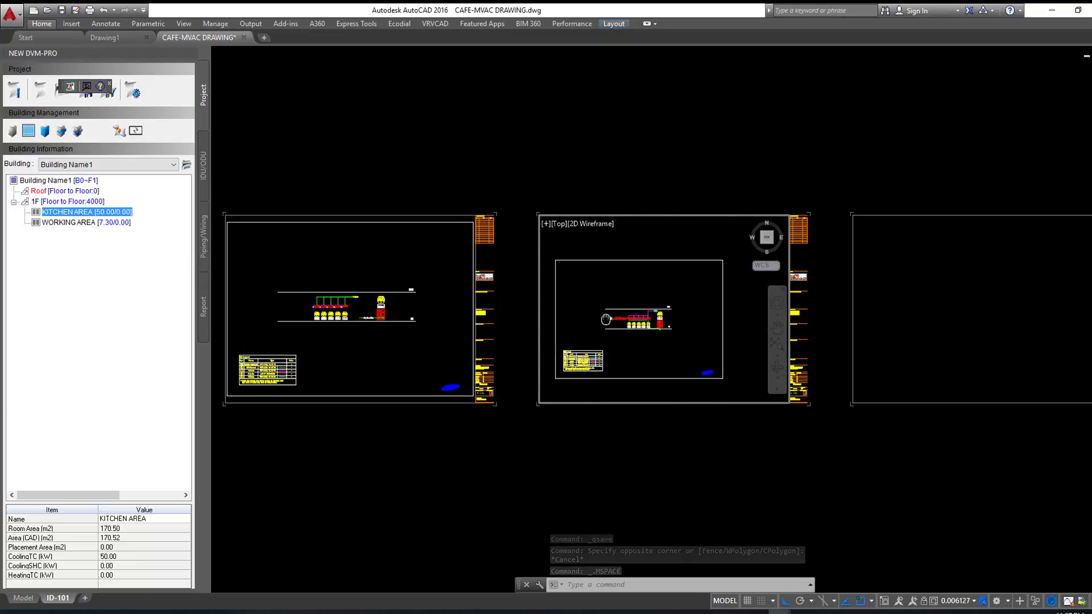
right_click(622, 324)
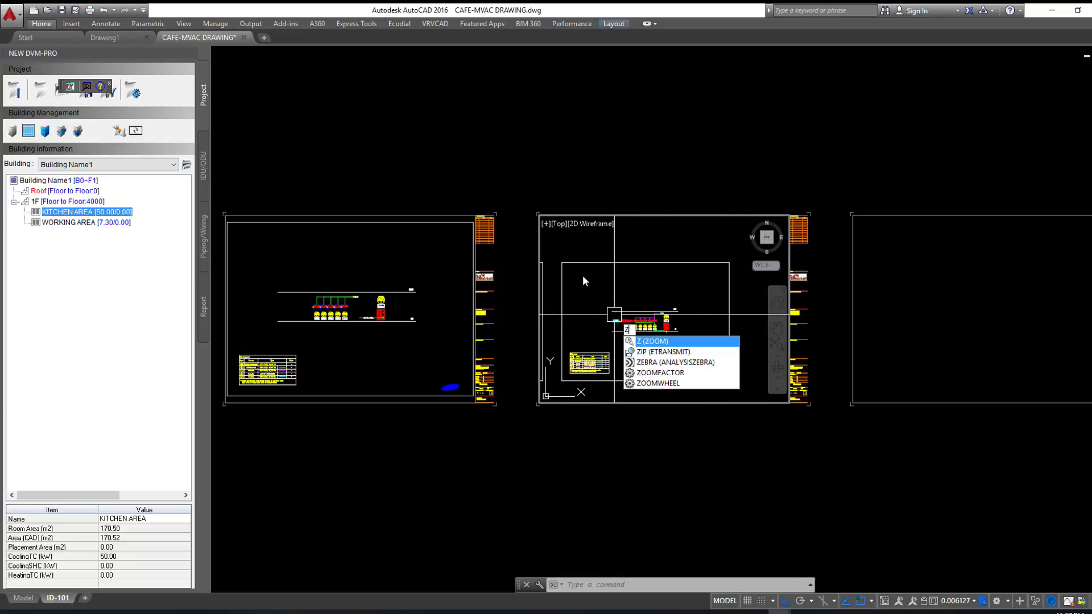
left_click(643, 332)
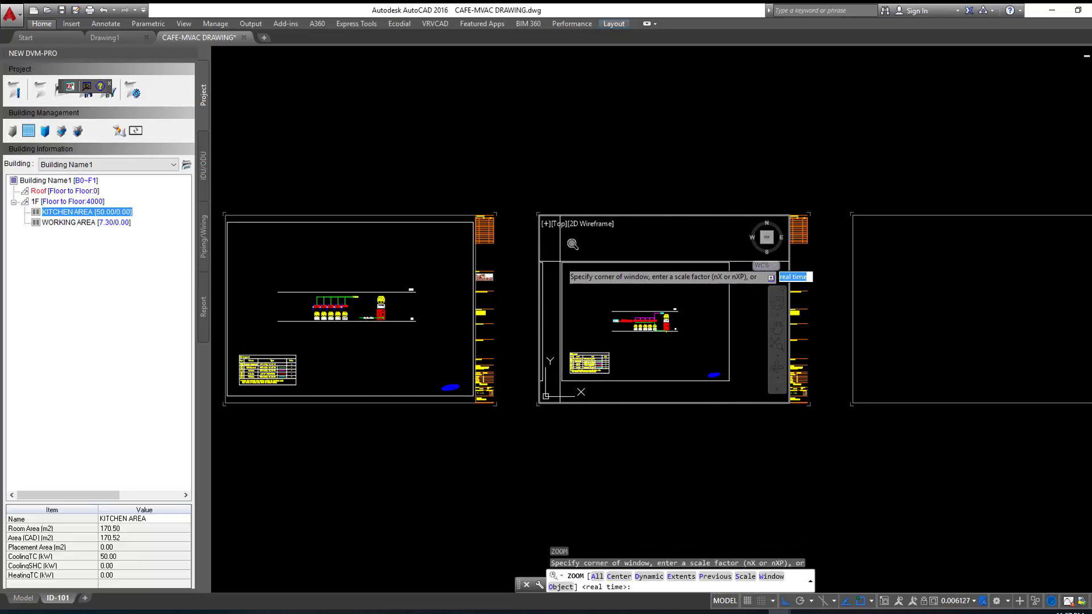
left_click(546, 221)
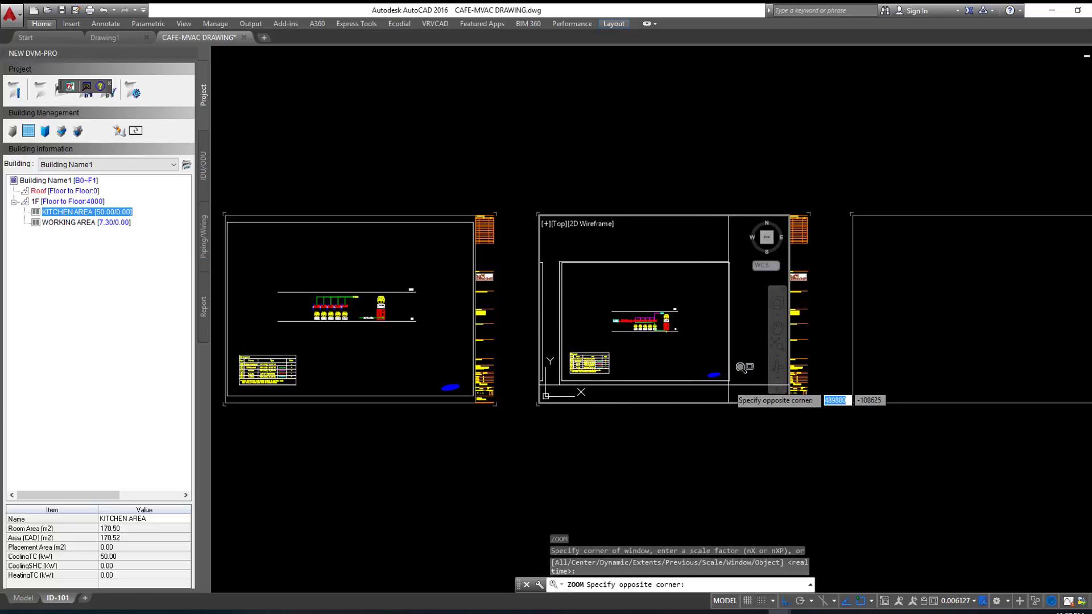
left_click(809, 404)
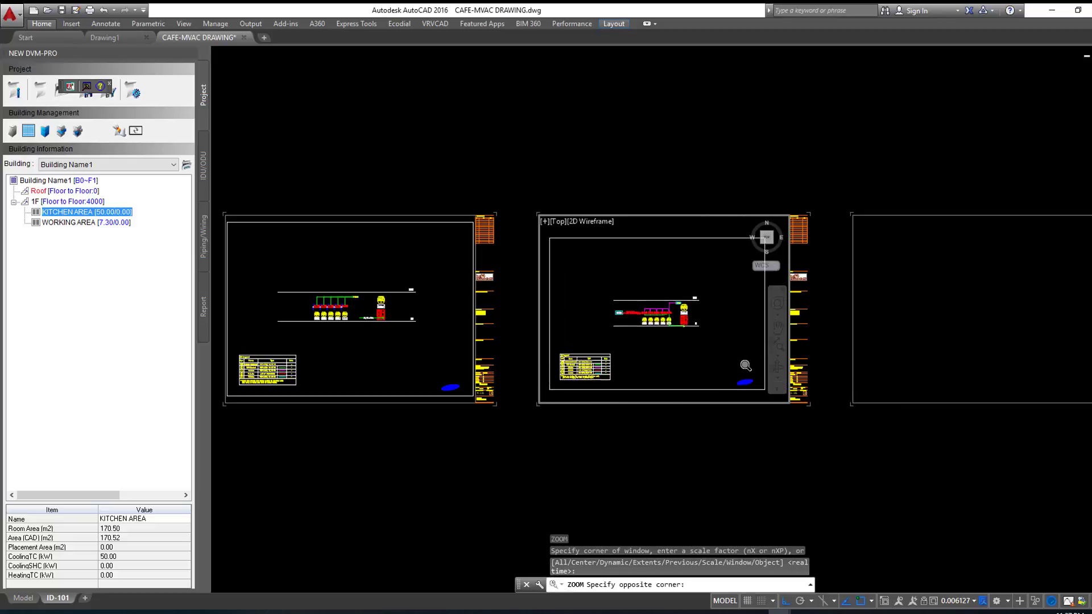
double_click(791, 442)
Step: Change the E-206 title block's drawing number to M-306
scroll(852, 430, "up", 5)
scroll(851, 430, "up", 2)
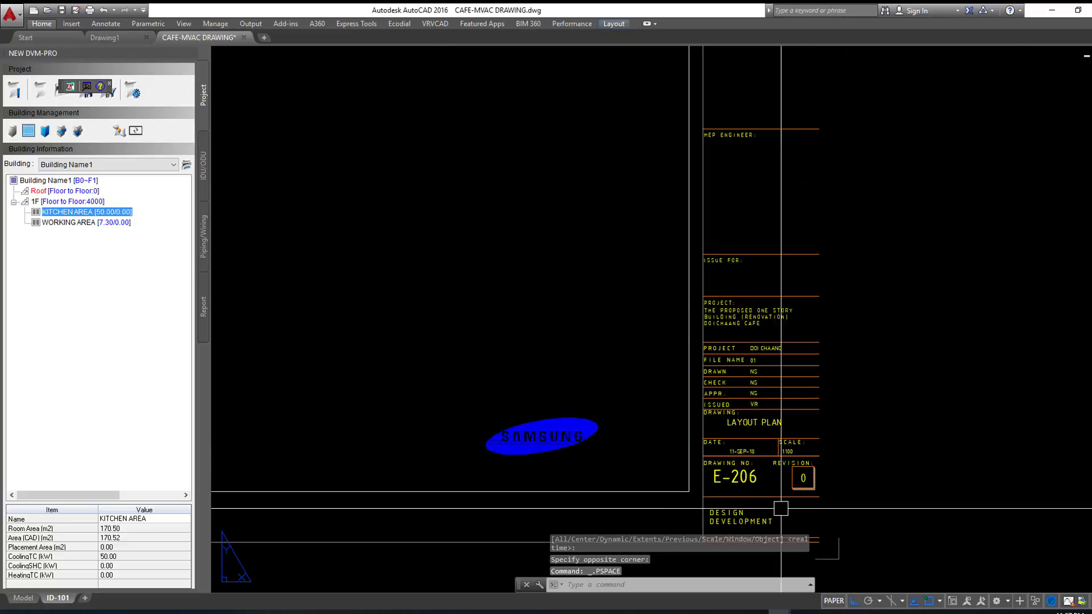
scroll(851, 429, "up", 2)
double_click(693, 275)
type("M-306")
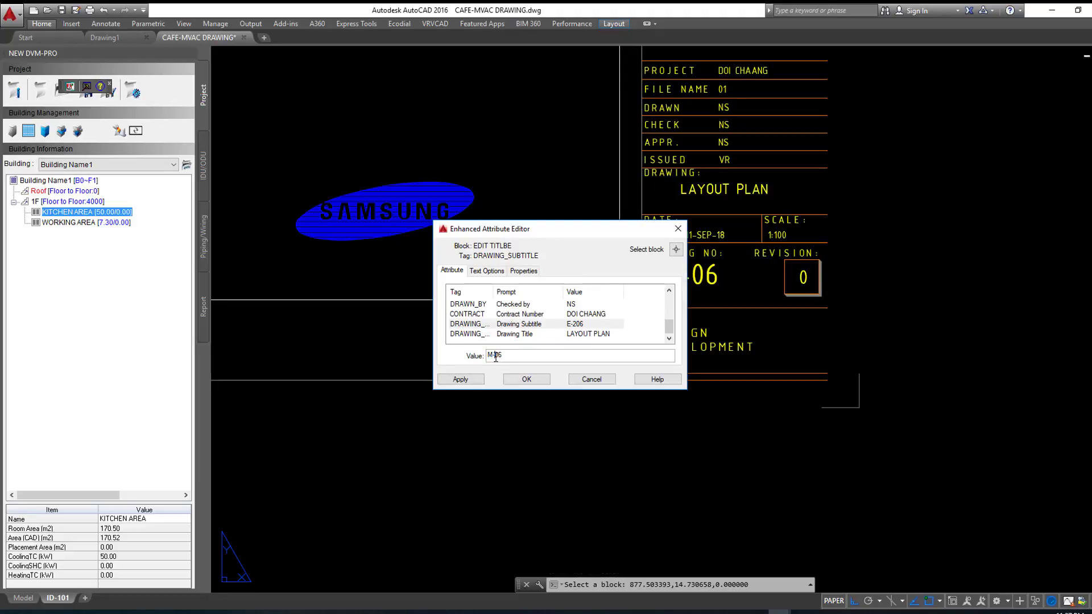
left_click(524, 380)
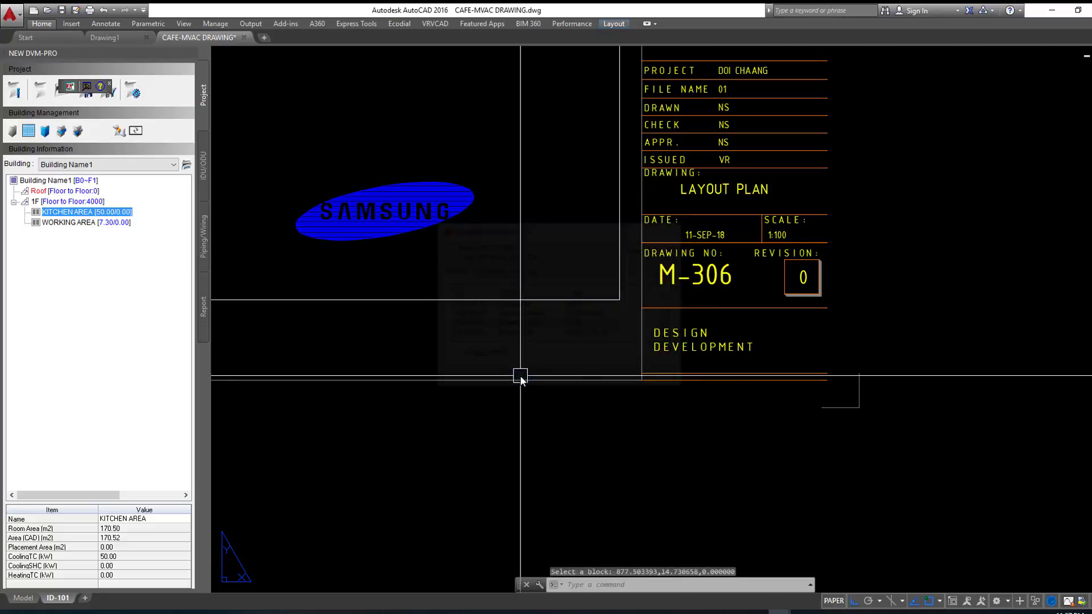
scroll(763, 312, "down", 3)
scroll(718, 290, "down", 2)
Step: Save the drawing before adjusting the next layout's viewport
scroll(718, 290, "down", 2)
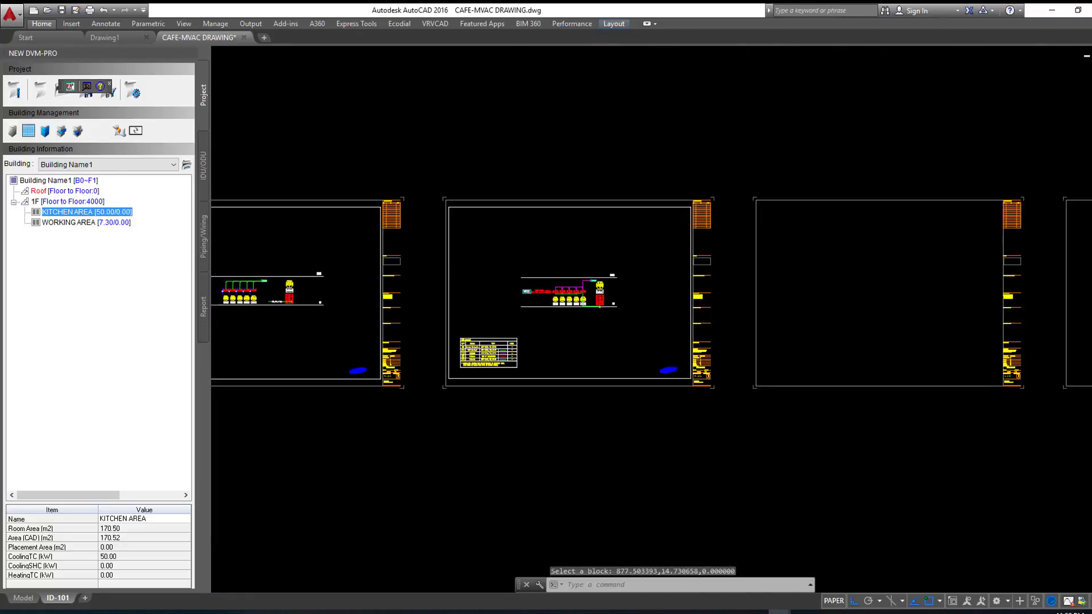
scroll(718, 290, "down", 2)
scroll(578, 317, "down", 1)
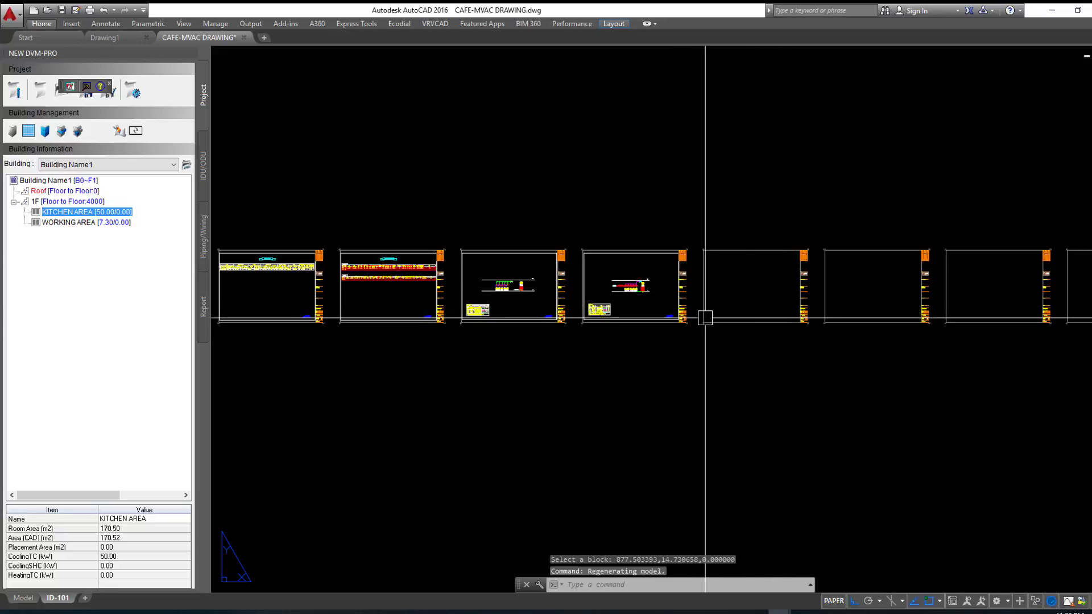
scroll(675, 344, "up", 1)
scroll(683, 320, "up", 4)
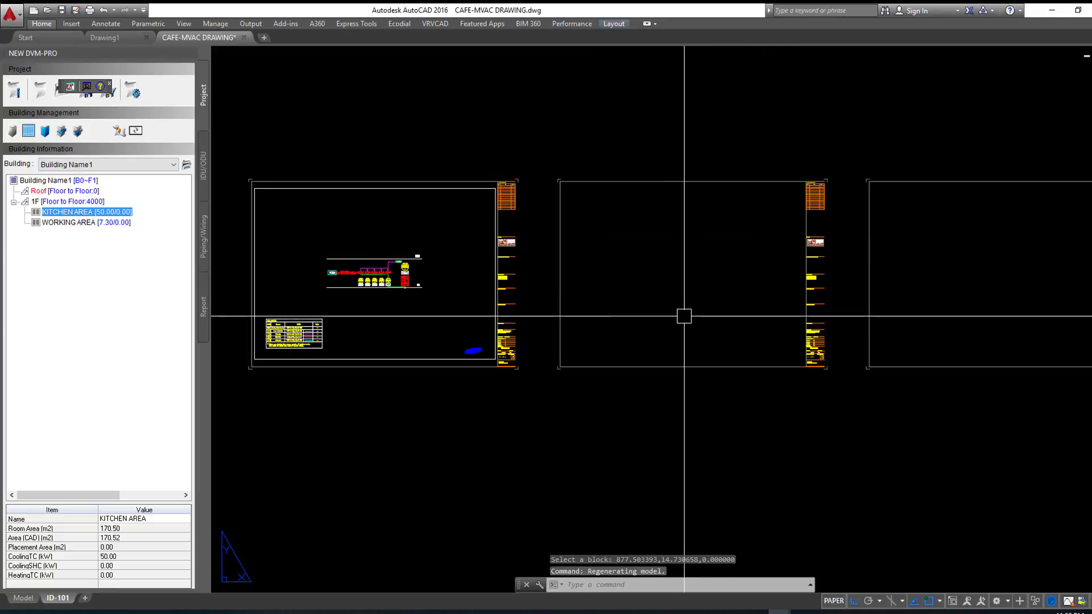
key("Escape")
key("ctrl+s")
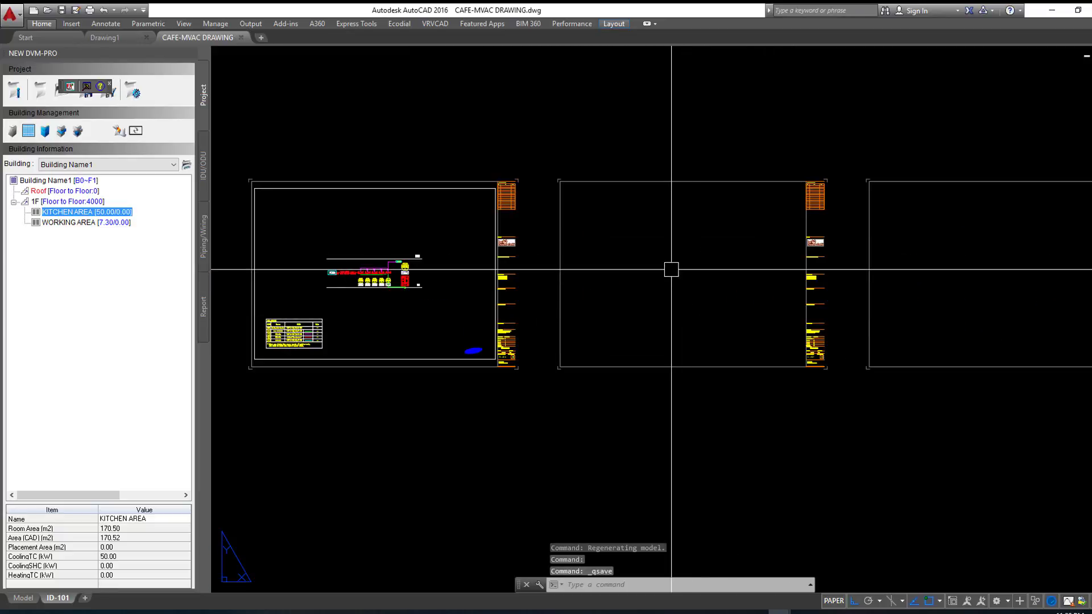
Step: Shift the three drawing frames up in the middle viewport and centre the three-viewport sheet
scroll(673, 265, "up", 2)
double_click(739, 255)
scroll(739, 255, "down", 3)
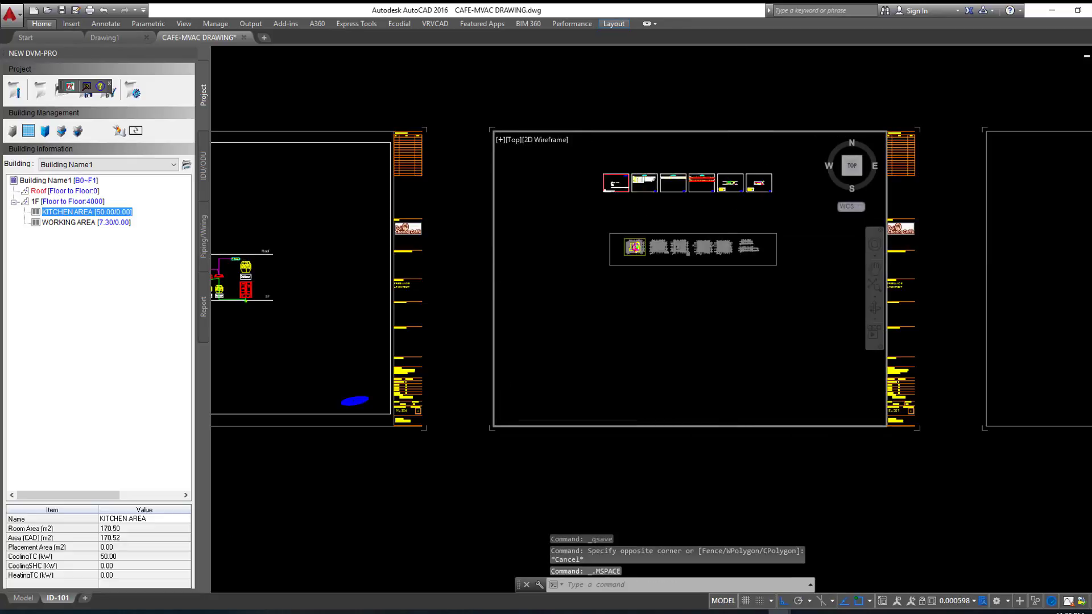
scroll(785, 233, "down", 1)
scroll(670, 325, "down", 3)
middle_click_drag(670, 325, 760, 254)
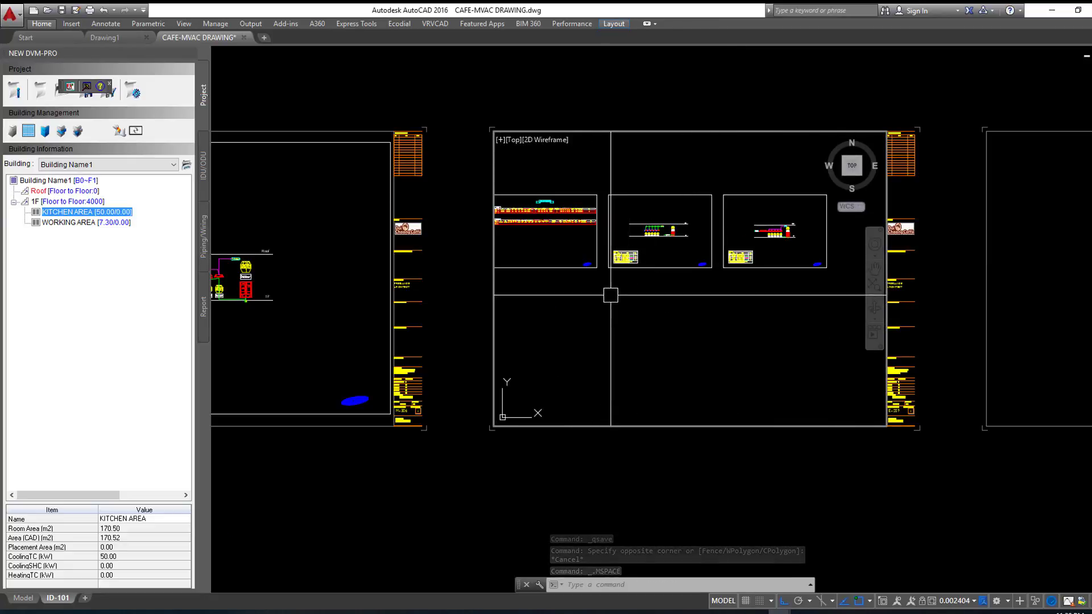
double_click(781, 460)
scroll(789, 445, "down", 3)
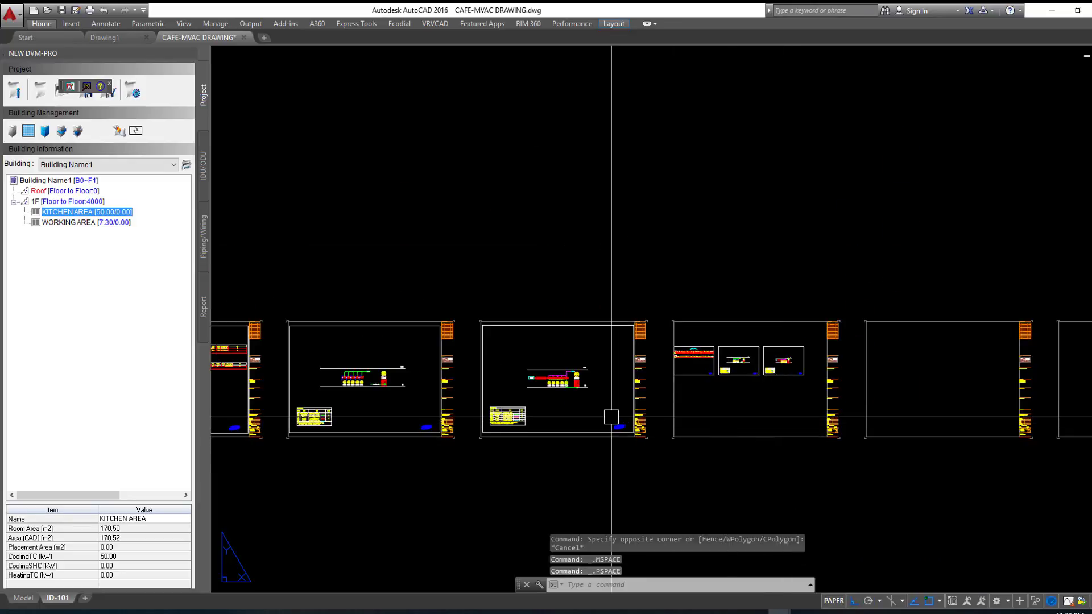
scroll(744, 403, "up", 4)
scroll(703, 340, "down", 1)
middle_click_drag(703, 341, 578, 334)
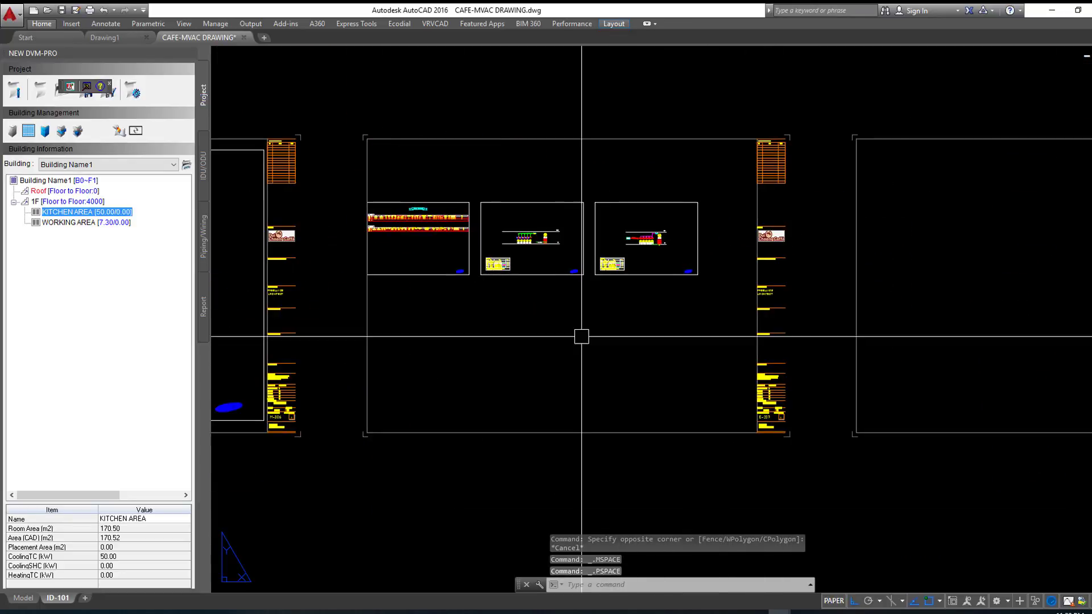
Step: Pan and zoom the floor plan so it fills the central viewport
double_click(539, 337)
scroll(539, 337, "down", 2)
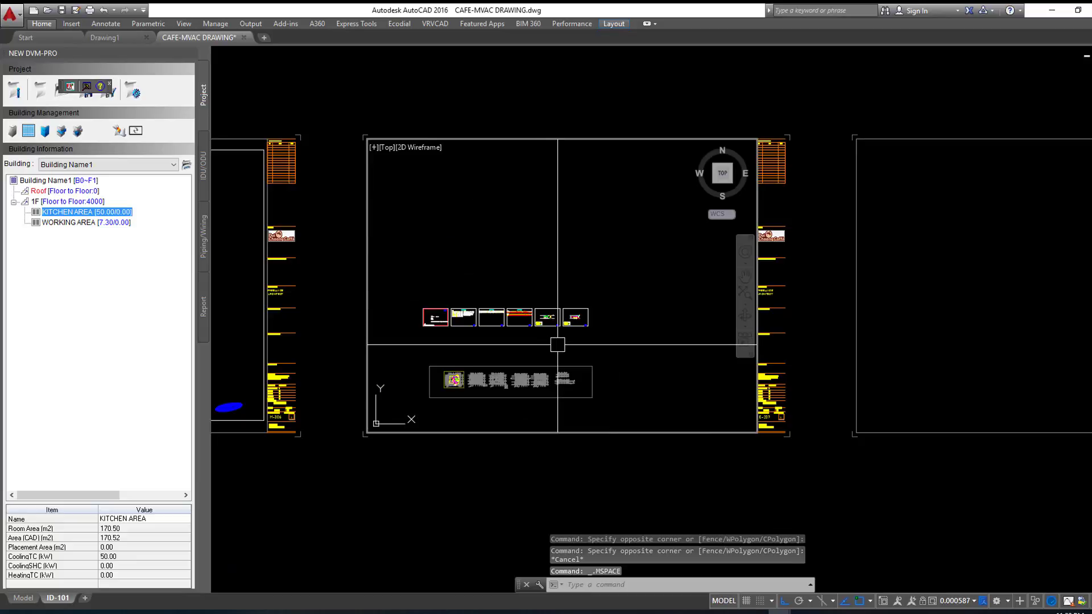
scroll(569, 338, "down", 2)
scroll(626, 342, "up", 3)
scroll(650, 305, "up", 3)
middle_click_drag(650, 305, 628, 332)
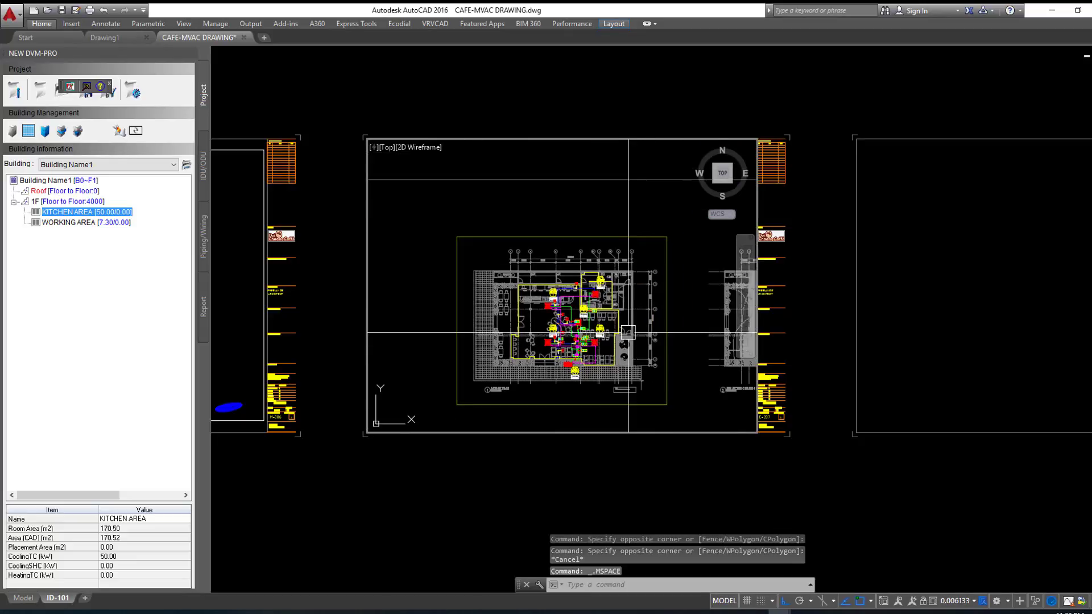
scroll(628, 332, "up", 1)
scroll(555, 398, "up", 1)
middle_click_drag(538, 407, 557, 325)
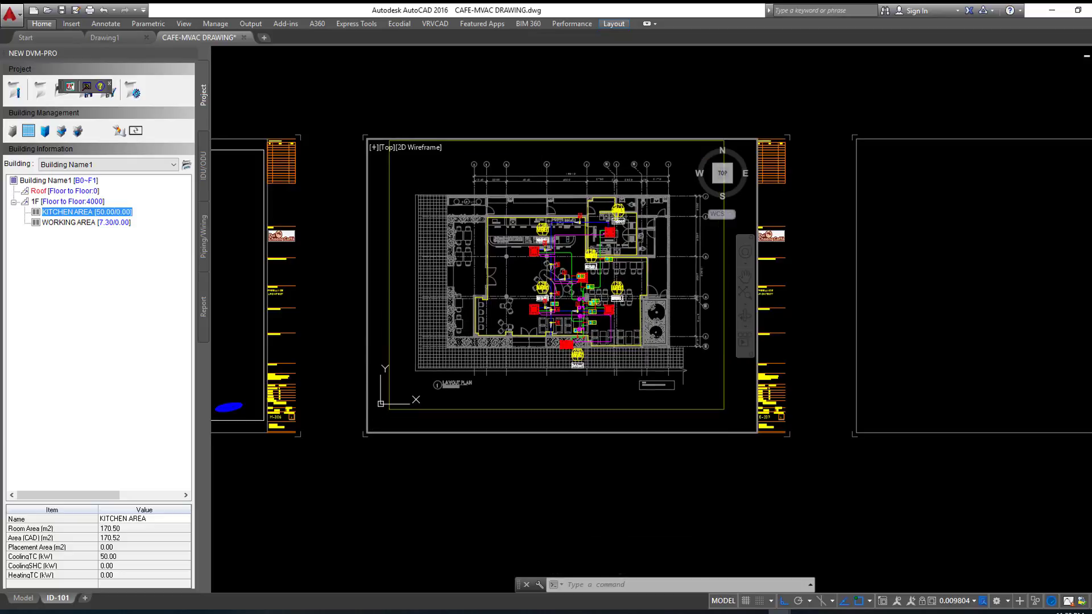
scroll(435, 408, "up", 5)
scroll(435, 408, "down", 5)
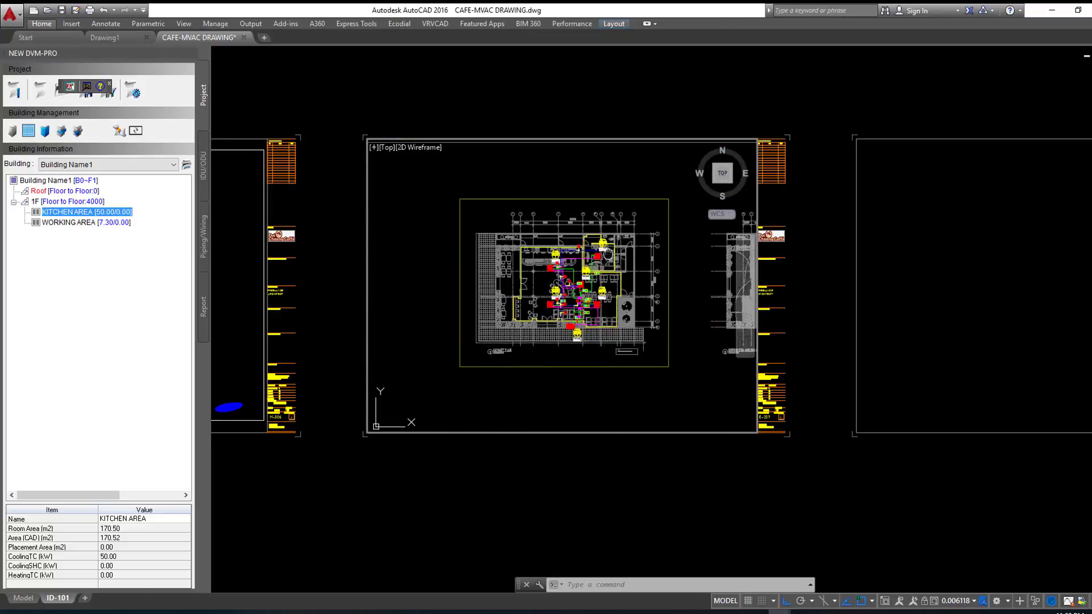
mouse_move(540, 255)
middle_mouse_down()
mouse_move(540, 299)
mouse_move(553, 258)
middle_mouse_up()
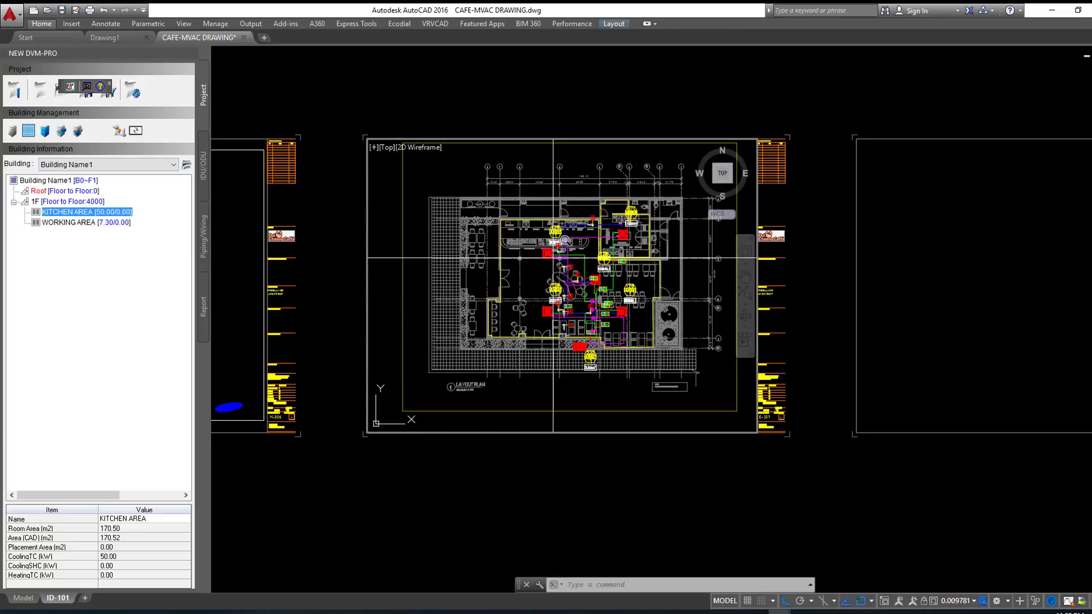
Step: Zoom the central viewport to 1/100xp scale, recentre the plan, and return to paper space
type("z")
key("Return")
type("s")
key("Return")
type("1/100xp")
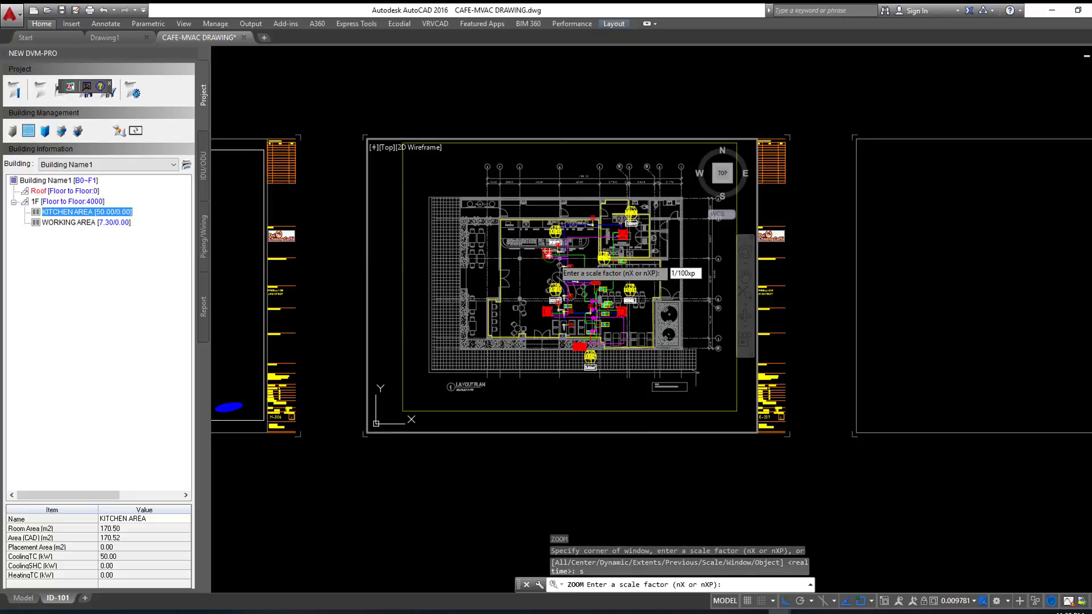
key("Return")
middle_click_drag(595, 248, 578, 258)
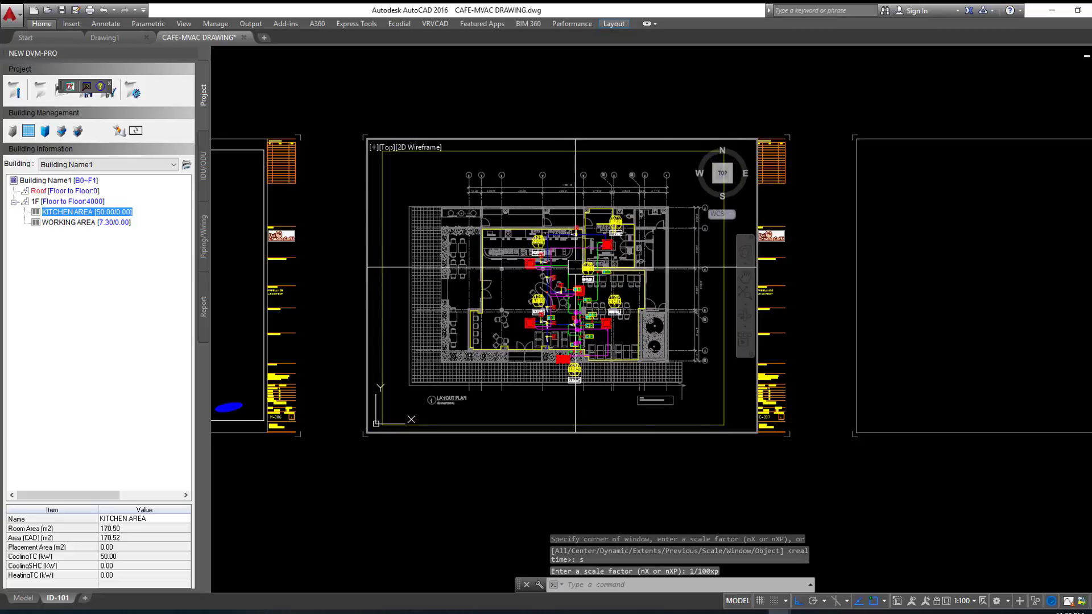
double_click(817, 242)
Step: Change the title block drawing number from E-207 to M-207
scroll(775, 437, "up", 3)
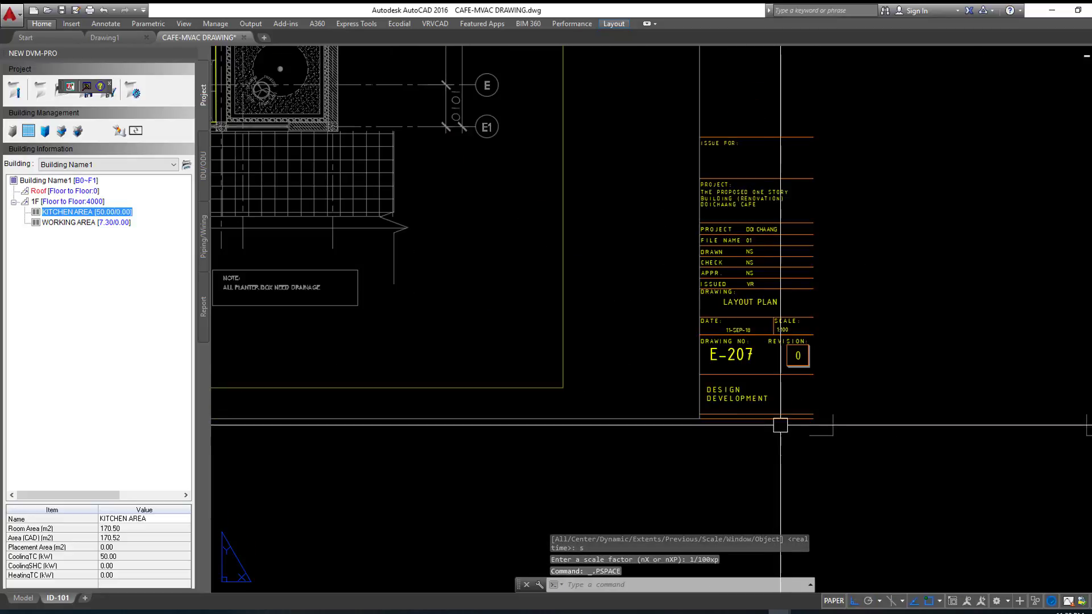
scroll(779, 427, "up", 2)
double_click(711, 361)
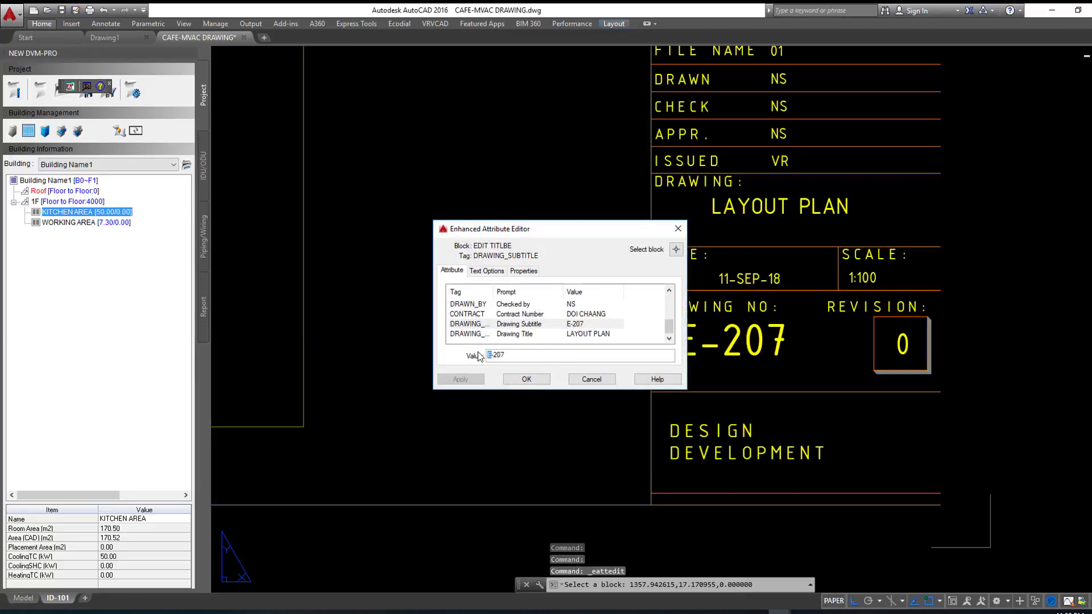
type("M")
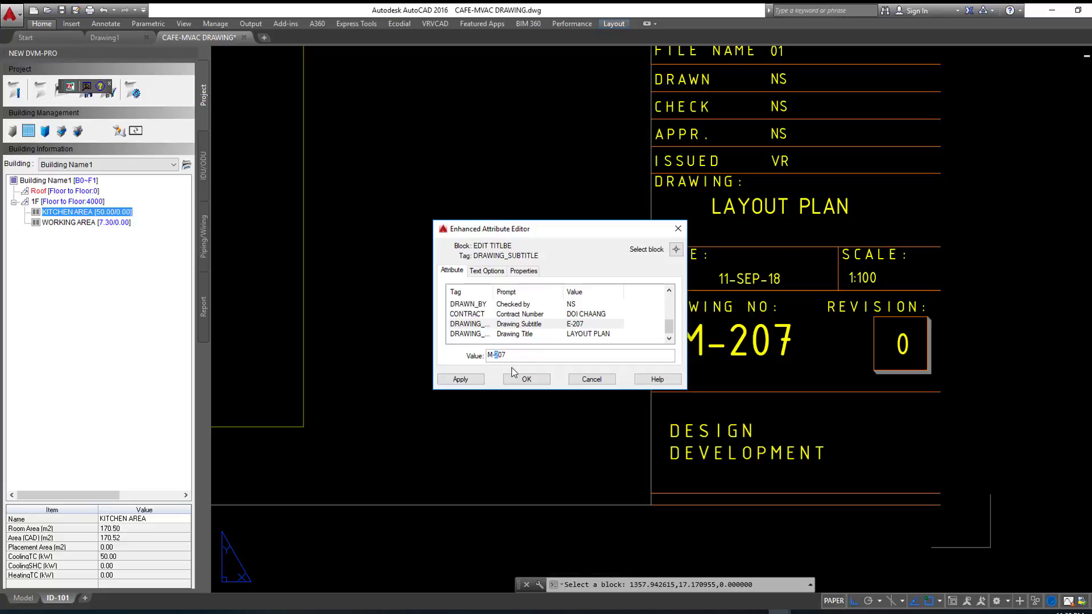
left_click(527, 379)
Step: Erase the three empty sheet frames and zoom extents to show all seven sheets
scroll(829, 358, "down", 5)
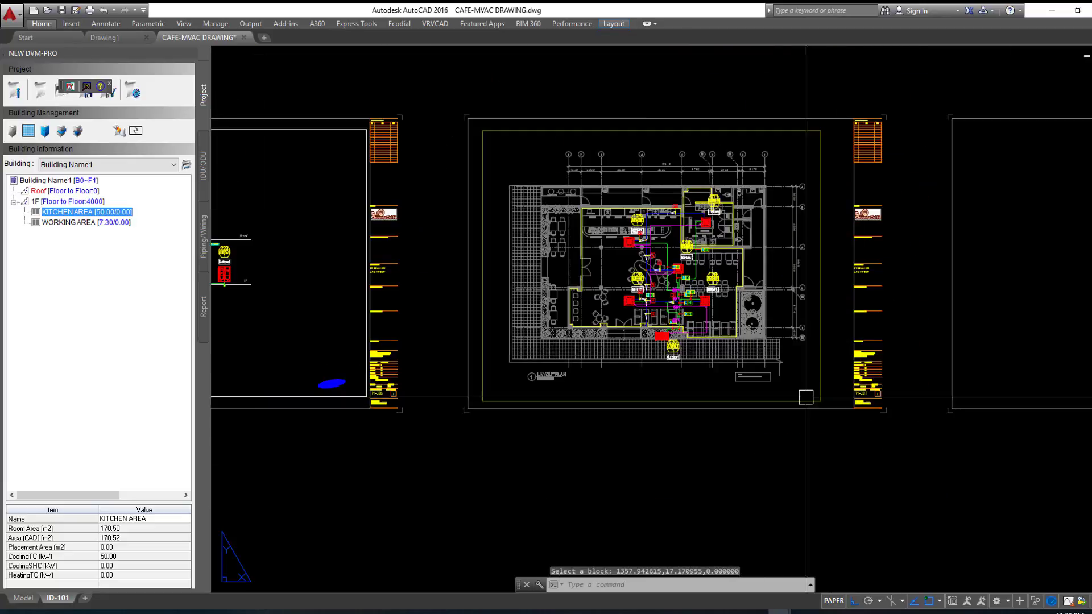
scroll(461, 358, "down", 3)
scroll(512, 291, "down", 2)
left_click(468, 241)
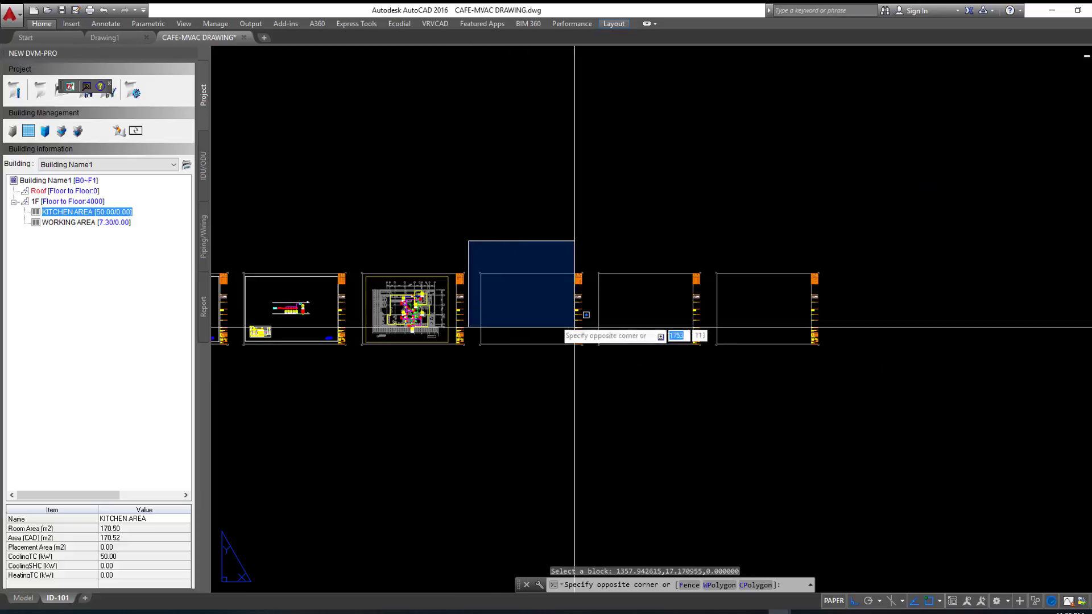
left_click(860, 393)
type("E")
key("Return")
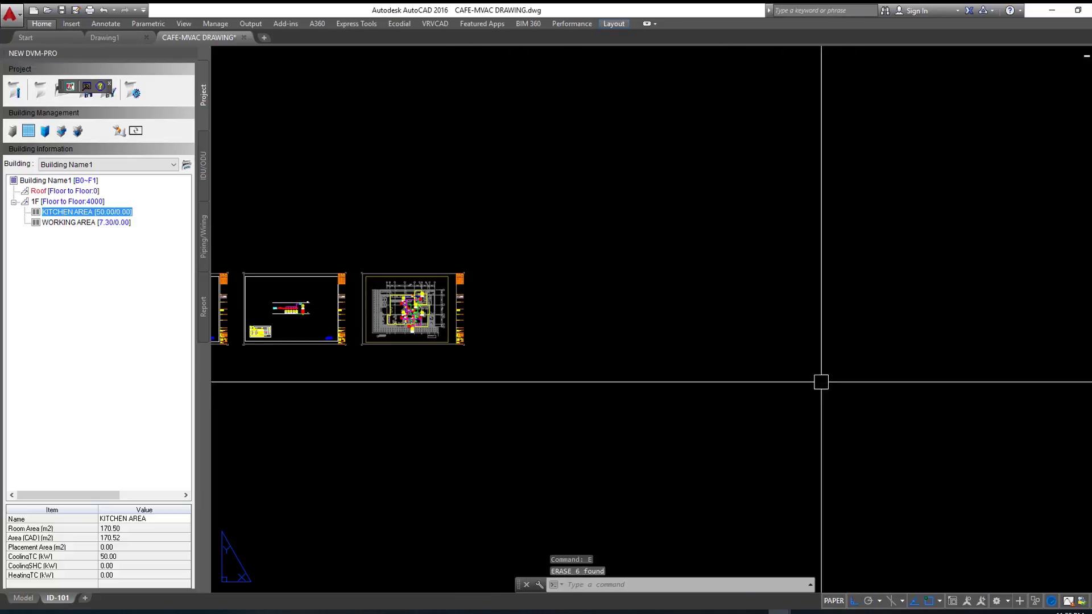
middle_click(646, 354)
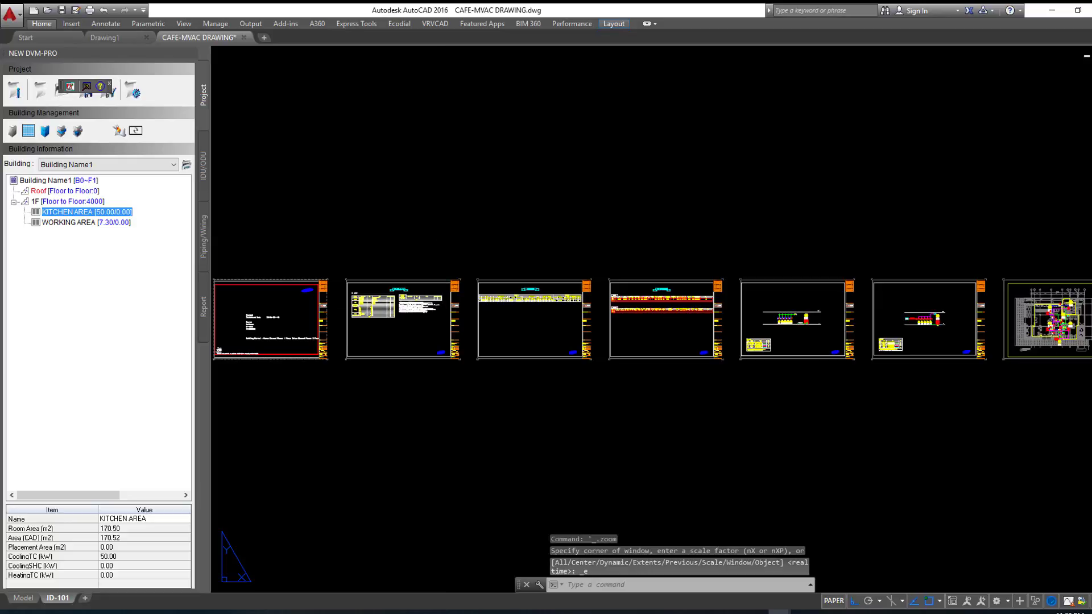
Step: Save, run the purge routine, then Purge All unused items including the GENAXEH block
key("ctrl+s")
type("dwg")
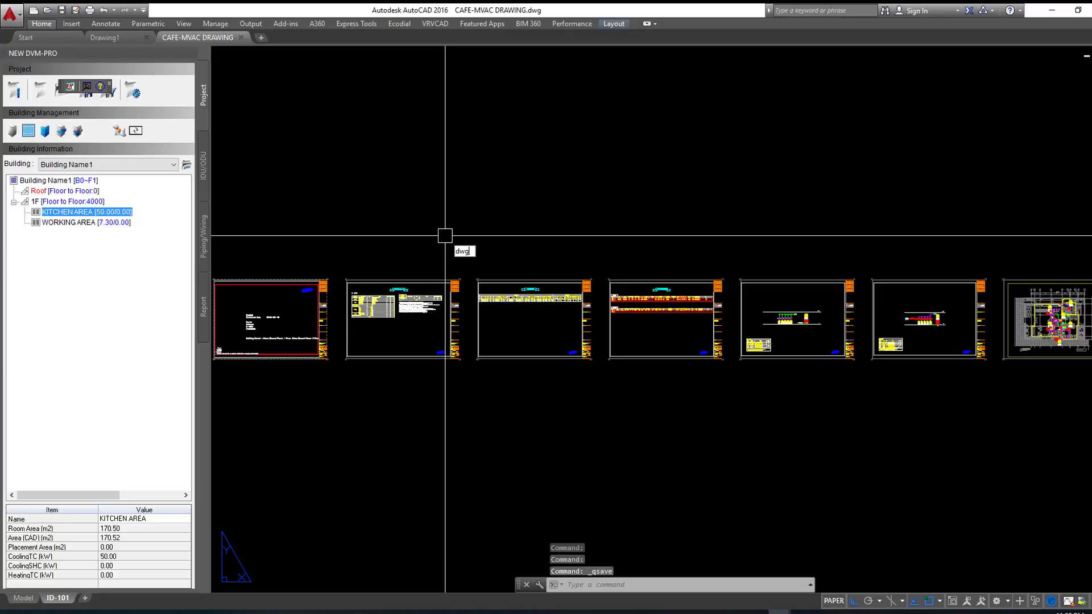
key("Return")
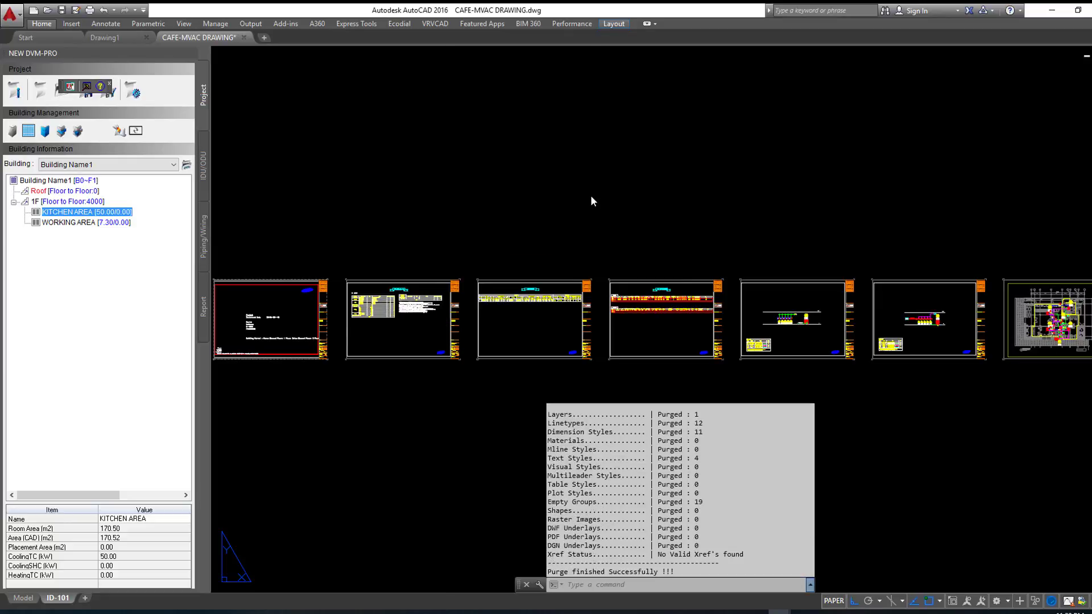
type("pu")
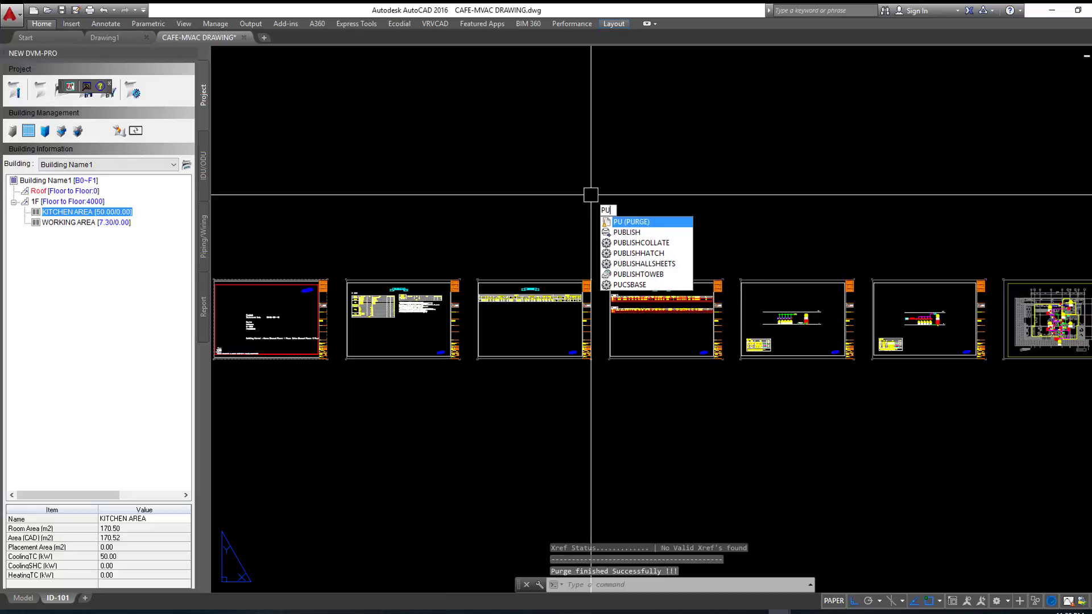
key("Return")
left_click(532, 455)
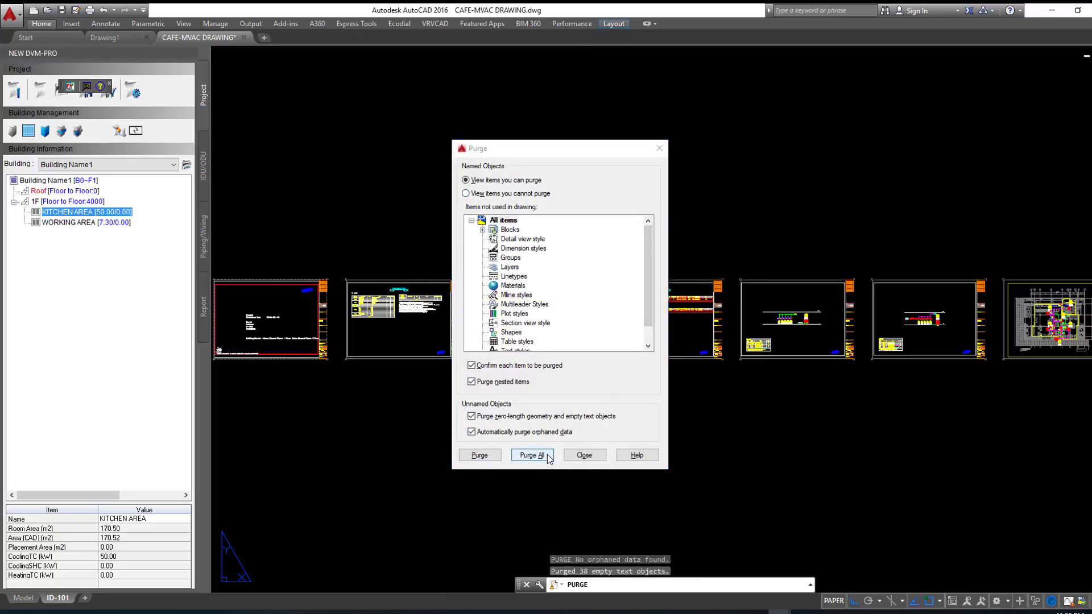
left_click(542, 331)
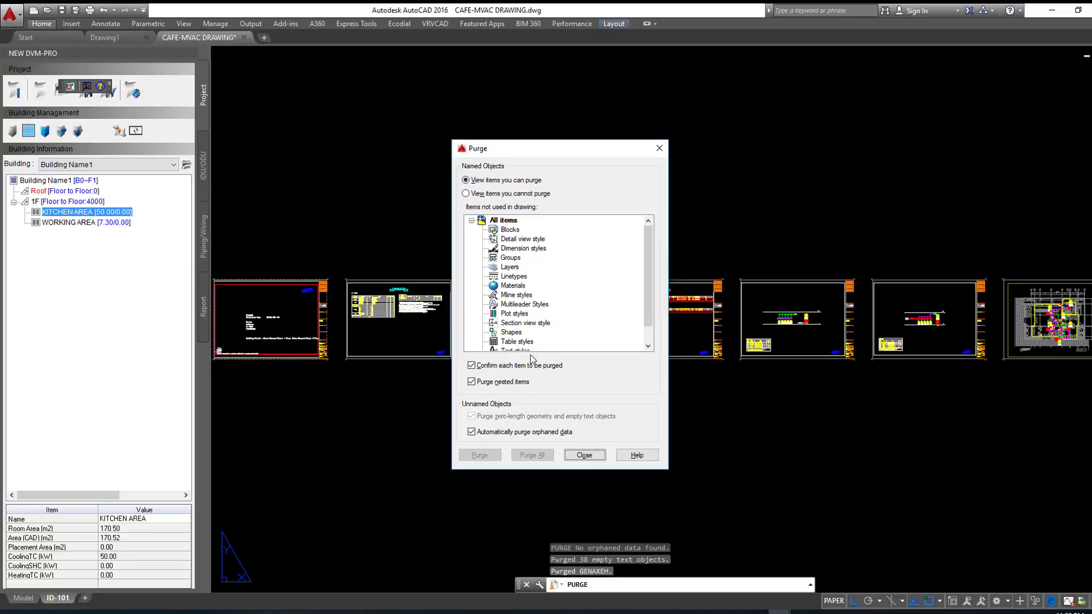
left_click(568, 456)
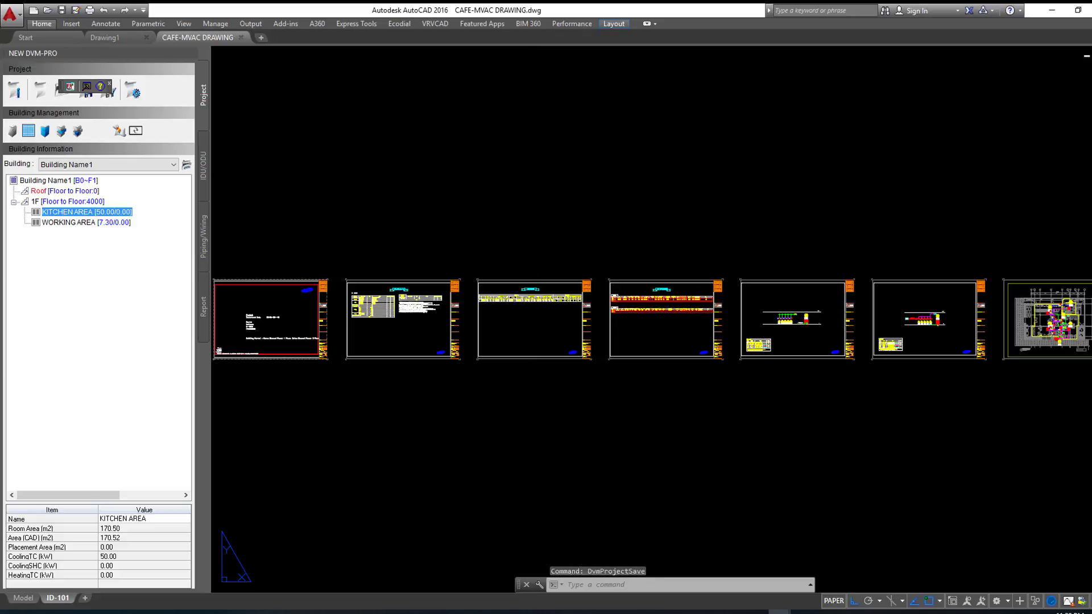
Step: Zoom in to review the cover sheet's title block text, zoom out, and save the drawing
scroll(521, 171, "down", 2)
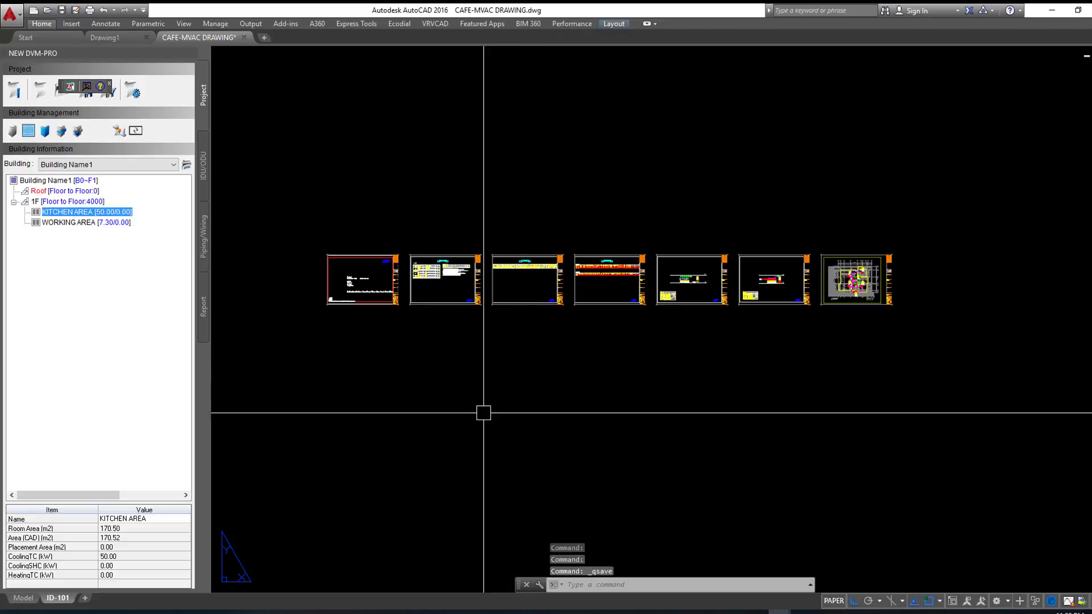
scroll(308, 274, "up", 3)
scroll(385, 288, "down", 2)
scroll(397, 288, "up", 3)
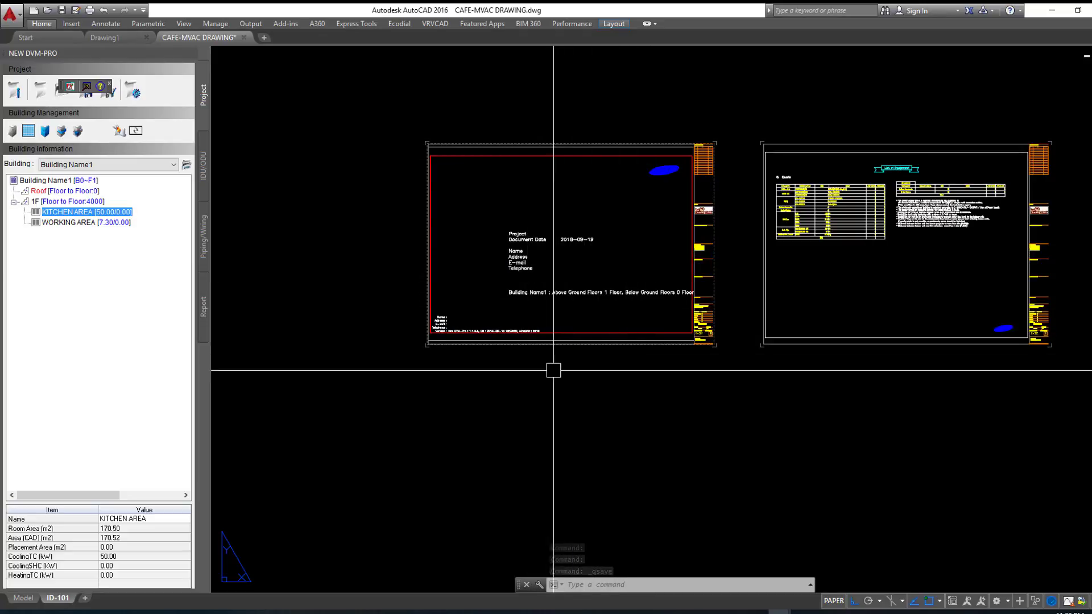
scroll(495, 335, "up", 4)
scroll(495, 335, "up", 4)
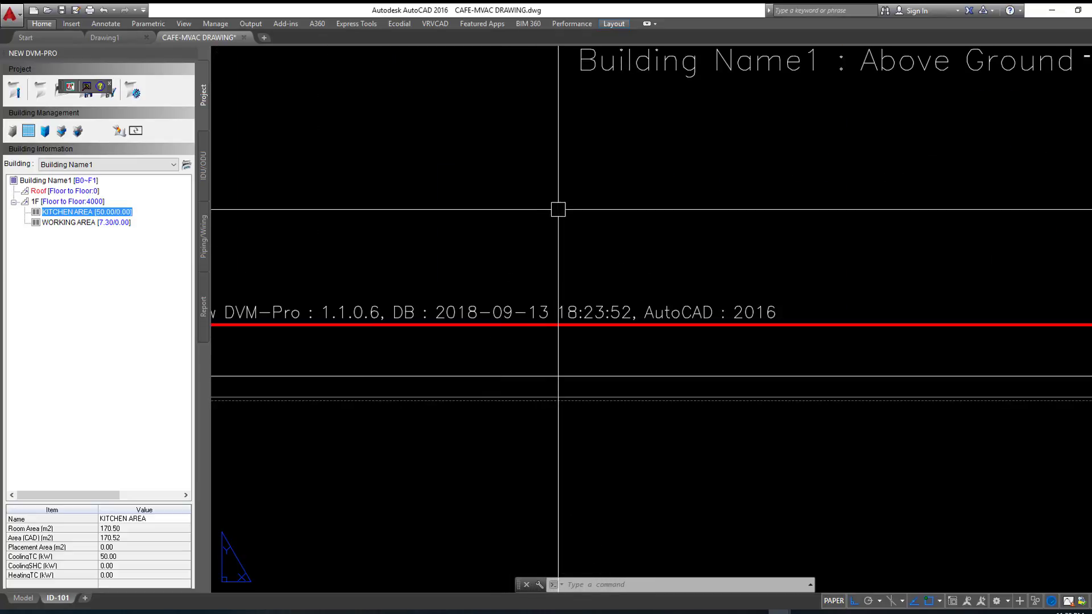
scroll(514, 220, "down", 1)
scroll(334, 224, "up", 1)
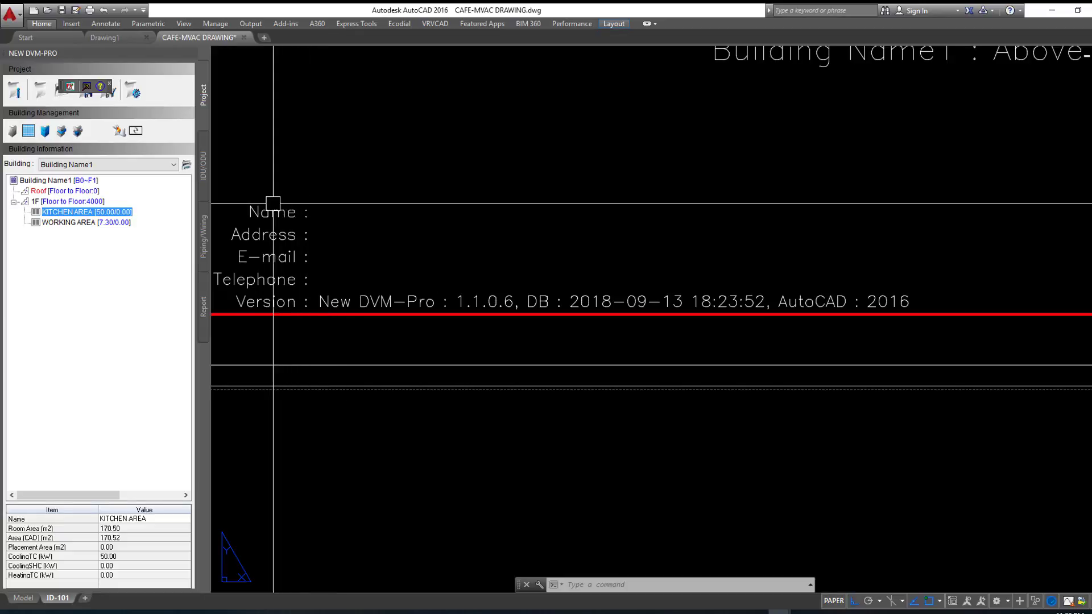
scroll(261, 211, "down", 5)
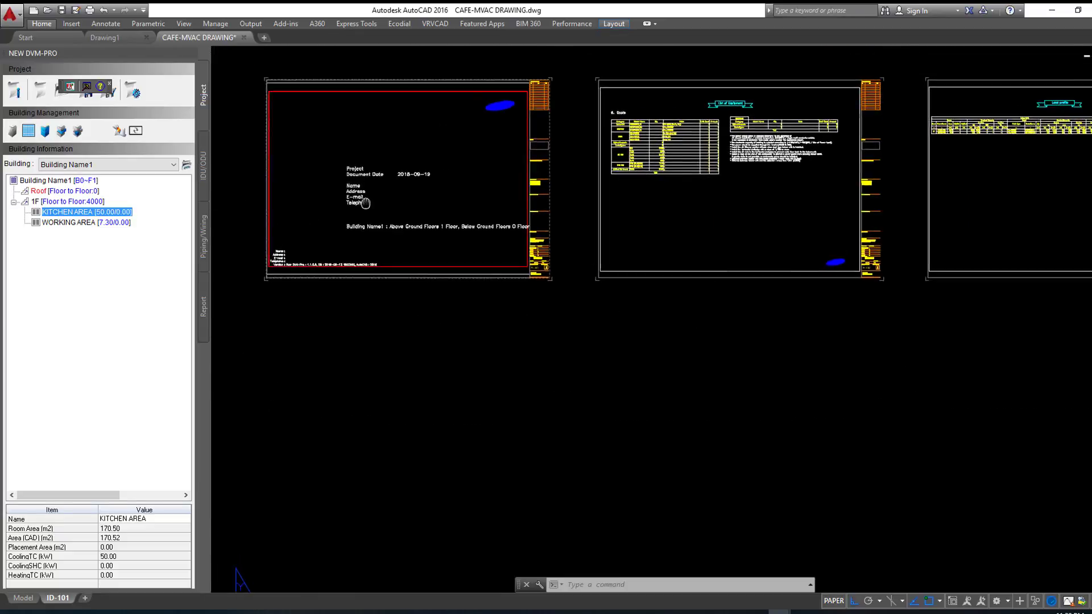
scroll(318, 225, "up", 3)
scroll(350, 149, "down", 2)
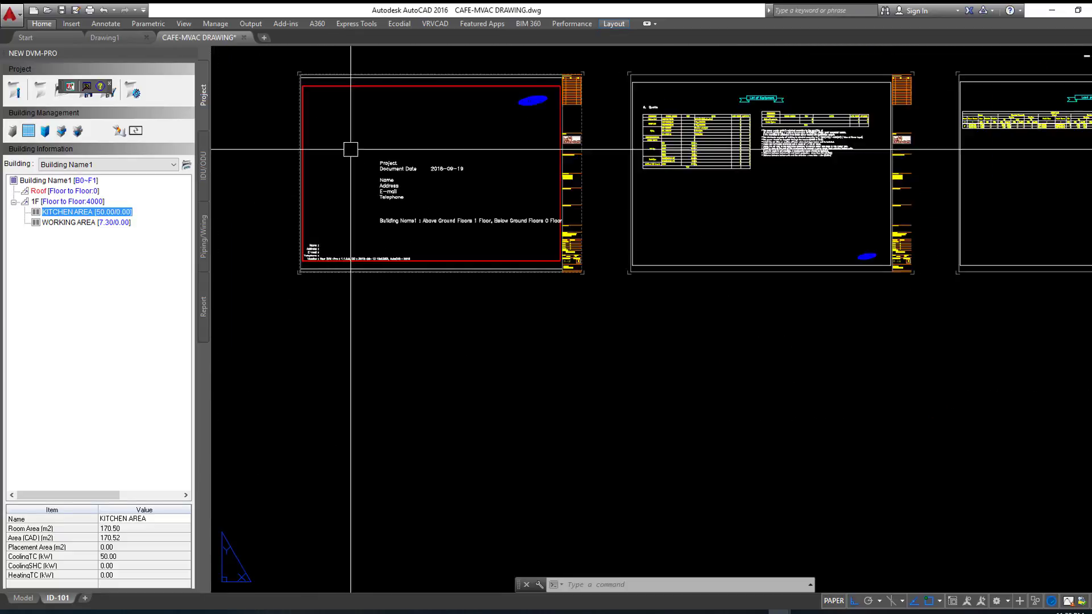
scroll(387, 274, "down", 3)
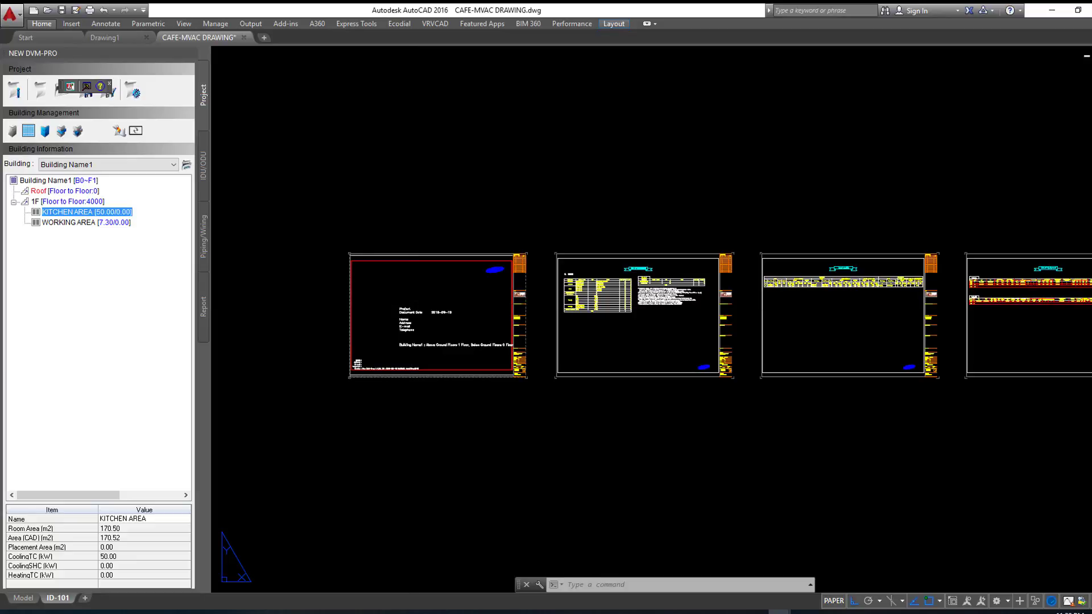
key("ctrl+s")
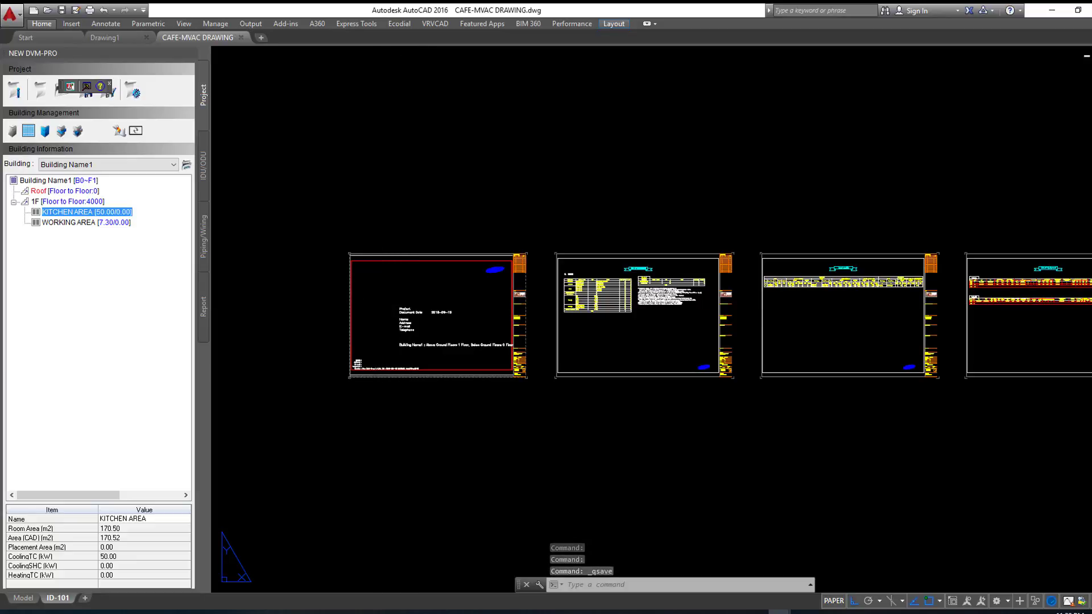
key("ctrl+p")
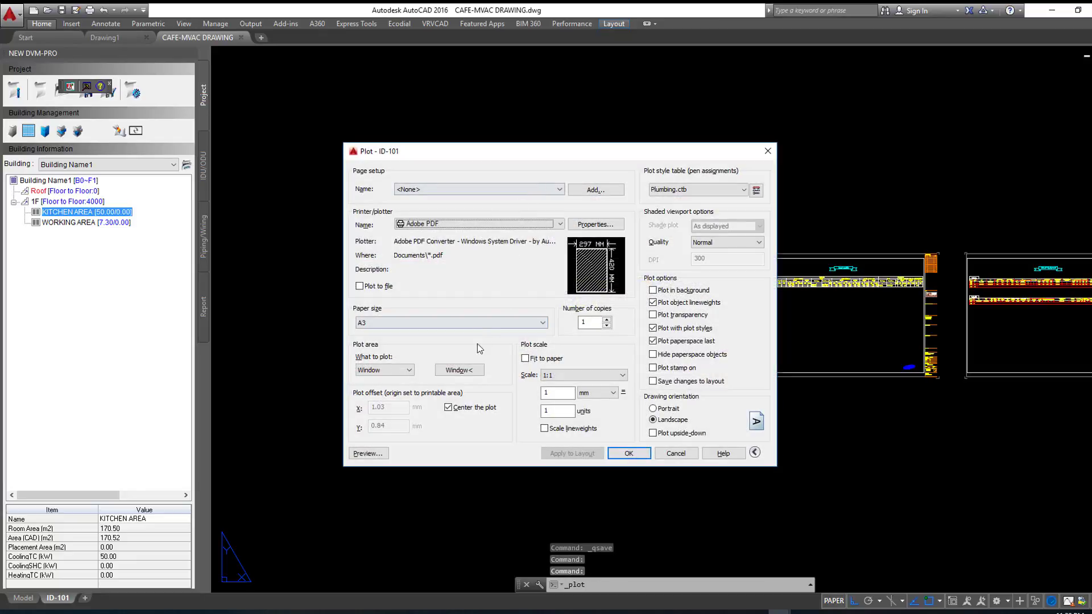
Step: Set the plot window to the M-301 cover sheet frame, apply it, and preview the sheet
left_click(469, 371)
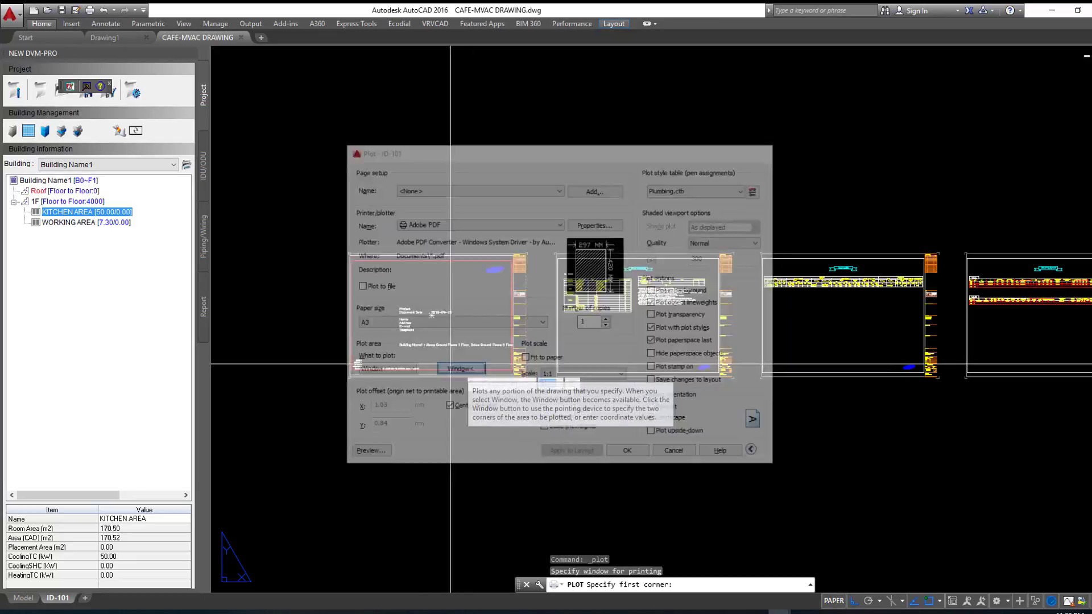
scroll(324, 219, "up", 3)
scroll(324, 219, "up", 3)
scroll(325, 219, "up", 1)
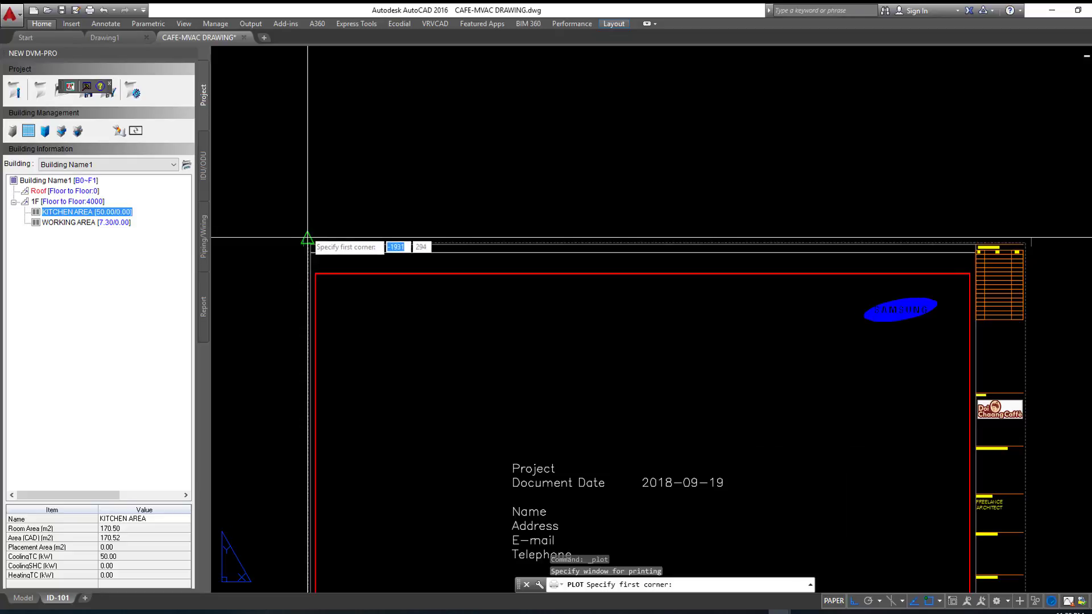
left_click(303, 236)
scroll(302, 237, "down", 2)
scroll(303, 236, "down", 2)
scroll(585, 454, "up", 5)
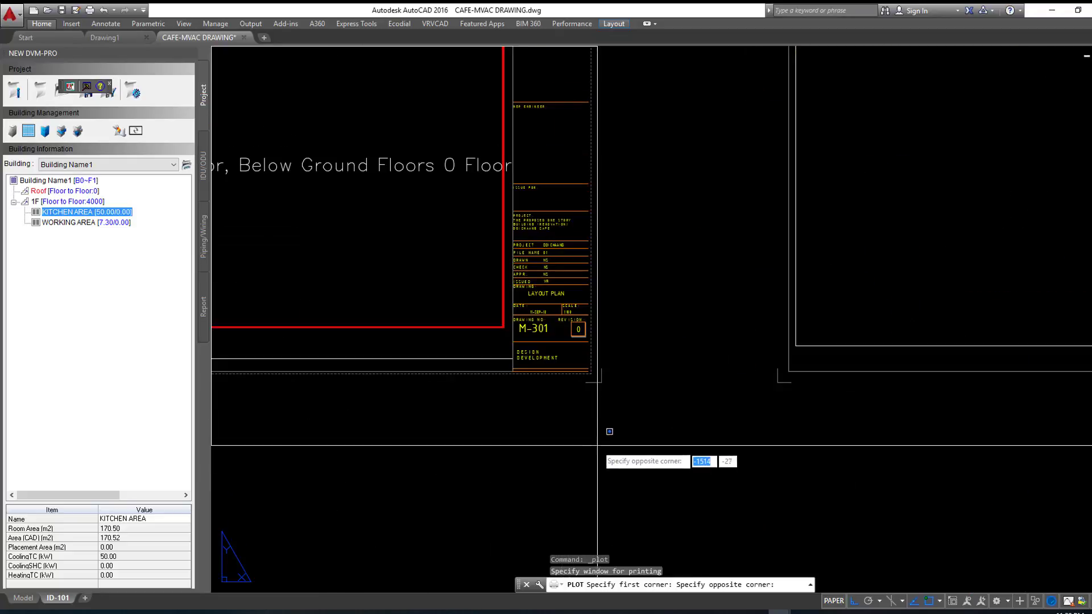
left_click(604, 386)
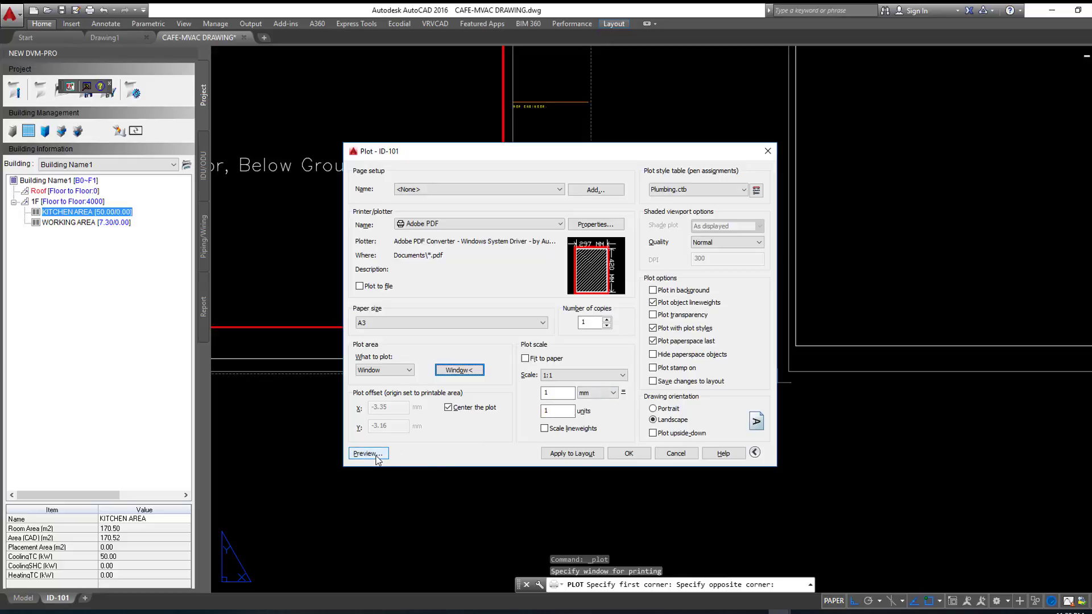
left_click(553, 451)
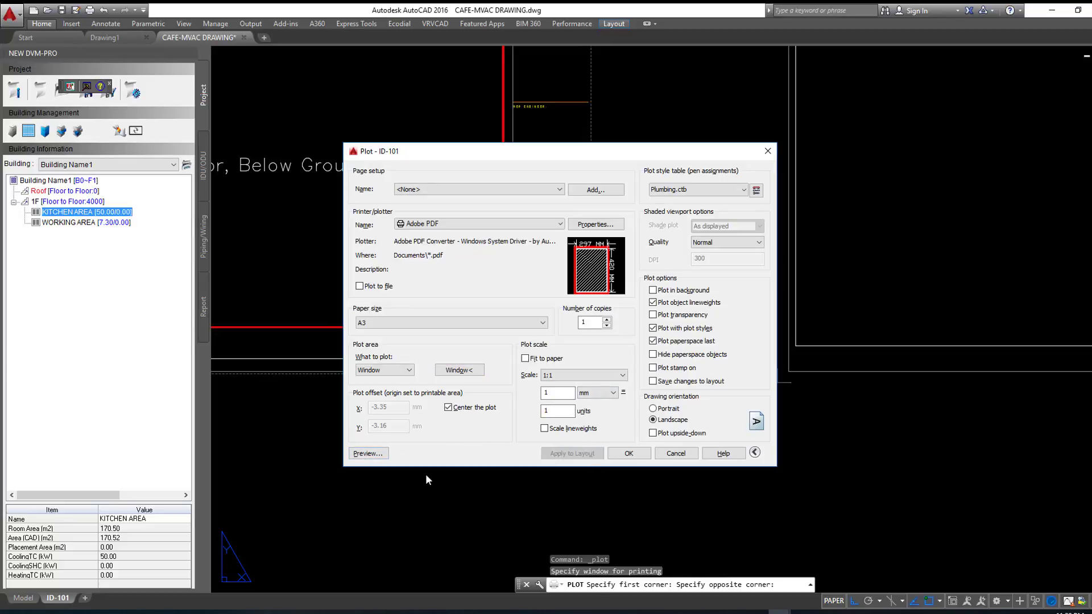
left_click(368, 453)
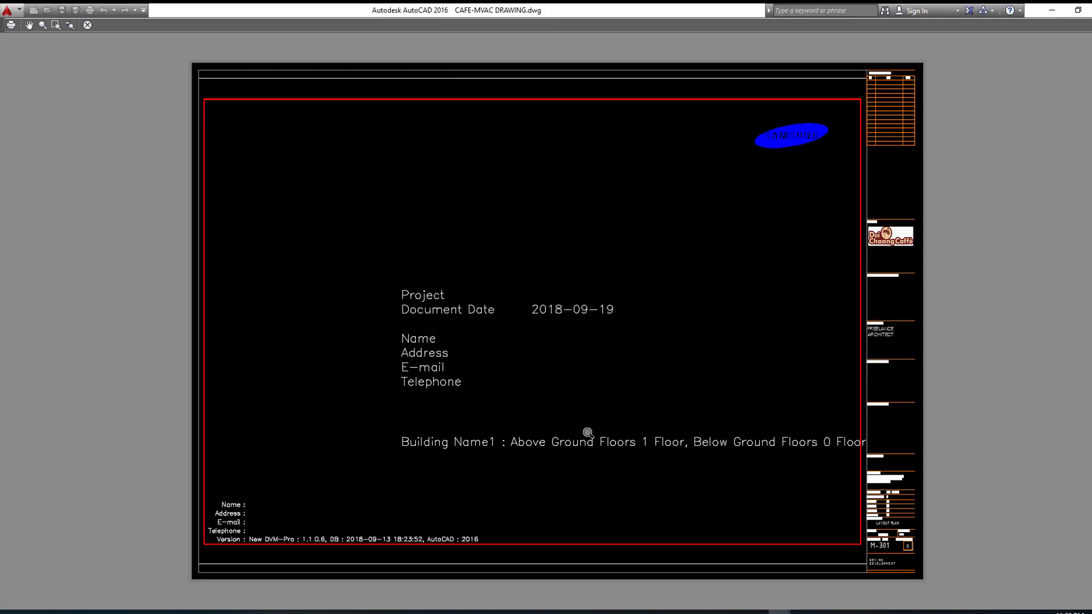
right_click(602, 393)
Step: Plot from the preview and browse to the 02. MVAC System folder, checking 01. Electrical system's file naming
left_click(618, 414)
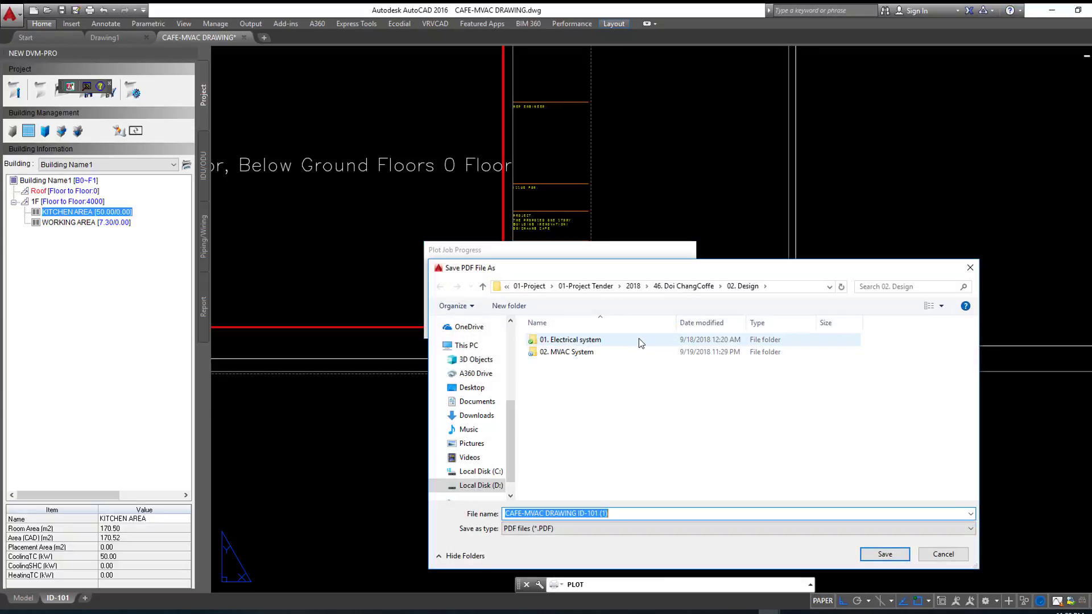
double_click(581, 353)
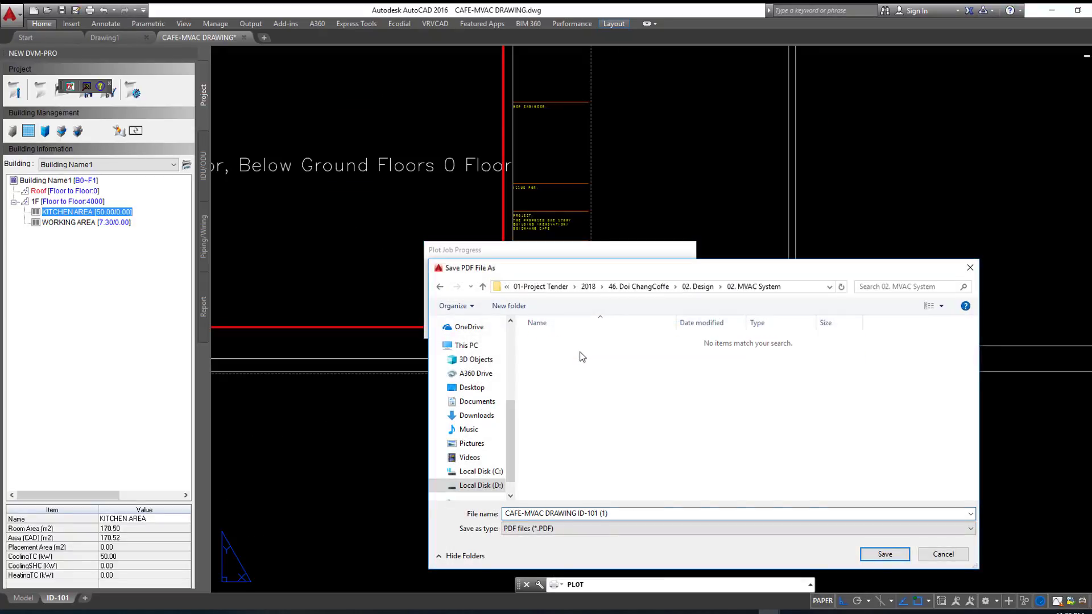
left_click(623, 513)
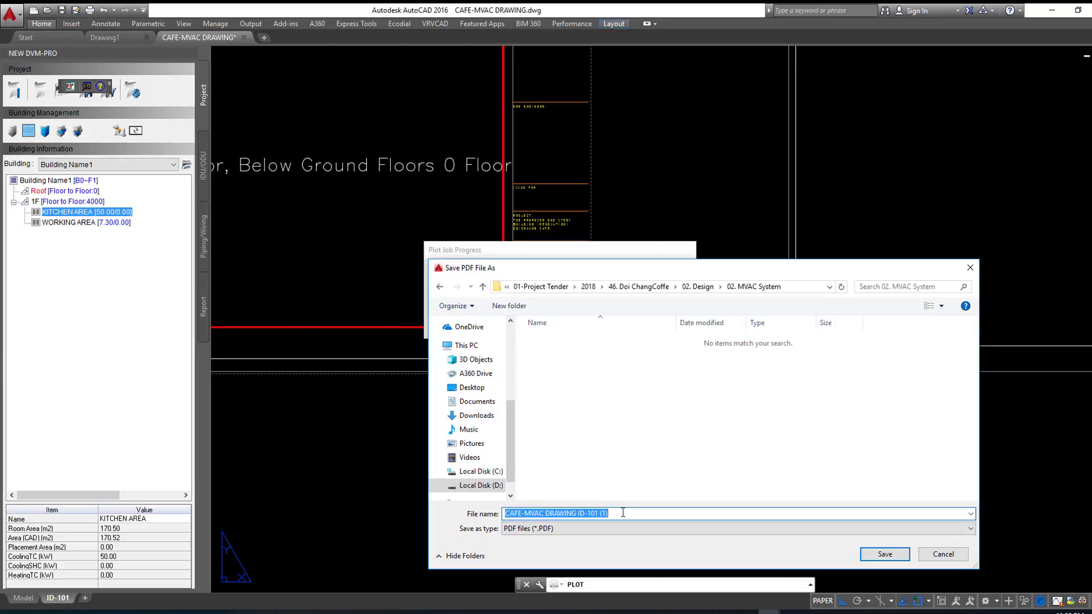
left_click(623, 512)
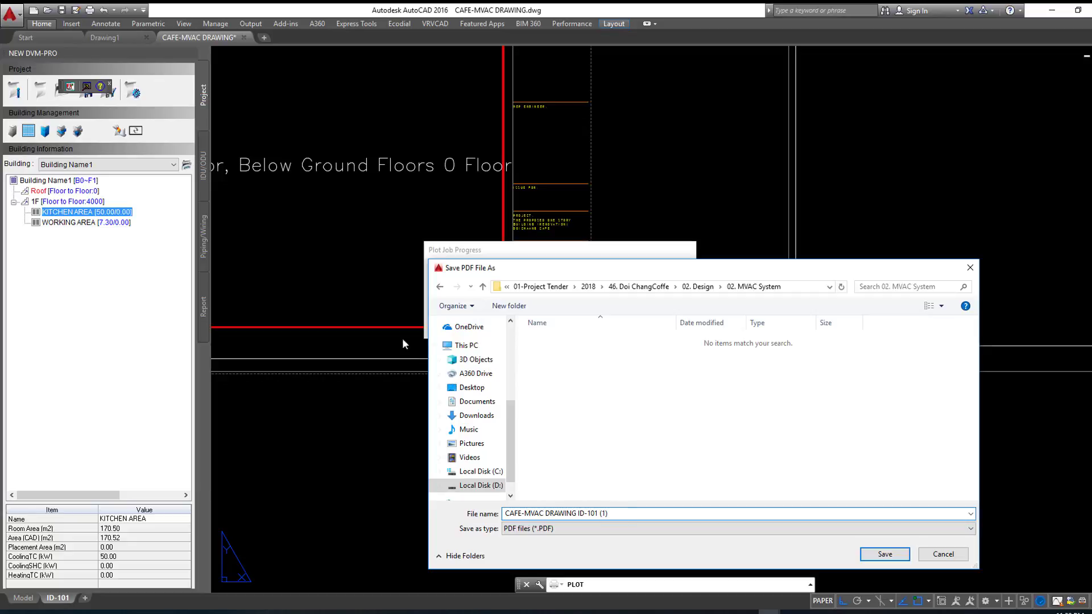
left_click(439, 287)
double_click(554, 340)
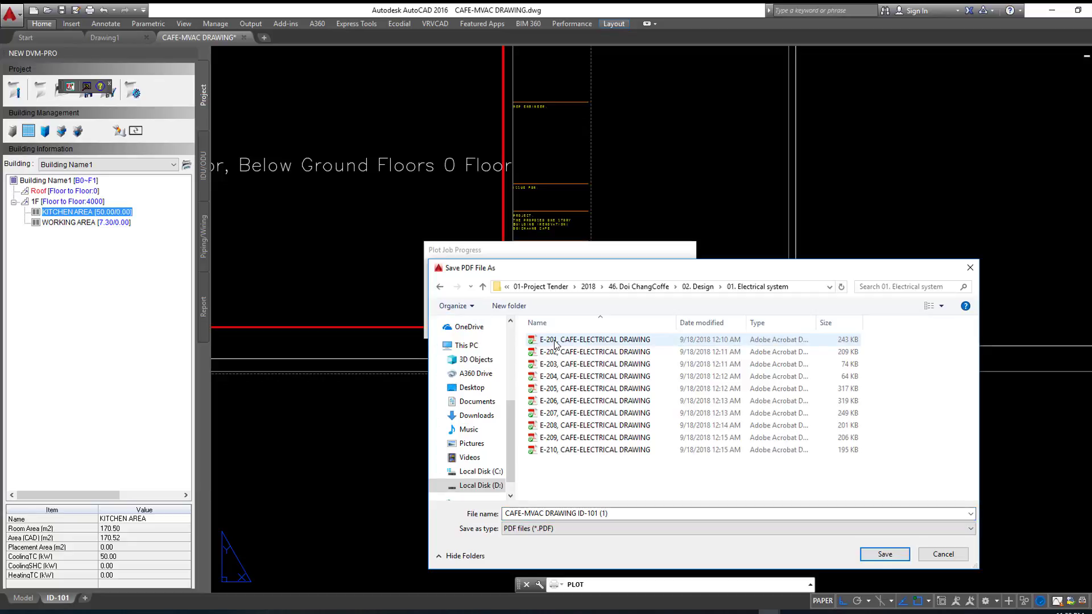
left_click(440, 287)
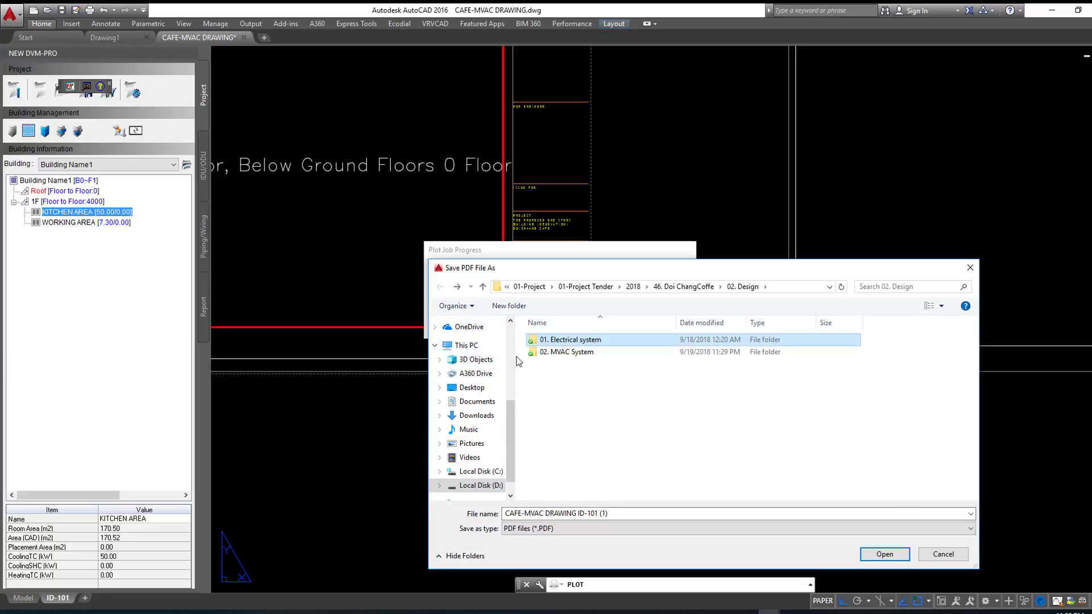
double_click(555, 340)
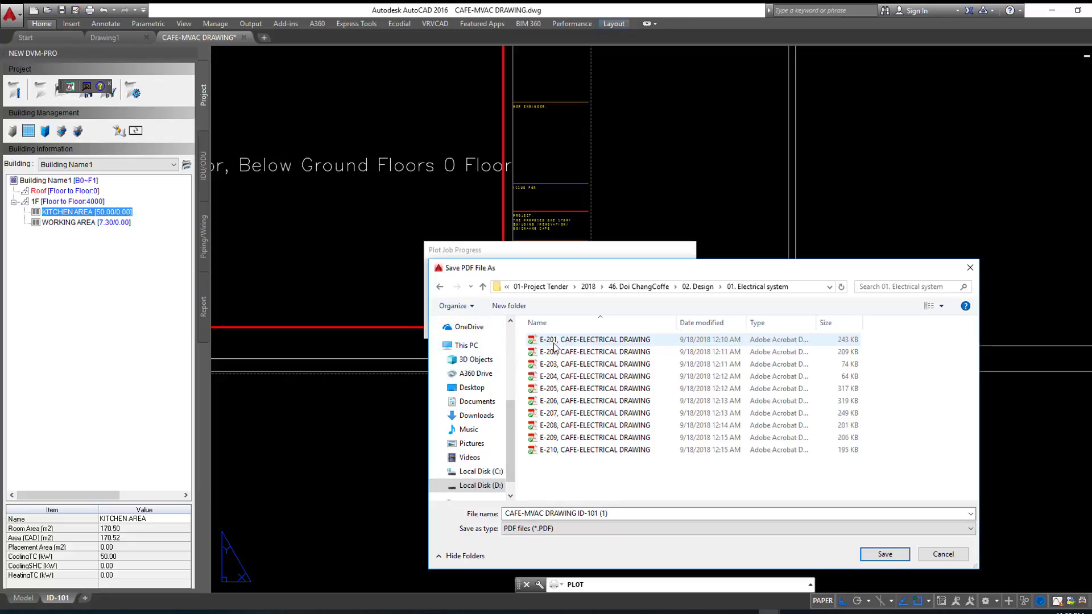
left_click(439, 286)
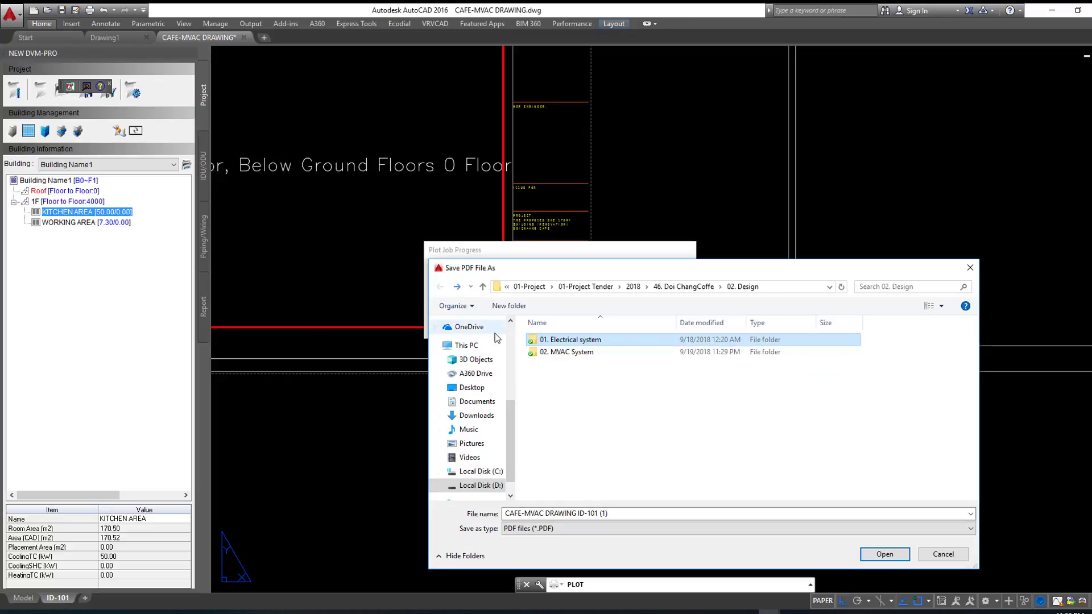
double_click(569, 352)
Step: Rename the PDF to 'M-301, CAFE-MVAC DRAWING' and save it
left_click(657, 513)
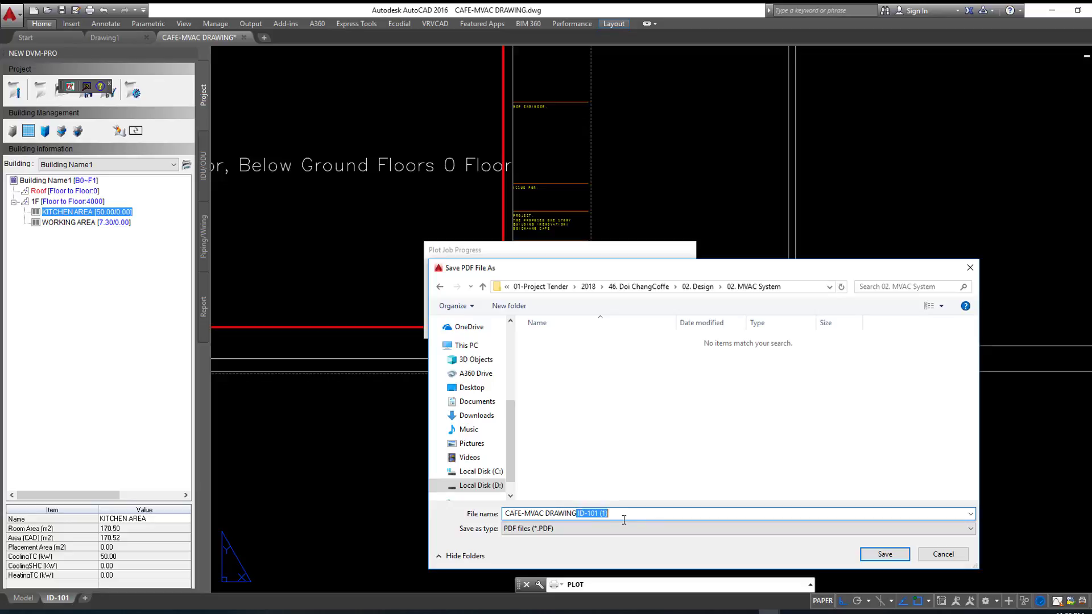
key("BackSpace")
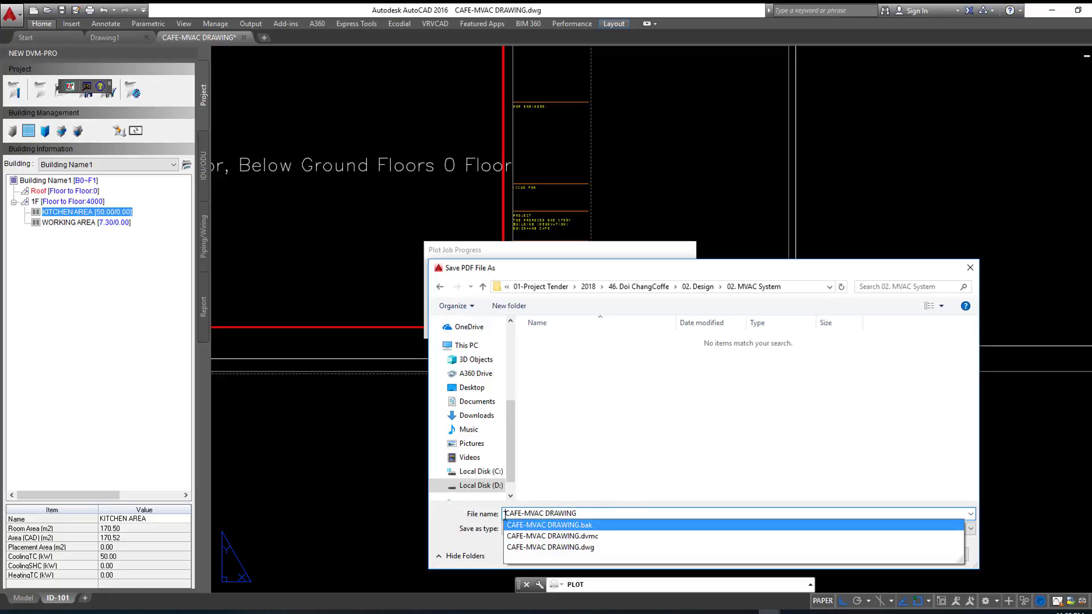
type("M-301,")
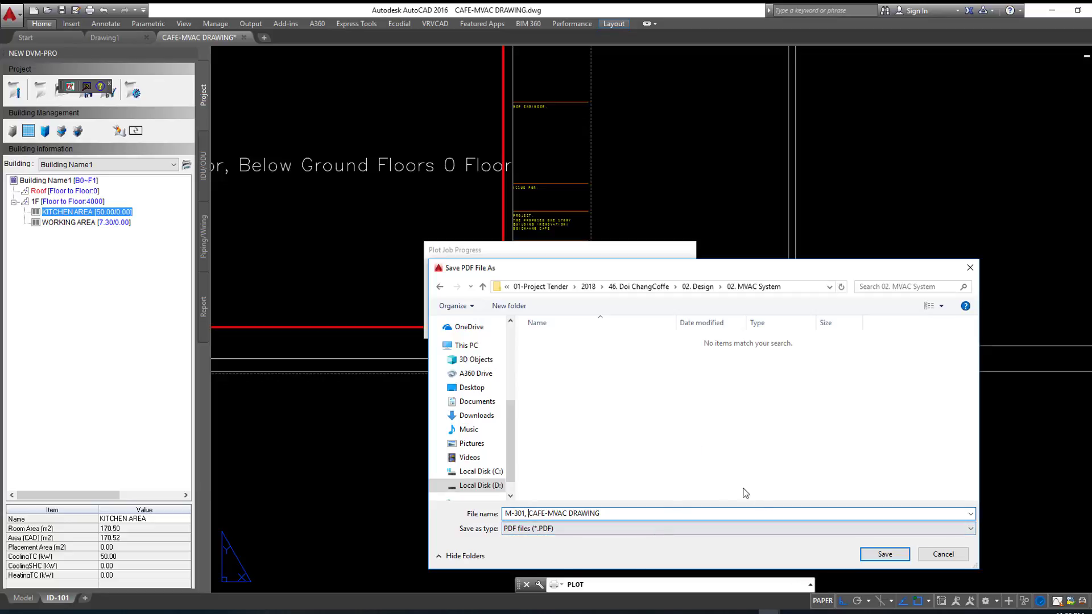
left_click(875, 555)
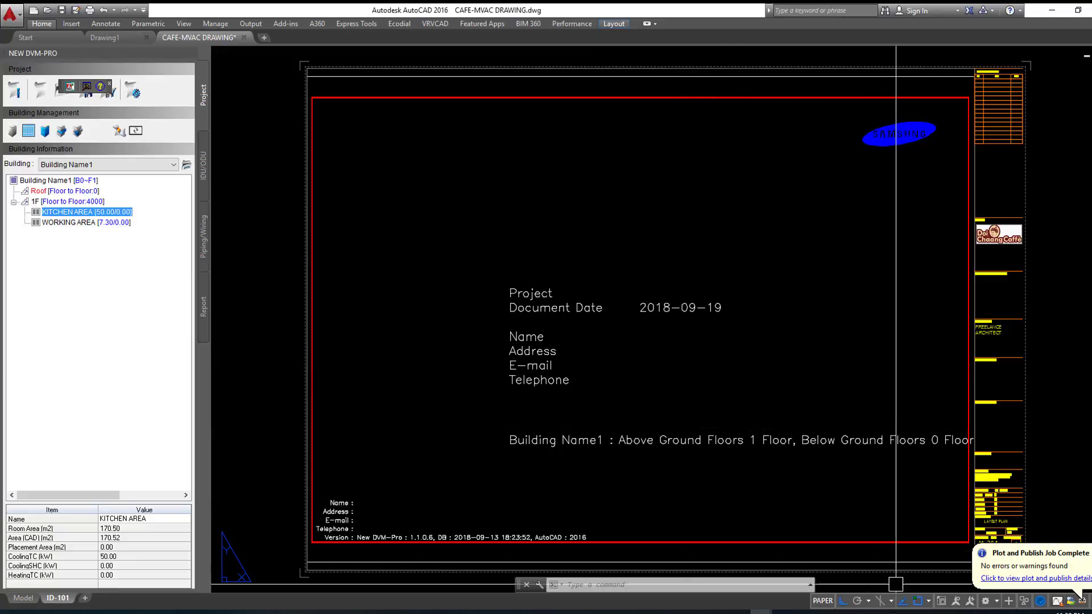
Step: Rotate the M-301 PDF page 90° counterclockwise and save the PDF
scroll(443, 251, "down", 8)
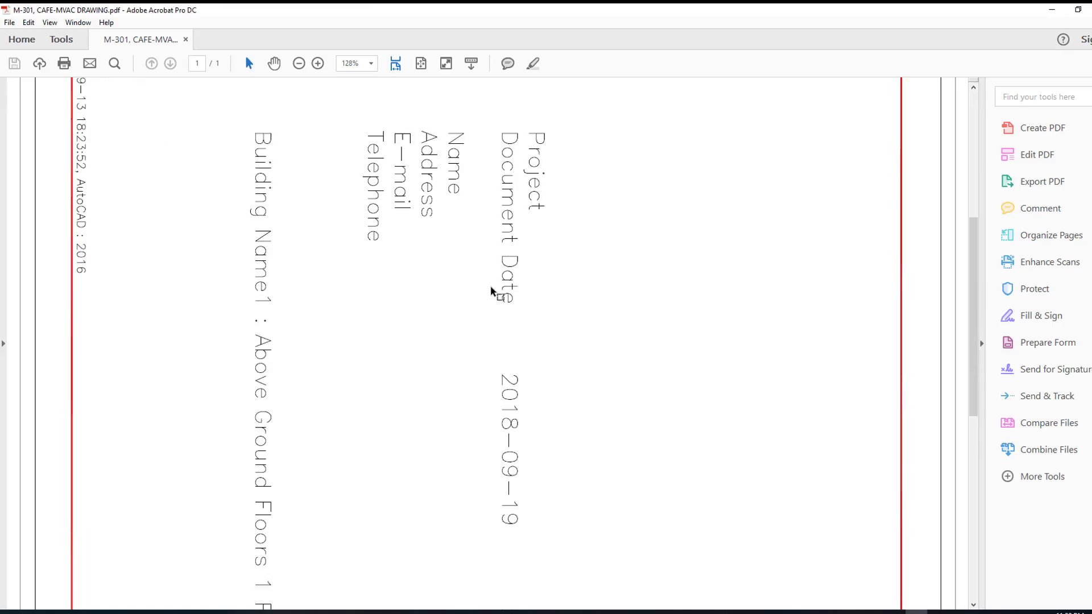
left_click(3, 165)
left_click(13, 93)
left_click(85, 165)
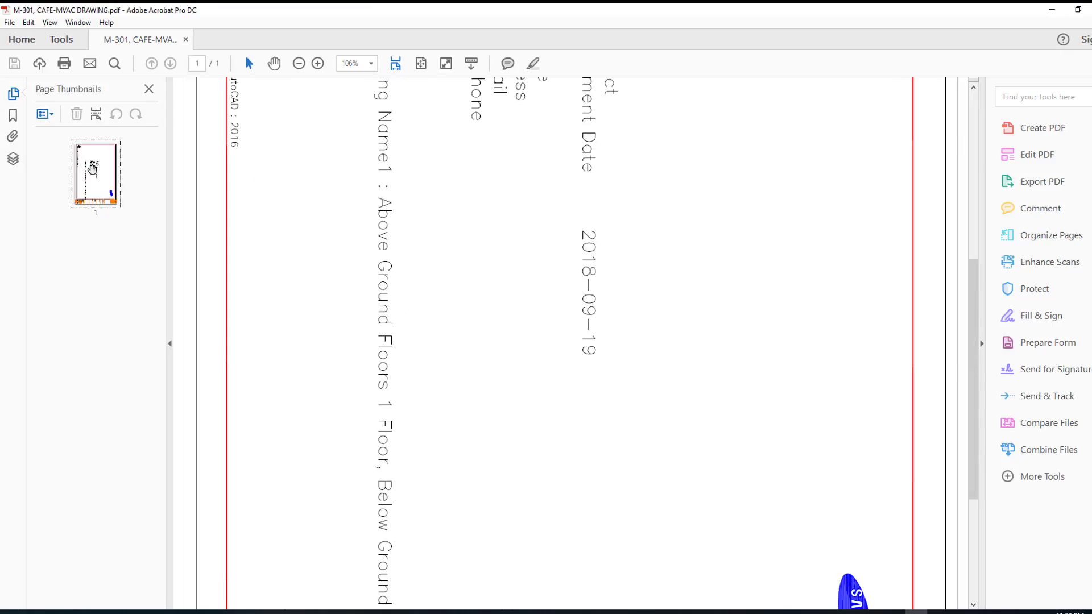
right_click(90, 167)
left_click(136, 254)
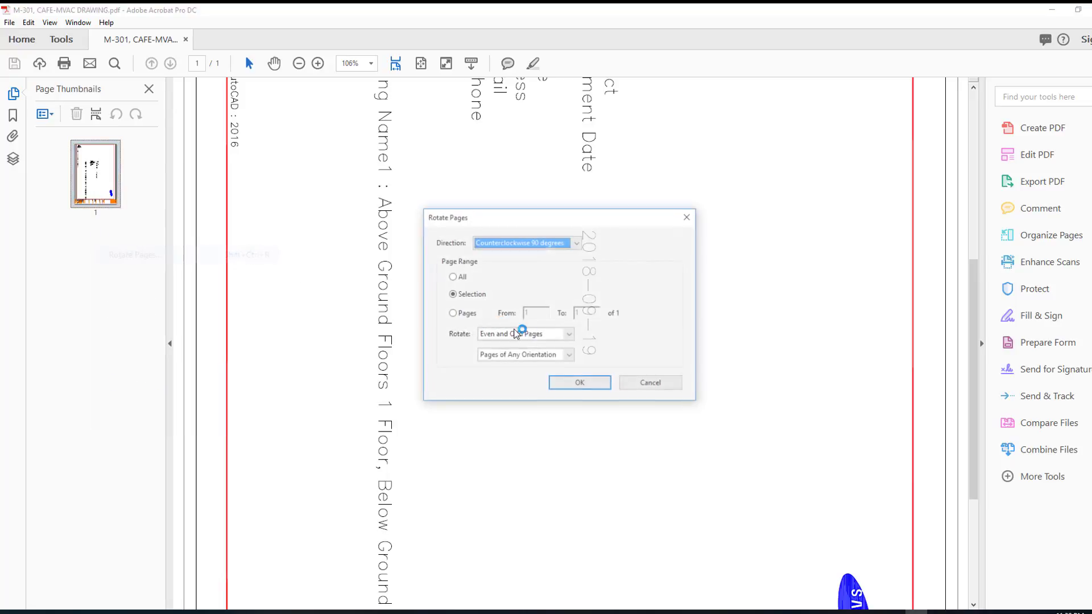
left_click(569, 383)
key("ctrl+s")
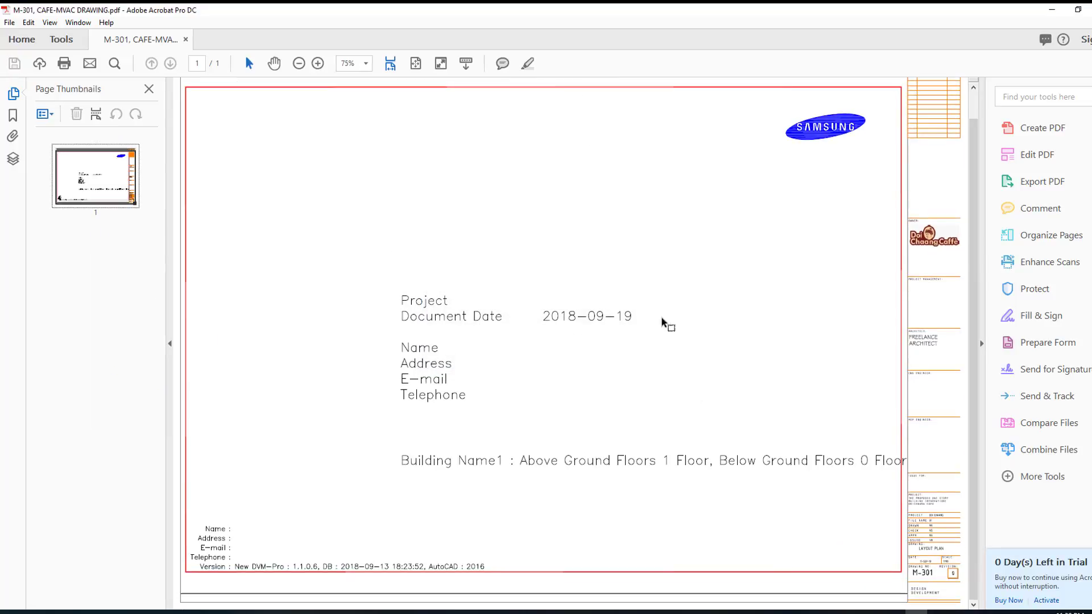
scroll(581, 300, "up", 1)
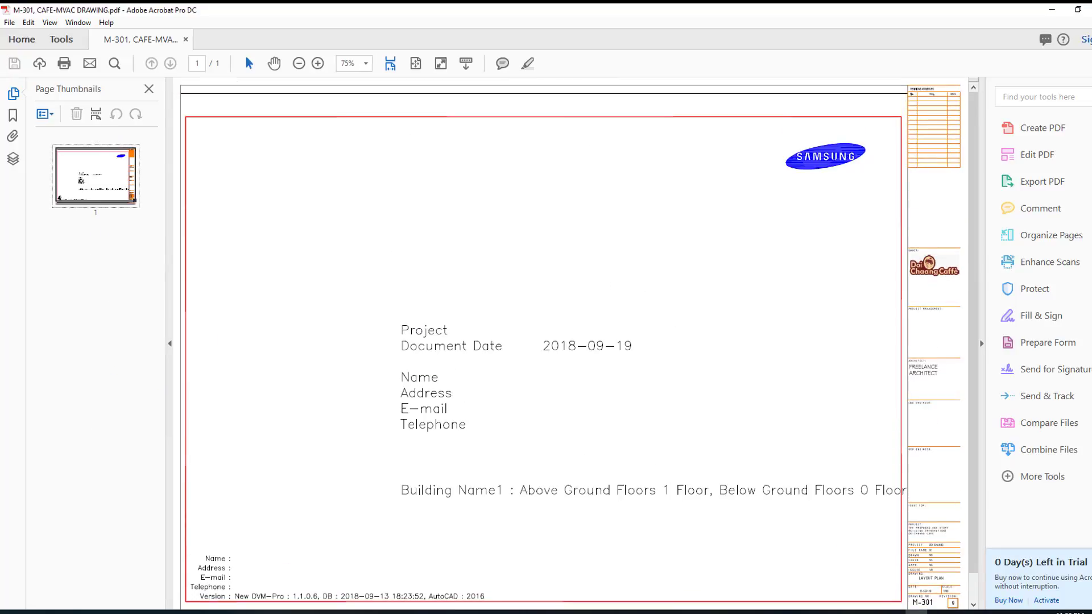
key("alt+Tab")
scroll(856, 127, "down", 1)
Step: Plot a window around the List of Equipment sheet
scroll(952, 361, "down", 5)
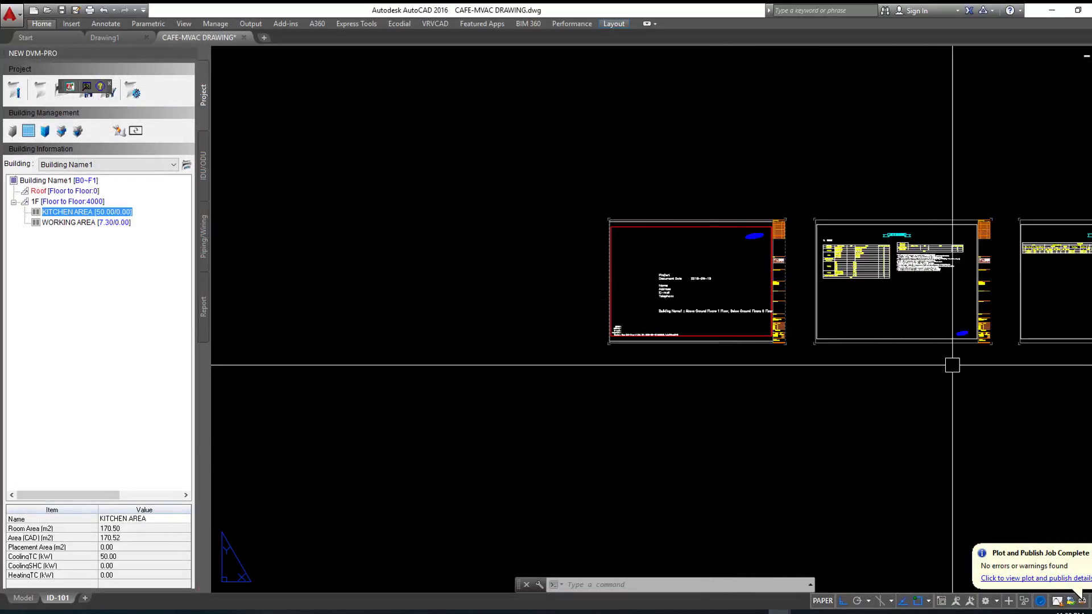
middle_click_drag(951, 361, 747, 332)
scroll(747, 332, "up", 4)
scroll(714, 316, "up", 1)
key("ctrl+p")
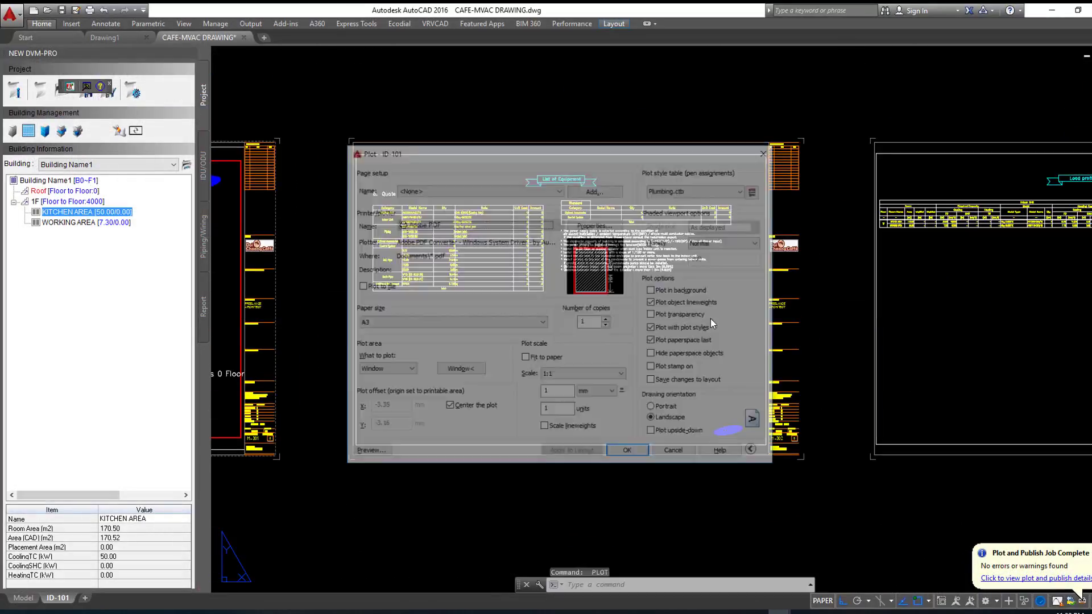
left_click(478, 370)
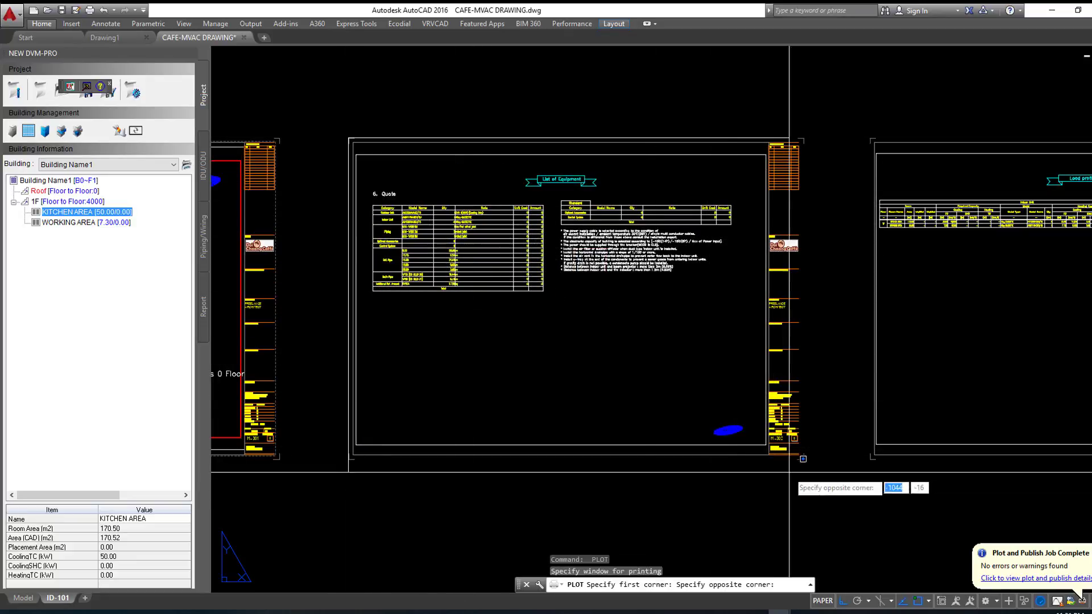
left_click(804, 457)
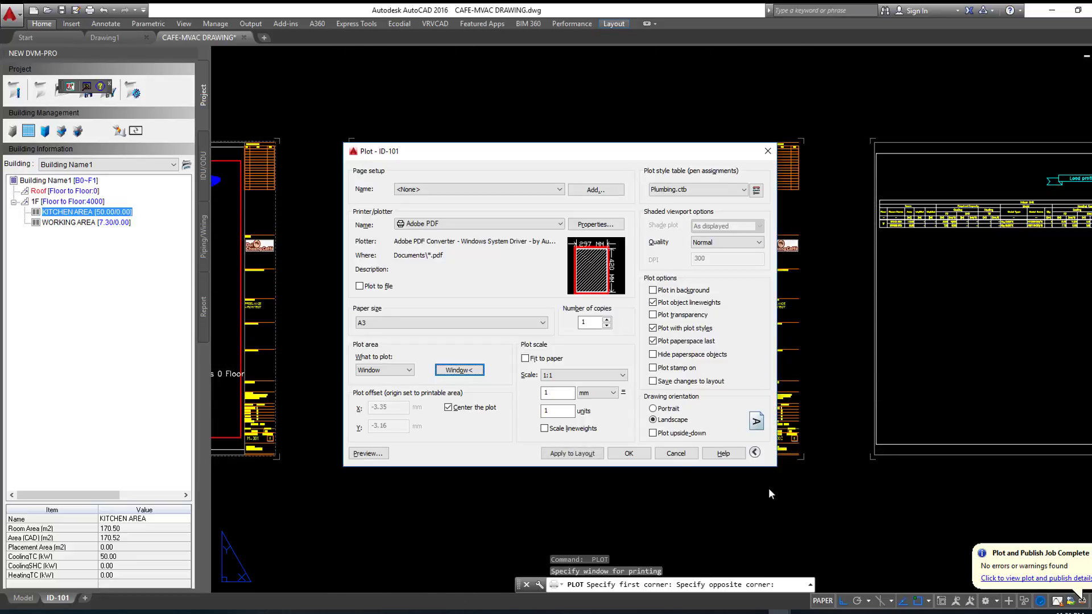
left_click(618, 454)
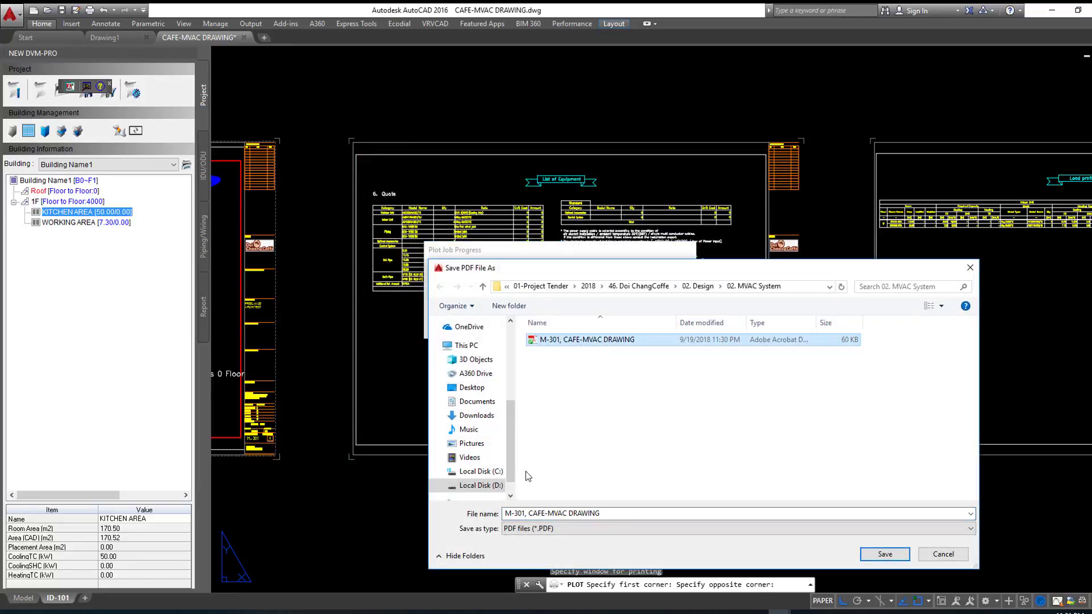
Step: Name the PDF 'M-302, CAFE-MVAC DRAWING' and save it
left_click(515, 514)
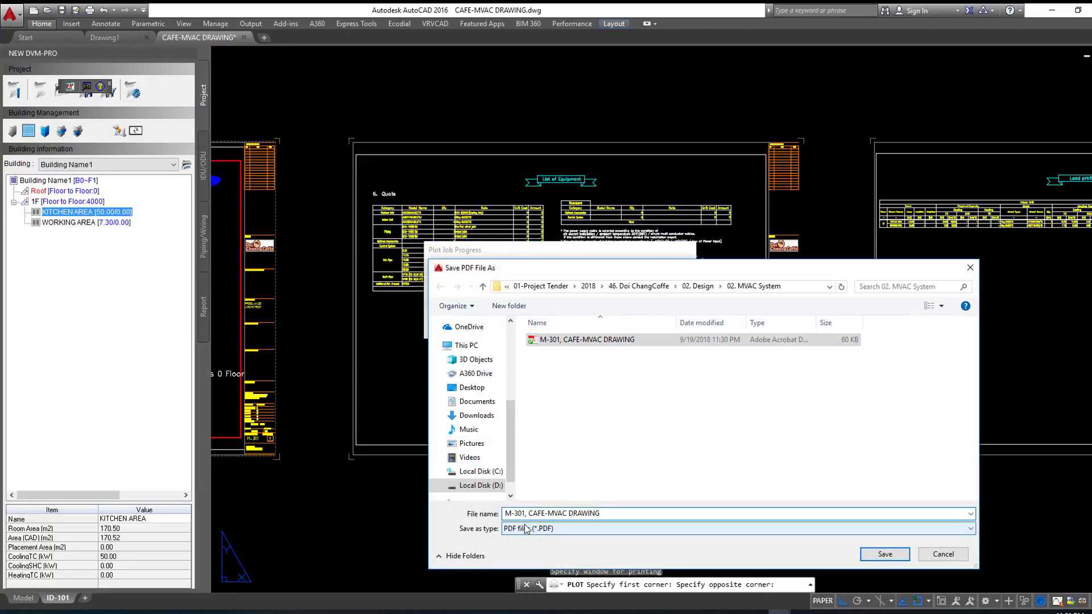
key("BackSpace")
key("BackSpace")
type("2")
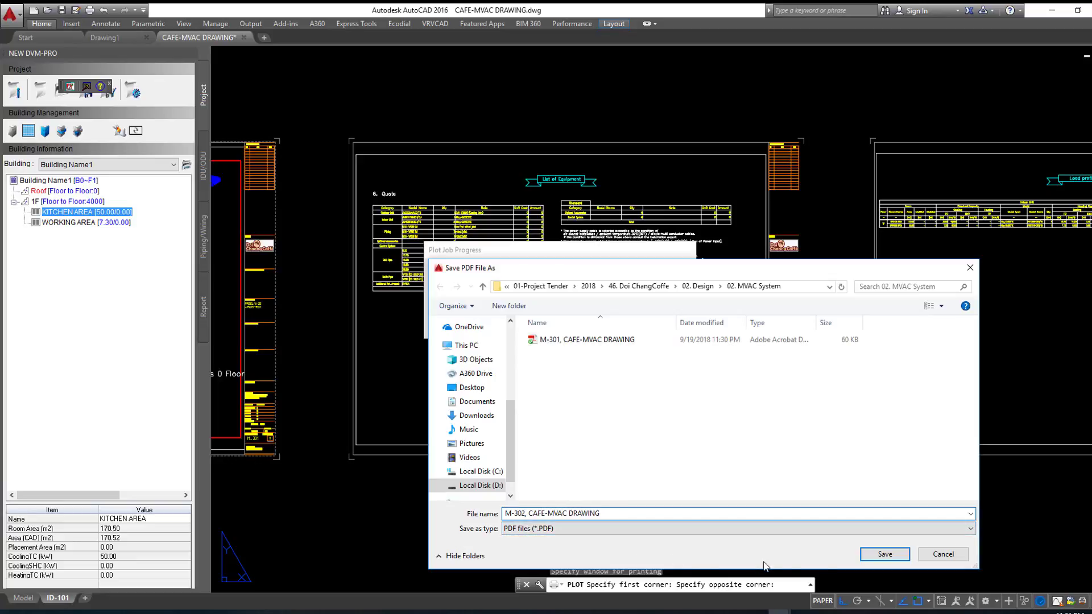
left_click(875, 553)
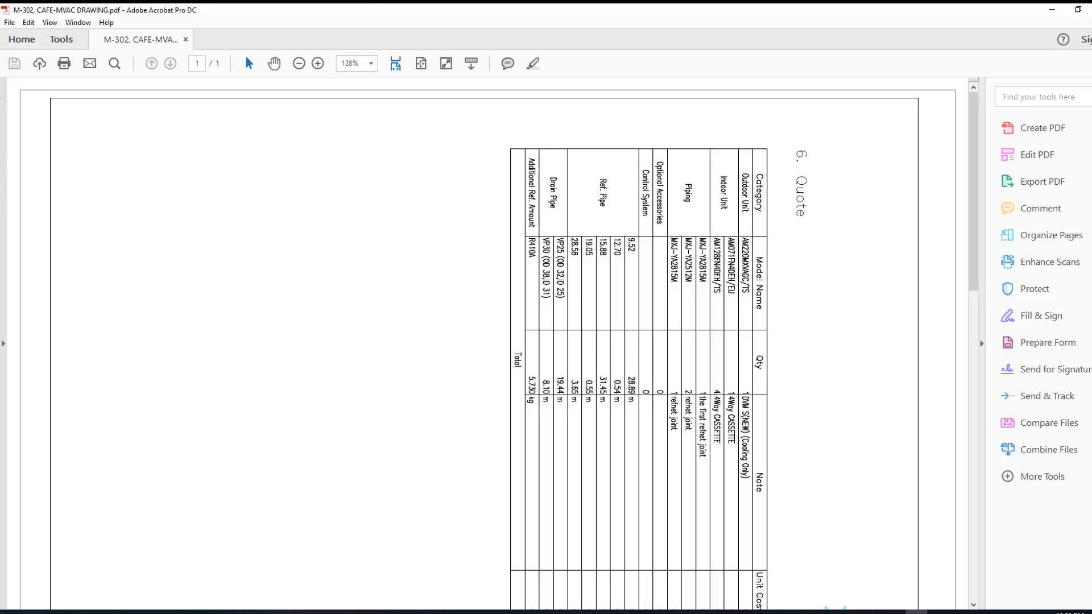
Step: Rotate the M-302 page to landscape and zoom to inspect the equipment quote table
left_click(13, 93)
right_click(94, 166)
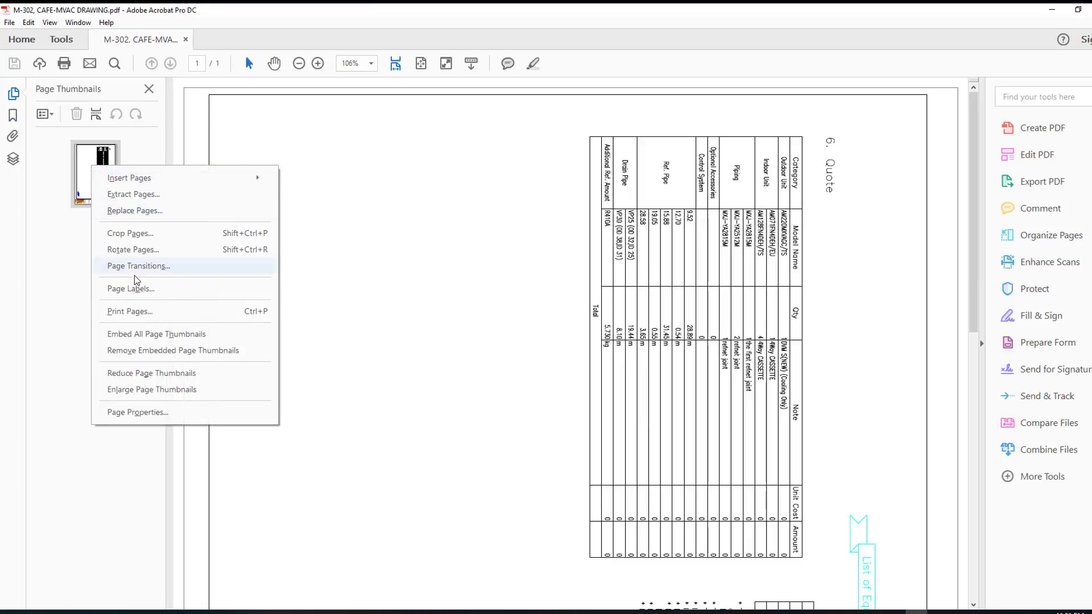
left_click(146, 250)
left_click(597, 385)
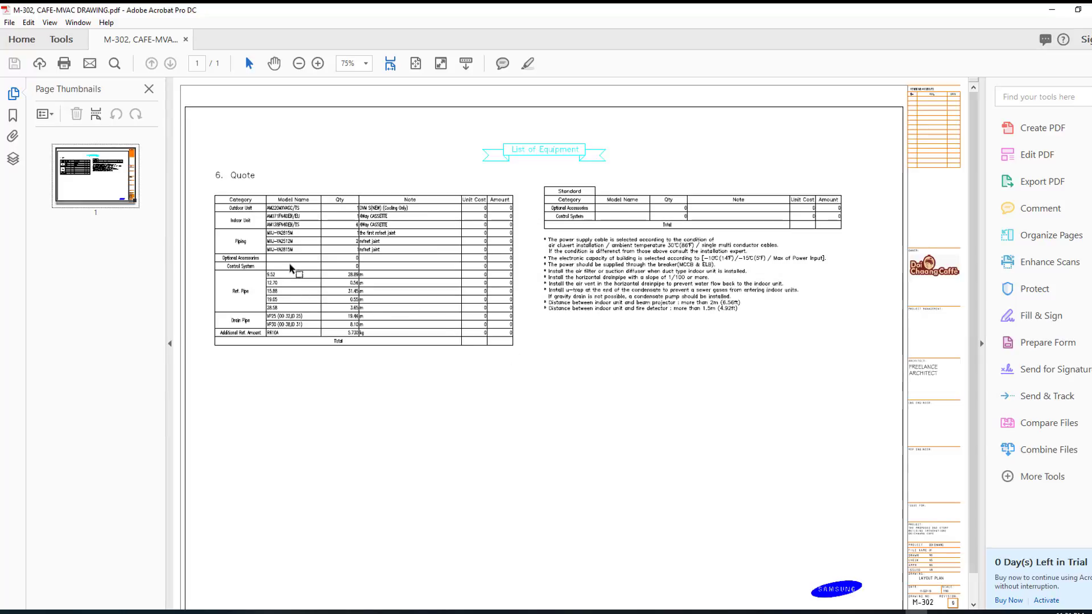
scroll(291, 267, "up", 3, "ctrl")
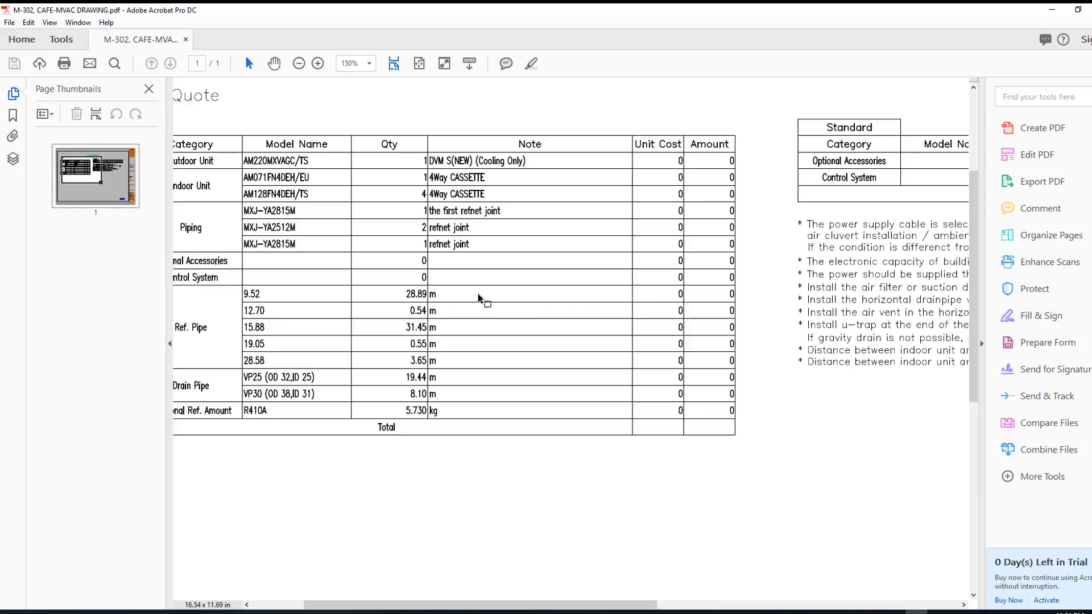
scroll(514, 303, "down", 1, "ctrl")
scroll(516, 304, "down", 1, "ctrl")
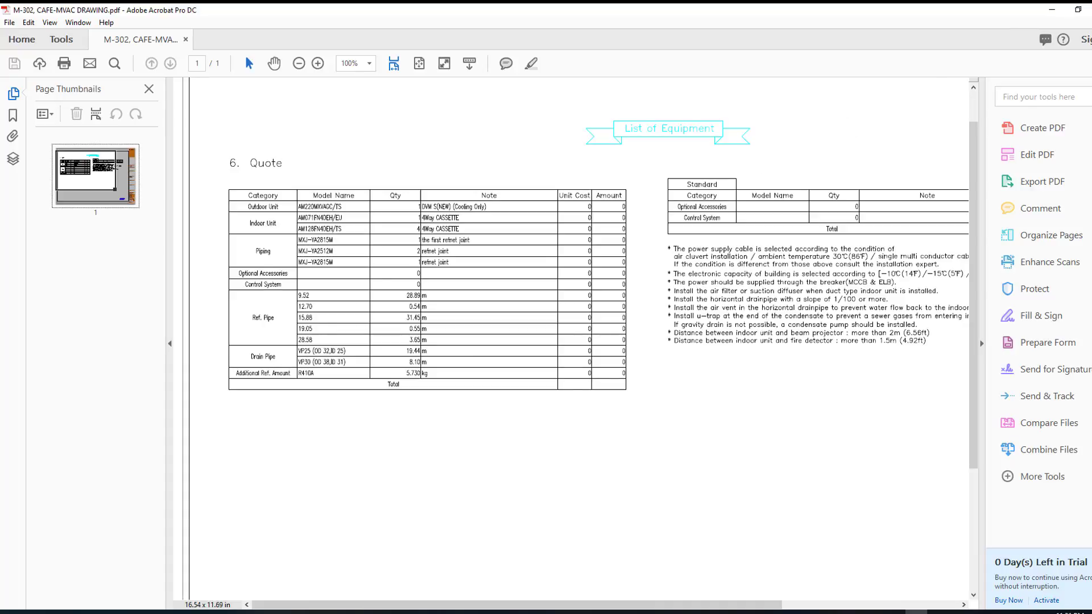
Step: Switch back to AutoCAD, bring the Load profile sheet into view and start plotting layout ID-101
key("alt+Tab")
mouse_move(859, 221)
middle_mouse_down()
mouse_move(419, 241)
mouse_move(695, 280)
middle_mouse_up()
key("ctrl+p")
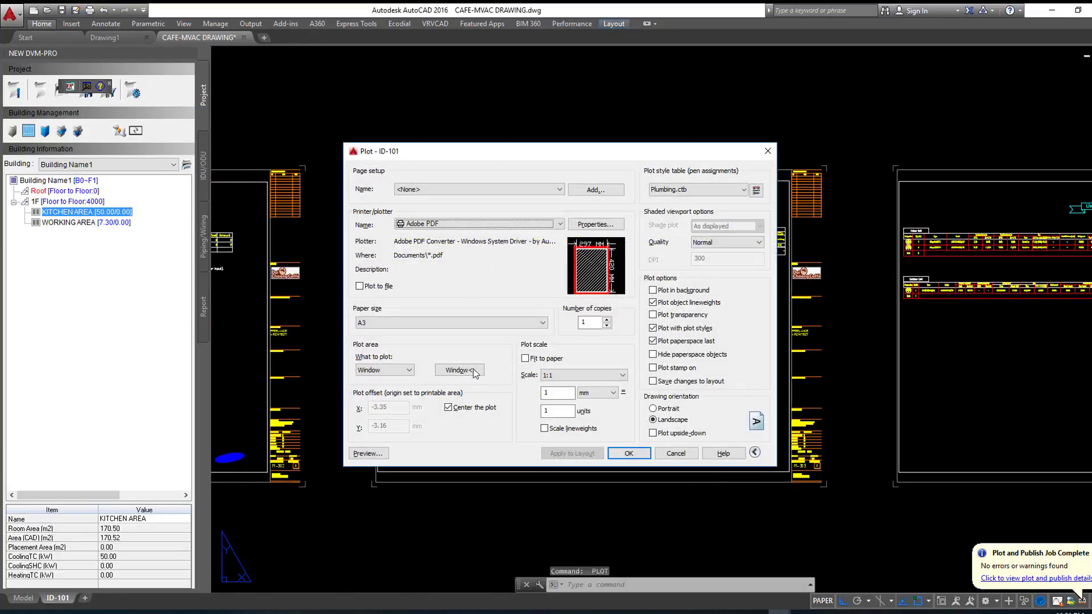
Step: Plot a window spanning the Load profile sheet's corners to PDF
left_click(473, 371)
left_click(372, 166)
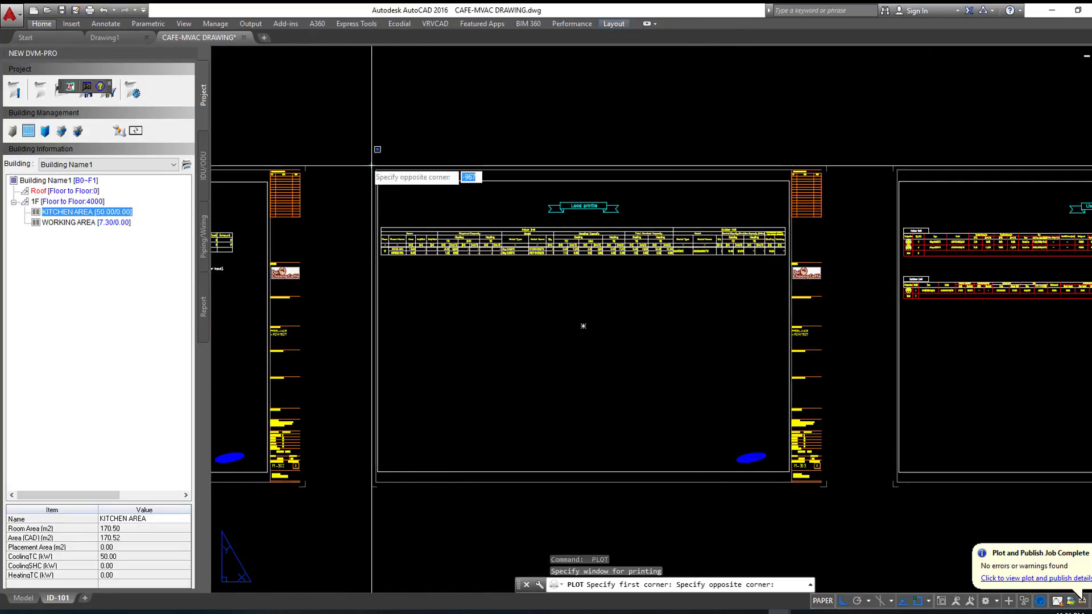
left_click(826, 488)
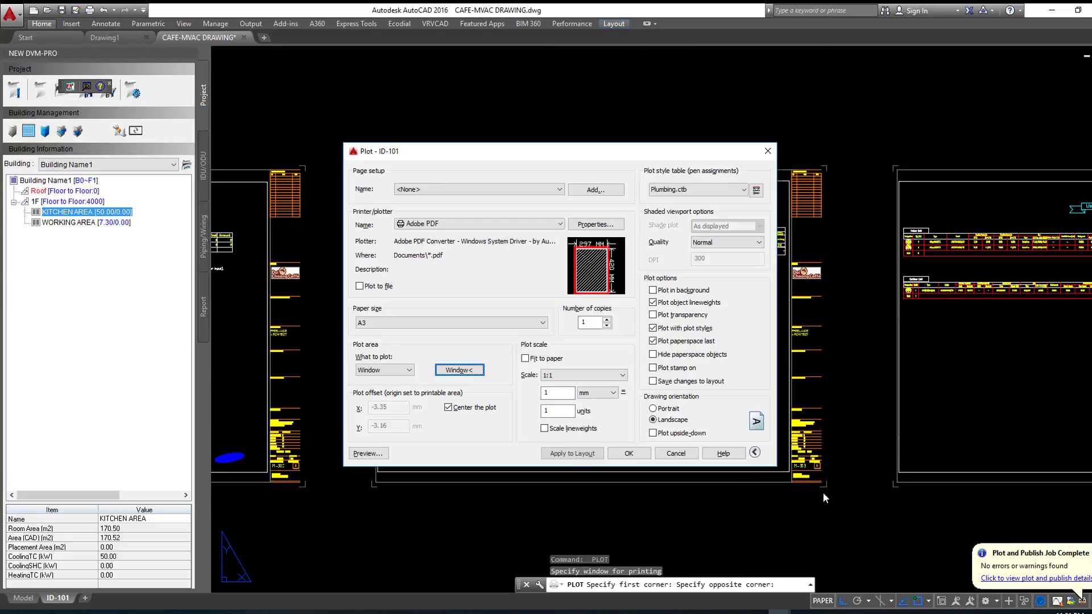
left_click(631, 452)
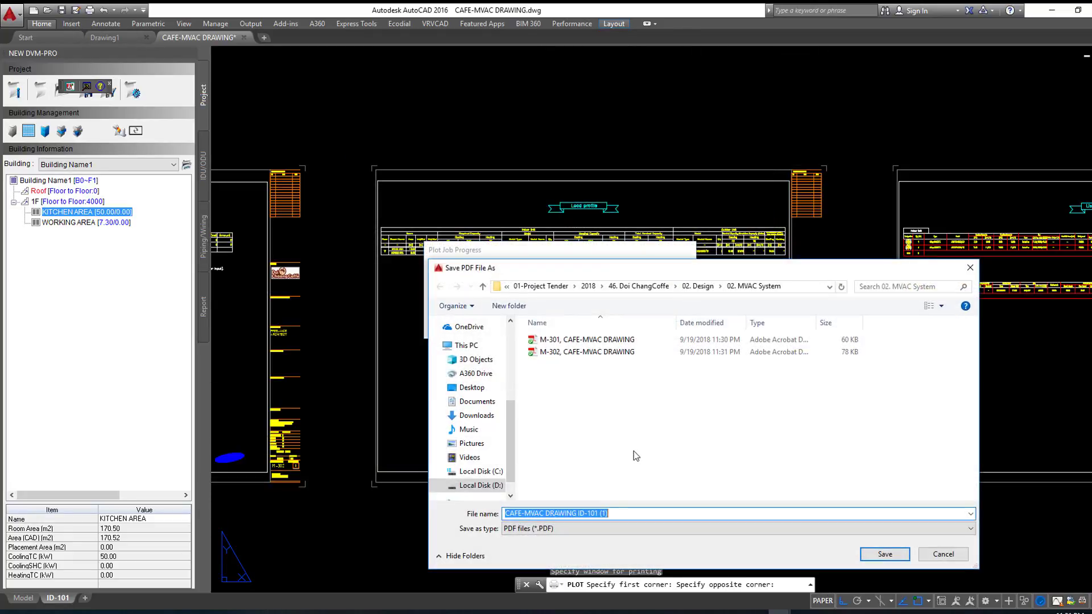
Step: Save the plot as 'M-303, CAFE-MVAC DRAWING.pdf' in the MVAC System folder
left_click(586, 352)
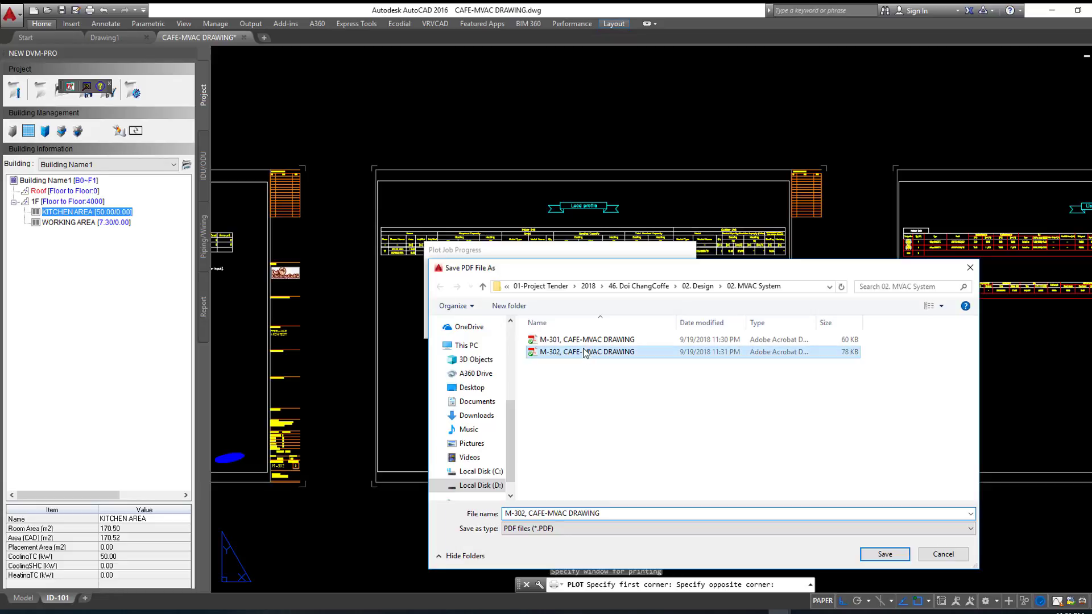
left_click(533, 512)
key("BackSpace")
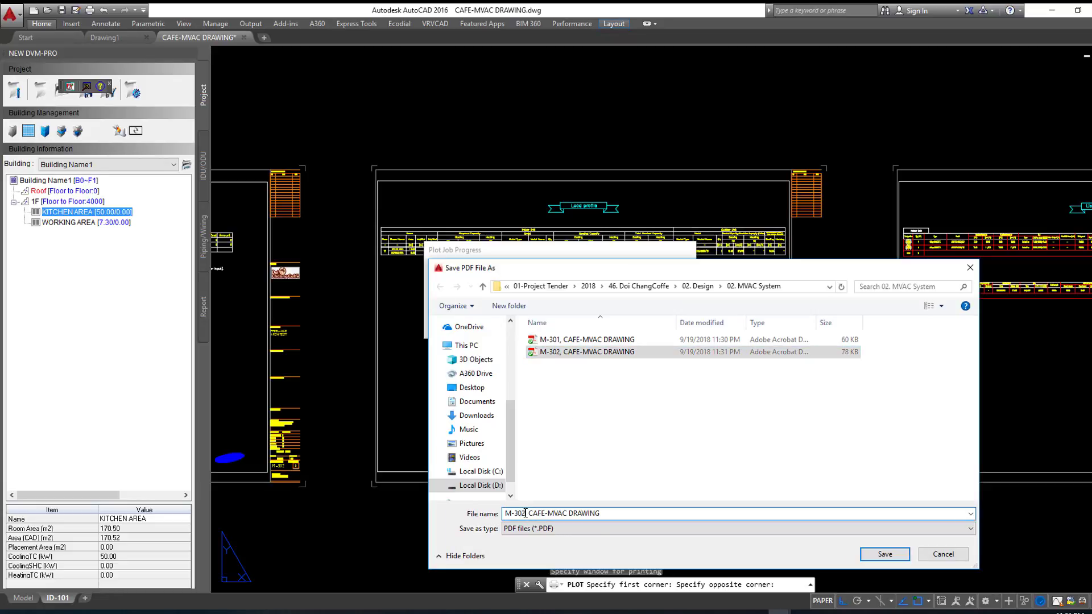
key("BackSpace")
type("3,")
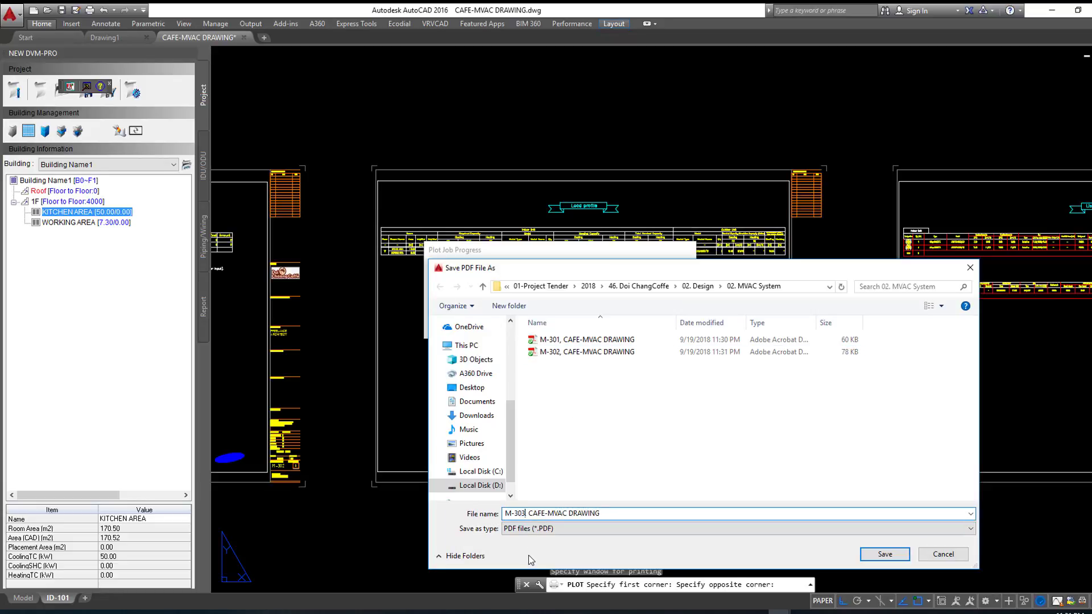
left_click(885, 554)
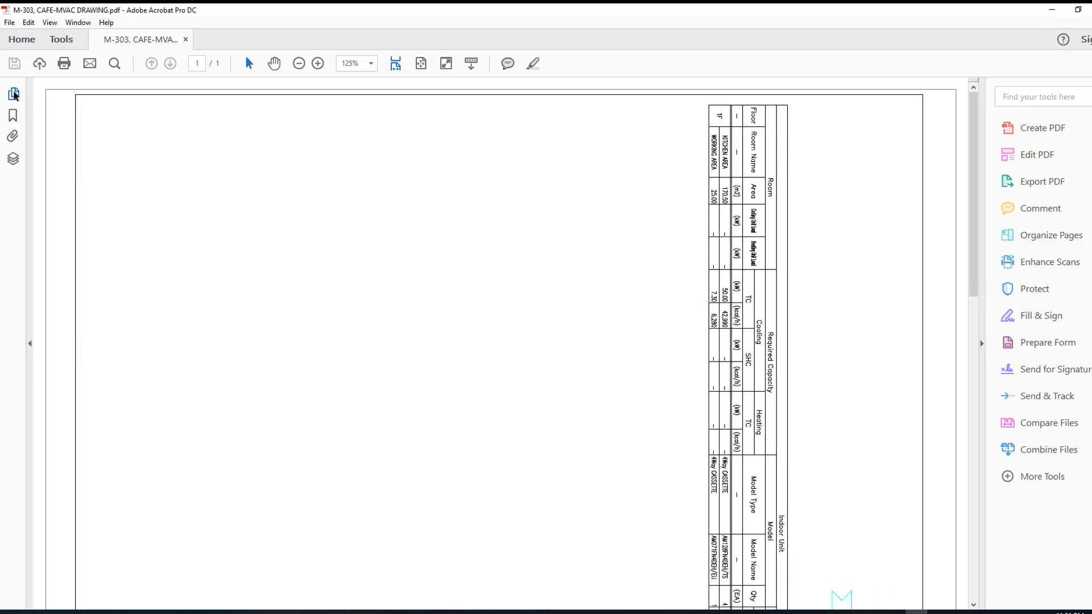
Step: Rotate the M-303 page so the Load profile table reads upright, then save the PDF
left_click(15, 95)
right_click(97, 173)
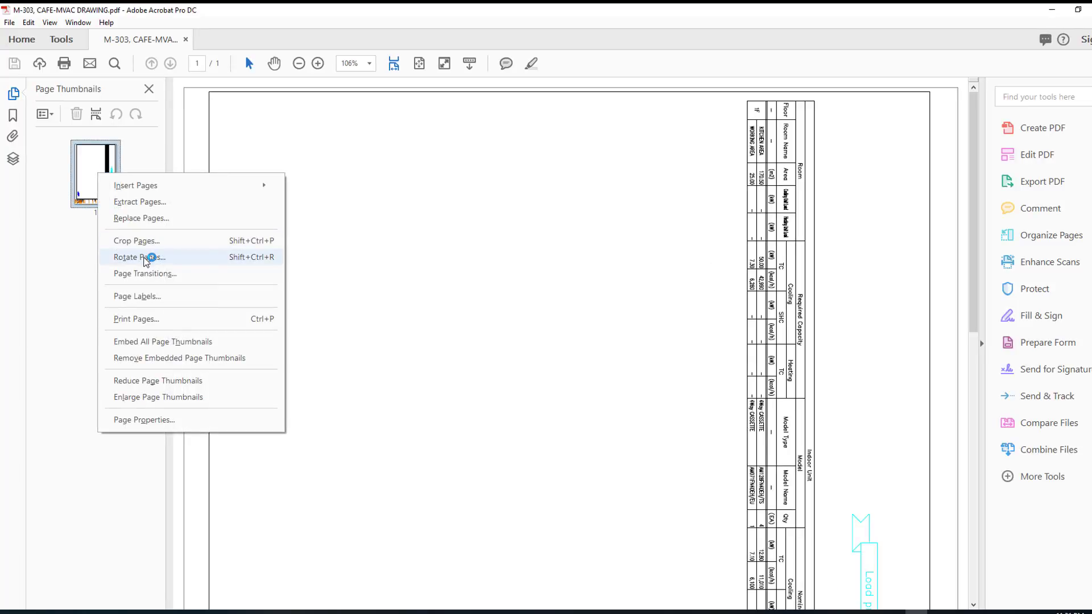
left_click(146, 259)
left_click(554, 381)
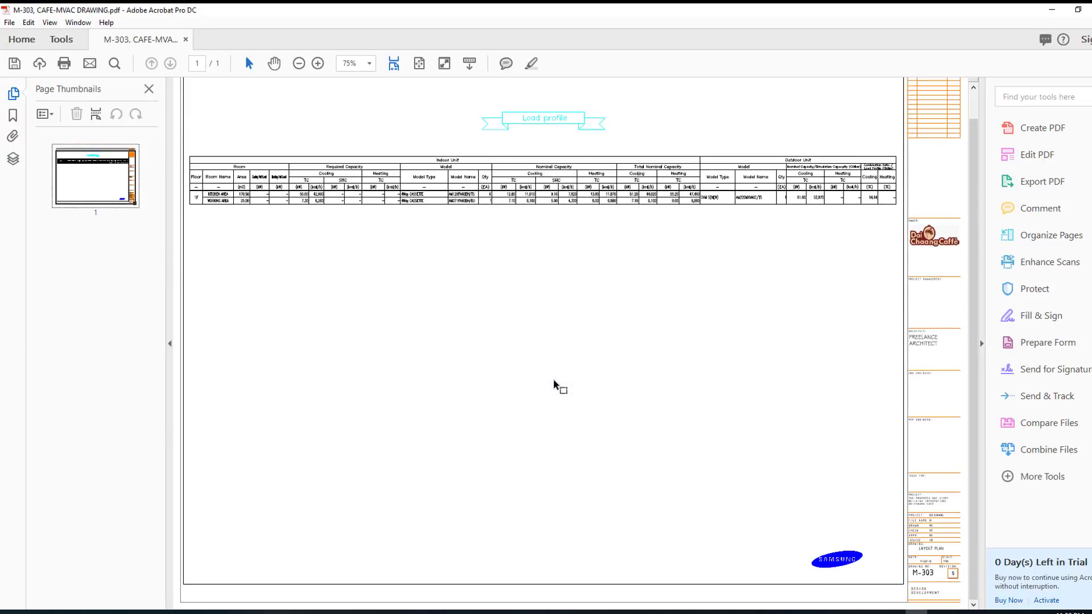
key("ctrl+s")
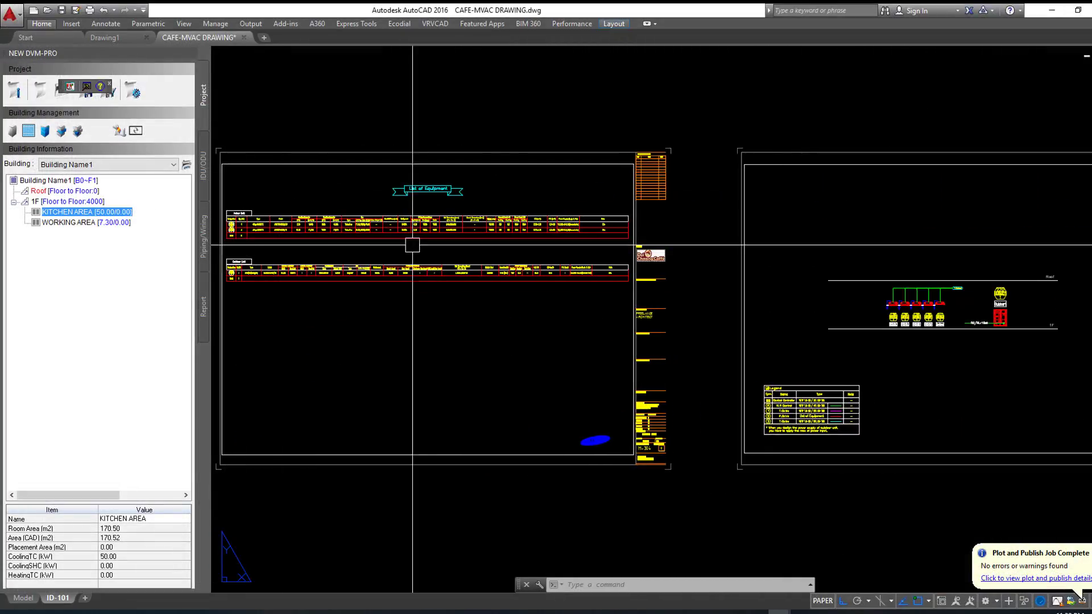
Step: Pan to the List of Equipment sheet and plot a window around its corners with PLOT
middle_click_drag(409, 244, 651, 223)
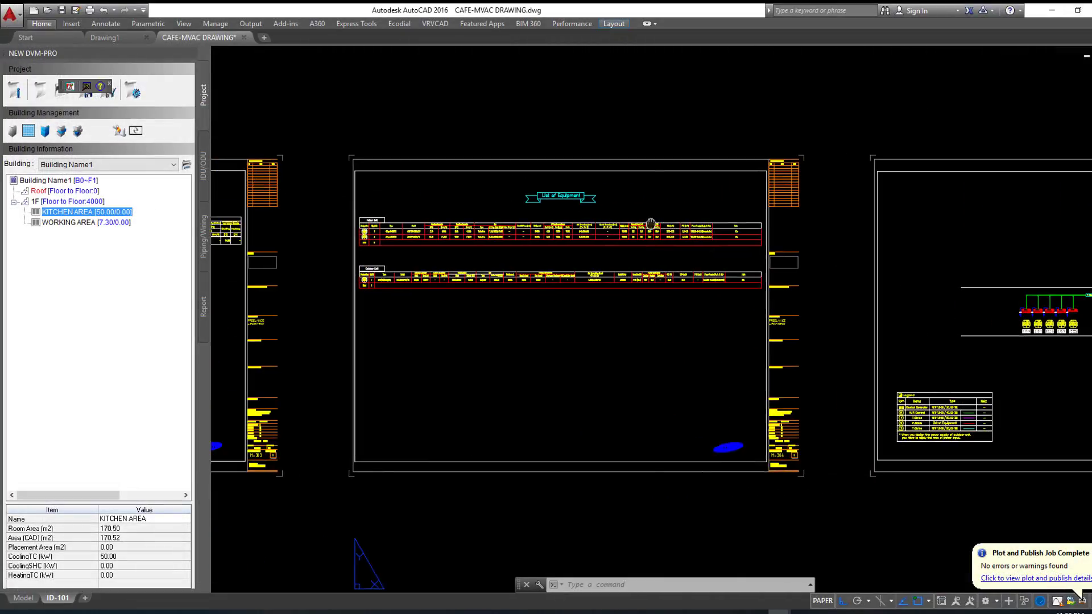
type("plot")
key("Return")
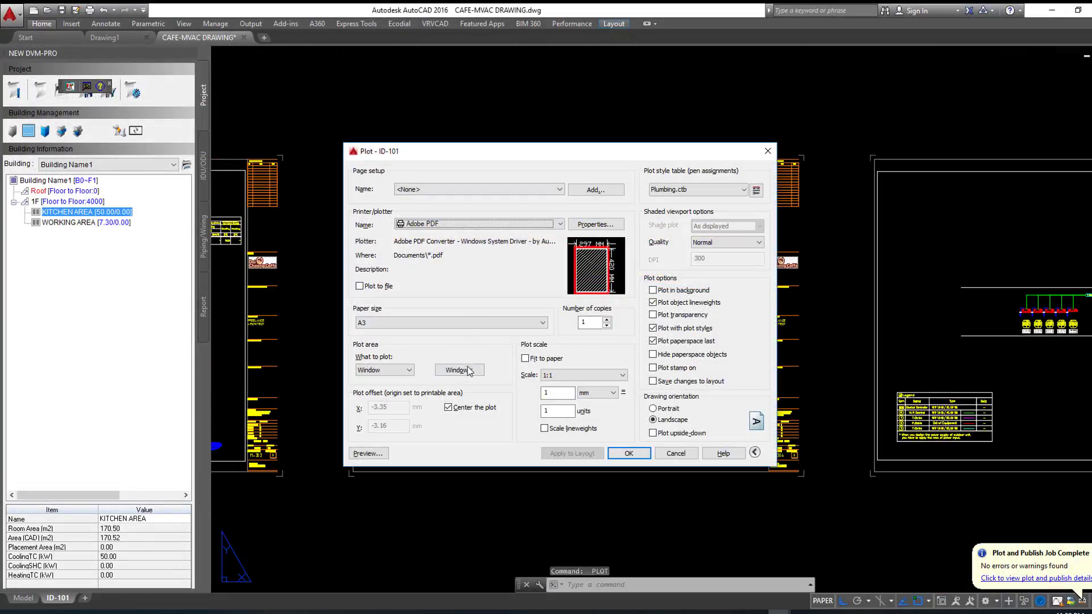
left_click(468, 370)
left_click(561, 315)
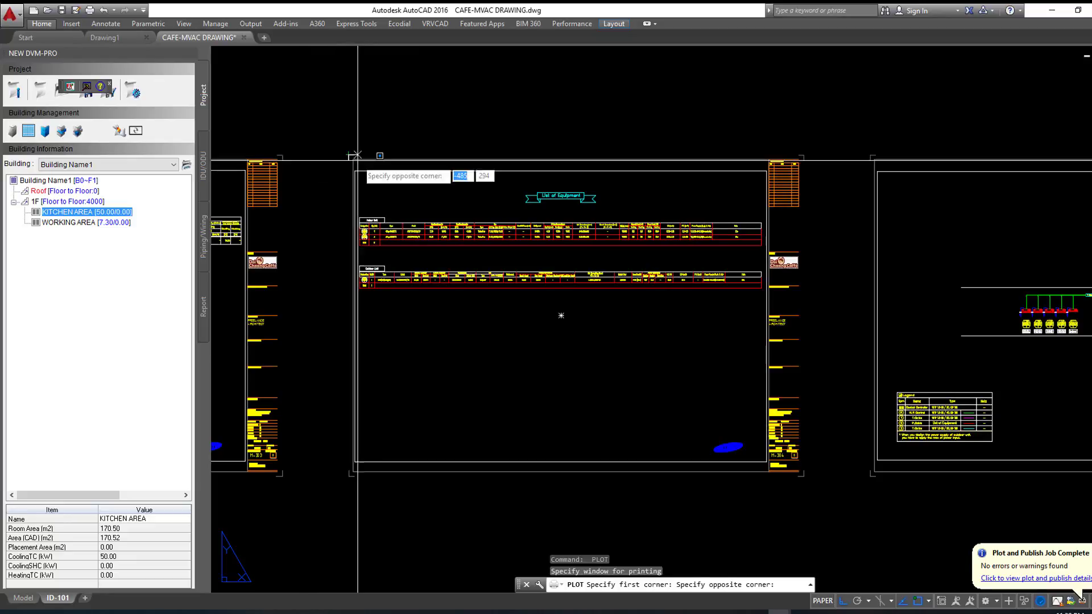
left_click(799, 490)
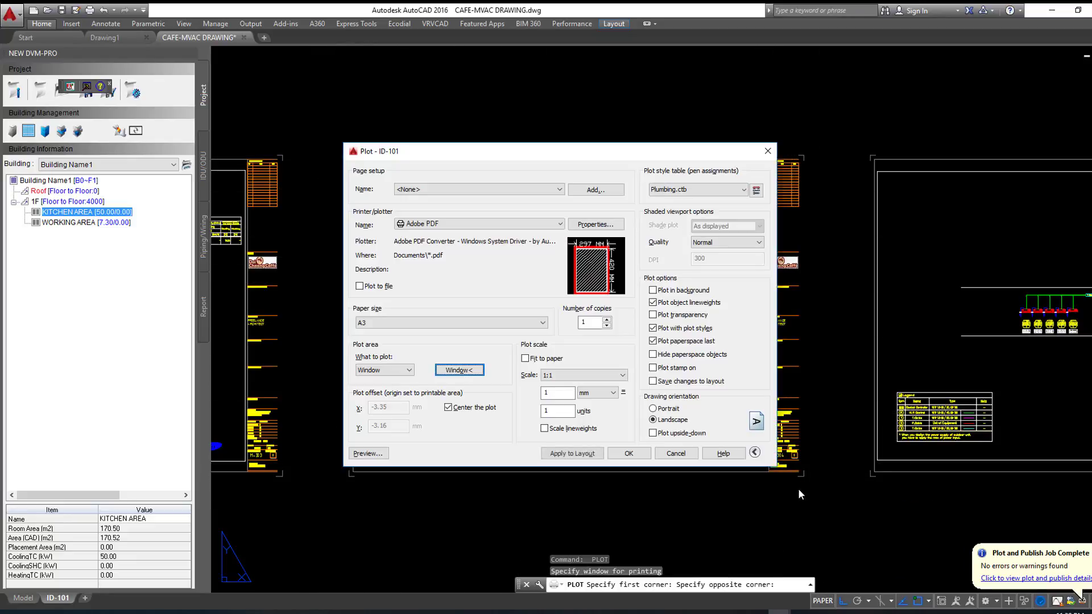
left_click(638, 453)
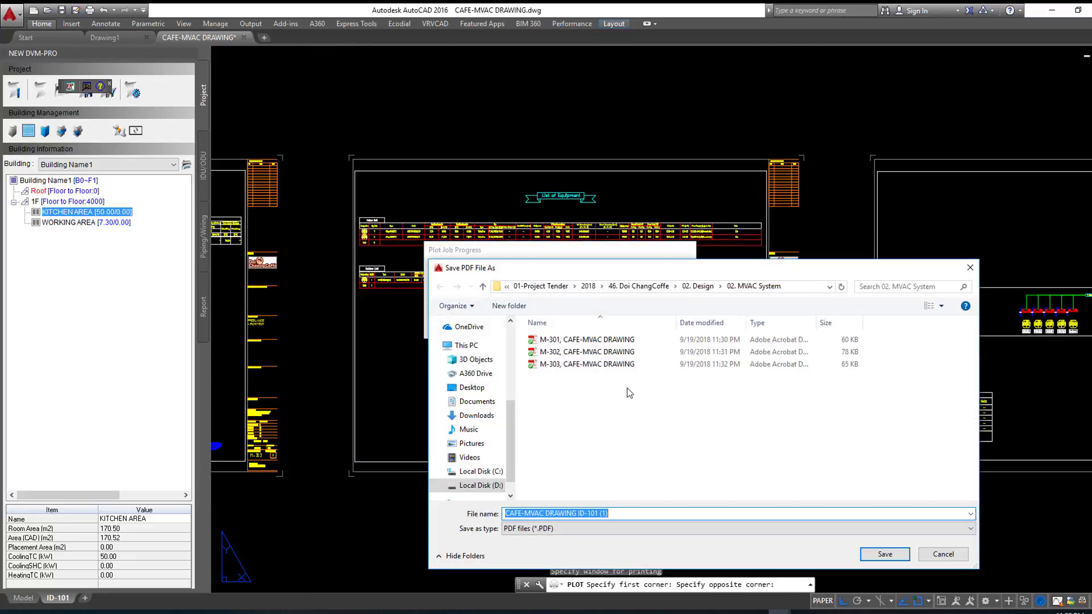
Step: Save the plot as 'M-304, CAFE-MVAC DRAWING.pdf' in the same folder
left_click(600, 364)
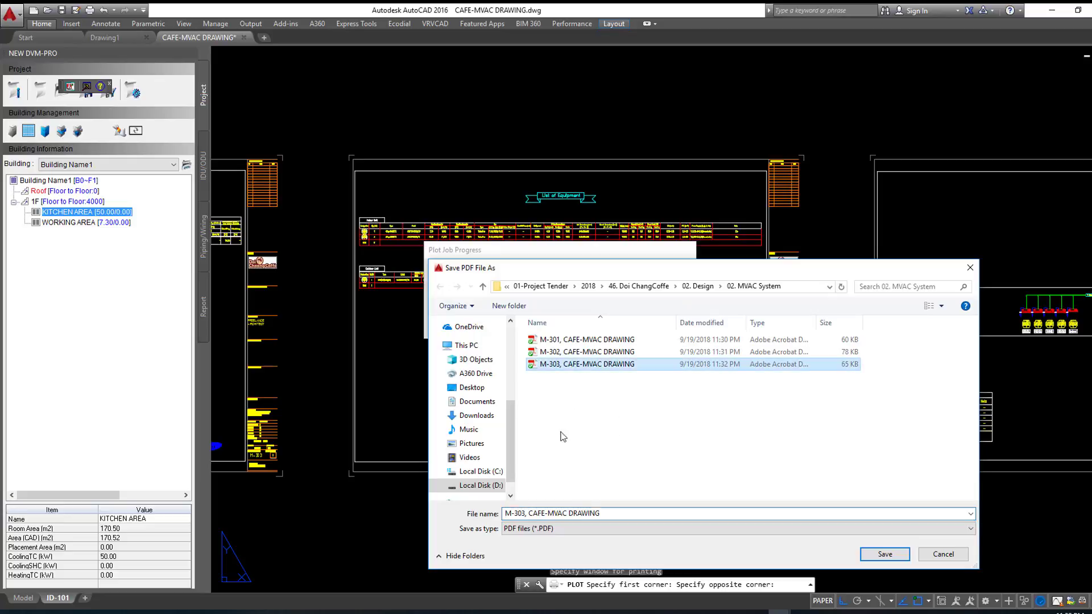
left_click(526, 514)
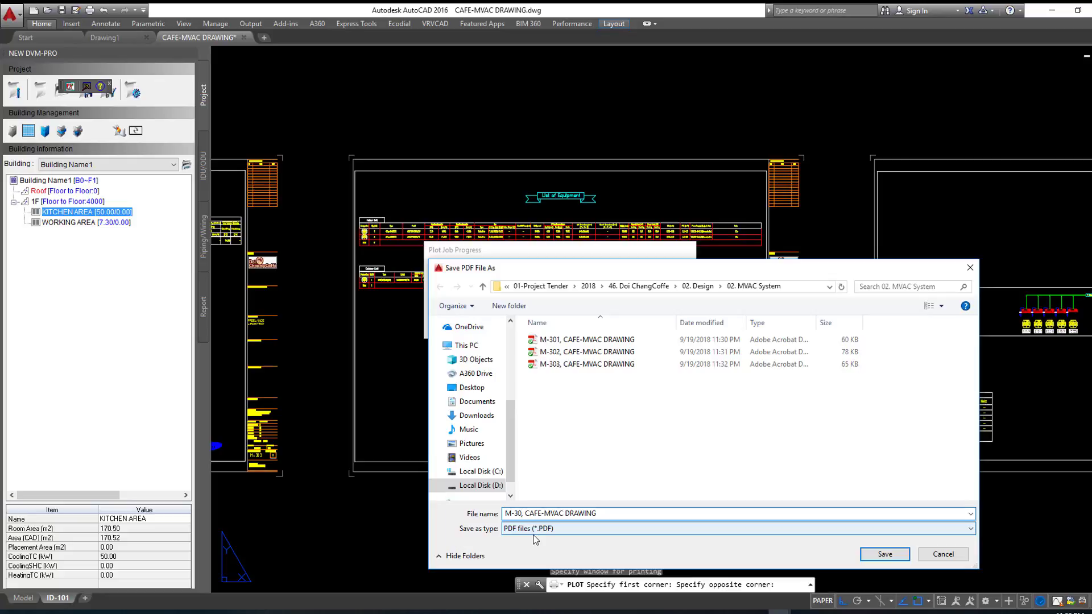
key("BackSpace")
type("4")
left_click(885, 554)
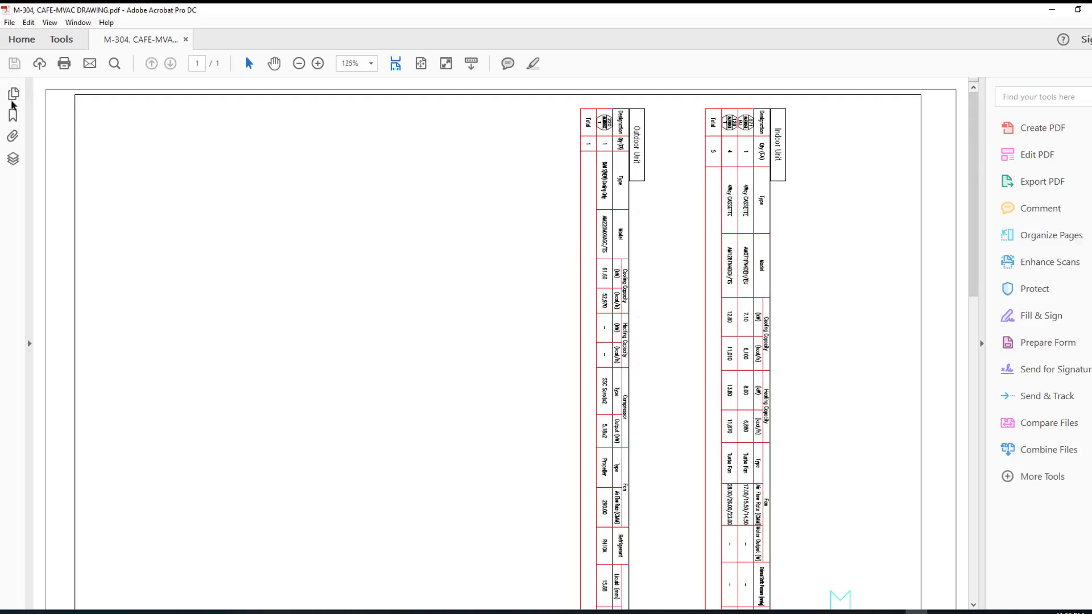
Step: Rotate the M-304 PDF page to landscape
left_click(13, 96)
right_click(104, 182)
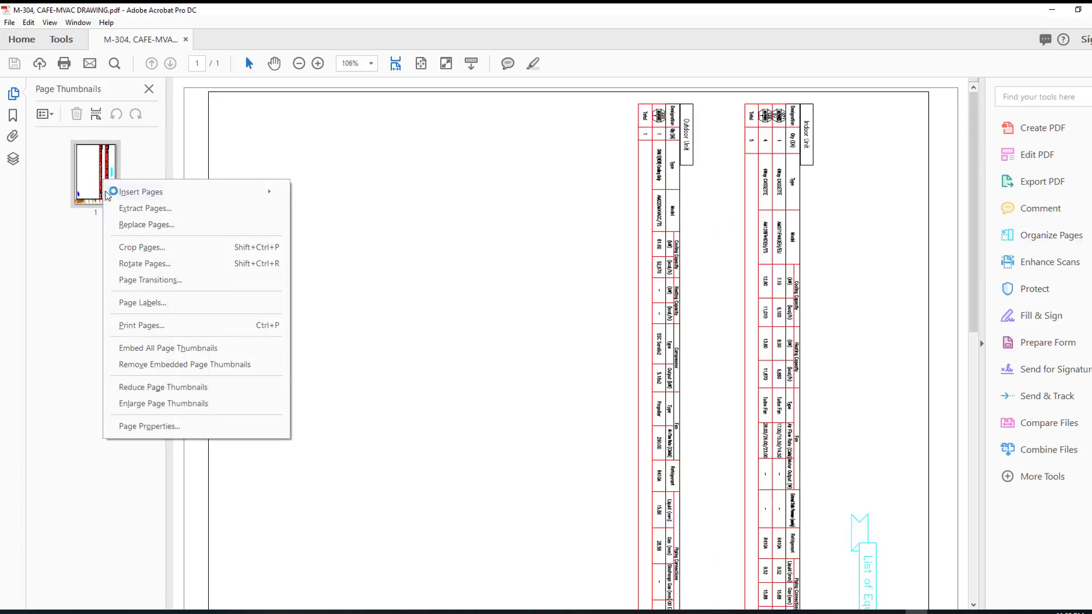
left_click(149, 261)
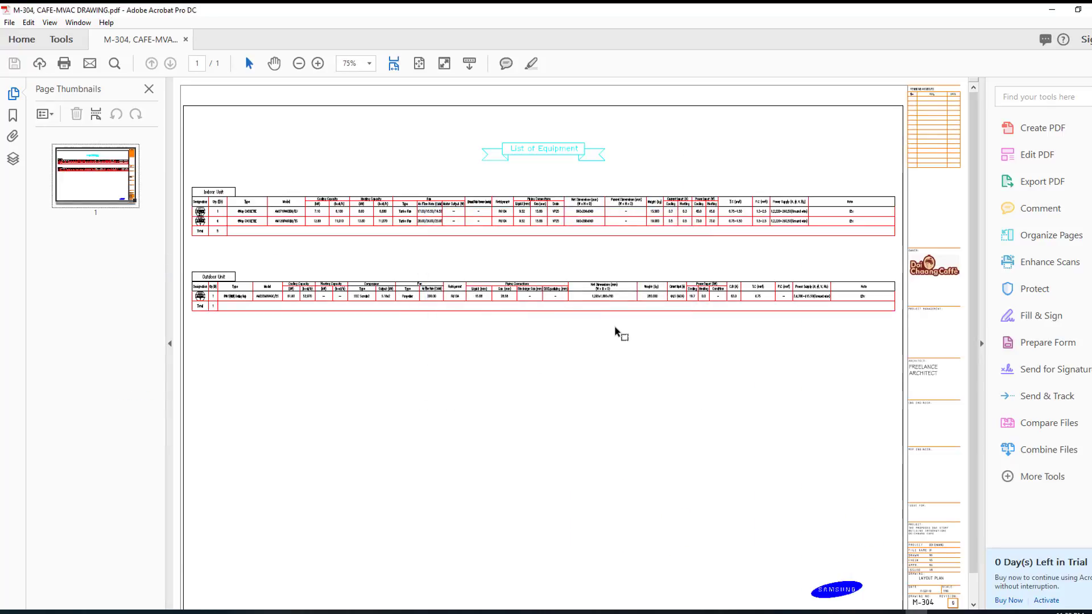
Step: Hide the tools and thumbnail panes and zoom in to check the Indoor and Outdoor Unit tables
left_click(981, 344)
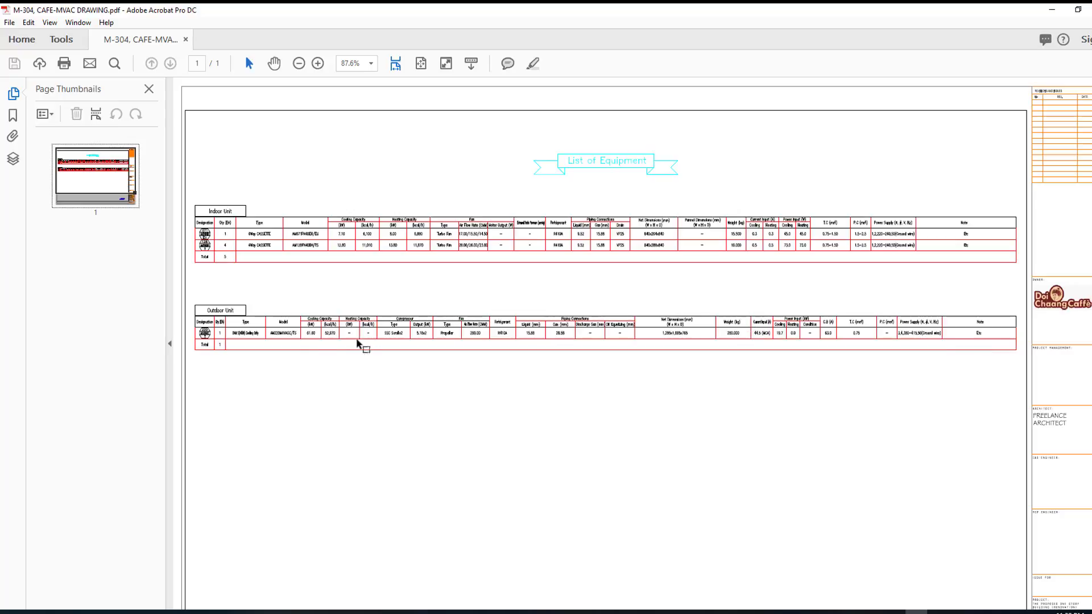
left_click(169, 344)
scroll(548, 346, "down", 3)
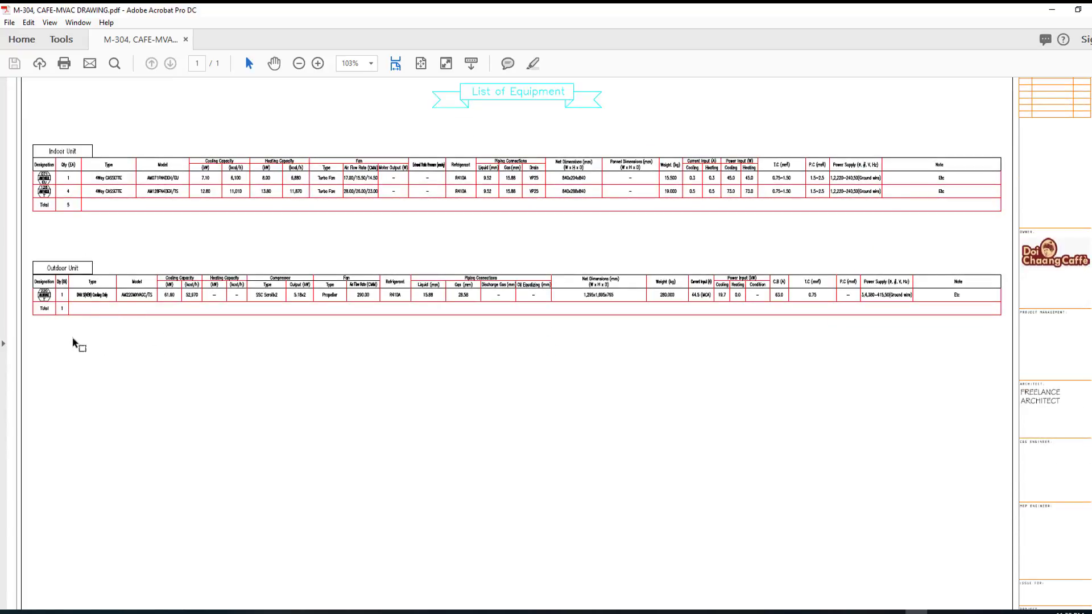
scroll(45, 293, "up", 4, "ctrl")
scroll(25, 280, "up", 4, "ctrl")
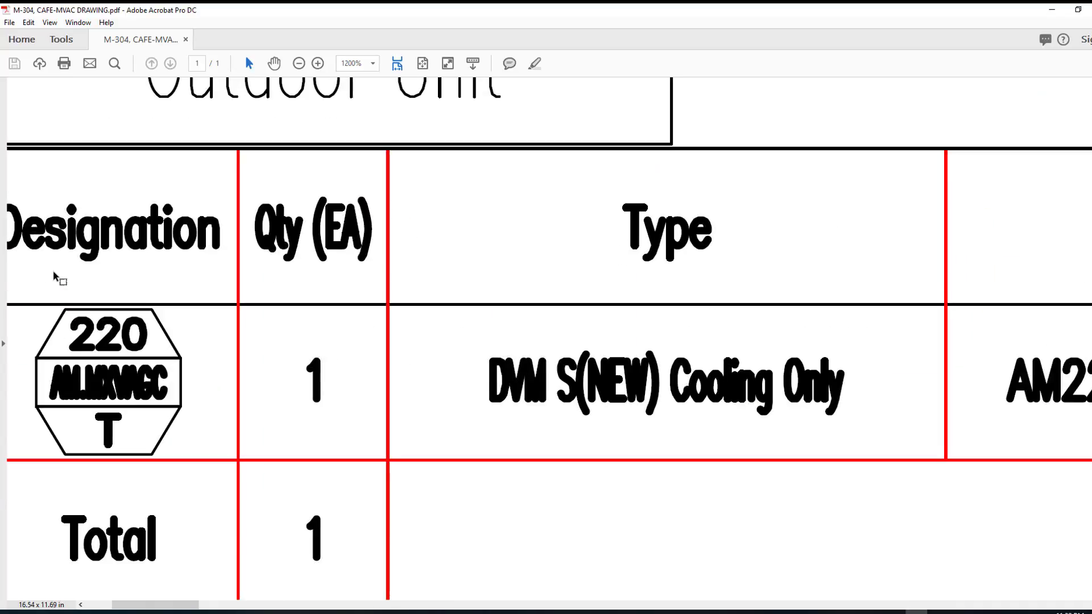
scroll(58, 277, "down", 5, "ctrl")
scroll(605, 310, "up", 5, "ctrl")
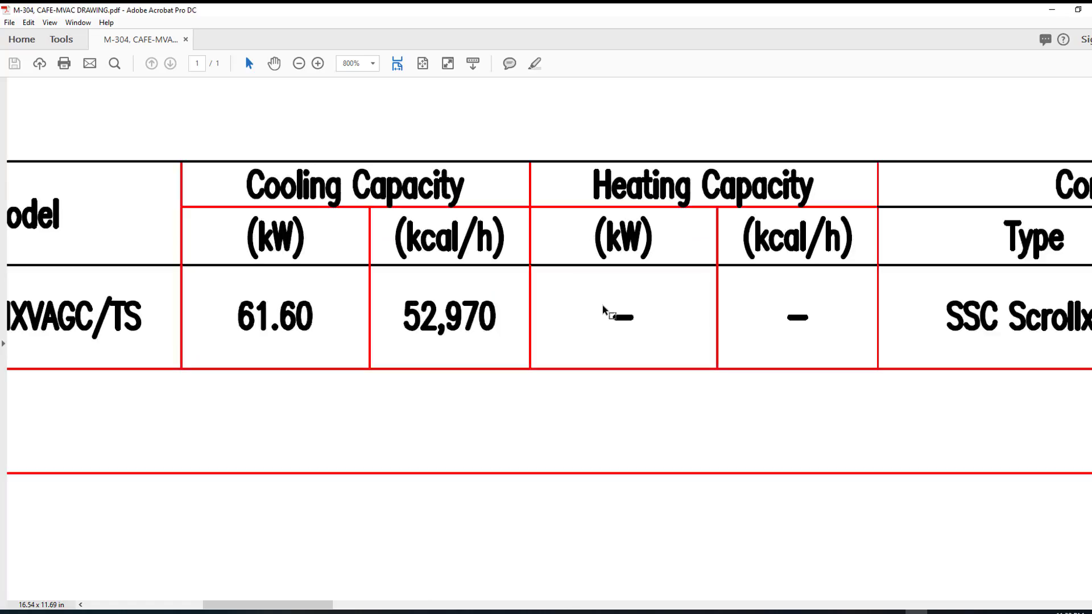
scroll(605, 306, "down", 1, "ctrl")
scroll(604, 306, "down", 2, "ctrl")
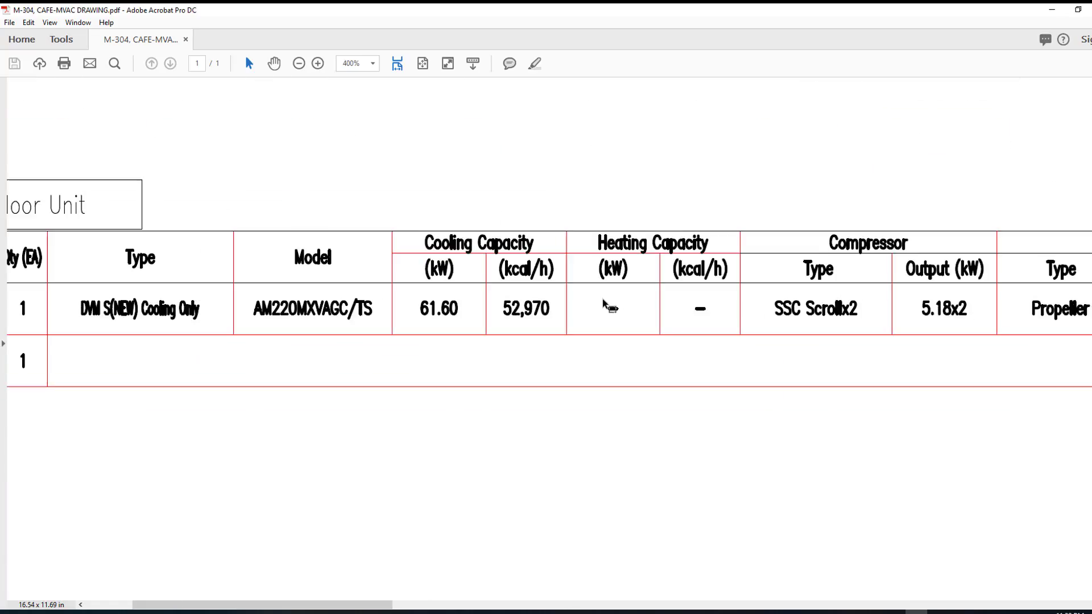
scroll(604, 304, "down", 1, "ctrl")
scroll(330, 311, "up", 3)
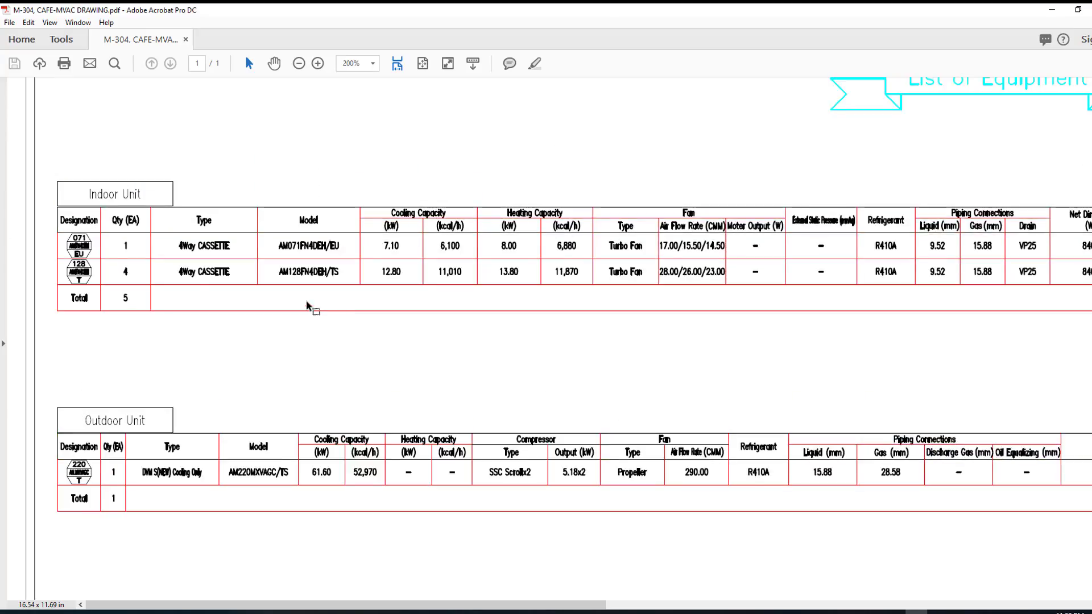
scroll(134, 261, "up", 4, "ctrl")
scroll(135, 259, "down", 3, "ctrl")
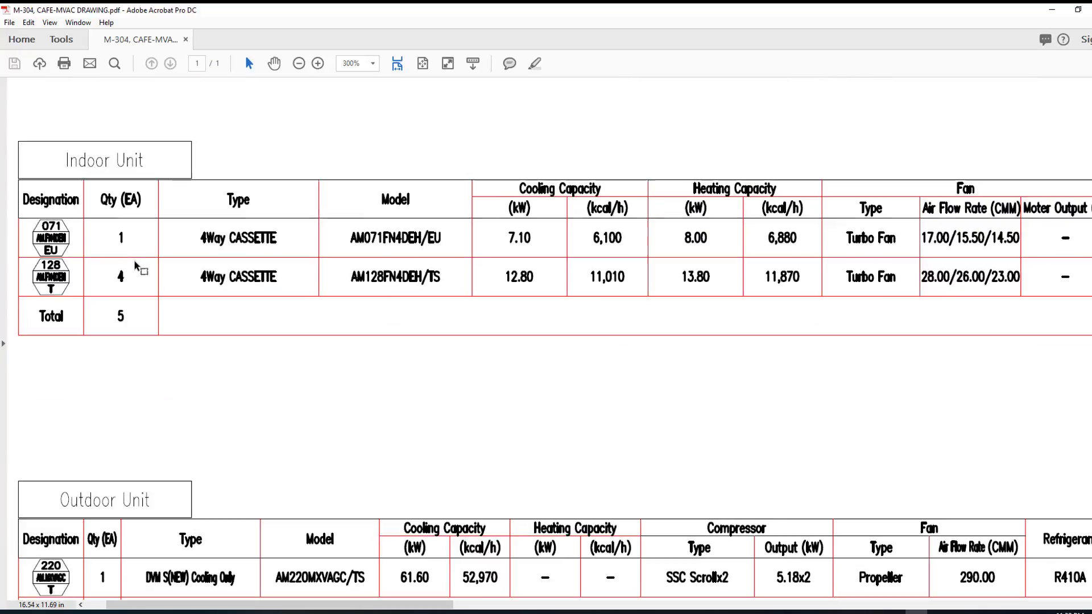
scroll(134, 259, "down", 2, "ctrl")
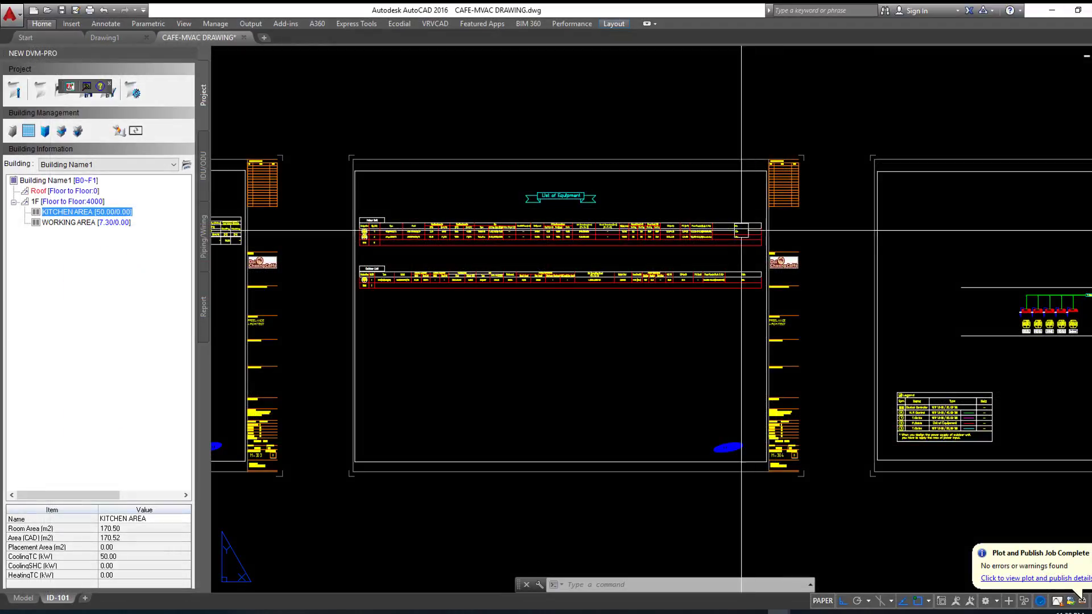
Step: Pan to the M-305 sheet, cancel a started window plot, and open Layer Properties Manager
middle_click_drag(865, 256, 543, 250)
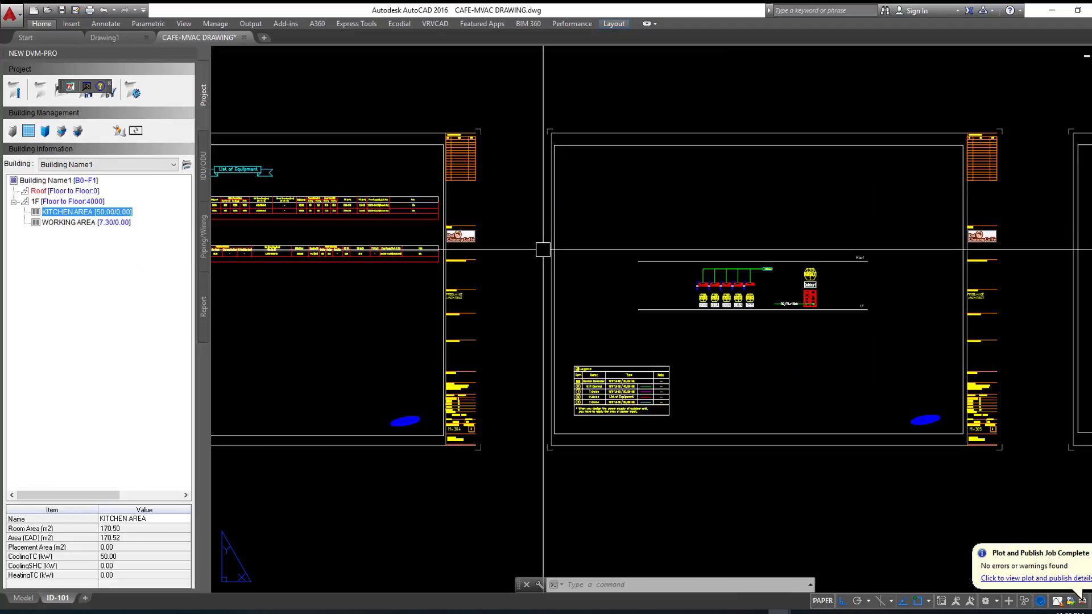
middle_click_drag(695, 239, 551, 297)
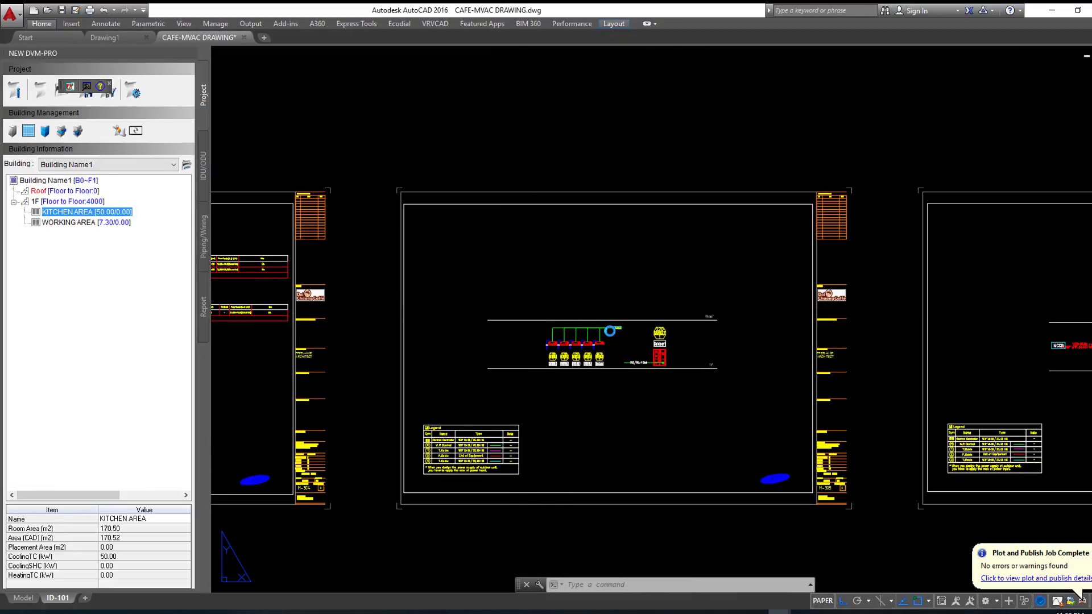
key("ctrl+p")
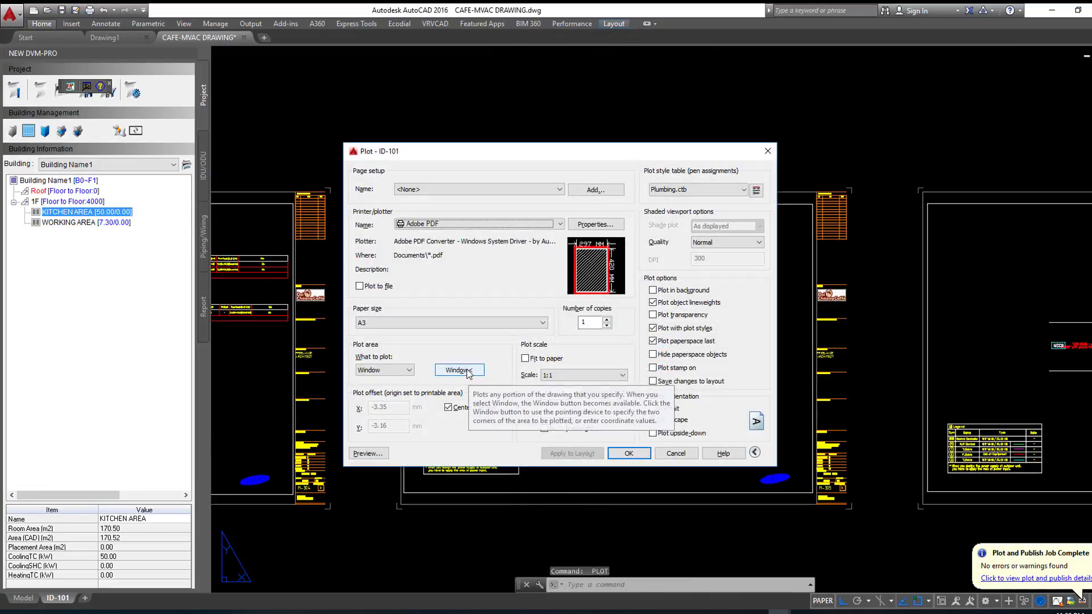
left_click(468, 373)
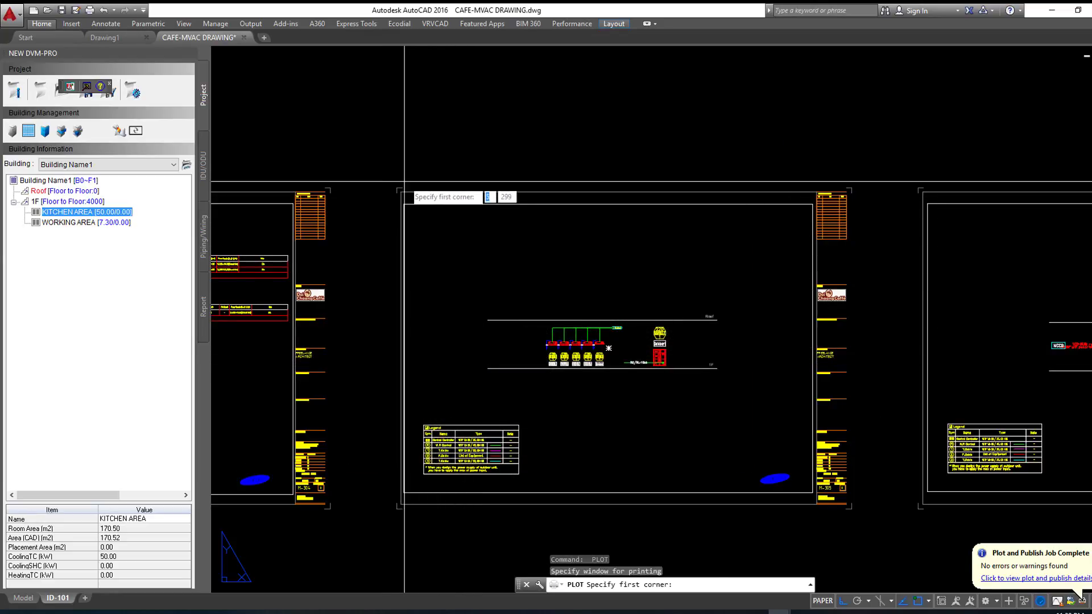
left_click(397, 187)
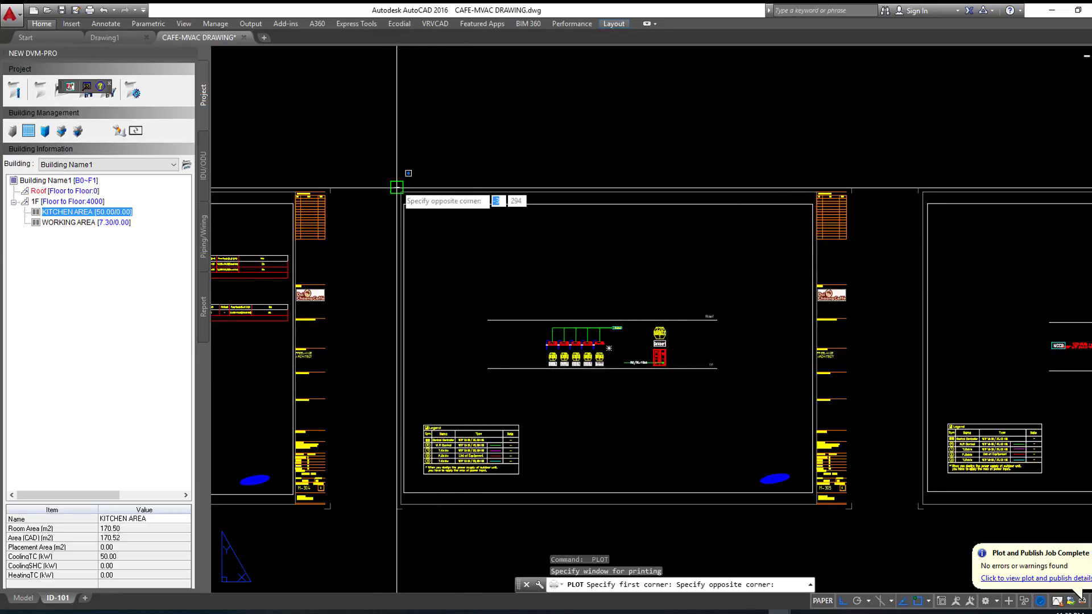
key("Escape")
key("Escape")
type("layer")
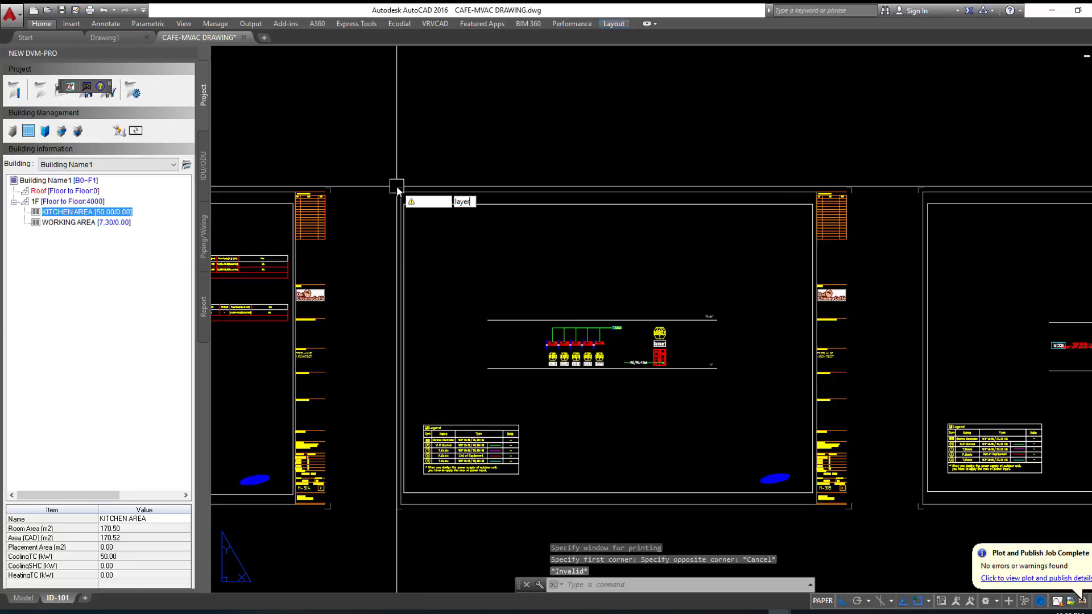
key("Return")
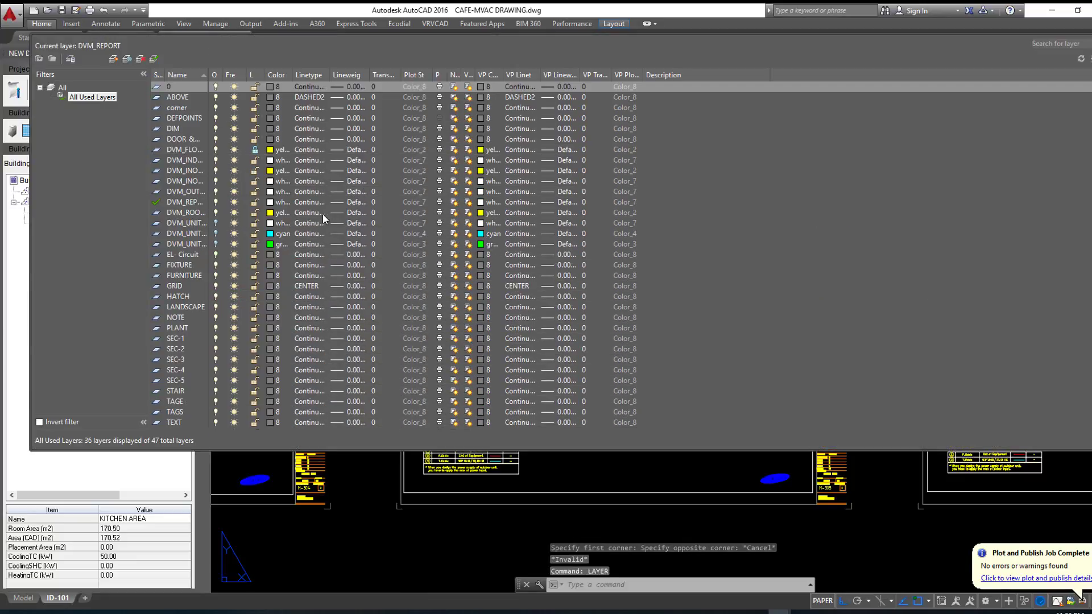
Step: Select all layers in Layer Properties Manager and give them a 0.00 mm lineweight
left_click(186, 212)
key("ctrl+a")
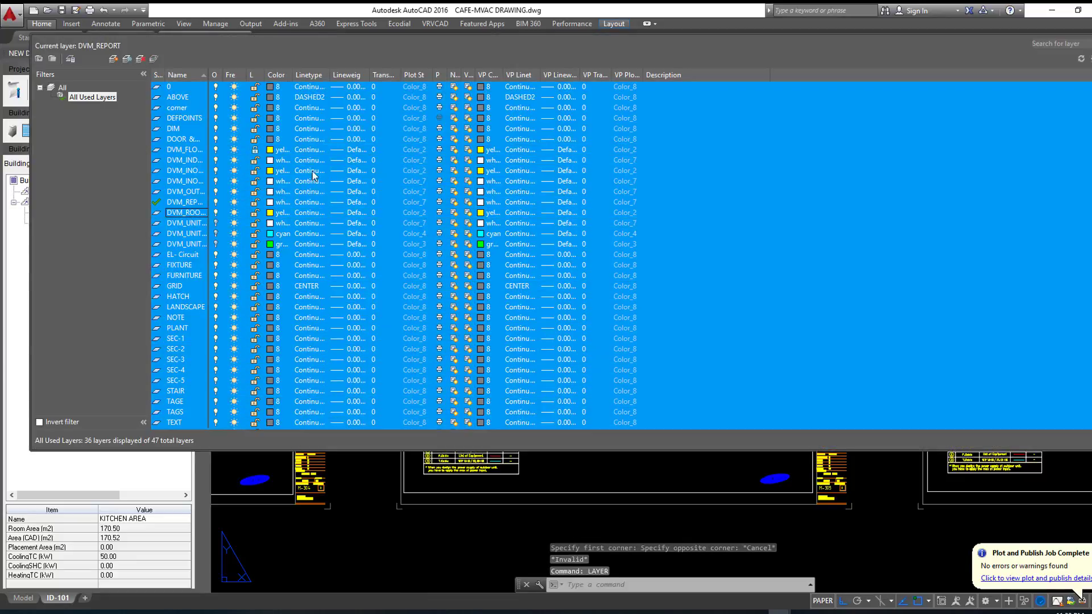
left_click(355, 99)
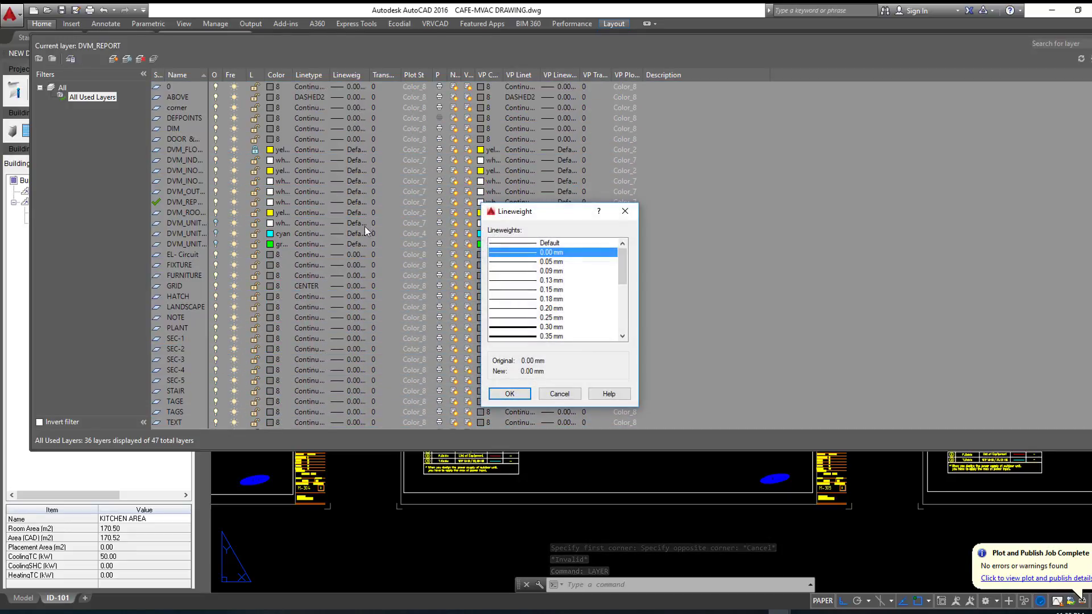
double_click(539, 256)
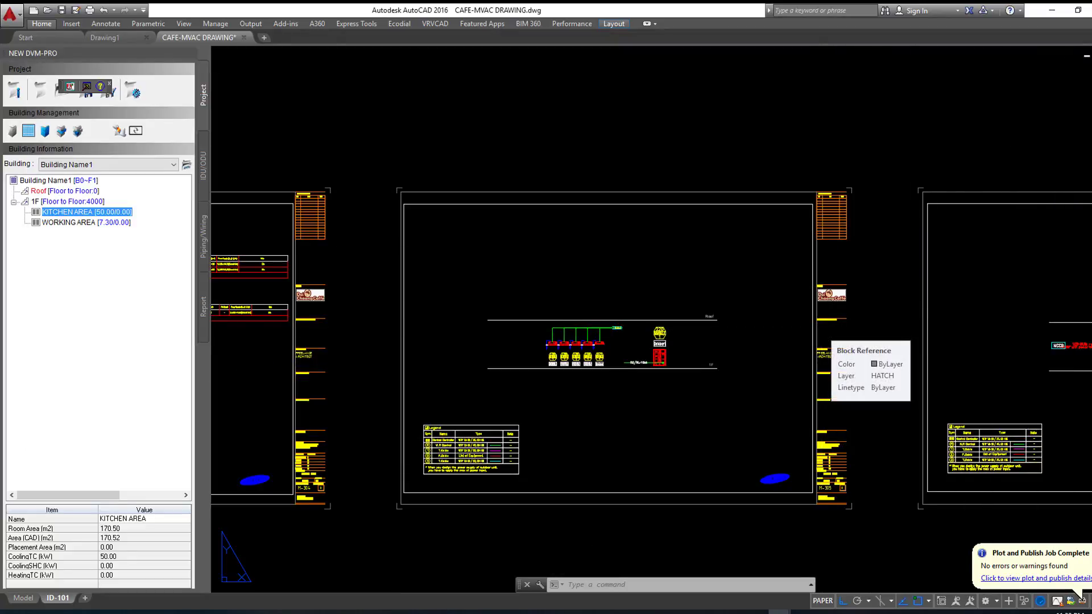
Step: Save the drawing and plot a window from the frame's top-left to bottom-right corner
key("ctrl+s")
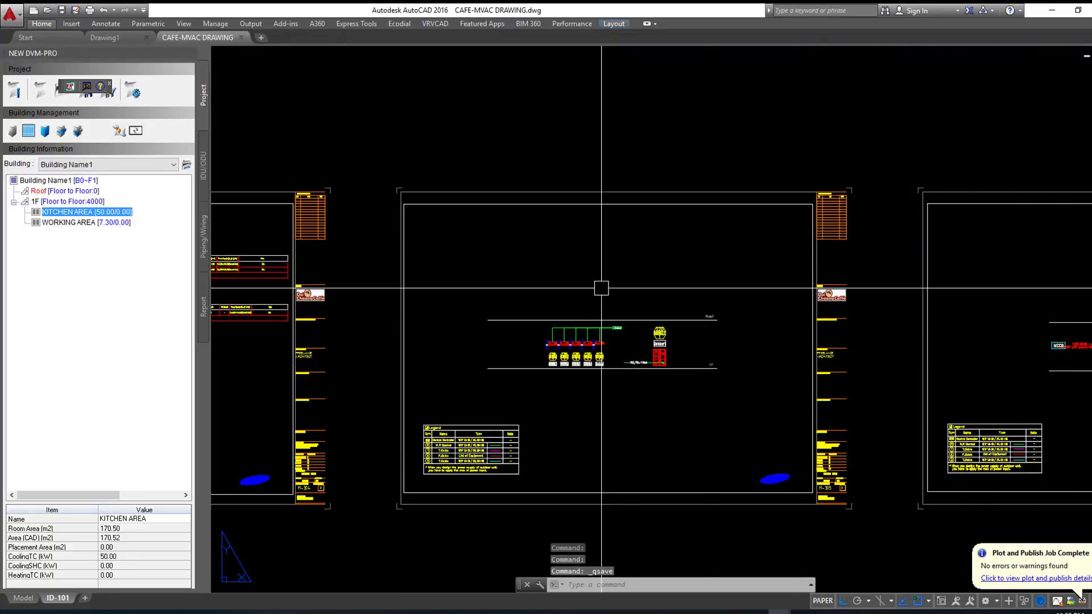
key("ctrl+p")
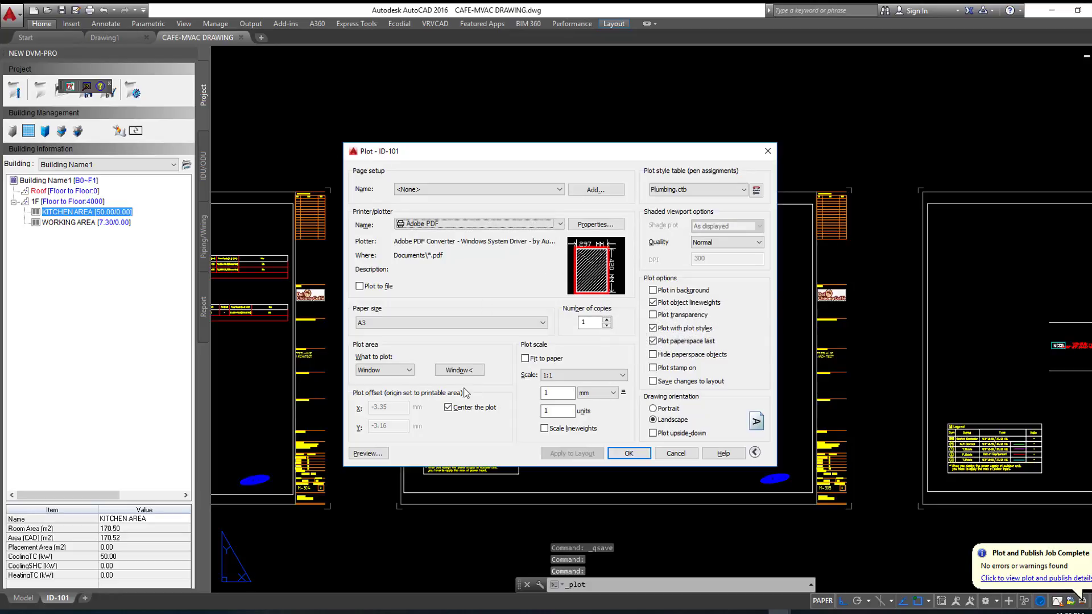
left_click(460, 371)
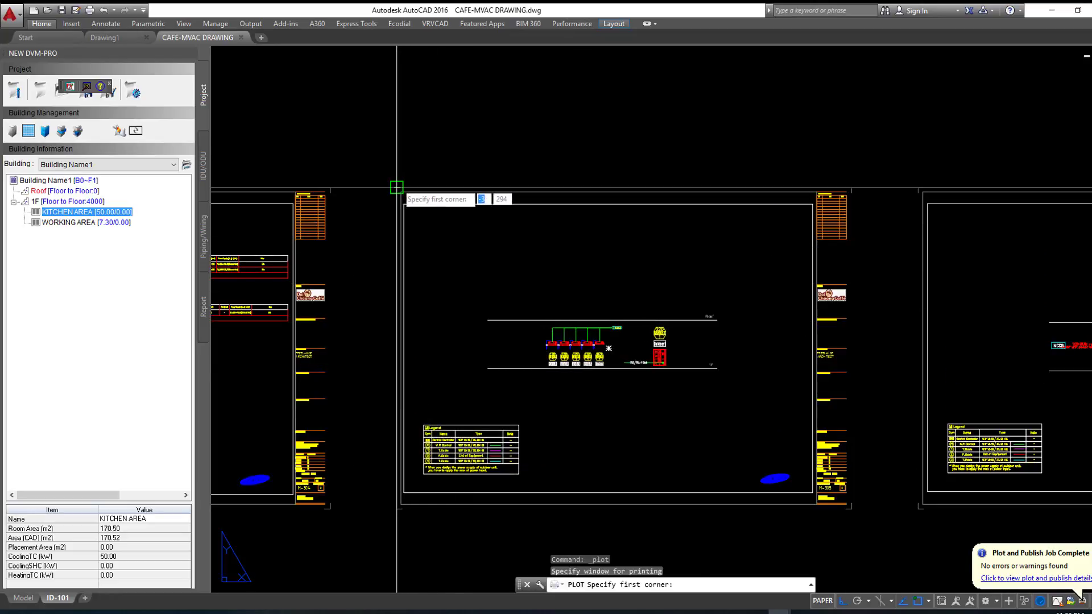
left_click(396, 188)
left_click(851, 507)
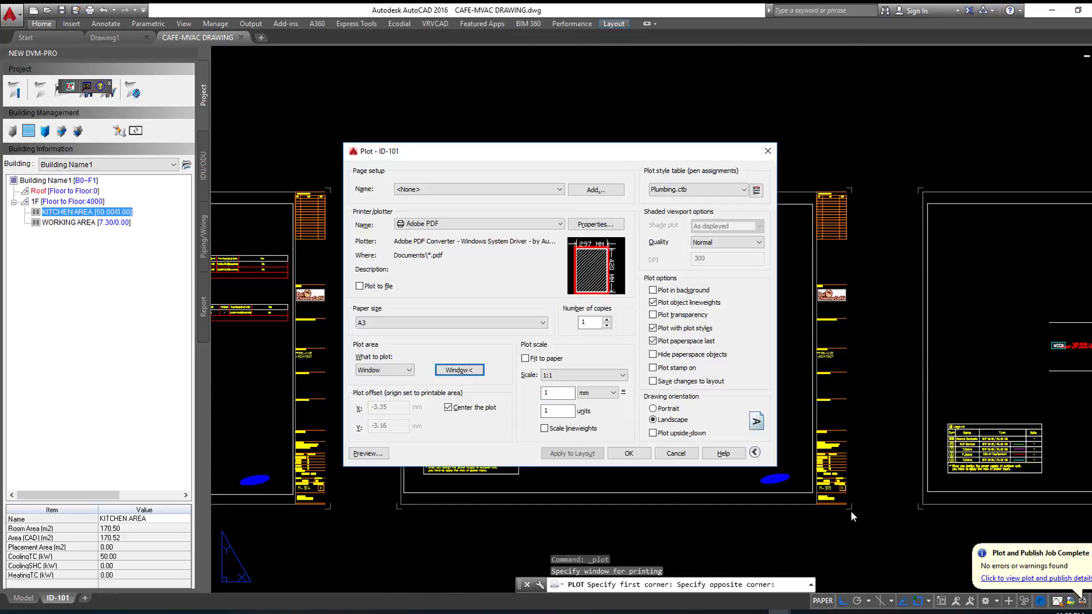
left_click(629, 453)
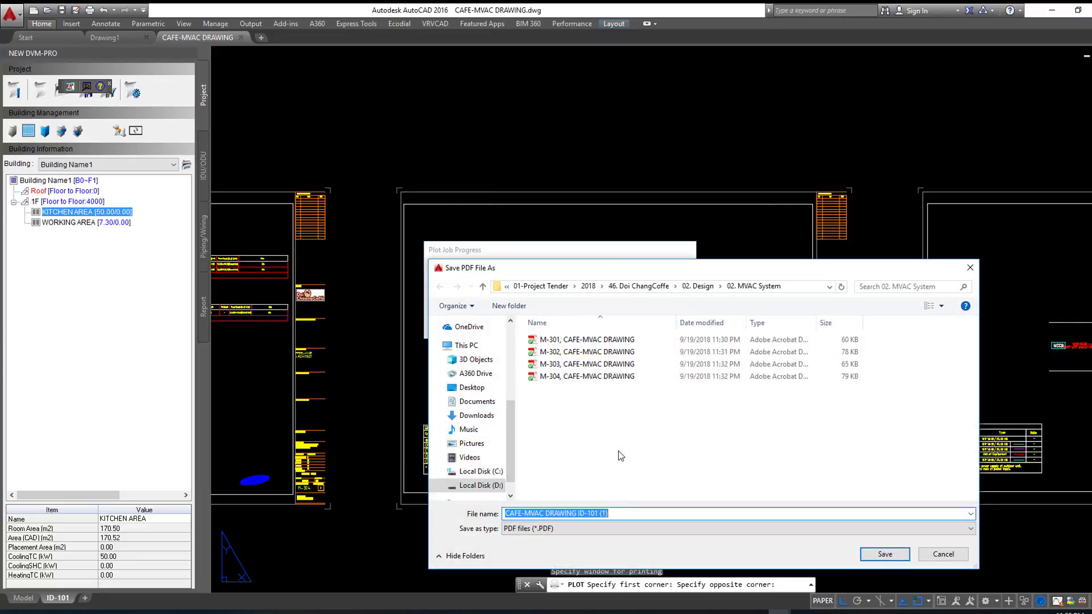
Step: Save the plot as 'M-305, CAFE-MVAC DRAWING.pdf' in the MVAC System folder
left_click(589, 378)
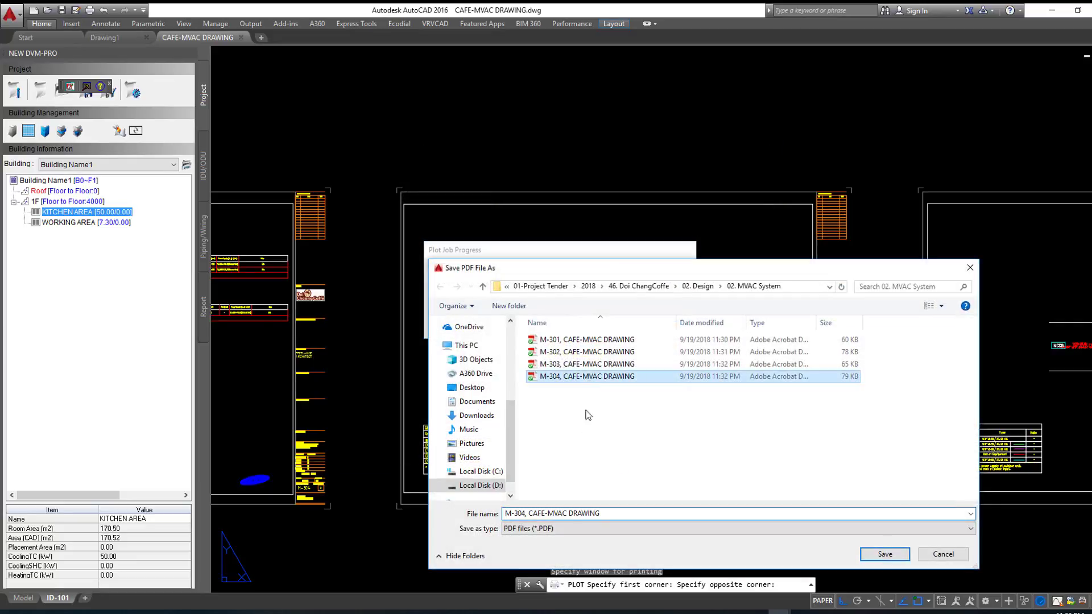
left_click(529, 513)
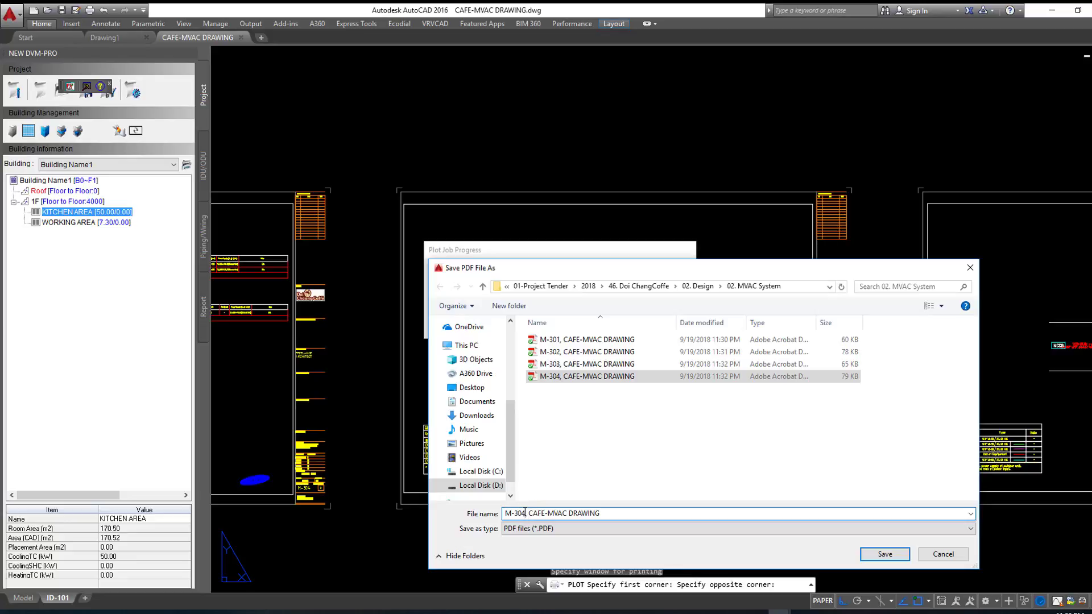
left_click_drag(523, 514, 527, 516)
type("5")
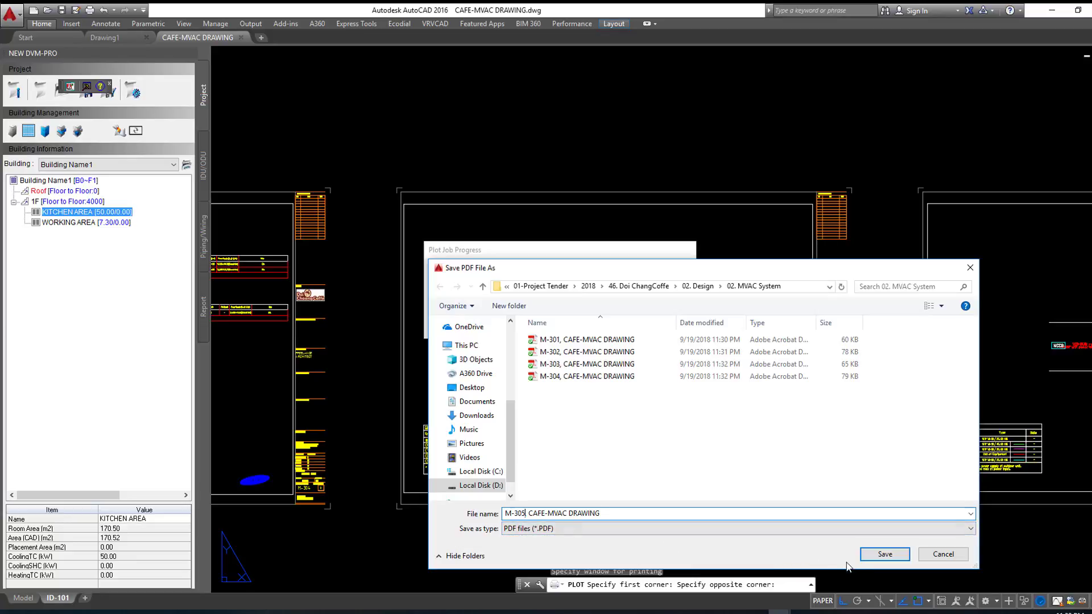
left_click(868, 559)
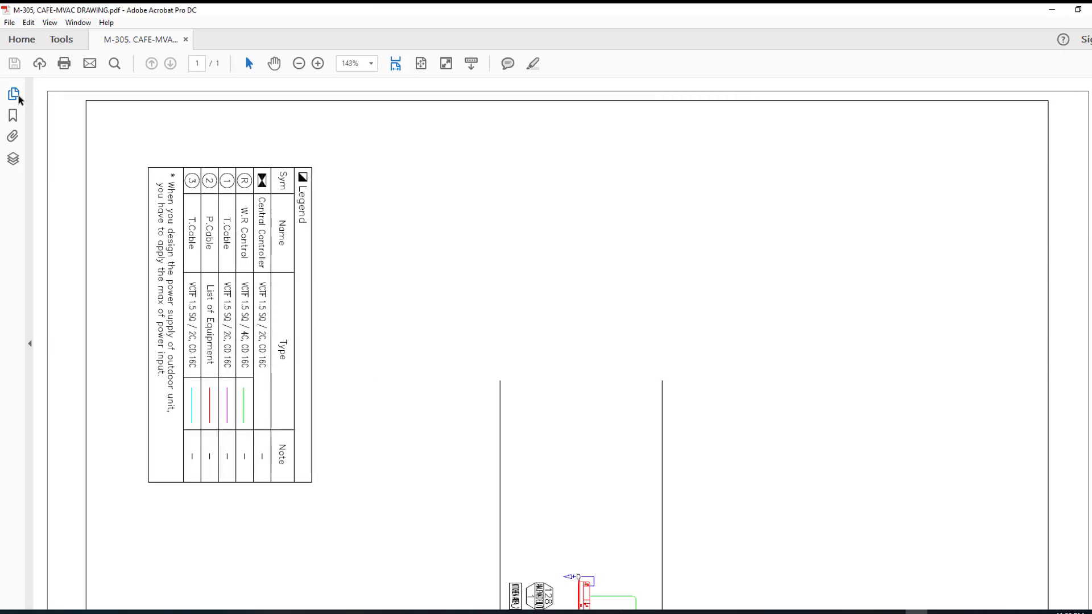
Step: Rotate the M-305 page counterclockwise to landscape and zoom to view the Roof-to-1F diagram
left_click(13, 93)
right_click(104, 184)
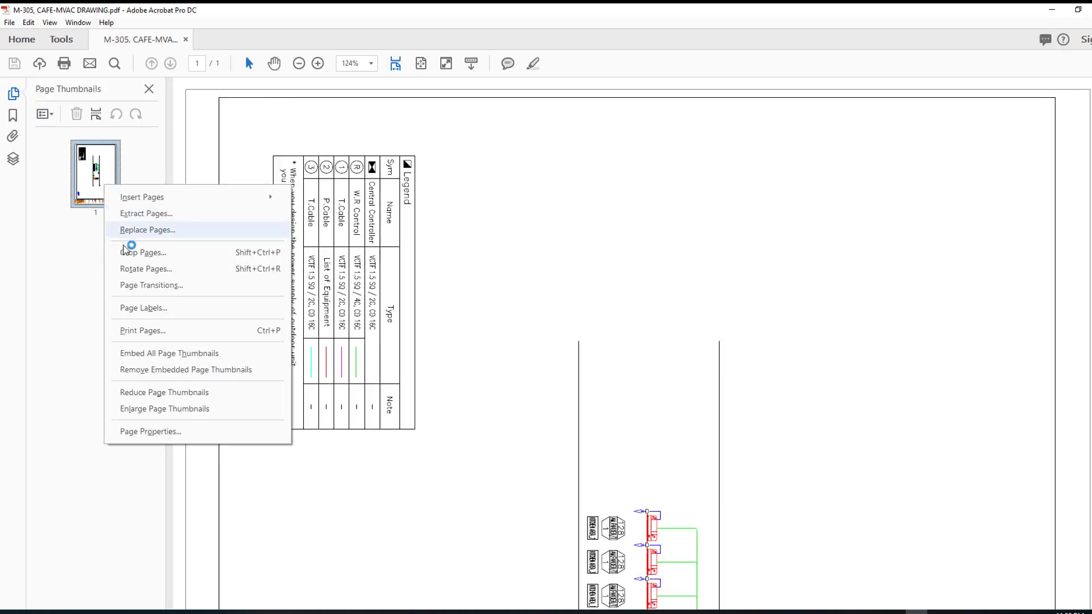
left_click(154, 269)
left_click(591, 385)
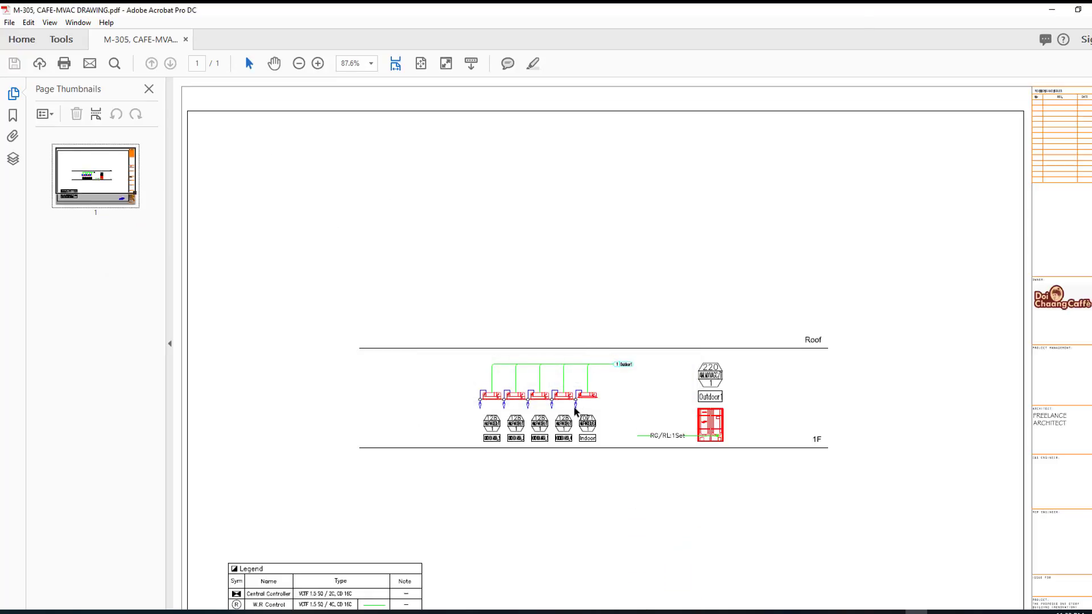
scroll(575, 411, "up", 1, "ctrl")
scroll(575, 411, "up", 1, "ctrl")
scroll(575, 411, "down", 1, "ctrl")
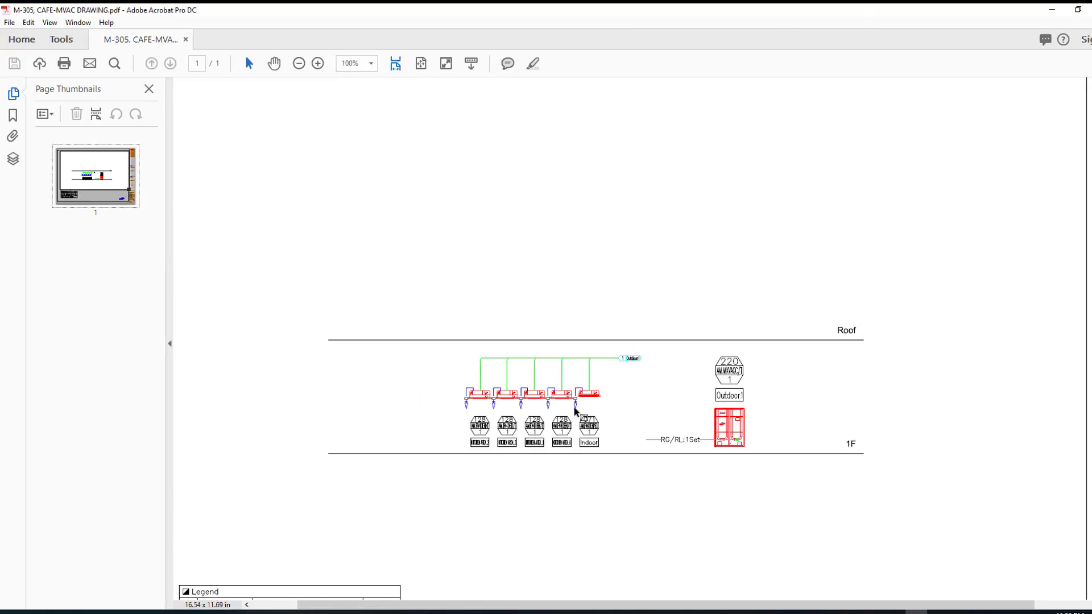
scroll(573, 423, "down", 3)
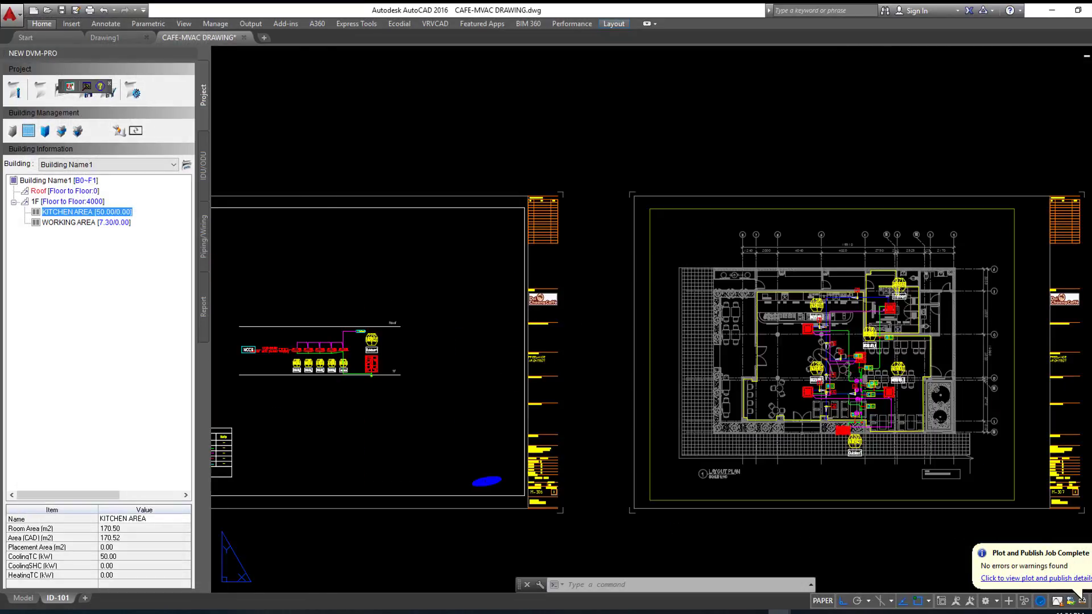
Step: Pan to the next sheet and plot a window around its corners to PDF
middle_click_drag(302, 237, 519, 194)
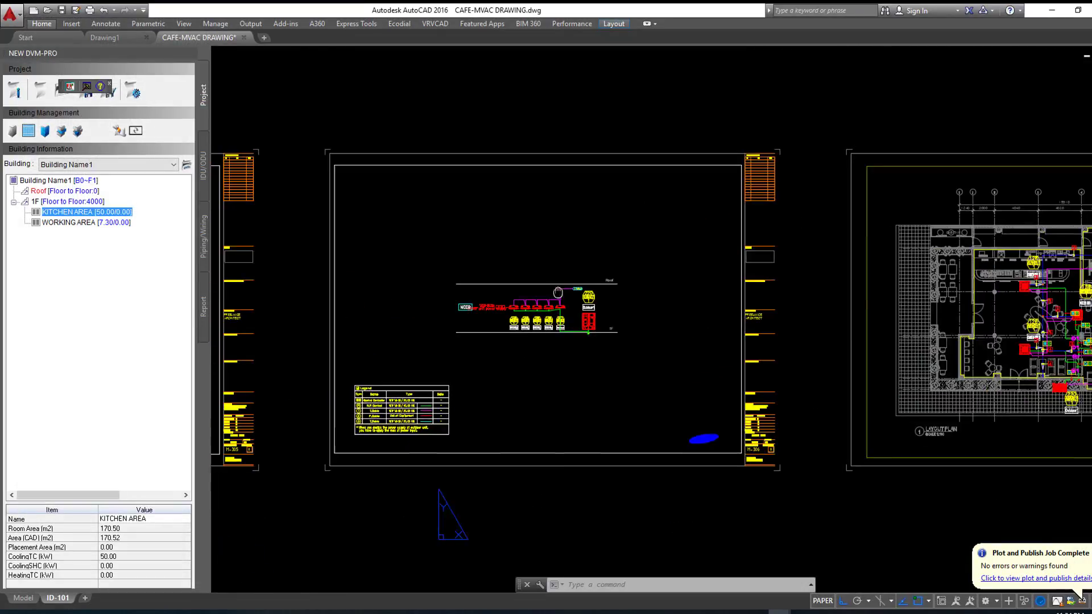
key("ctrl+p")
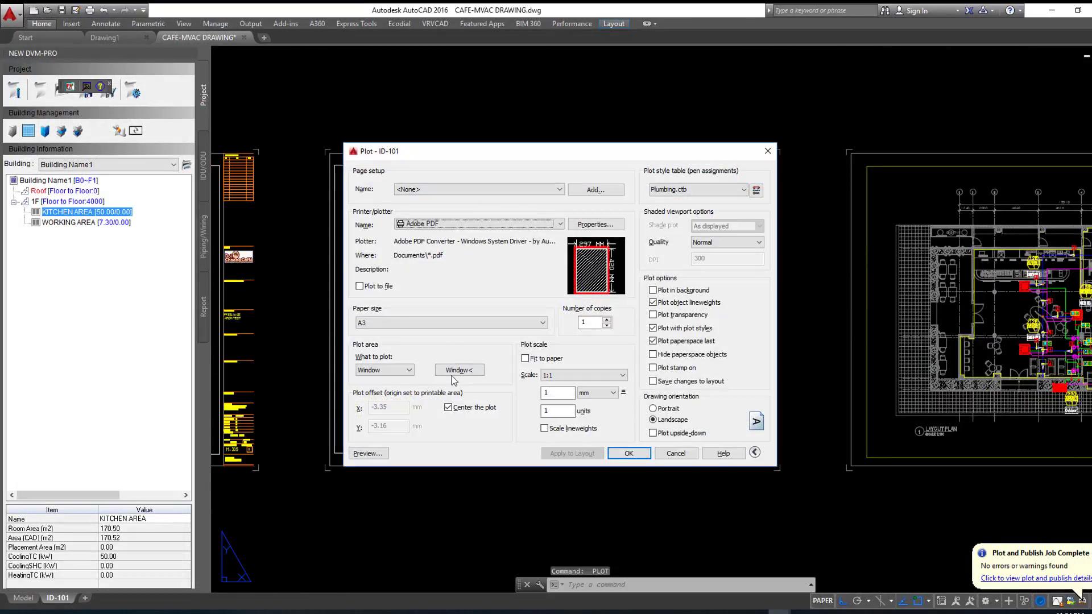
left_click(453, 372)
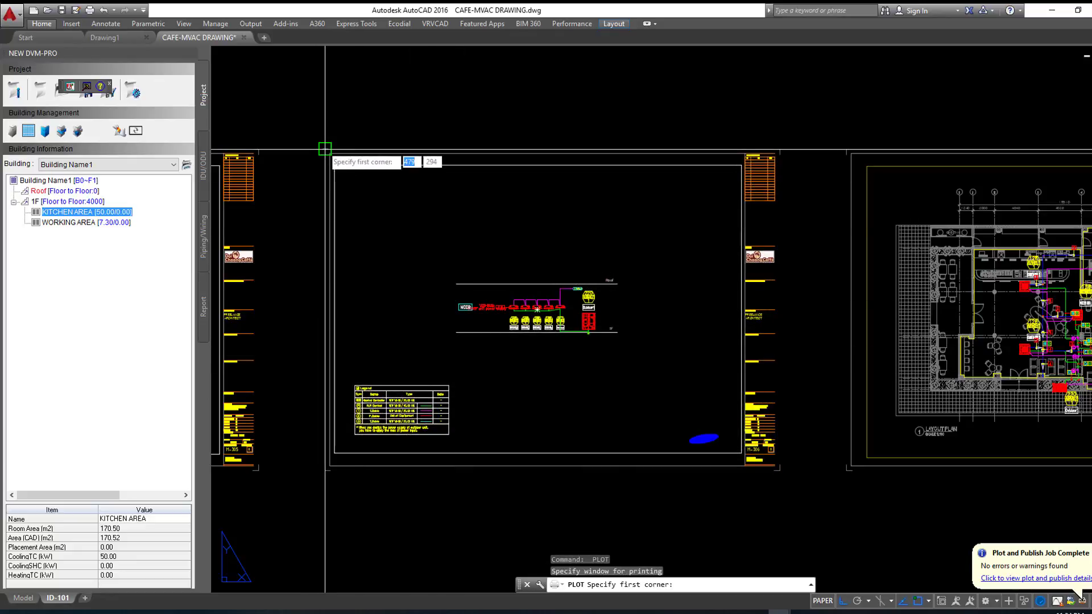
left_click(325, 149)
left_click(780, 466)
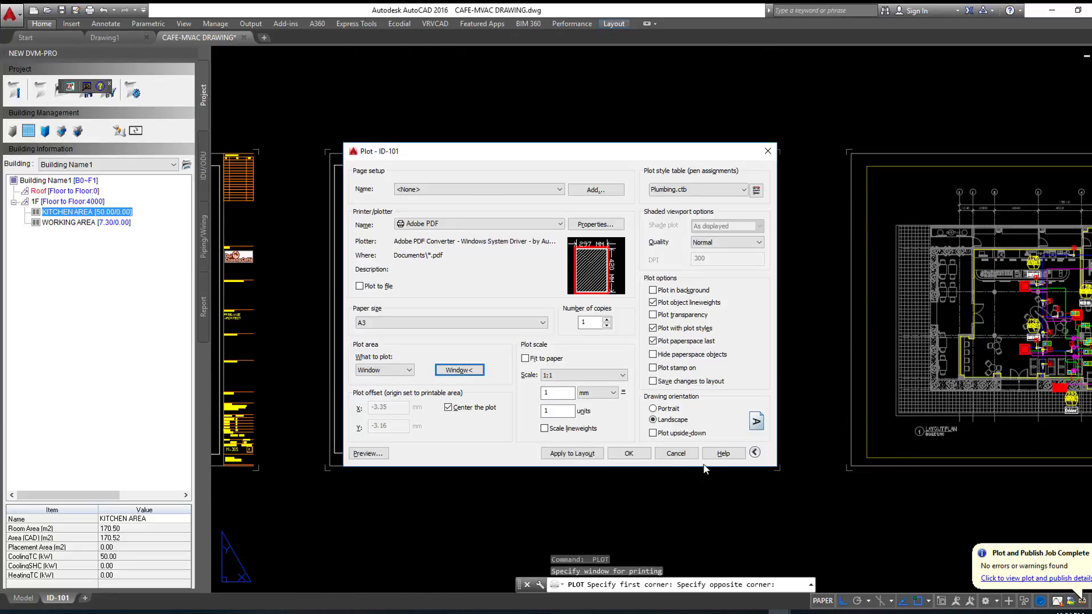
left_click(631, 452)
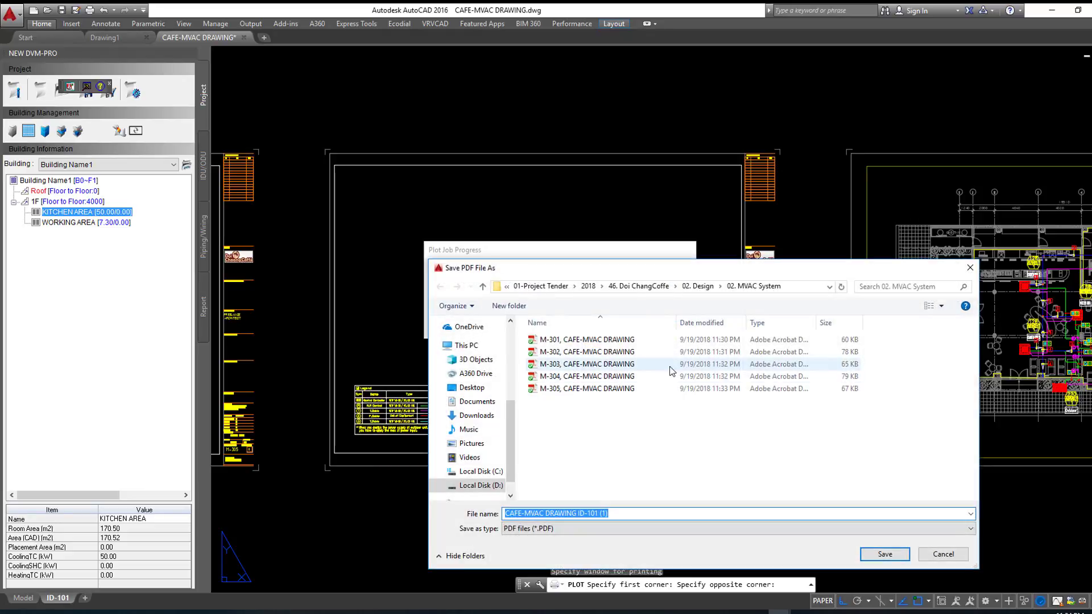
Step: Save the plot as 'M-306, CAFE-MVAC DRAWING.pdf'
left_click(583, 390)
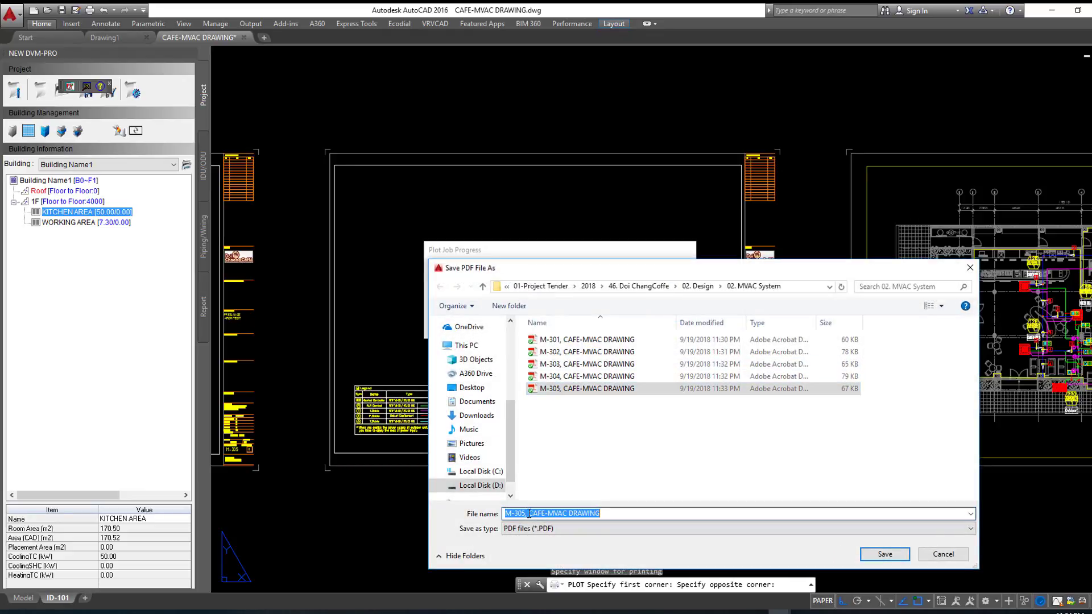
left_click(525, 513)
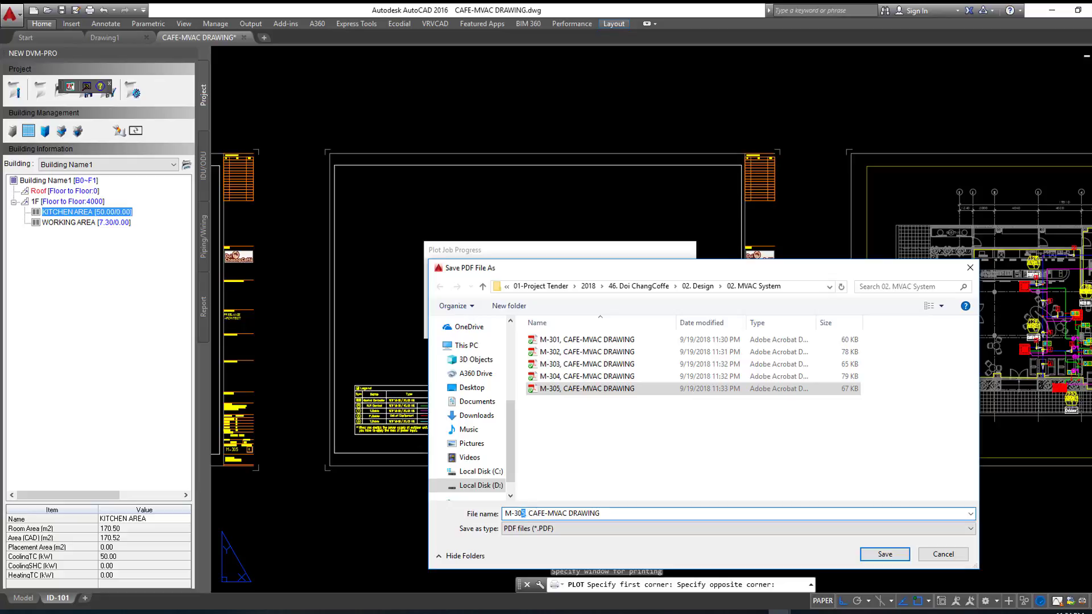
type("6")
left_click(872, 555)
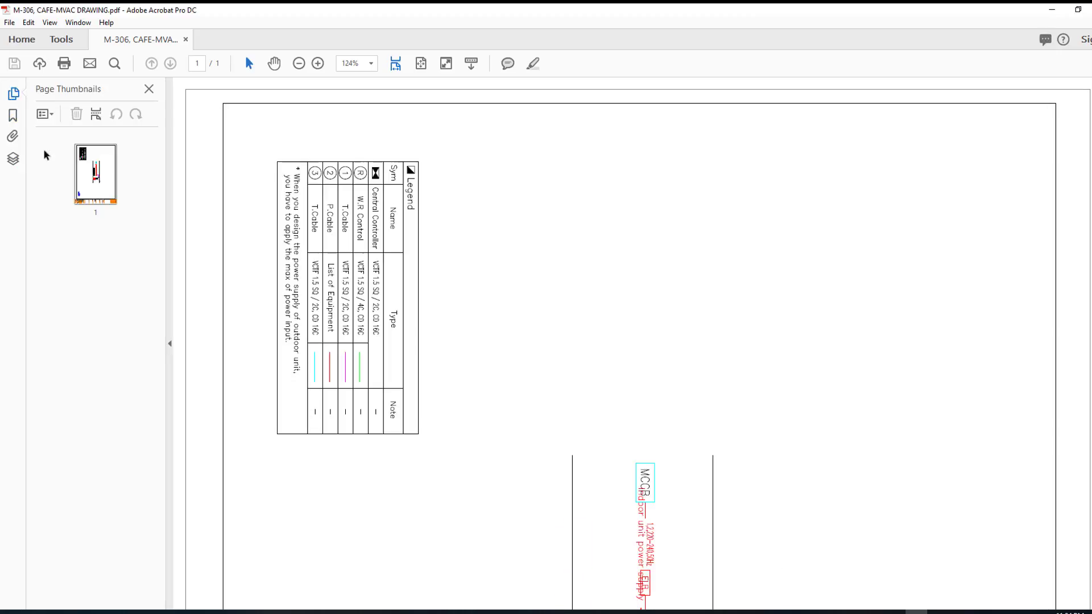
Step: Rotate the M-306 page 90 degrees counterclockwise, save the PDF, and return to AutoCAD
right_click(94, 185)
left_click(138, 265)
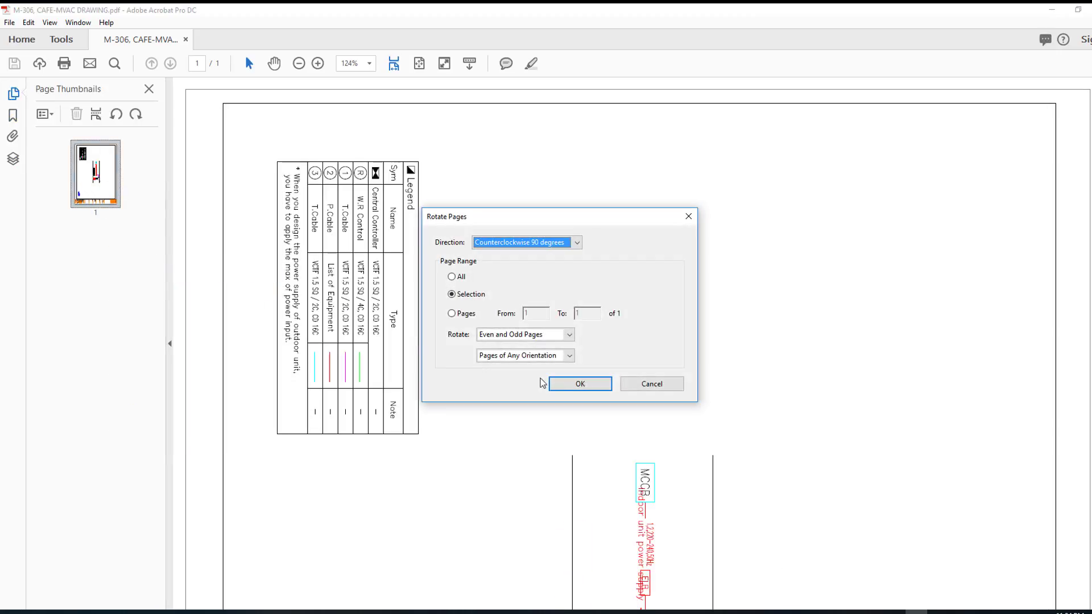
left_click(575, 384)
key("ctrl+s")
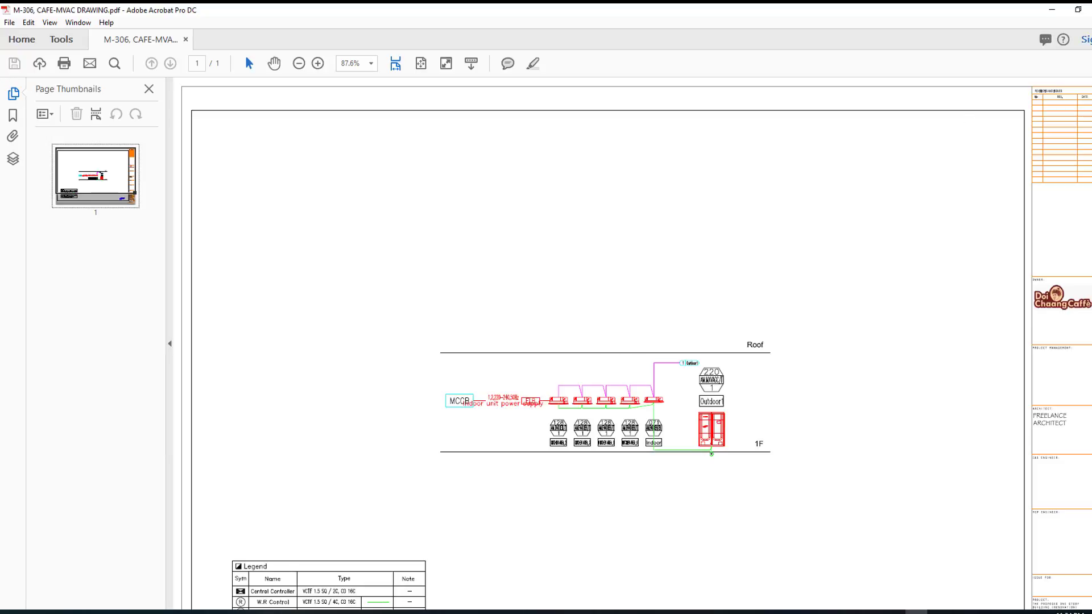
key("alt+Tab")
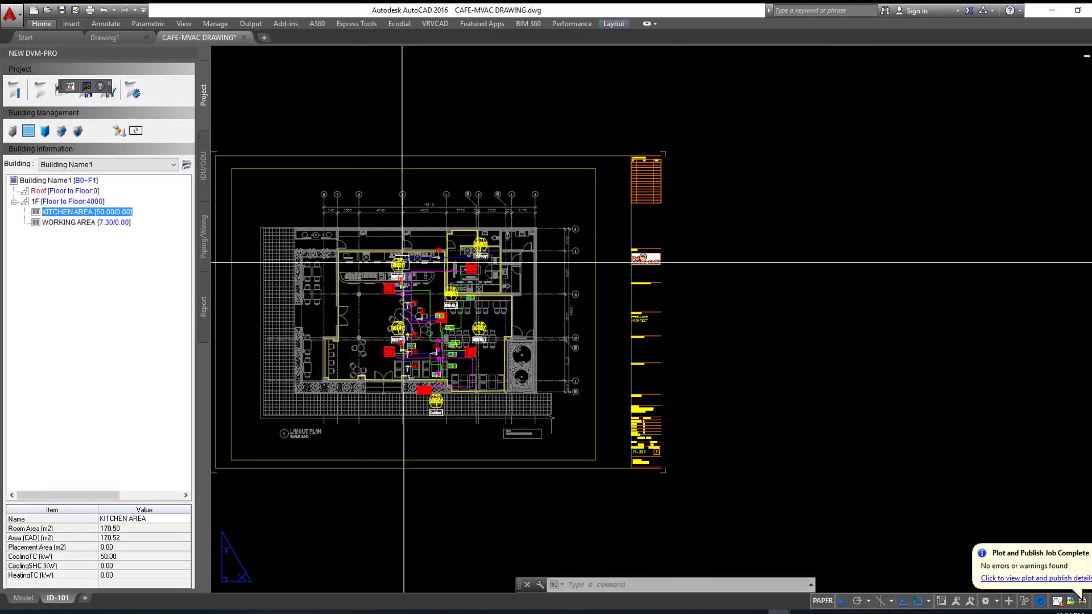
Step: Plot the layout with a Window area from the sheet corner to the title block
key("ctrl+p")
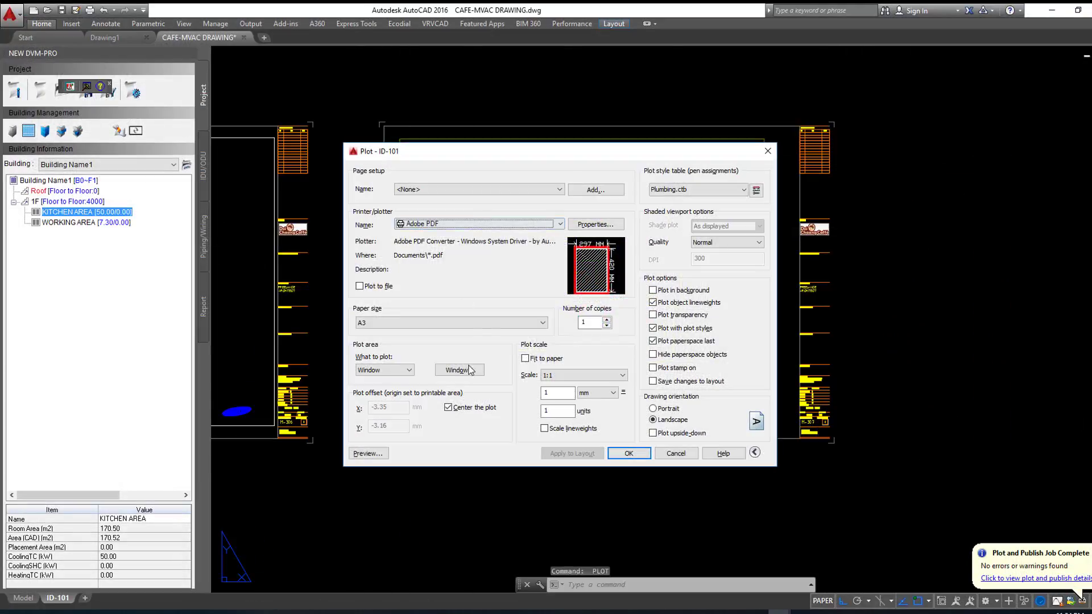
left_click(460, 371)
scroll(398, 127, "up", 3)
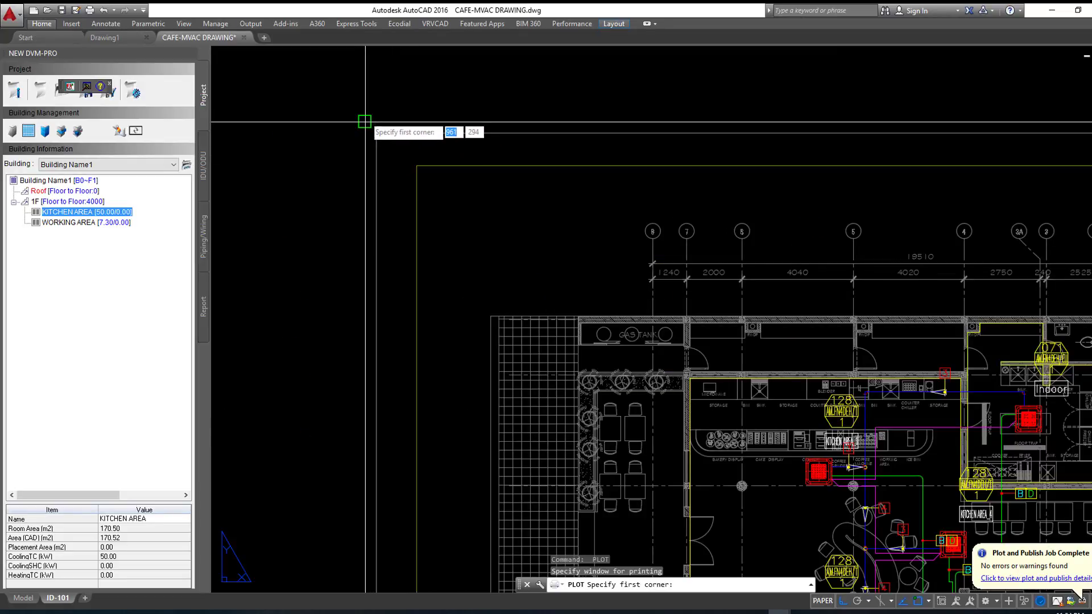
left_click(365, 121)
scroll(586, 288, "down", 5)
scroll(801, 438, "up", 5)
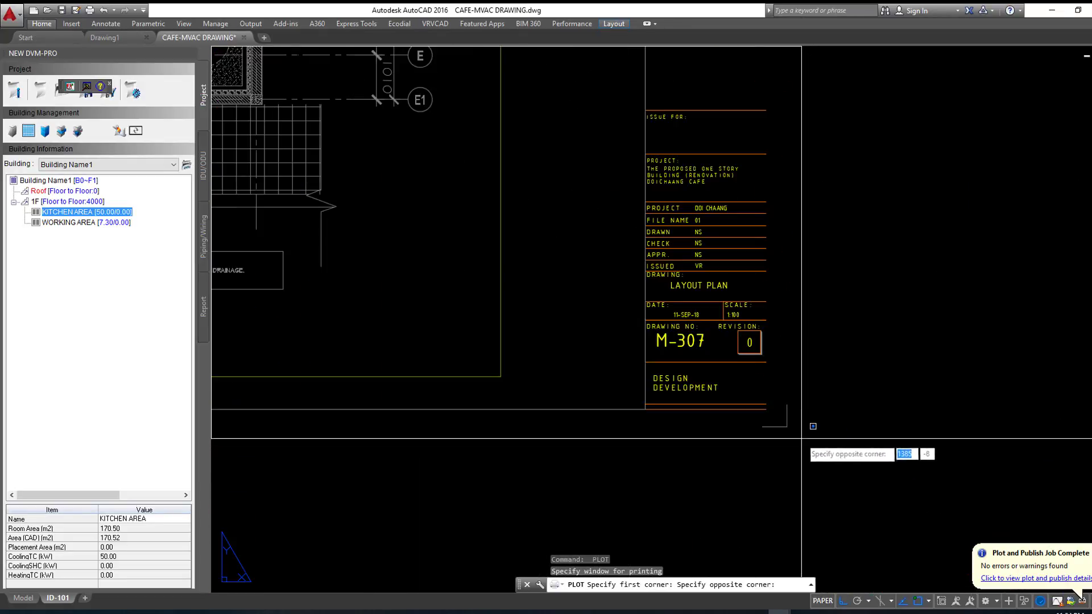
left_click(787, 425)
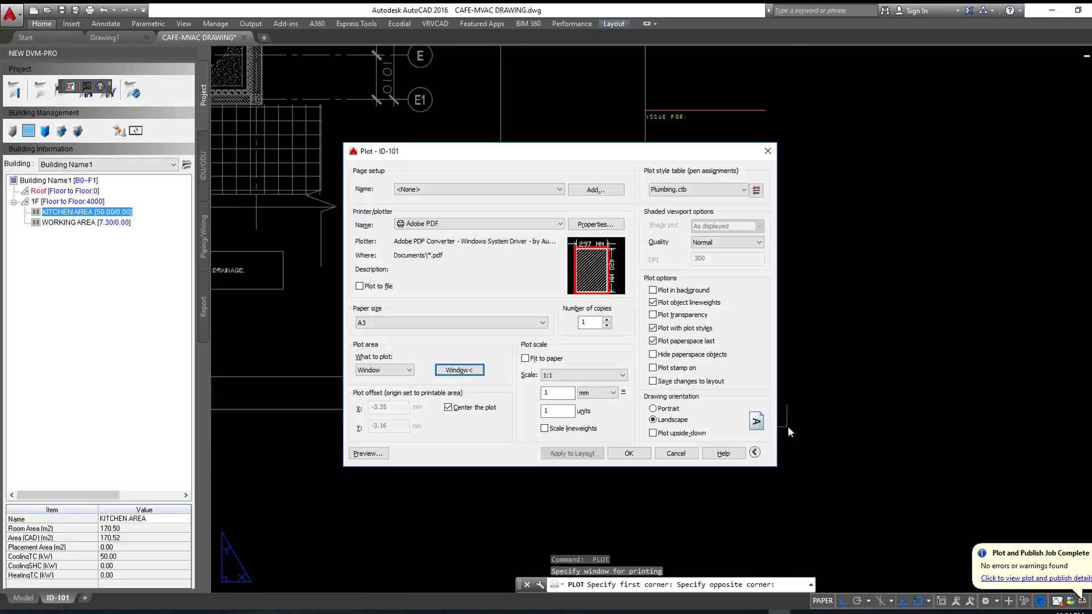
left_click(629, 453)
Step: Save the plot as 'M-307, CAFE-MVAC DRAWING' PDF beside the other sheet PDFs
left_click(604, 388)
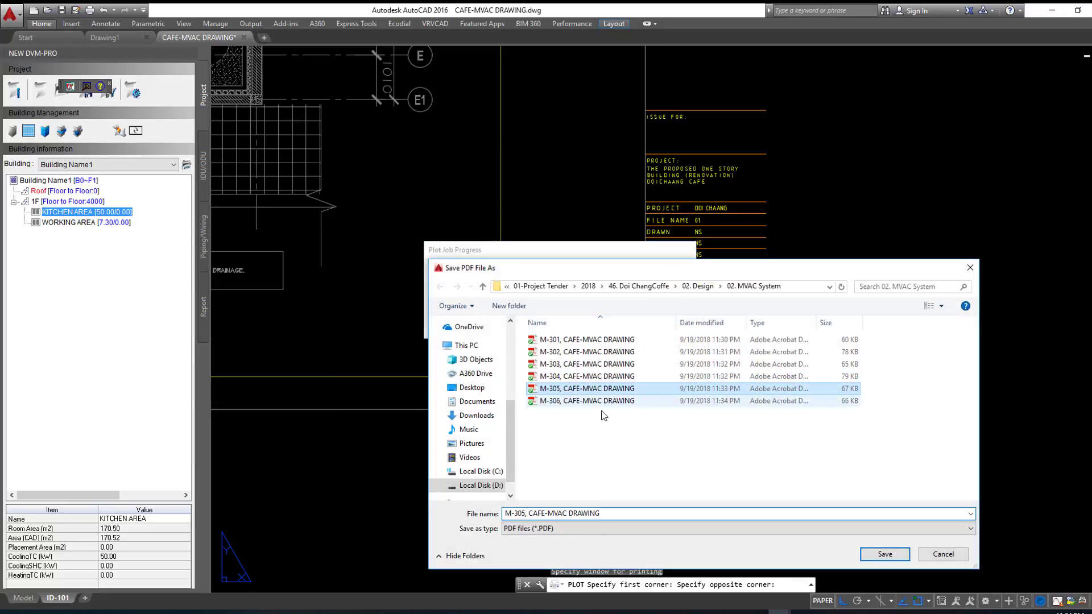
left_click(528, 515)
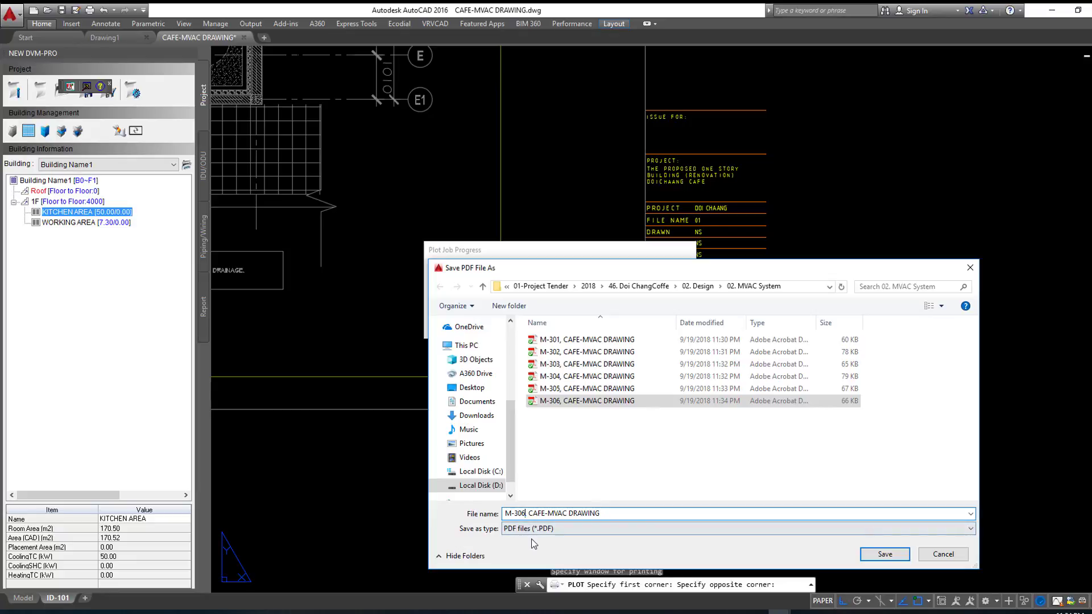
key("BackSpace")
type("7")
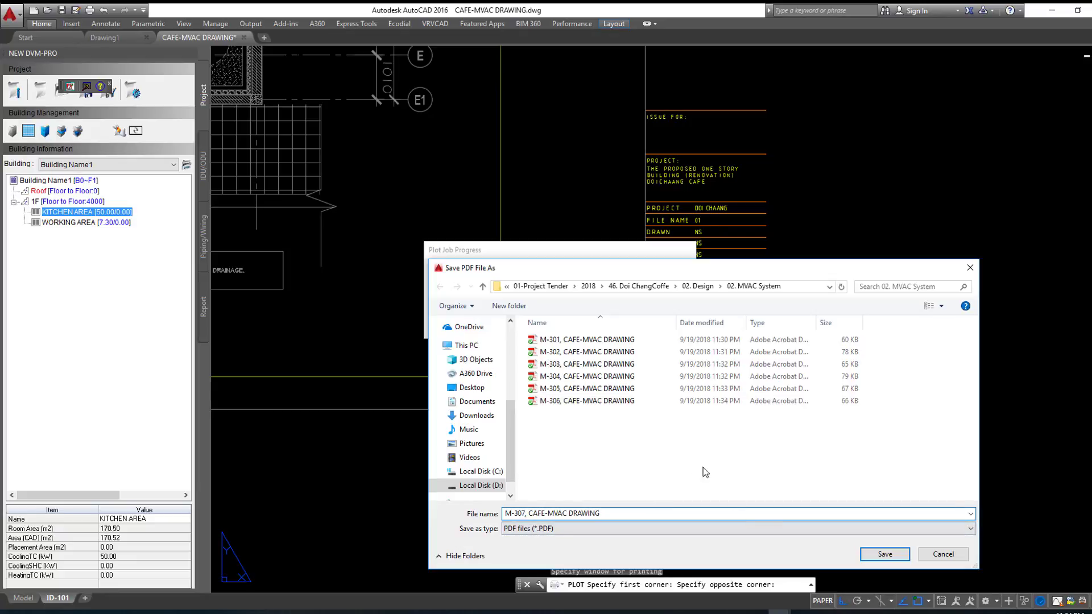
left_click(881, 554)
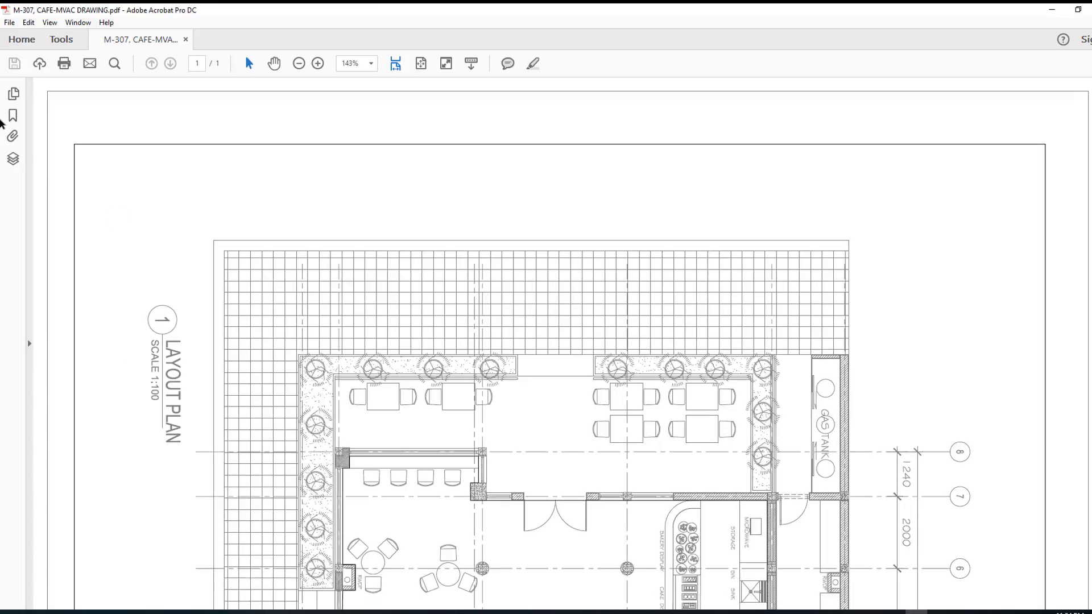
Step: Rotate the M-307 page to landscape from the page thumbnails
left_click(13, 93)
right_click(94, 192)
left_click(155, 274)
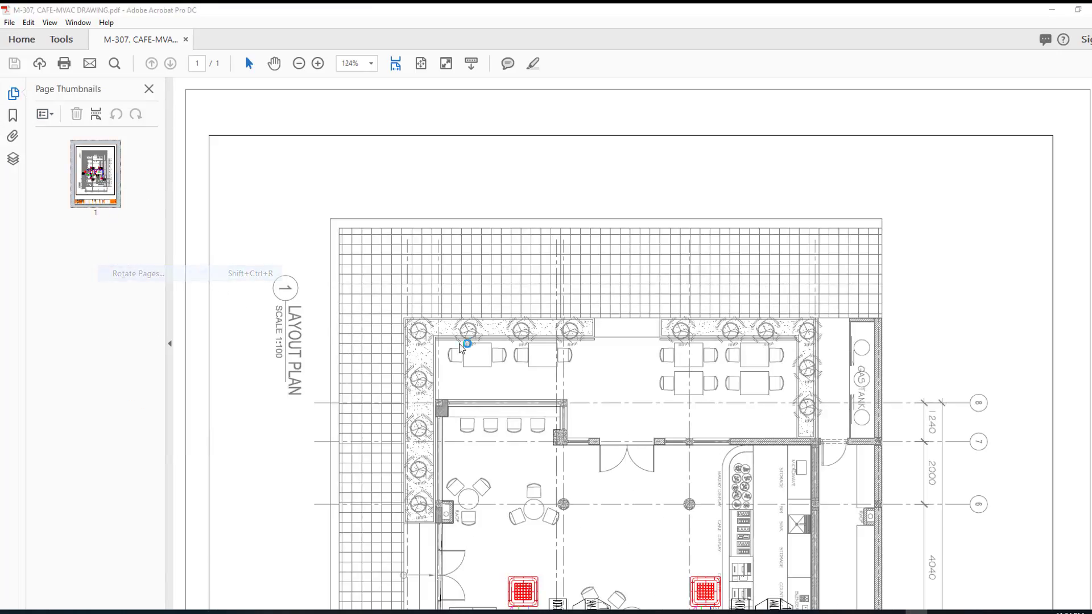
left_click(575, 392)
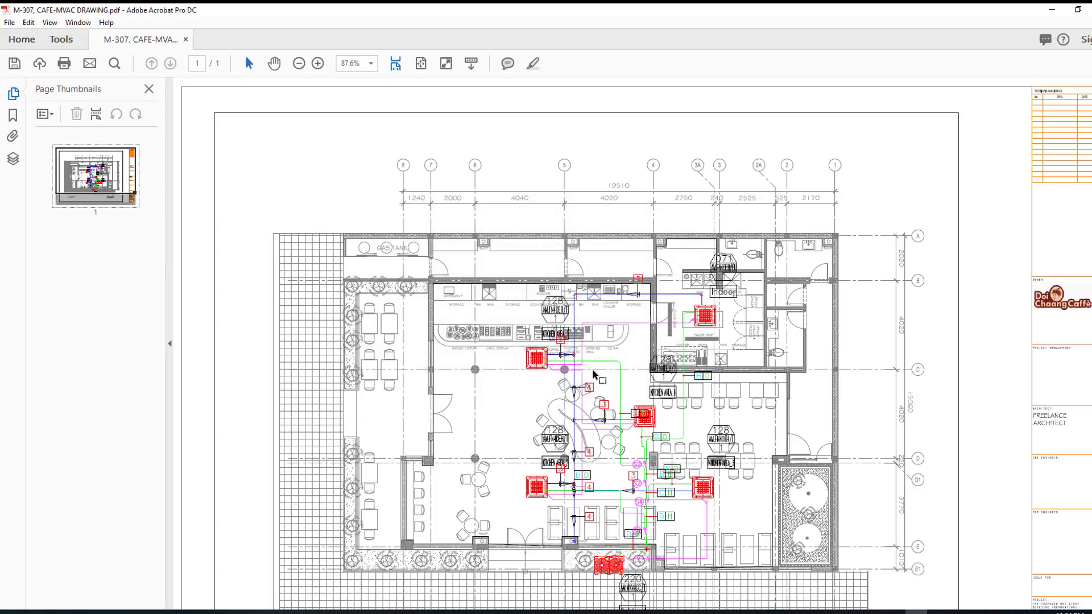
Step: Fit the whole M-307 sheet in view to check it, then return to AutoCAD
scroll(595, 373, "down", 4)
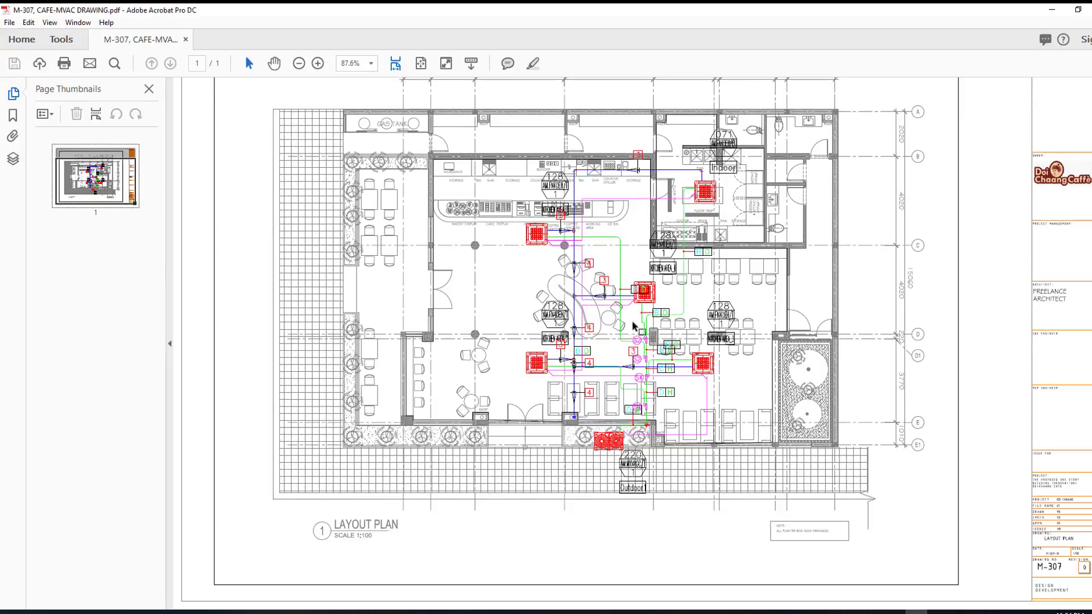
scroll(635, 309, "up", 3, "ctrl")
key("ctrl+0")
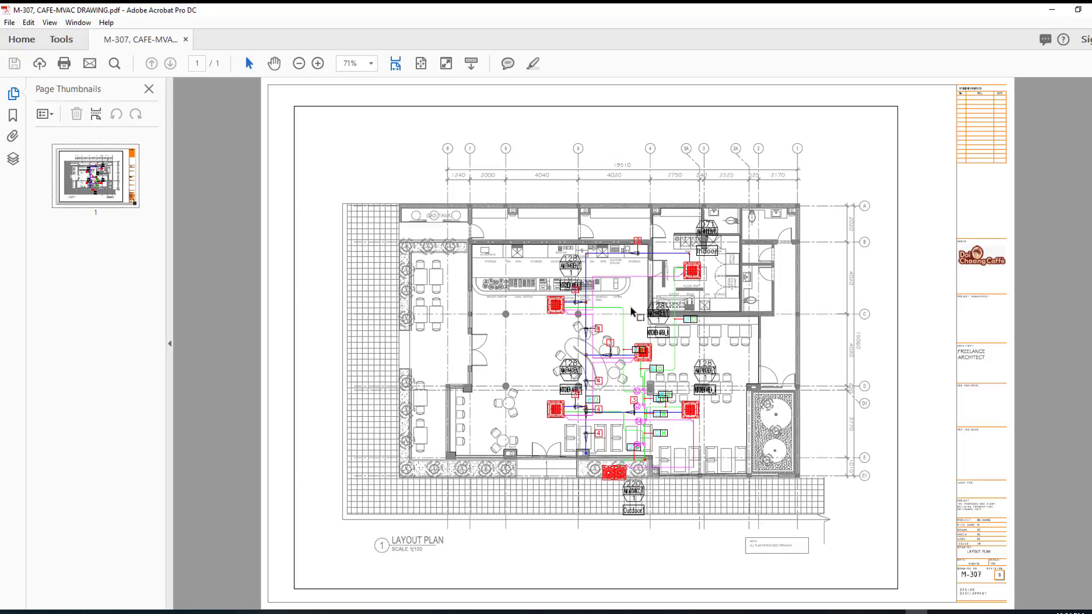
scroll(631, 310, "up", 1, "ctrl")
scroll(632, 310, "up", 2, "ctrl")
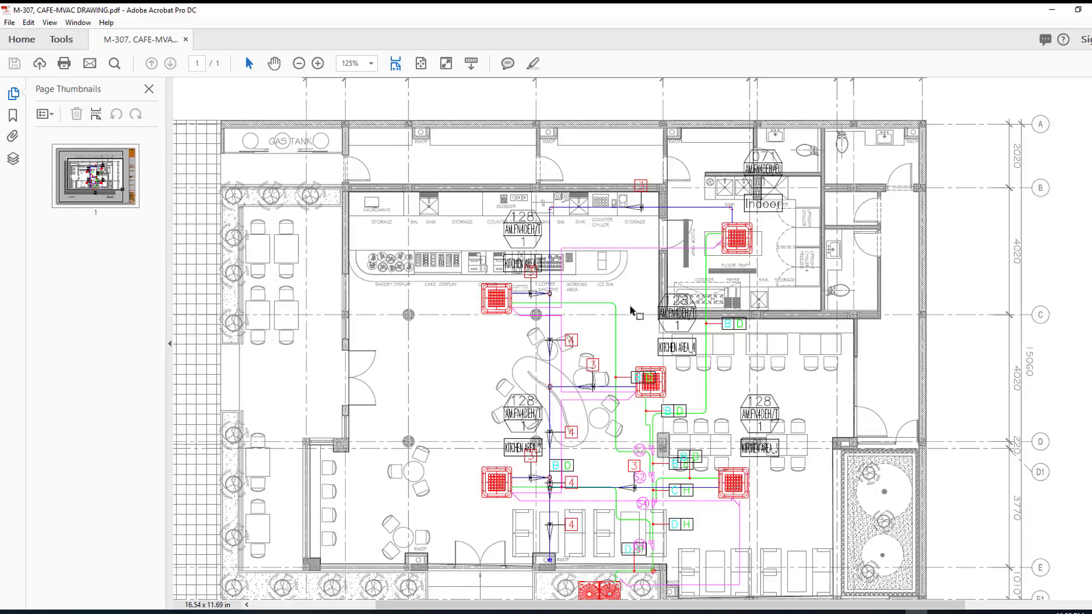
key("ctrl+0")
scroll(591, 273, "up", 1, "ctrl")
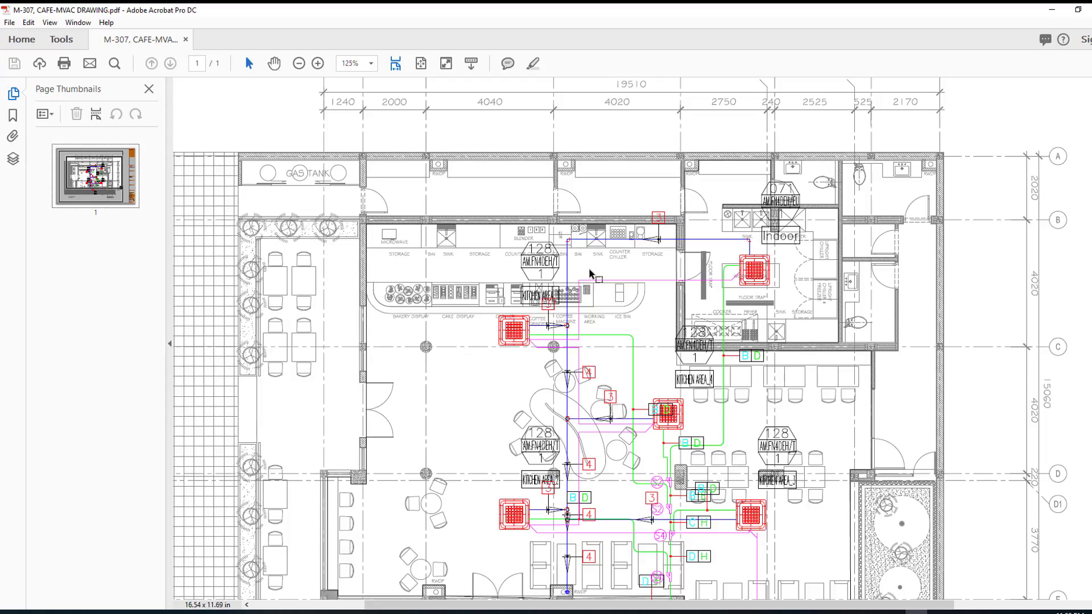
scroll(592, 273, "down", 1, "ctrl")
scroll(592, 273, "down", 2, "ctrl")
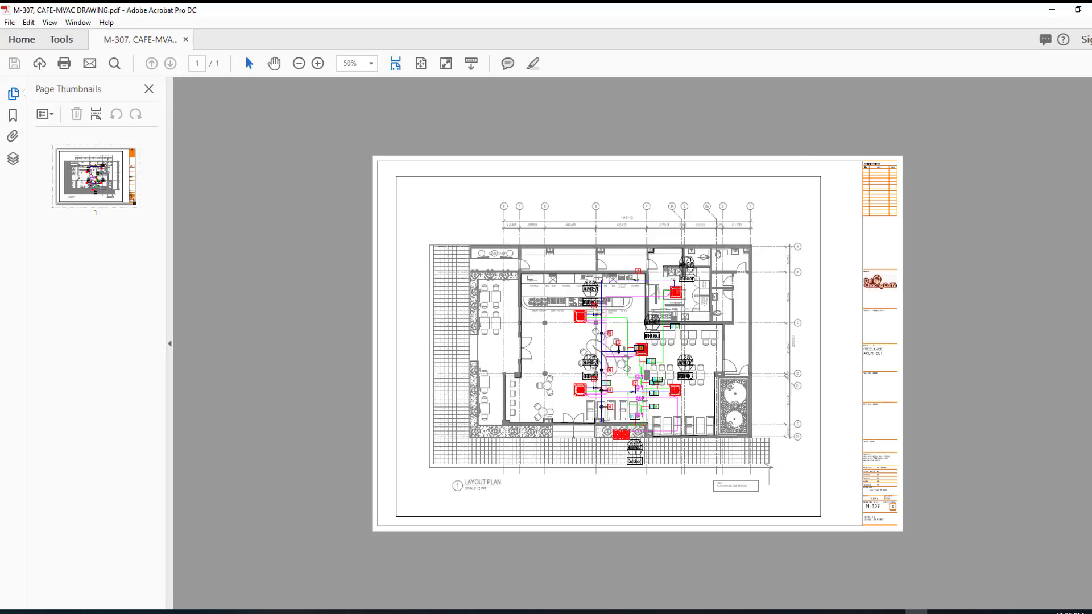
key("alt+Tab")
scroll(846, 215, "down", 2)
scroll(579, 147, "down", 2)
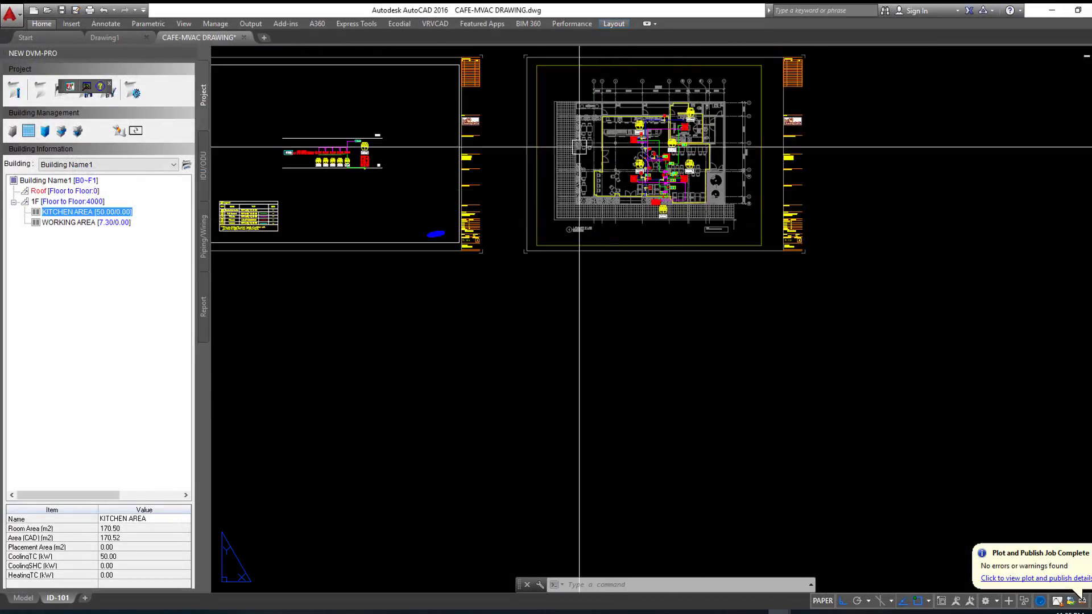
scroll(259, 205, "up", 3)
scroll(245, 231, "up", 2)
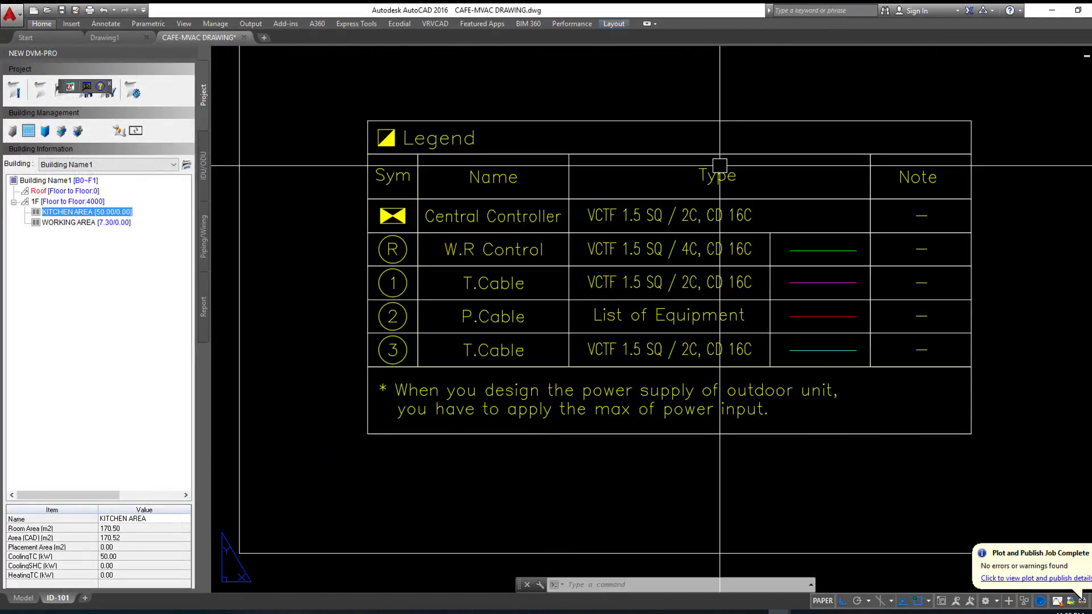
middle_click_drag(720, 166, 576, 208)
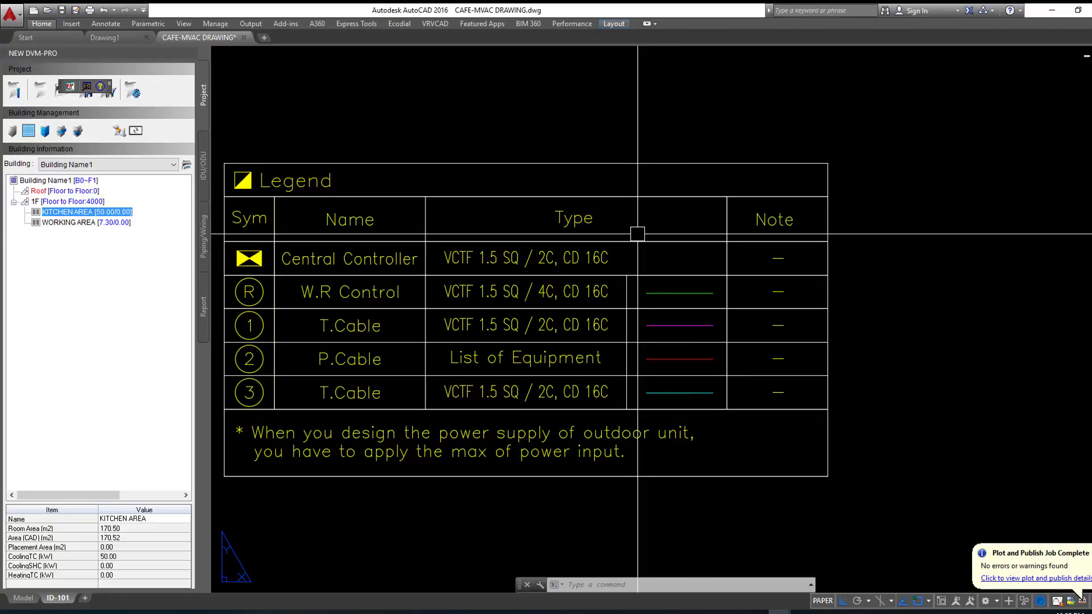
scroll(636, 232, "down", 3)
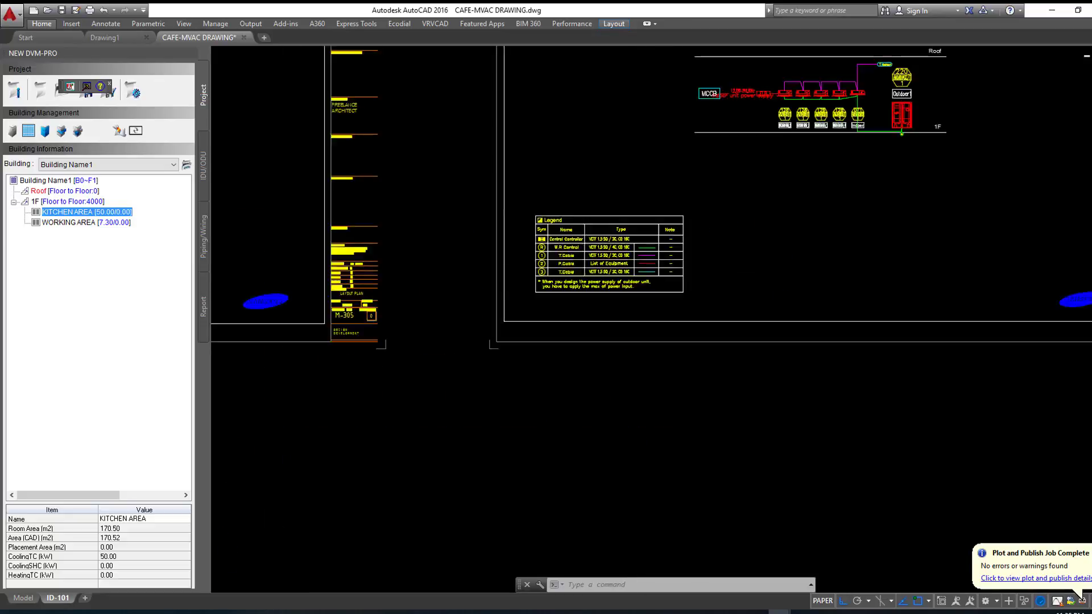
scroll(866, 171, "down", 2)
scroll(876, 182, "up", 4)
scroll(904, 194, "up", 3)
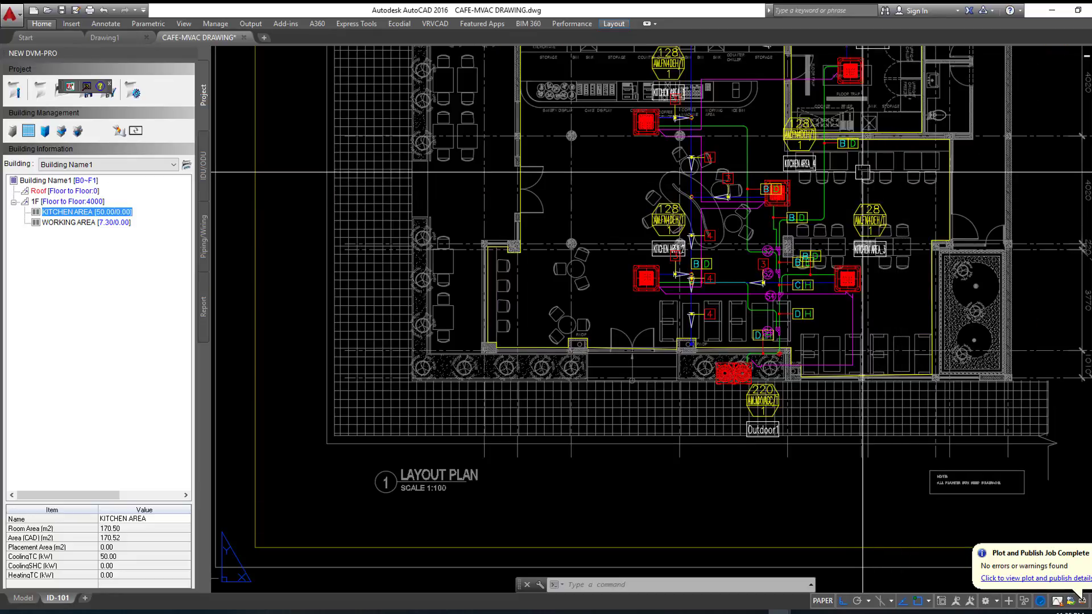
scroll(780, 136, "up", 2)
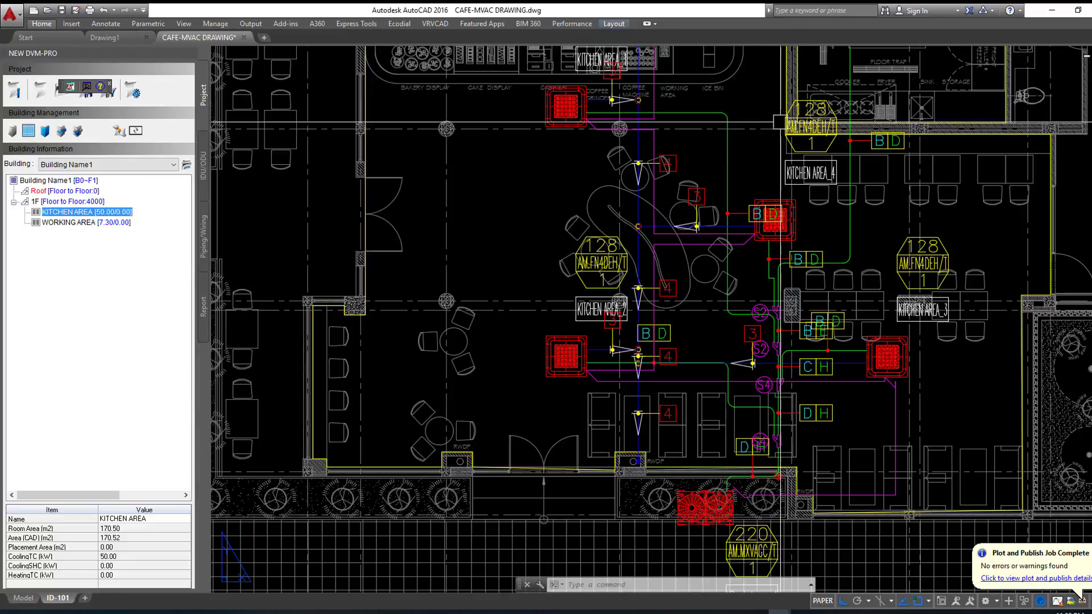
scroll(815, 238, "down", 4)
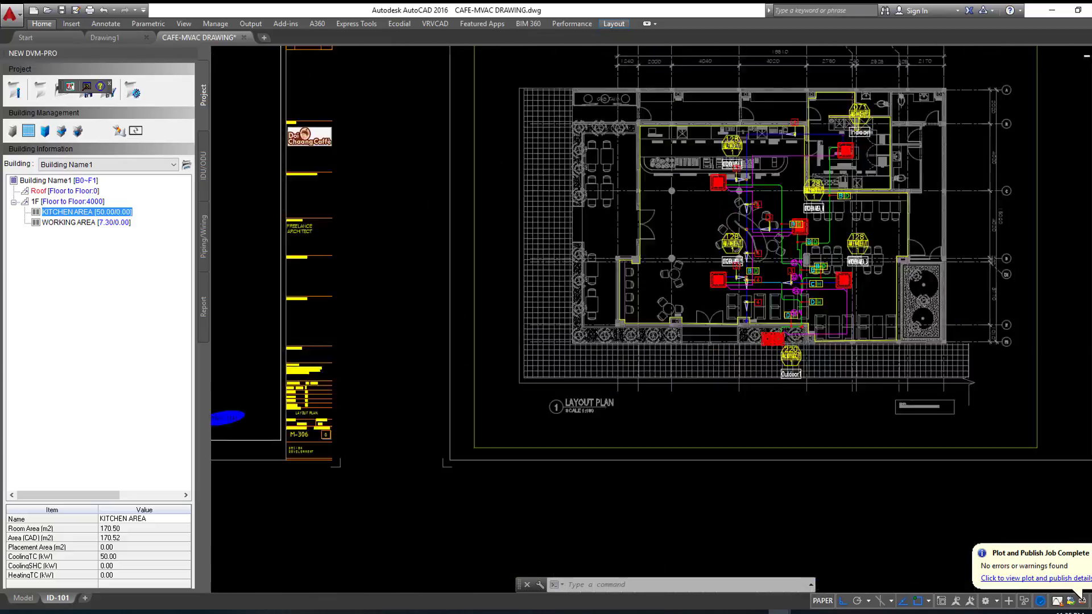
scroll(414, 243, "down", 1)
scroll(388, 261, "up", 5)
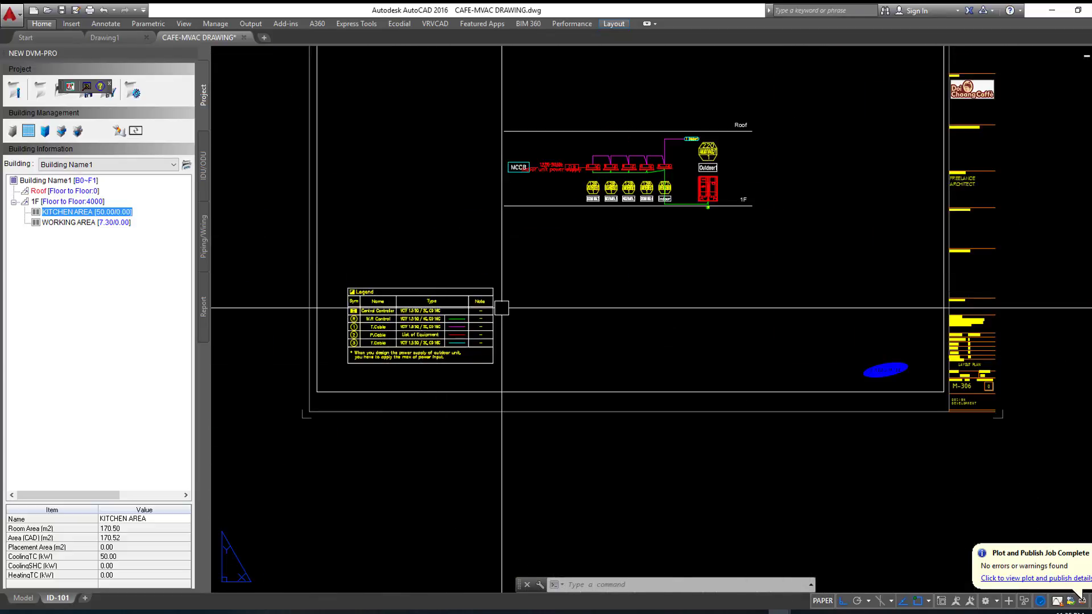
Step: Switch to model space with the Legend table in view and show the DVM-PRO Report commands
left_click(29, 598)
scroll(773, 244, "up", 5)
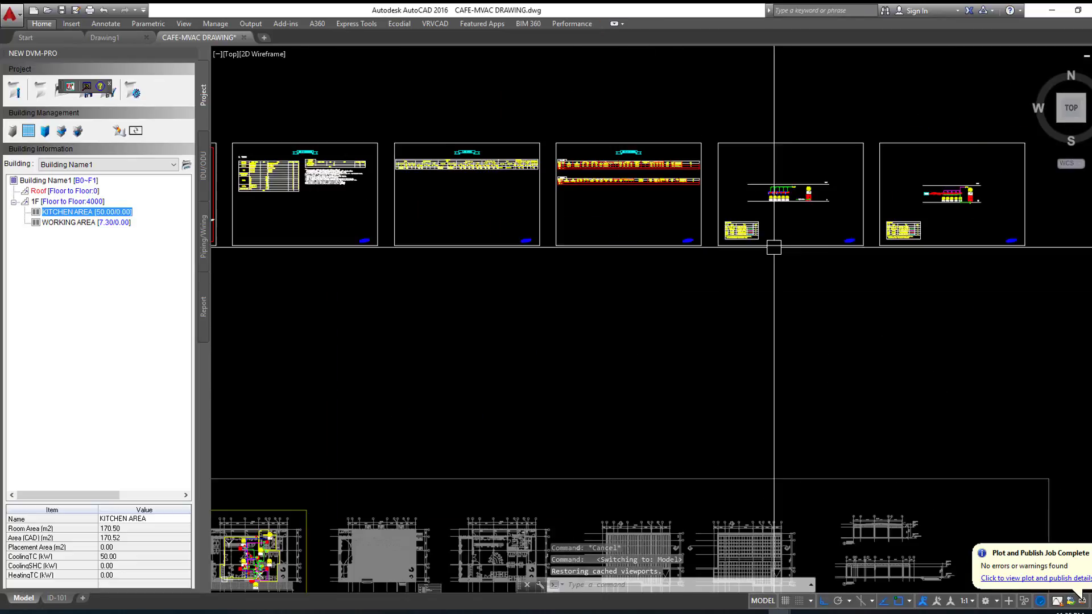
scroll(787, 202, "up", 4)
scroll(885, 227, "up", 3)
mouse_move(885, 227)
middle_mouse_down()
mouse_move(428, 206)
mouse_move(310, 219)
middle_mouse_up()
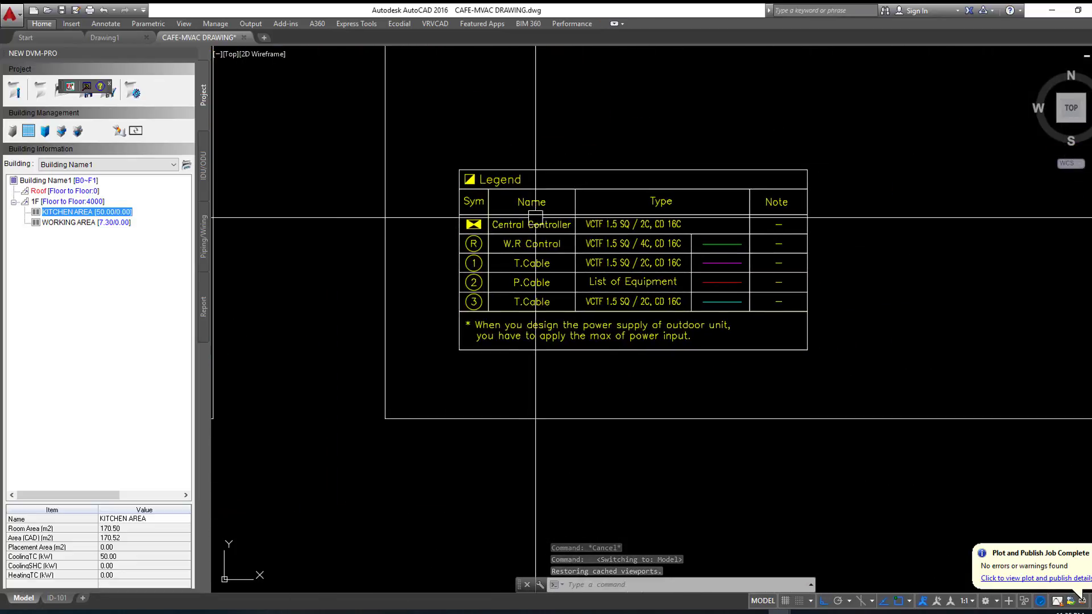
scroll(568, 215, "up", 2)
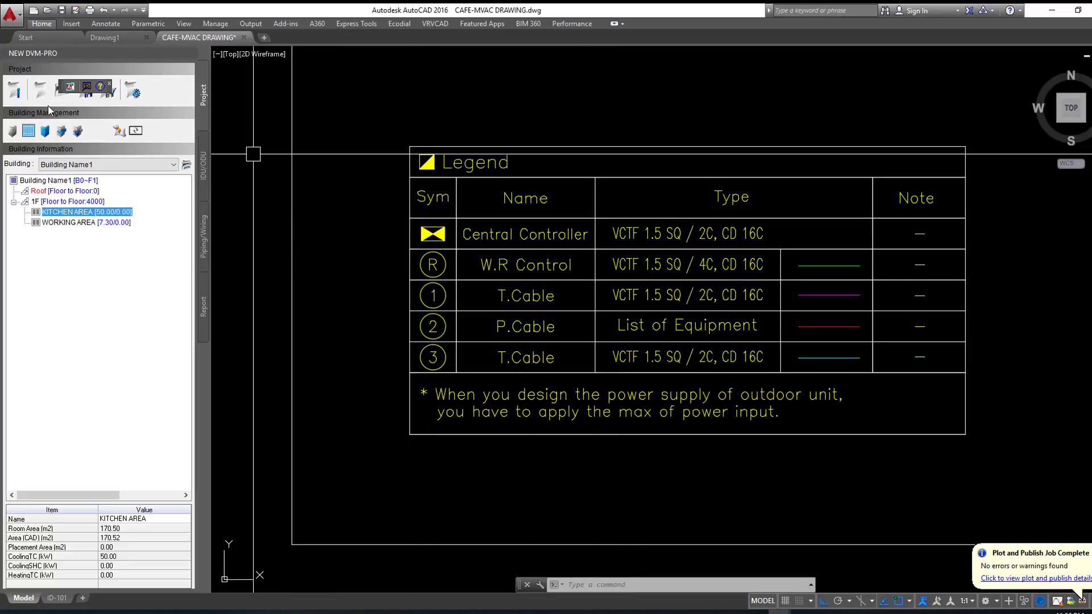
left_click(205, 307)
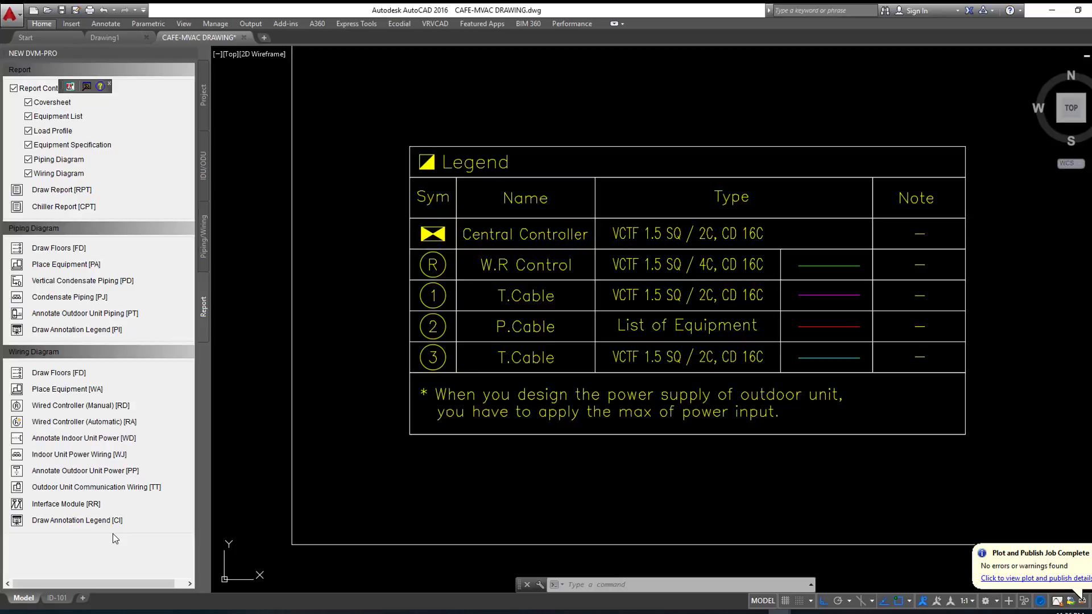
left_click(97, 521)
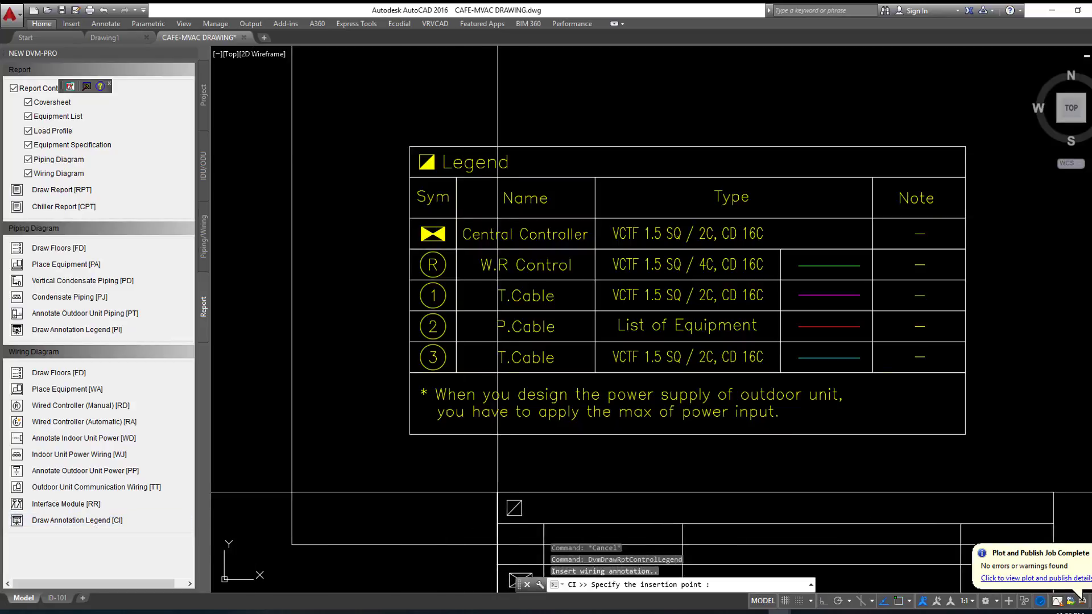
scroll(498, 492, "down", 8)
scroll(624, 426, "up", 2)
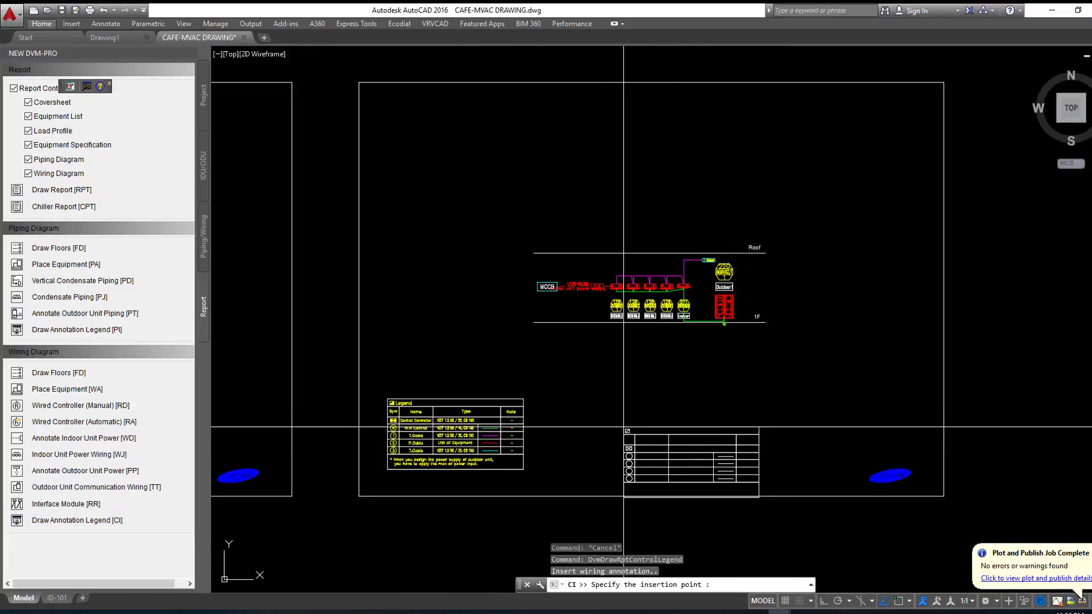
left_click(605, 398)
scroll(664, 461, "up", 2)
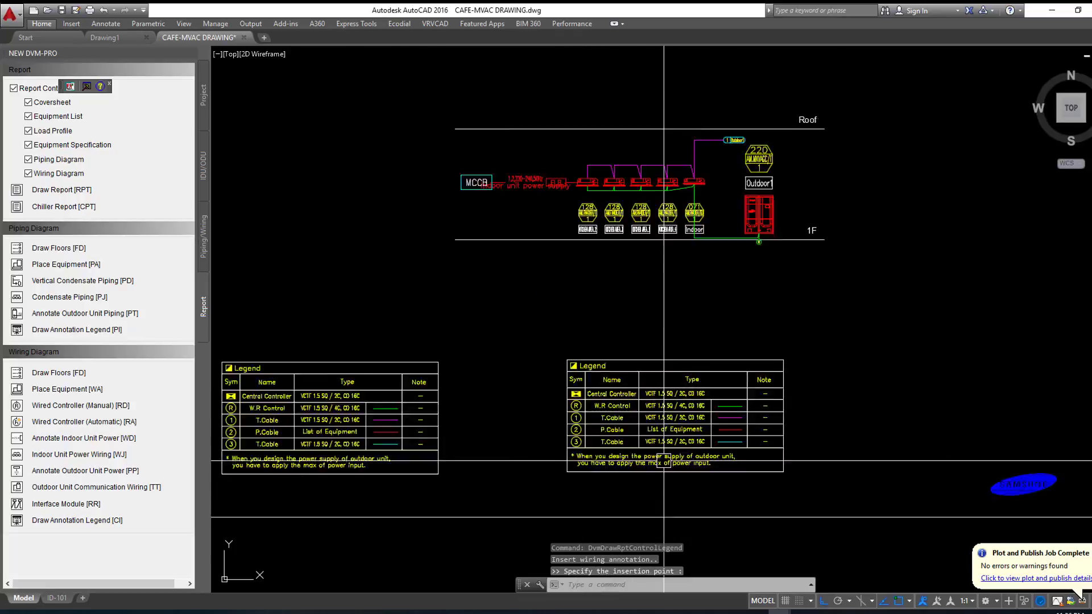
scroll(664, 461, "up", 2)
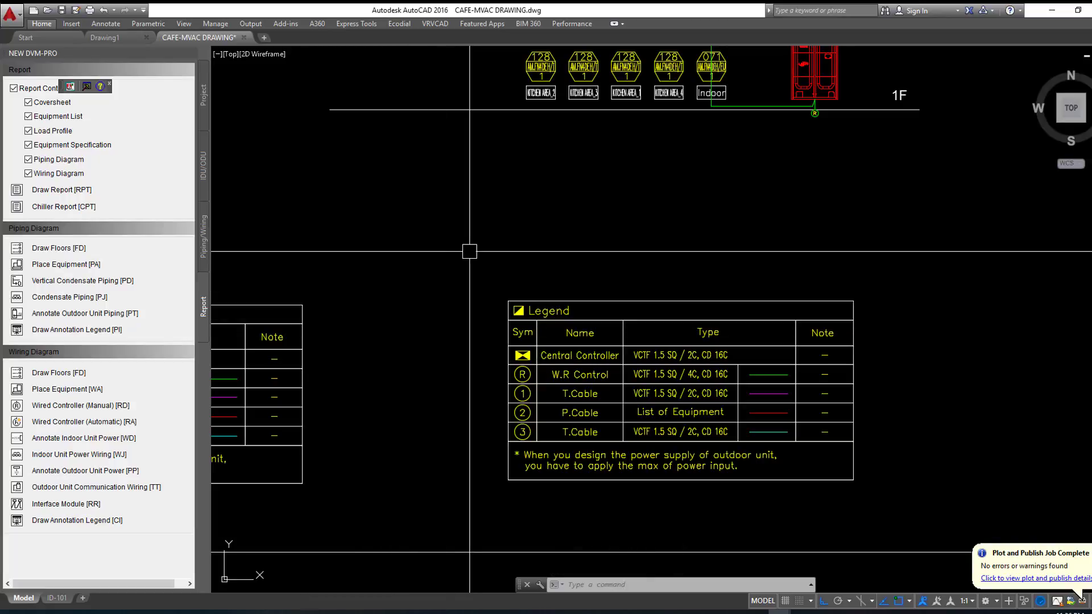
key("ctrl+z")
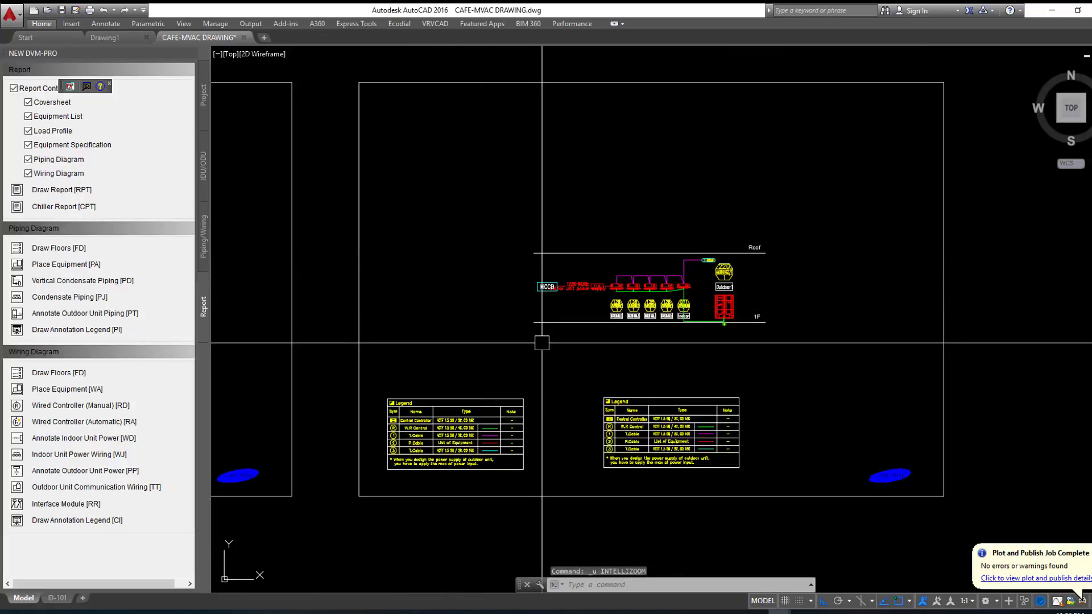
key("ctrl+z")
scroll(543, 342, "down", 5)
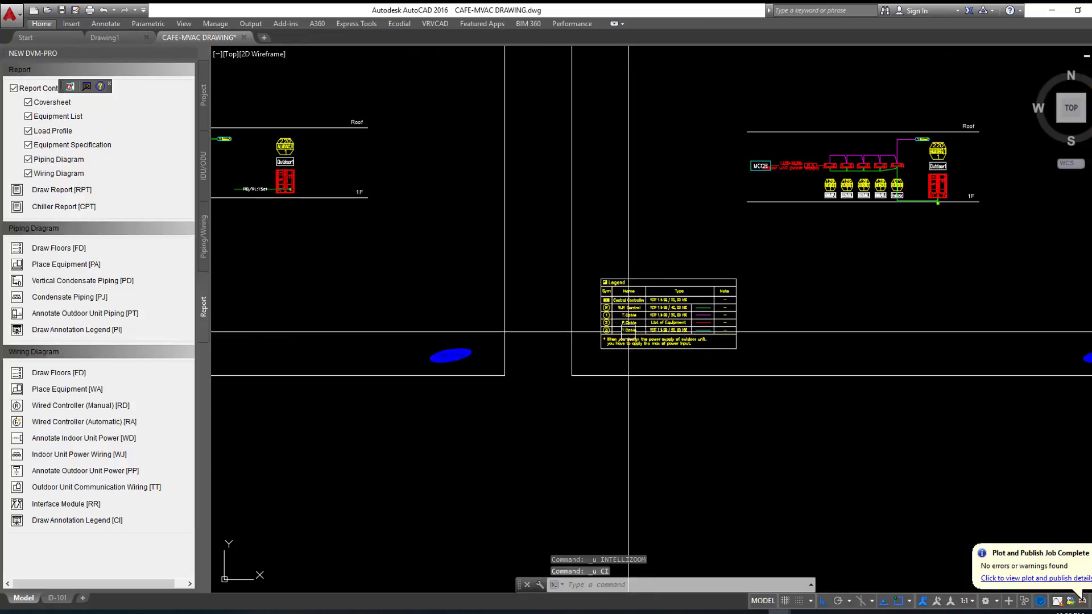
scroll(672, 299, "up", 7)
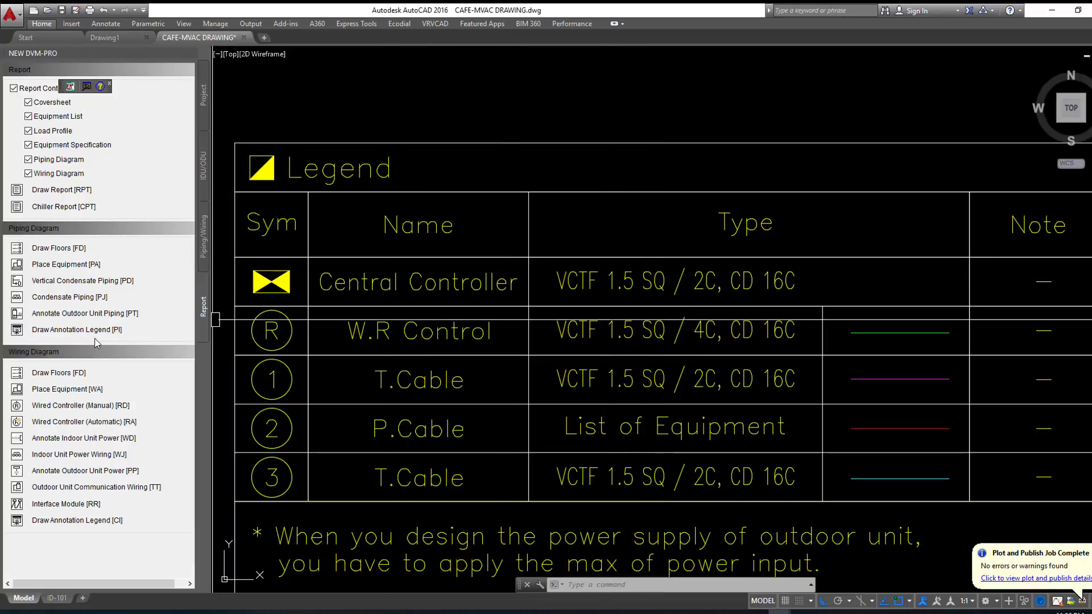
Step: Place the four-row piping Legend (RG, RL, RHG, D) to the right of the wiring legend
left_click(77, 329)
scroll(553, 308, "down", 3)
scroll(553, 308, "down", 3)
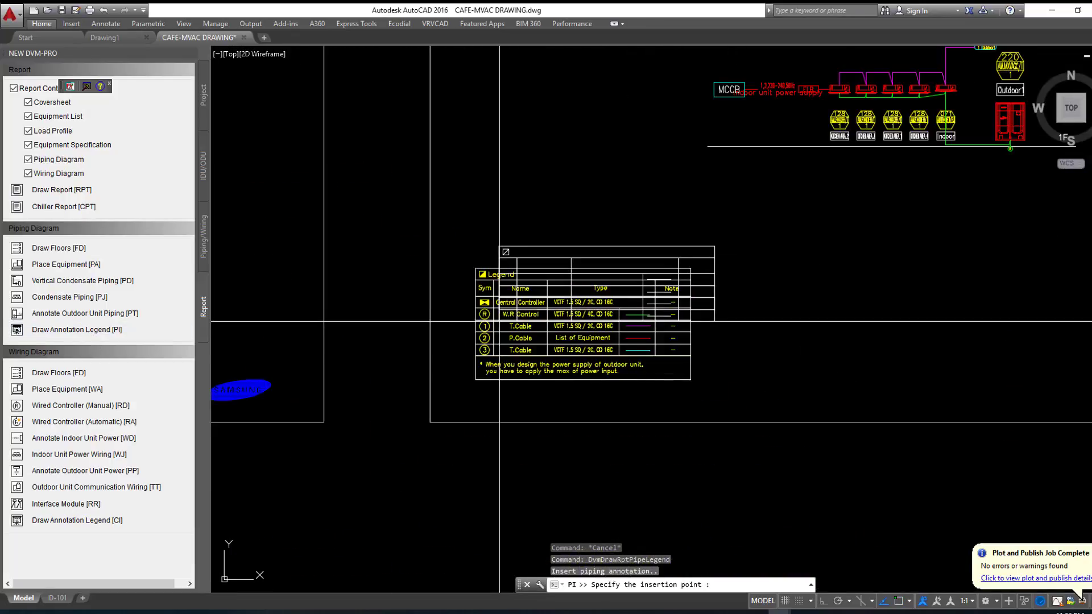
left_click(708, 380)
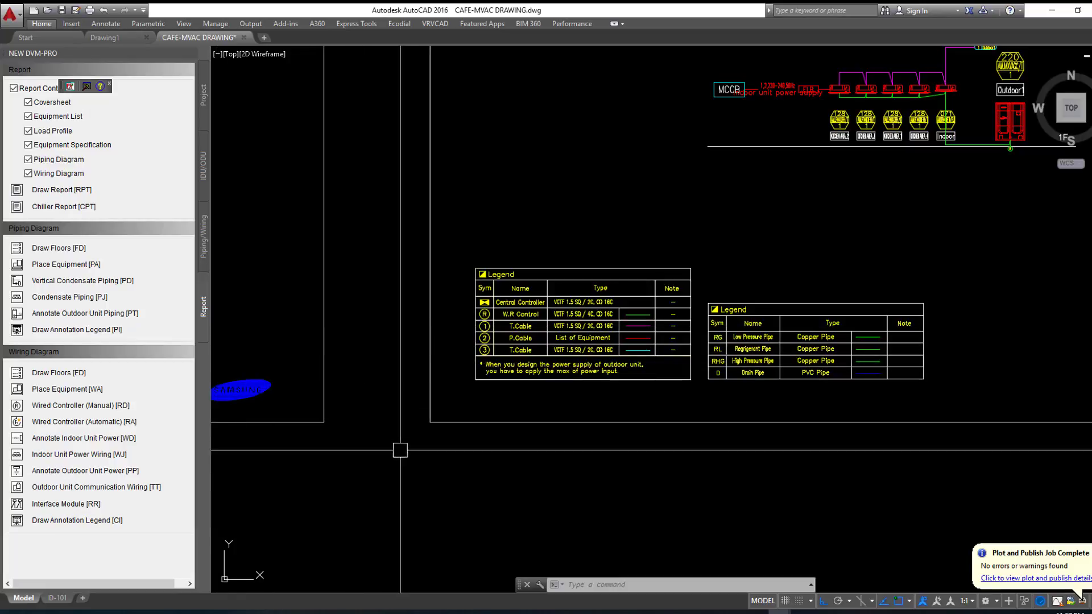
scroll(802, 381, "up", 2)
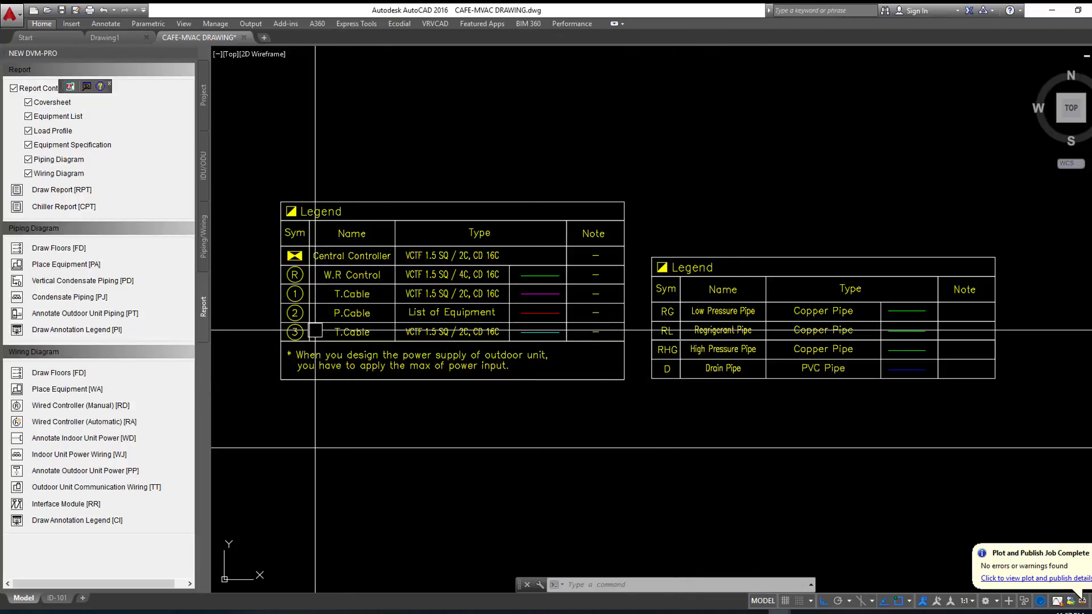
scroll(317, 331, "down", 4)
scroll(276, 320, "down", 3)
mouse_move(277, 442)
middle_mouse_down()
mouse_move(277, 431)
mouse_move(585, 402)
middle_mouse_up()
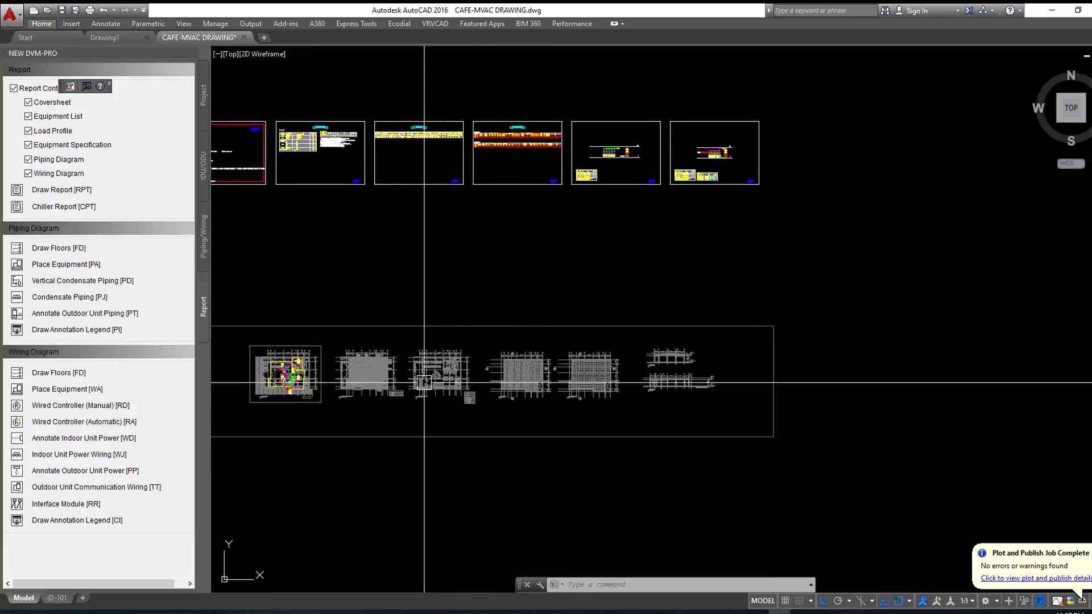
scroll(408, 302, "up", 3)
scroll(372, 336, "up", 4)
middle_click_drag(372, 336, 601, 297)
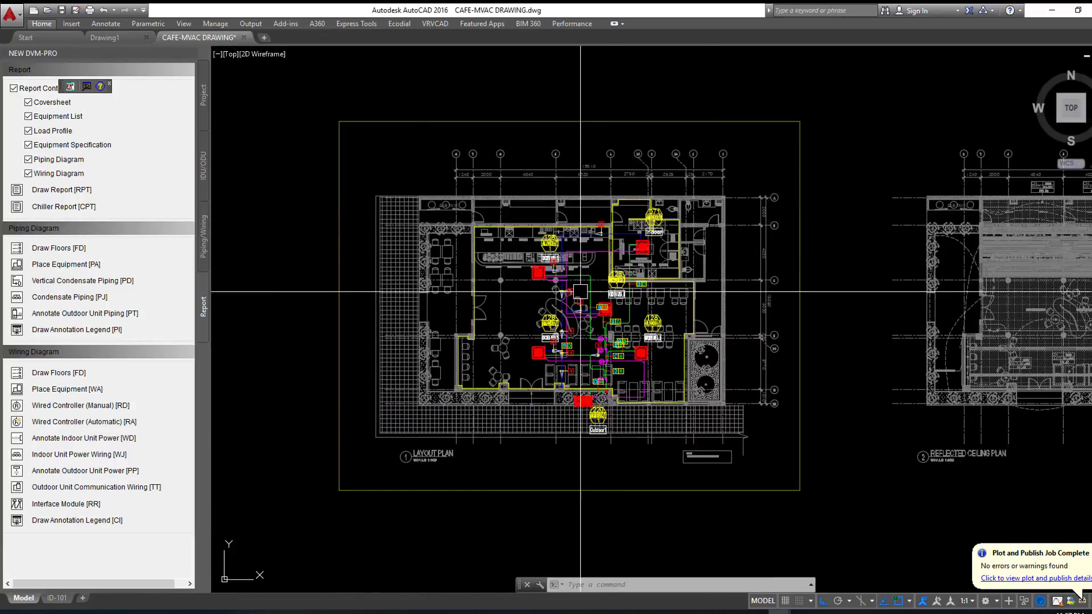
scroll(600, 297, "up", 2)
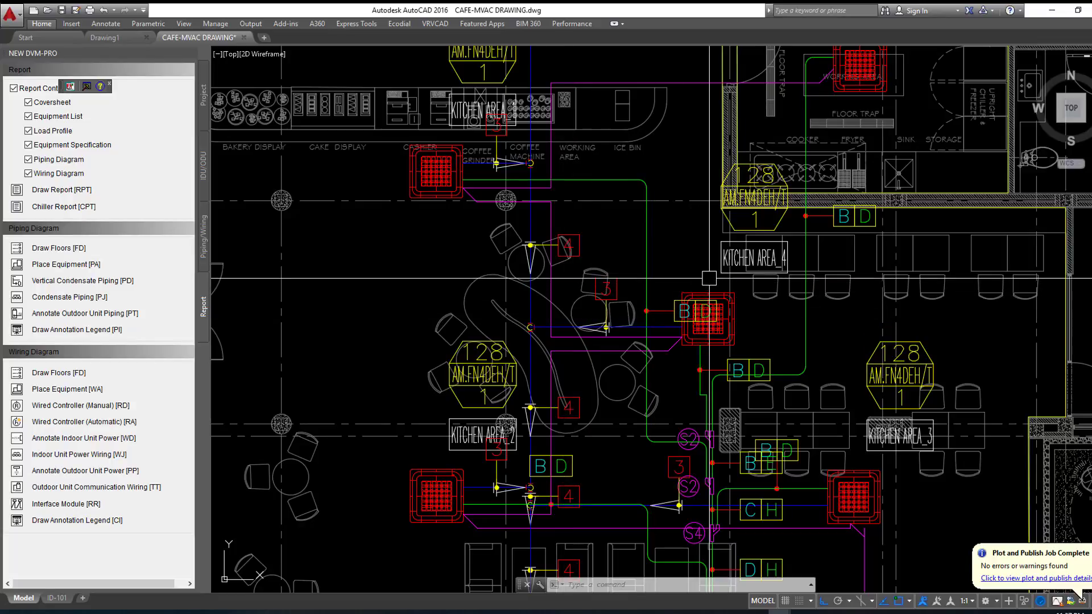
middle_click_drag(563, 319, 392, 321)
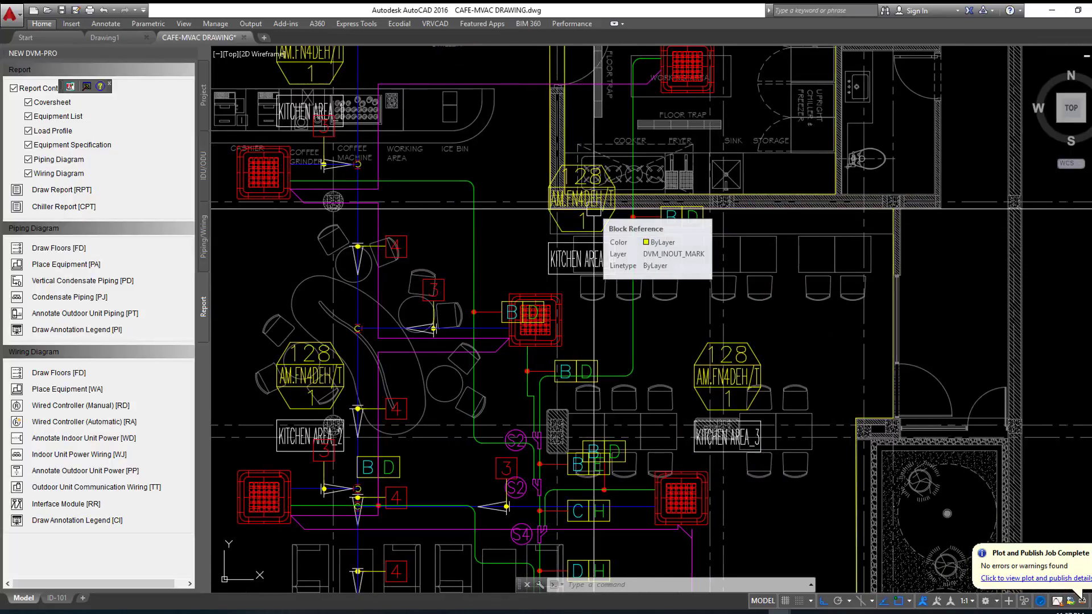
scroll(594, 209, "down", 4)
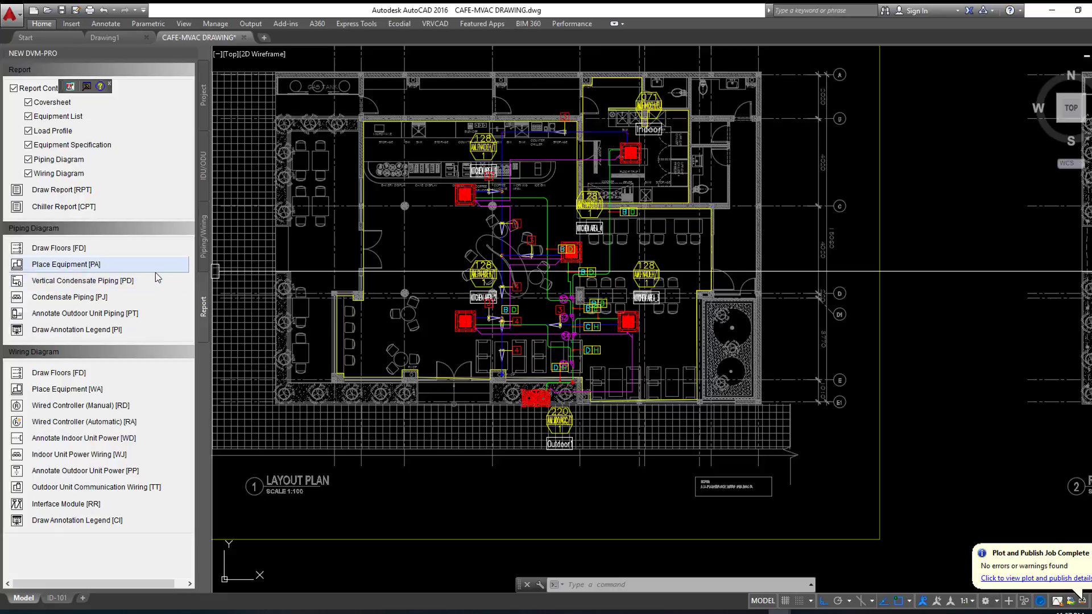
left_click(205, 239)
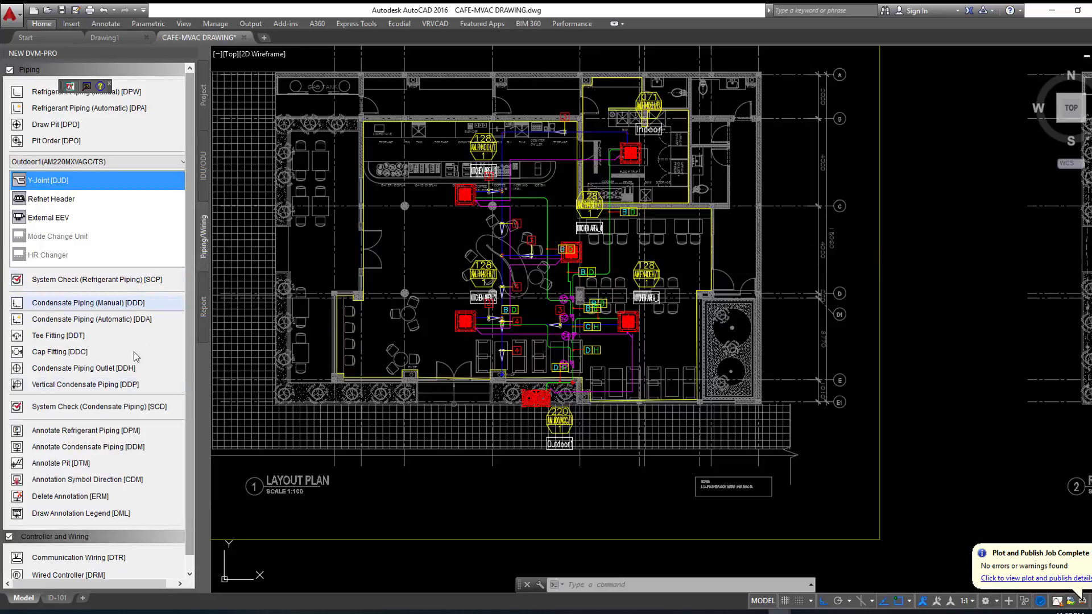
left_click_drag(189, 512, 190, 551)
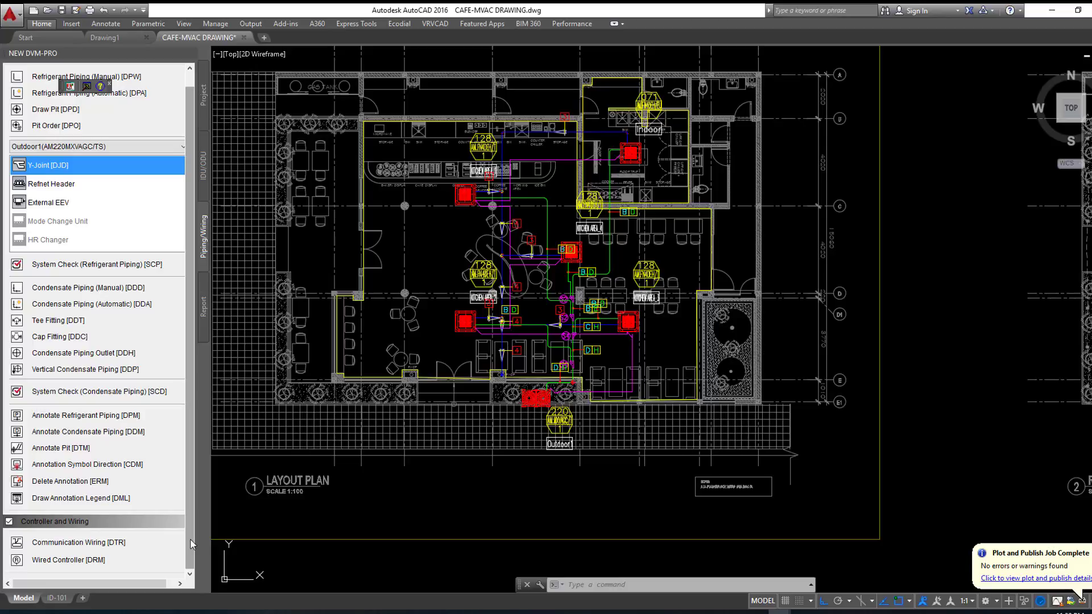
left_click_drag(191, 545, 190, 404)
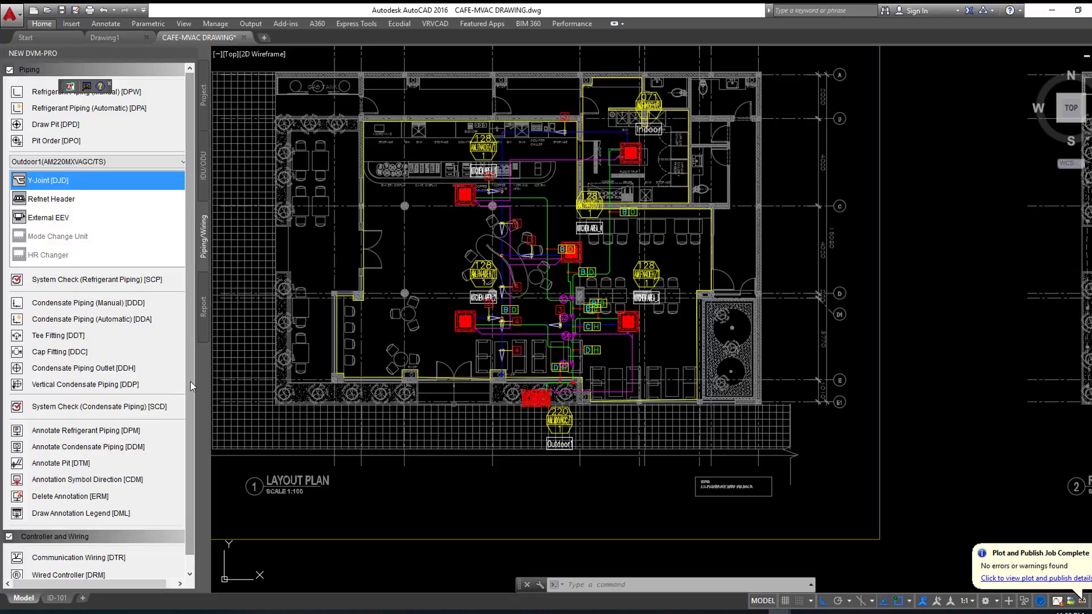
left_click(204, 95)
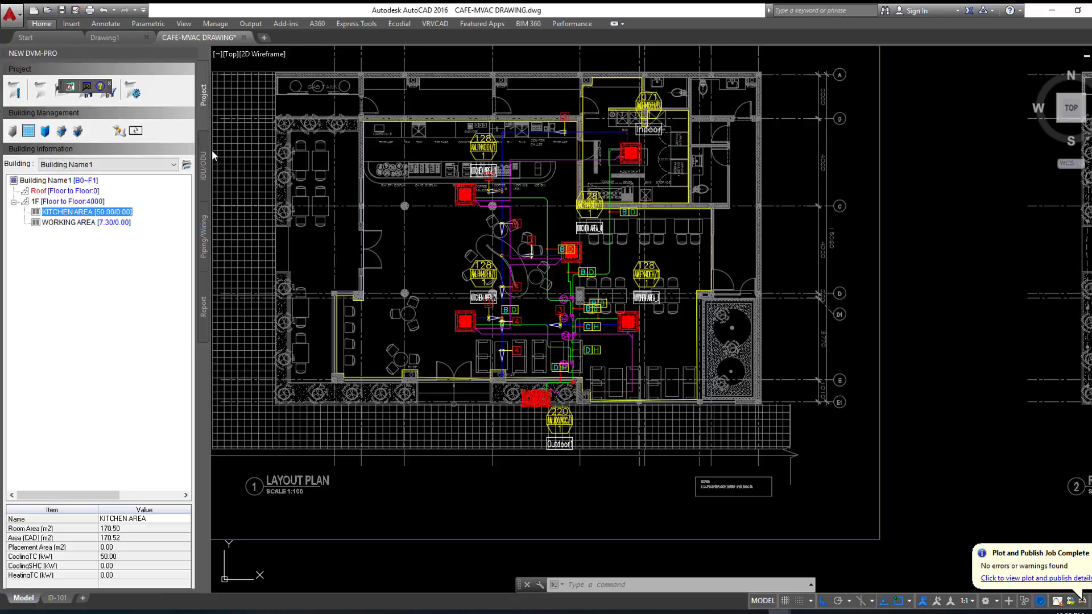
left_click(208, 170)
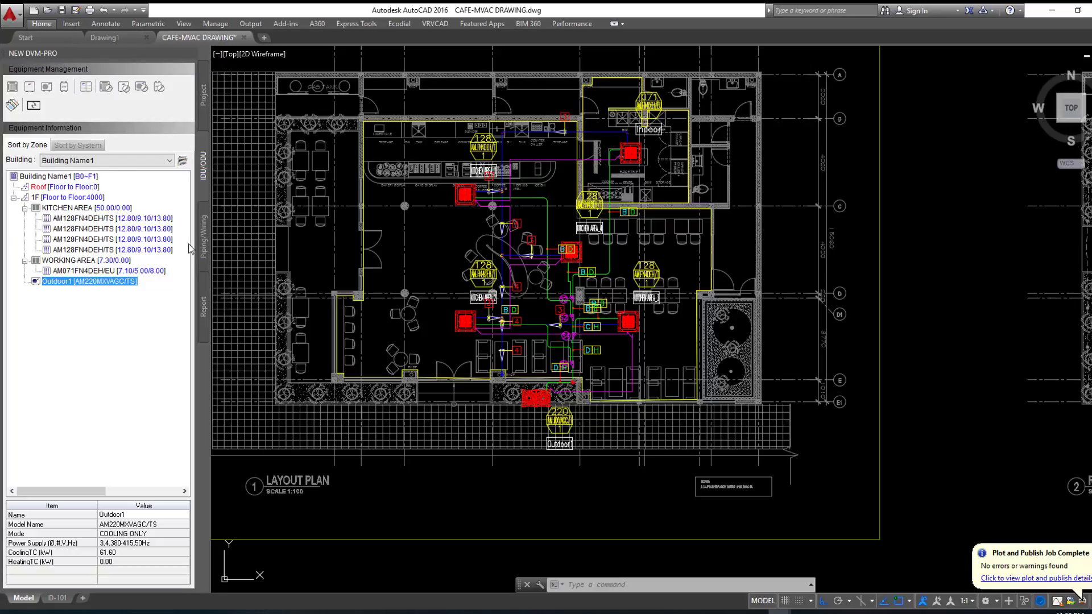
left_click(205, 313)
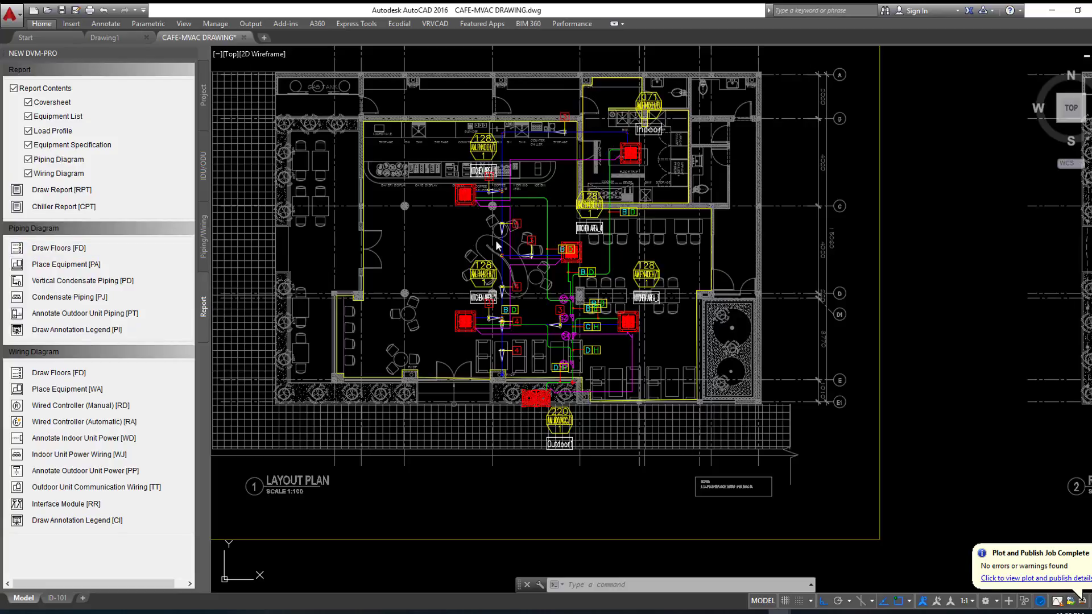
scroll(830, 216, "down", 1)
left_click(834, 201)
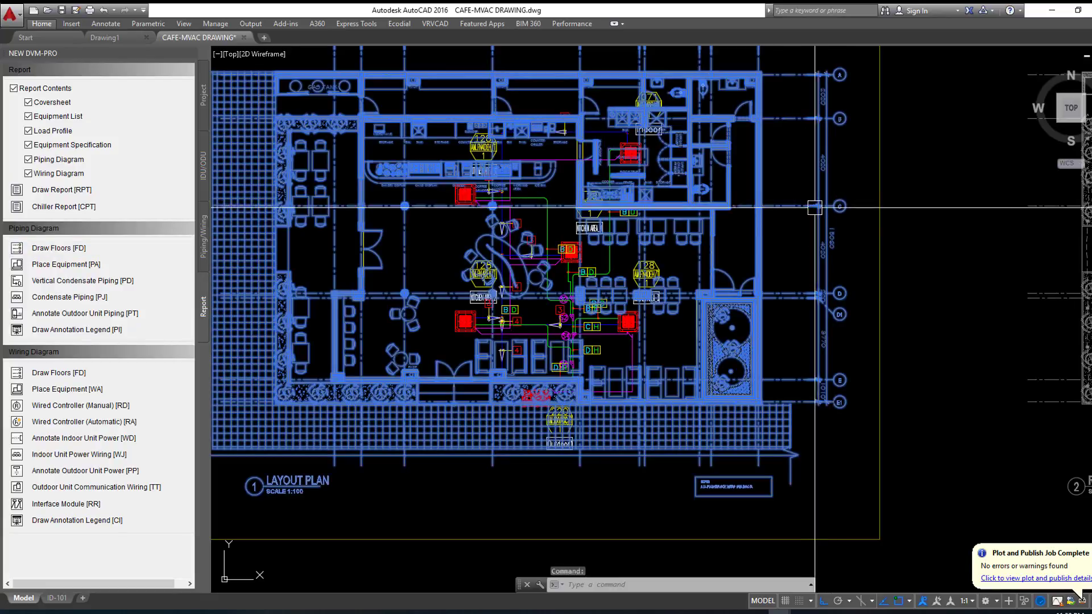
scroll(830, 216, "down", 2)
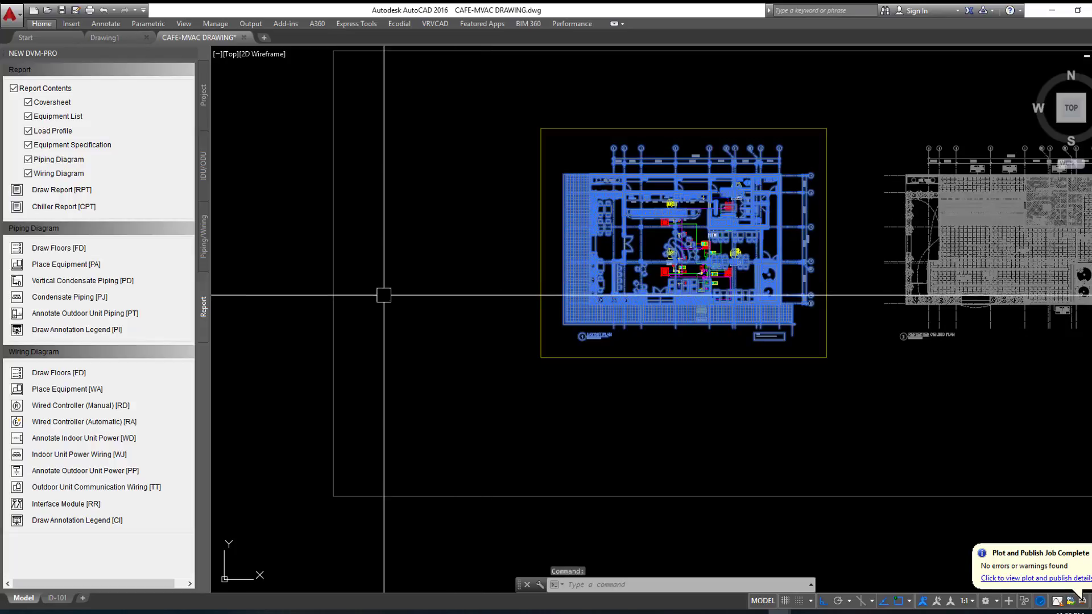
key("Escape")
left_click(84, 192)
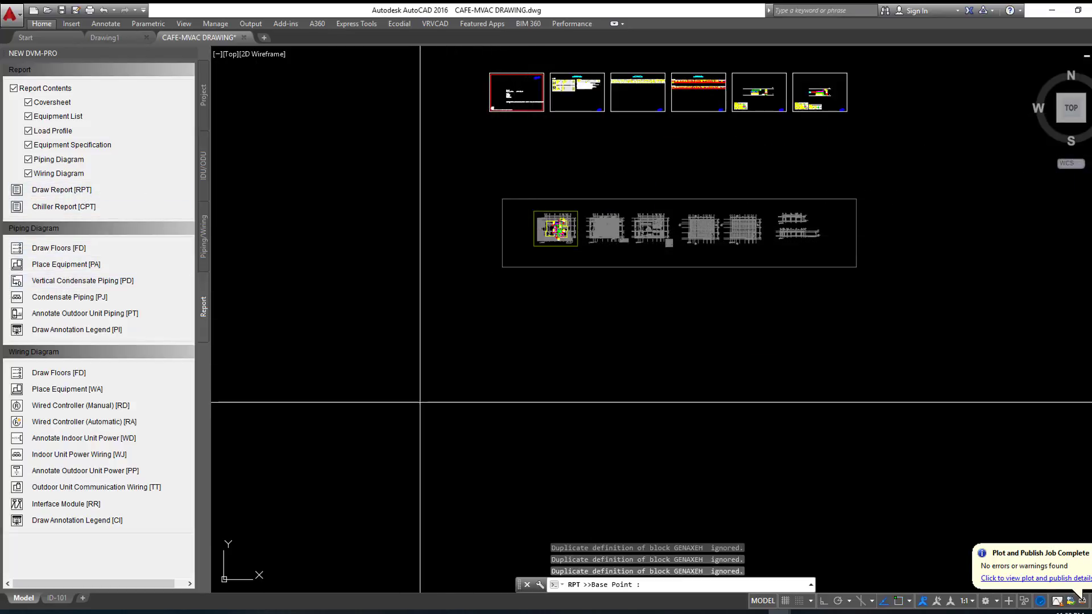
left_click(420, 411)
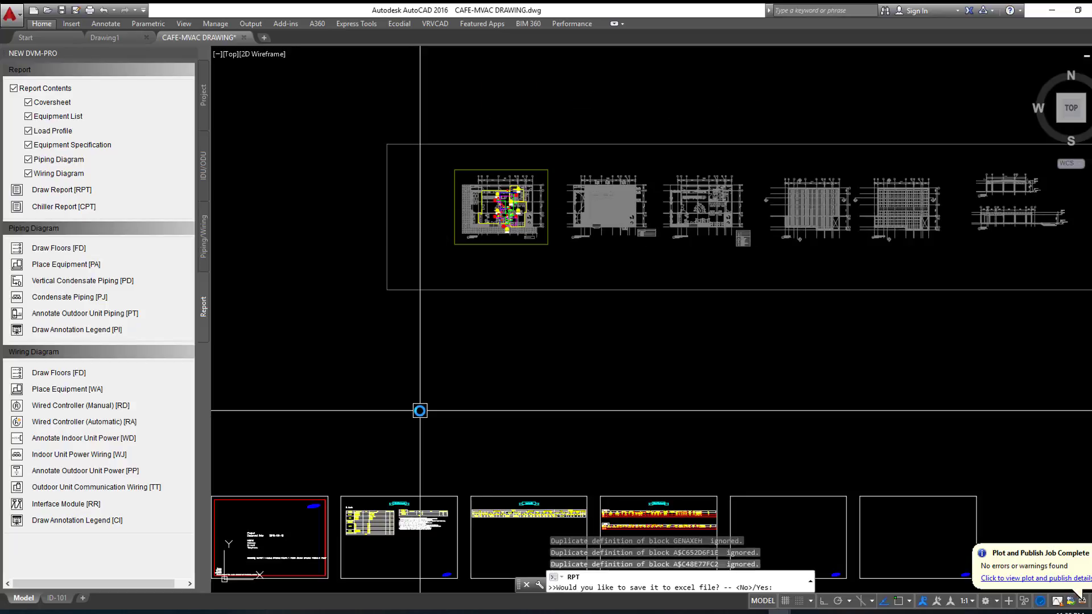
scroll(563, 370, "up", 6)
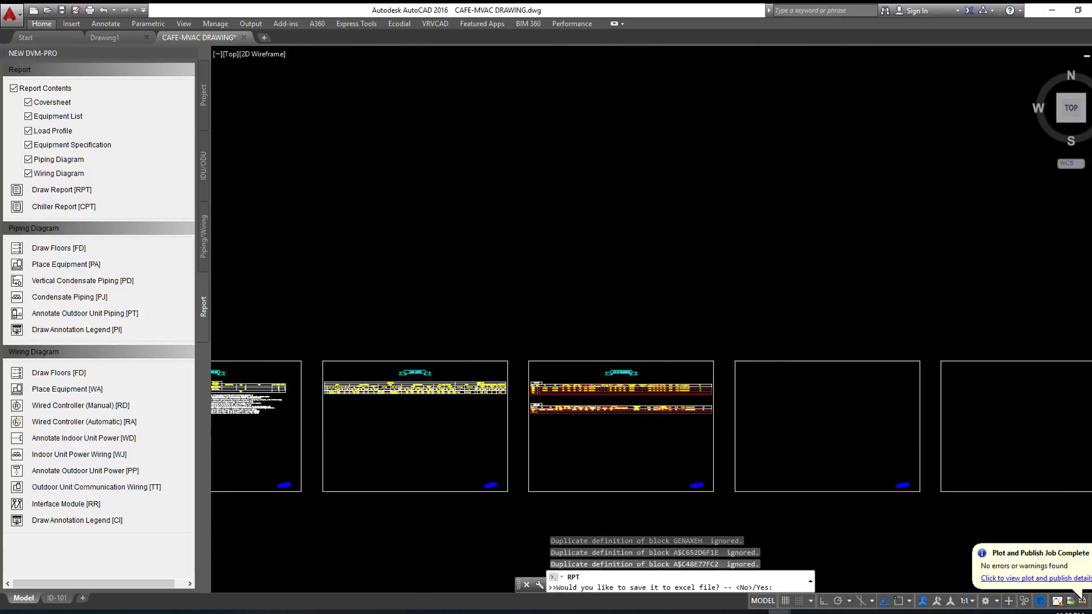
middle_click_drag(566, 411, 682, 355)
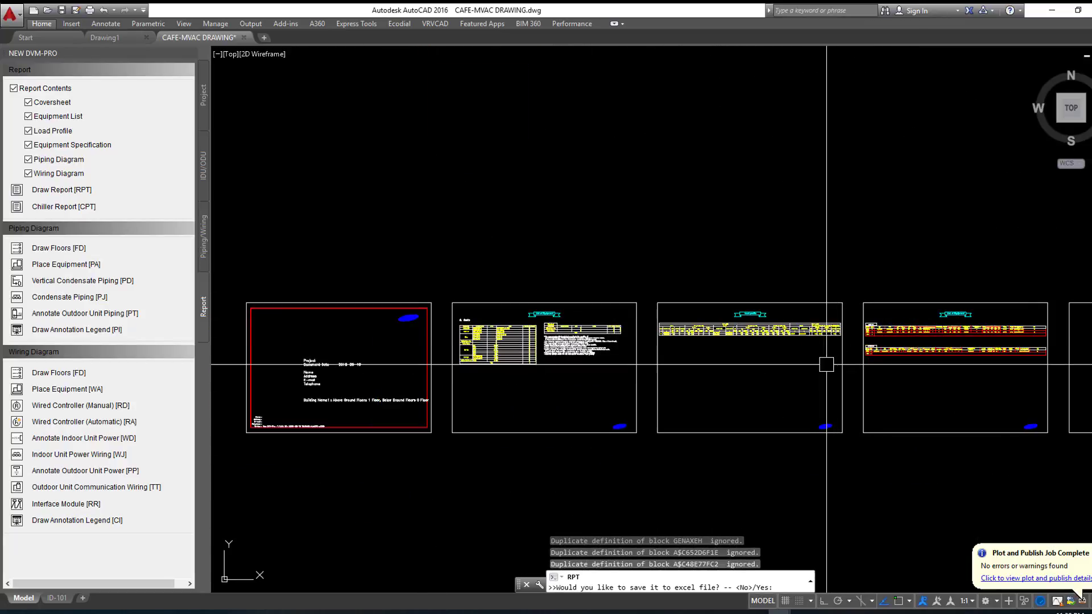
scroll(828, 367, "up", 2)
scroll(828, 366, "up", 3)
scroll(392, 260, "up", 4)
scroll(392, 260, "down", 2)
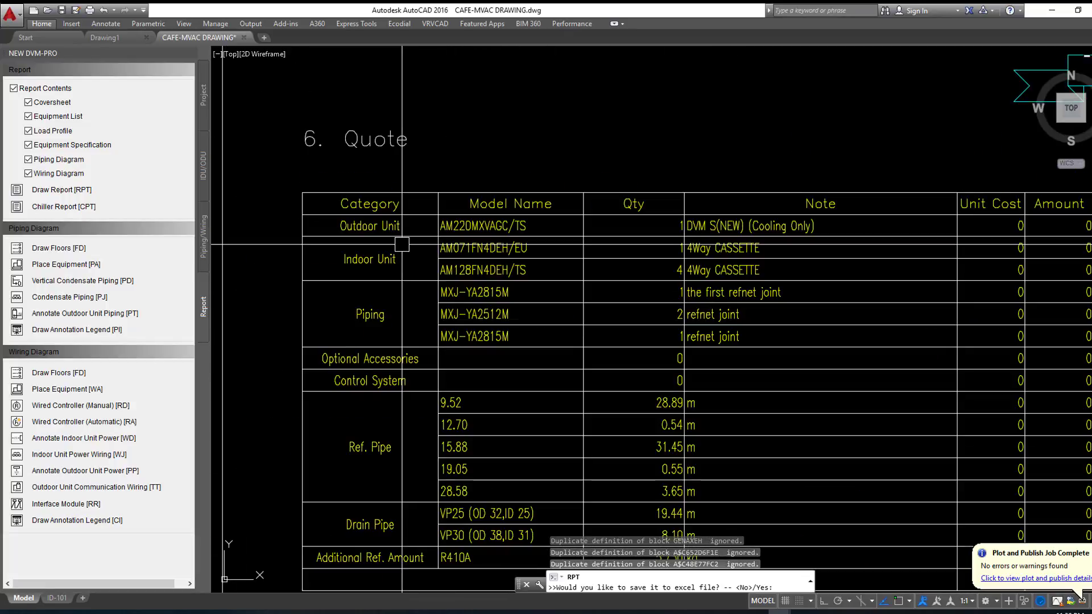
scroll(391, 259, "down", 5)
scroll(768, 259, "up", 3)
scroll(768, 259, "up", 2)
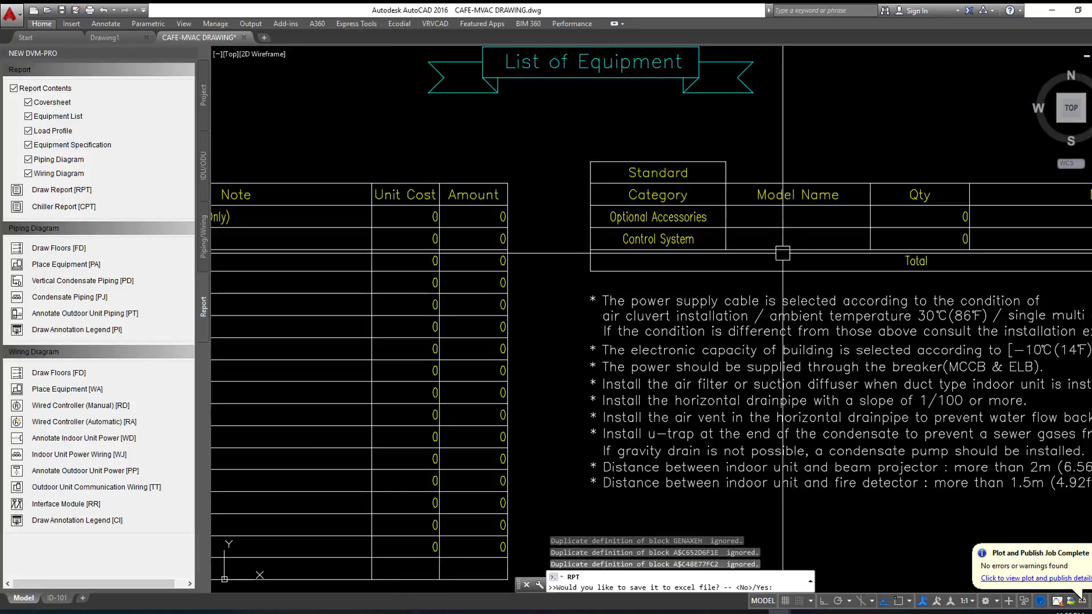
middle_click_drag(780, 258, 399, 257)
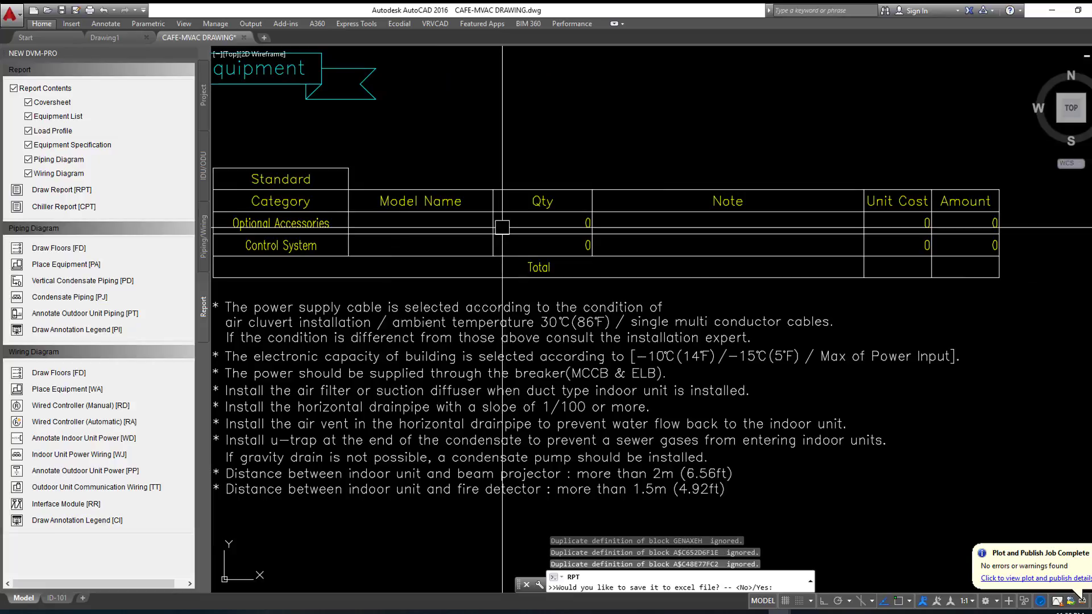
scroll(399, 257, "down", 5)
scroll(942, 256, "up", 5)
middle_click_drag(736, 285, 979, 352)
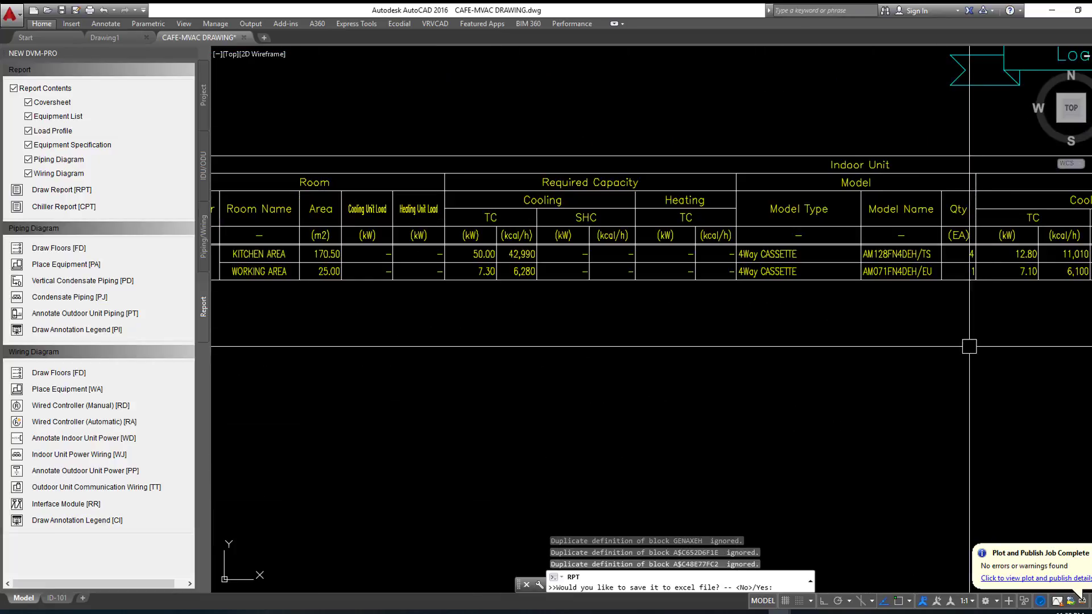
middle_click_drag(865, 327, 430, 351)
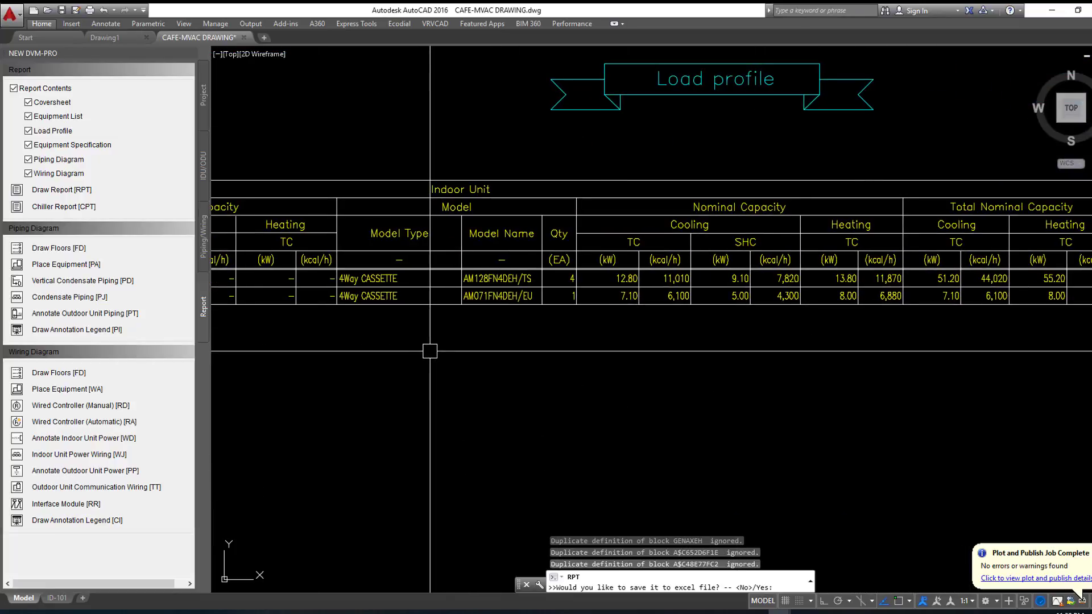
scroll(463, 340, "down", 5)
scroll(933, 334, "up", 2)
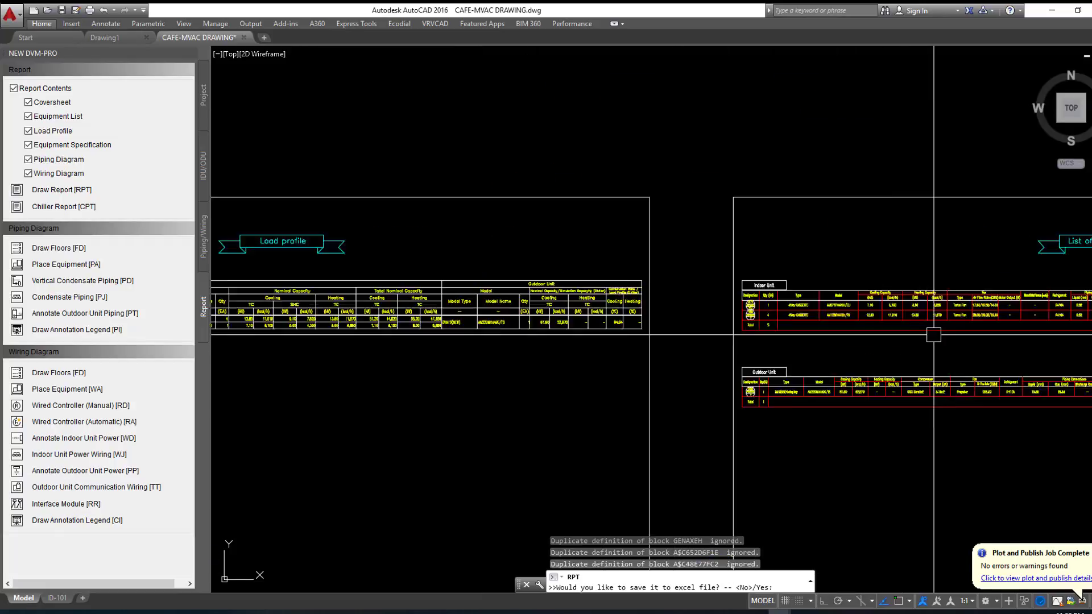
scroll(907, 337, "up", 2)
middle_click_drag(906, 339, 268, 256)
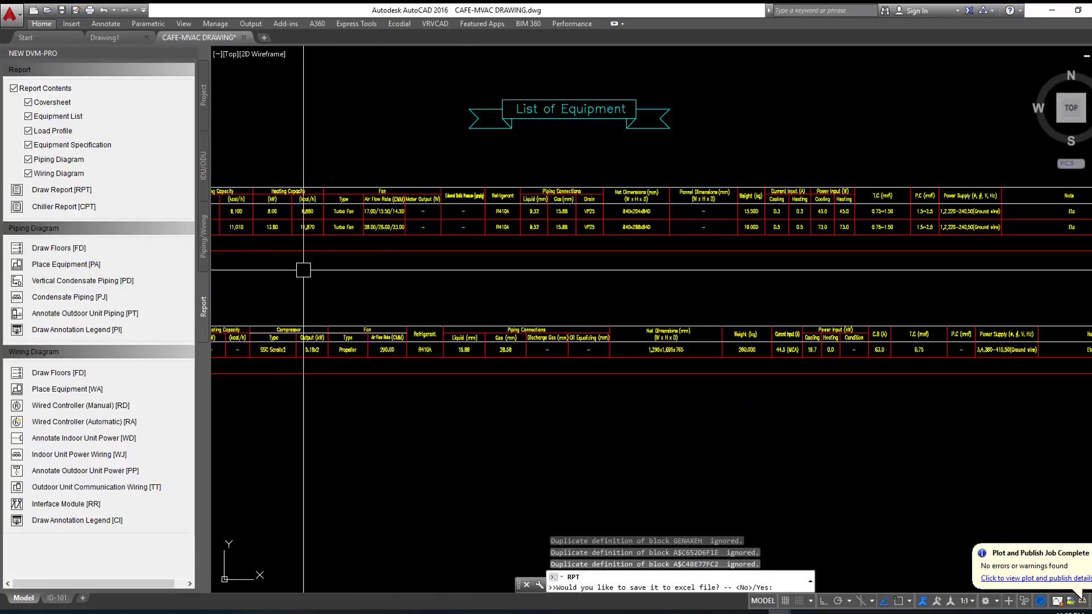
scroll(268, 256, "down", 3)
scroll(834, 292, "down", 2)
scroll(834, 292, "down", 2)
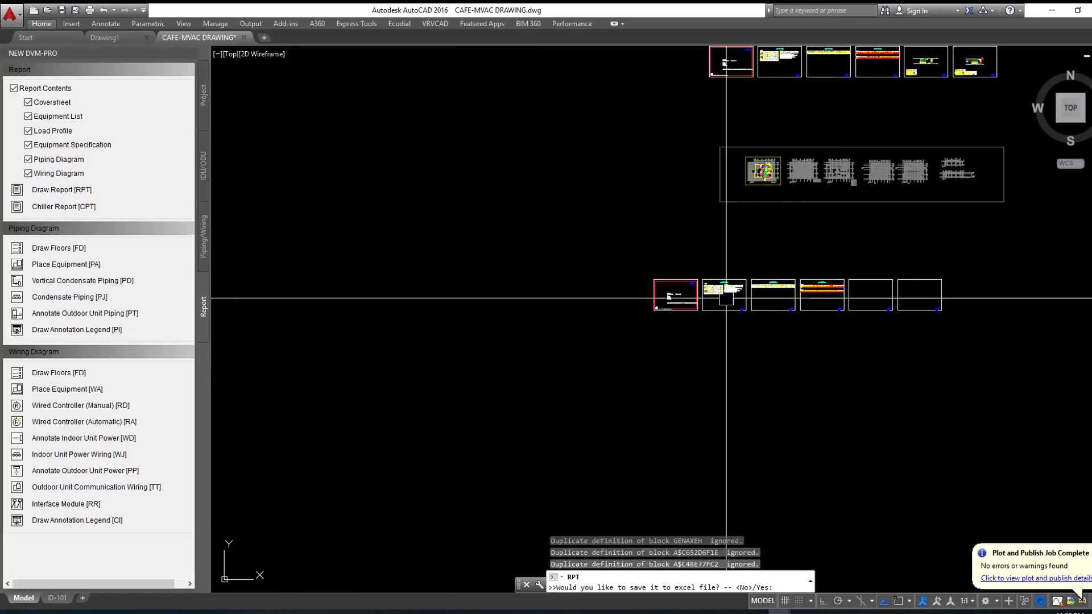
scroll(683, 295, "up", 4)
scroll(537, 288, "up", 1)
Step: Cancel the save-to-Excel prompt and review the Standard table and notes
key("ctrl+z")
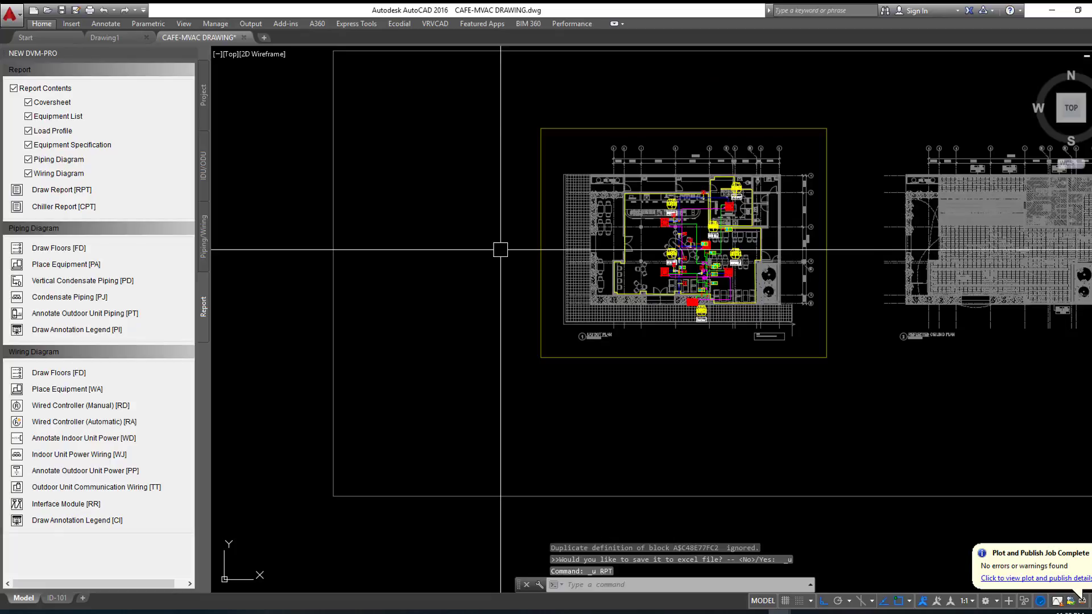
scroll(500, 249, "down", 3)
scroll(580, 184, "down", 1)
scroll(582, 183, "up", 3)
scroll(582, 183, "up", 2)
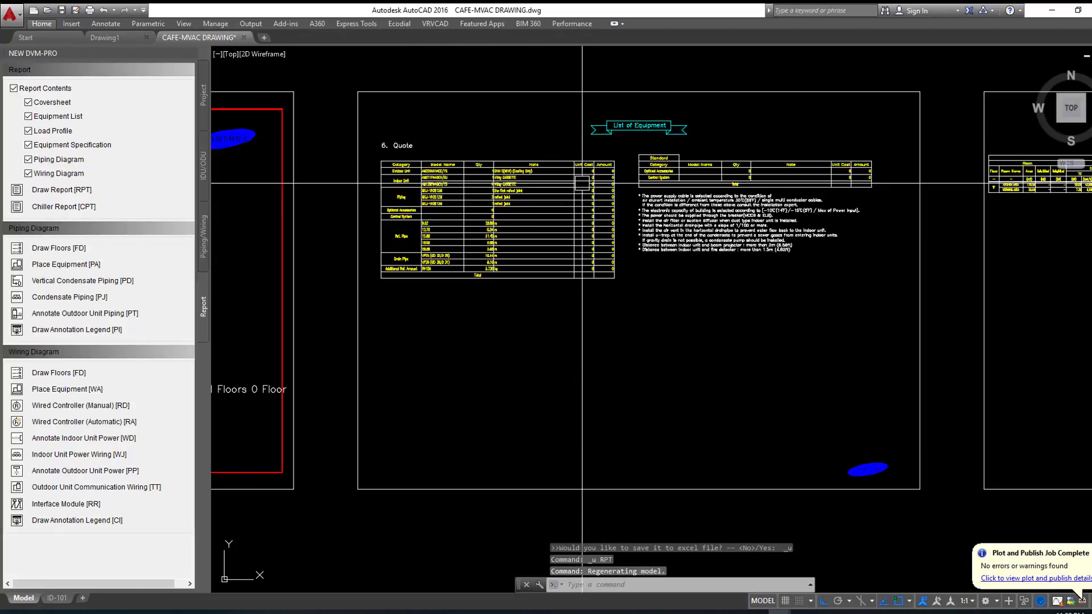
scroll(455, 191, "up", 4)
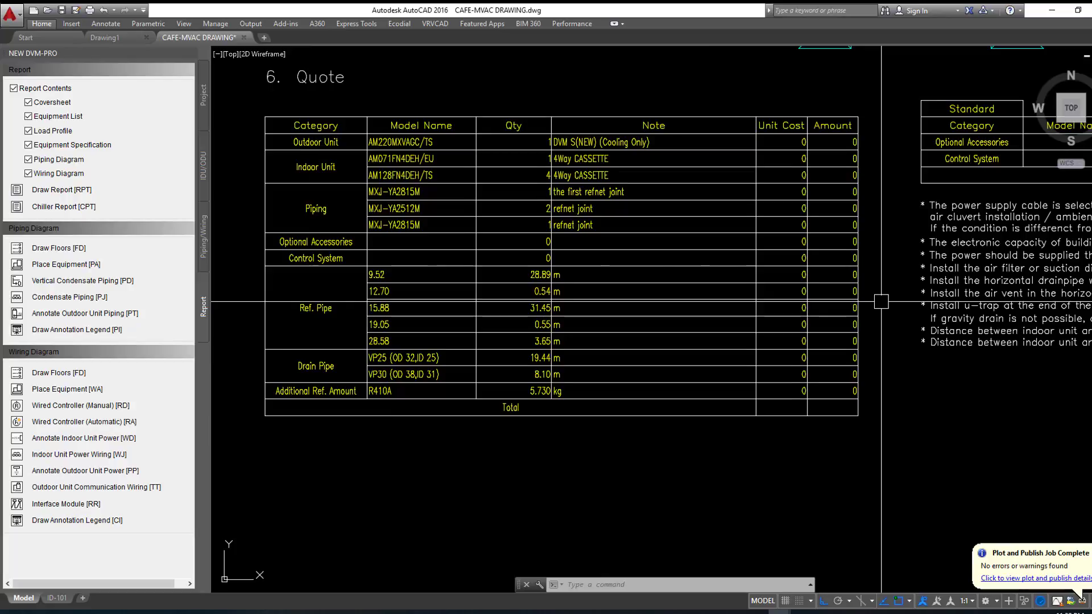
middle_click_drag(881, 302, 388, 322)
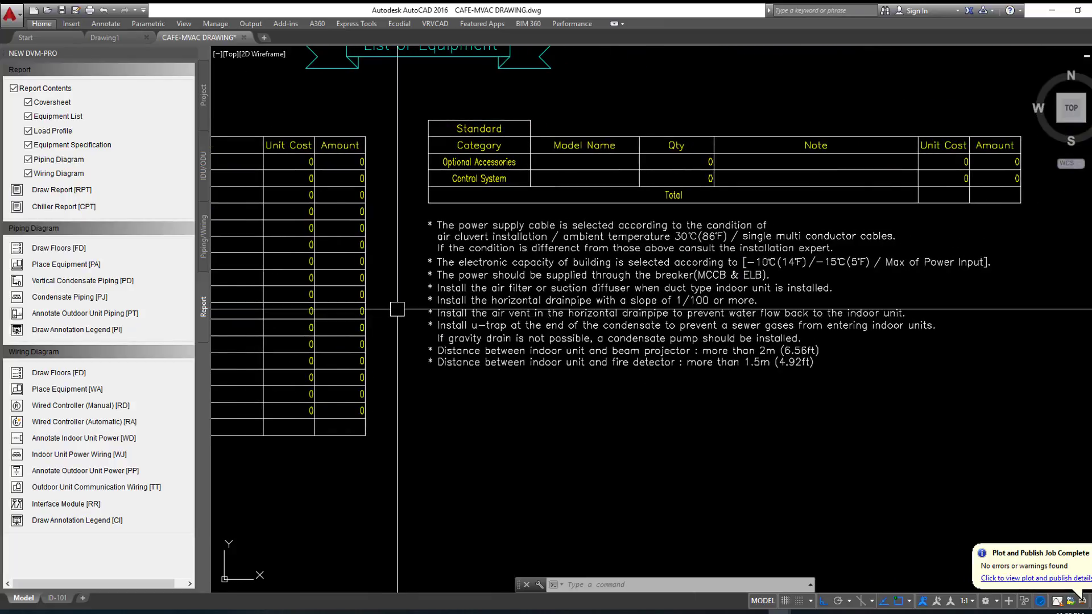
scroll(398, 308, "down", 5)
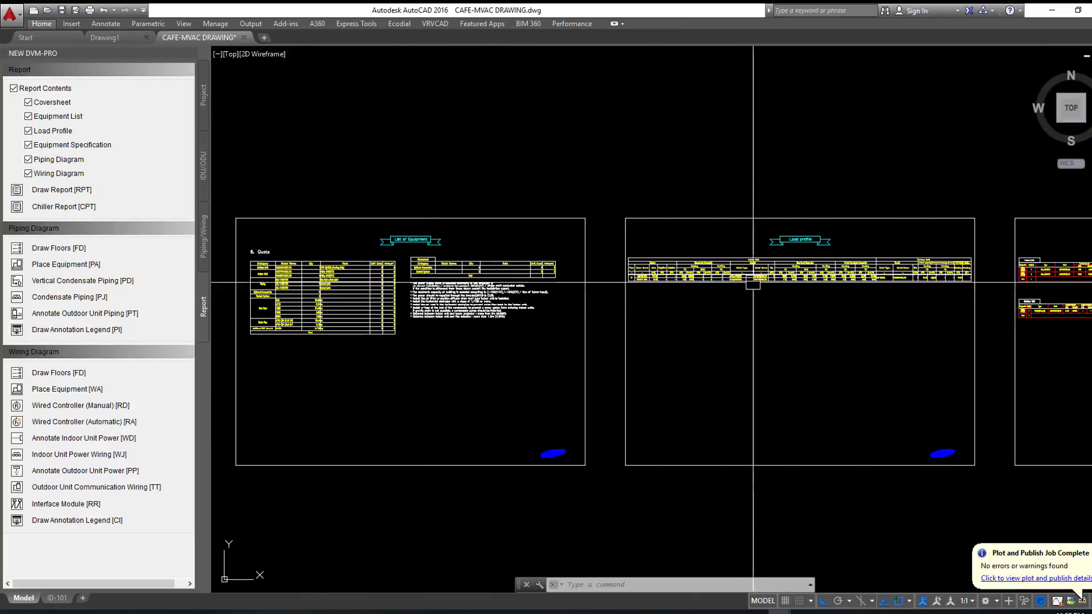
scroll(748, 270, "up", 5)
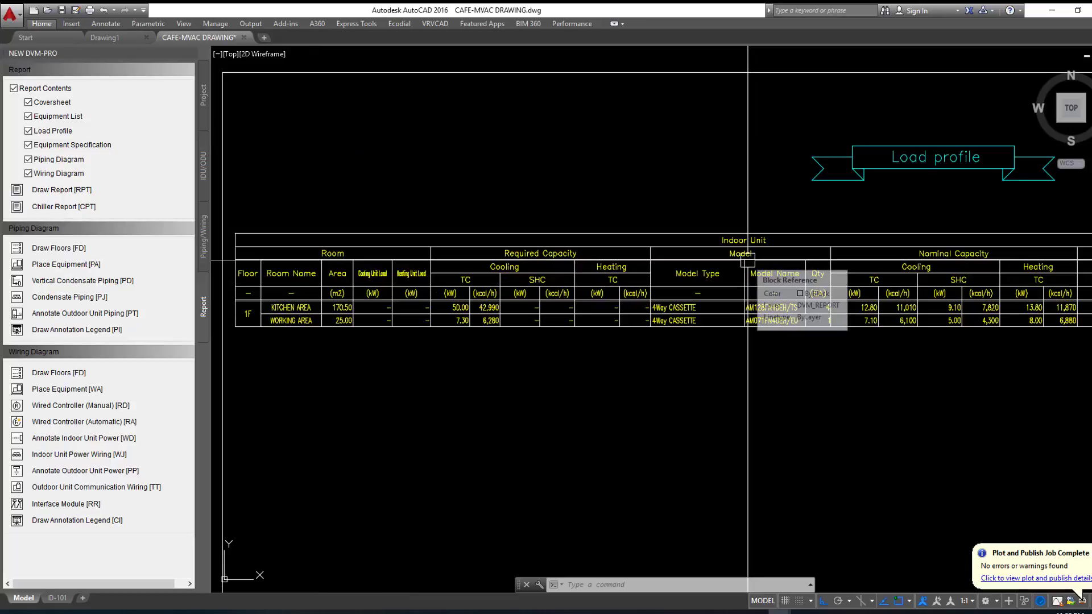
Step: Inspect the Load profile table and the Indoor and Outdoor Unit tables
middle_click_drag(690, 297, 258, 321)
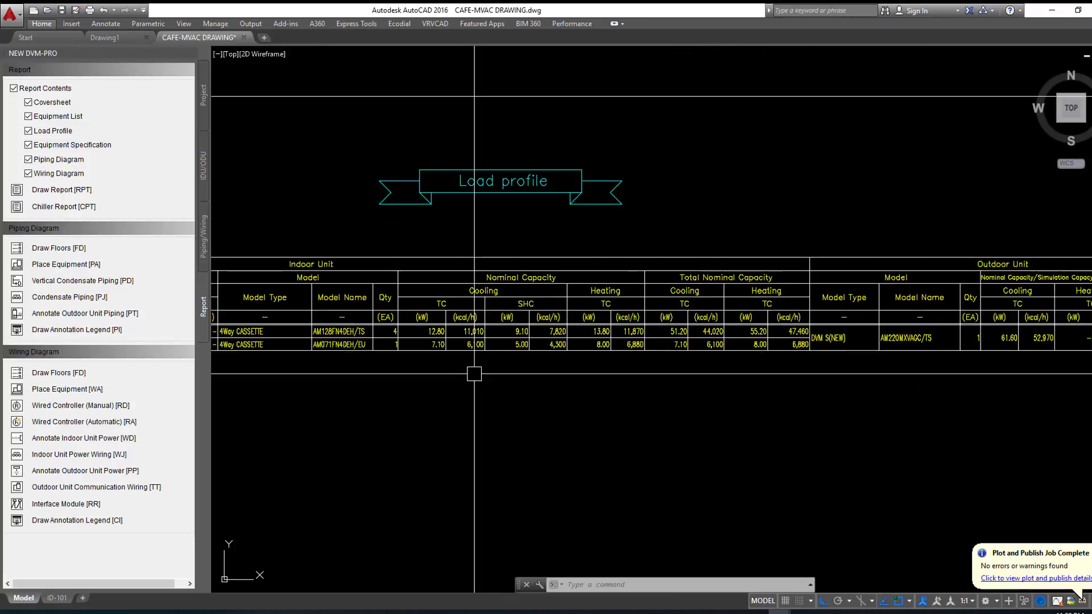
scroll(731, 341, "down", 2)
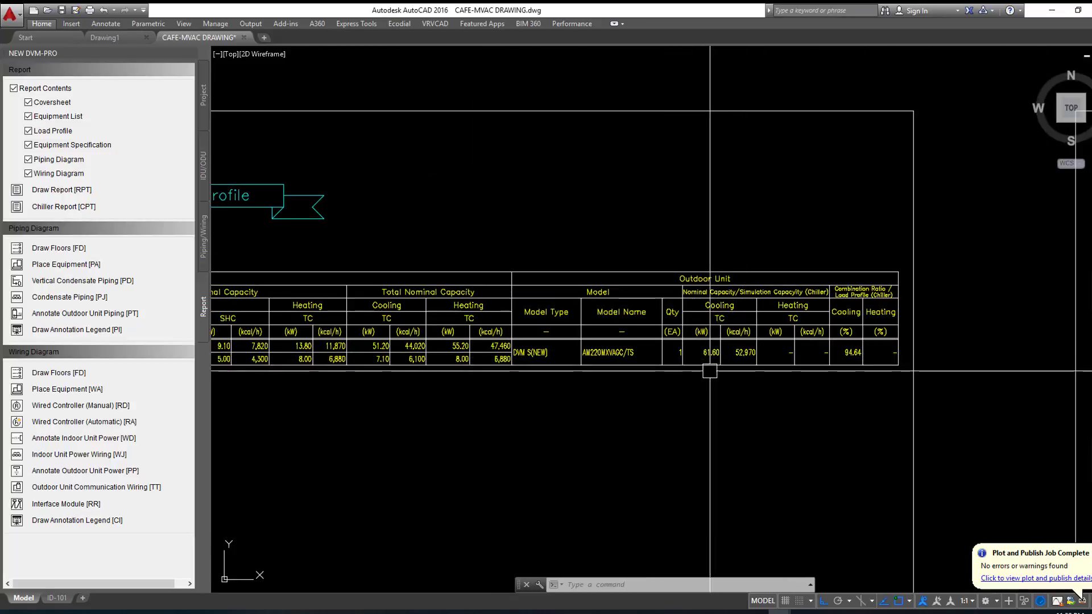
scroll(710, 374, "down", 2)
scroll(997, 377, "up", 6)
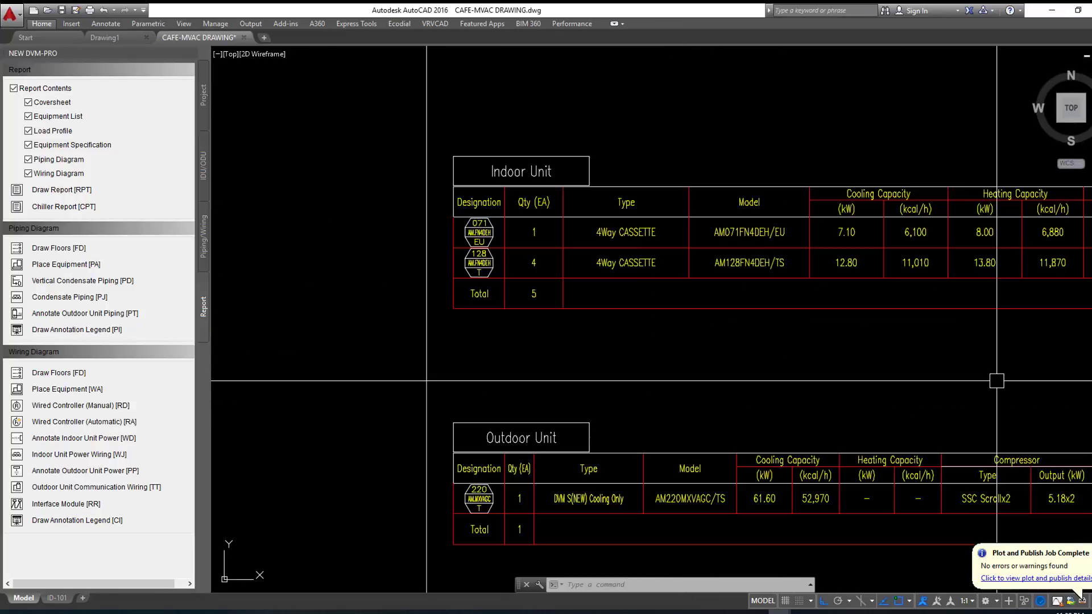
middle_click_drag(987, 378, 757, 348)
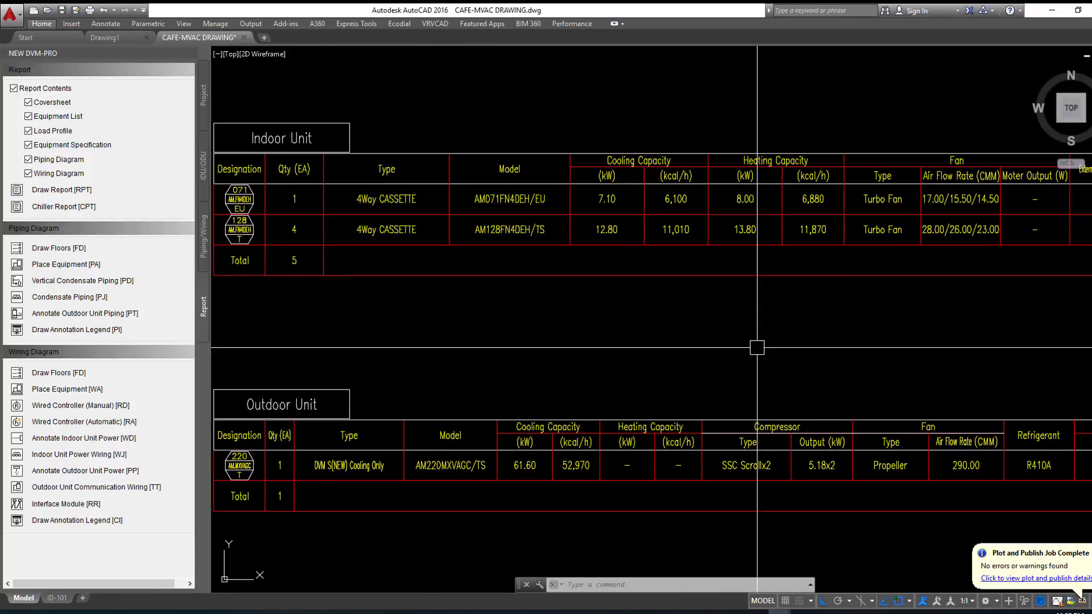
scroll(757, 348, "down", 2)
scroll(858, 359, "down", 1)
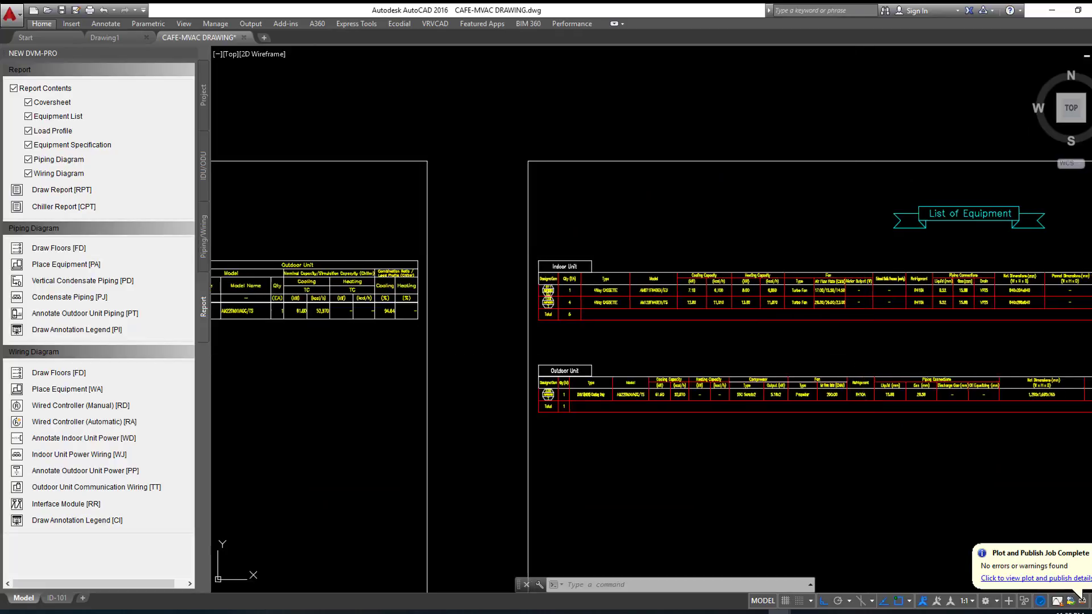
Step: Review the List of Equipment sheet and the indoor units' Outdoor1 wiring diagram
middle_click_drag(858, 358, 235, 358)
middle_click_drag(813, 378, 322, 324)
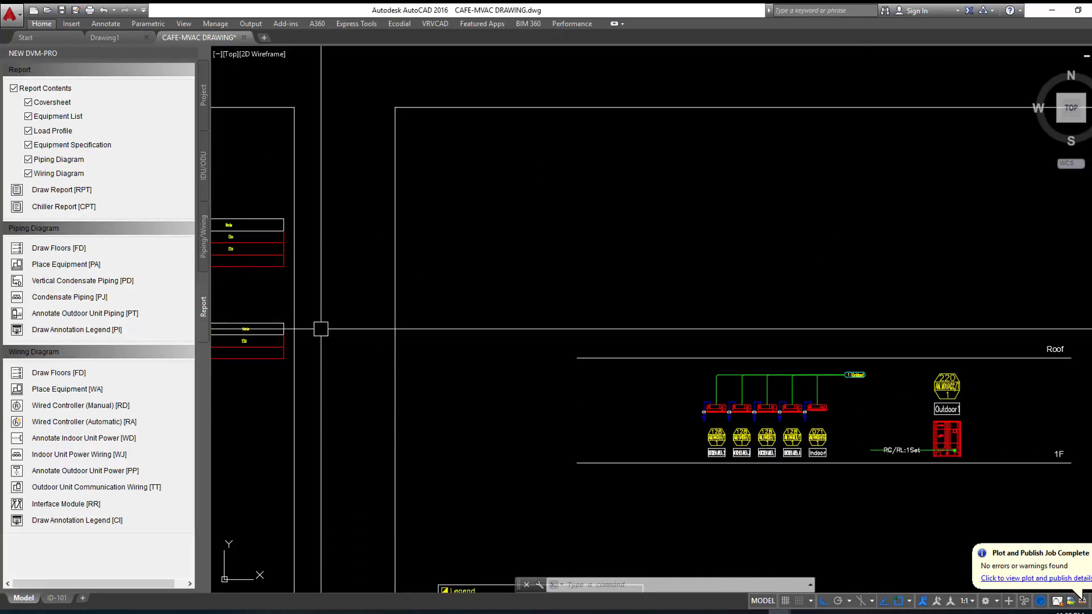
middle_click_drag(787, 415, 566, 258)
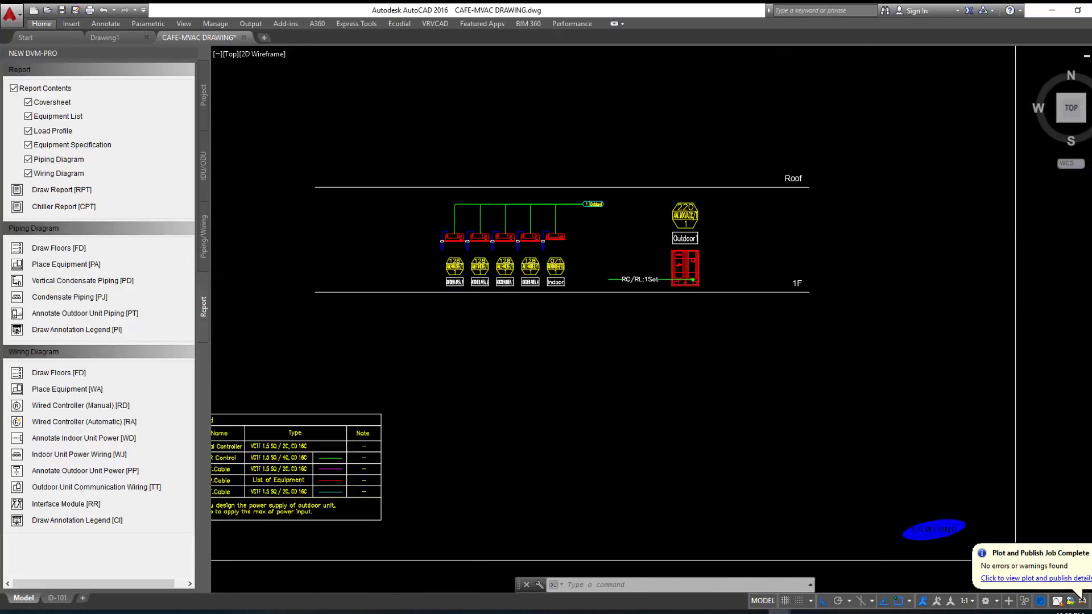
scroll(480, 192, "up", 4)
scroll(512, 228, "down", 4)
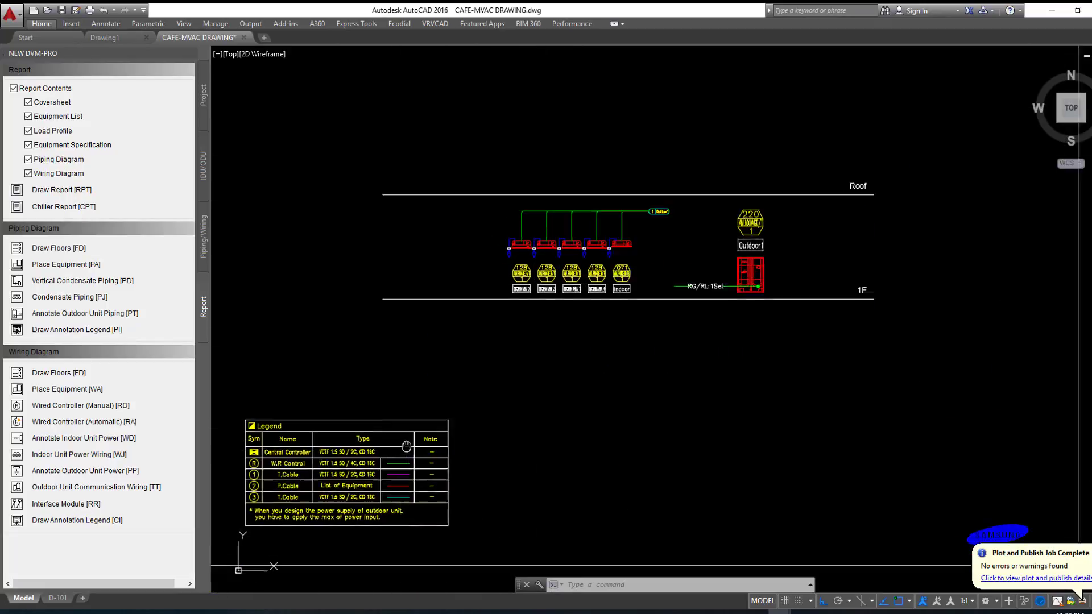
Step: Check the Legend table, then zoom back to the first-floor layout plan
middle_click_drag(398, 447, 616, 315)
scroll(616, 315, "up", 3)
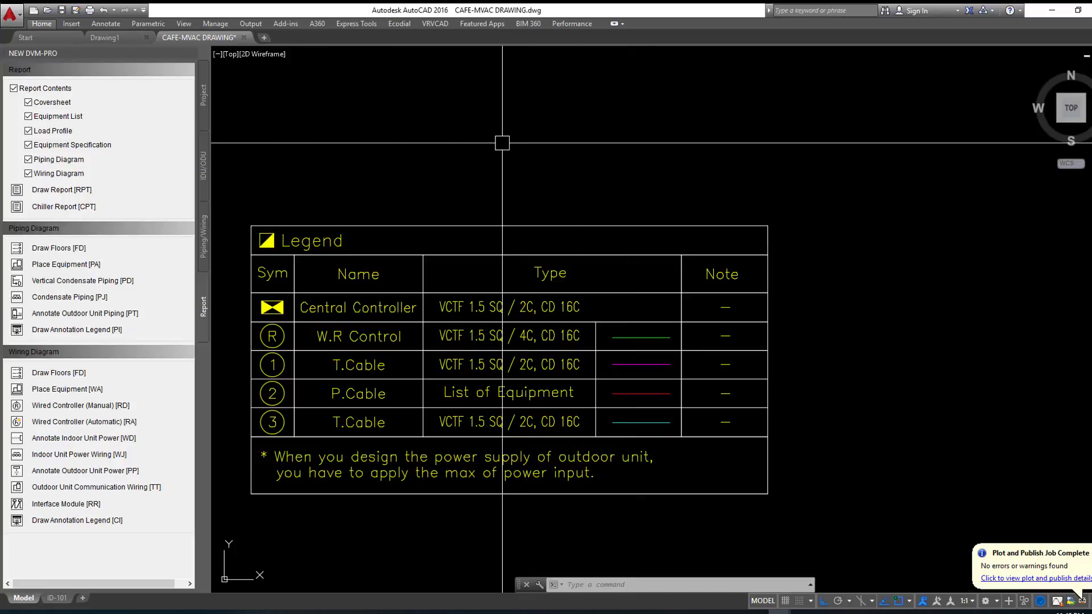
scroll(504, 142, "down", 10)
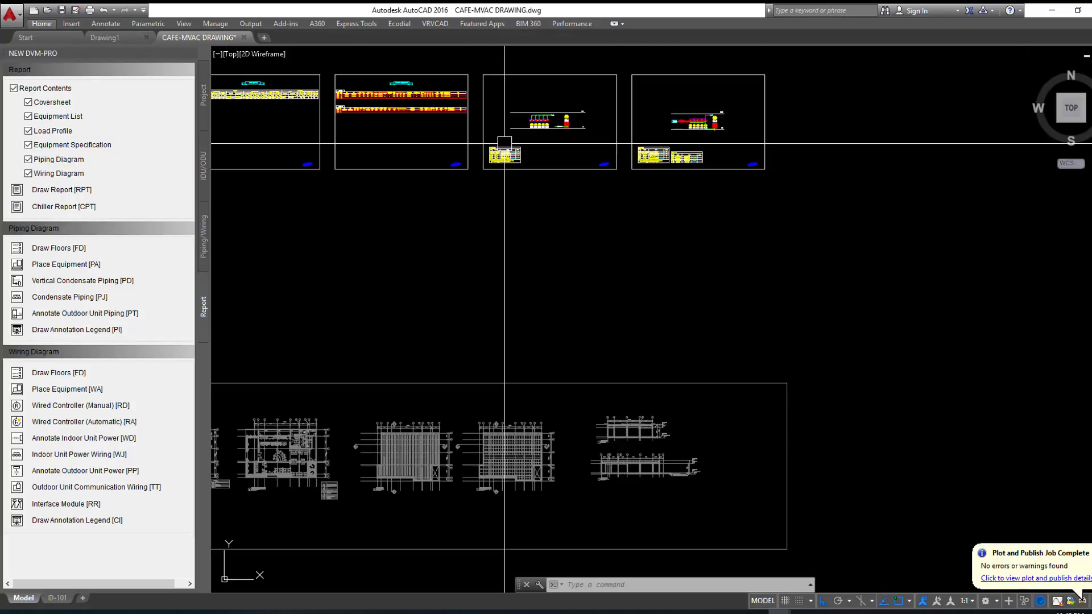
middle_click_drag(514, 262, 716, 229)
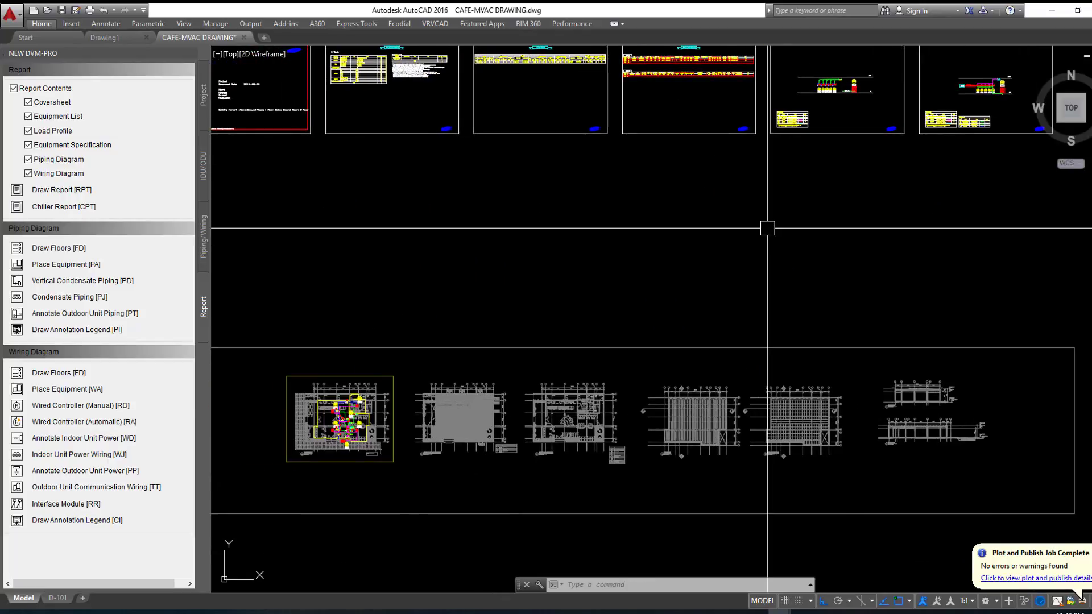
scroll(508, 307, "up", 3)
scroll(508, 307, "up", 2)
scroll(508, 307, "up", 2)
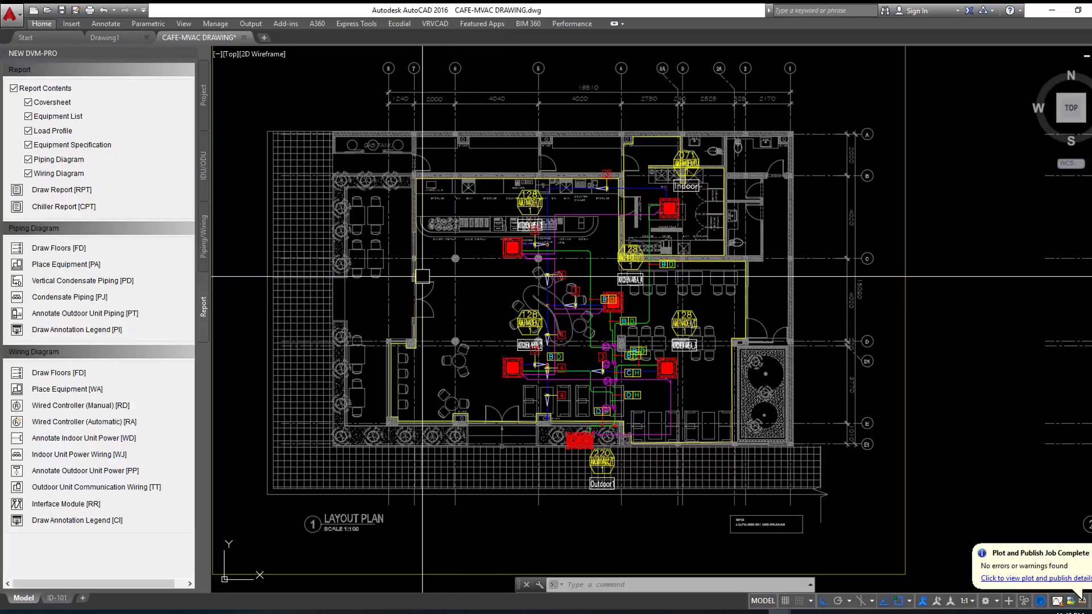
scroll(583, 361, "up", 2)
scroll(513, 256, "up", 4)
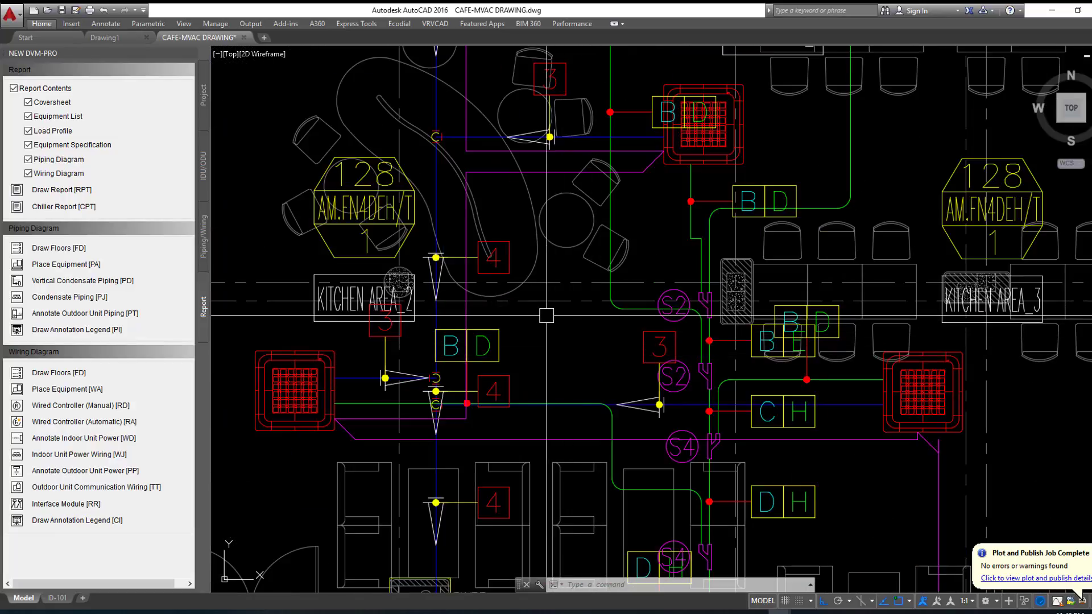
scroll(513, 256, "down", 2)
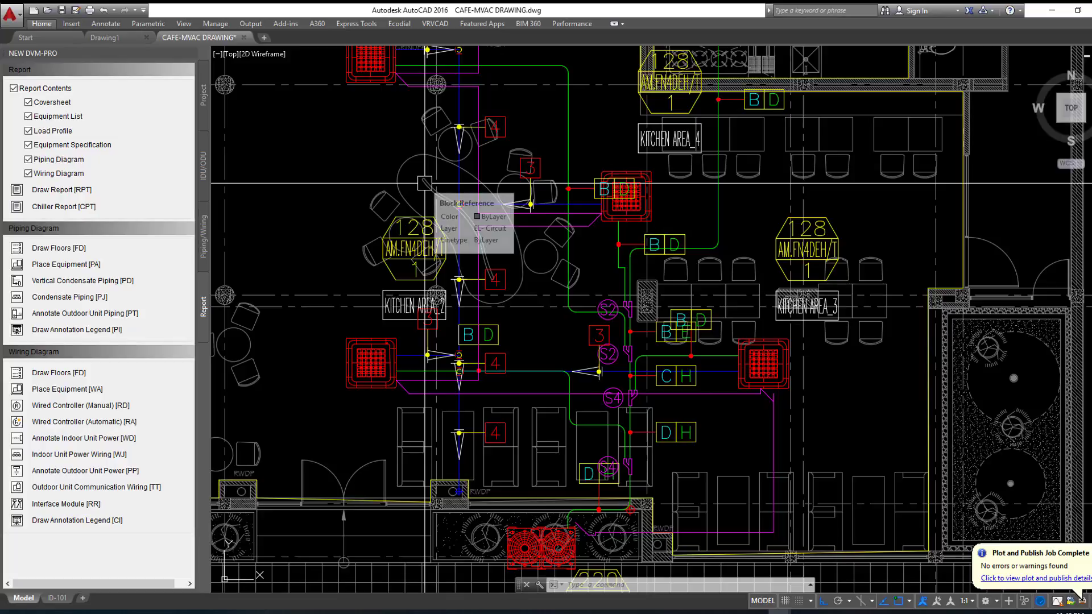
scroll(614, 218, "down", 7)
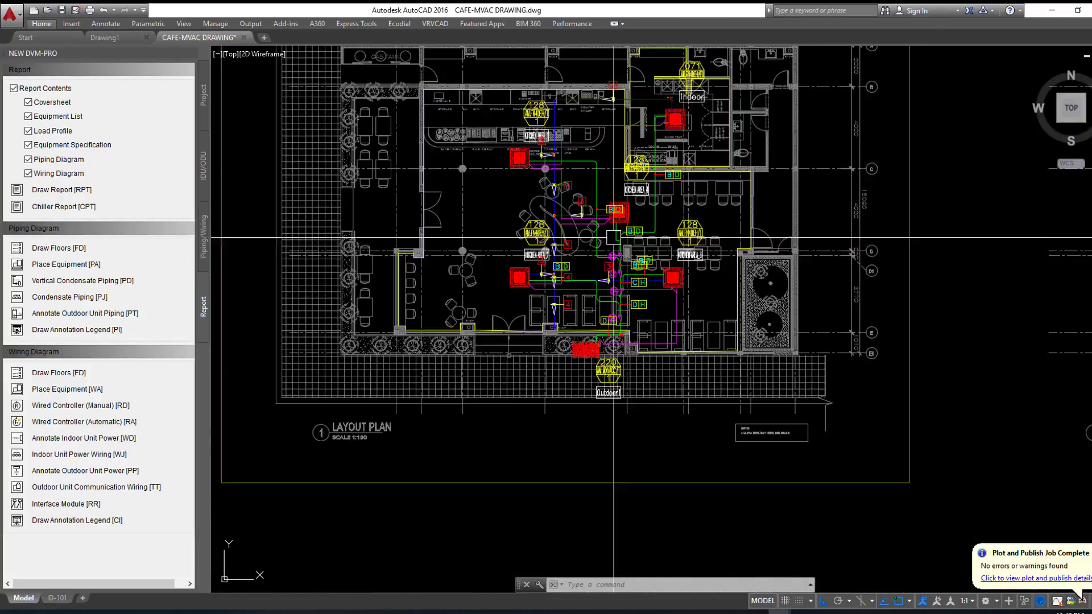
scroll(592, 279, "down", 3)
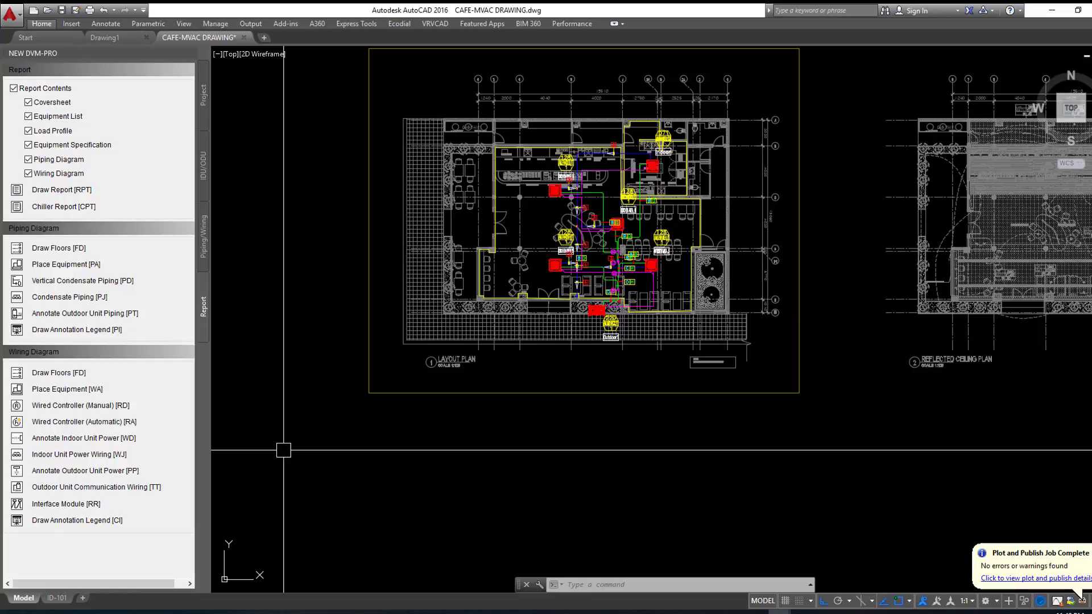
left_click(101, 525)
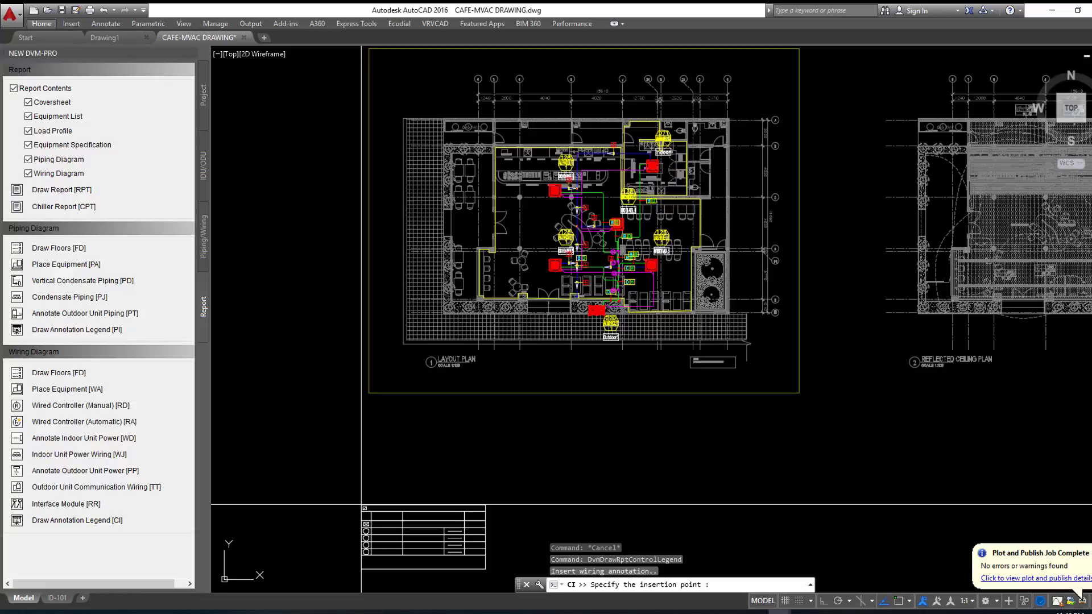
scroll(530, 394, "up", 2)
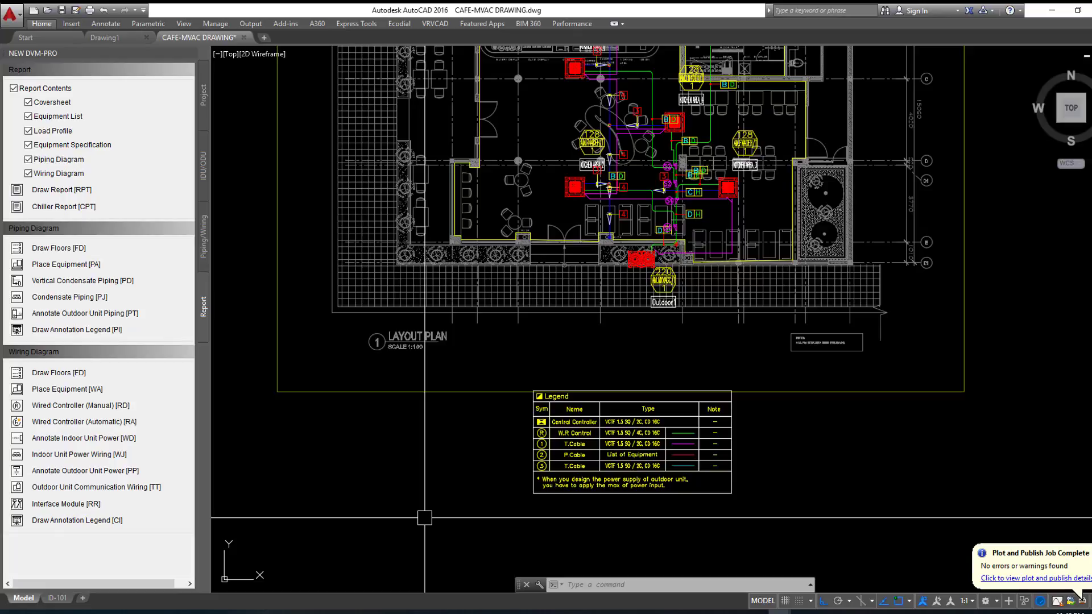
scroll(425, 518, "down", 3)
scroll(528, 304, "up", 3)
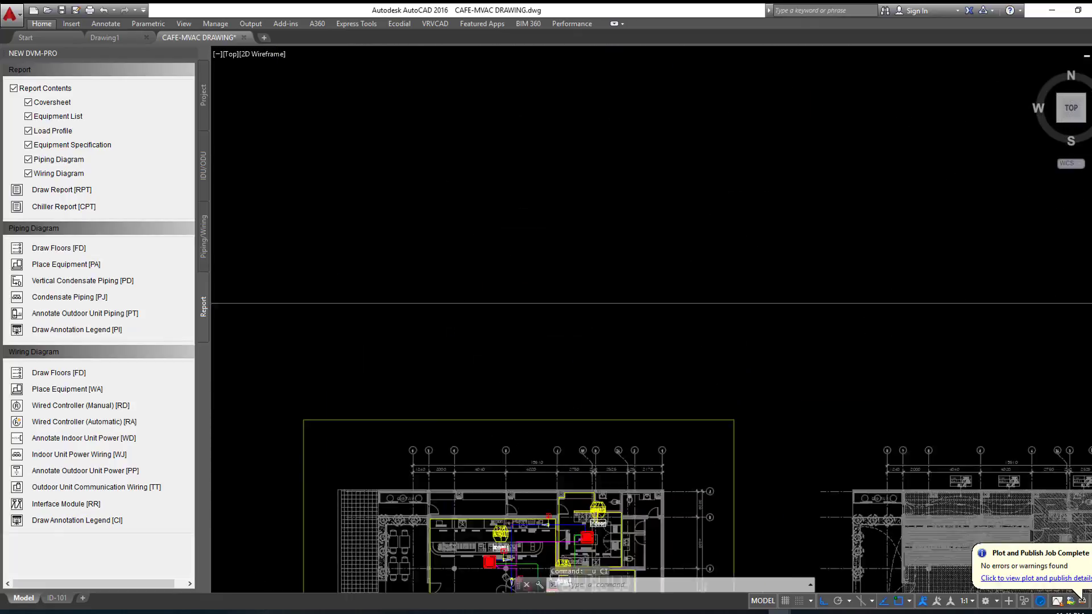
middle_click_drag(866, 319, 143, 312)
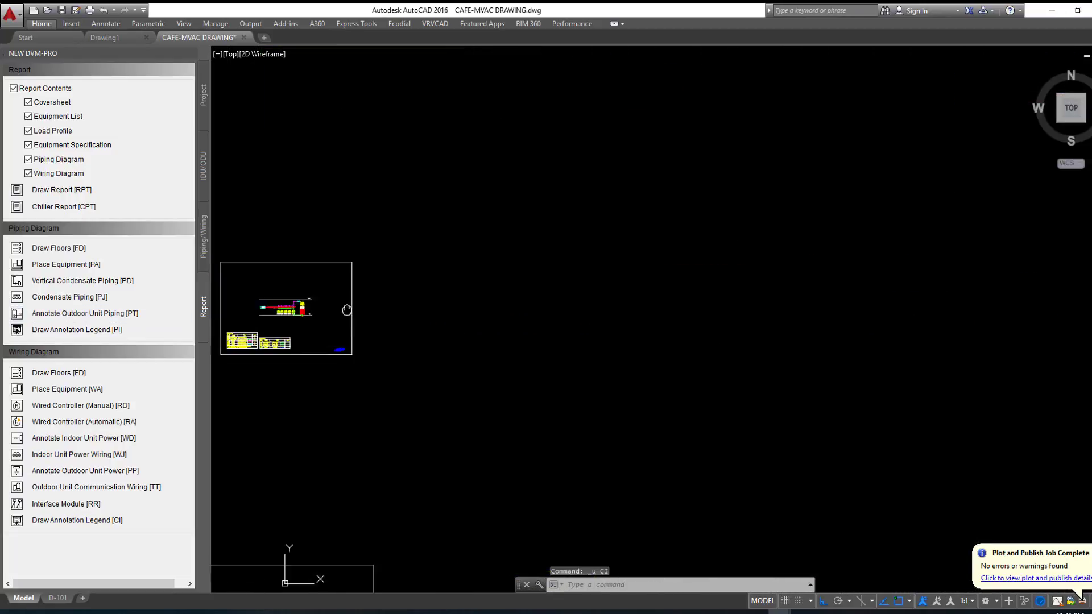
scroll(346, 310, "up", 4)
scroll(569, 319, "up", 5)
middle_click_drag(455, 372, 531, 288)
middle_click_drag(720, 356, 660, 160)
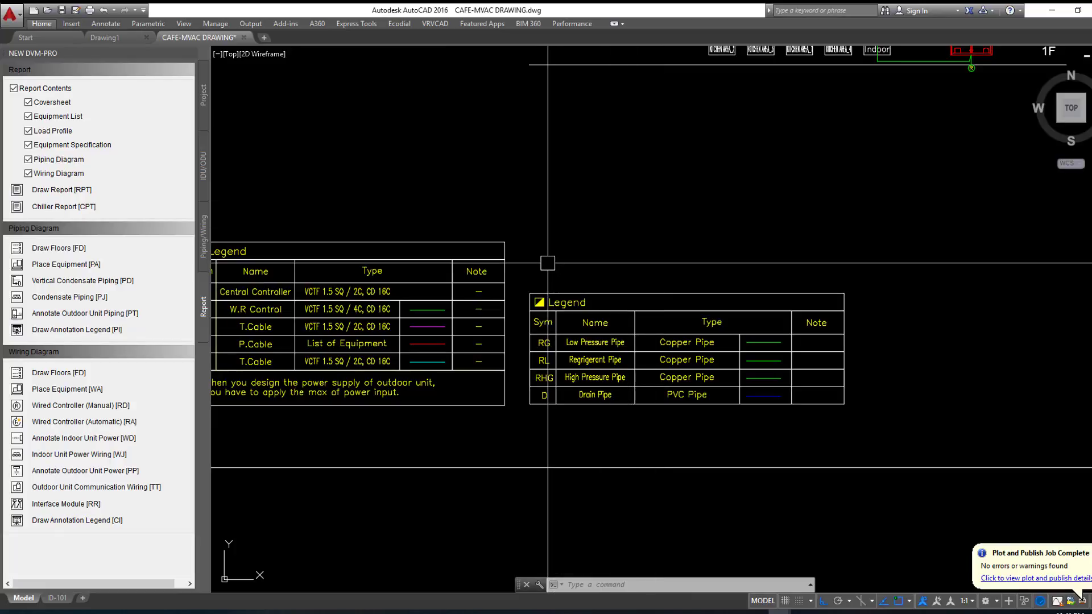
middle_click_drag(548, 263, 699, 194)
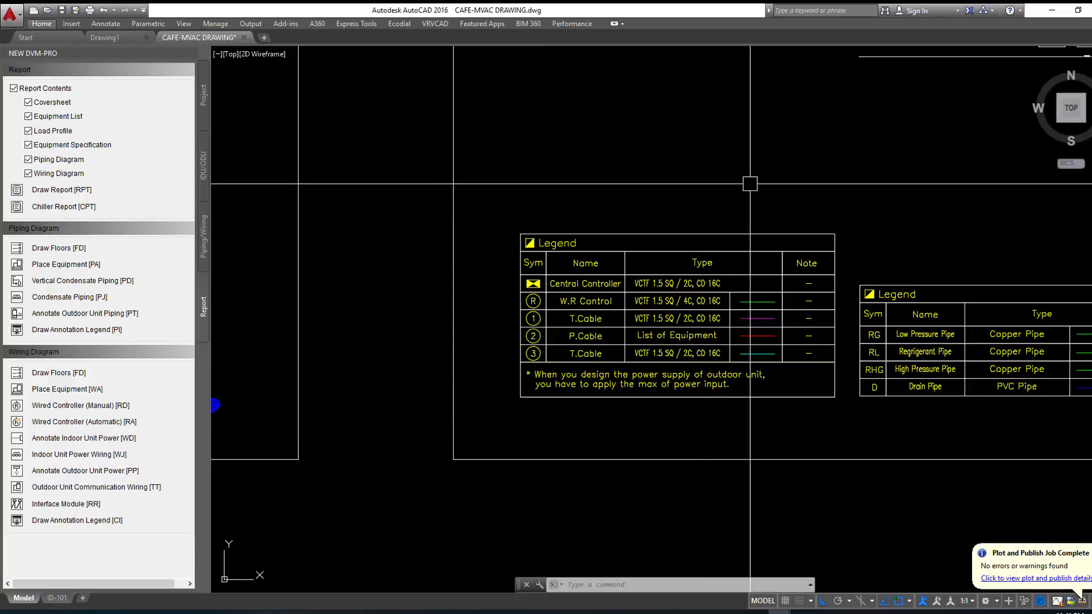
scroll(745, 193, "down", 5)
scroll(510, 204, "up", 4)
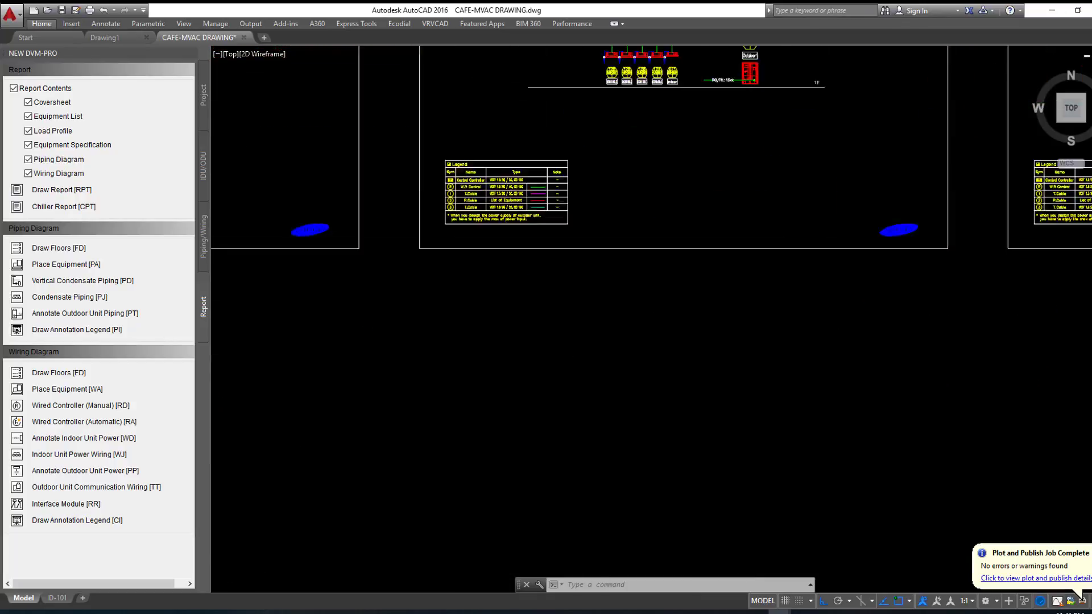
scroll(511, 205, "up", 3)
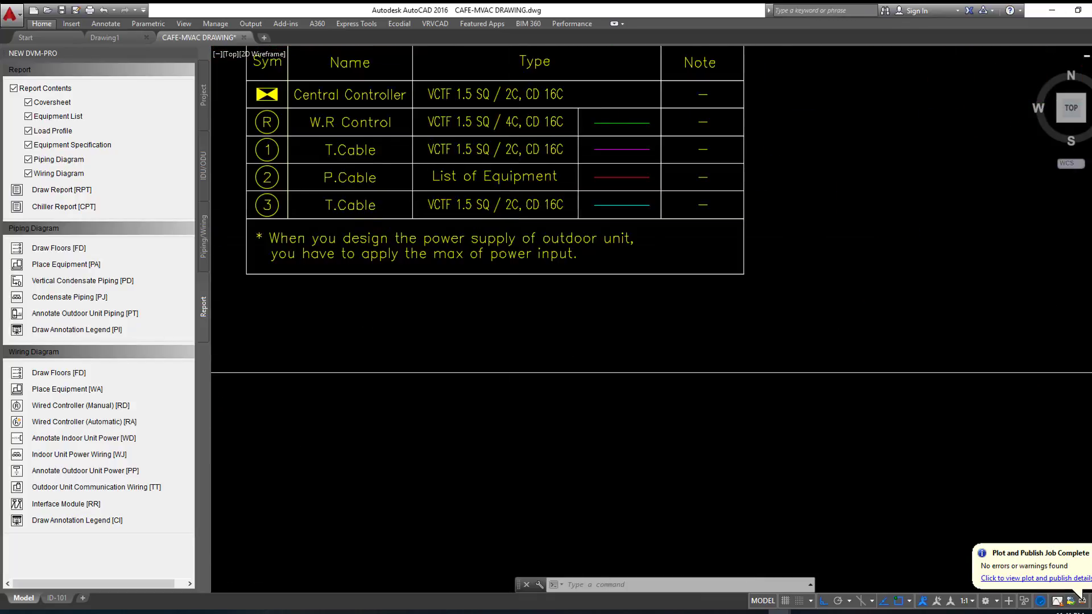
scroll(511, 204, "down", 5)
middle_click_drag(312, 294, 412, 208)
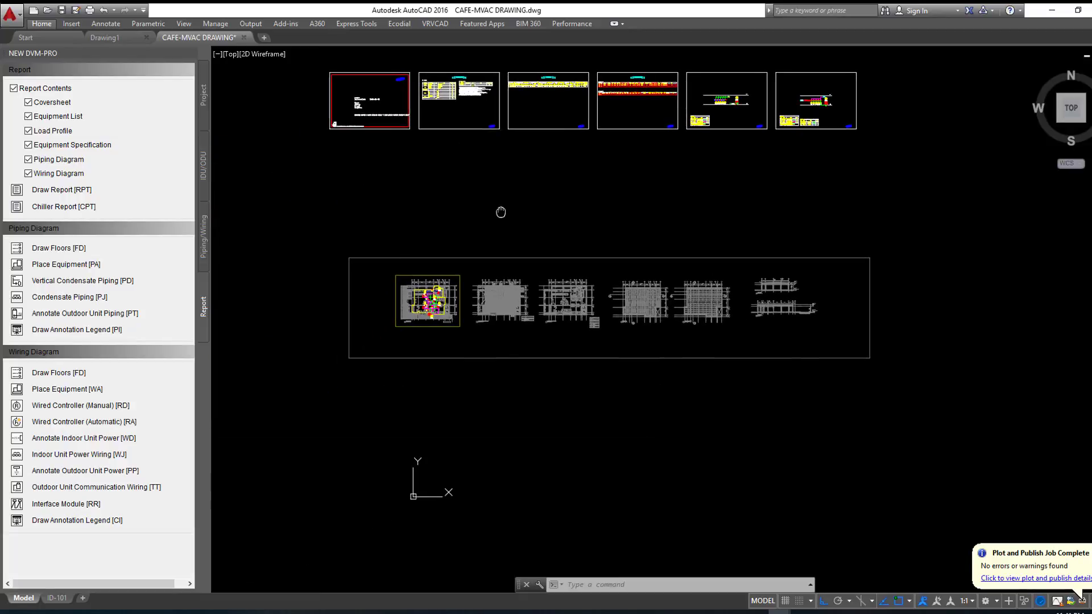
scroll(419, 71, "up", 6)
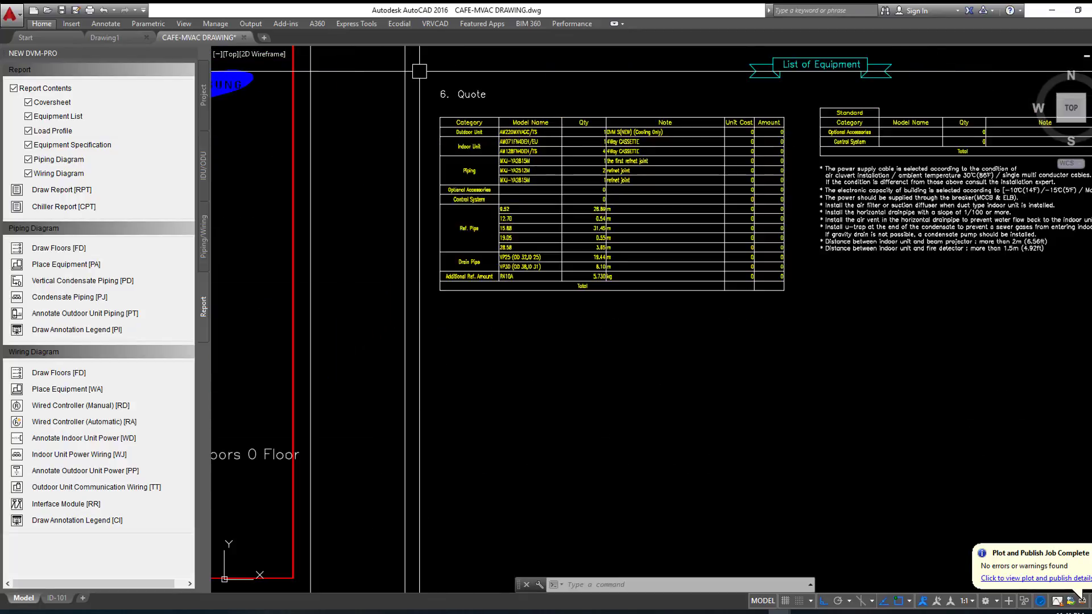
scroll(672, 118, "up", 5)
scroll(671, 118, "down", 3)
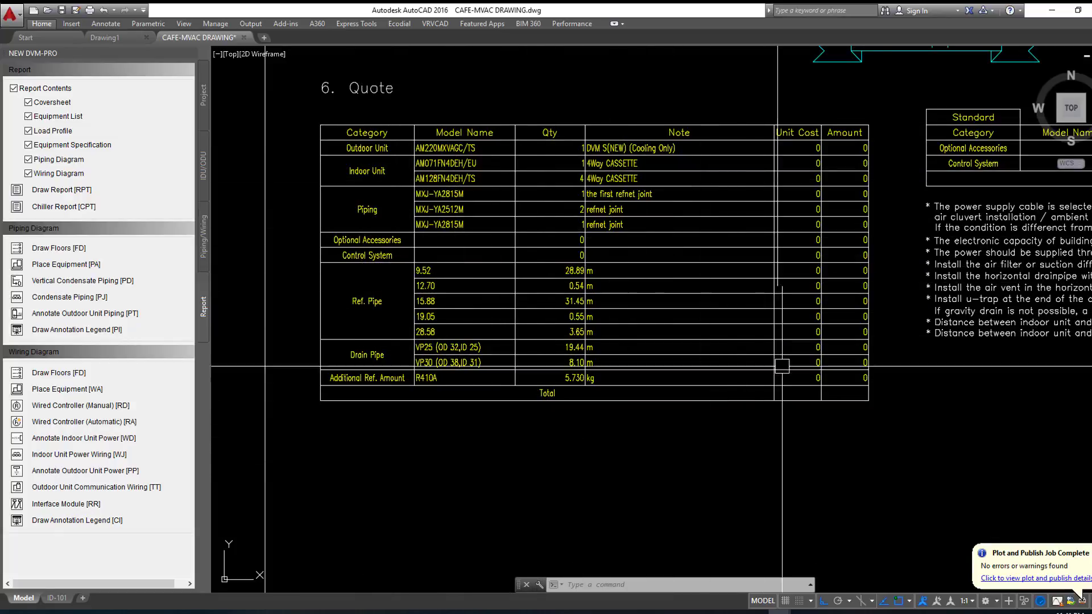
middle_click_drag(853, 232, 308, 236)
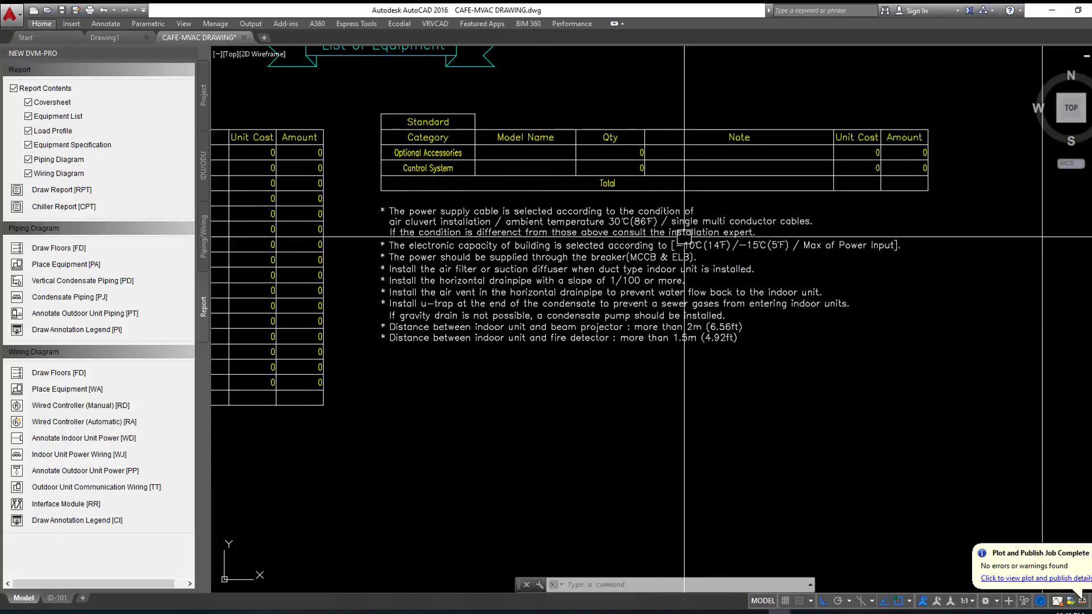
scroll(684, 236, "down", 8)
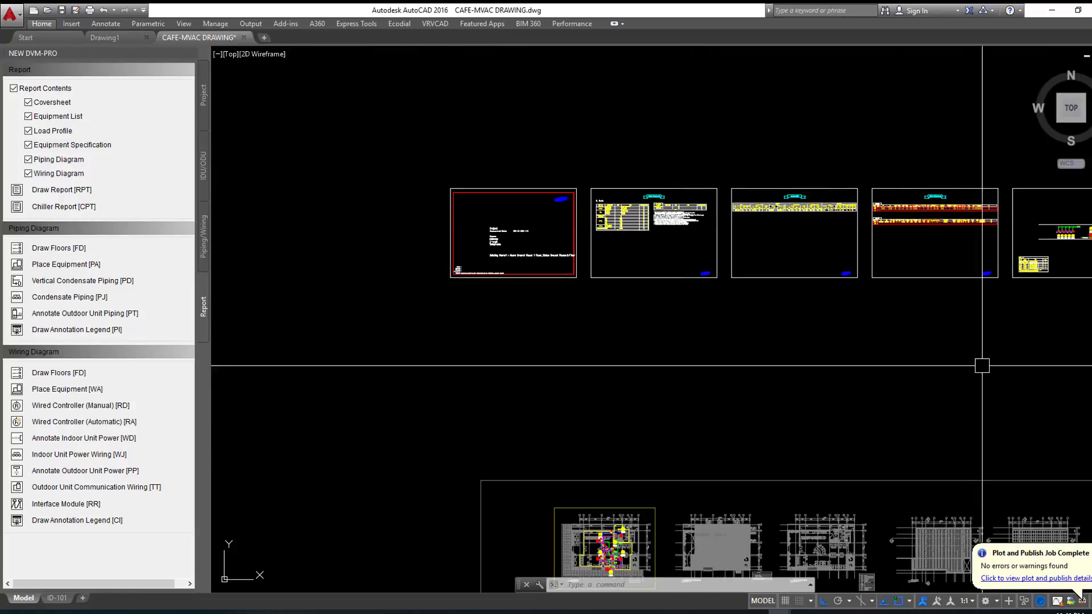
scroll(699, 94, "down", 2)
scroll(330, 279, "up", 6)
middle_click_drag(330, 285, 478, 307)
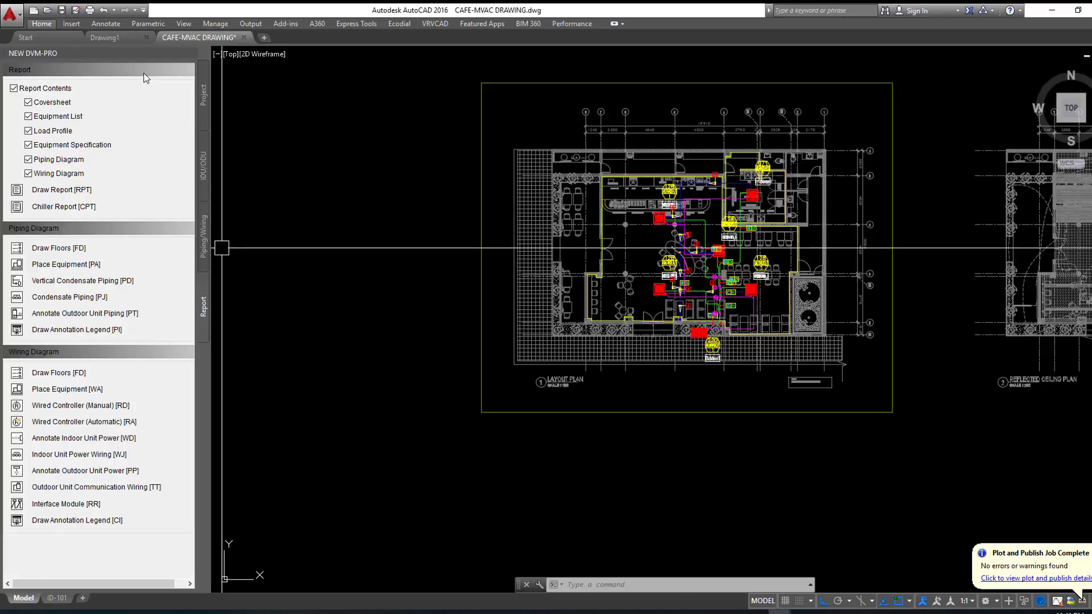
Step: Try the Chiller Report (no chillers found), cancel the piping legend, and show Piping/Wiring commands
left_click(62, 206)
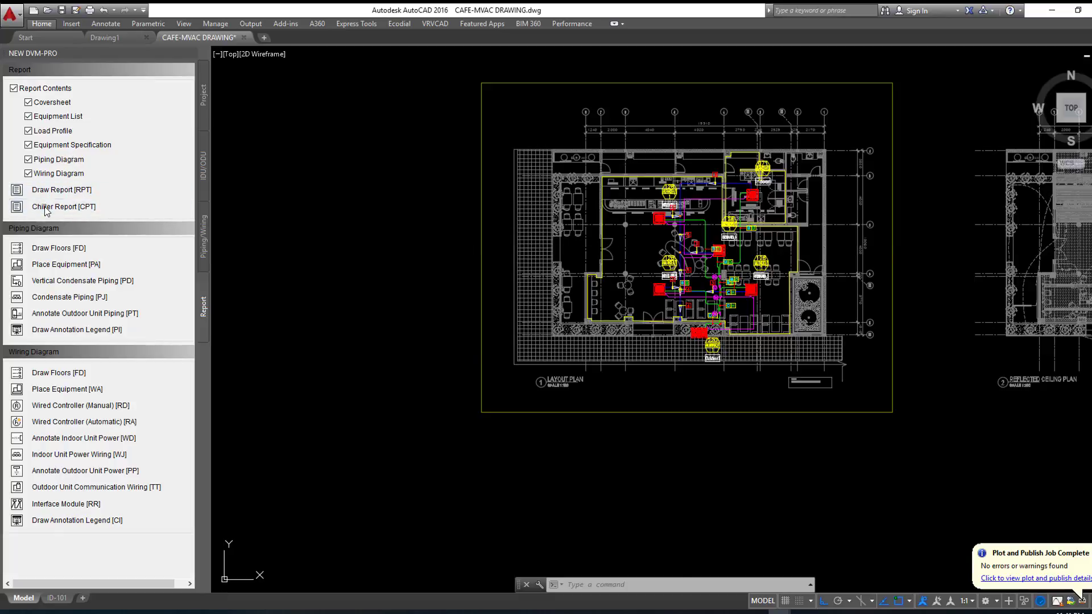
left_click(626, 337)
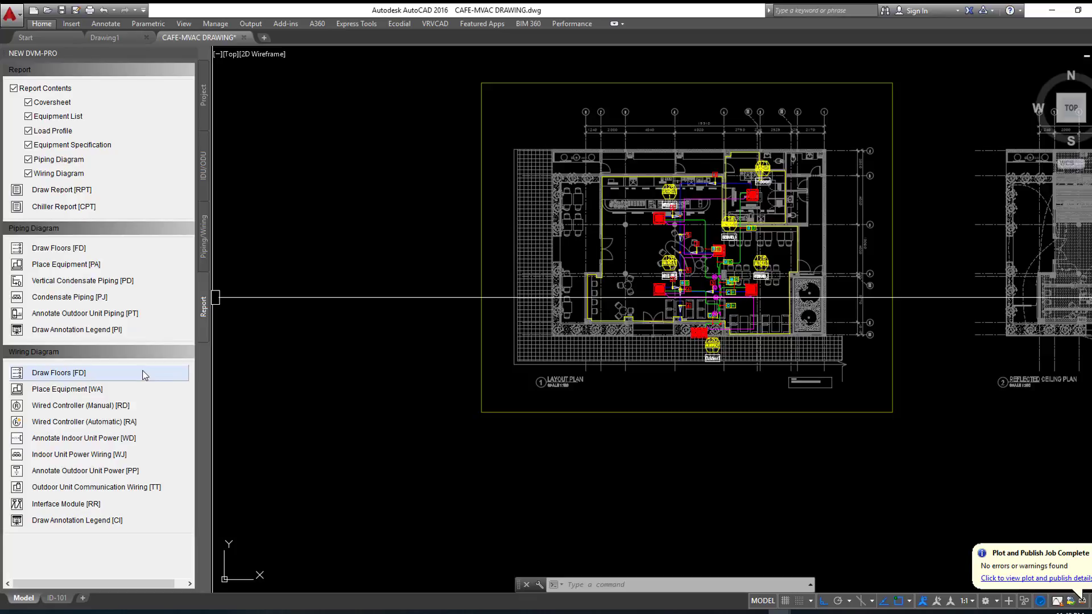
left_click(119, 331)
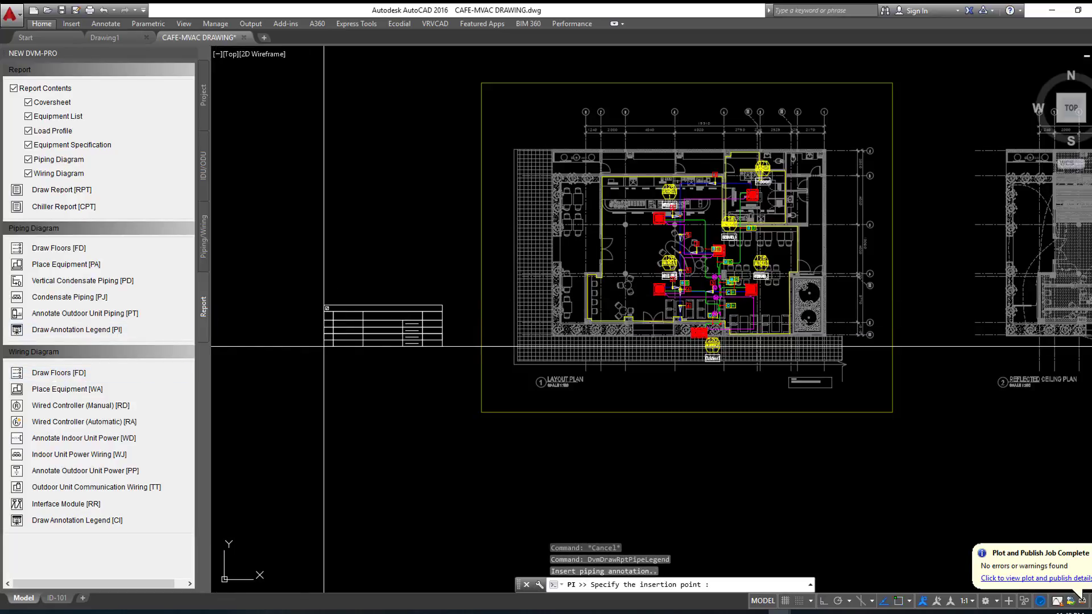
key("Escape")
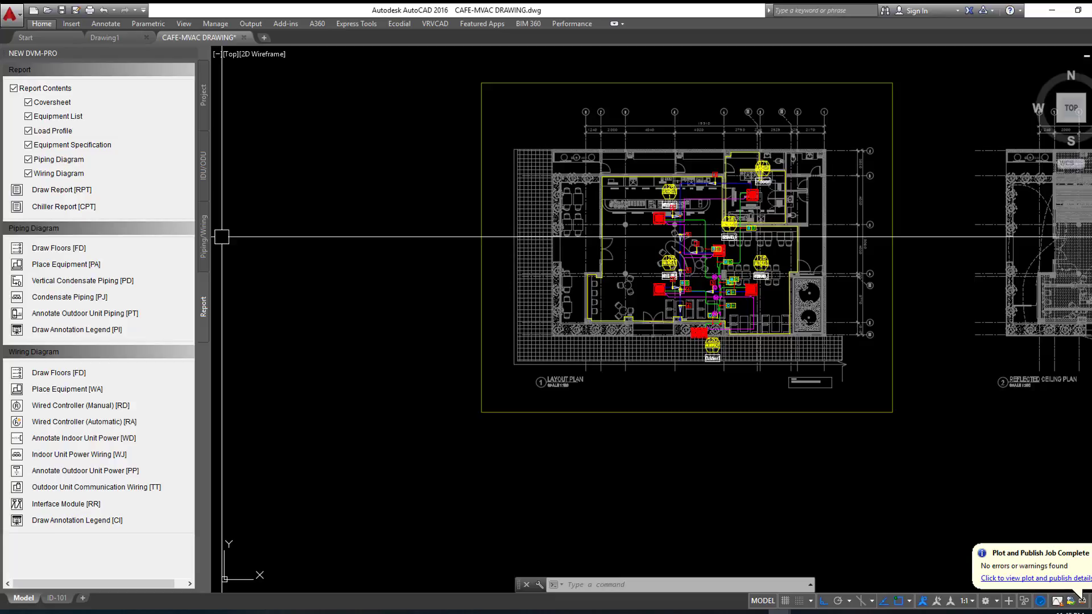
left_click(205, 231)
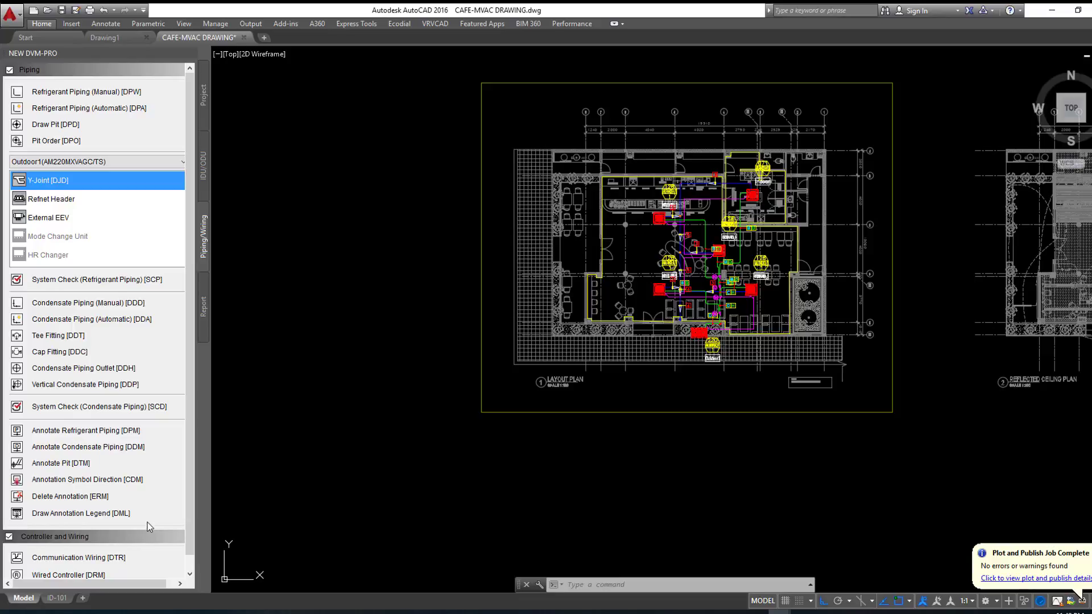
left_click(94, 513)
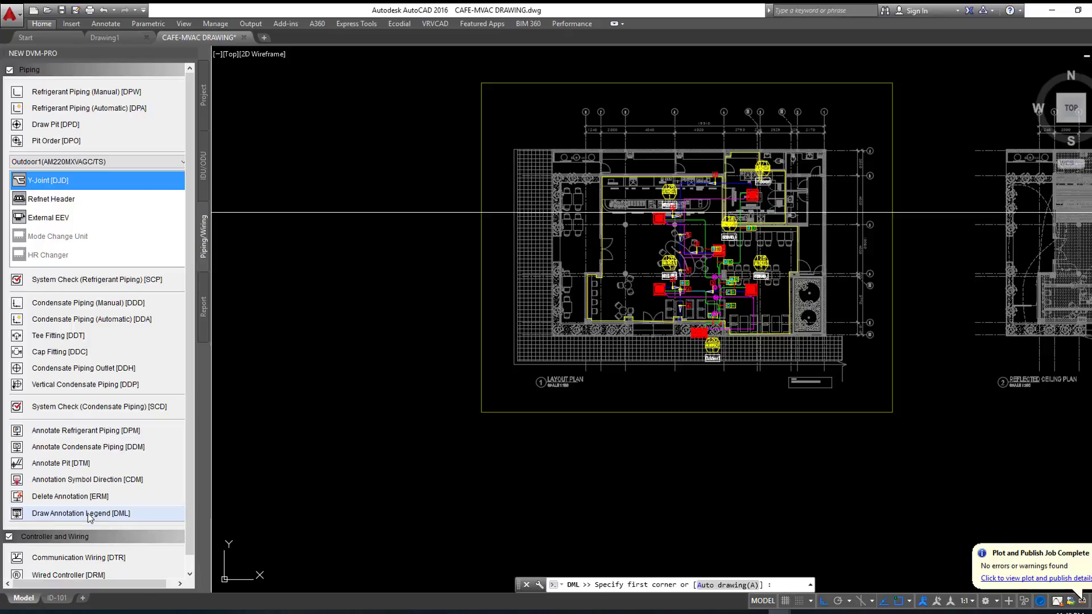
scroll(318, 378, "down", 5)
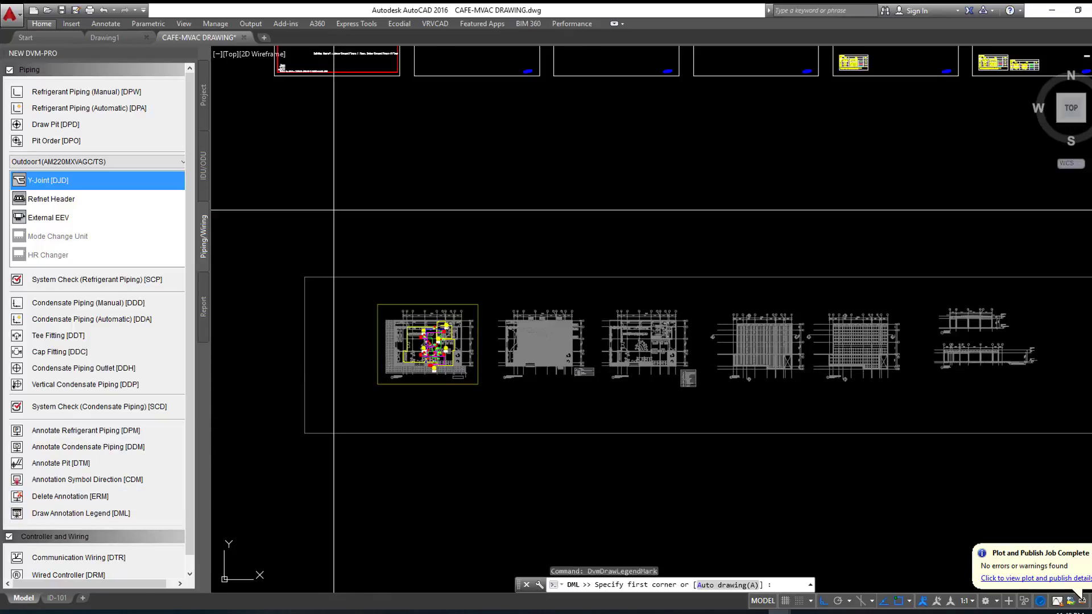
left_click(304, 149)
left_click(489, 239)
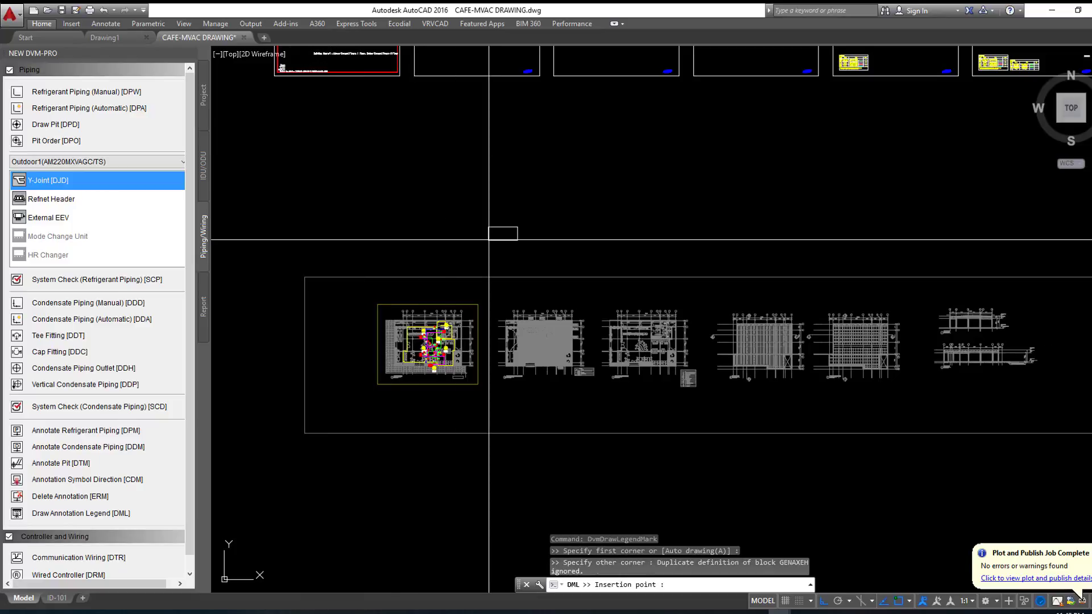
scroll(316, 378, "up", 4)
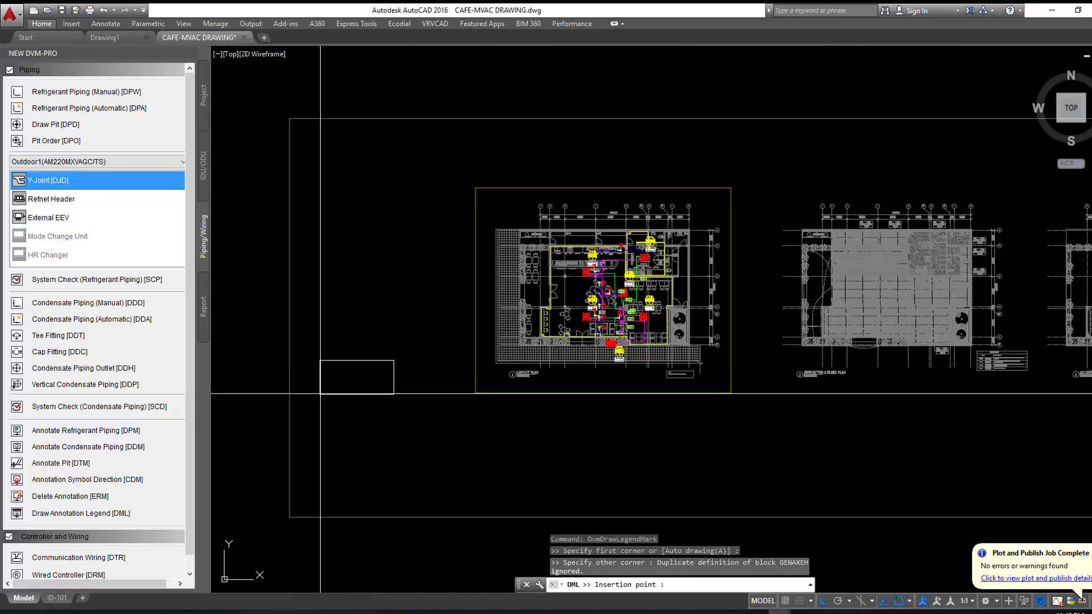
scroll(552, 416, "up", 2)
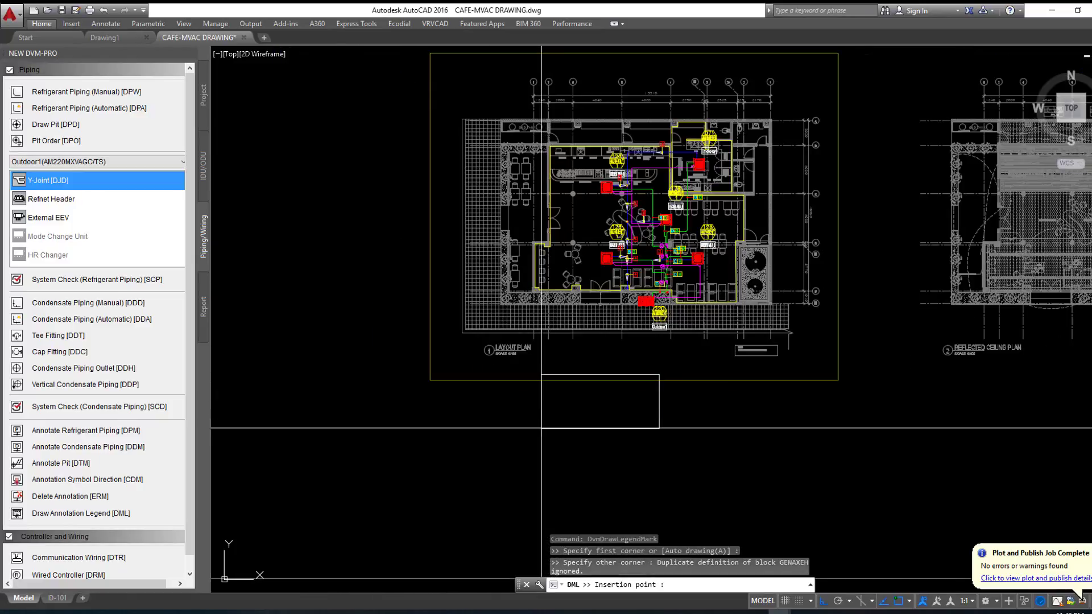
left_click(532, 466)
scroll(532, 466, "up", 4)
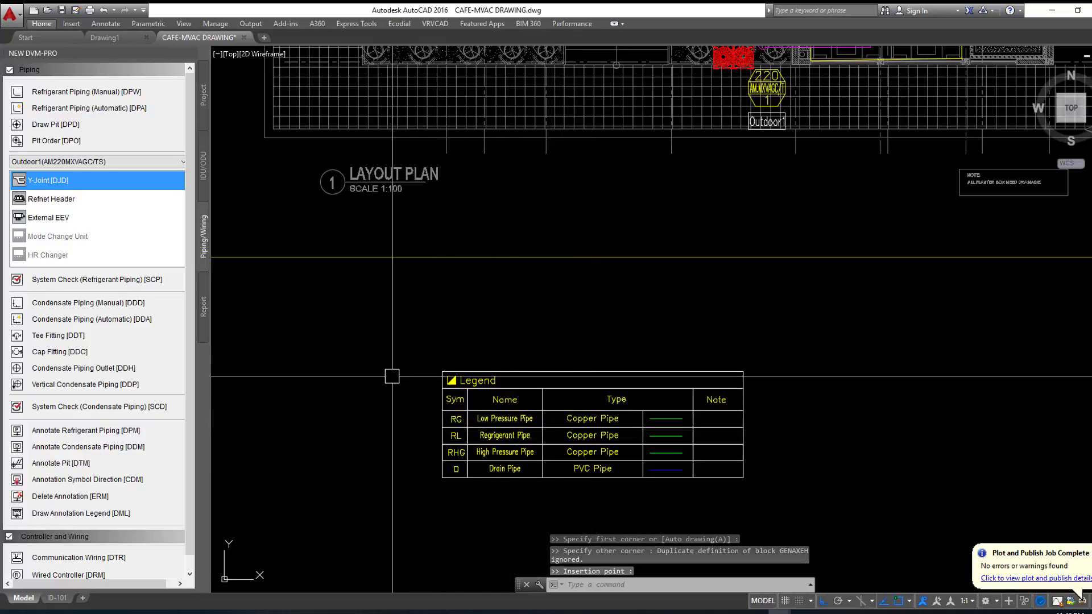
middle_click_drag(390, 373, 271, 266)
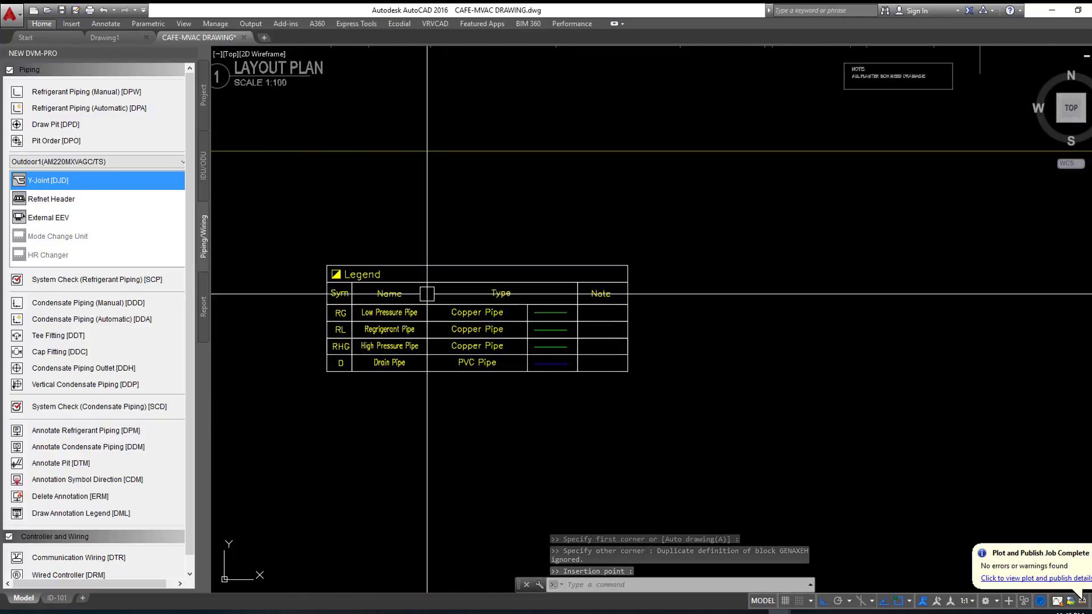
key("ctrl+z")
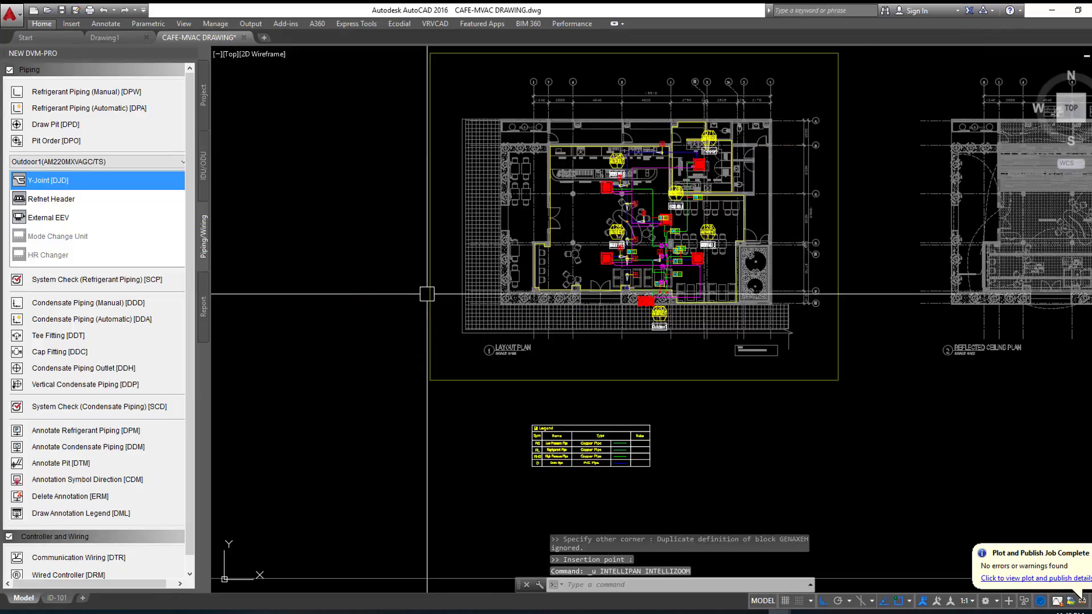
key("ctrl+z")
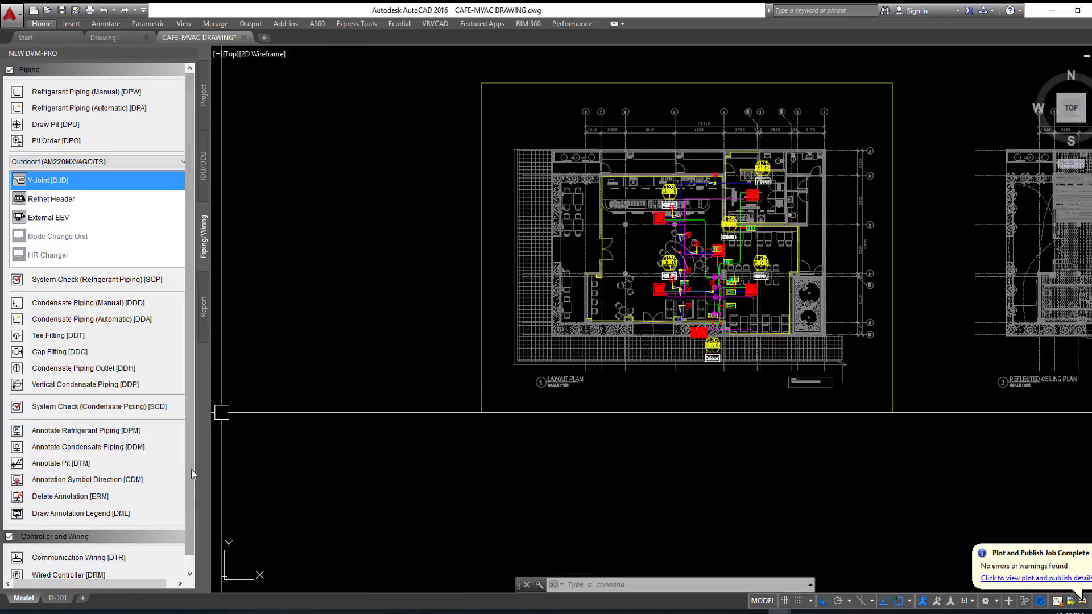
Step: Draw the annotation legend automatically, placing the pipe-size and piping Legend tables left of the layout plan
scroll(192, 474, "down", 1)
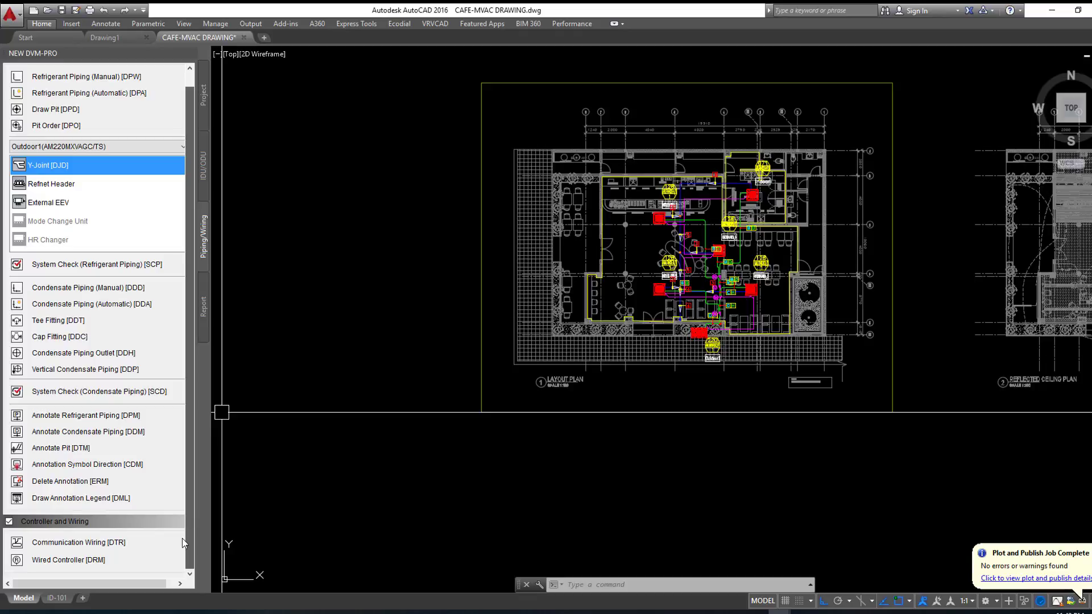
left_click(74, 502)
type("a")
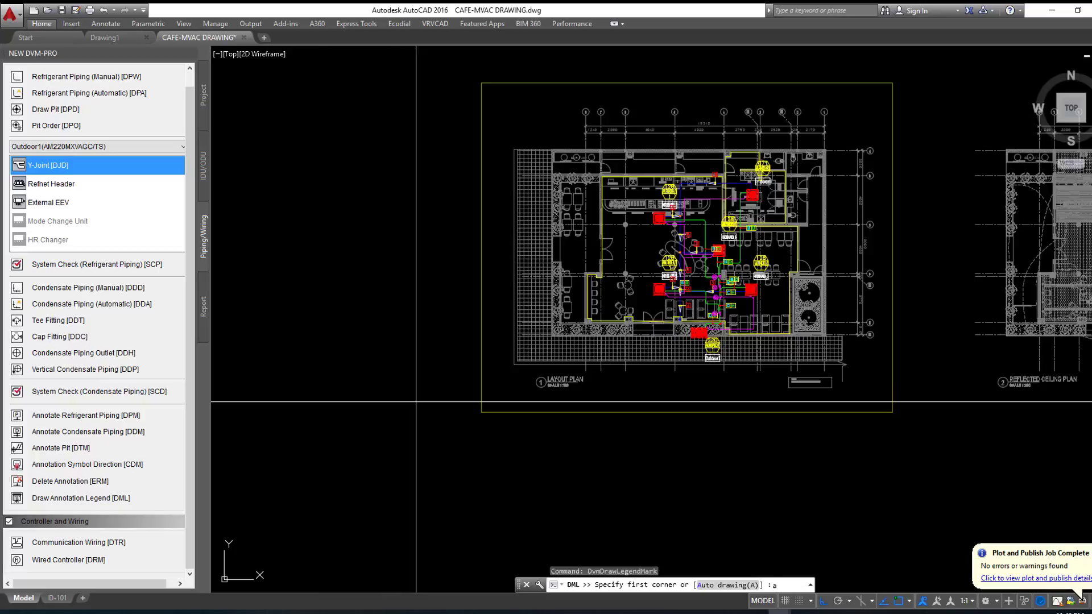
key("Return")
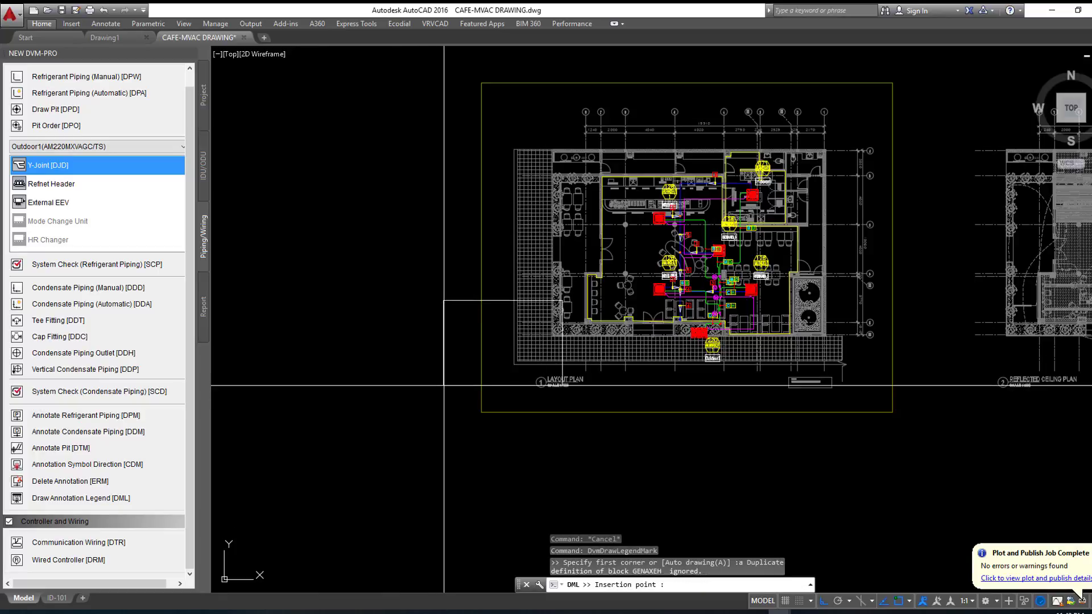
scroll(443, 385, "down", 2)
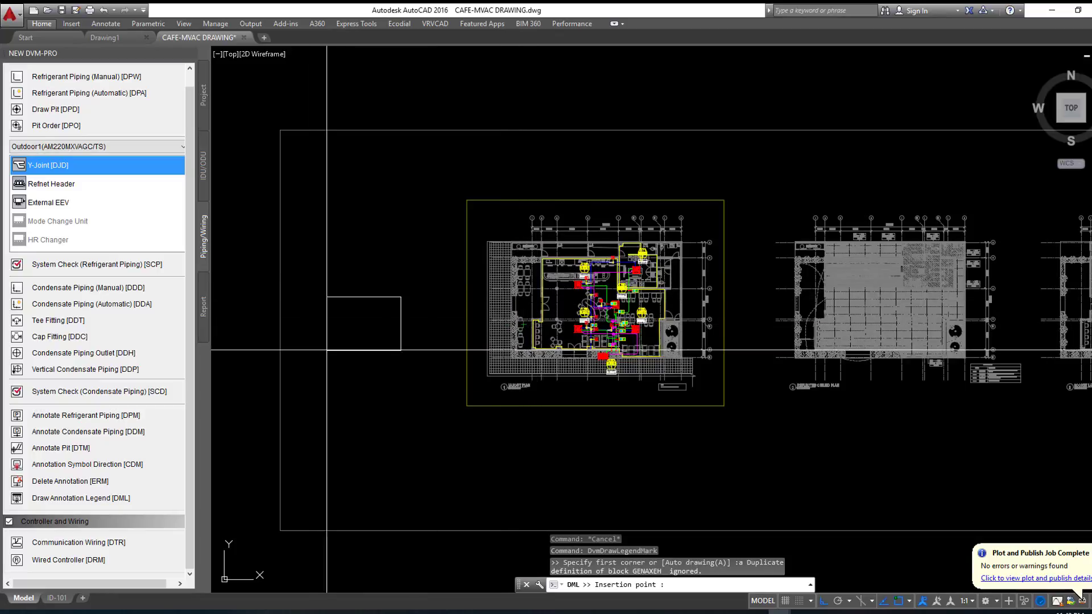
left_click(353, 272)
scroll(360, 272, "up", 2)
scroll(360, 271, "up", 3)
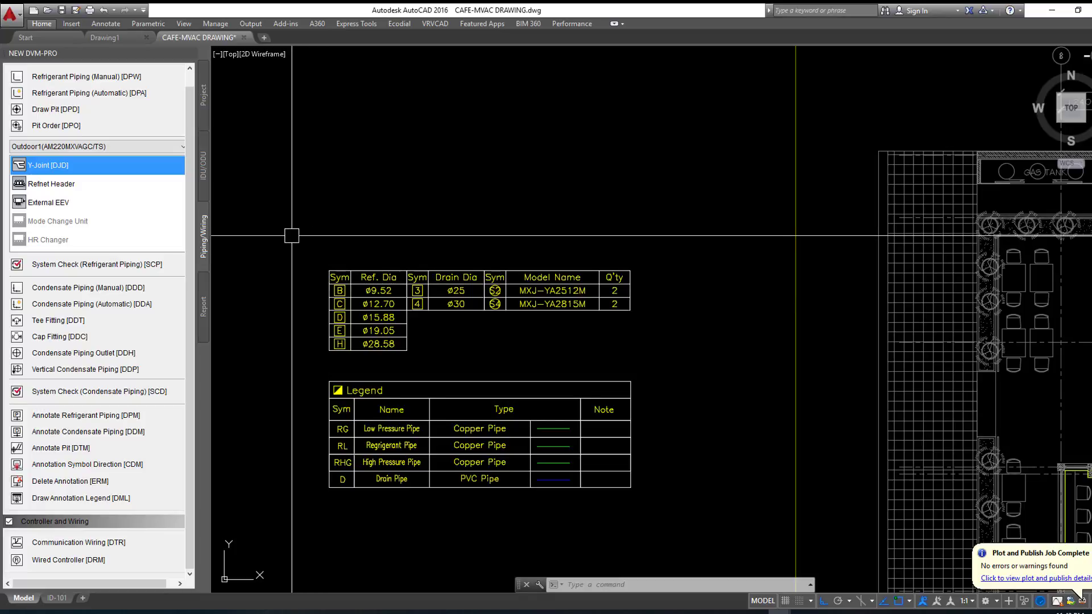
Step: Window-select the pipe-size schedule and piping Legend tables
scroll(291, 236, "down", 2)
scroll(1053, 278, "up", 2)
scroll(1053, 279, "up", 2)
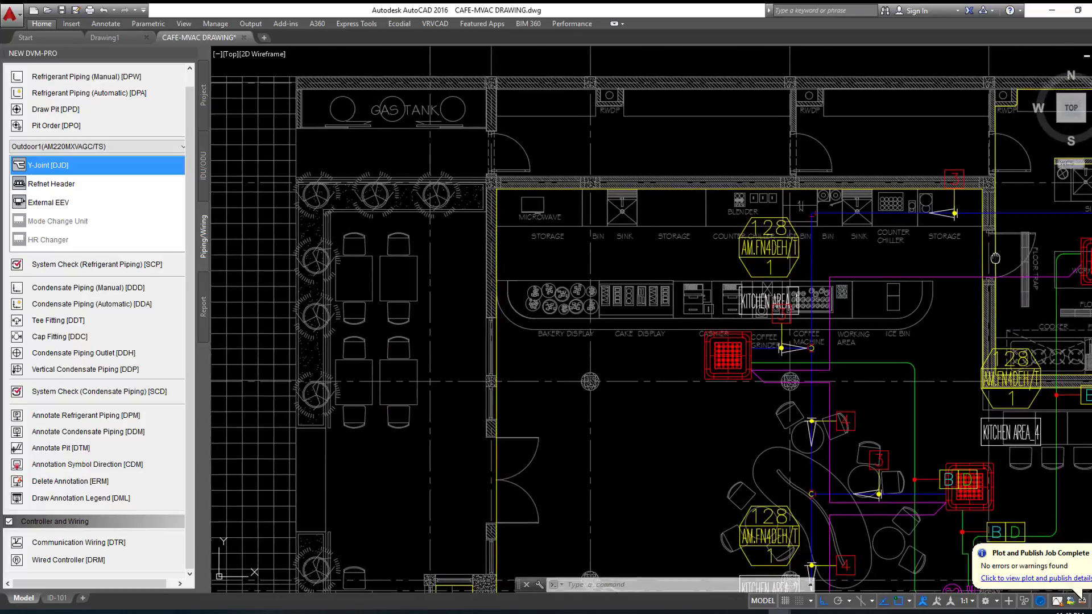
scroll(1052, 279, "up", 1)
scroll(871, 230, "down", 2)
scroll(887, 219, "down", 2)
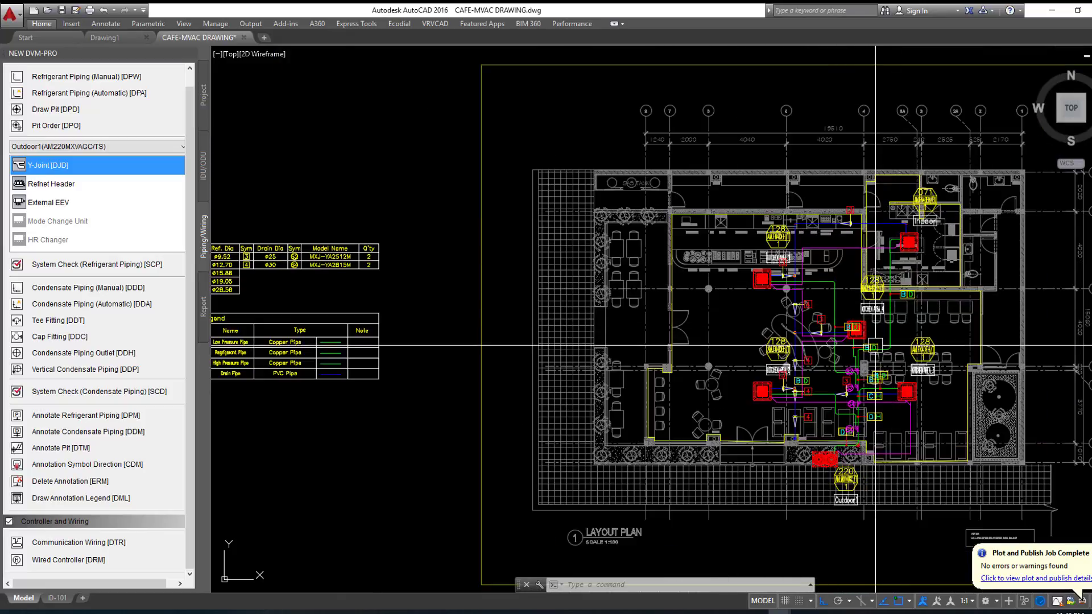
scroll(830, 319, "up", 2)
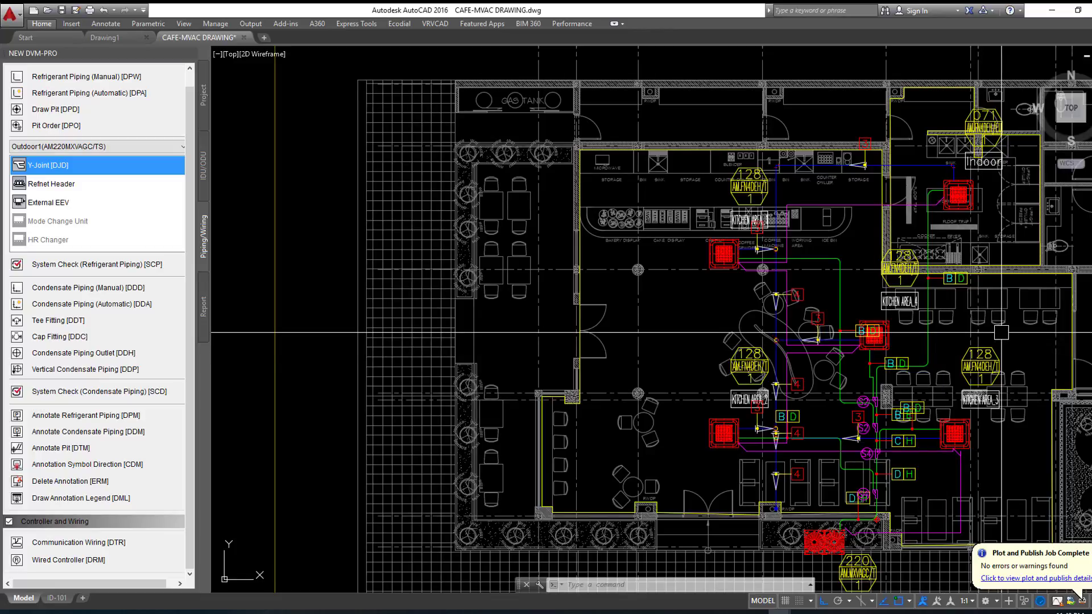
scroll(1001, 332, "down", 4)
scroll(259, 300, "up", 6)
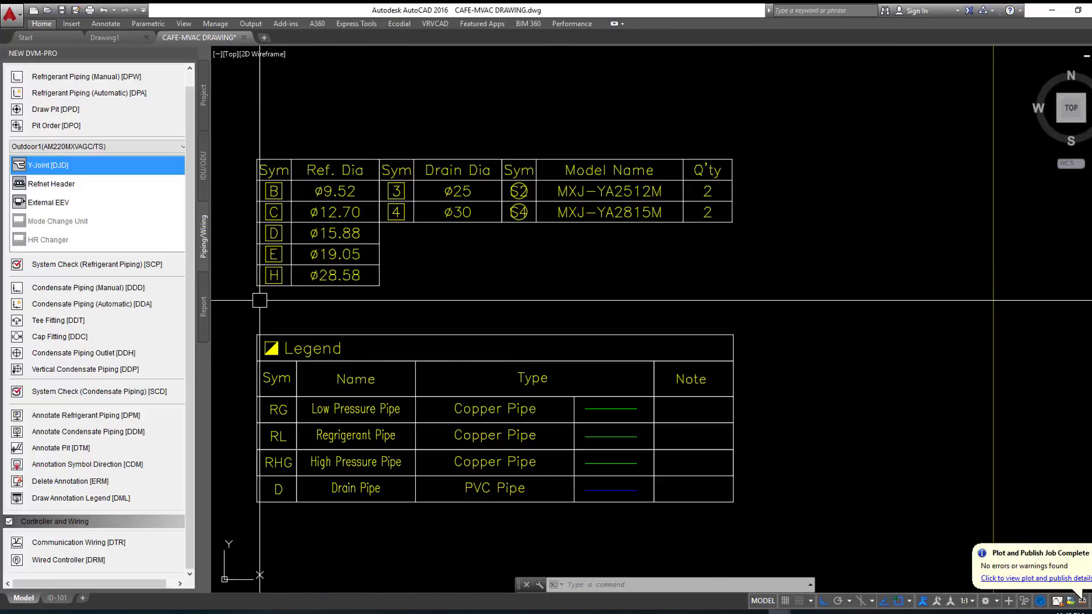
scroll(695, 251, "down", 6)
middle_click_drag(694, 251, 649, 348)
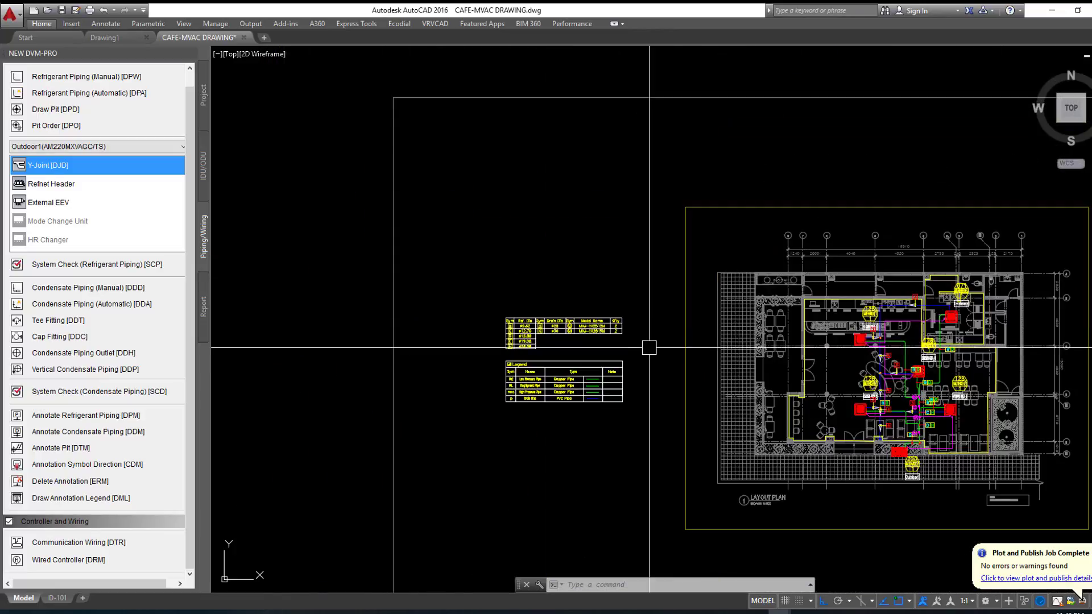
scroll(649, 348, "down", 3)
scroll(649, 367, "up", 3)
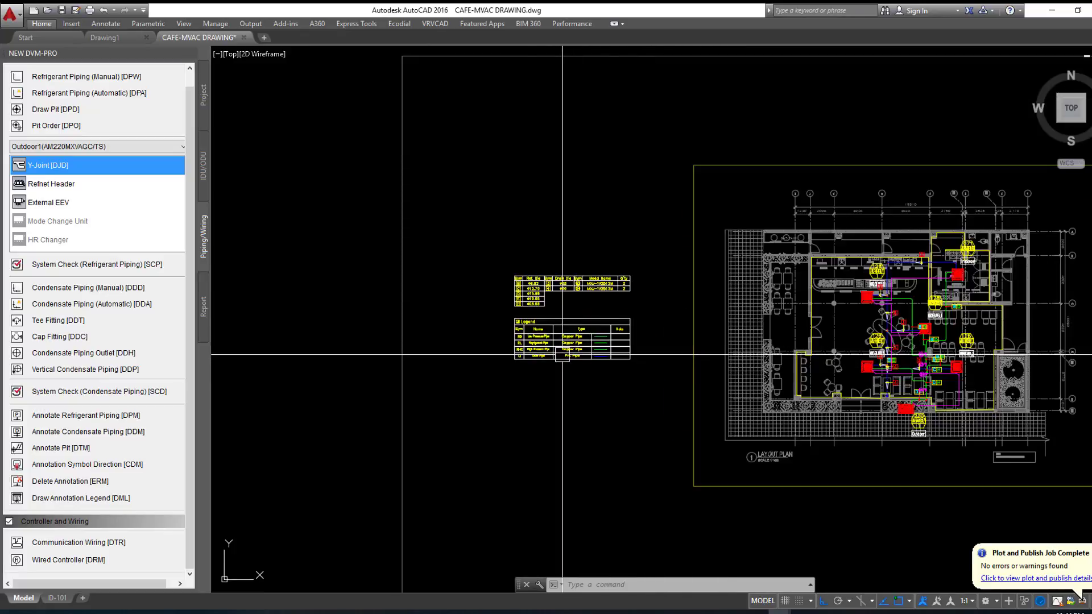
left_click(471, 212)
left_click(676, 431)
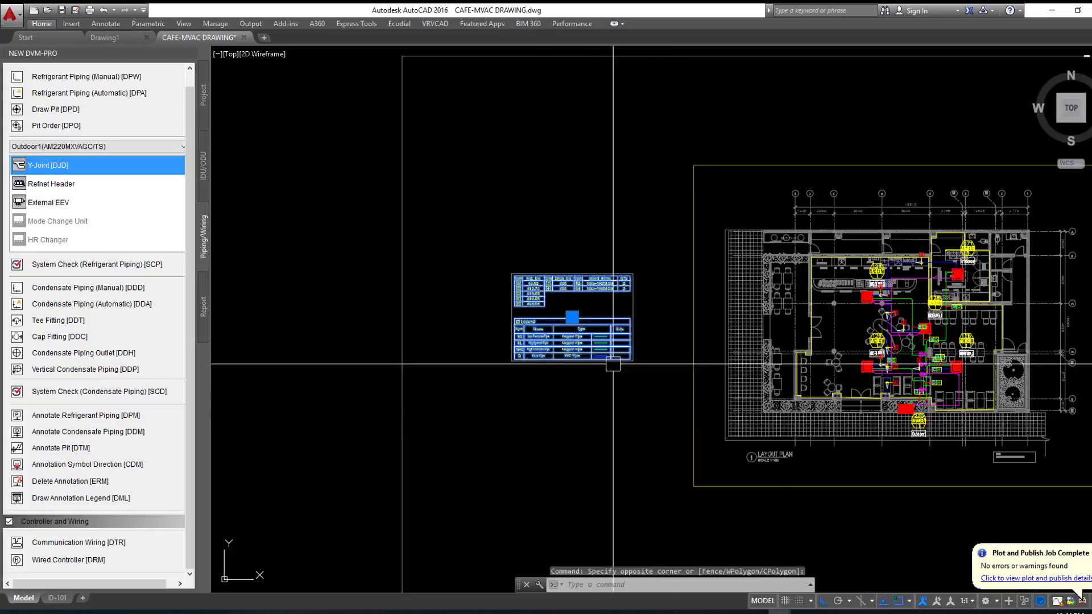
Step: Move both tables to just above the layout plan's top-left corner
scroll(538, 318, "up", 4)
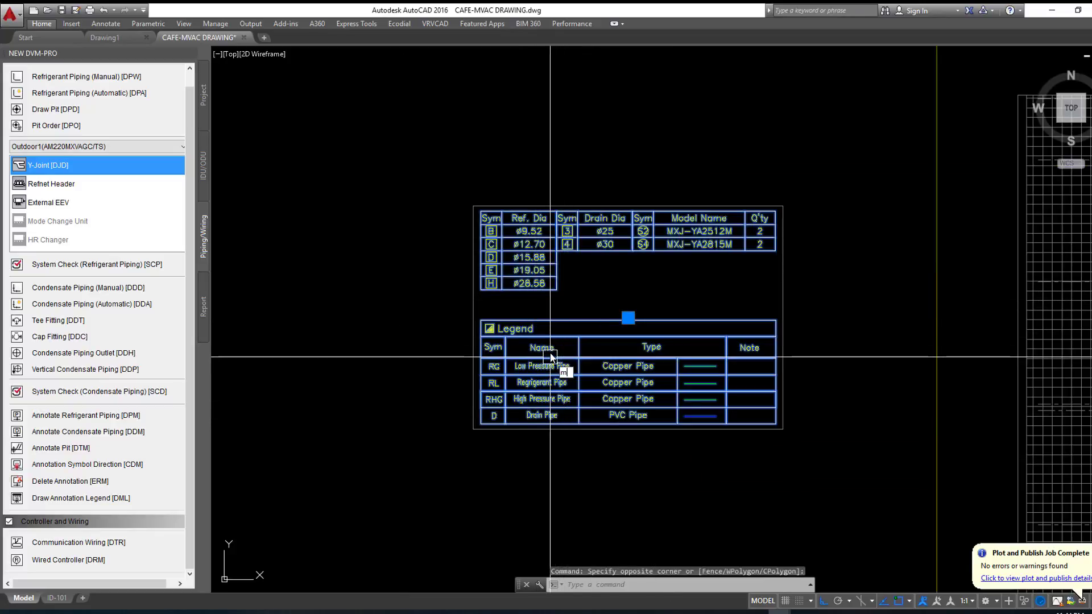
type("m")
key("Return")
left_click(480, 205)
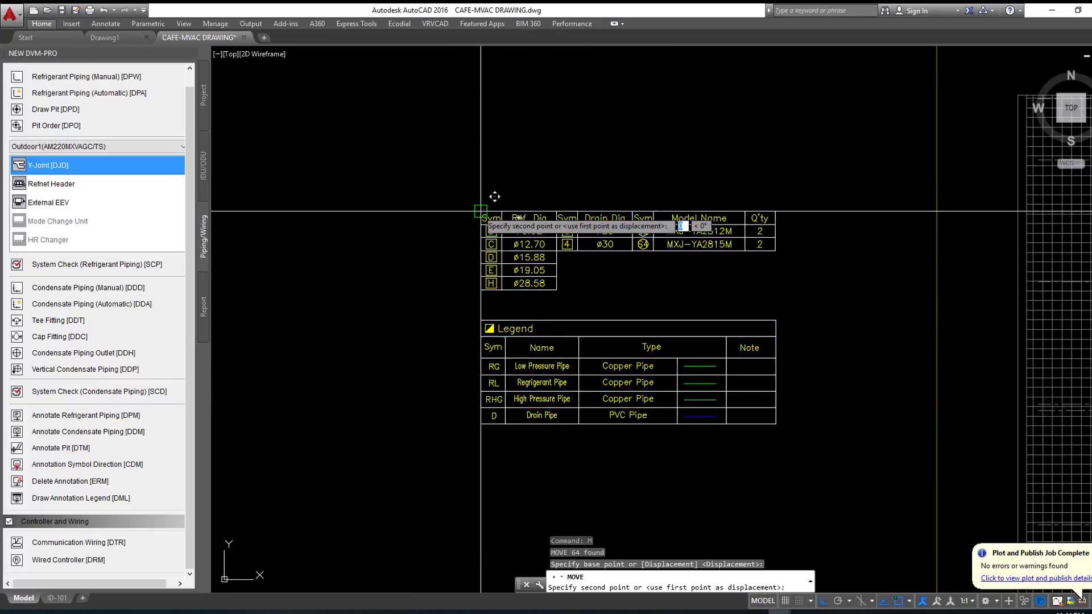
scroll(480, 216, "down", 5)
scroll(476, 255, "up", 1)
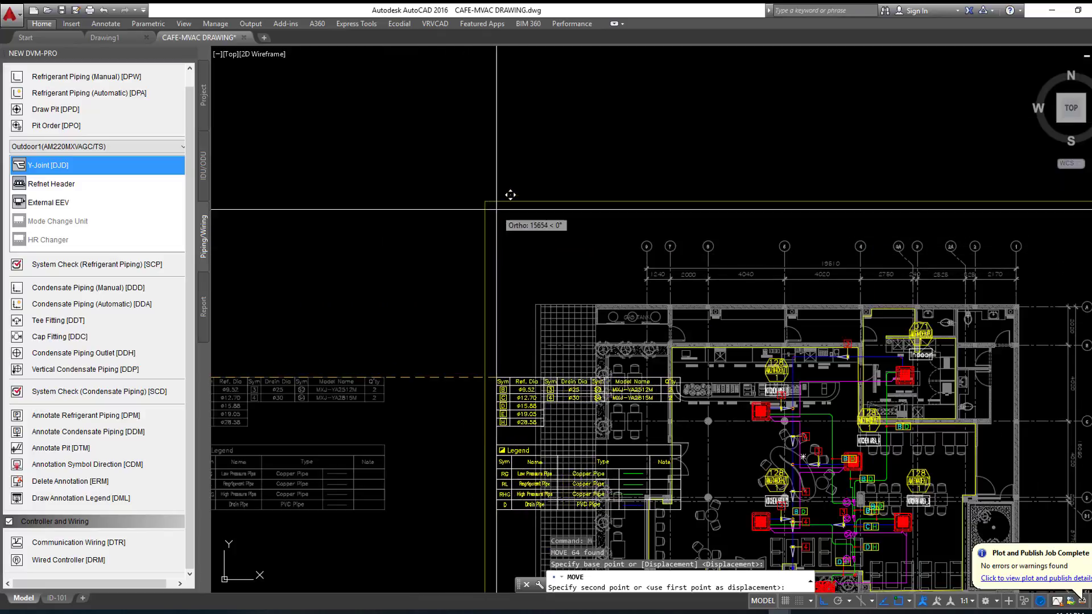
left_click(501, 183)
Step: Switch to the ID-101 layout and inspect the floor-plan sheet's tables and legend
scroll(679, 183, "down", 4)
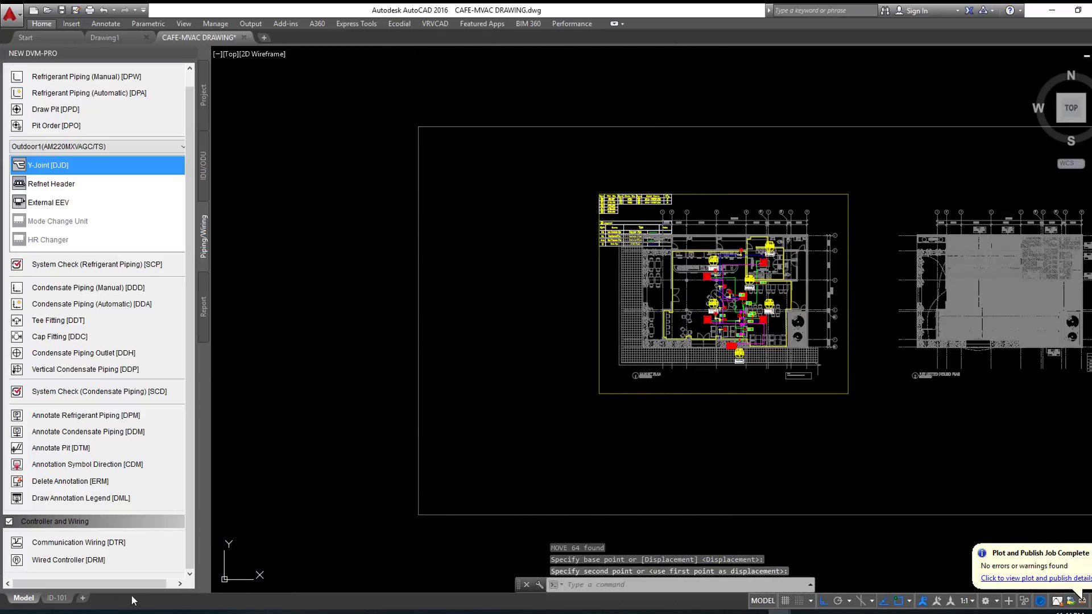
left_click(57, 598)
scroll(883, 262, "down", 3)
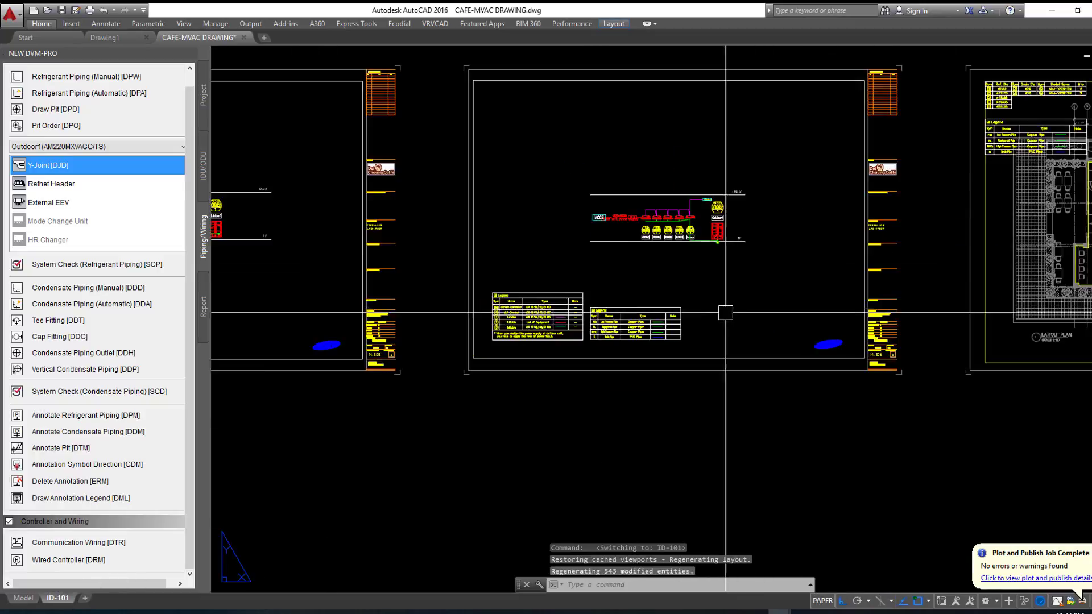
scroll(883, 262, "down", 2)
middle_click_drag(814, 262, 885, 111)
scroll(885, 111, "up", 4)
scroll(885, 111, "up", 2)
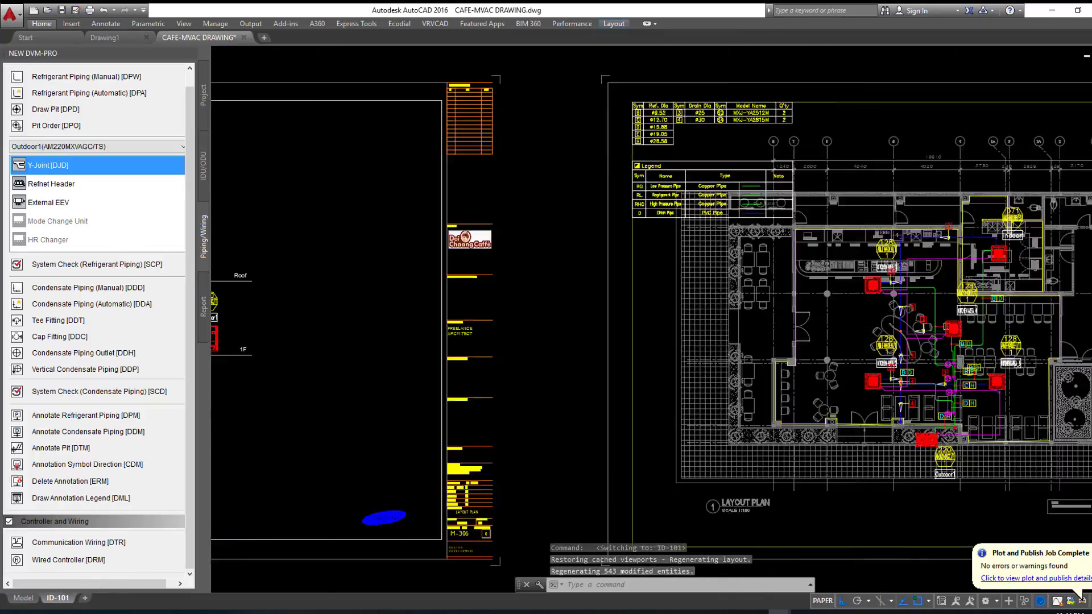
scroll(853, 108, "up", 2)
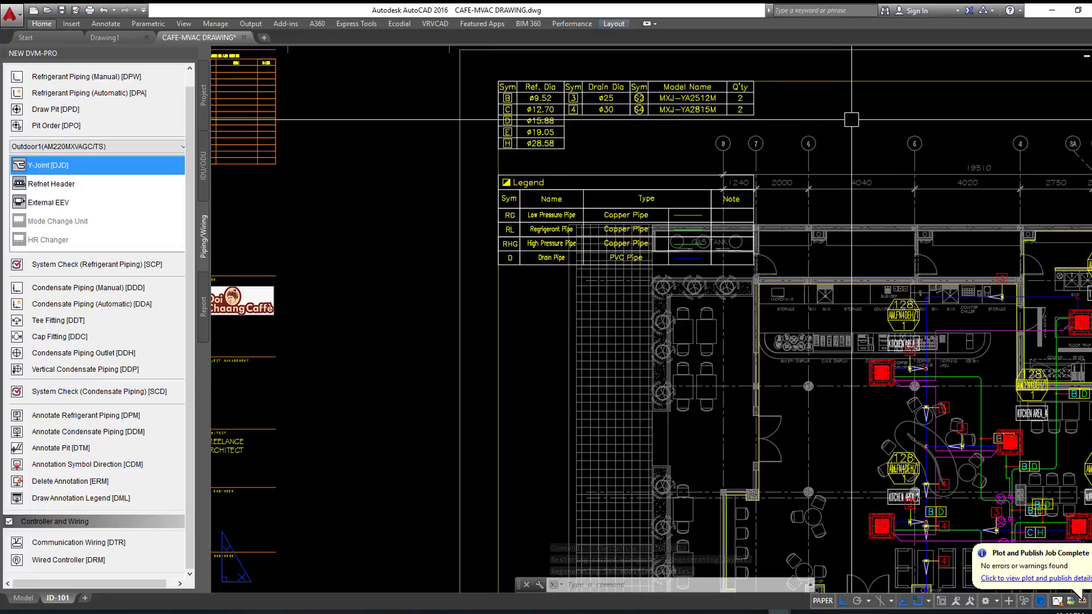
middle_click_drag(853, 108, 721, 244)
scroll(602, 205, "up", 4)
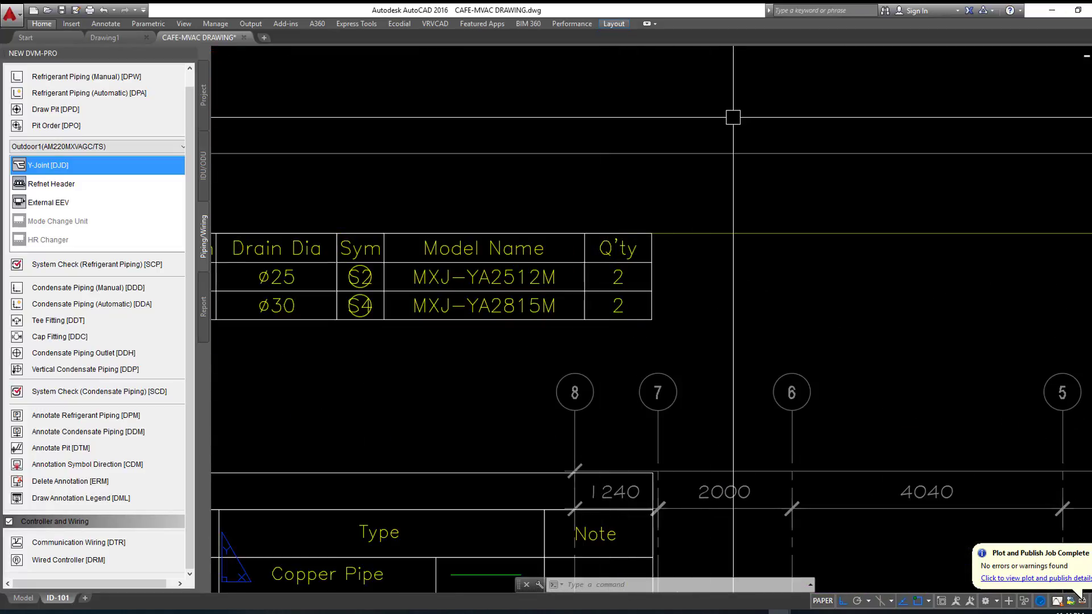
scroll(732, 115, "down", 2)
mouse_move(614, 334)
middle_mouse_down()
mouse_move(647, 289)
mouse_move(758, 225)
mouse_move(654, 171)
middle_mouse_up()
scroll(755, 217, "down", 4)
scroll(756, 199, "up", 2)
scroll(610, 139, "up", 1)
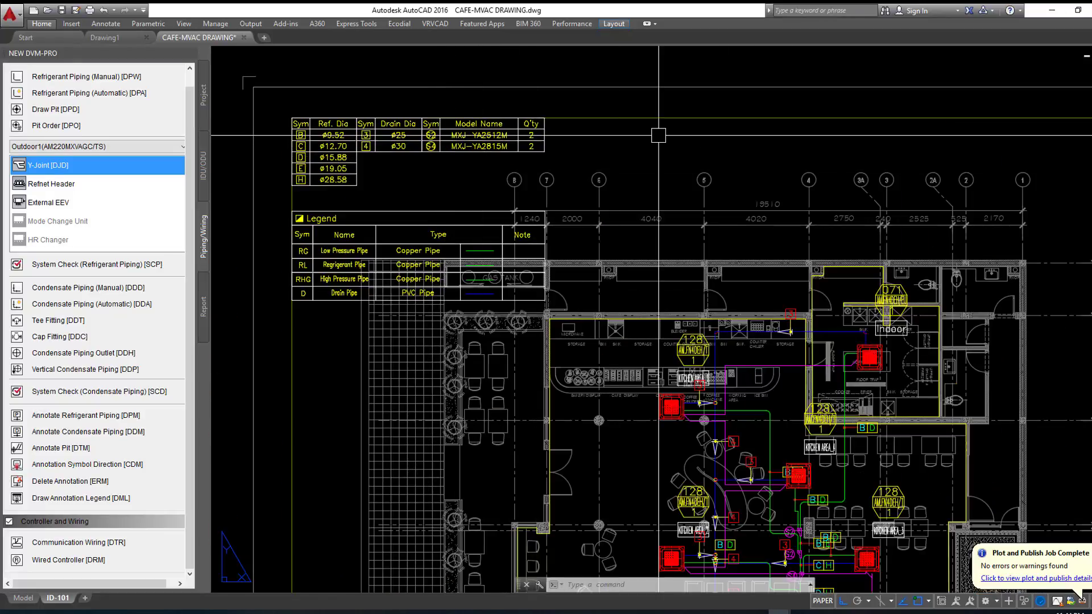
scroll(610, 139, "down", 3)
scroll(540, 290, "down", 2)
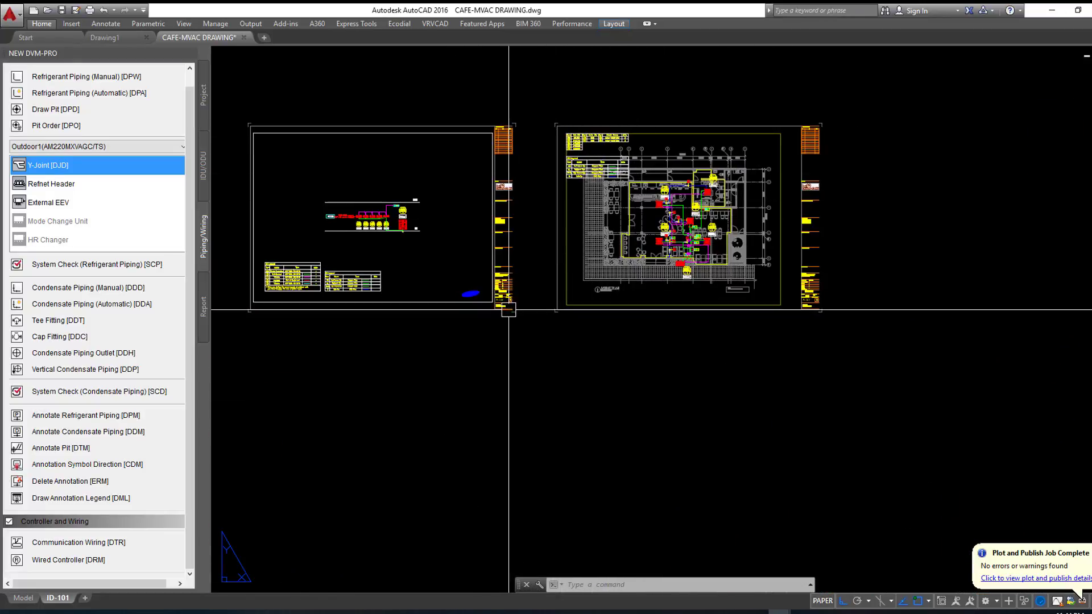
middle_click_drag(506, 306, 1003, 258)
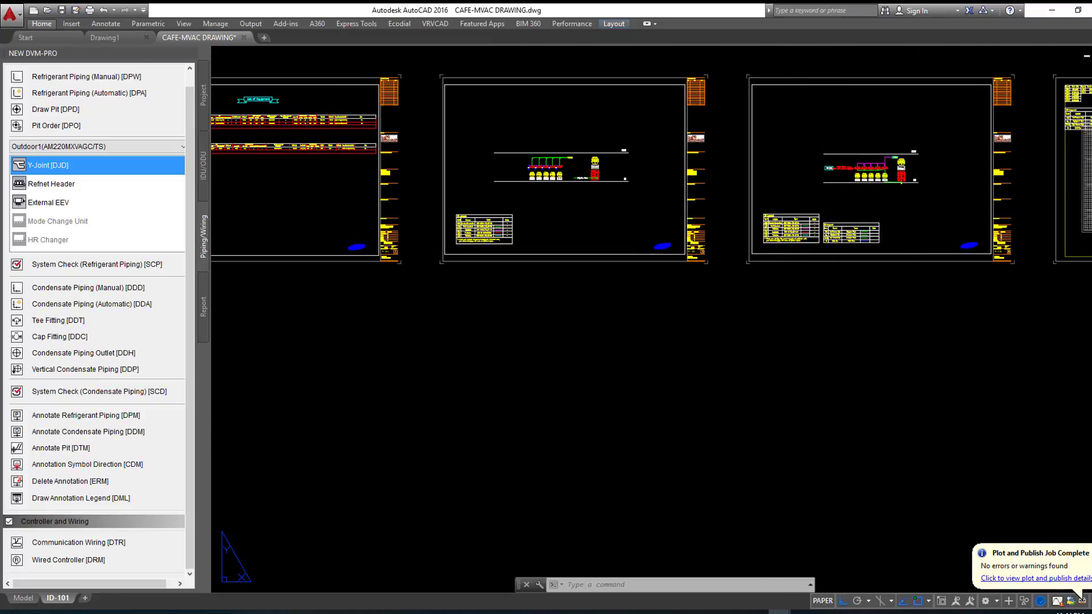
Step: Save the drawing and review all four layout sheets, including the floor-plan tables
key("ctrl+s")
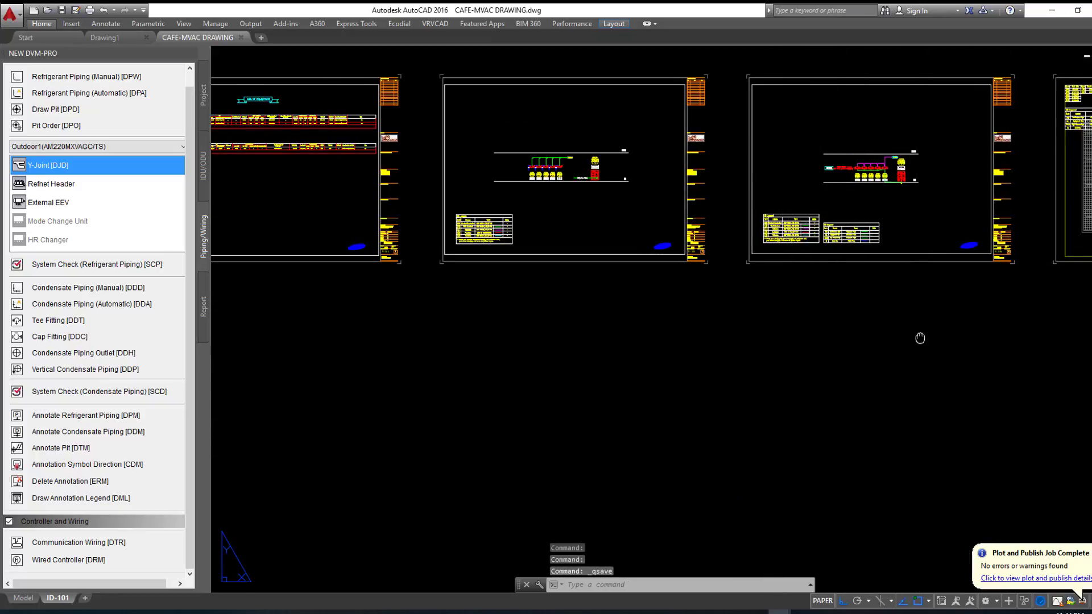
scroll(921, 336, "up", 2)
scroll(437, 284, "up", 2)
scroll(660, 261, "up", 5)
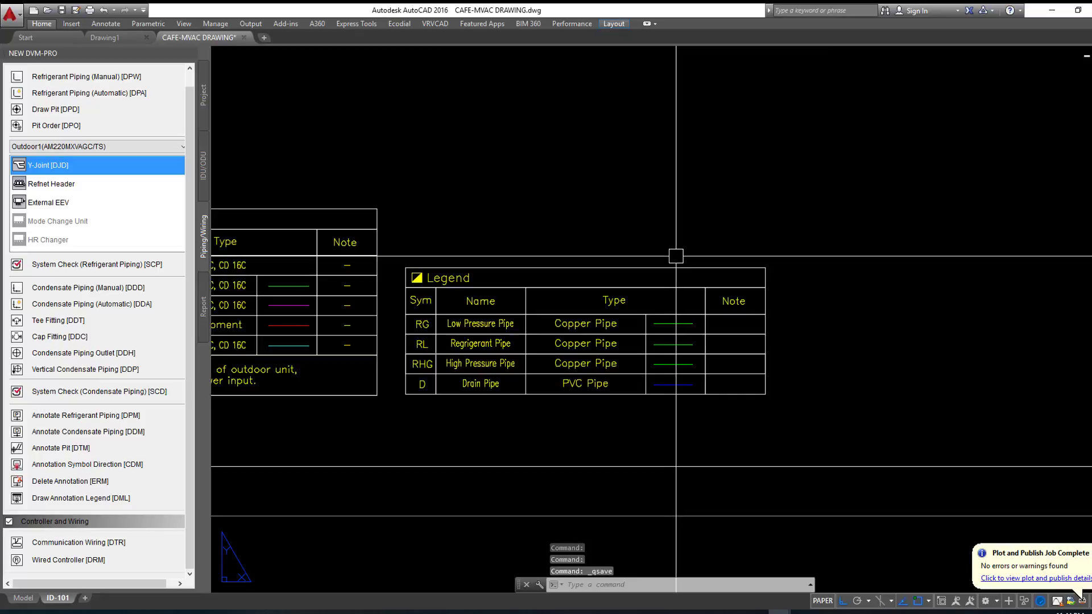
scroll(665, 259, "down", 5)
scroll(677, 255, "down", 2)
middle_click_drag(151, 261, 425, 288)
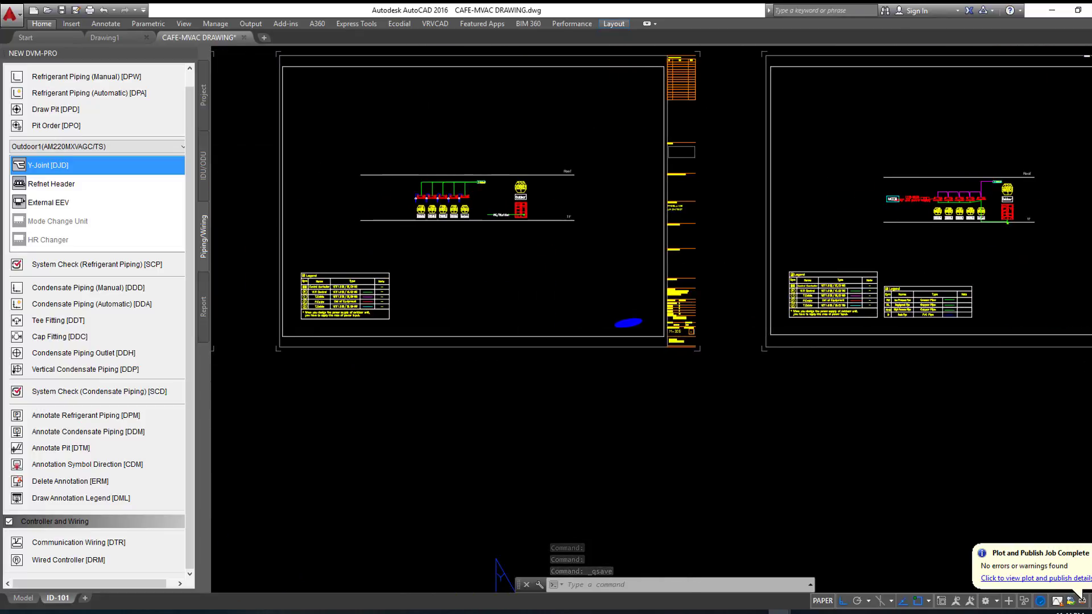
middle_click_drag(758, 295, 293, 434)
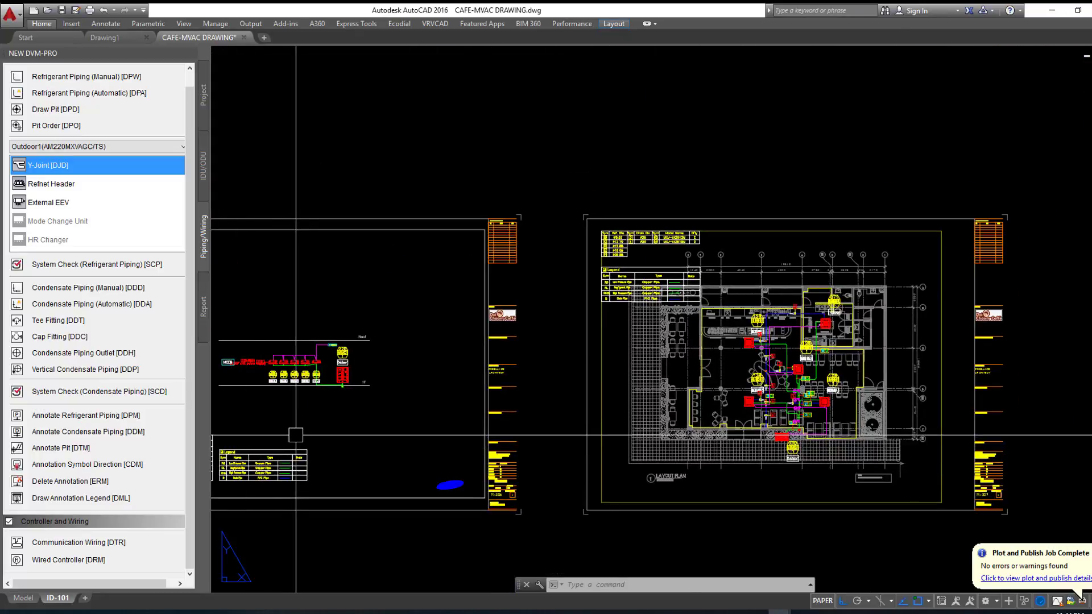
scroll(651, 247, "up", 4)
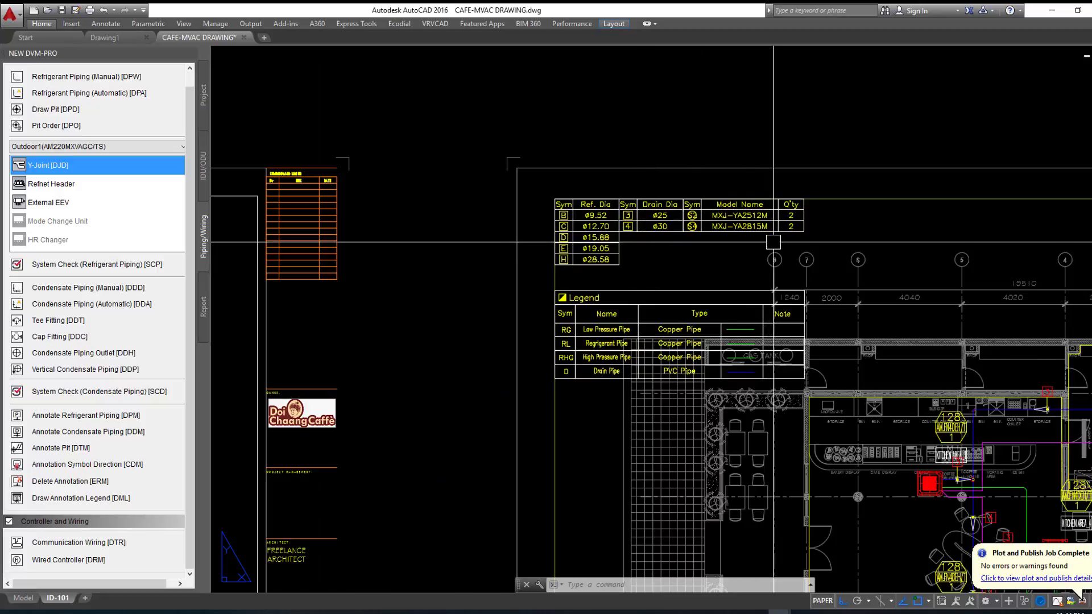
scroll(774, 242, "down", 5)
scroll(773, 242, "down", 2)
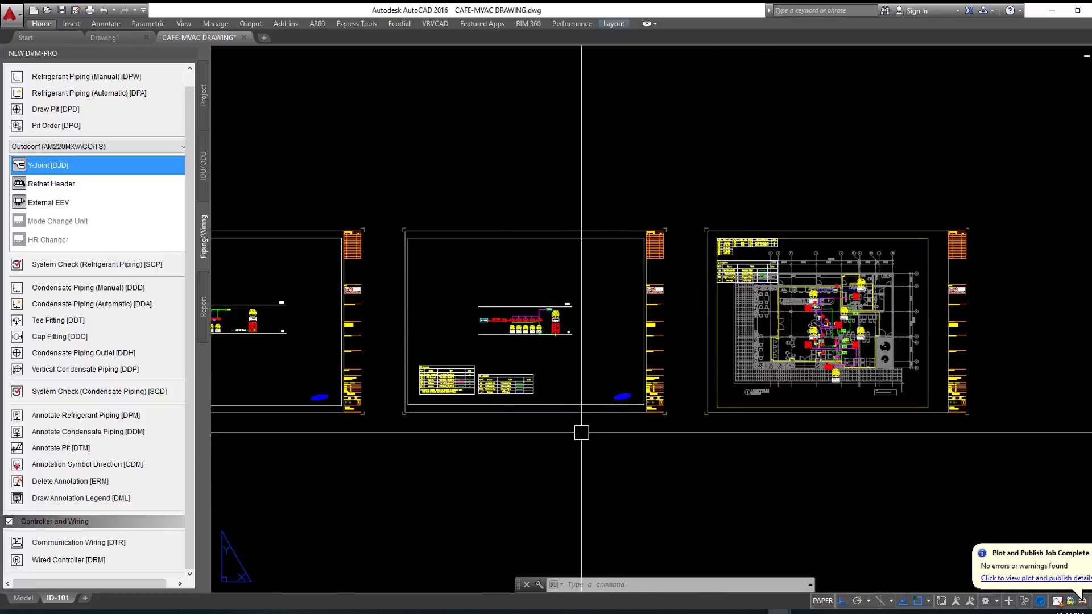
scroll(463, 390, "up", 5)
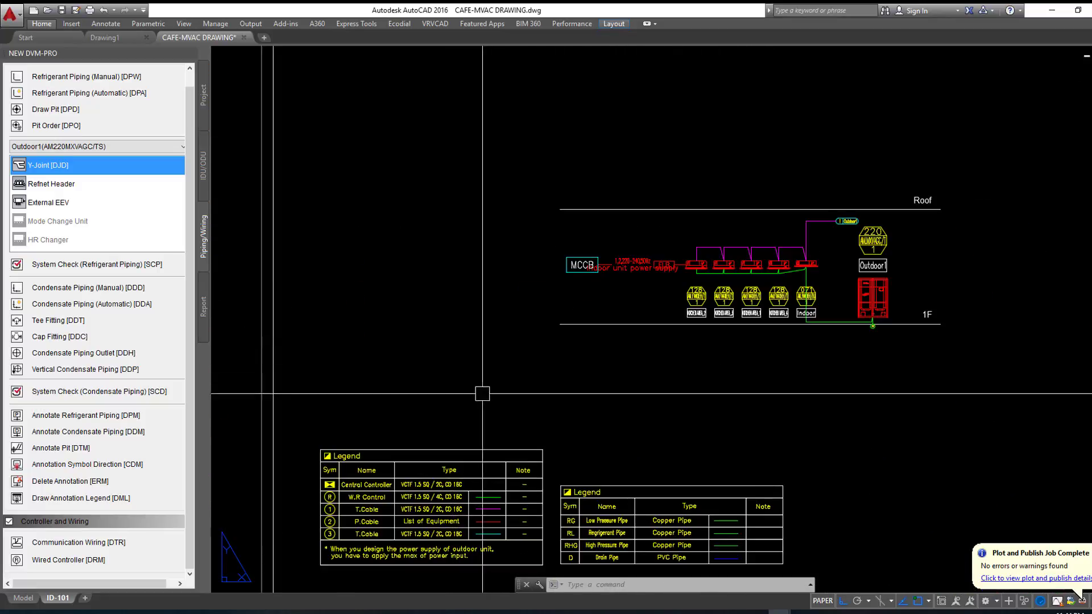
middle_click_drag(483, 393, 549, 286)
scroll(548, 285, "down", 5)
middle_click_drag(595, 368, 831, 401)
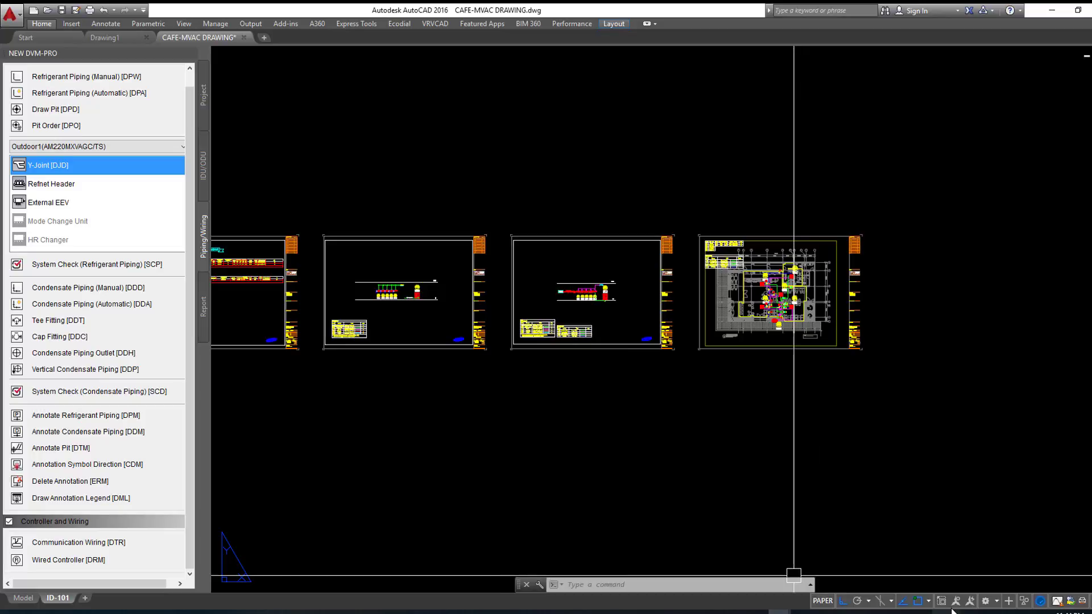
Step: Glance at the recent files list, then open and close the M-307 PDF to check it
left_click(1024, 612)
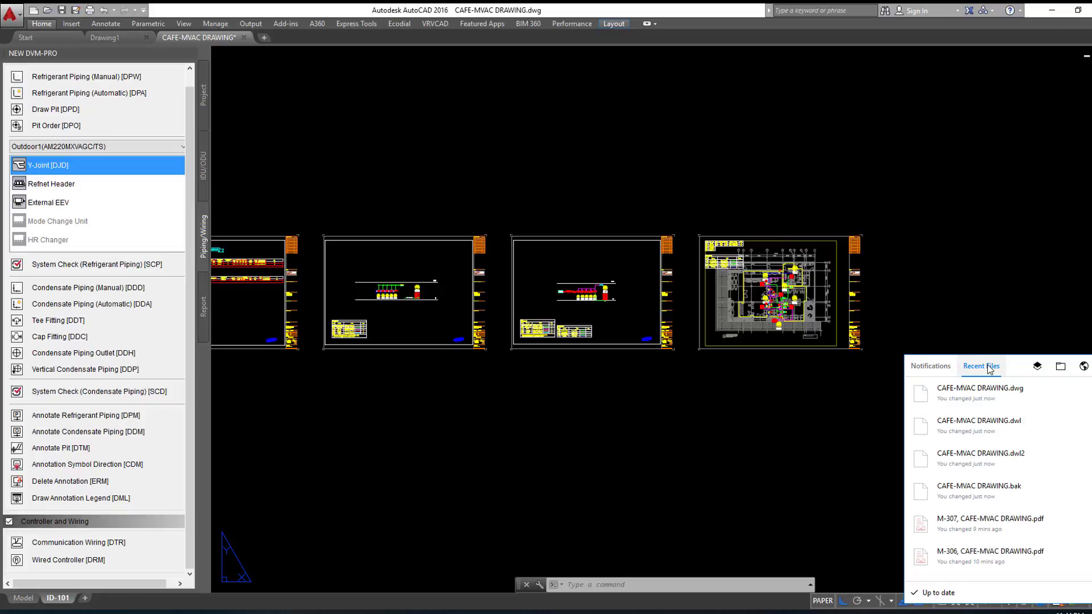
mouse_move(990, 522)
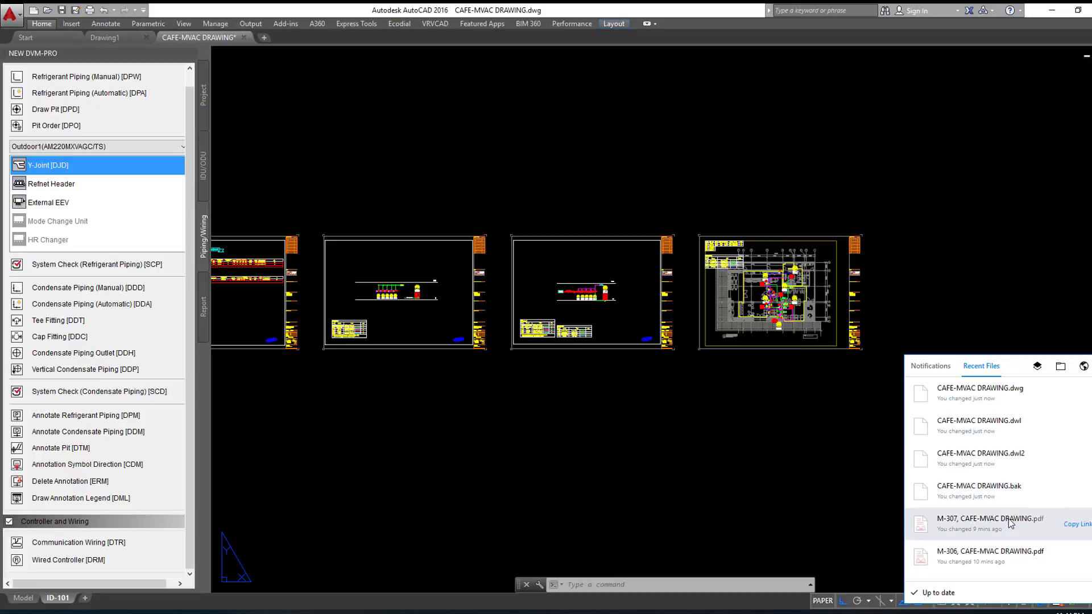
left_click(1050, 534)
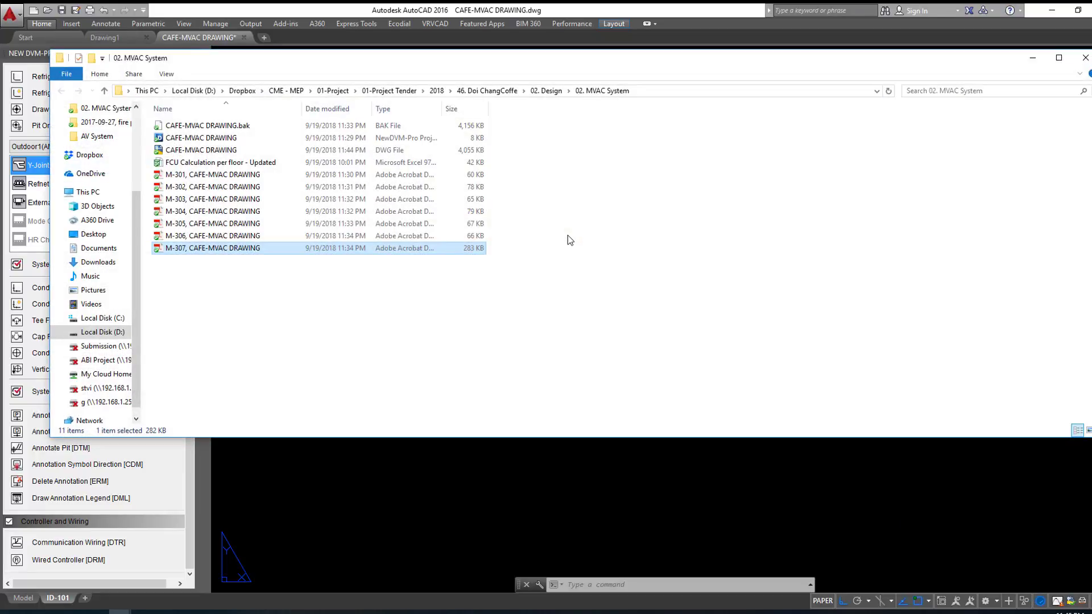
left_click(283, 326)
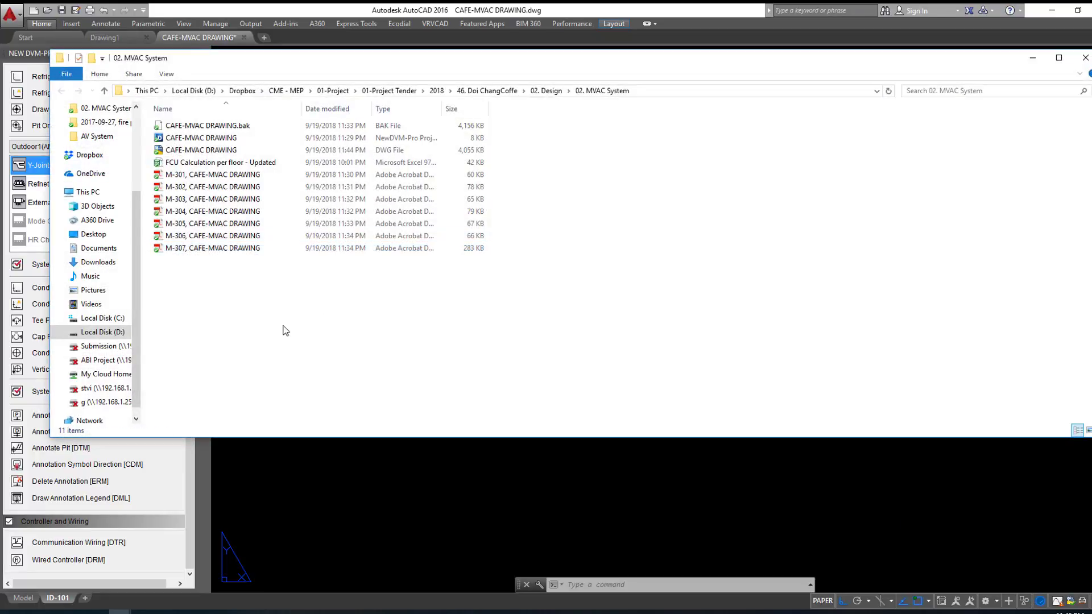
double_click(250, 248)
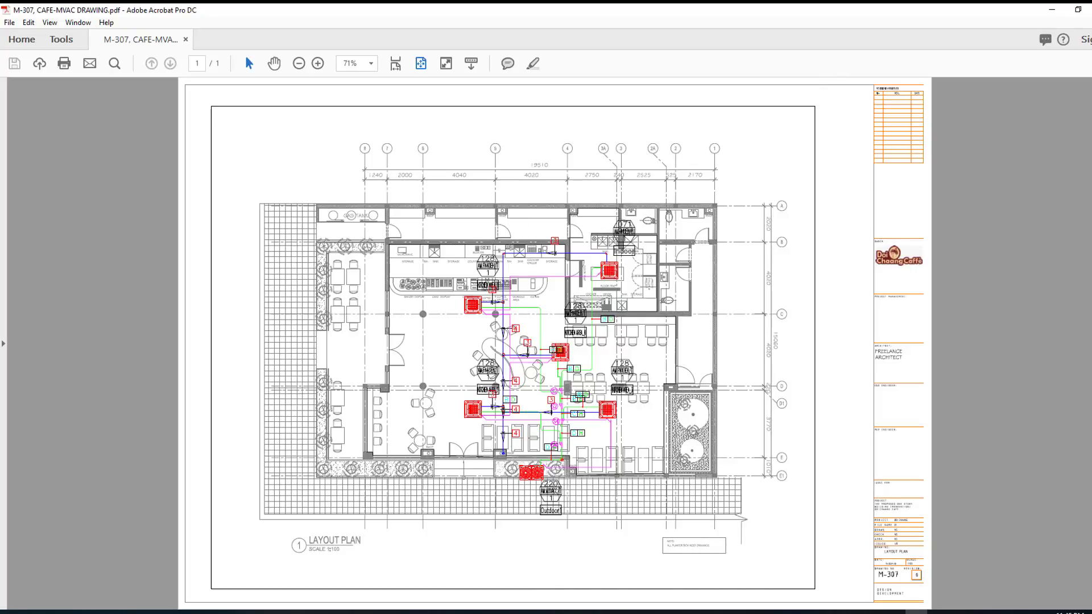
key("alt+F4")
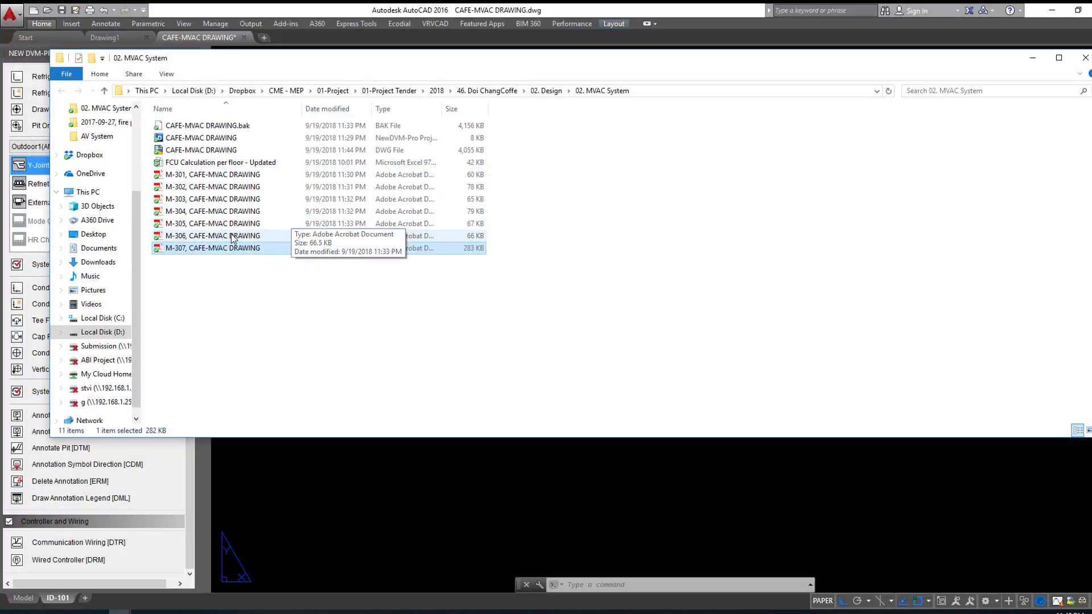
Step: Check the M-306 PDF, then return to the CAFE-MVAC drawing in AutoCAD
double_click(231, 234)
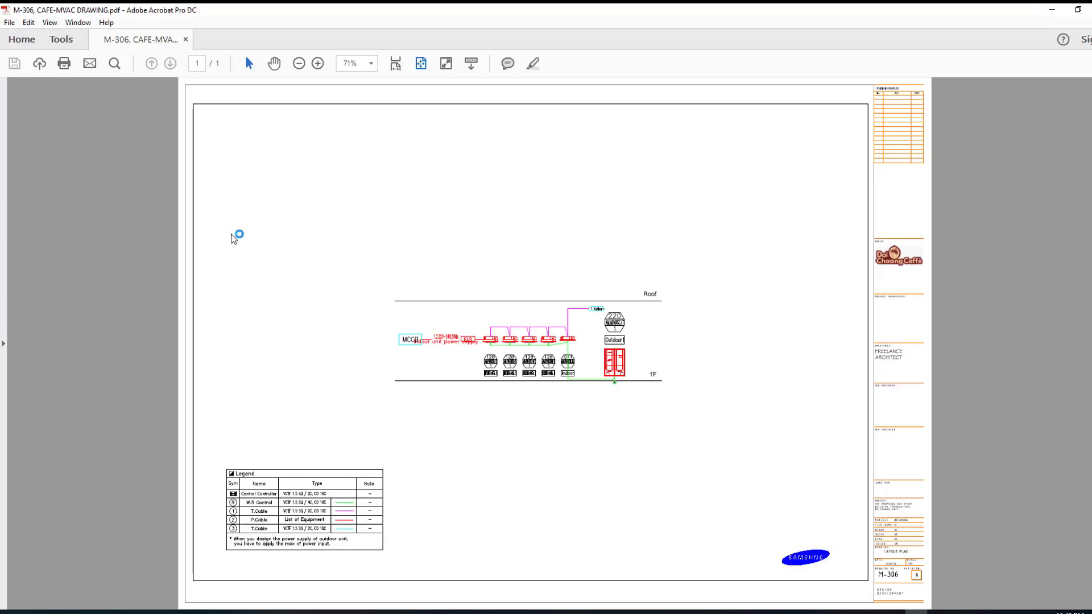
key("alt+F4")
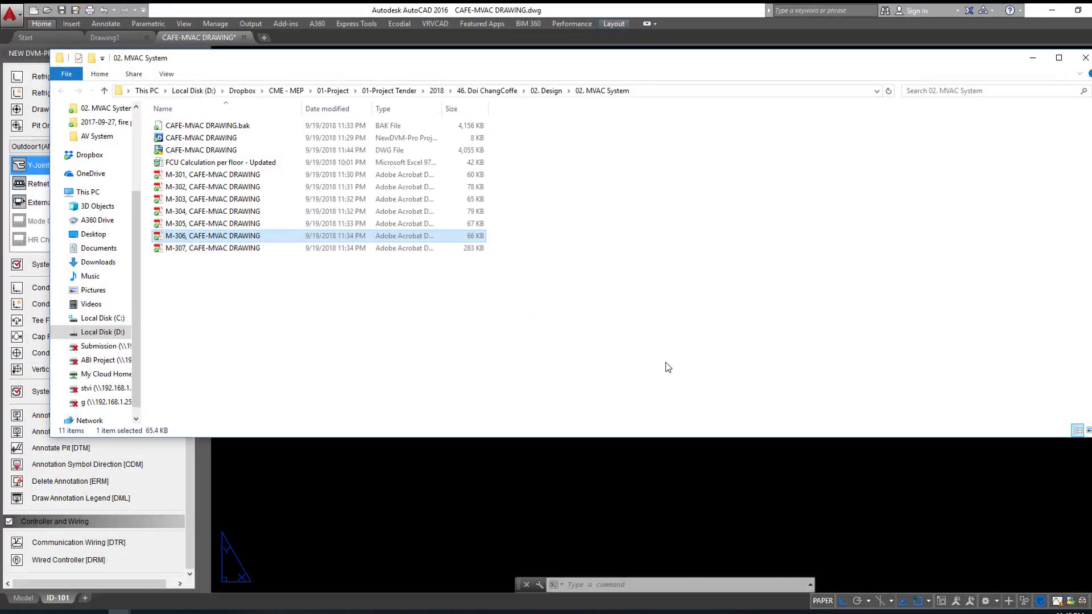
left_click(780, 540)
scroll(569, 296, "up", 5)
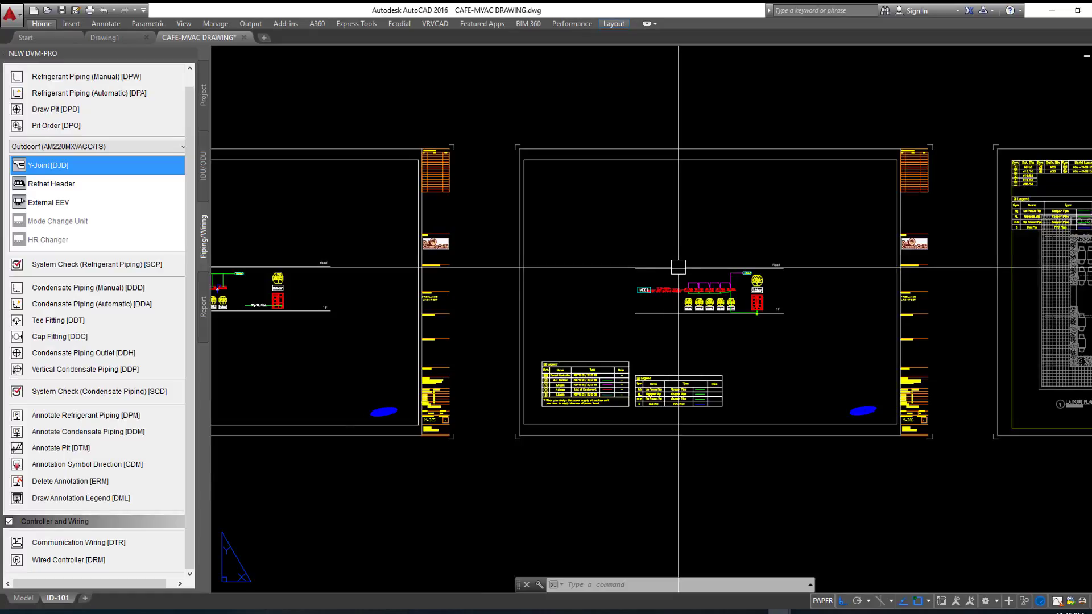
Step: Plot a window around the floor-plan sheet to PDF, overwriting M-307, CAFE-MVAC DRAWING.pdf
middle_click_drag(658, 366, 468, 364)
mouse_move(775, 395)
middle_mouse_down()
mouse_move(526, 333)
mouse_move(432, 341)
middle_mouse_up()
key("ctrl+p")
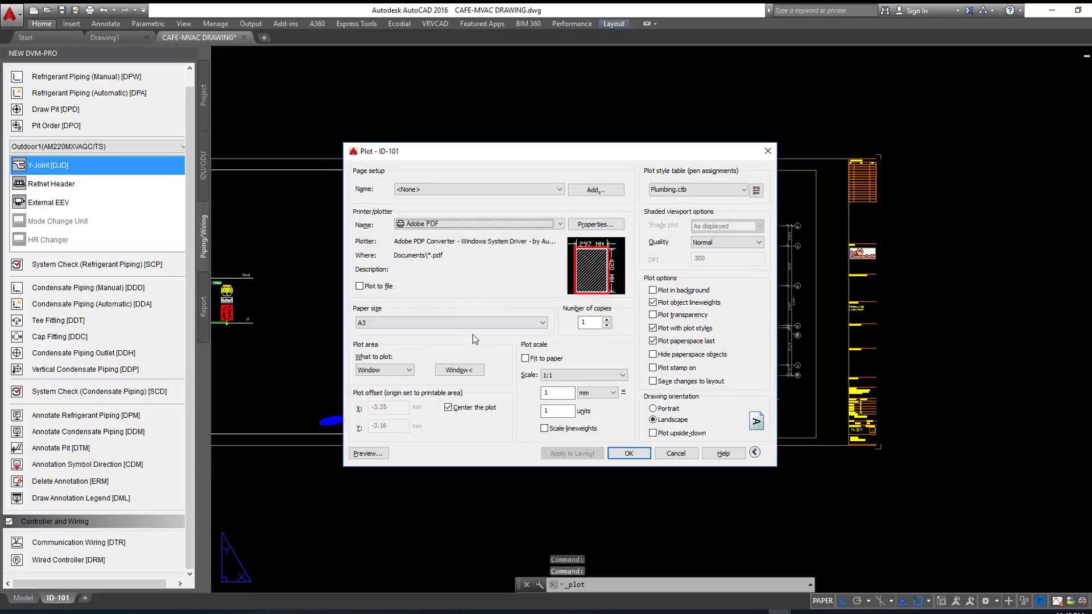
left_click(467, 371)
left_click(463, 154)
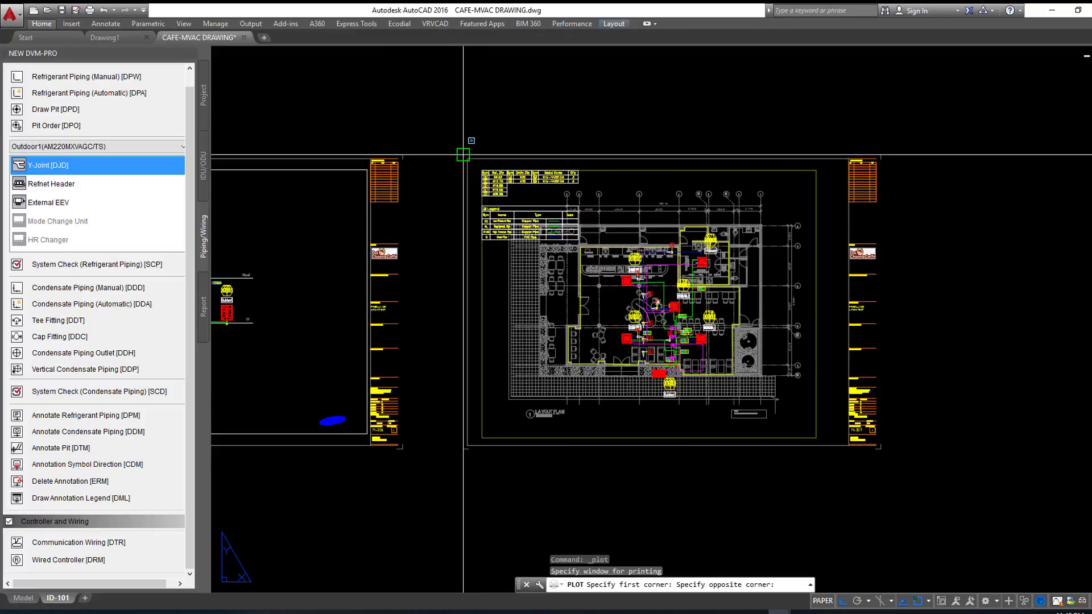
left_click(883, 450)
left_click(622, 455)
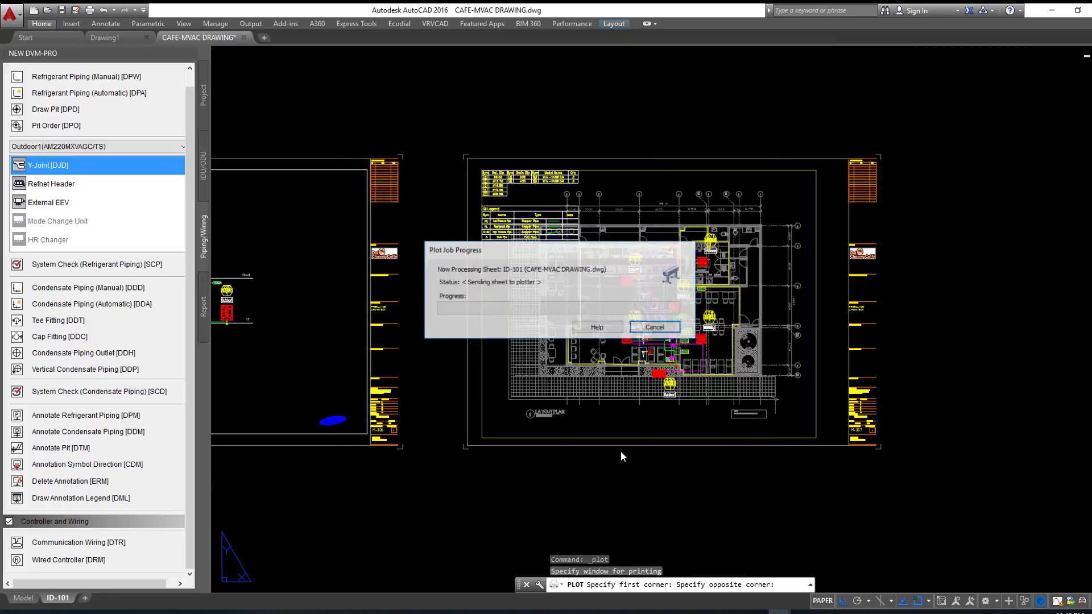
double_click(596, 414)
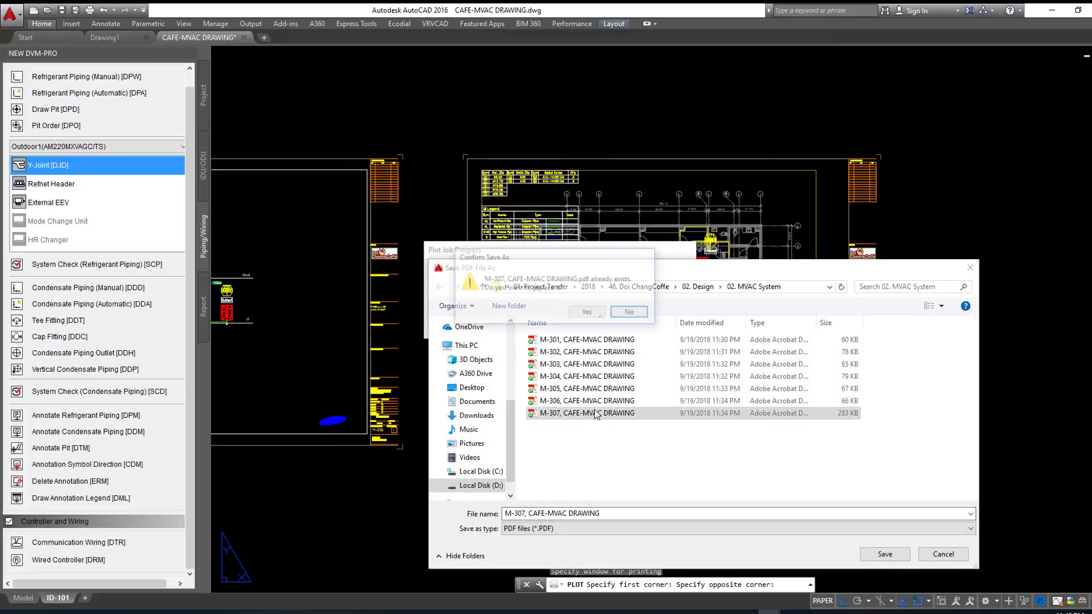
left_click(587, 313)
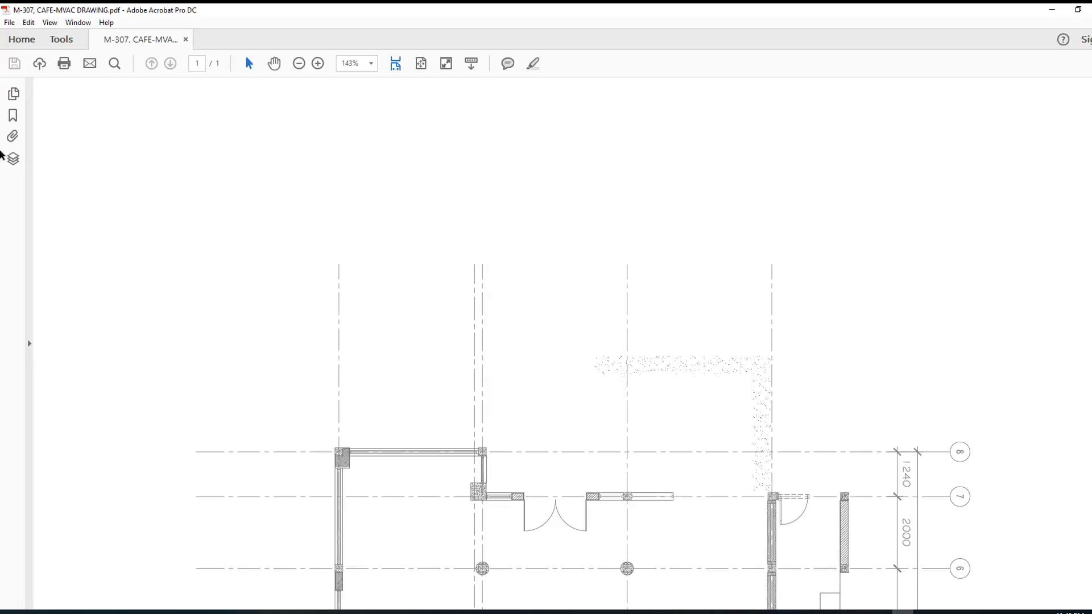
Step: Rotate the M-307 layout plan page to landscape and save the PDF
left_click(14, 94)
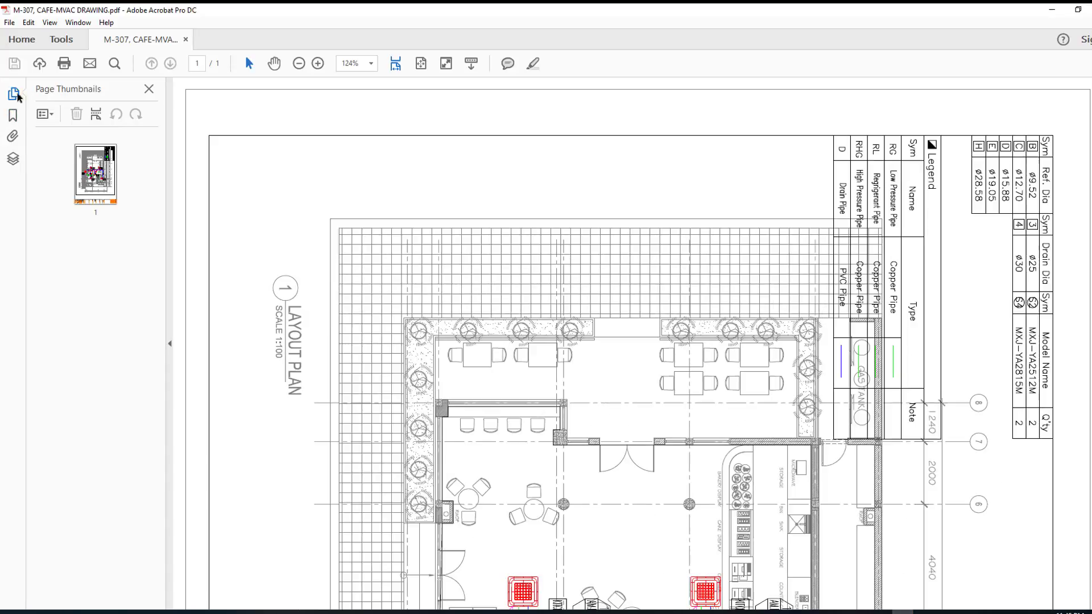
right_click(96, 169)
left_click(133, 253)
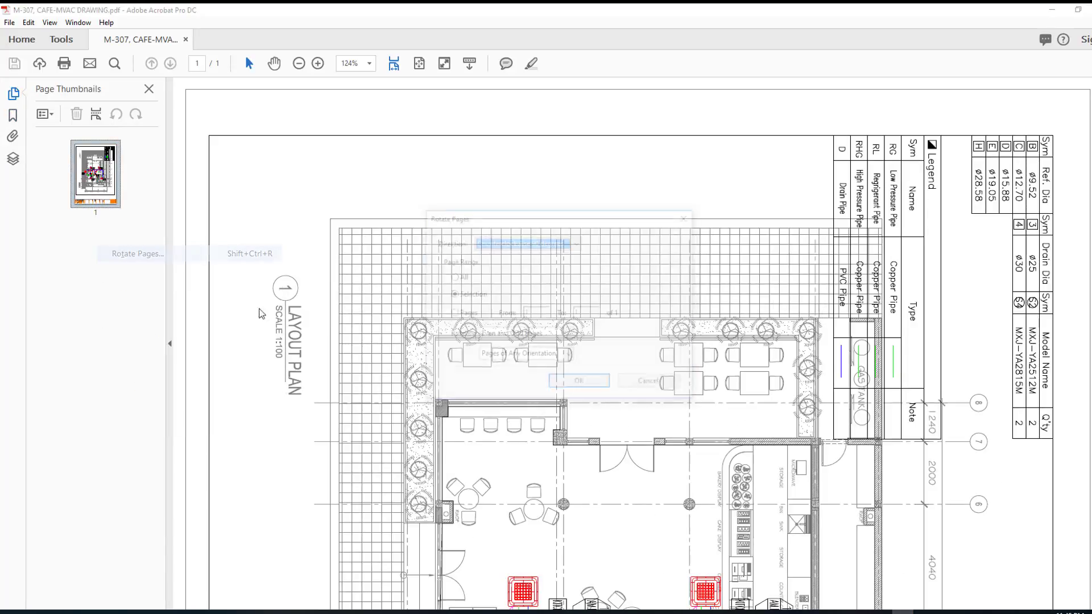
left_click(583, 392)
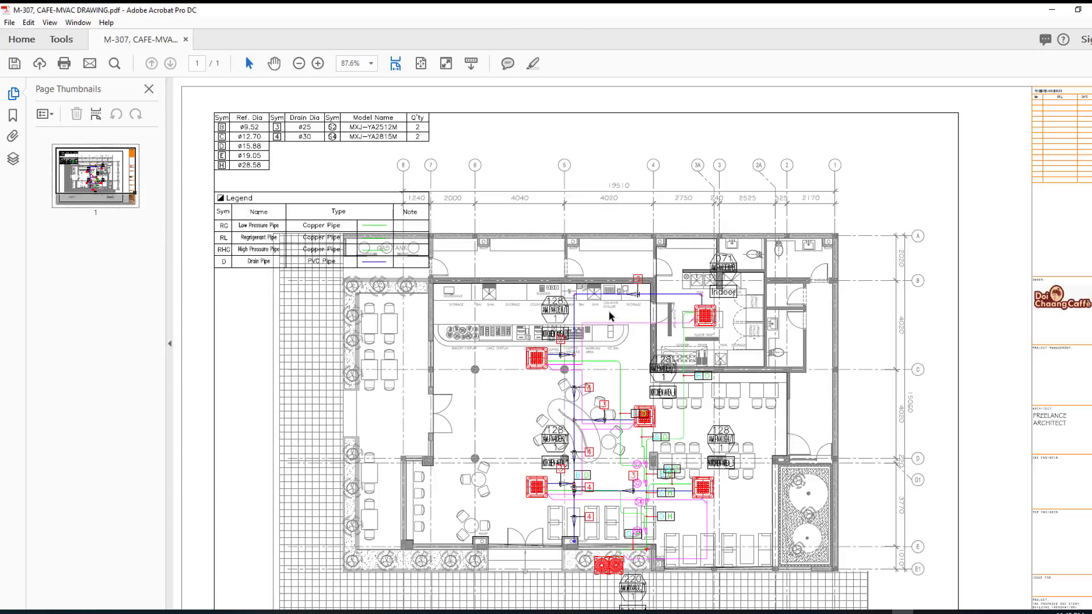
key("ctrl+s")
scroll(443, 255, "down", 2)
scroll(448, 261, "up", 2)
scroll(448, 261, "down", 2)
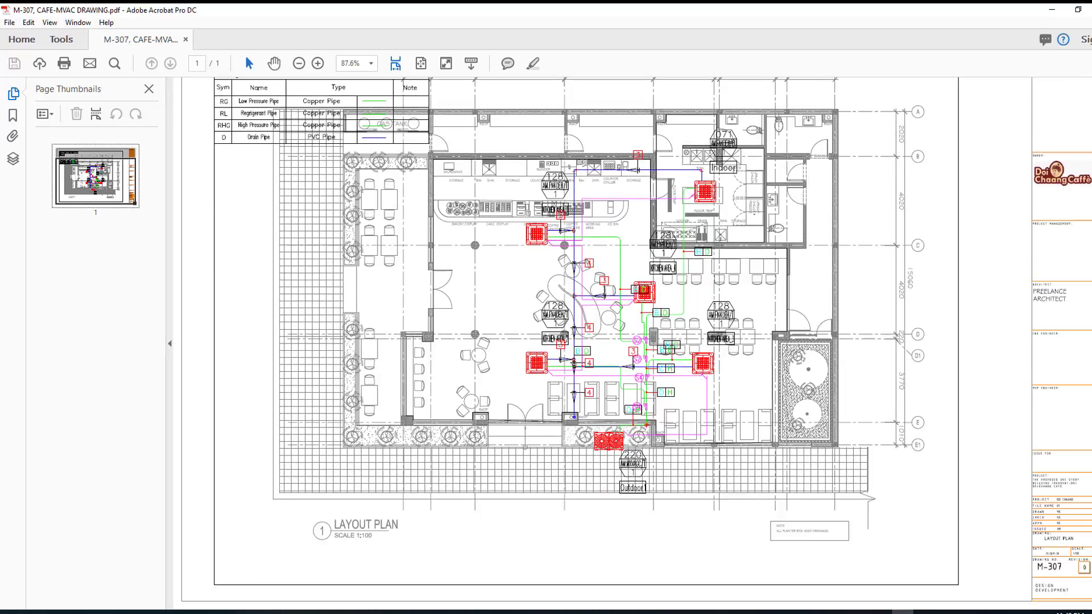
Step: Switch back to the AutoCAD drawing
key("alt+Tab")
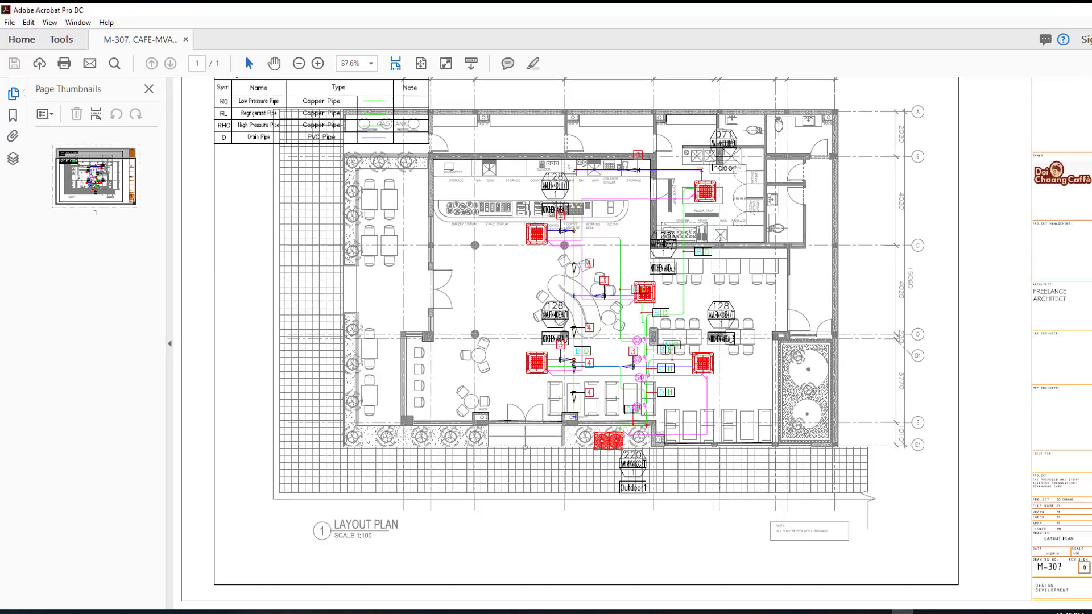
scroll(956, 259, "down", 6)
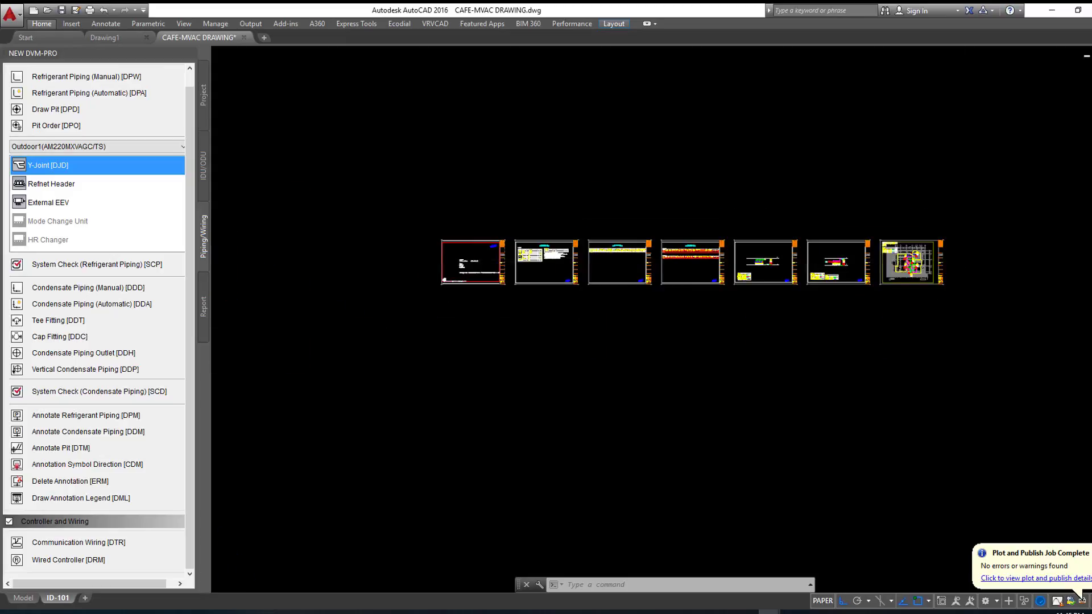
scroll(955, 259, "down", 2)
Step: Save the DVM-PRO project, then quit AutoCAD saving the drawing changes
left_click(244, 37)
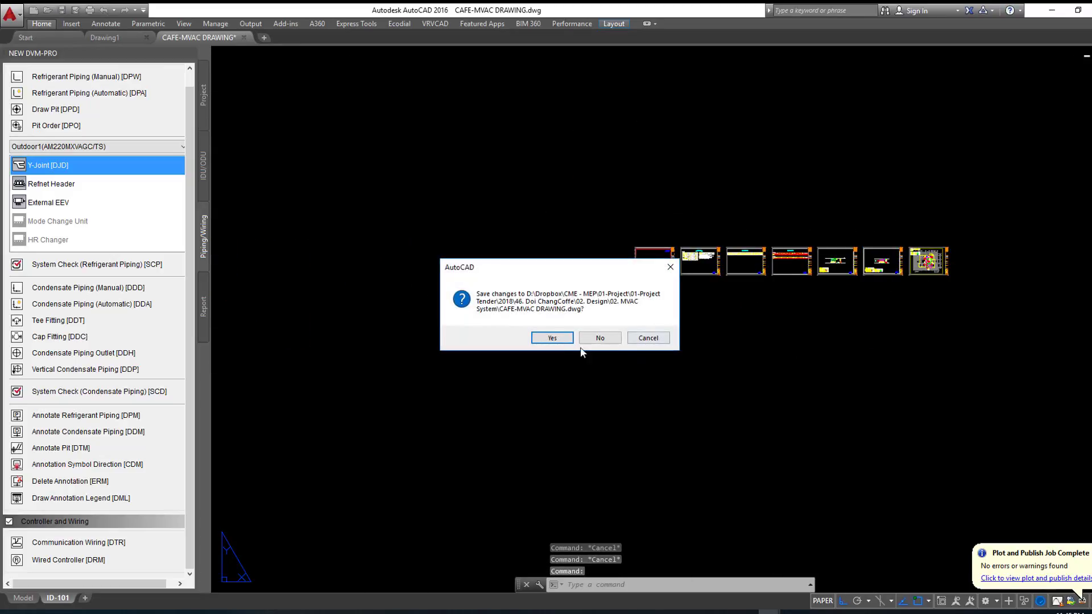
left_click(670, 267)
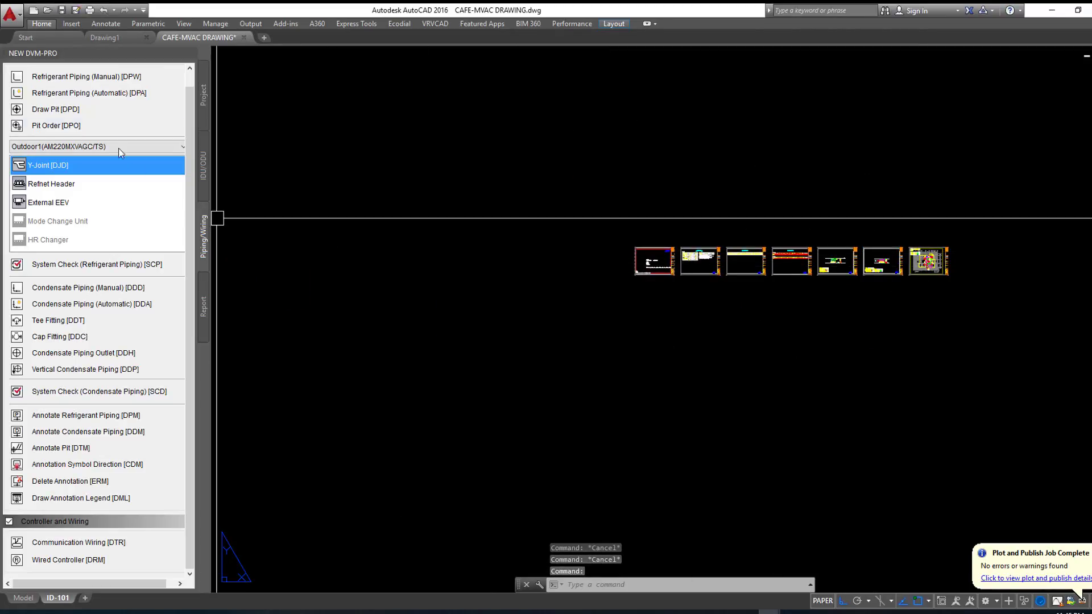
left_click(203, 95)
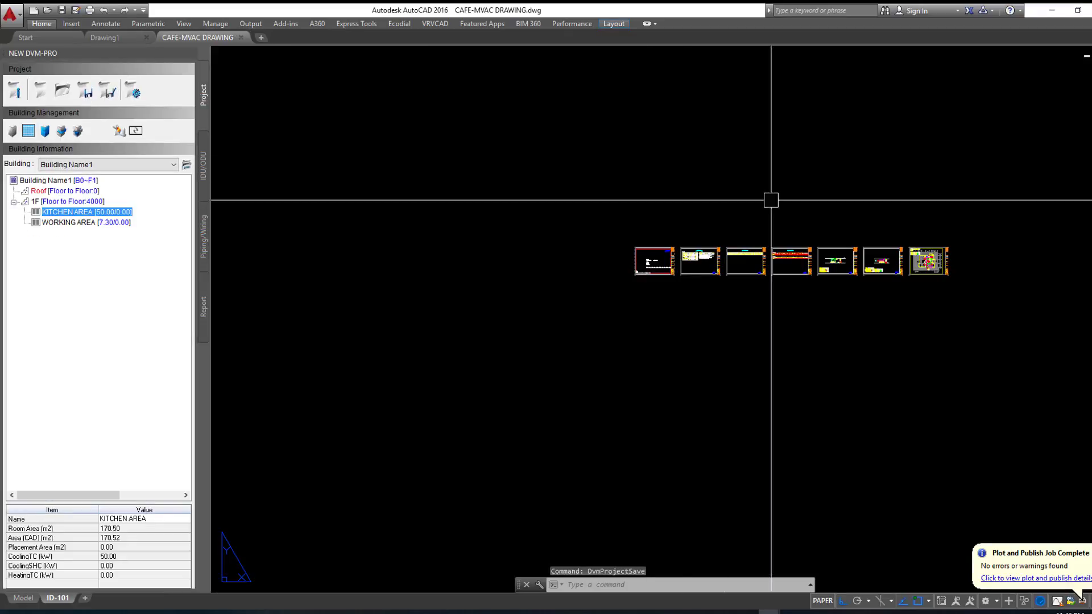
scroll(904, 223, "up", 2)
scroll(904, 223, "up", 2)
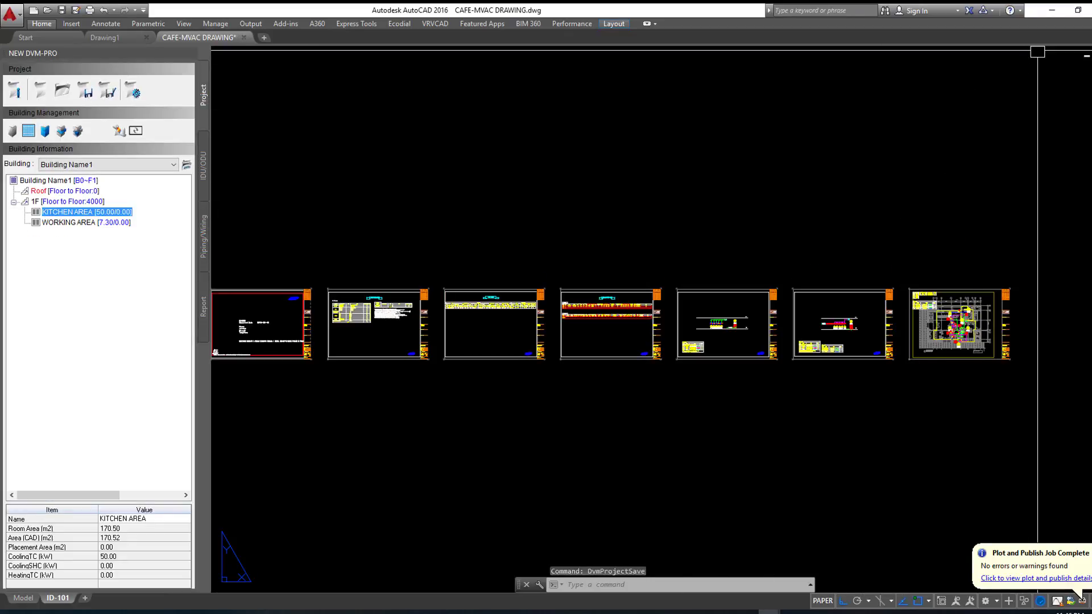
key("ctrl+q")
left_click(550, 338)
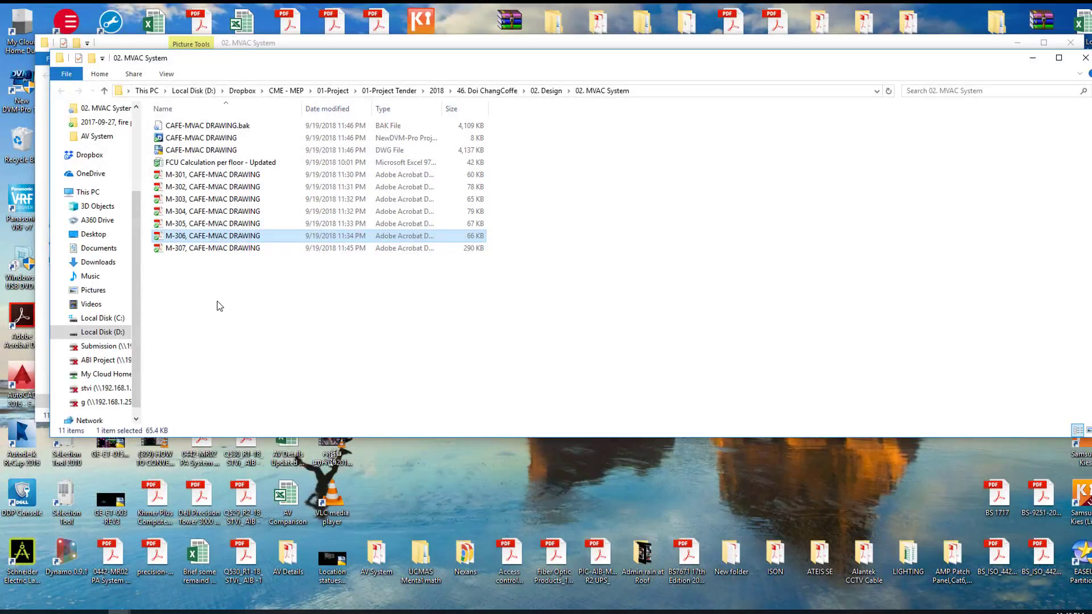
Step: Refresh the folder and send the seven PDFs M-301 to M-307 to a new Outlook e-mail
right_click(220, 306)
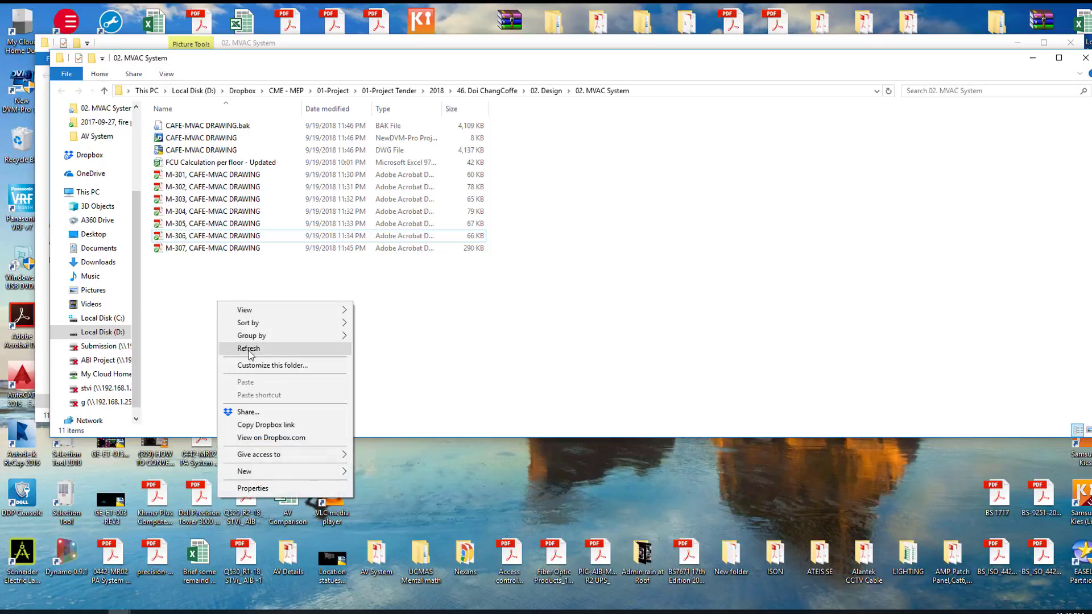
left_click(250, 348)
left_click_drag(311, 294, 216, 179)
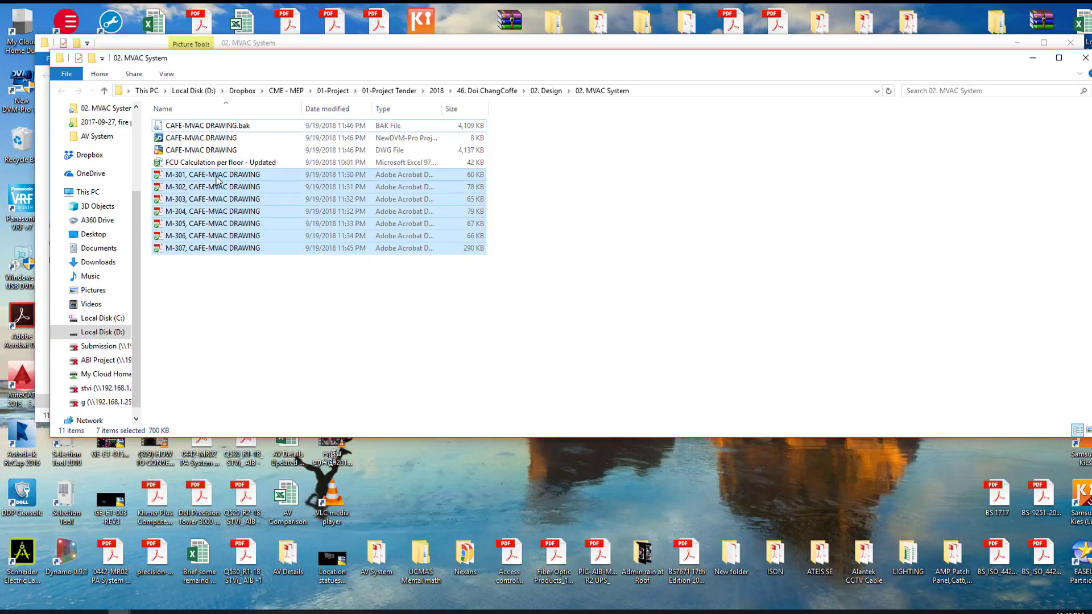
right_click(217, 180)
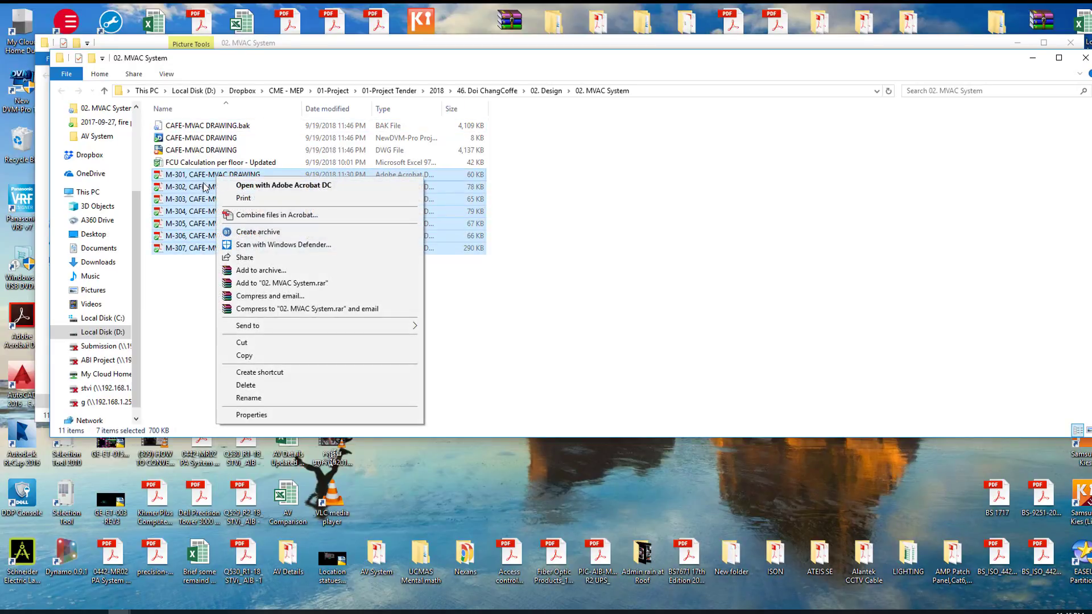
left_click(286, 355)
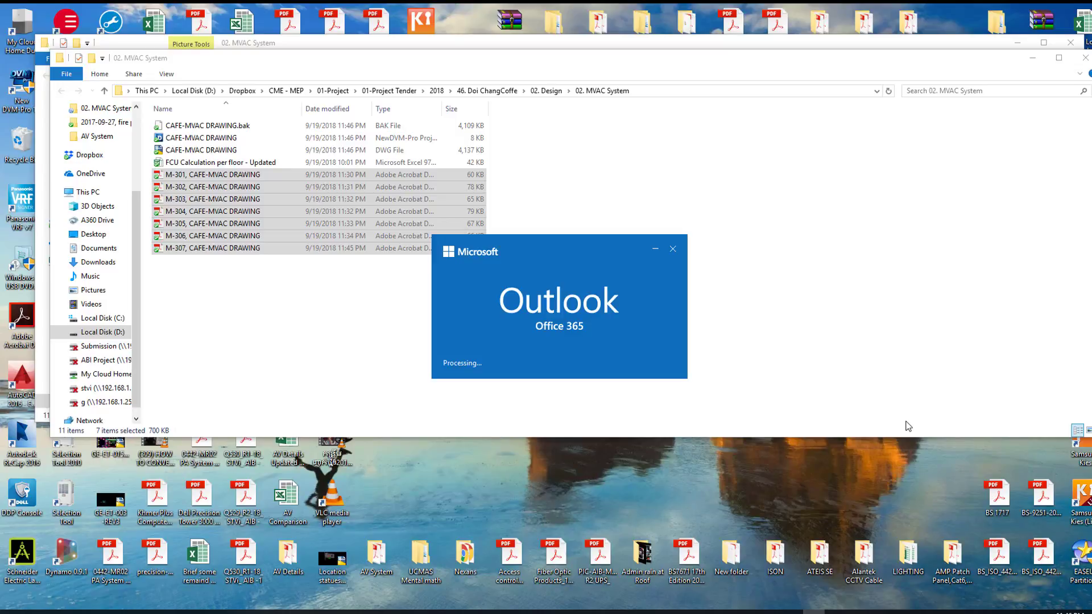
key("F10")
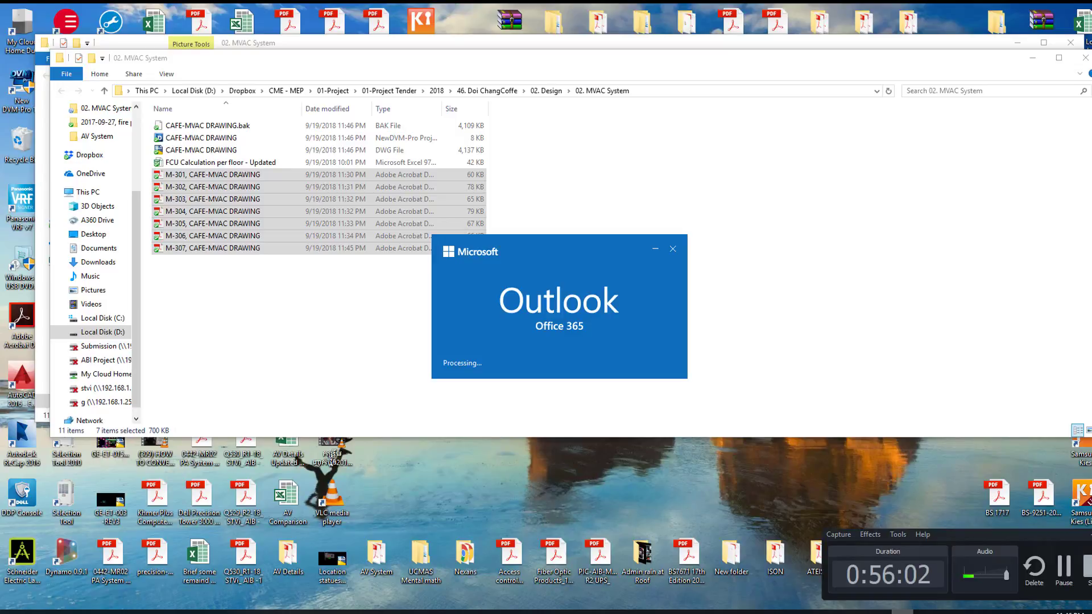